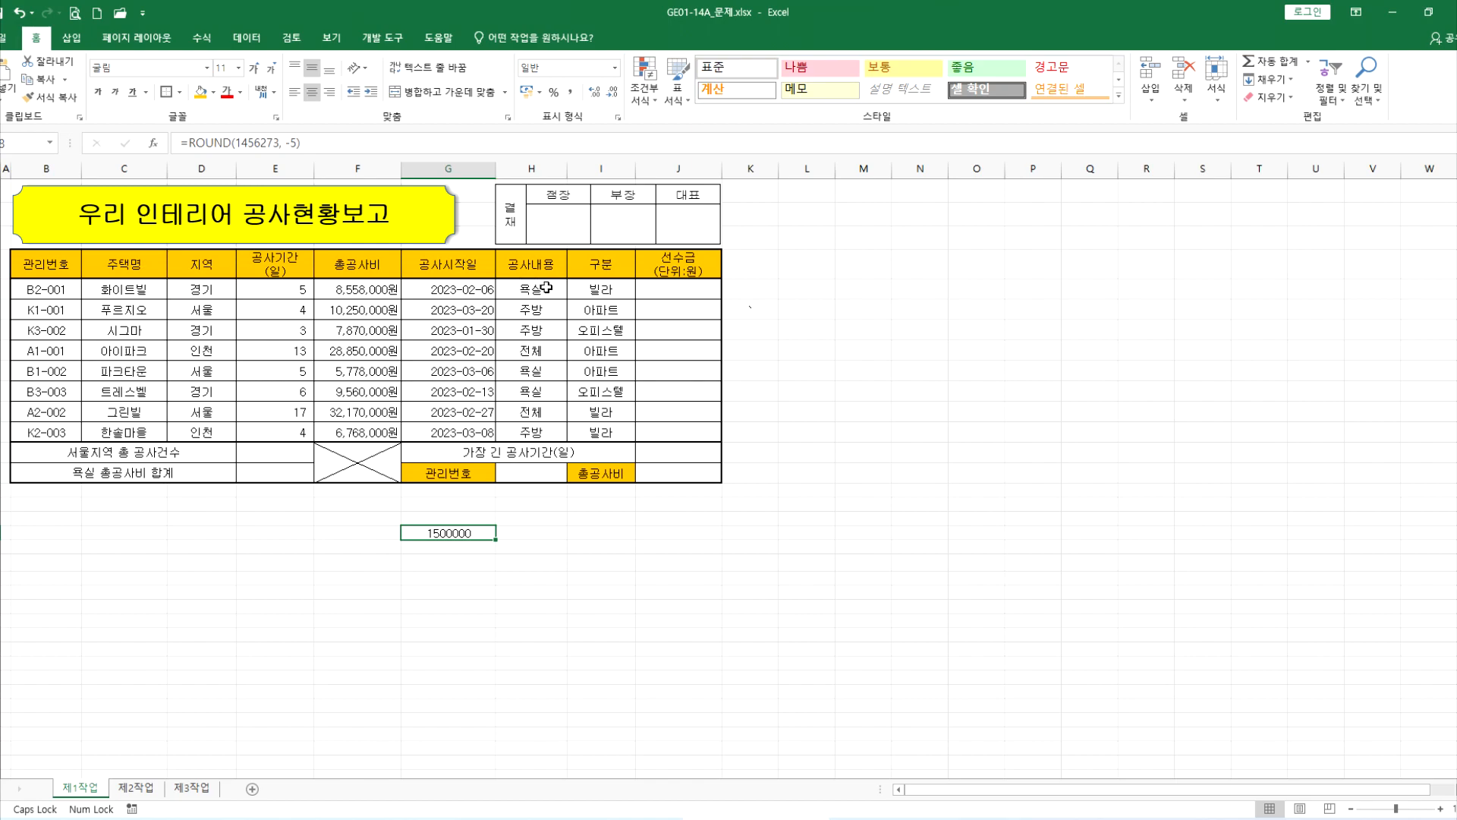
# Switch to Notepad and rewrite the condition of the last IF formula line as H5="전체".
pyautogui.hotkey('alt', 'Tab')
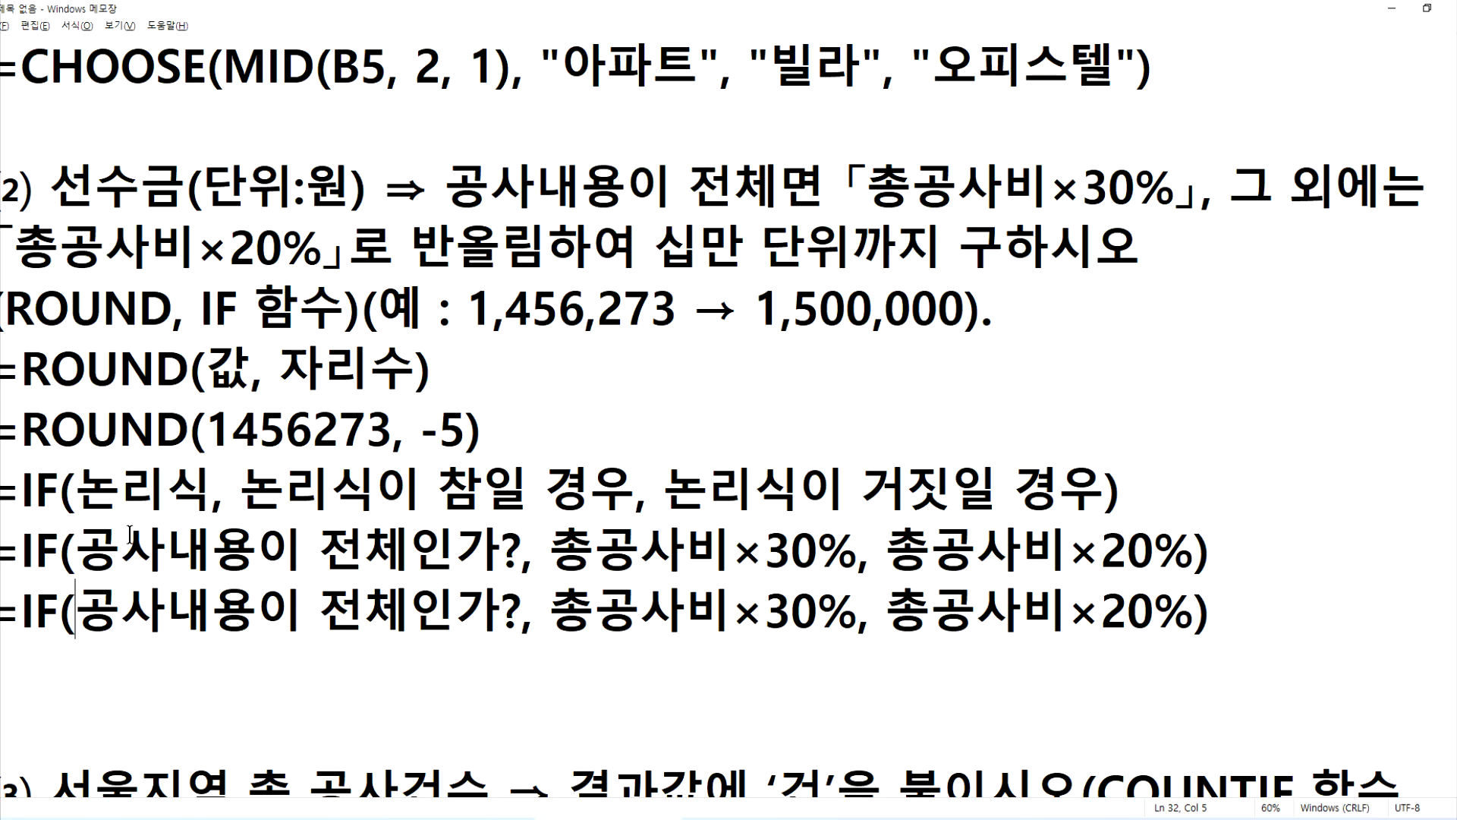
pyautogui.moveTo(86, 594); pyautogui.dragTo(254, 595)
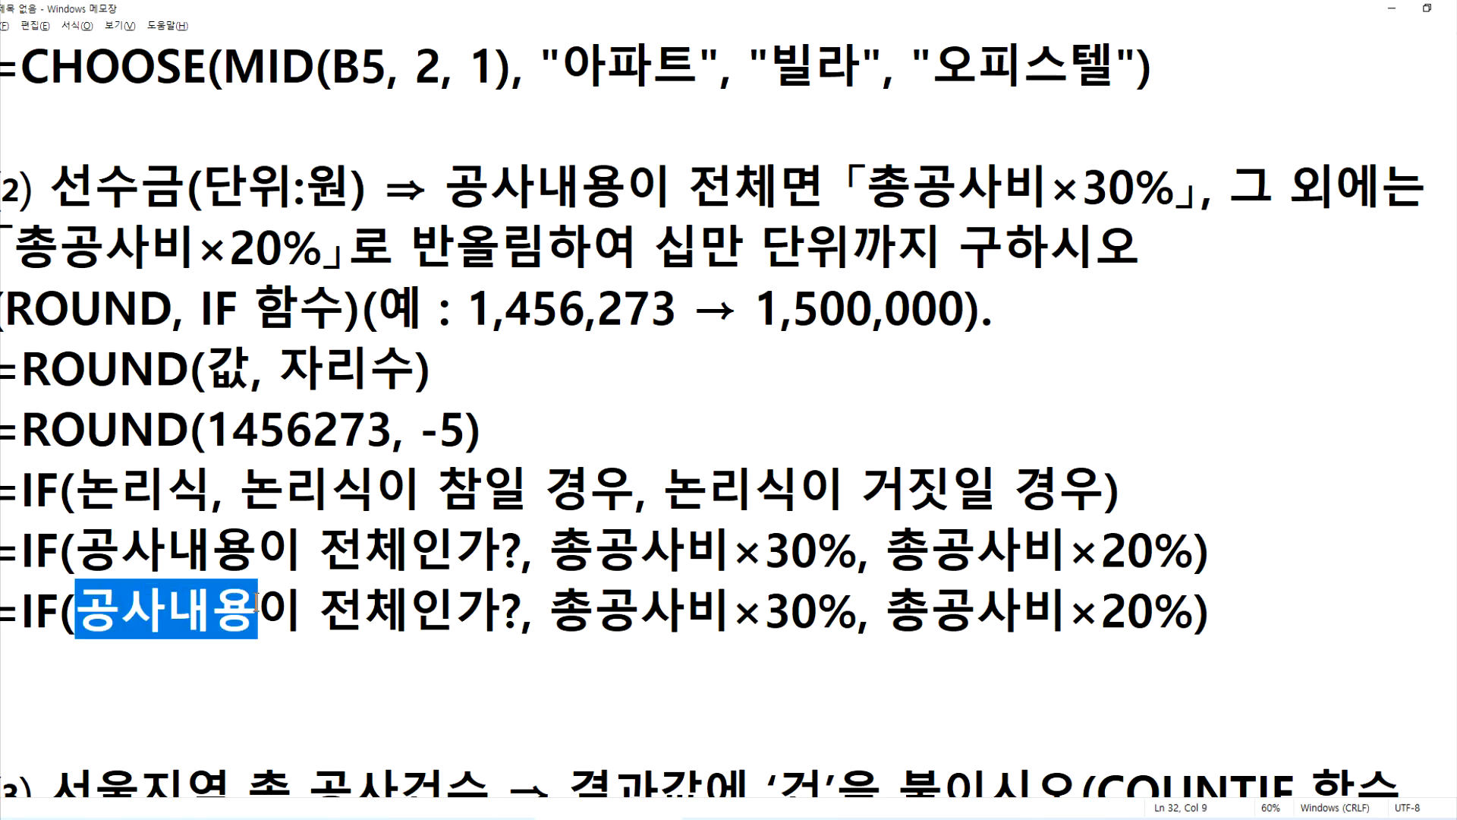
pyautogui.write('H5')
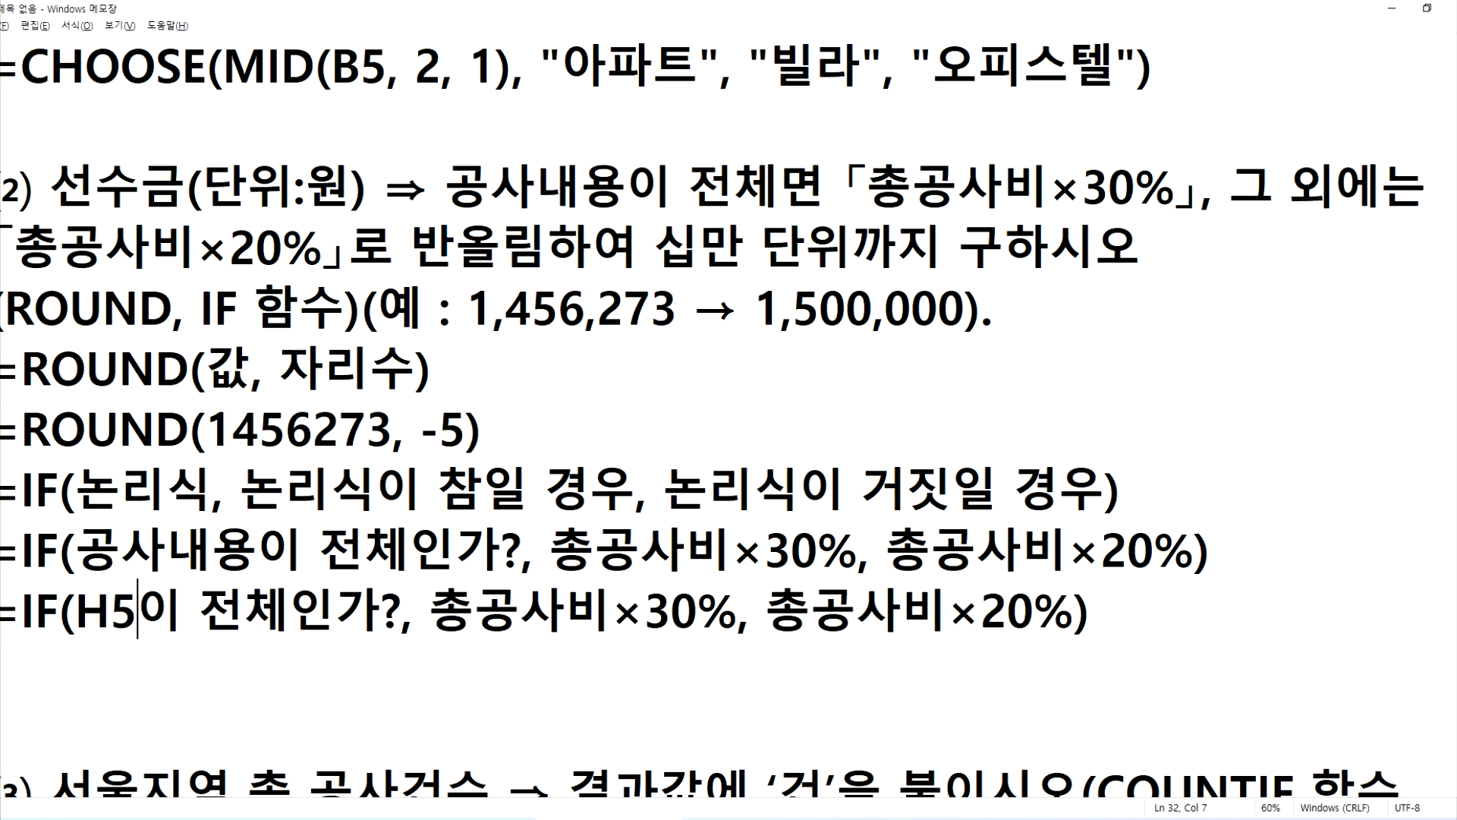
pyautogui.press('Delete')
pyautogui.press('Delete')
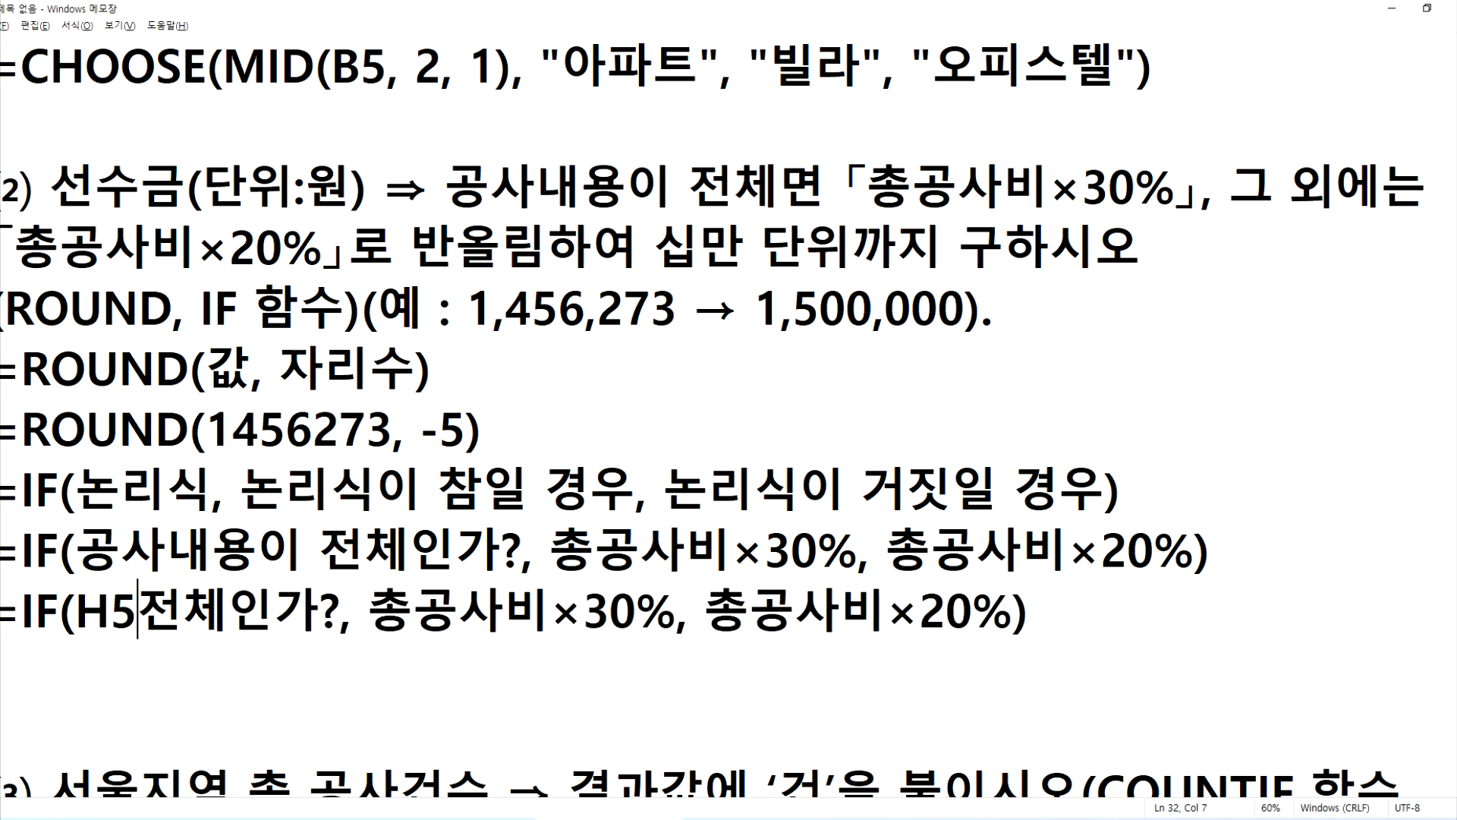
pyautogui.write('="')
pyautogui.press('Right')
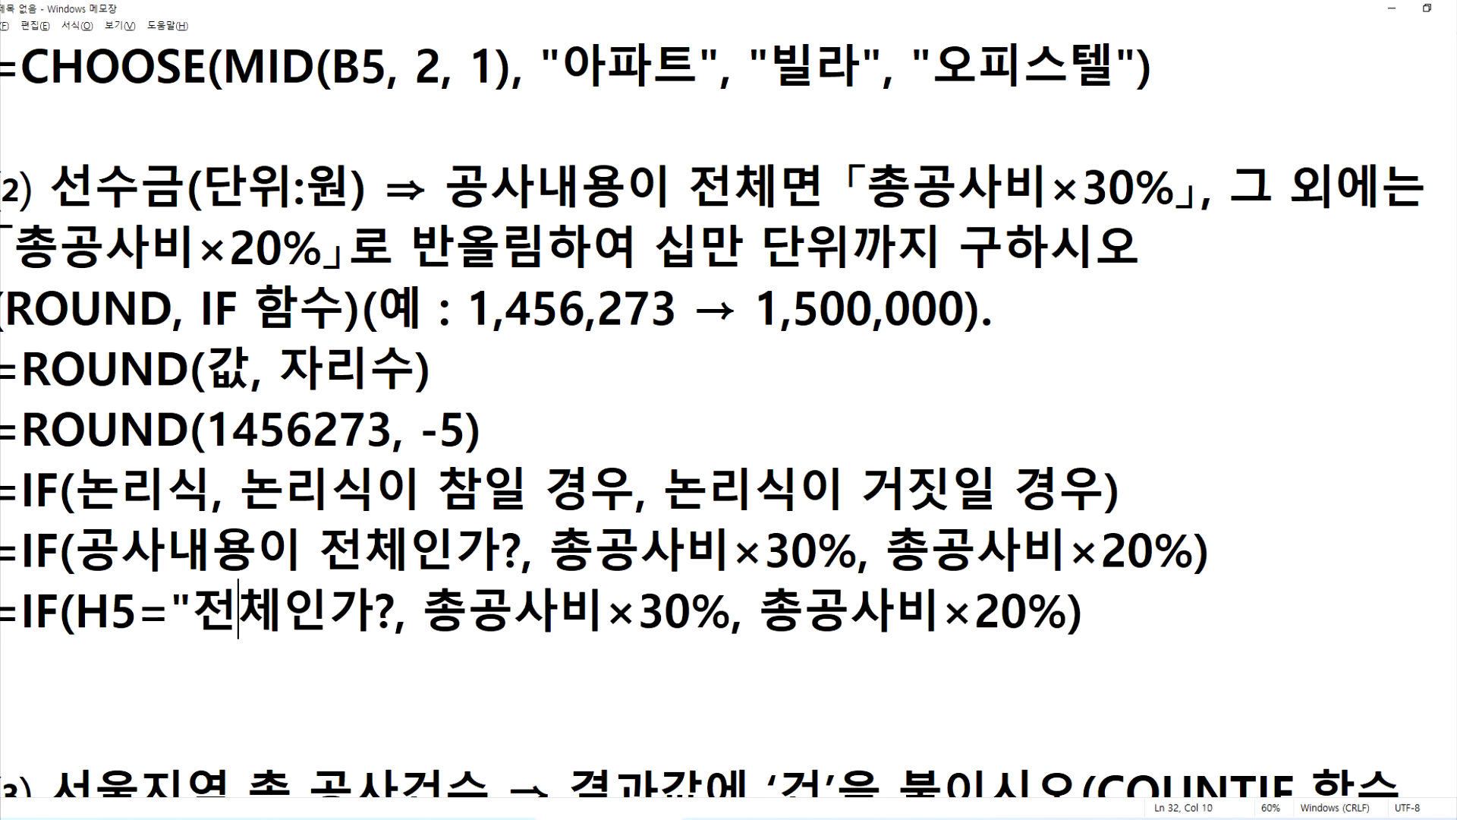
pyautogui.press('Right')
pyautogui.write('"')
pyautogui.press('Delete')
pyautogui.press('Delete')
pyautogui.press('Delete')
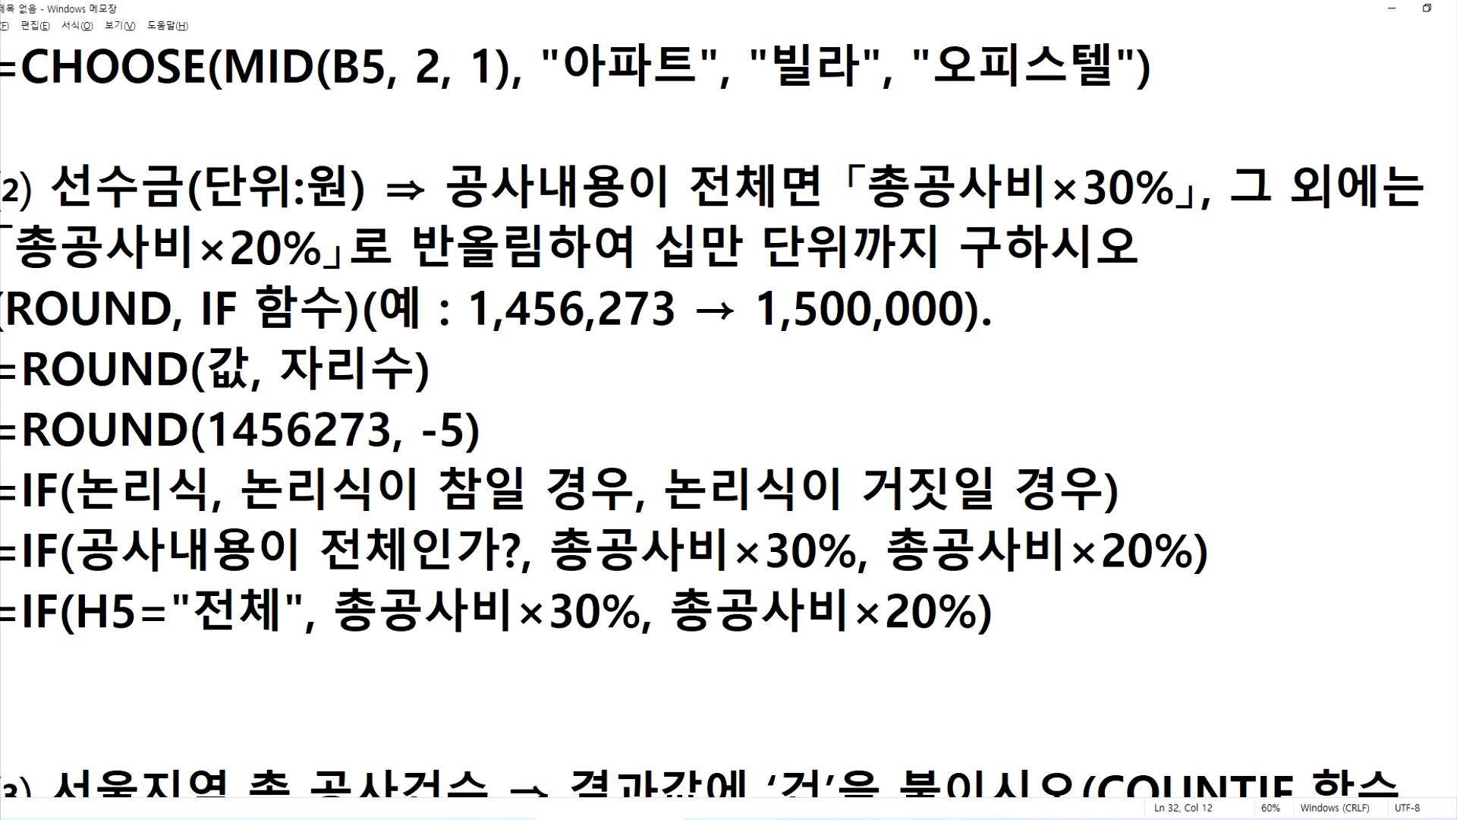
# Check the 총공사비 cell in the Excel sheet and replace 총공사비 before ×30% in Notepad's last IF line with F5.
pyautogui.hotkey('alt', 'Tab')
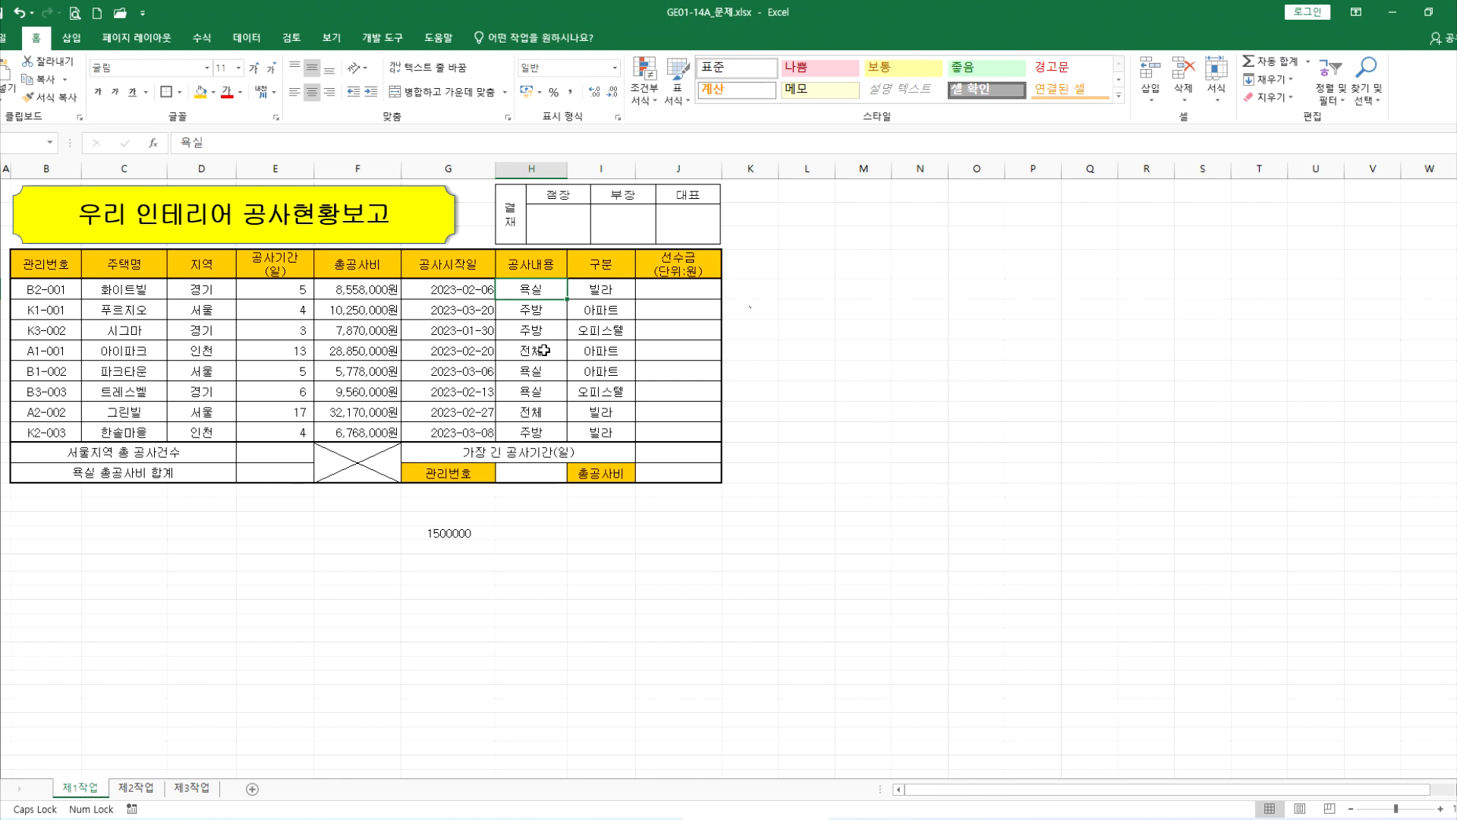
pyautogui.scroll(3, 543, 363)
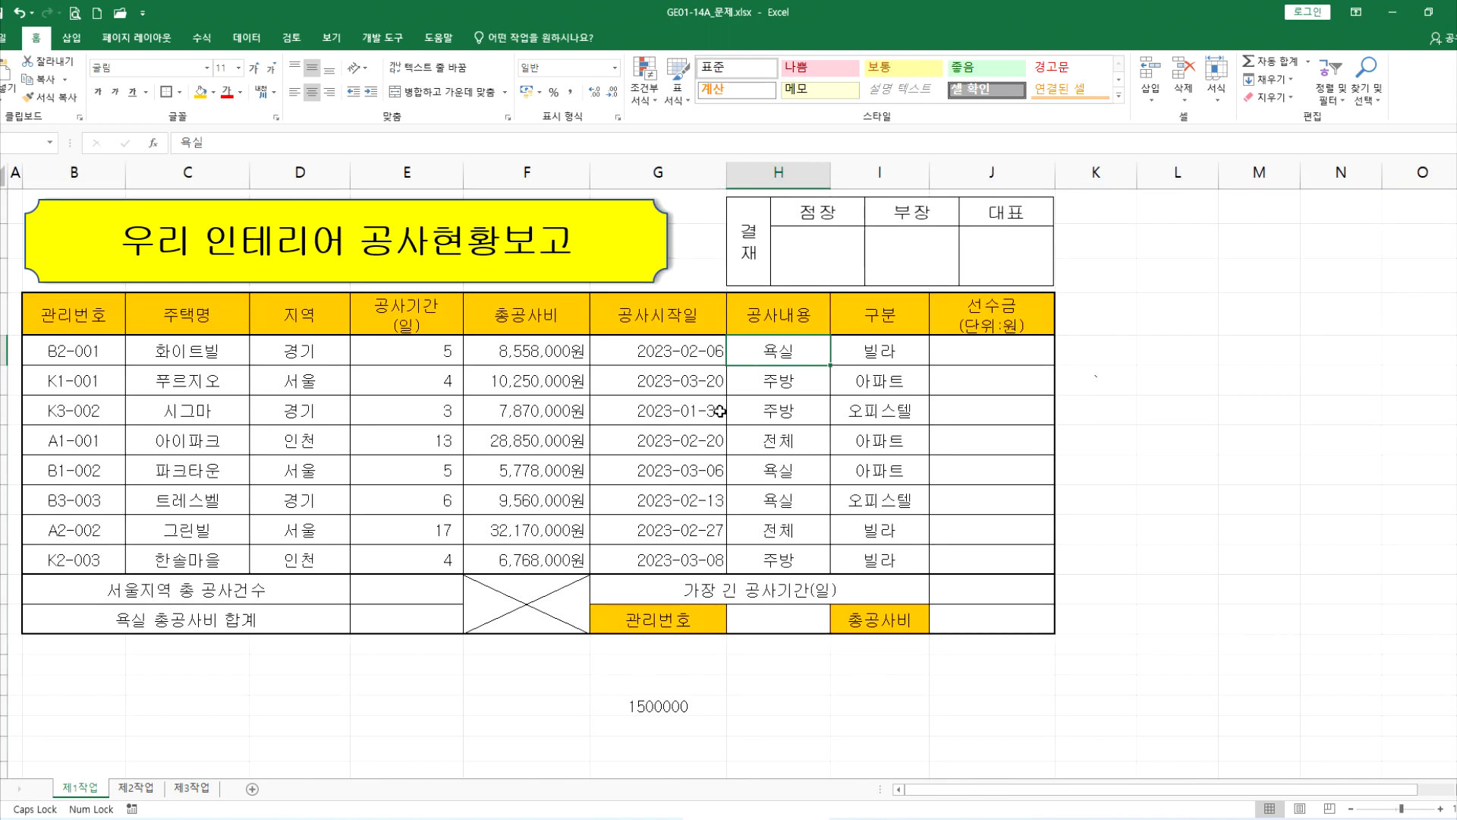
pyautogui.hotkey('alt', 'Tab')
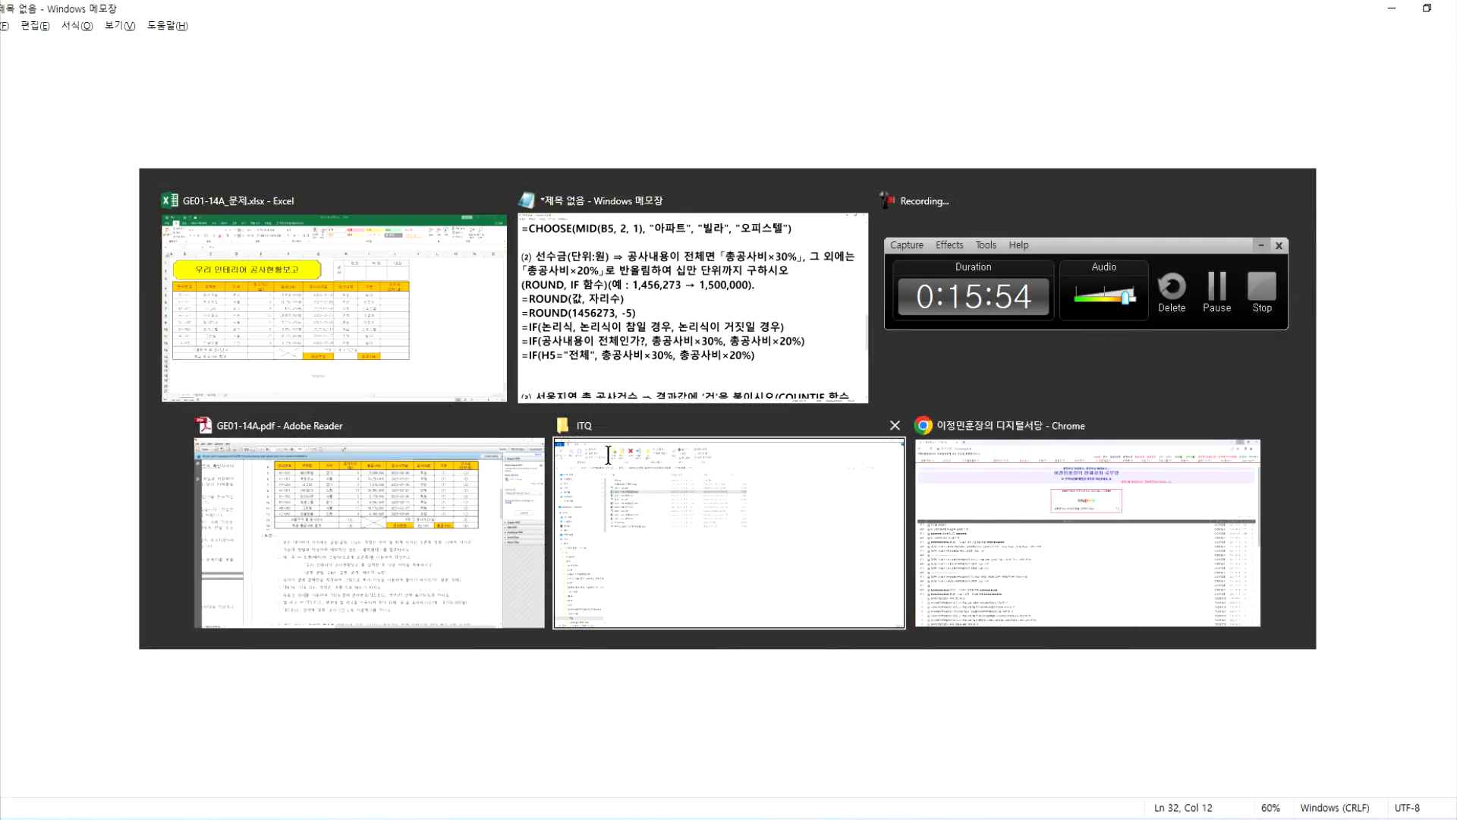
pyautogui.moveTo(334, 607); pyautogui.dragTo(498, 607)
pyautogui.hotkey('alt', 'Tab')
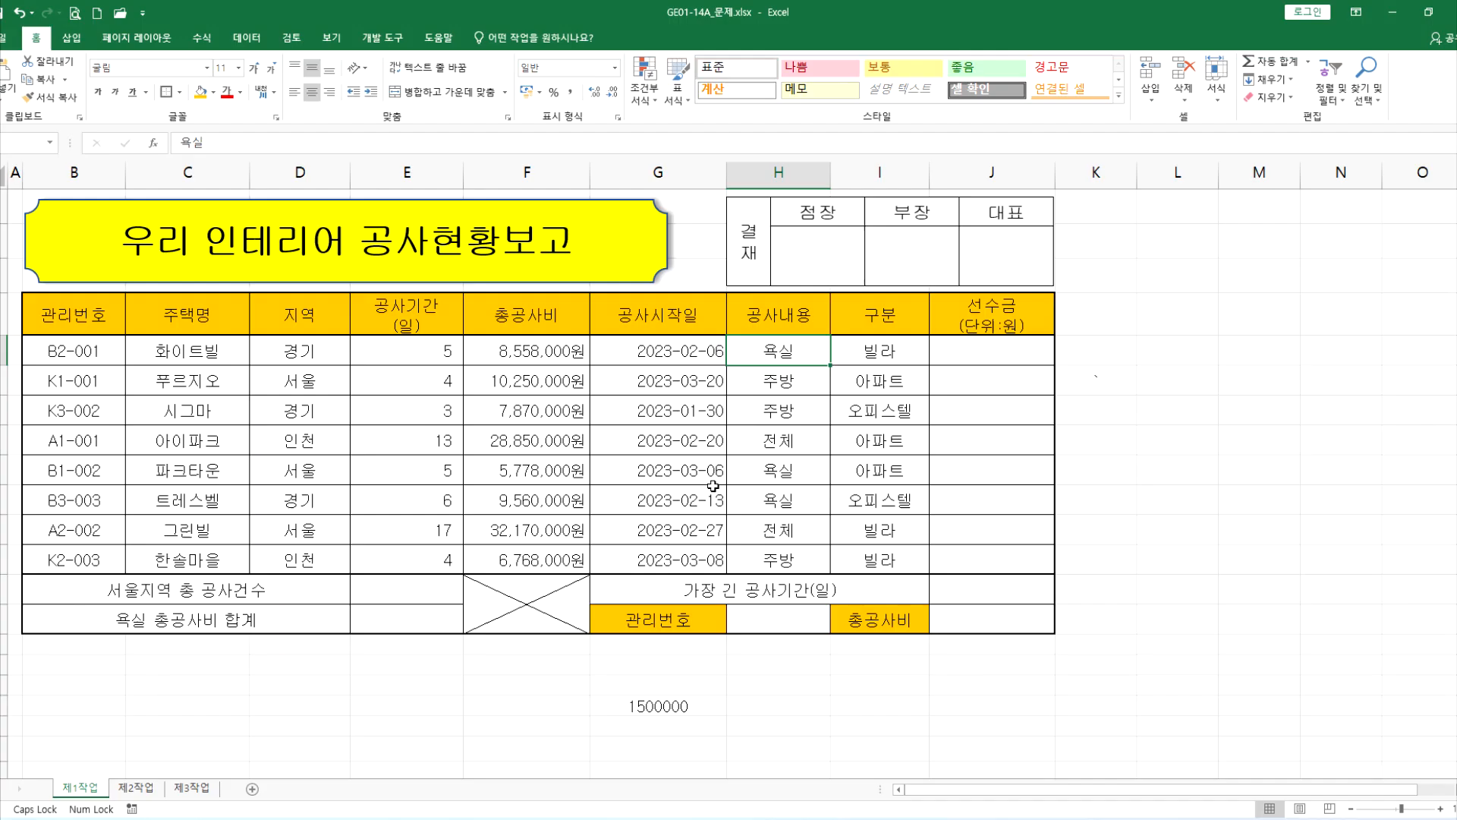
pyautogui.click(513, 349)
pyautogui.hotkey('alt', 'Tab')
pyautogui.write('F')
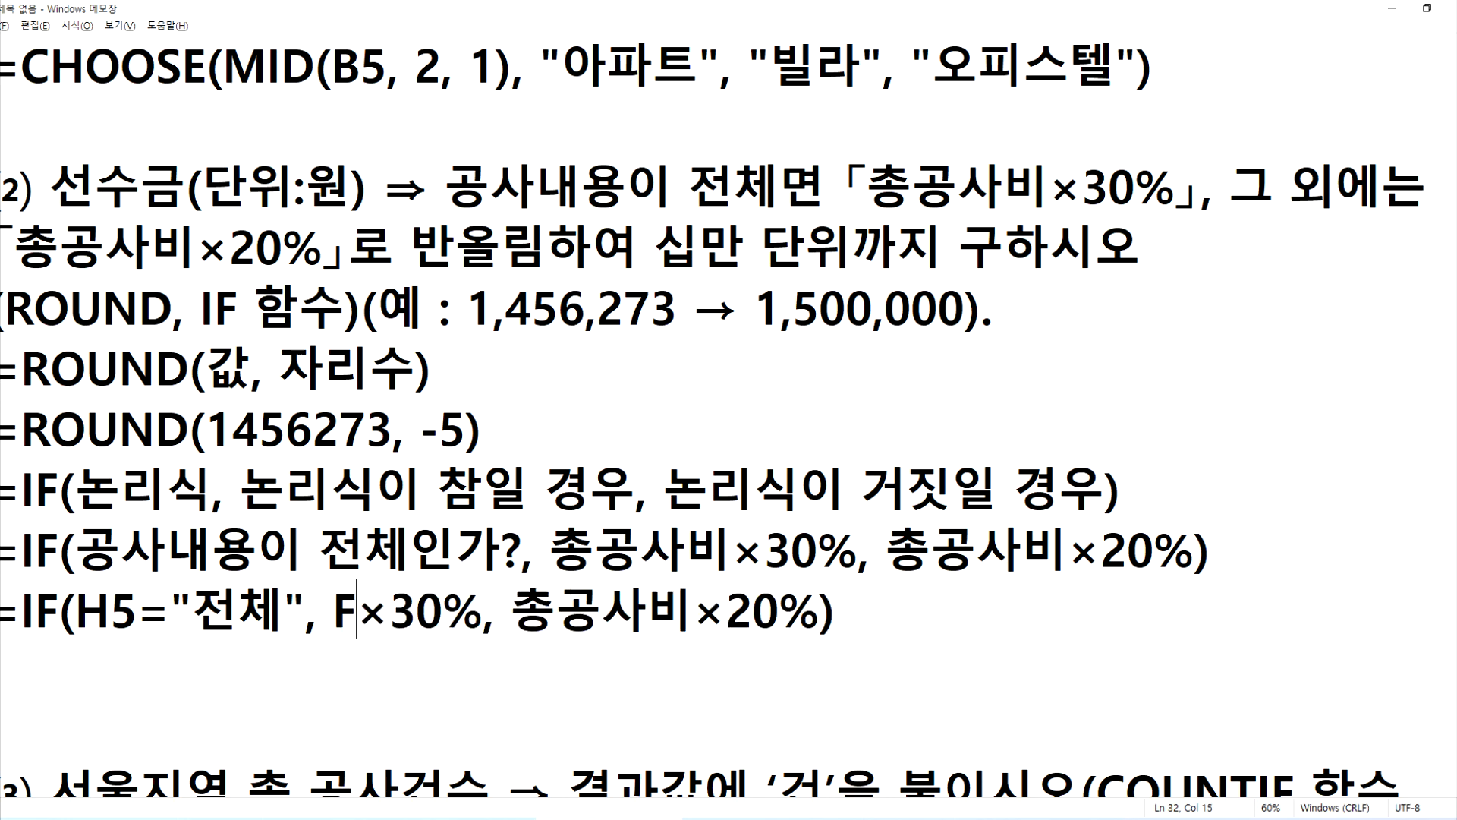
pyautogui.write('5')
# Replace 총공사비 before ×20% in the last IF line with F5.
pyautogui.press('Right')
pyautogui.press('Right')
pyautogui.press('Right')
pyautogui.press('Right')
pyautogui.press('Right')
pyautogui.press('Right')
pyautogui.press('Right')
pyautogui.press('Right')
pyautogui.press('Left')
pyautogui.press('Left')
pyautogui.write('F5')
pyautogui.press('Delete')
pyautogui.press('Delete')
pyautogui.press('Delete')
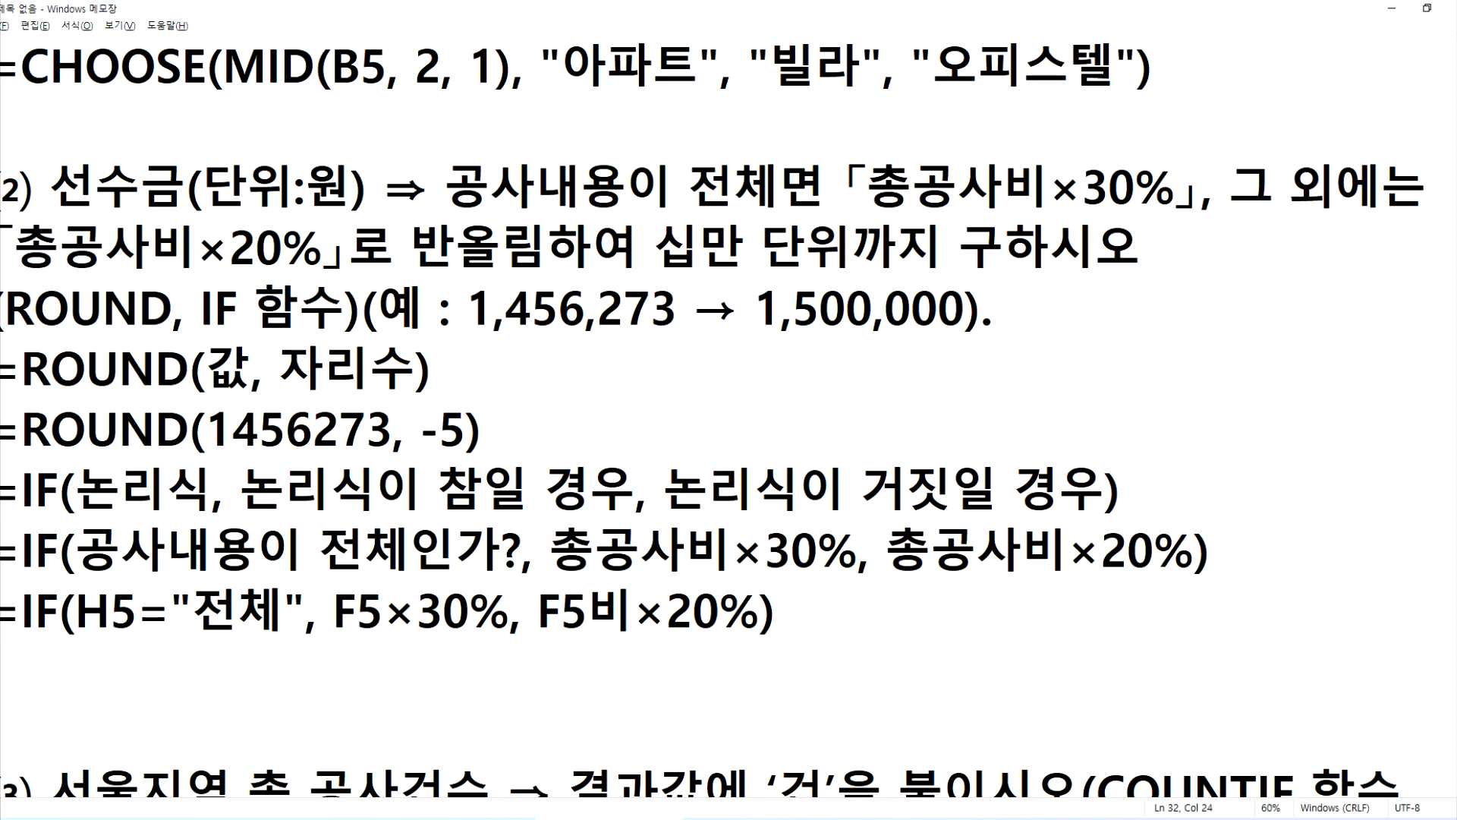
pyautogui.press('Delete')
# Copy the line =IF(H5="전체", F5×30%, F5×20%) and enter it as the formula in cell J5 in Excel.
pyautogui.press('End')
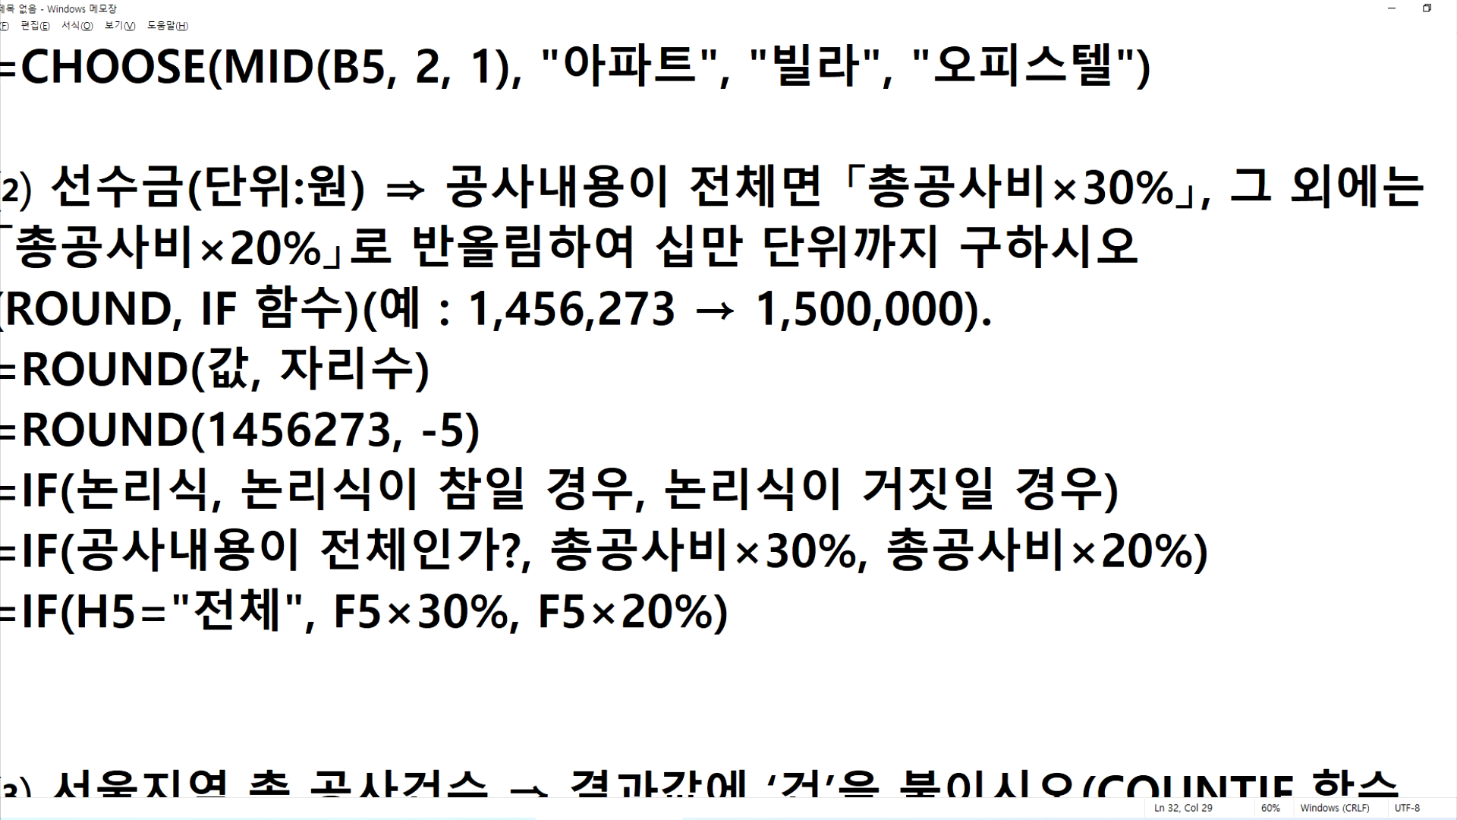
pyautogui.hotkey('shift', 'Home')
pyautogui.hotkey('ctrl', 'c')
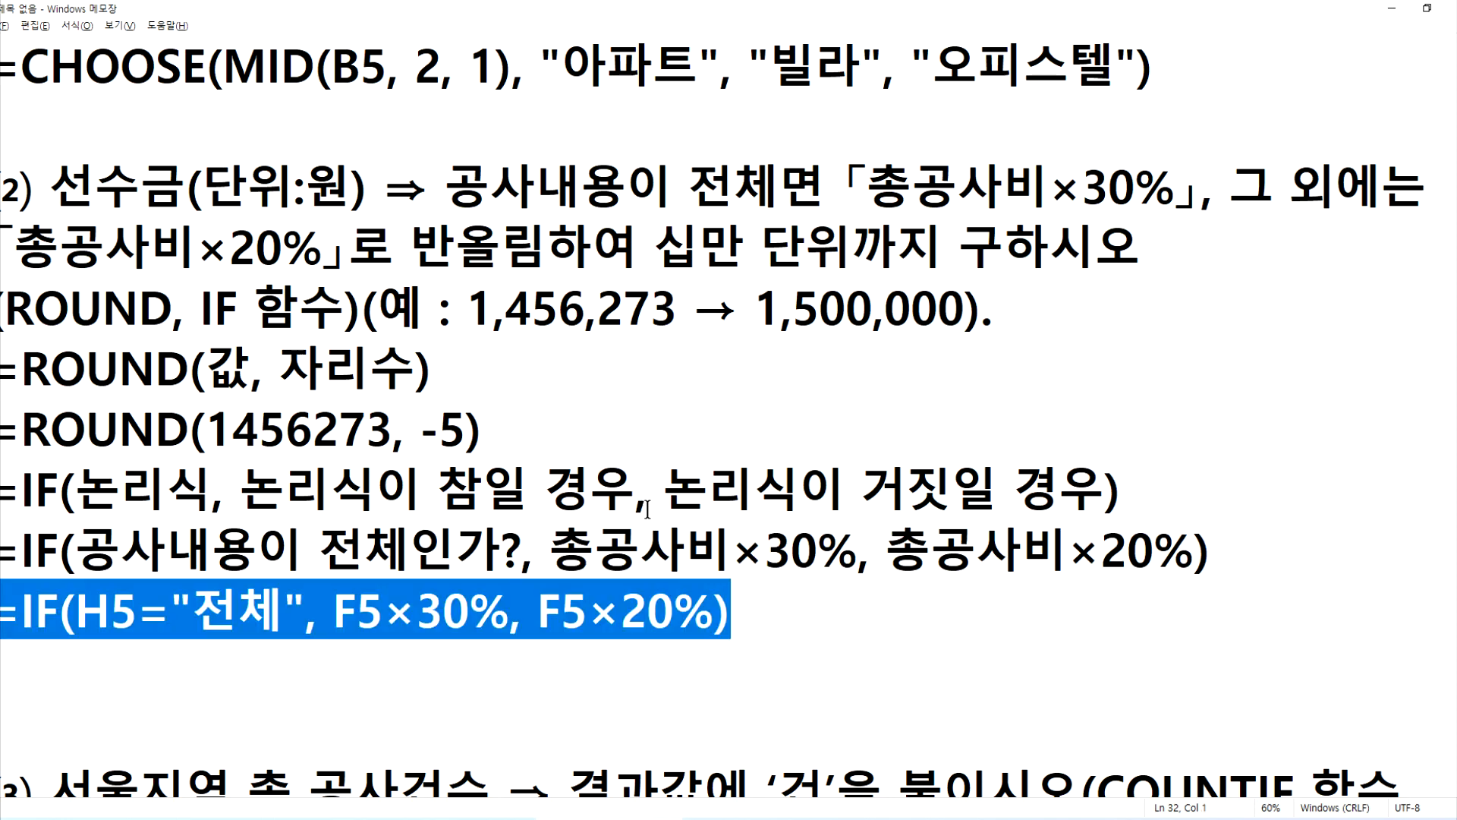
pyautogui.hotkey('alt', 'Tab')
pyautogui.doubleClick(960, 360)
pyautogui.hotkey('ctrl', 'v')
pyautogui.press('Return')
# Try to reselect cell F5 for both 총공사비 references in the J5 formula.
pyautogui.doubleClick(990, 357)
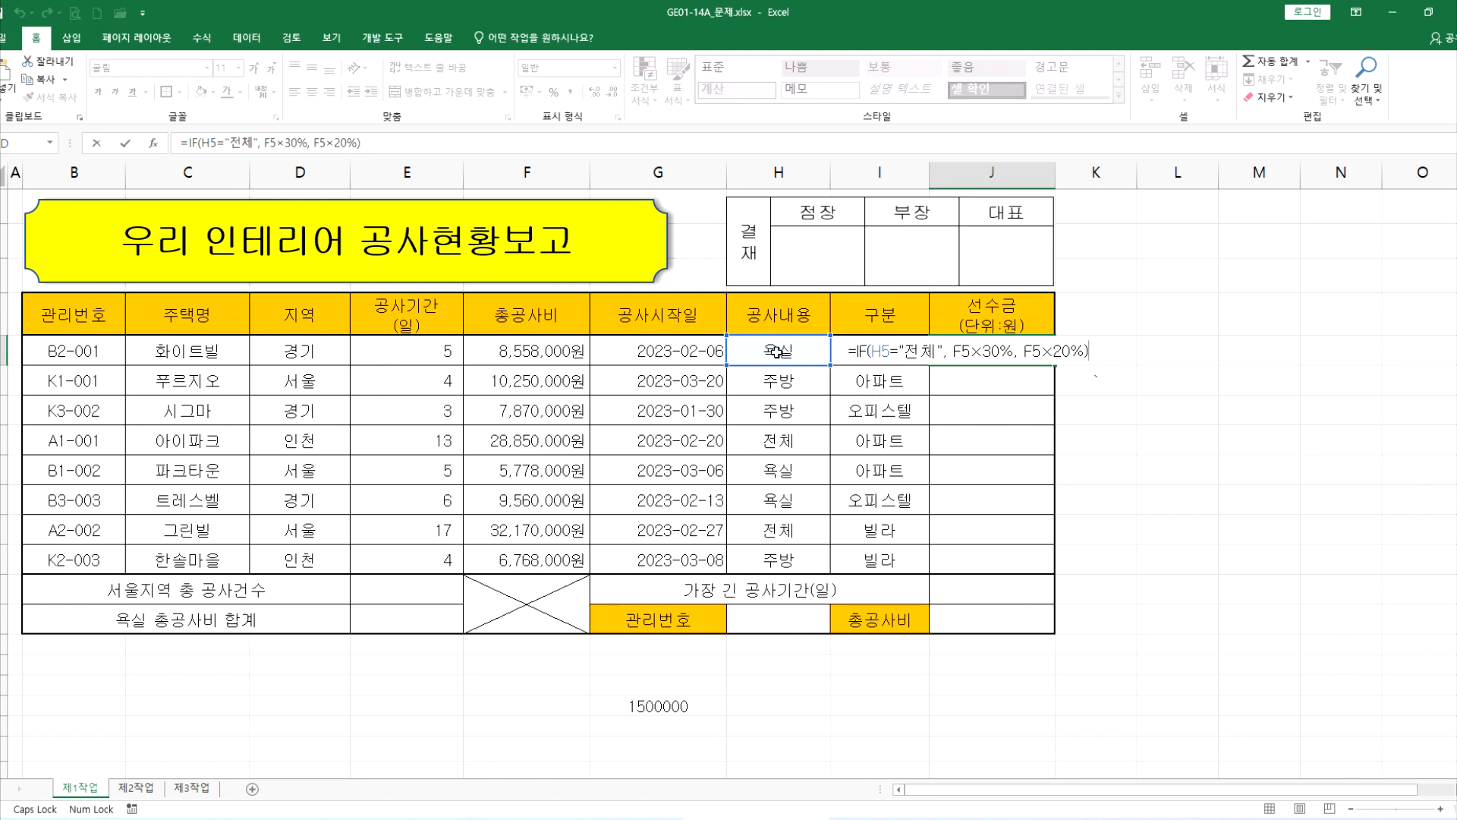
pyautogui.press('Return')
pyautogui.click(994, 356)
pyautogui.doubleClick(994, 355)
pyautogui.moveTo(955, 355); pyautogui.dragTo(975, 355)
pyautogui.click(531, 352)
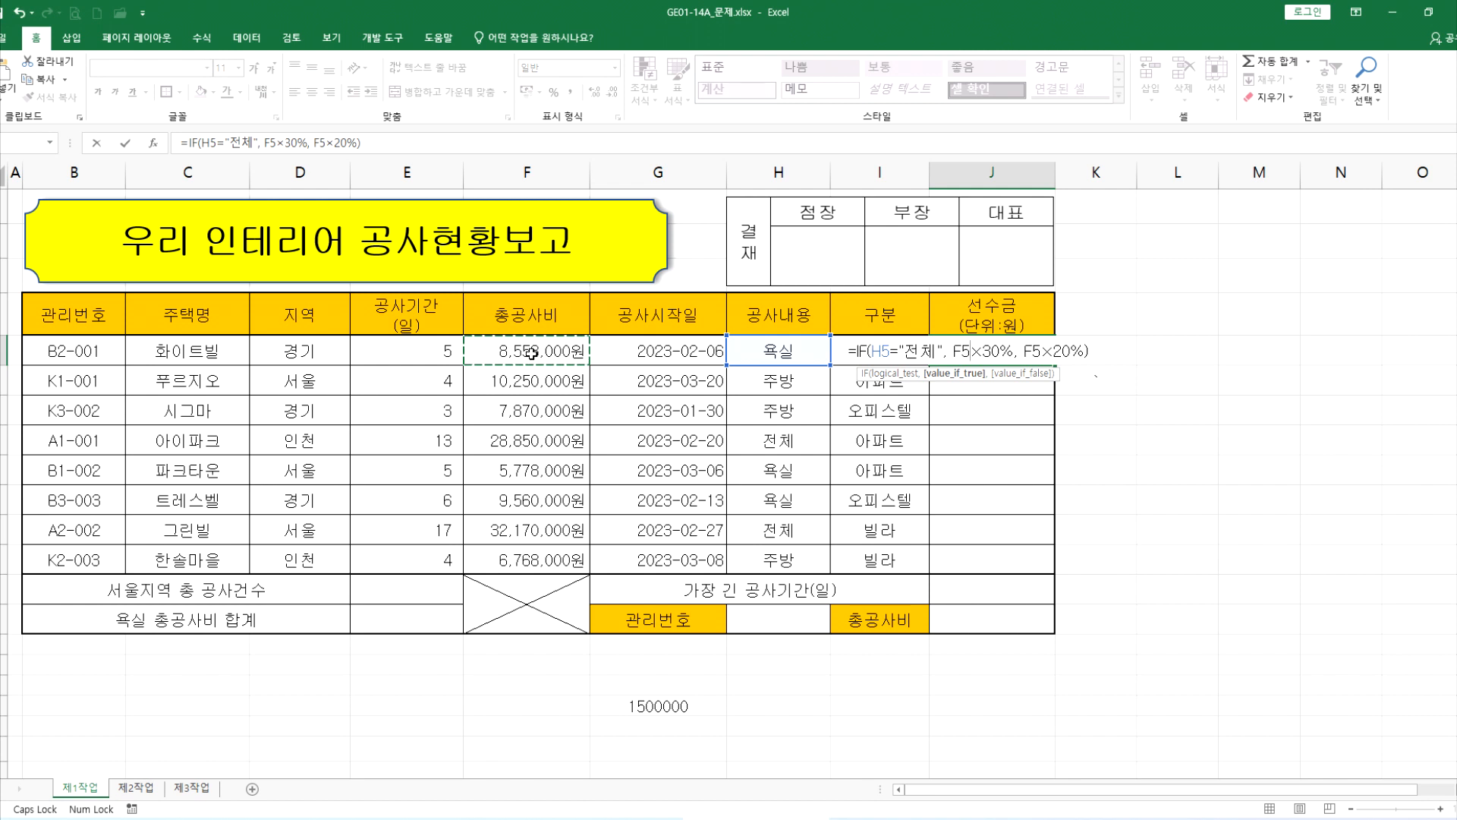
pyautogui.moveTo(1023, 350); pyautogui.dragTo(1042, 351)
pyautogui.click(561, 355)
pyautogui.press('Return')
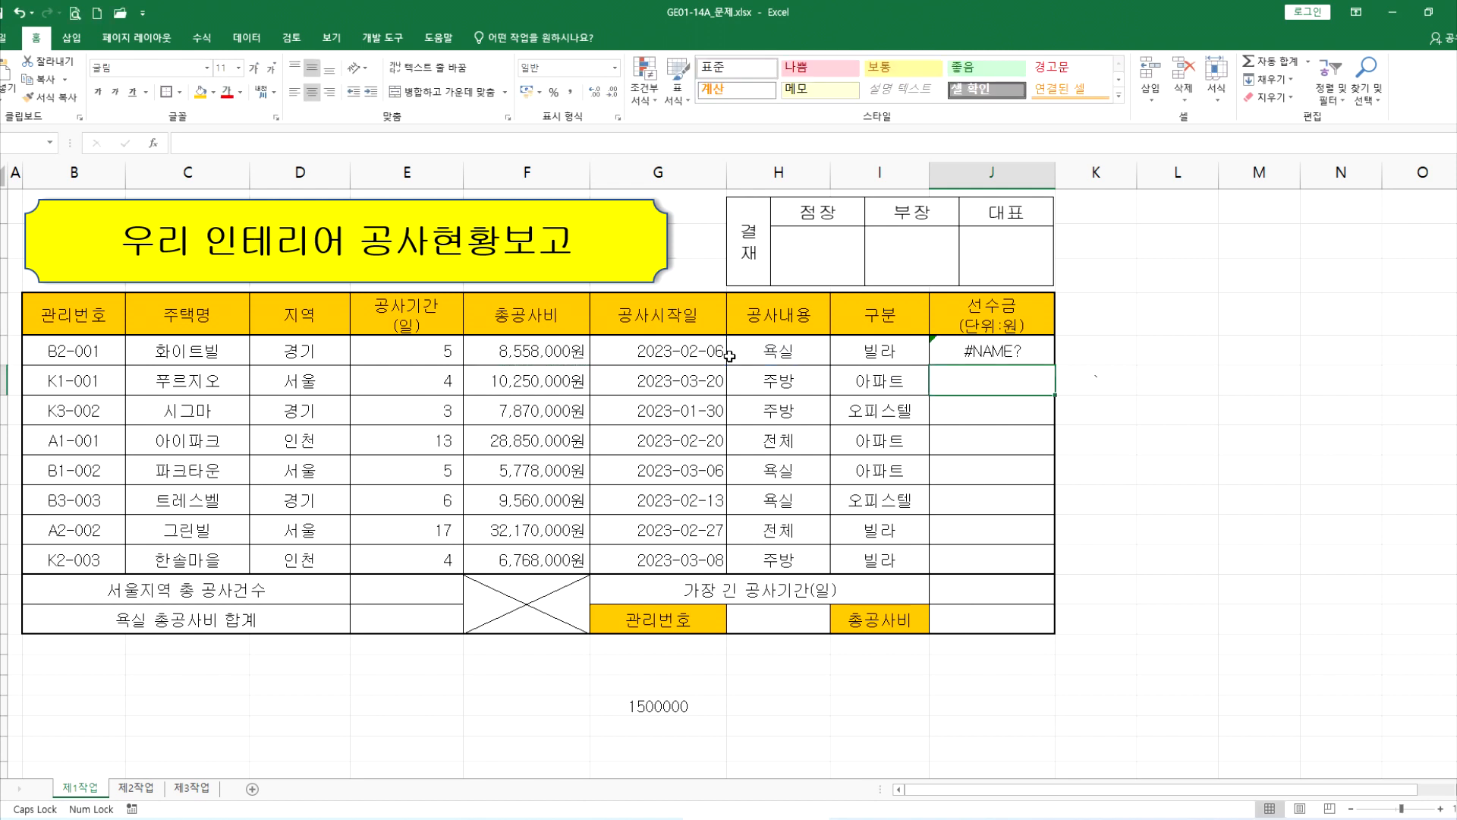
# Fill the J5 formula down through J12 in the 선수금 column, and undo the fill.
pyautogui.click(963, 353)
pyautogui.moveTo(1054, 365); pyautogui.dragTo(1047, 574)
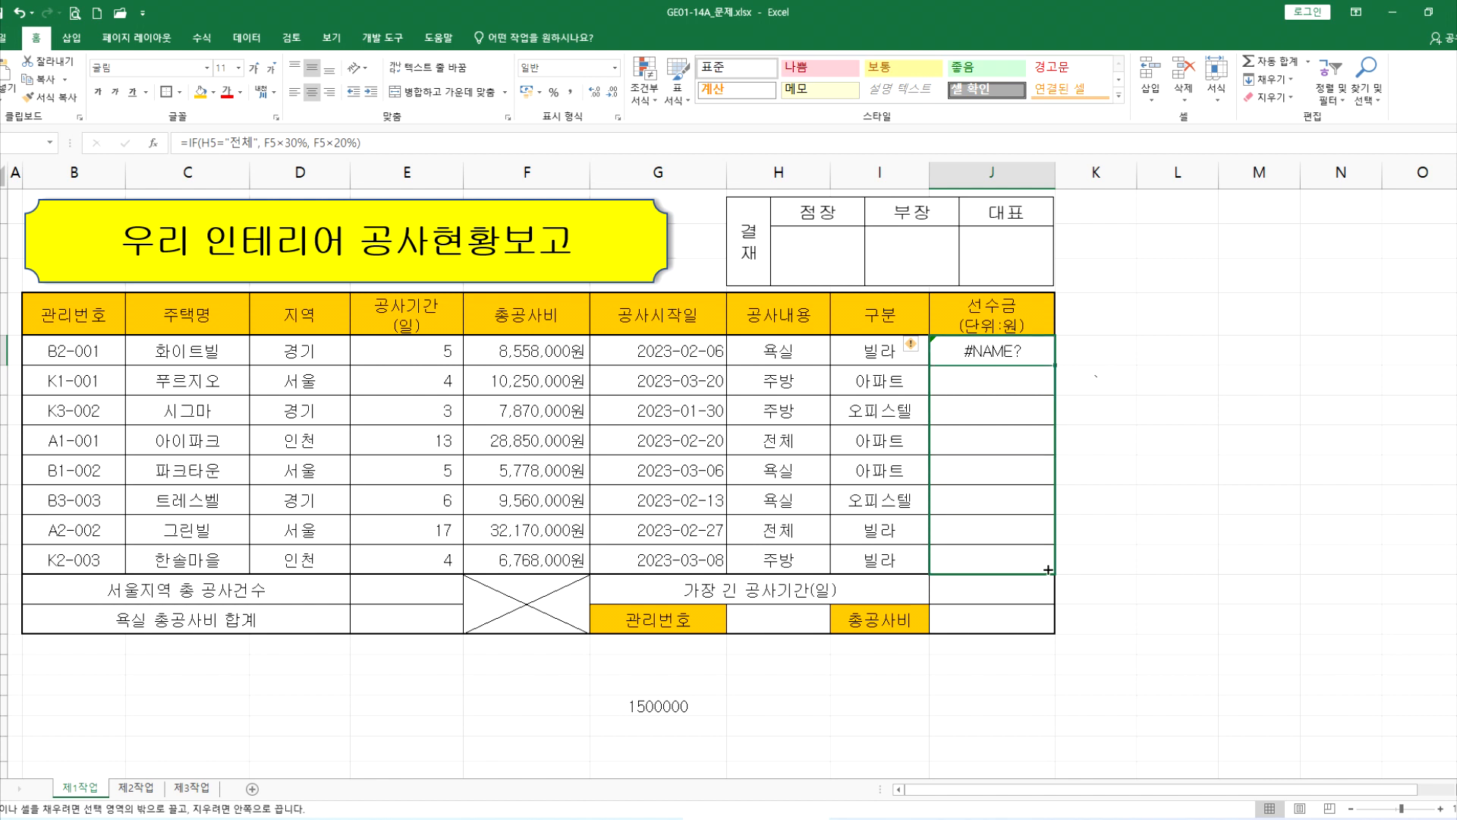
pyautogui.click(971, 356)
pyautogui.hotkey('ctrl', 'z')
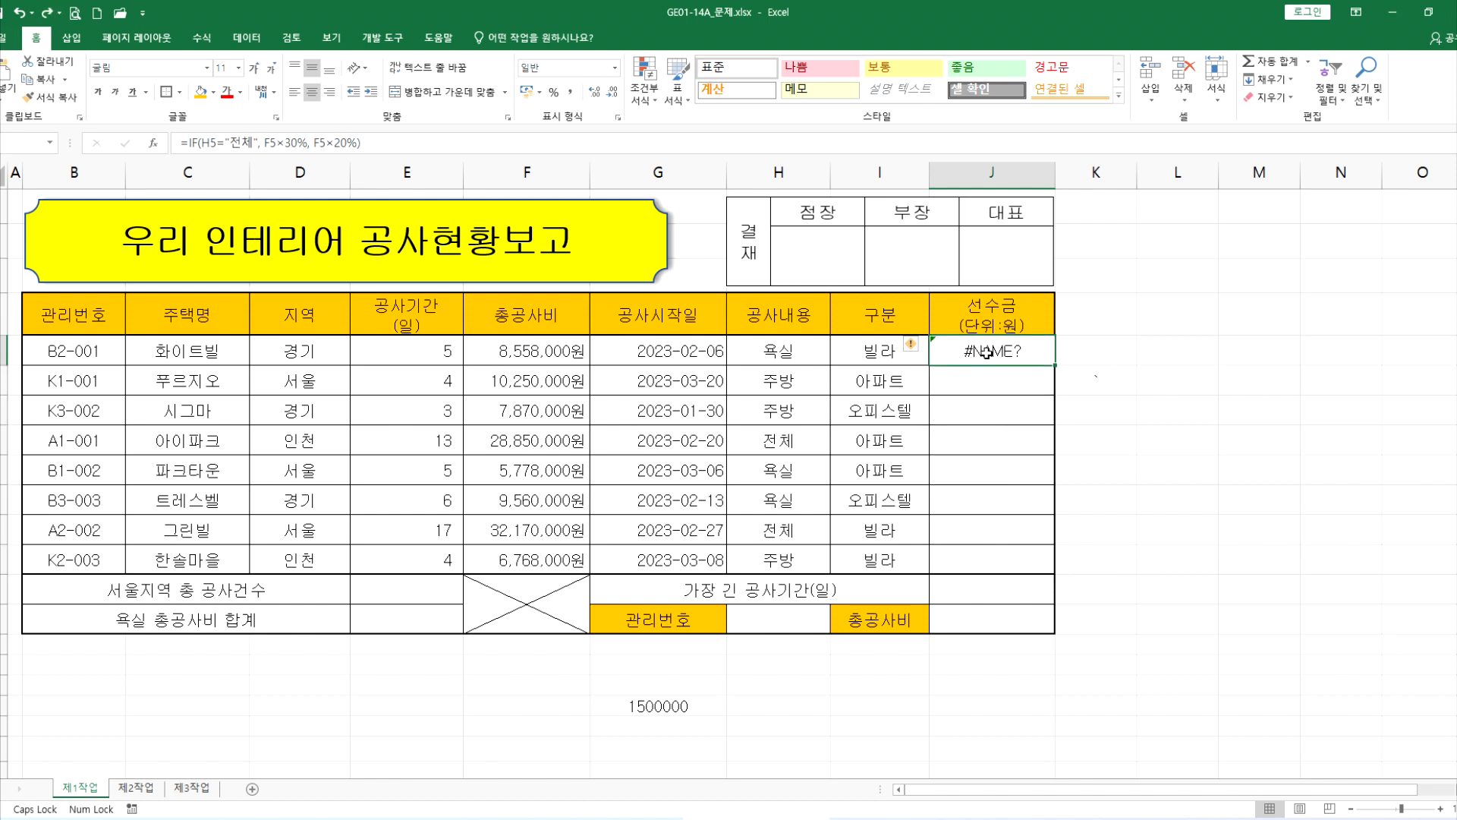
pyautogui.hotkey('alt', 'Tab')
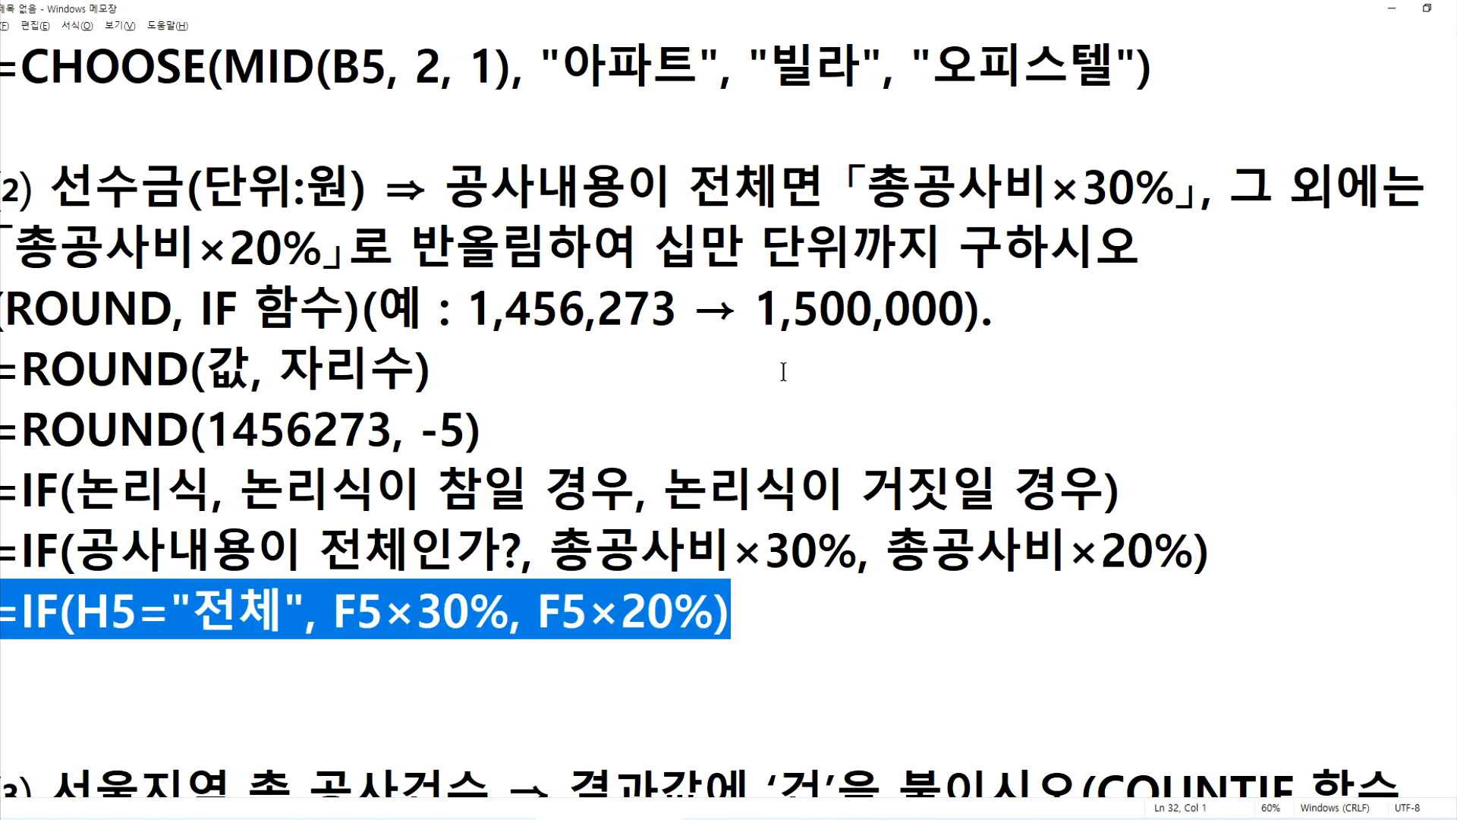
pyautogui.click(84, 607)
pyautogui.hotkey('alt', 'Tab')
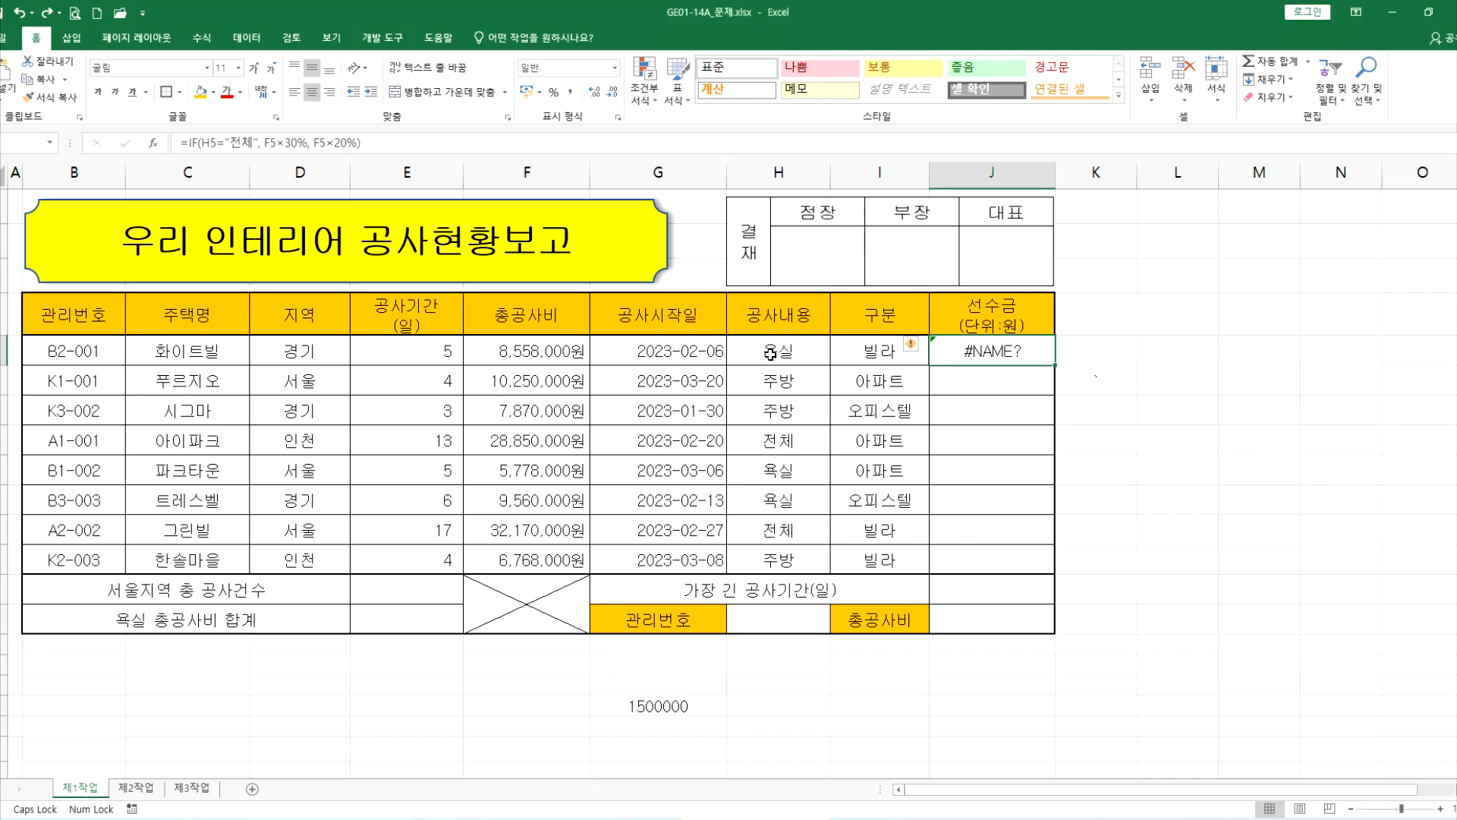
pyautogui.doubleClick(1015, 353)
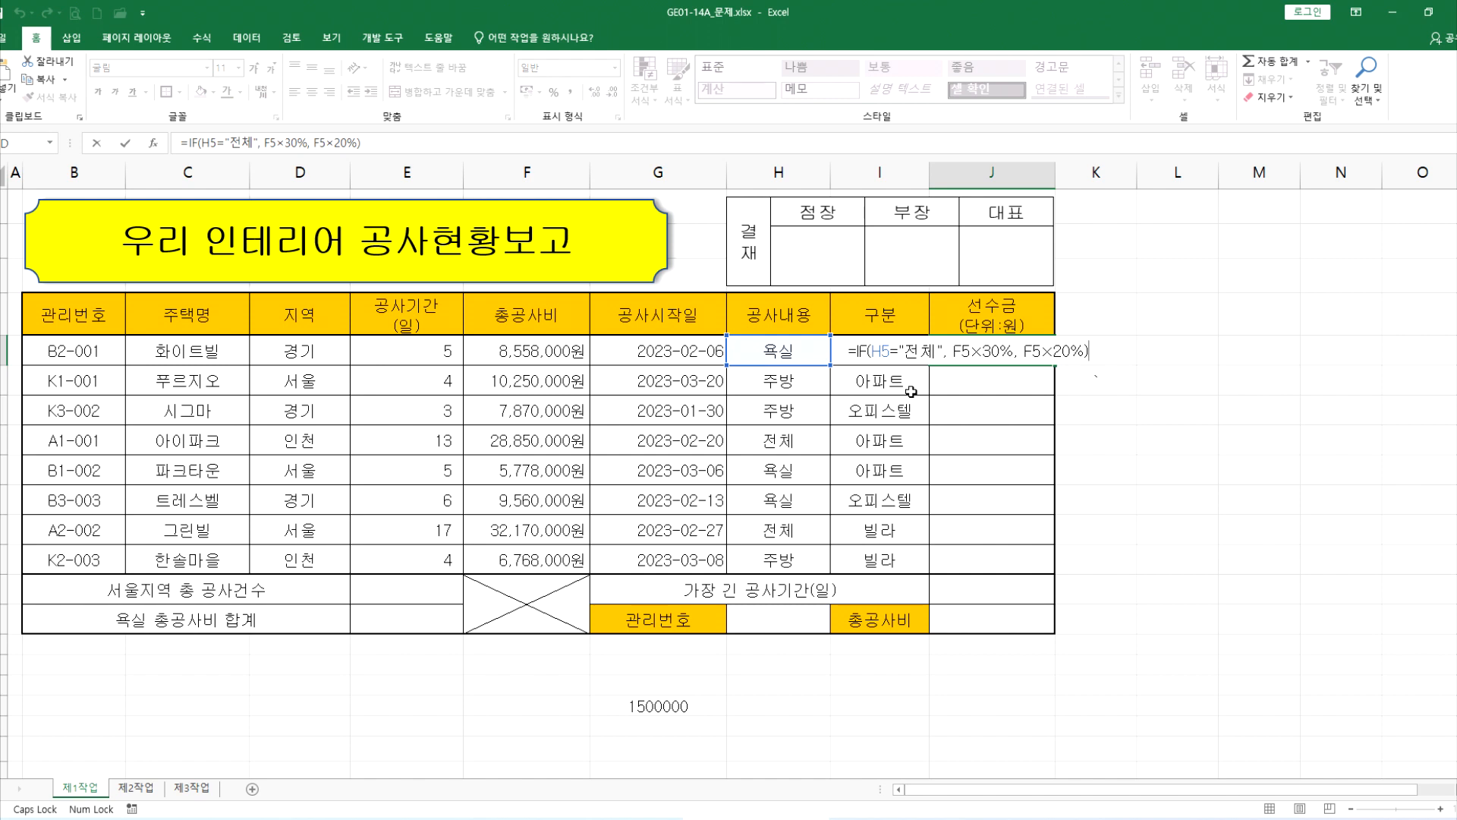
pyautogui.press('Escape')
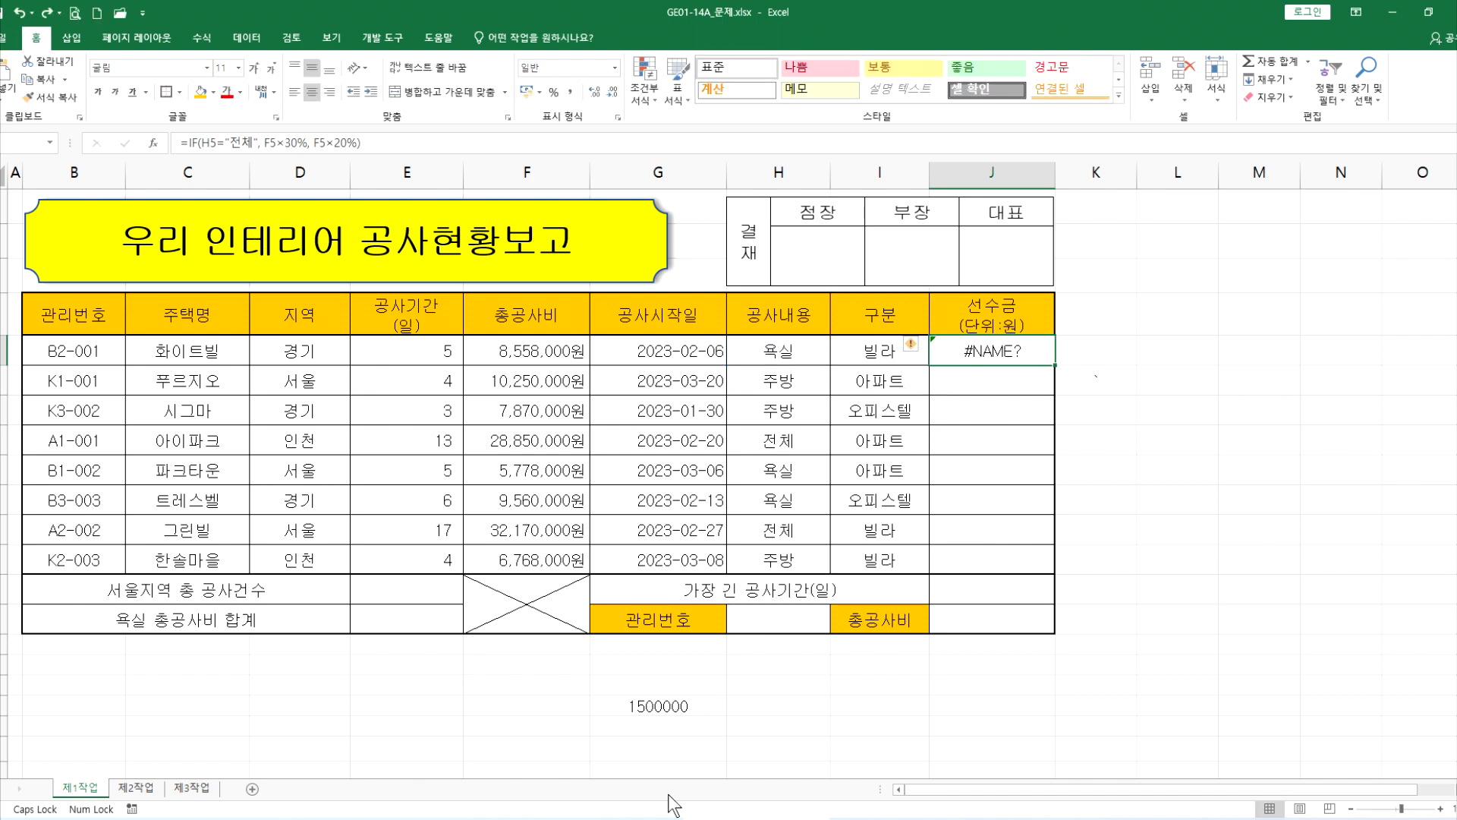
# Open GE01-14A_모범답안.xlsx from the ITQ folder and copy the formula text of cell J5.
pyautogui.hotkey('alt', 'Tab')
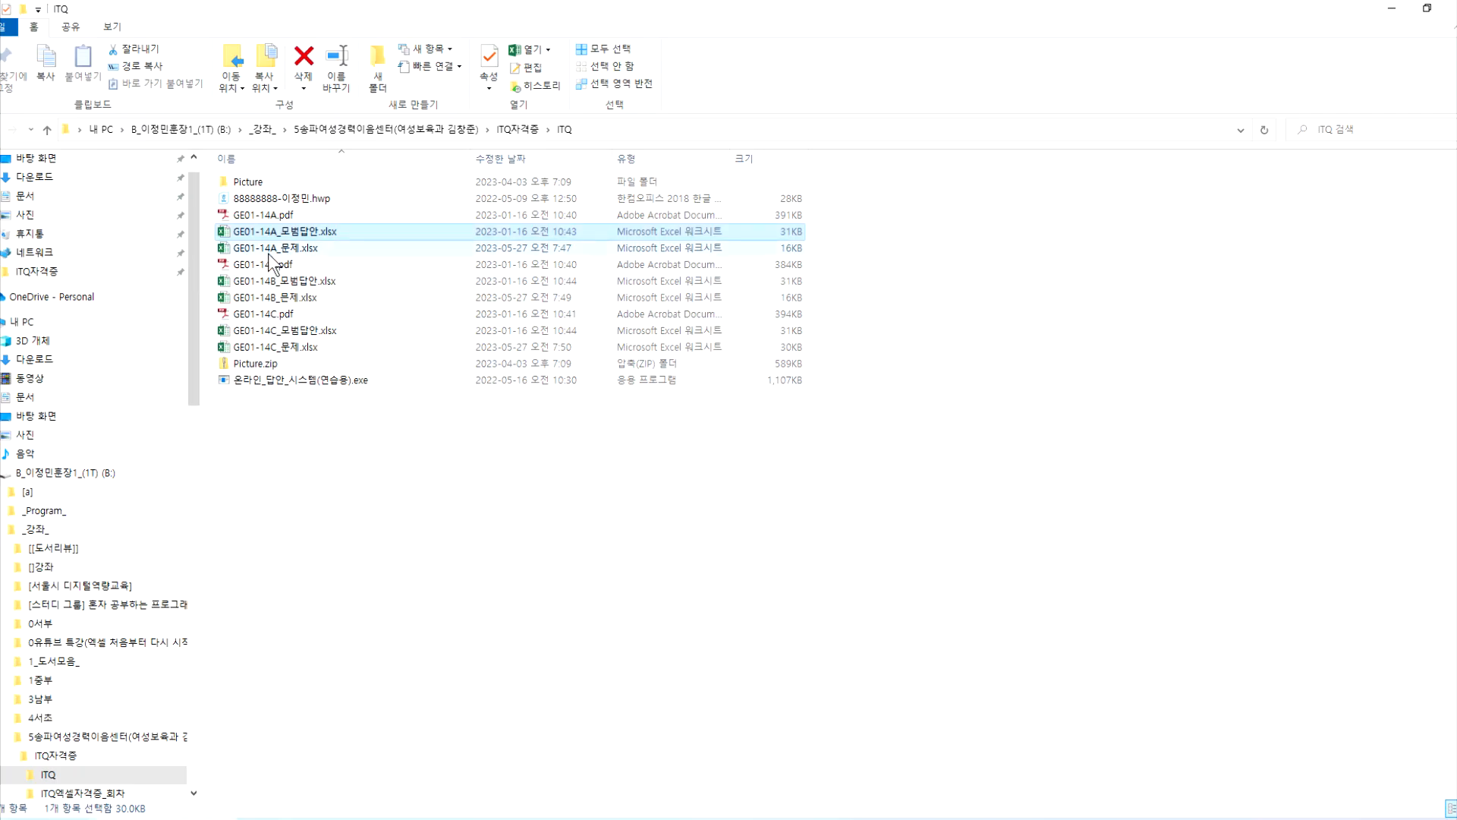
pyautogui.hotkey('alt', 'Tab')
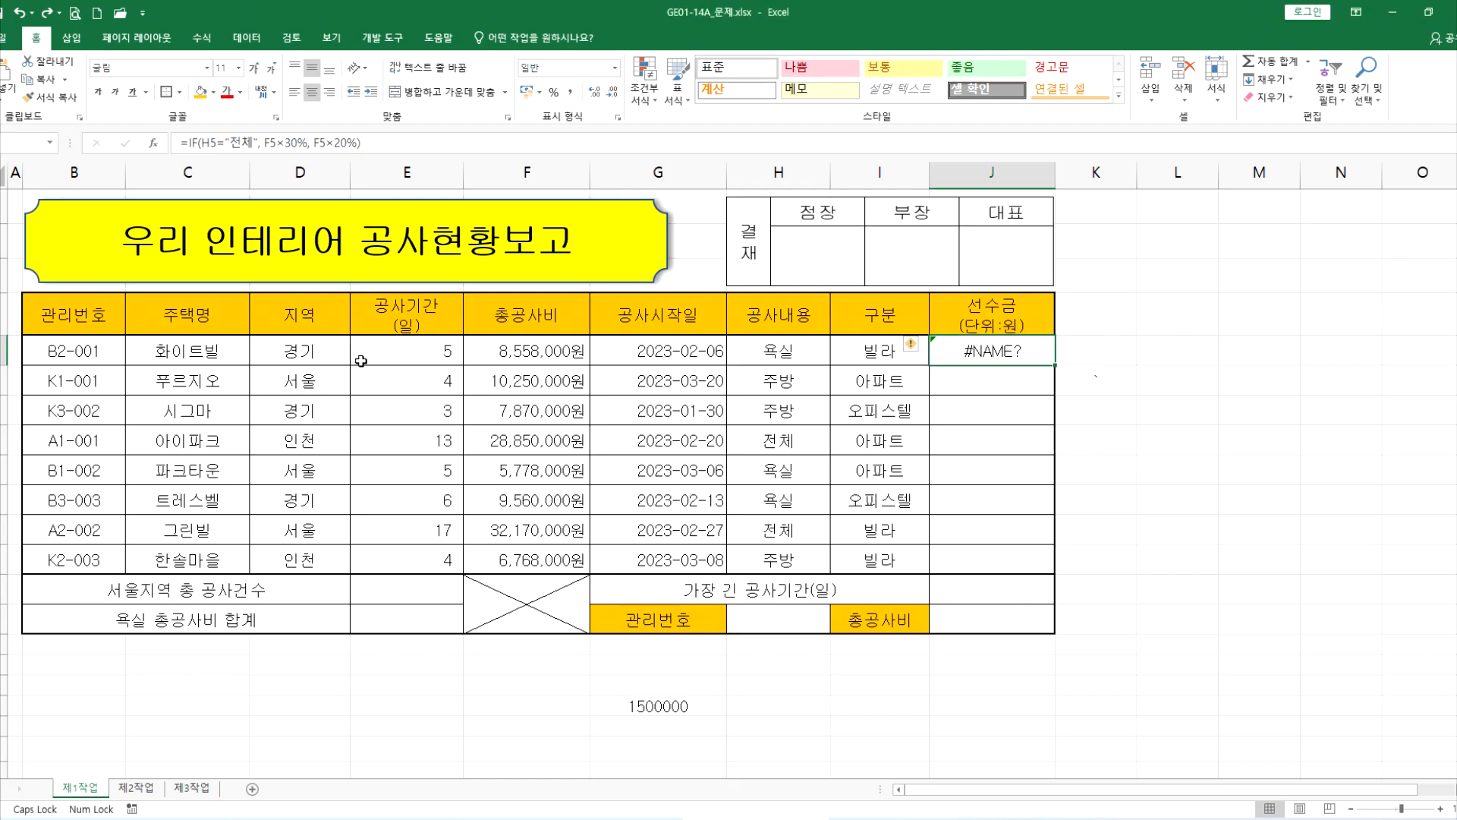
pyautogui.hotkey('alt', 'Tab')
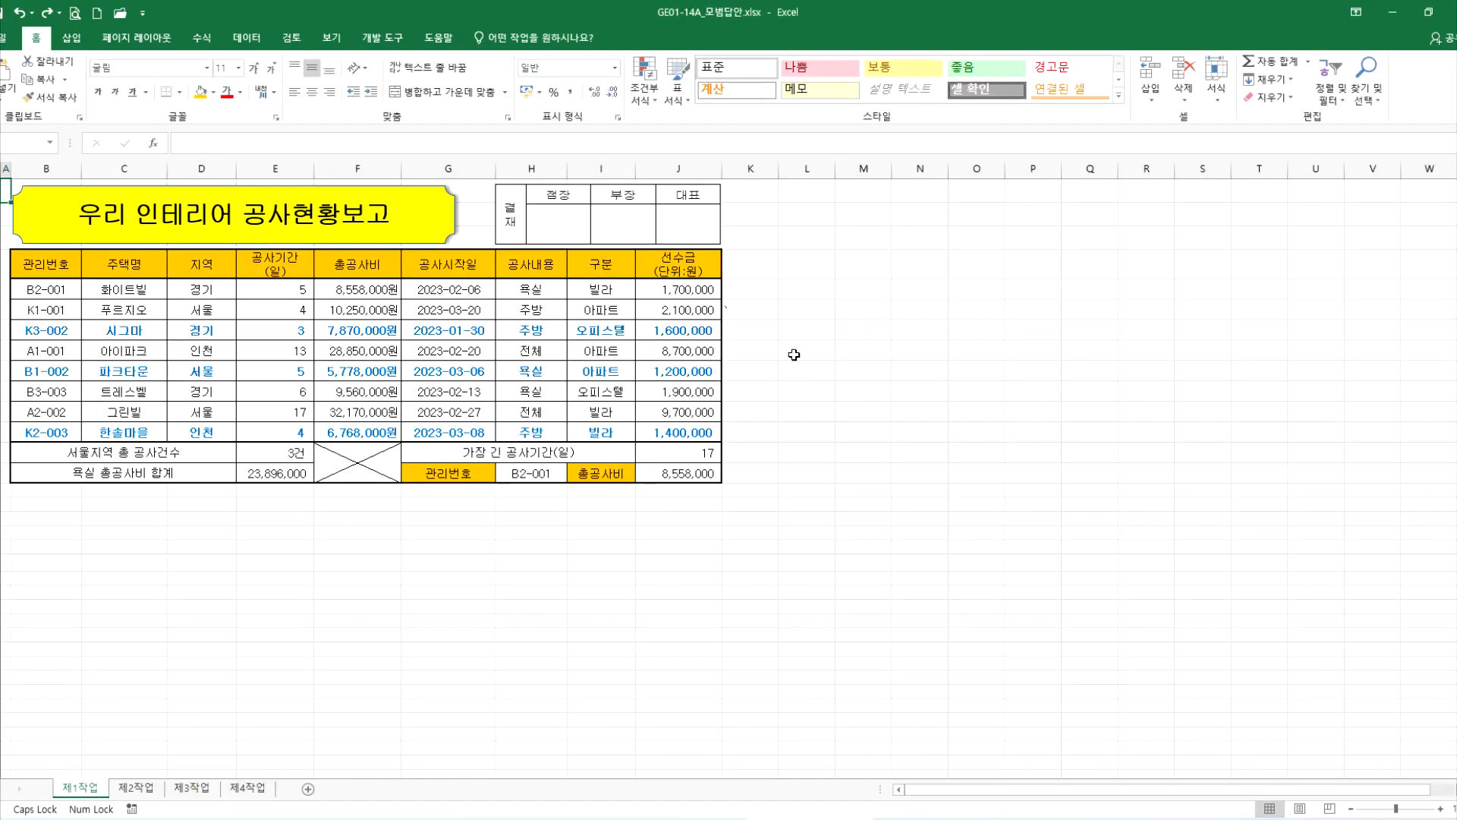
pyautogui.doubleClick(680, 290)
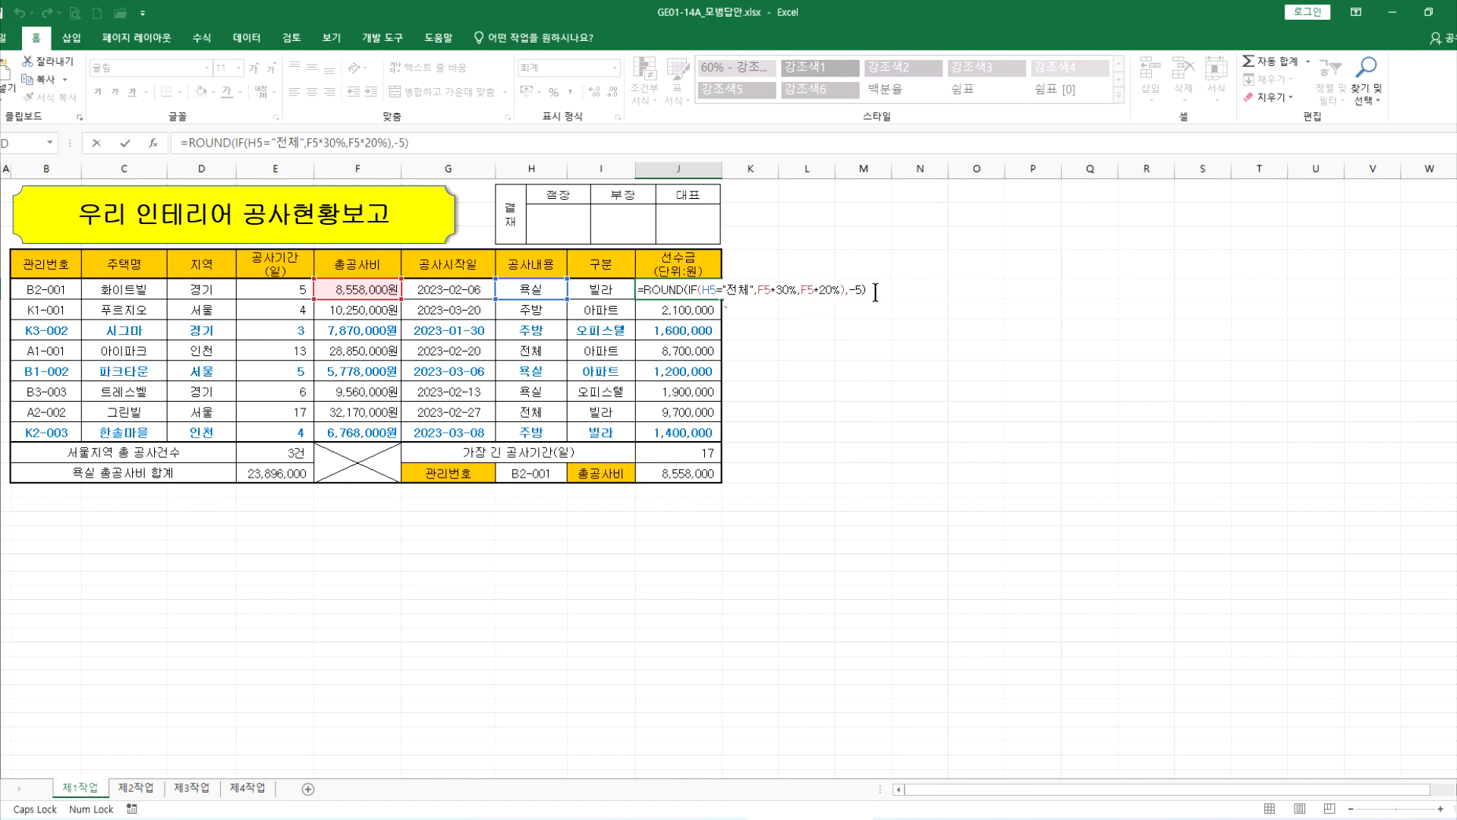
pyautogui.moveTo(873, 290); pyautogui.dragTo(565, 294)
pyautogui.hotkey('ctrl', 'c')
# Paste =ROUND(IF(H5="전체",F5*30%,F5*20%),-5) on the line below the last IF formula in Notepad.
pyautogui.hotkey('alt', 'Tab')
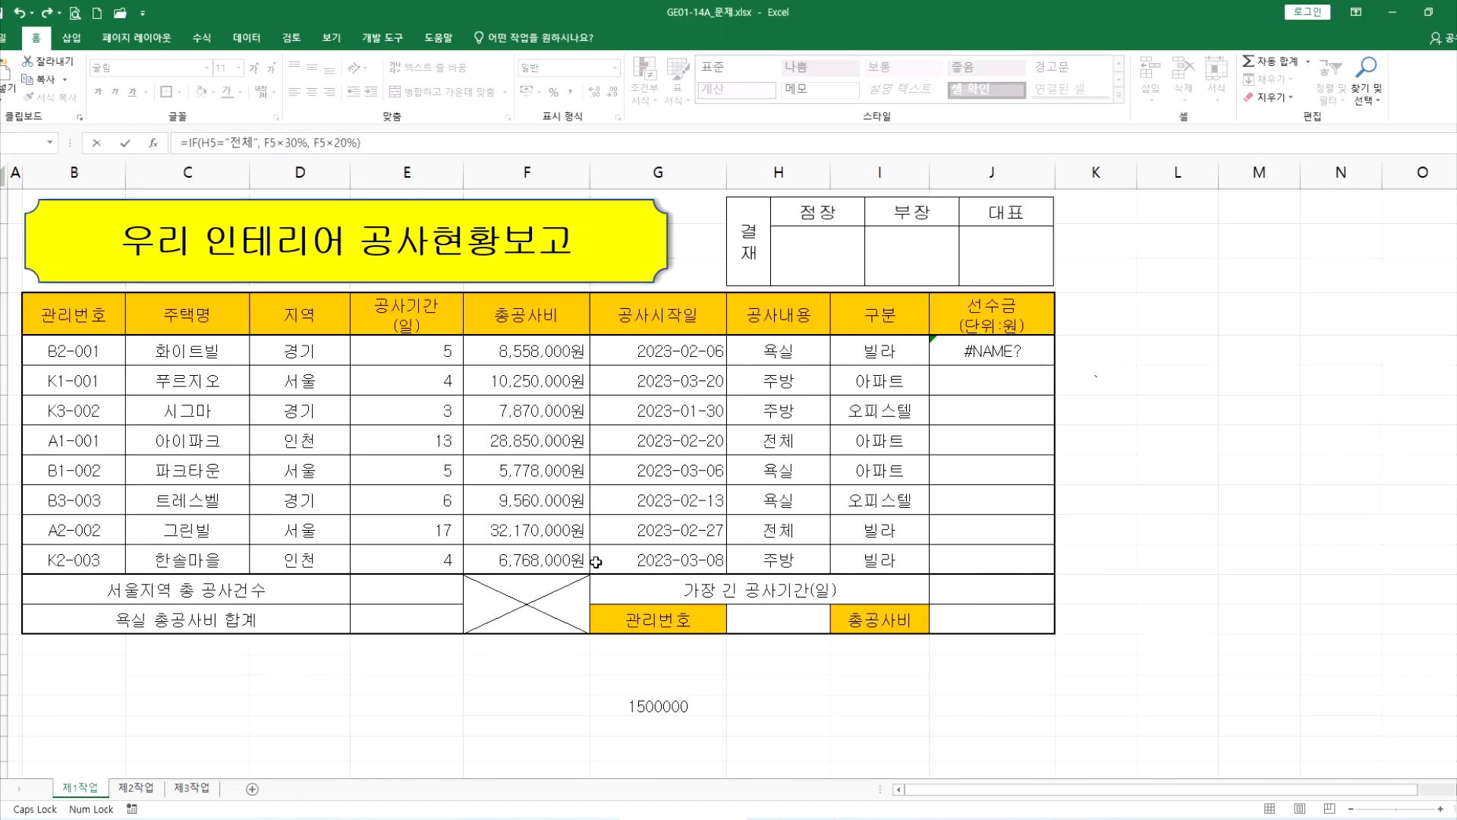
pyautogui.click(534, 817)
pyautogui.click(81, 654)
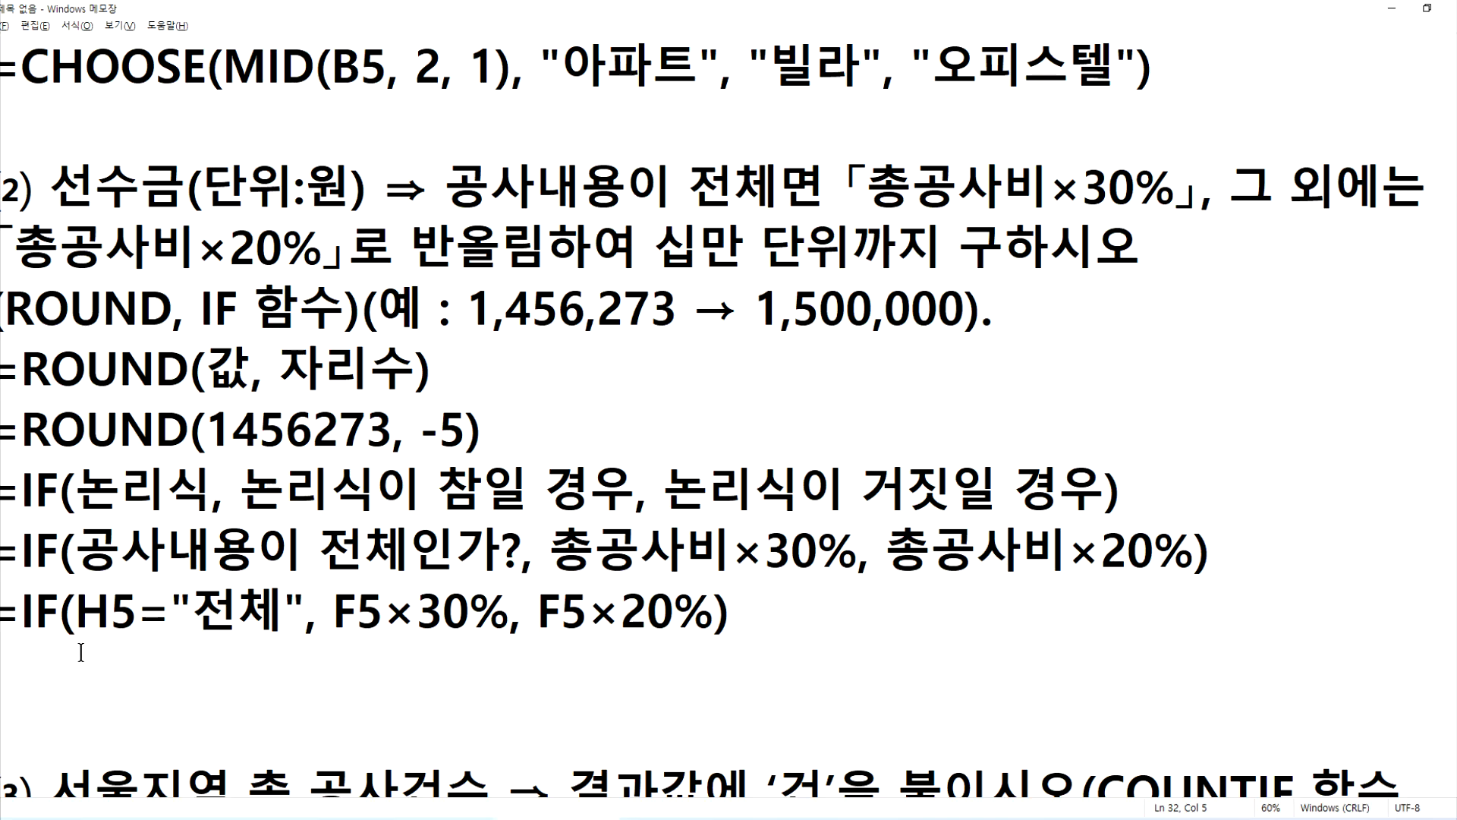
pyautogui.hotkey('ctrl', 'v')
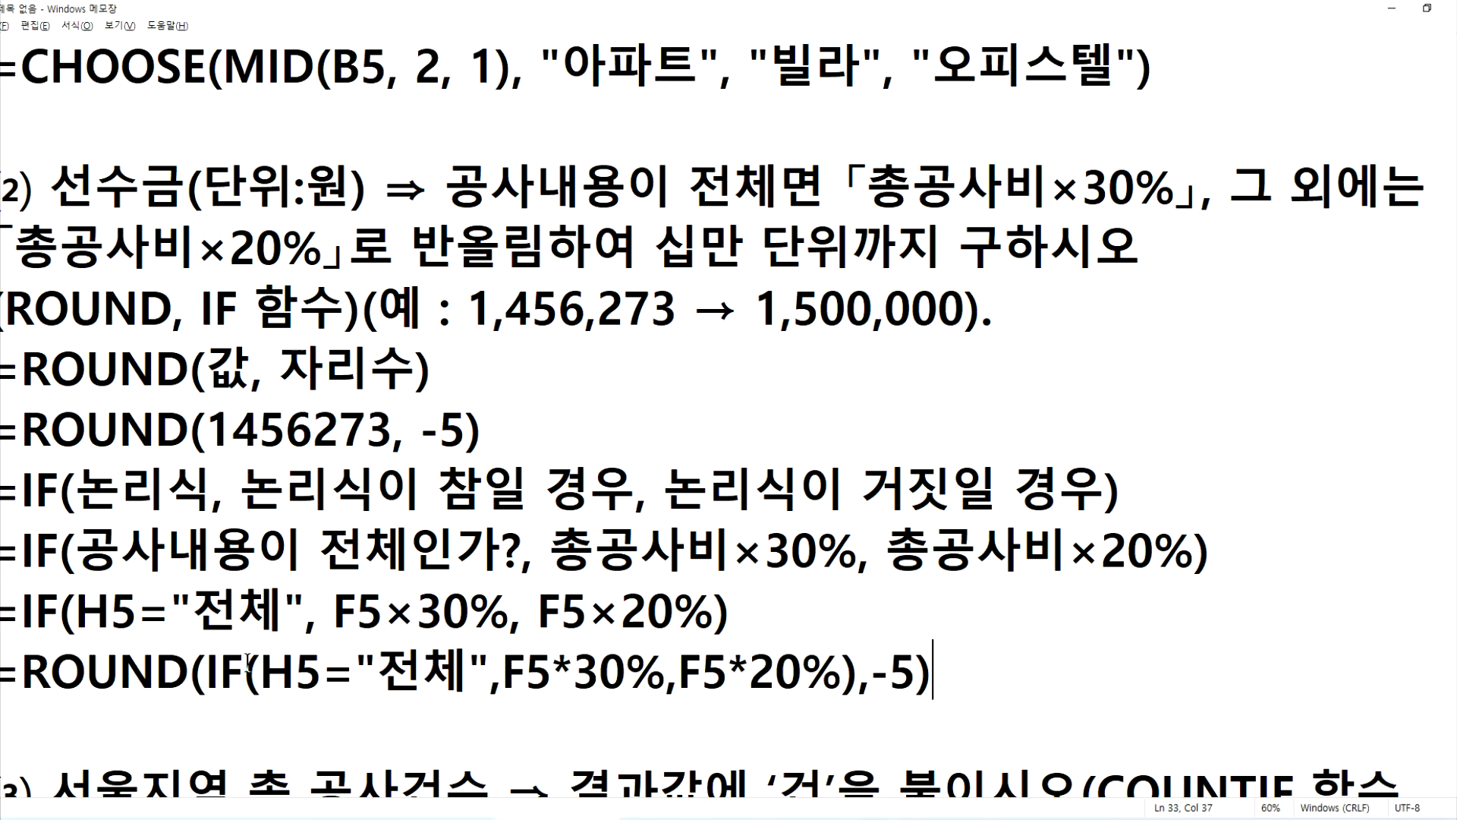
# Leave the model answer's J5 unedited, and replace the × before 30% with * in the J5 formula of GE01-14A_문제.xlsx.
pyautogui.hotkey('alt', 'Tab')
pyautogui.click(987, 349)
pyautogui.press('Escape')
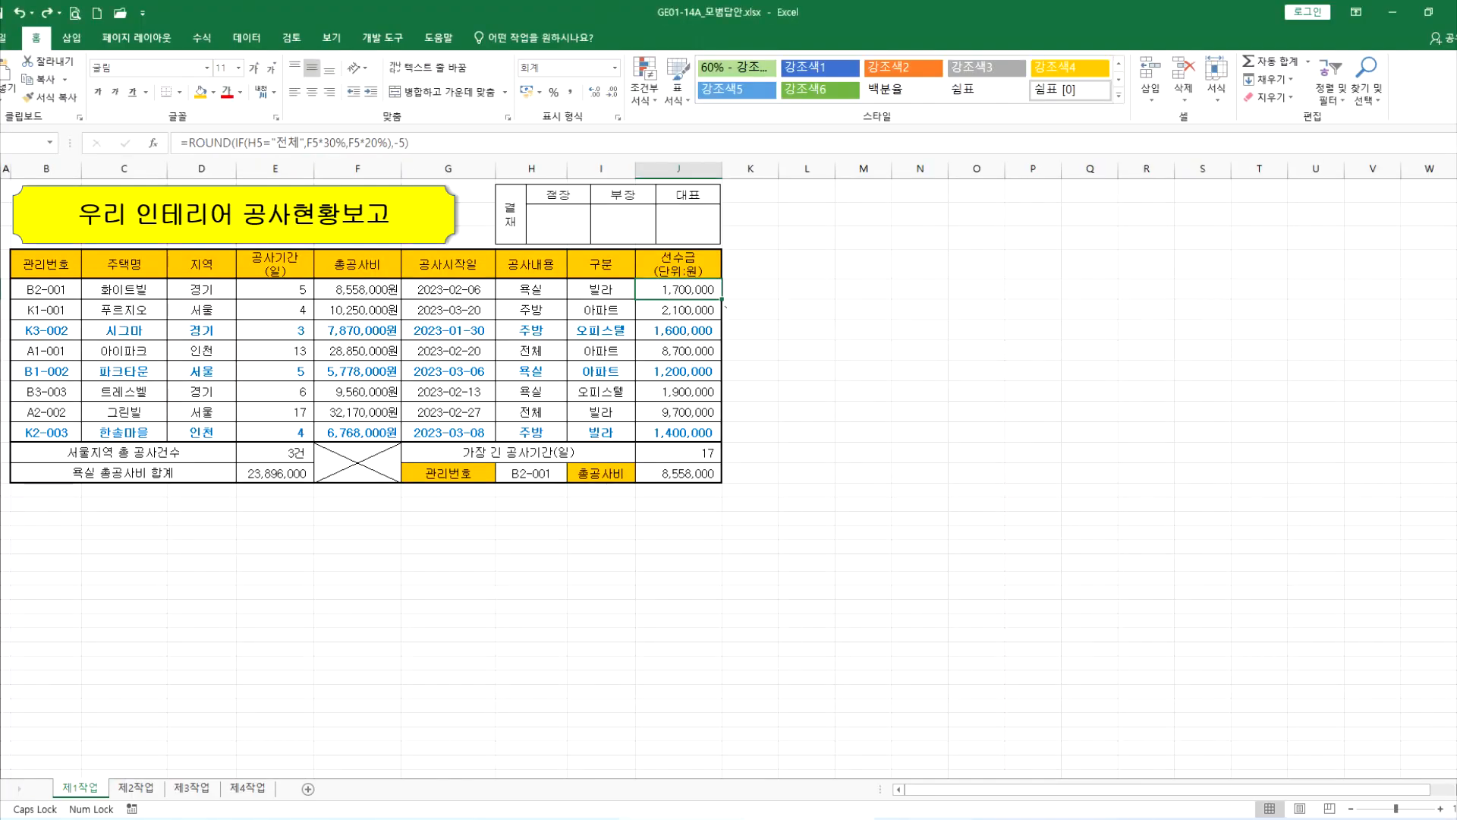
pyautogui.hotkey('alt', 'Tab')
pyautogui.doubleClick(1002, 350)
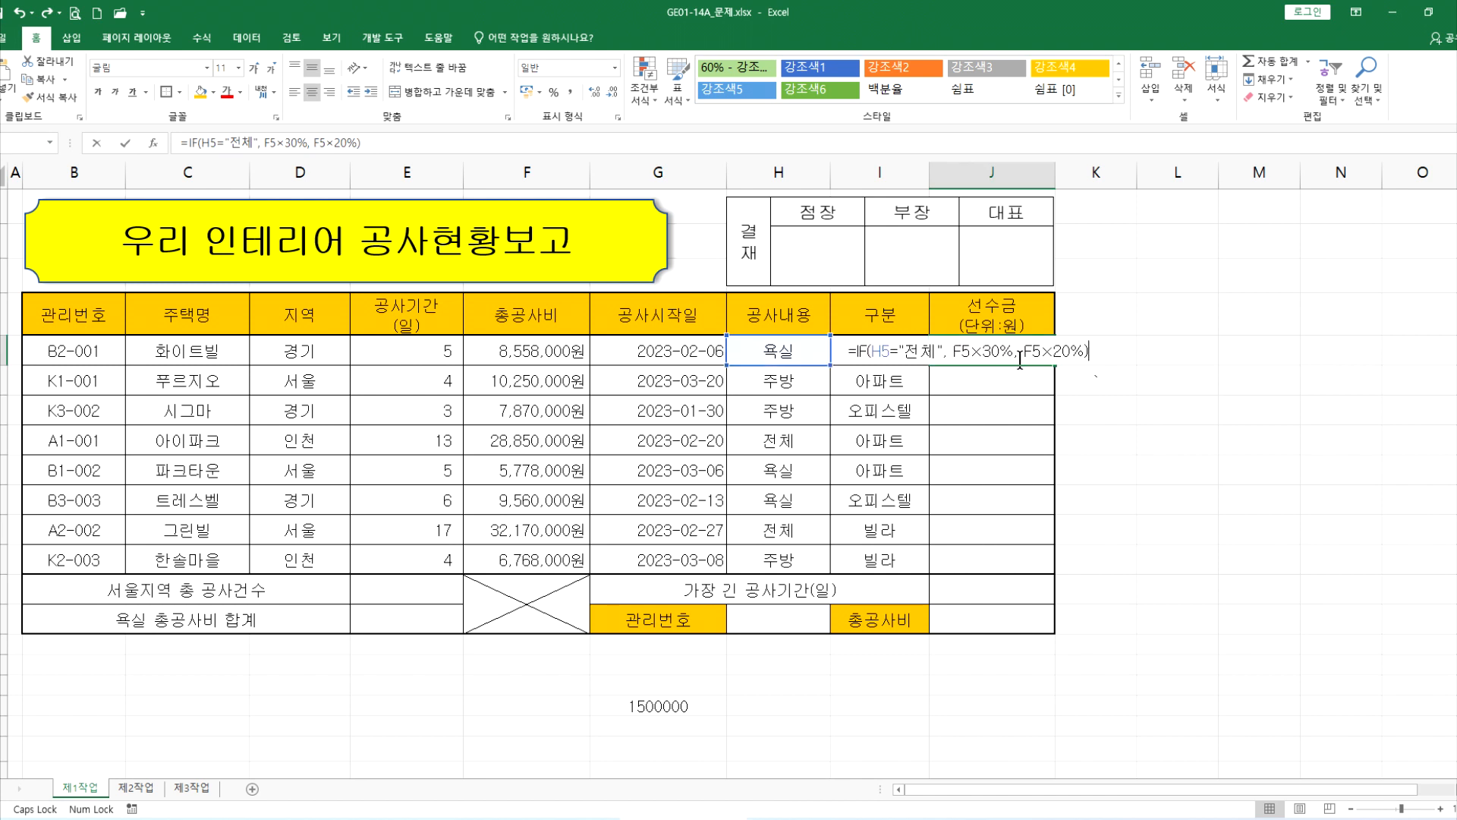
pyautogui.click(976, 353)
pyautogui.press('BackSpace')
pyautogui.write('*')
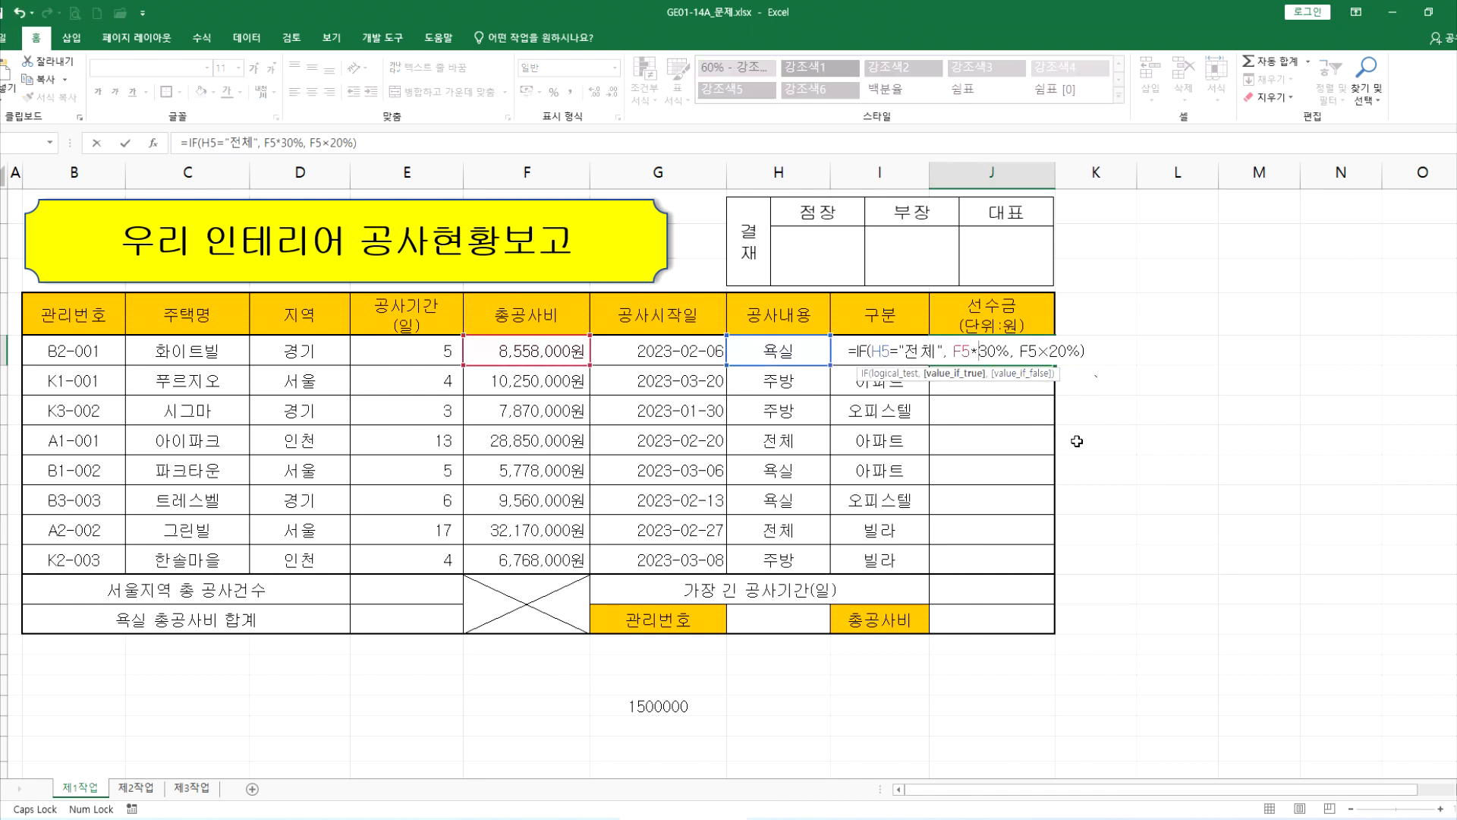
# Replace the × before 20% with * in the J5 formula of the 선수금 column.
pyautogui.press('Right')
pyautogui.press('Right')
pyautogui.press('Right')
pyautogui.press('Right')
pyautogui.press('Right')
pyautogui.press('Right')
pyautogui.press('BackSpace')
pyautogui.write('*')
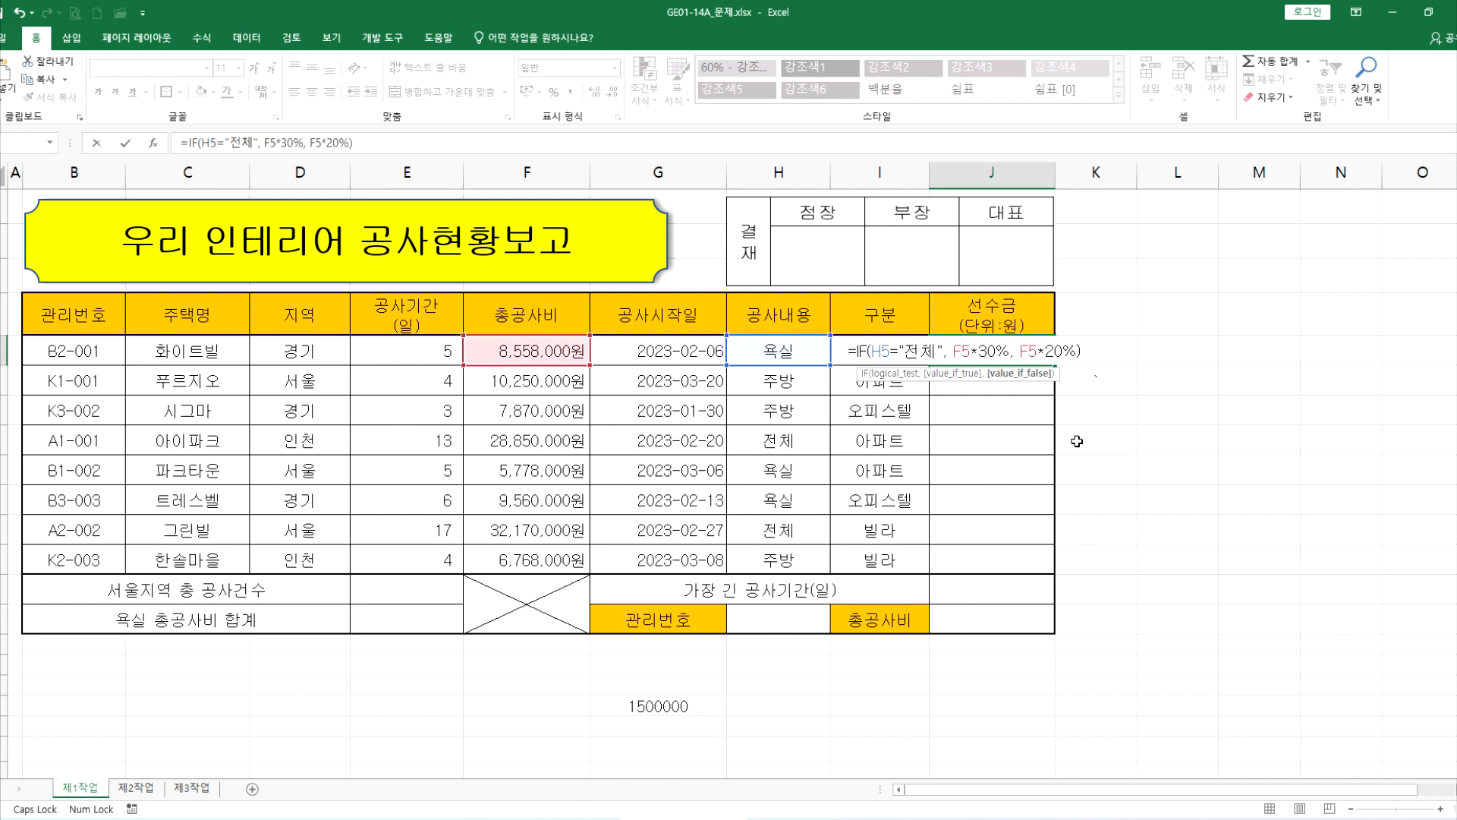
# Compare the × in Notepad's IF explanation line with the * in the ROUND formula line.
pyautogui.hotkey('alt', 'Tab')
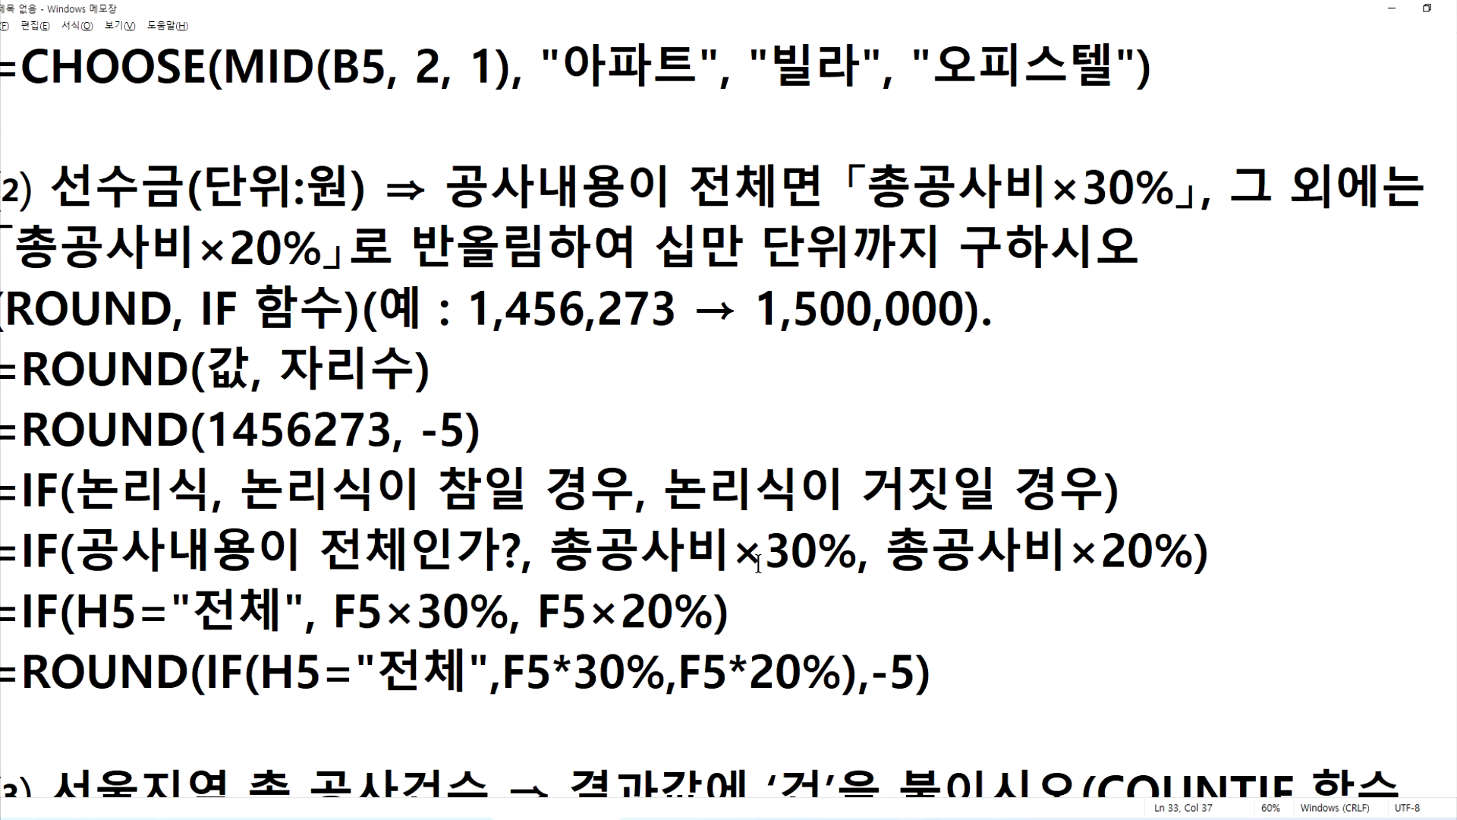
pyautogui.doubleClick(1086, 552)
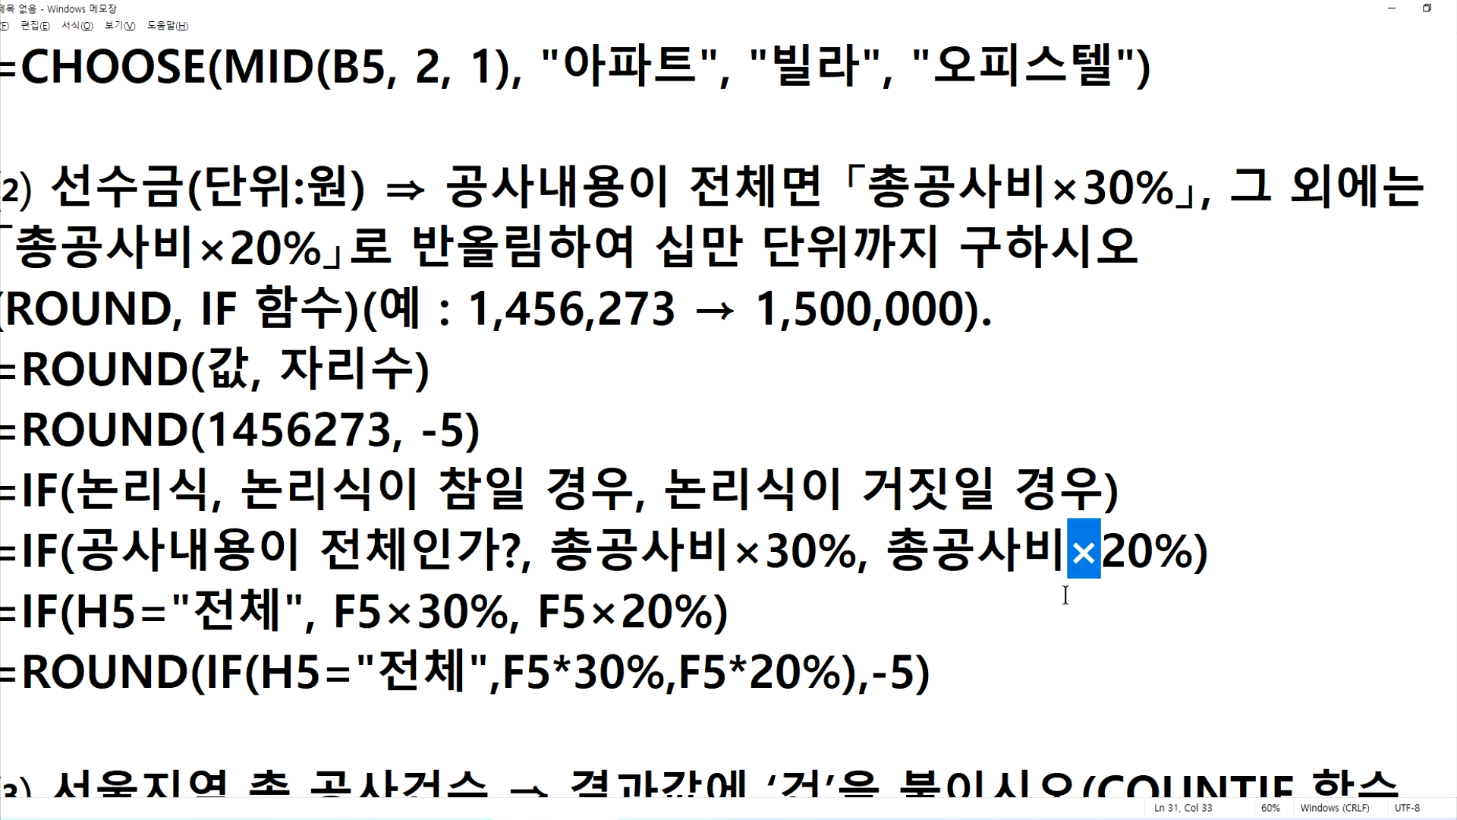
pyautogui.scroll(-1, 994, 621)
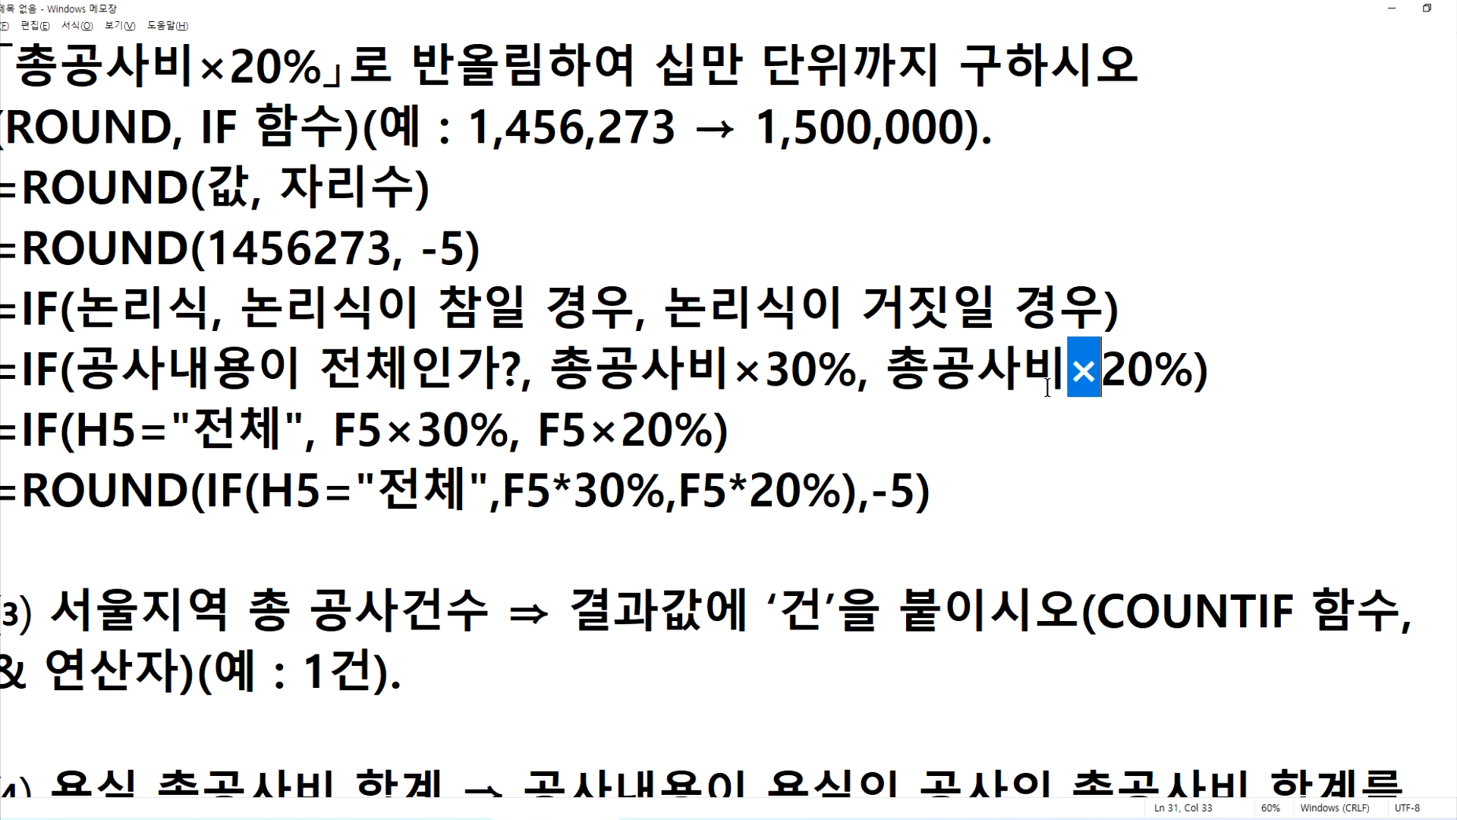
pyautogui.moveTo(730, 490); pyautogui.dragTo(744, 489)
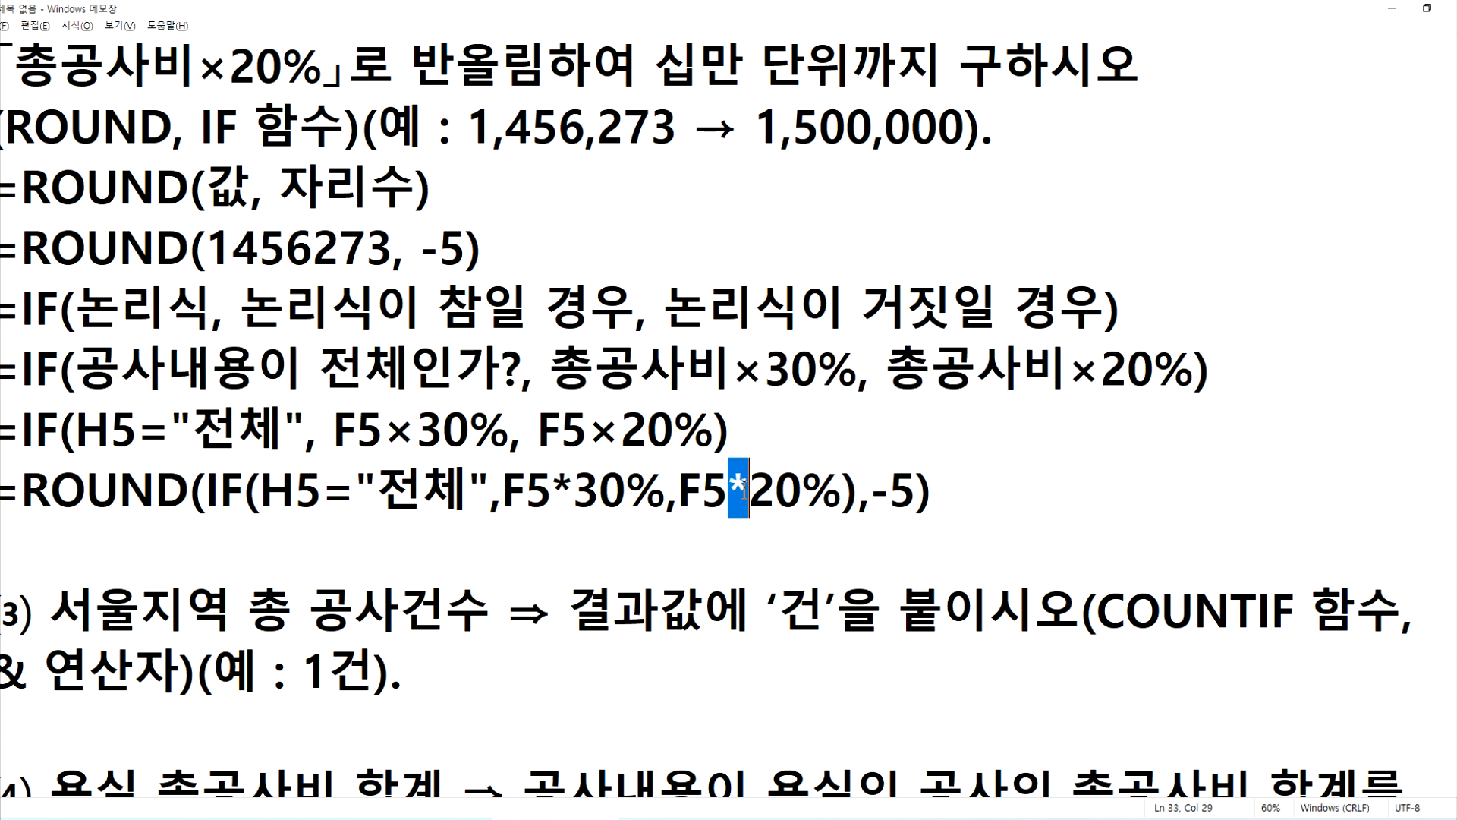
pyautogui.hotkey('alt', 'Tab')
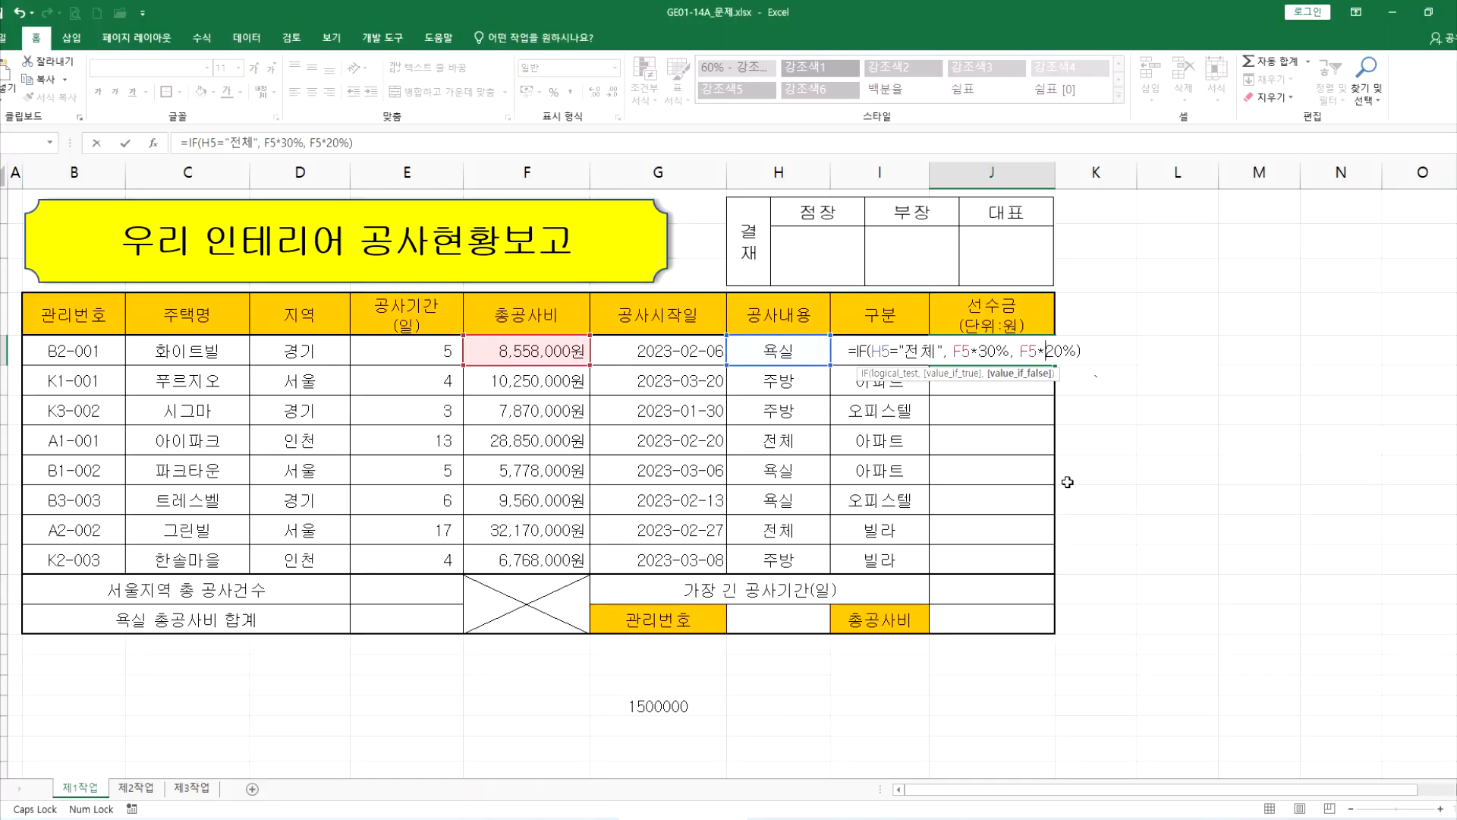
# Confirm the J5 formula and fill it down through J12, and undo both the fill and the formula edit.
pyautogui.press('Return')
pyautogui.click(997, 358)
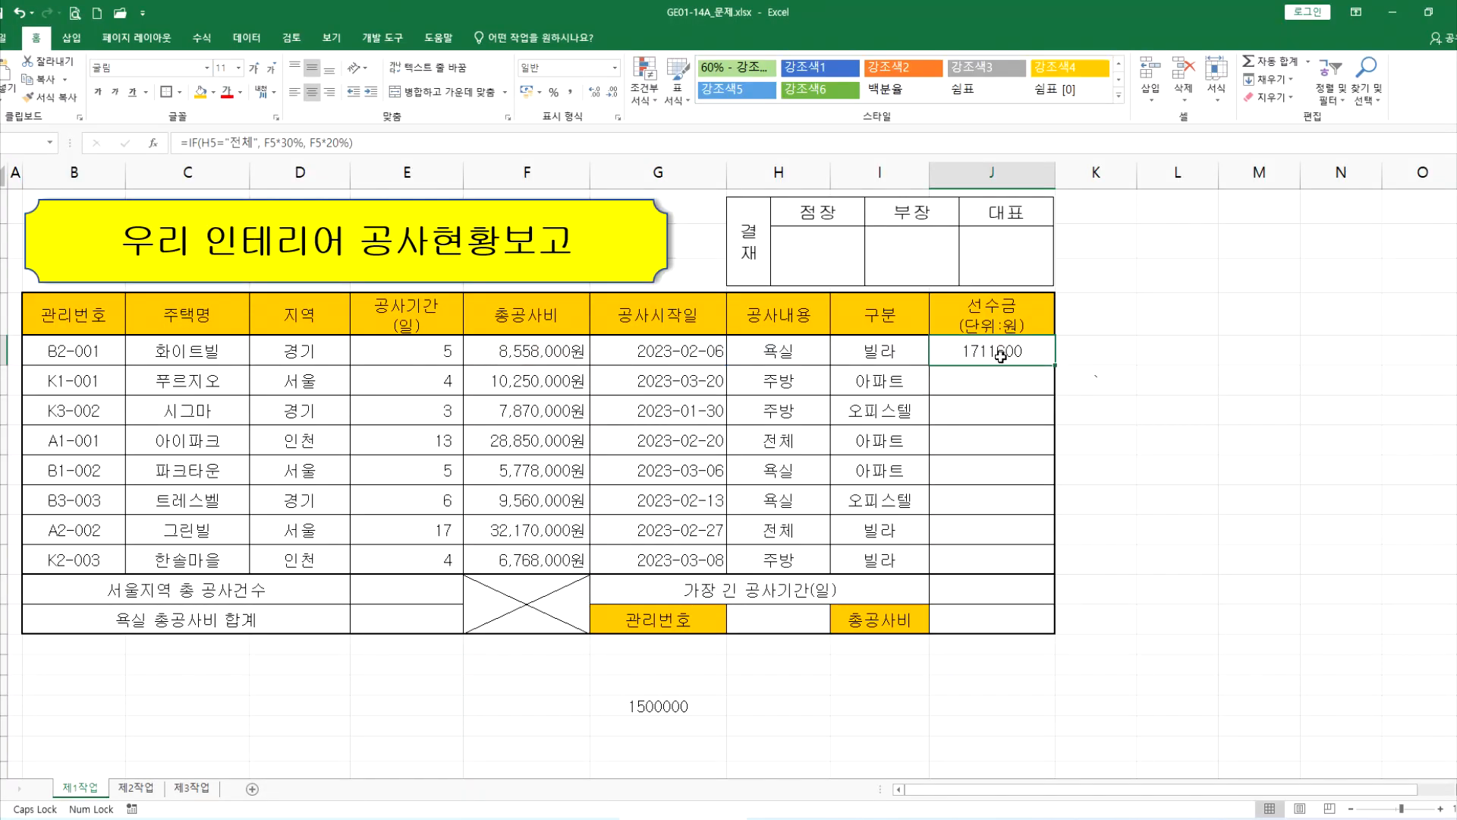
pyautogui.moveTo(1057, 369); pyautogui.dragTo(1056, 570)
pyautogui.hotkey('ctrl', 'z')
pyautogui.hotkey('ctrl', 'z')
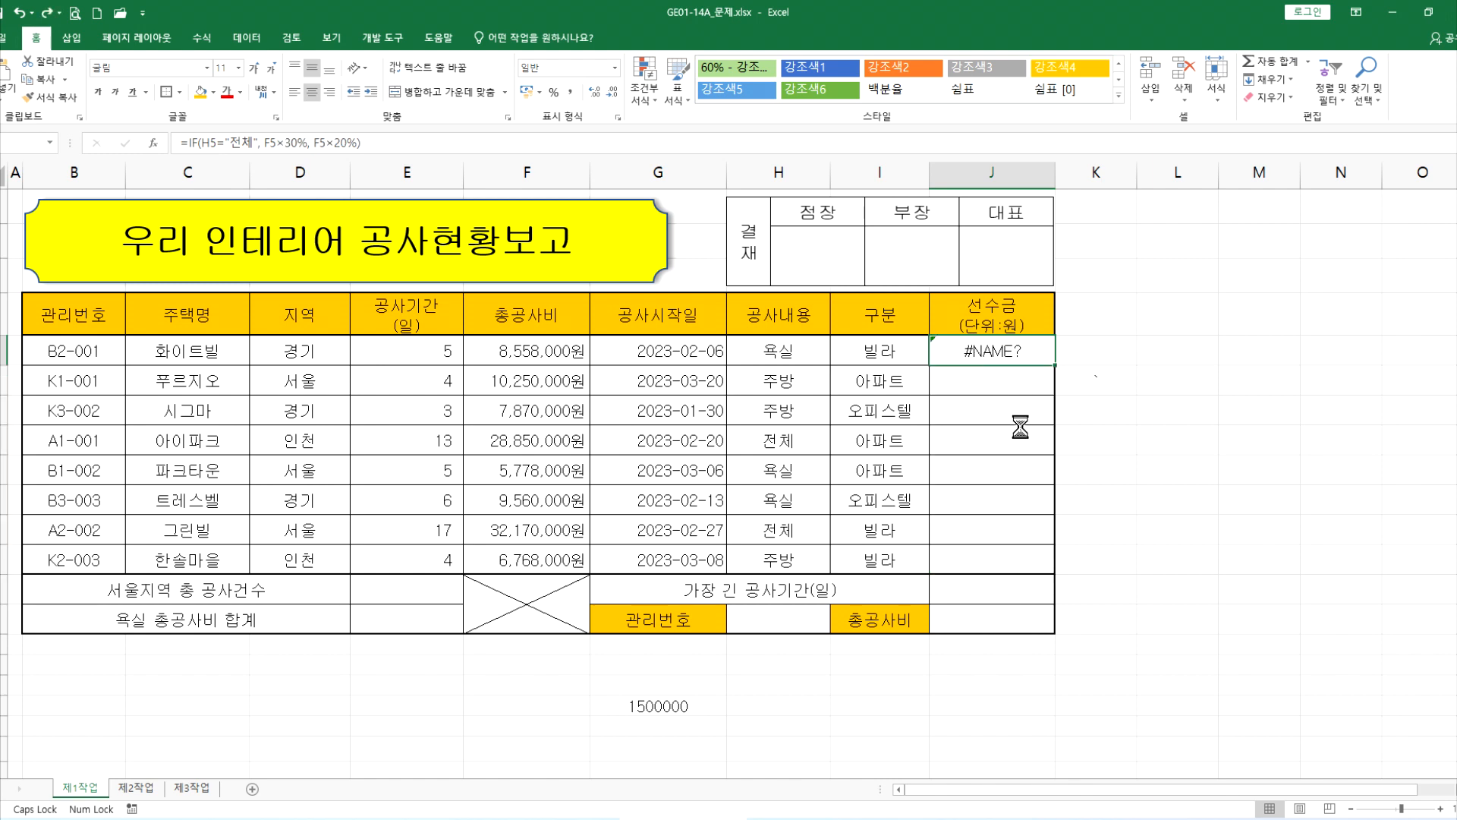
# Change J5 to =IF(H5="전체", F5*30%, F5*20%) by replacing both × signs with *, and fill it down through J12.
pyautogui.keyDown('ctrl'); pyautogui.scroll(1, 1018, 417); pyautogui.keyUp('ctrl')
pyautogui.keyDown('ctrl'); pyautogui.scroll(2, 1048, 418); pyautogui.keyUp('ctrl')
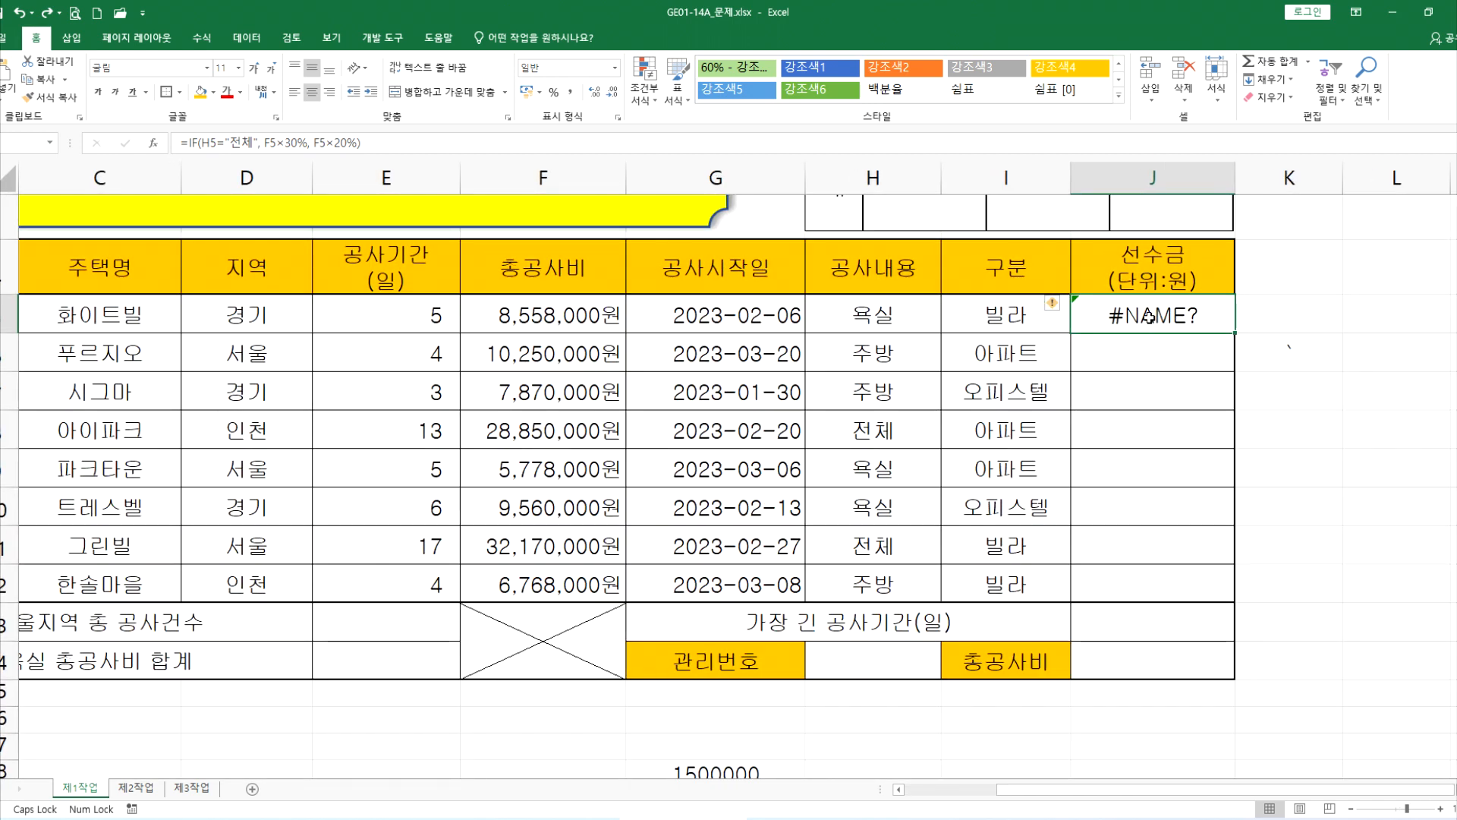
pyautogui.press('F2')
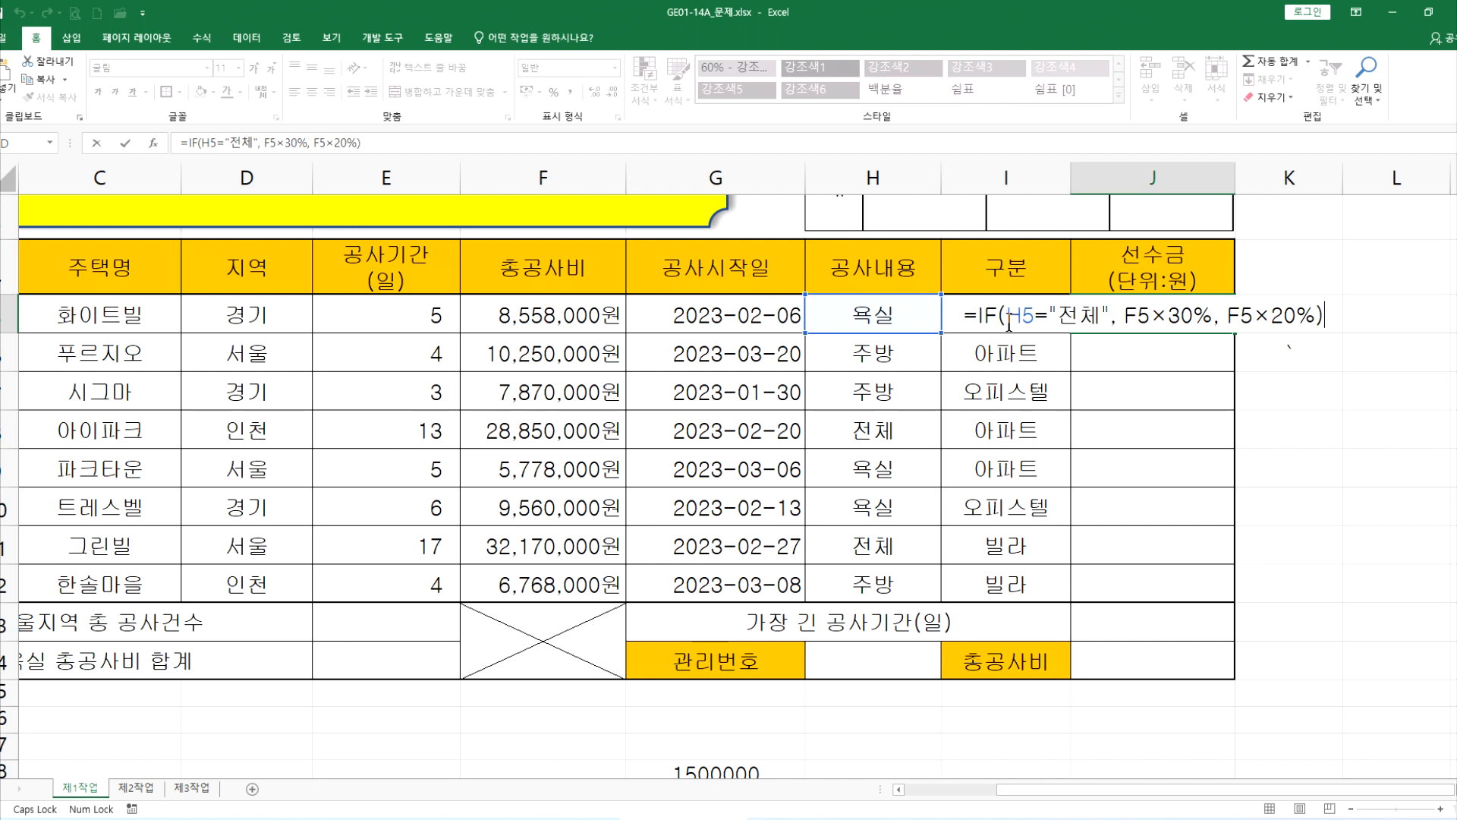
pyautogui.moveTo(1010, 315); pyautogui.dragTo(1031, 318)
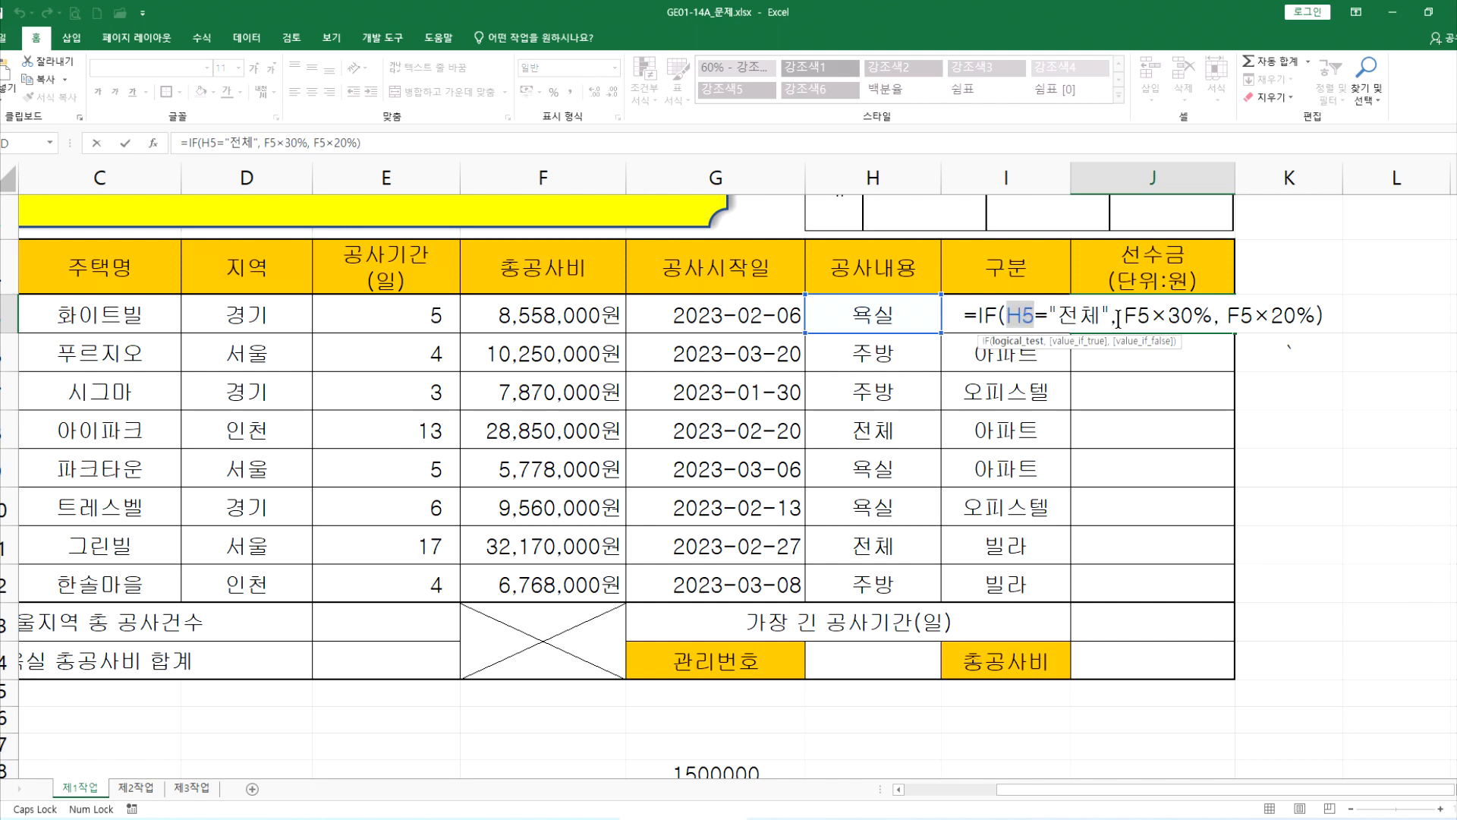
pyautogui.moveTo(1149, 317); pyautogui.dragTo(1168, 317)
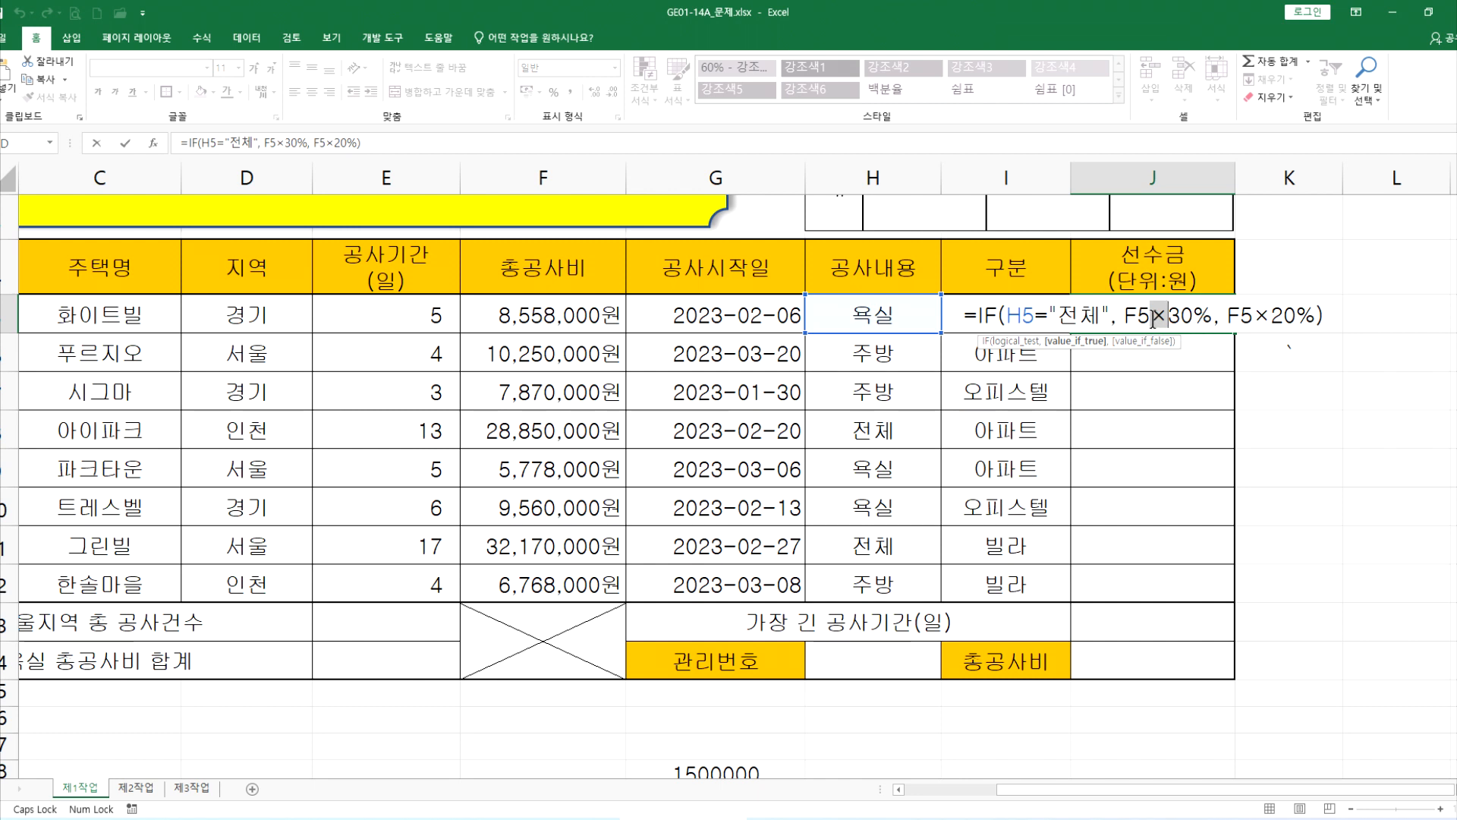
pyautogui.write('*')
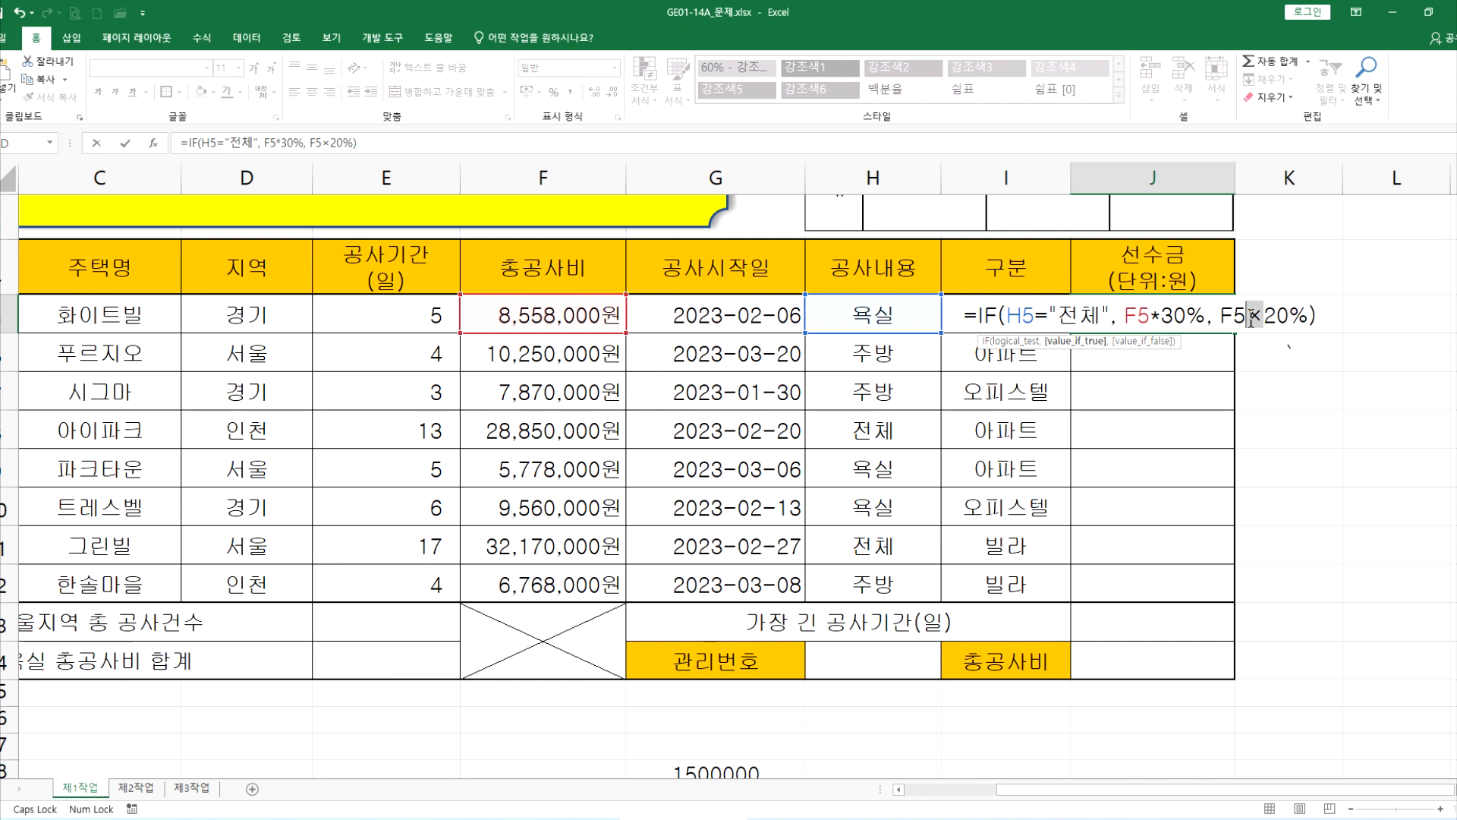
pyautogui.write('*')
pyautogui.press('Return')
pyautogui.click(1195, 320)
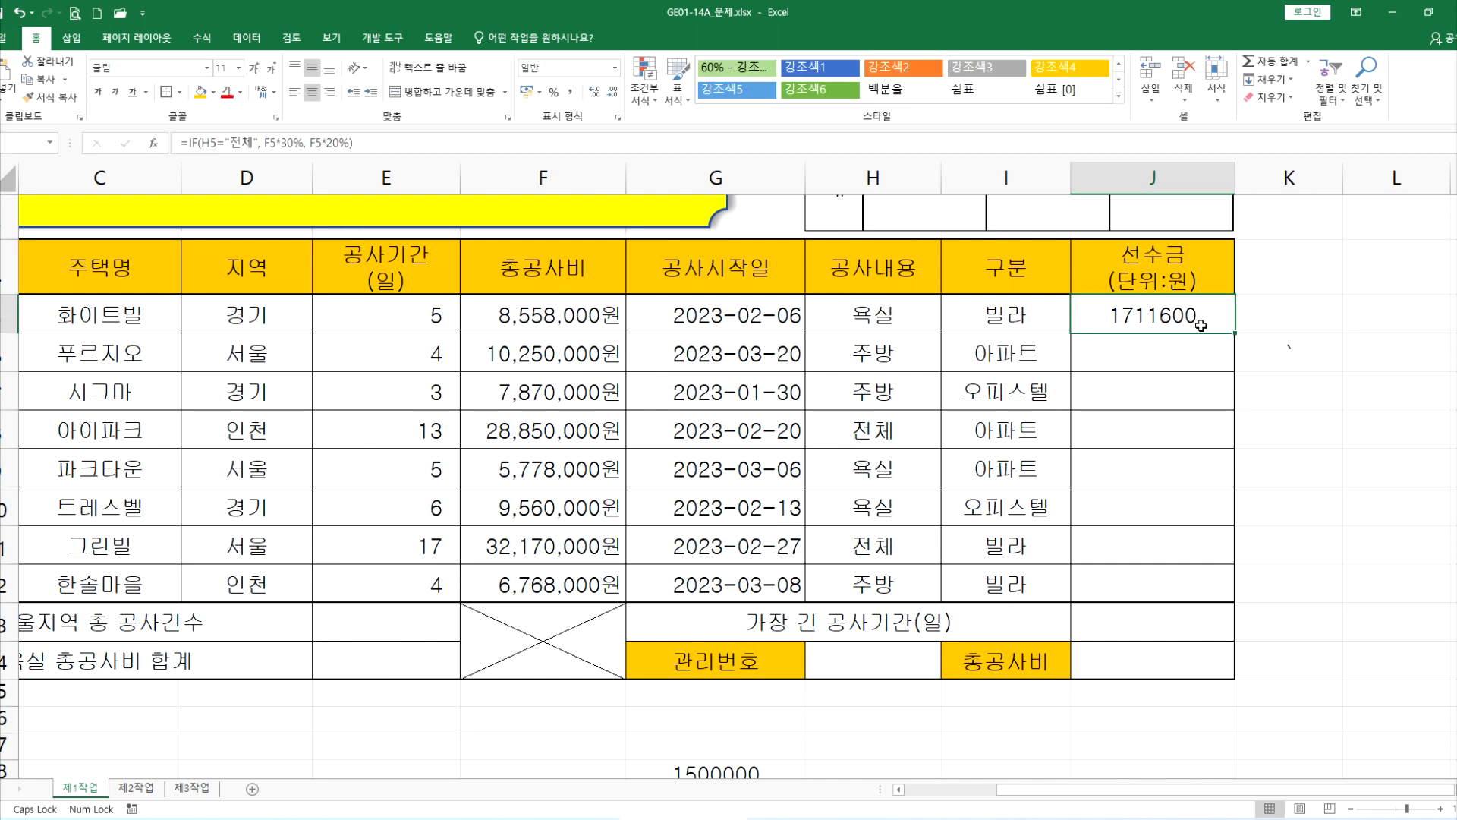
pyautogui.moveTo(1233, 333); pyautogui.dragTo(1228, 589)
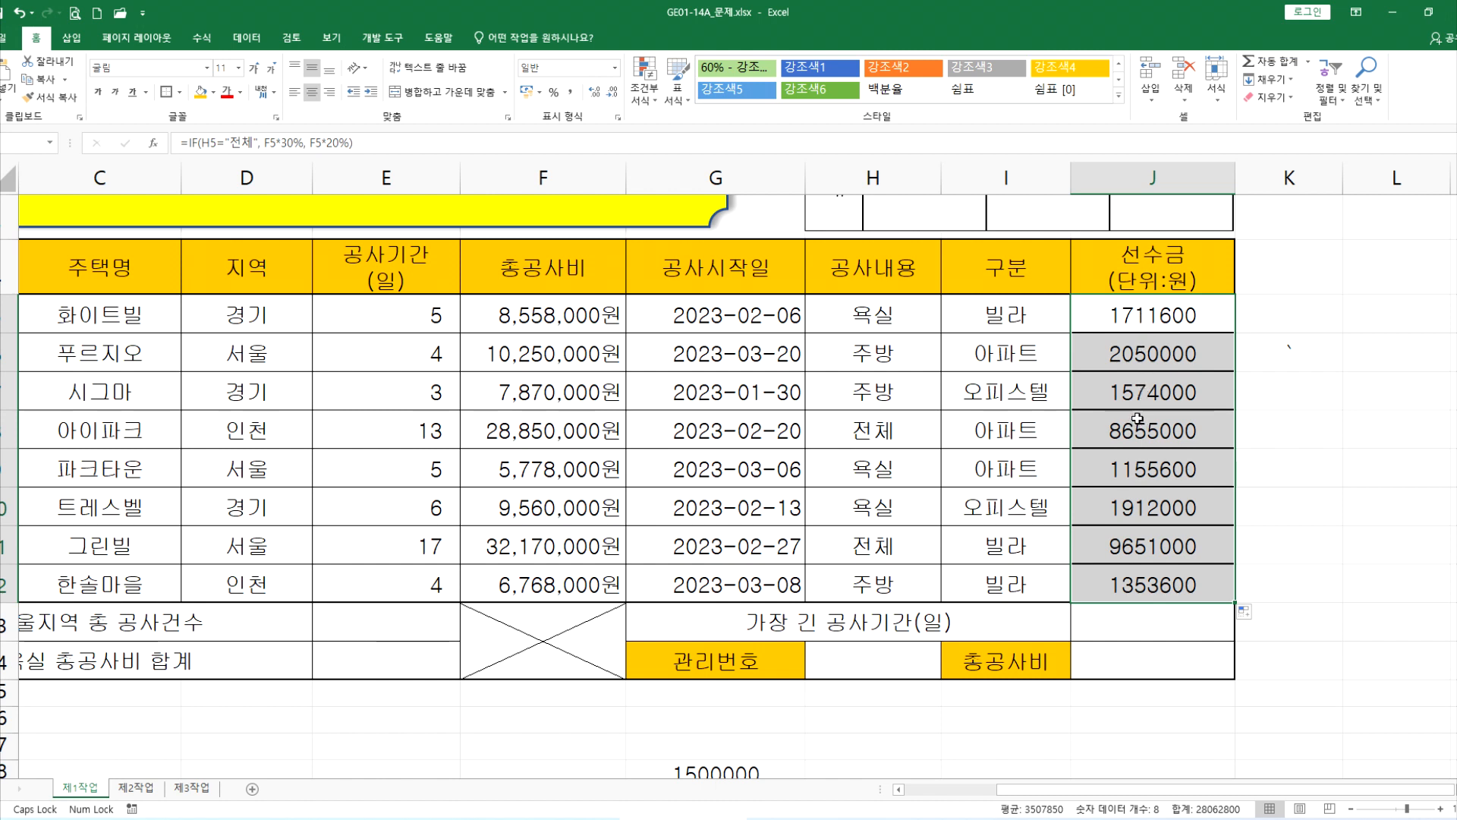
# Review the ROUND function, its -5 digits argument and the complete ROUND/IF formula in Notepad.
pyautogui.hotkey('alt', 'Tab')
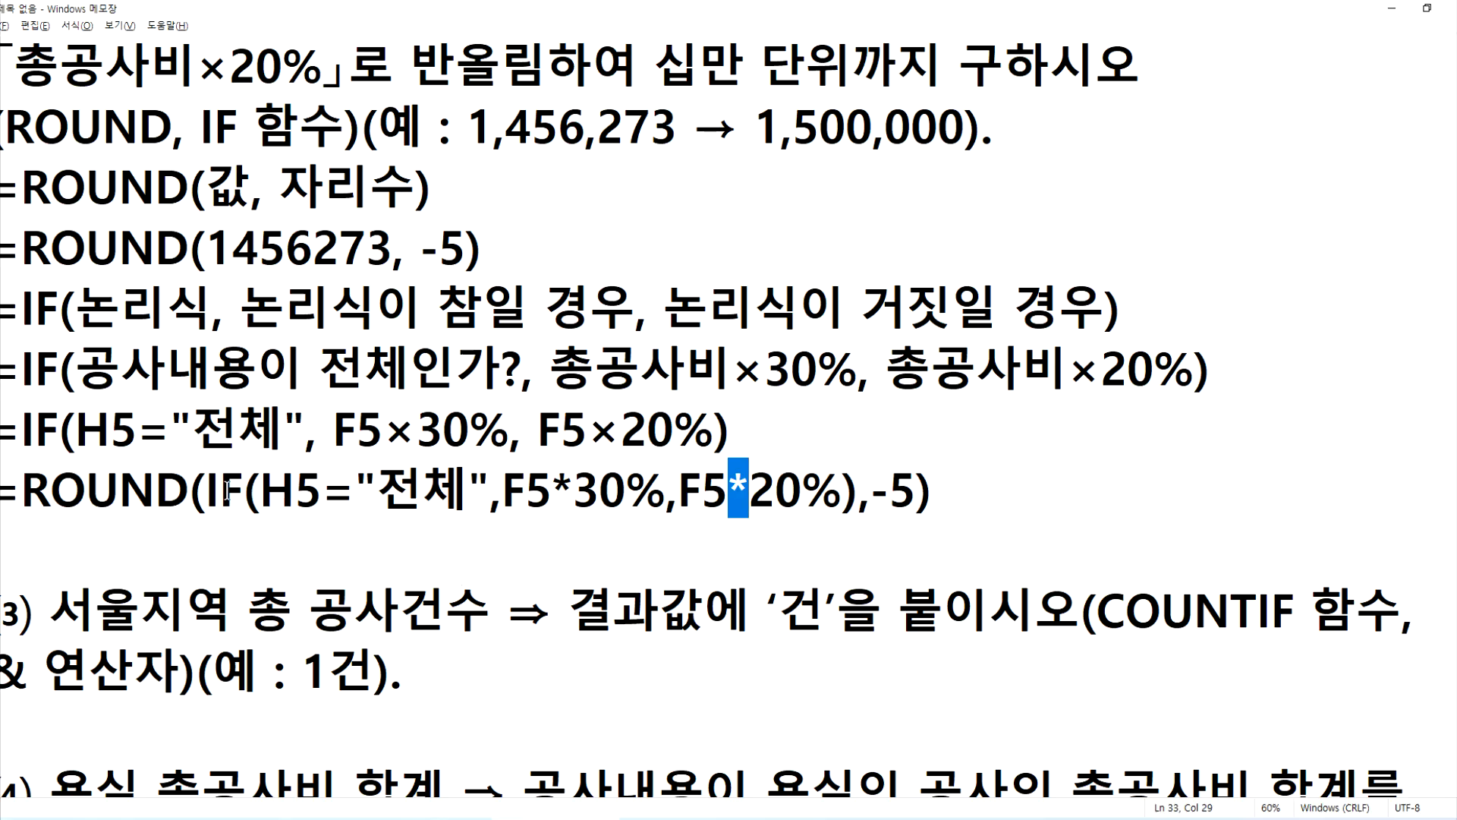
pyautogui.moveTo(19, 489); pyautogui.dragTo(190, 492)
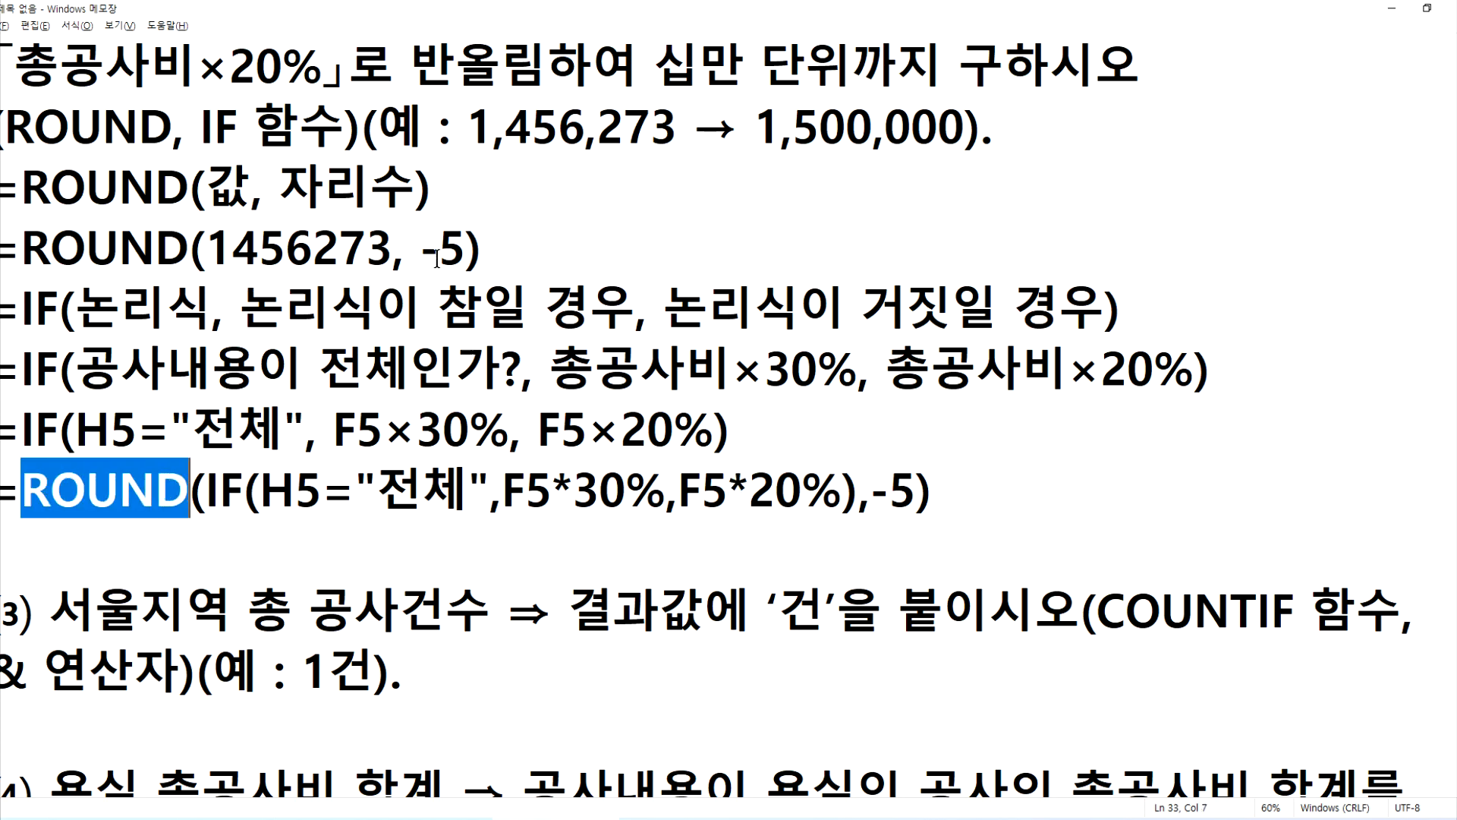
pyautogui.moveTo(420, 250); pyautogui.dragTo(465, 250)
pyautogui.moveTo(2, 490); pyautogui.dragTo(941, 484)
pyautogui.hotkey('alt', 'Tab')
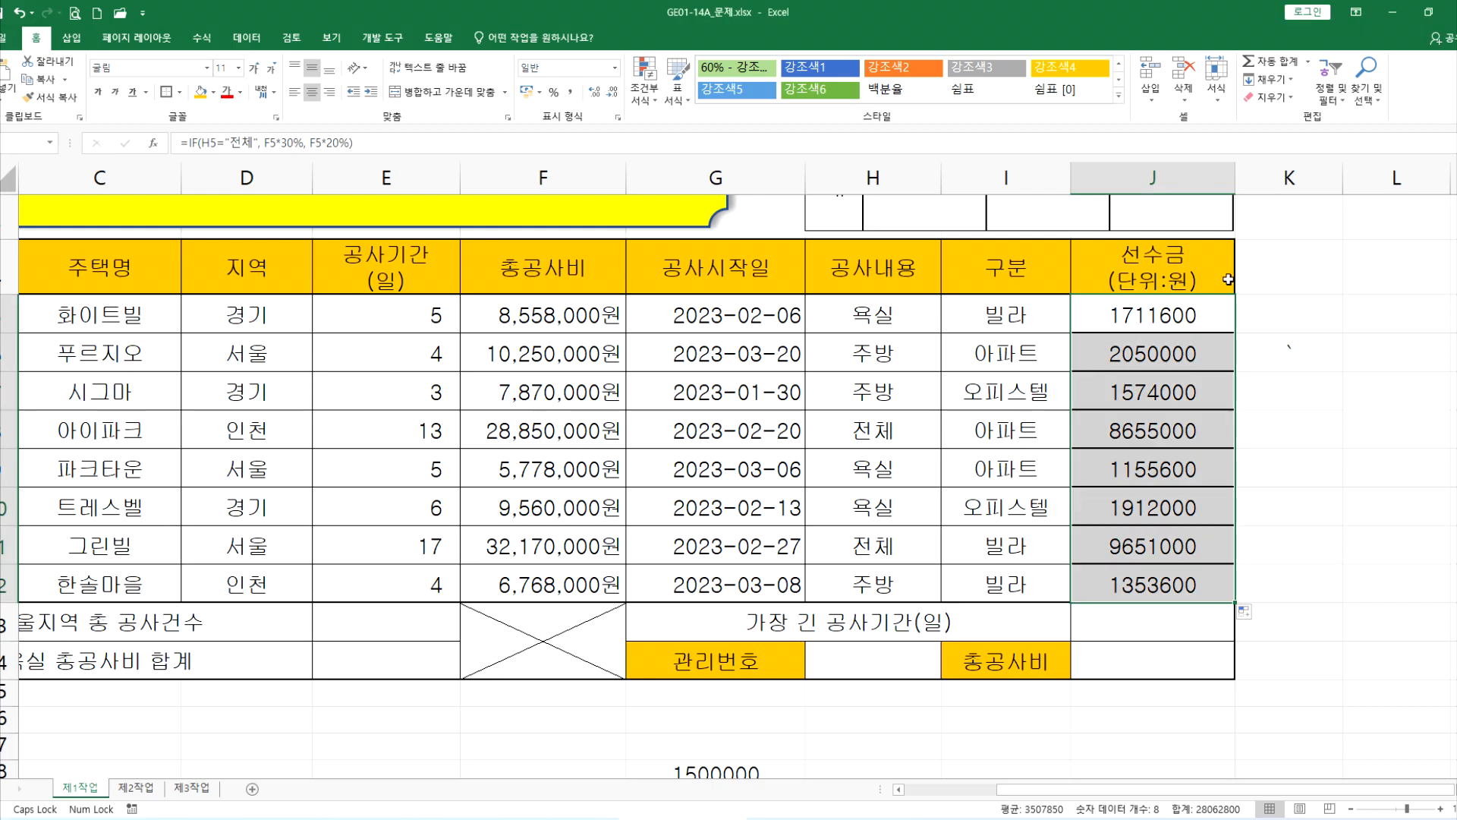
# Wrap the IF formula in J5 in ROUND with -5 as the number of digits.
pyautogui.doubleClick(1093, 319)
pyautogui.click(976, 314)
pyautogui.write('개ㅓㅜㅇ')
pyautogui.write('(')
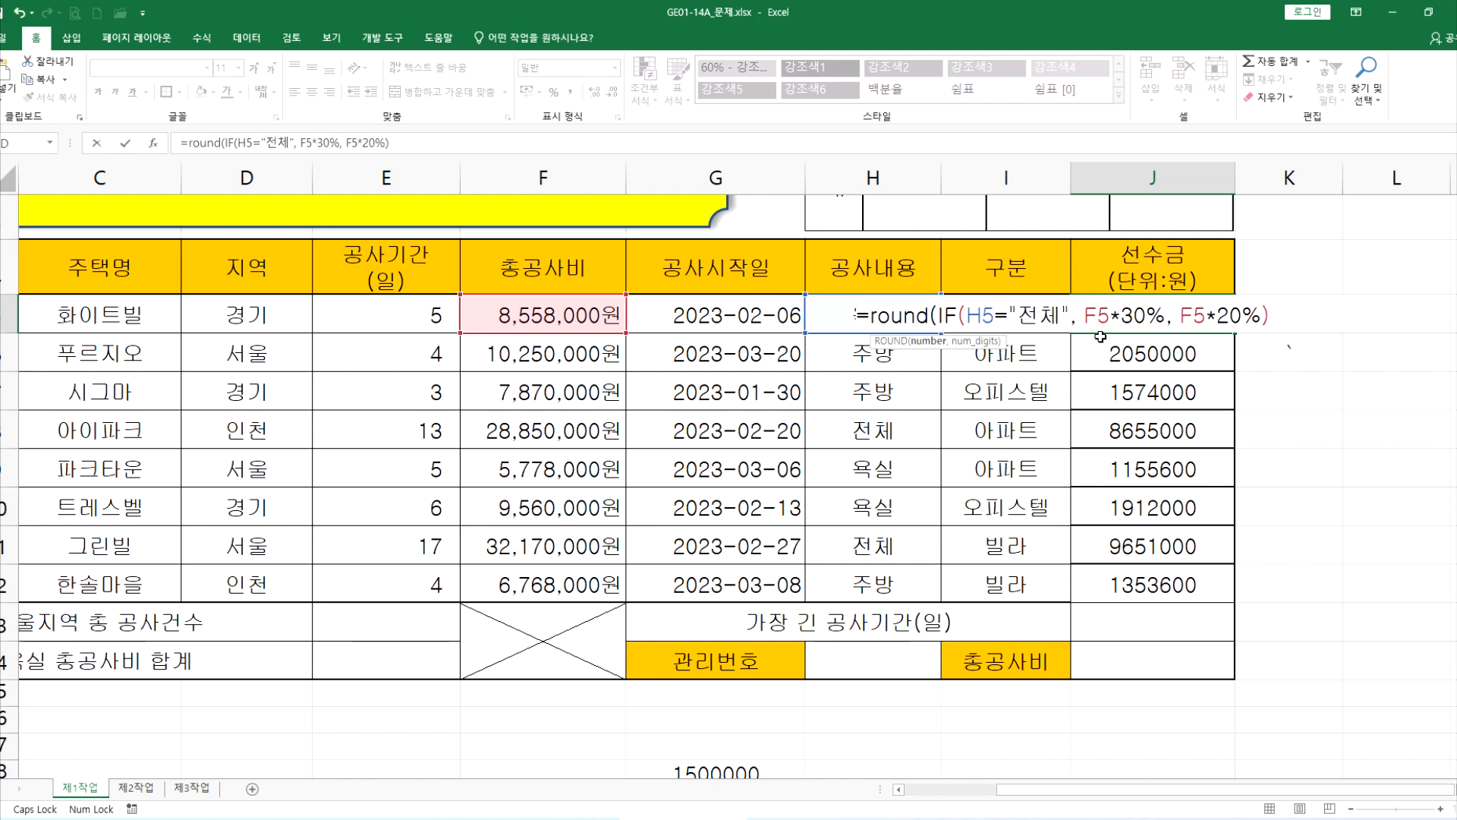
pyautogui.write(',-5)')
pyautogui.hotkey('ctrl', 'Return')
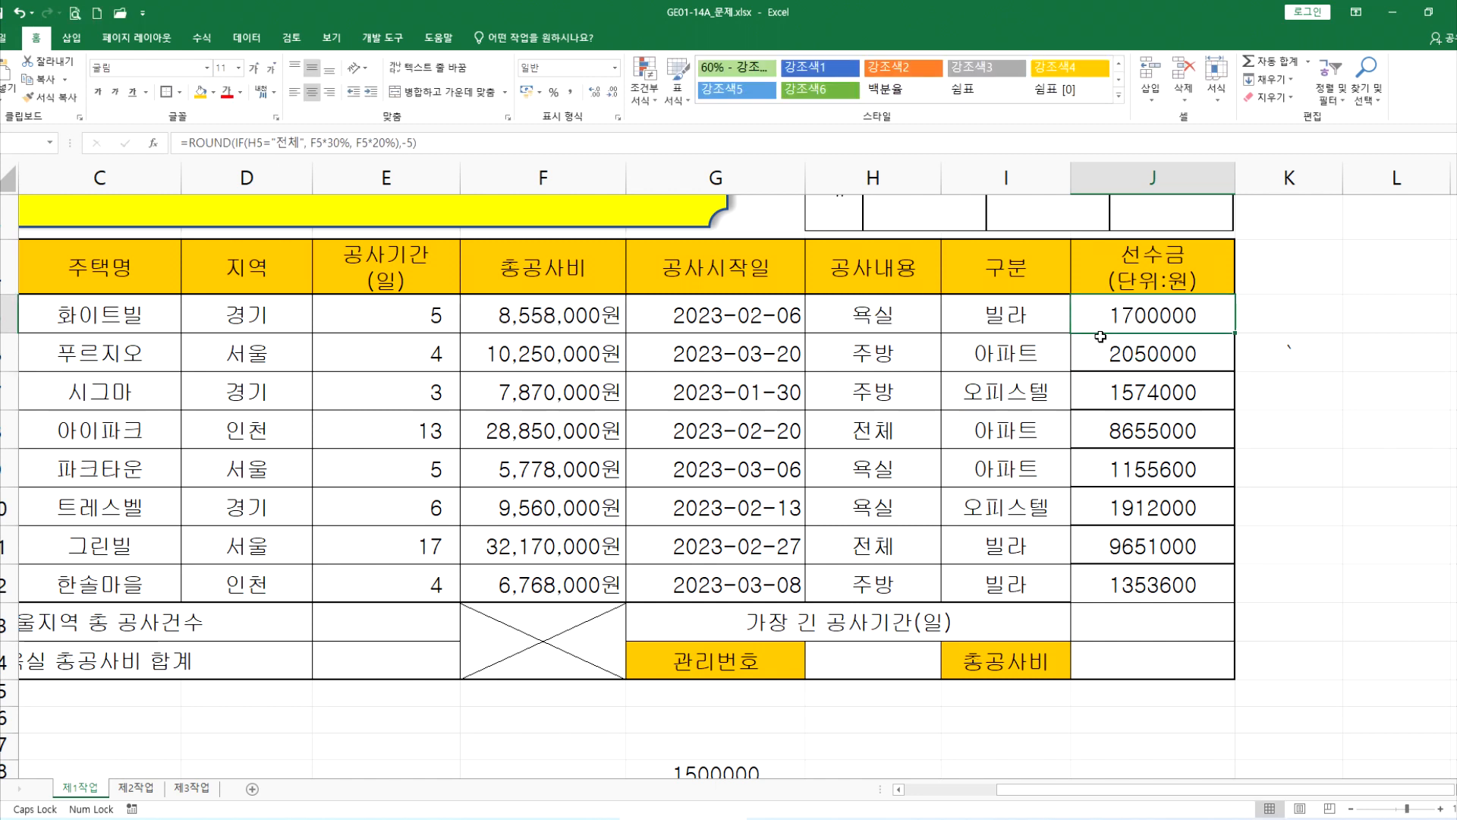
# Fill the J5 ROUND formula down through J12 without formatting.
pyautogui.moveTo(1229, 334); pyautogui.dragTo(1229, 592)
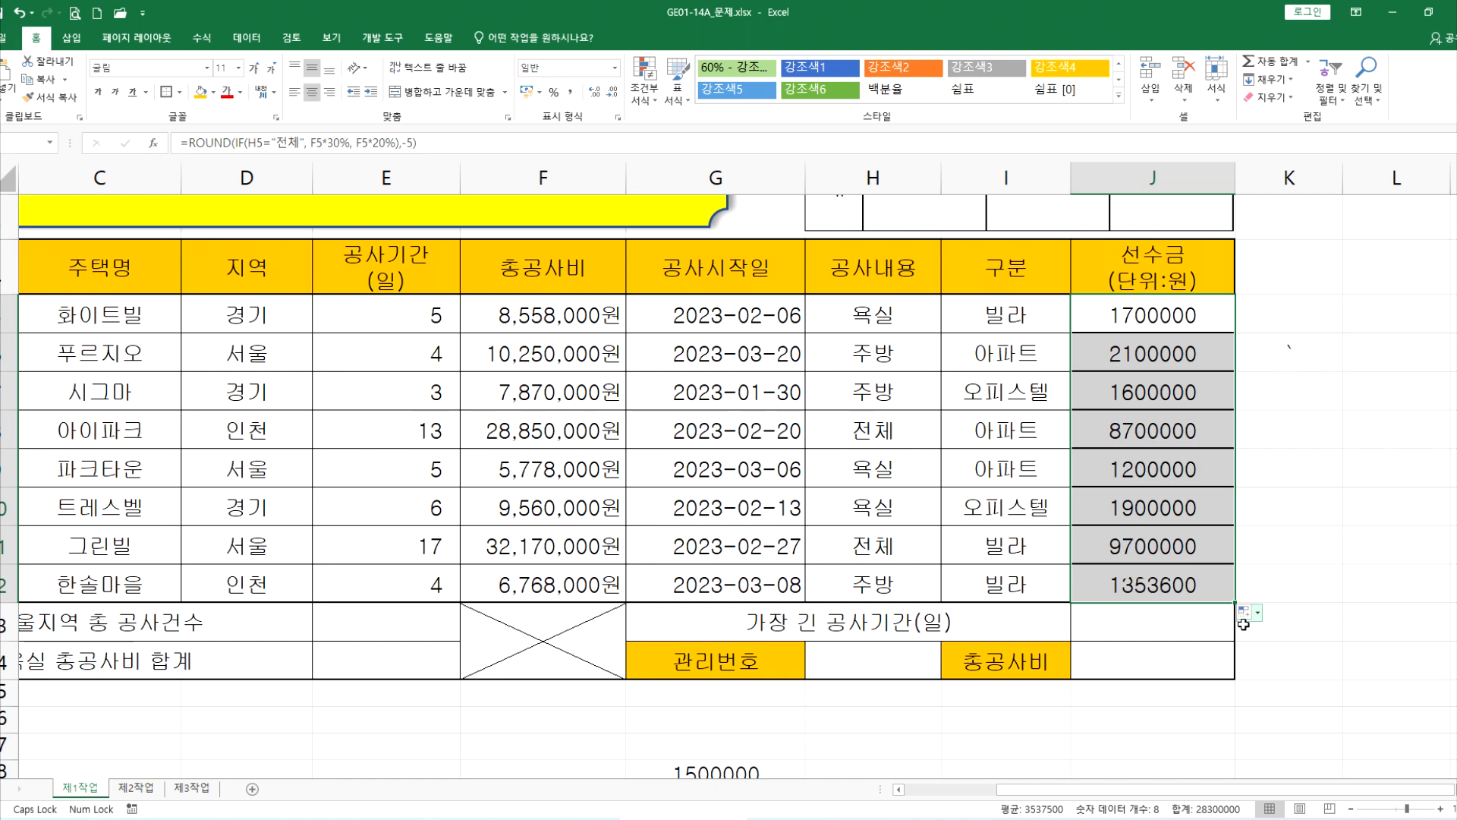
pyautogui.click(1254, 623)
pyautogui.click(1254, 674)
pyautogui.click(1320, 588)
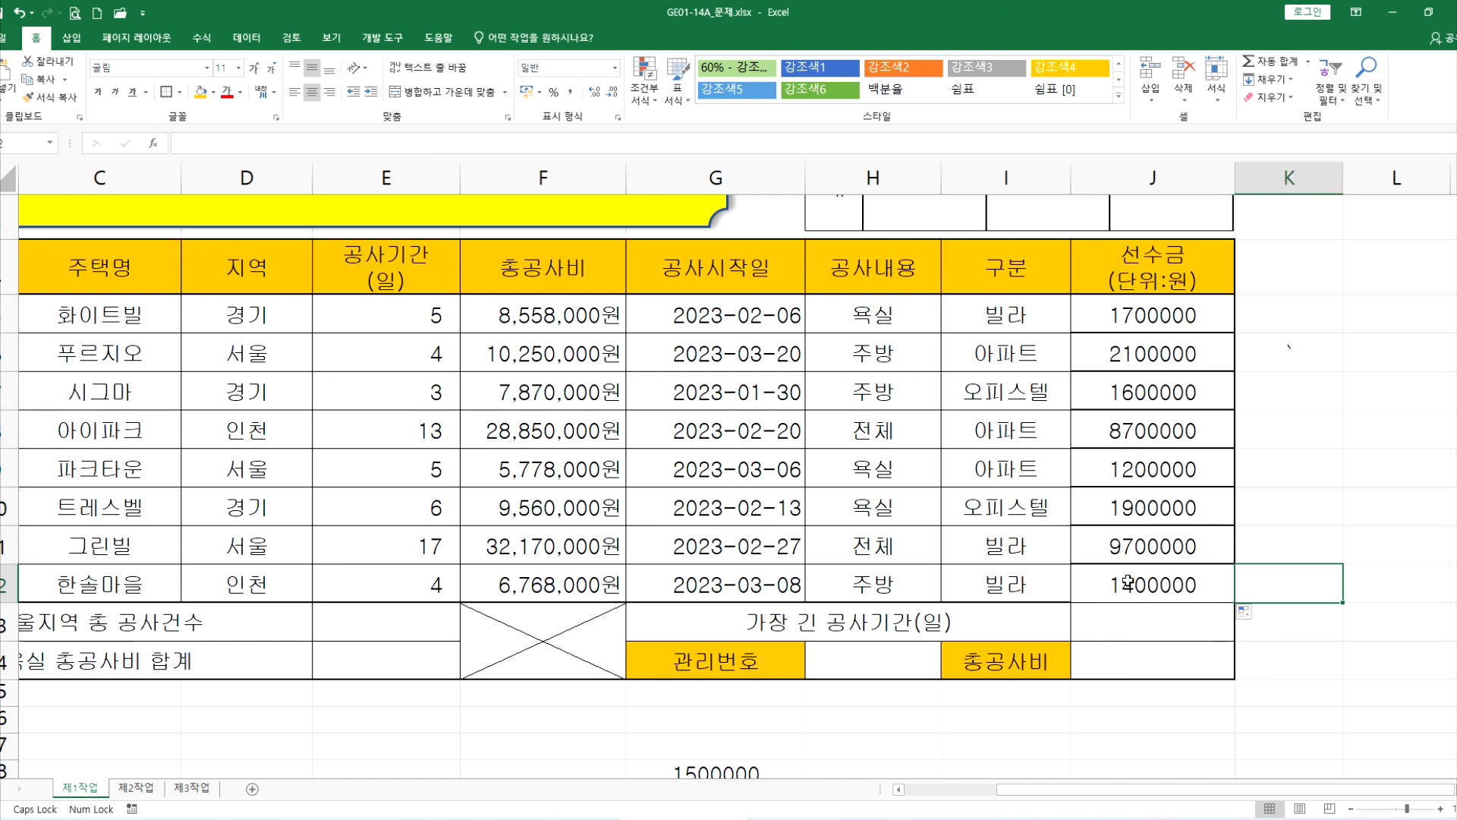
# Undo the ROUND fill, the ROUND edit in J5 and the earlier IF formula fill.
pyautogui.hotkey('ctrl', 'z')
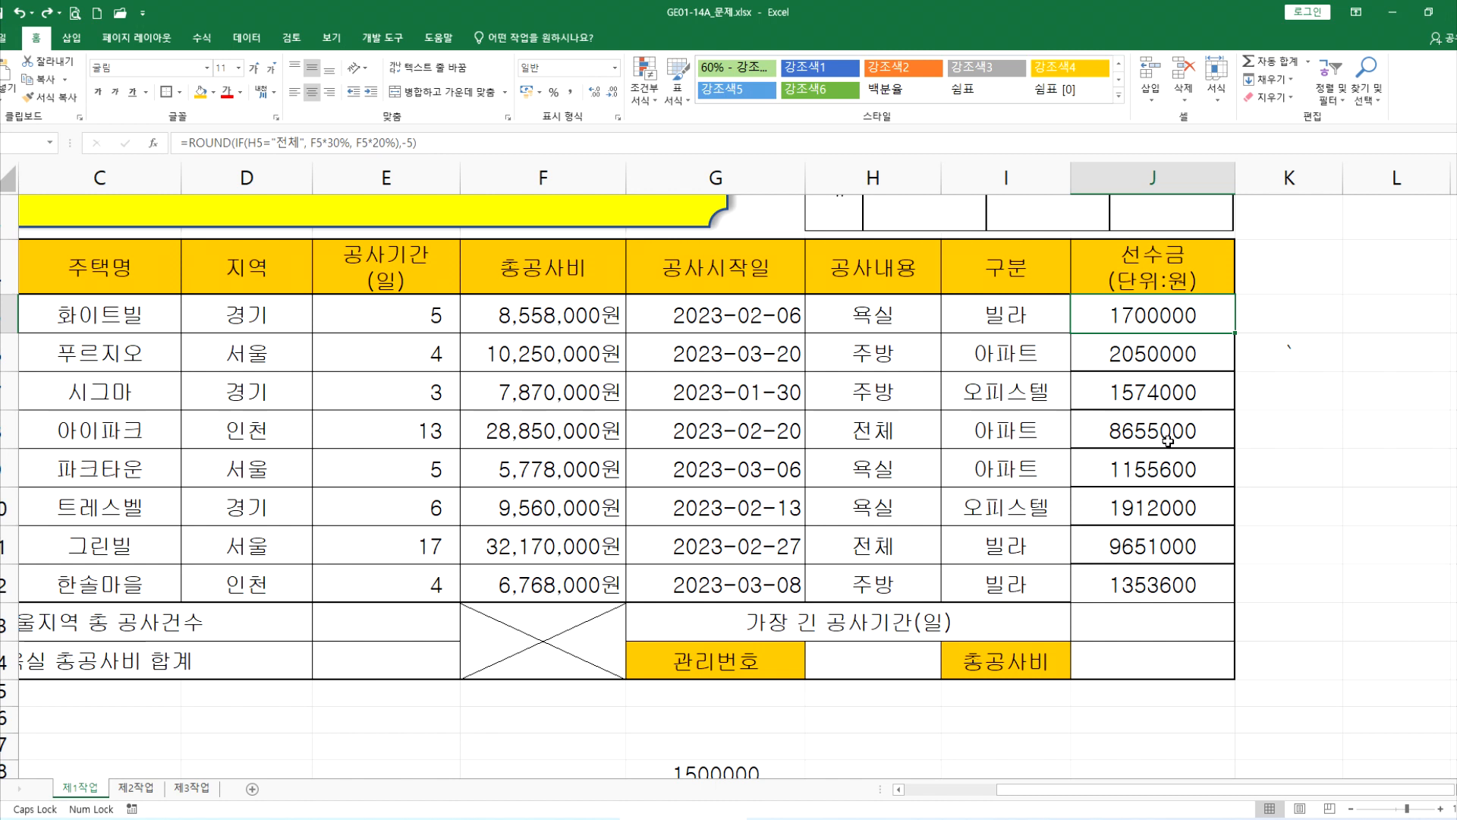
pyautogui.hotkey('ctrl', 'z')
pyautogui.hotkey('ctrl', 'z')
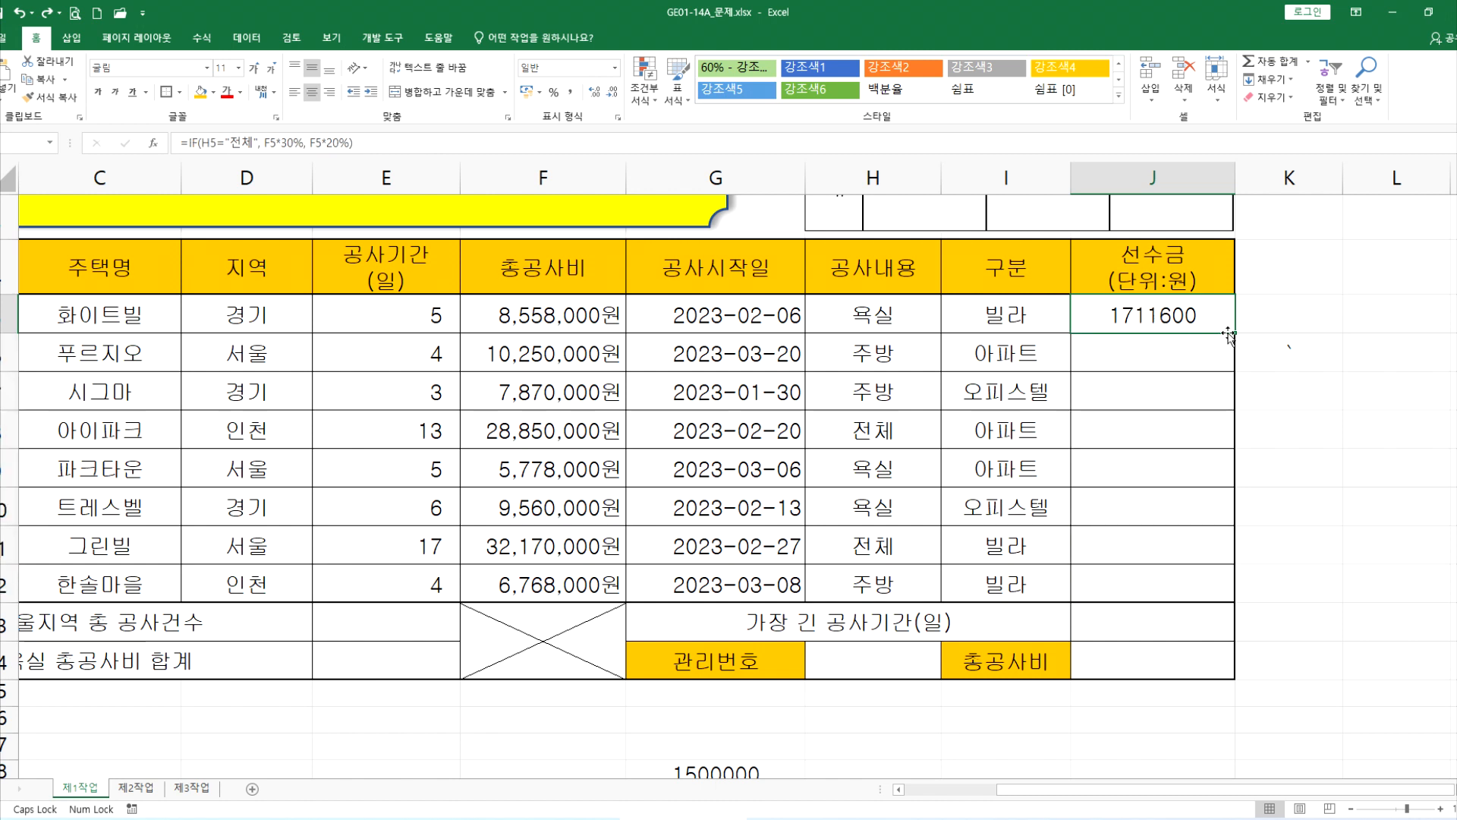
# Edit the J5 formula to =ROUND(IF(H5="전체", F5*30%, F5*20%),-5).
pyautogui.doubleClick(1121, 317)
pyautogui.click(980, 314)
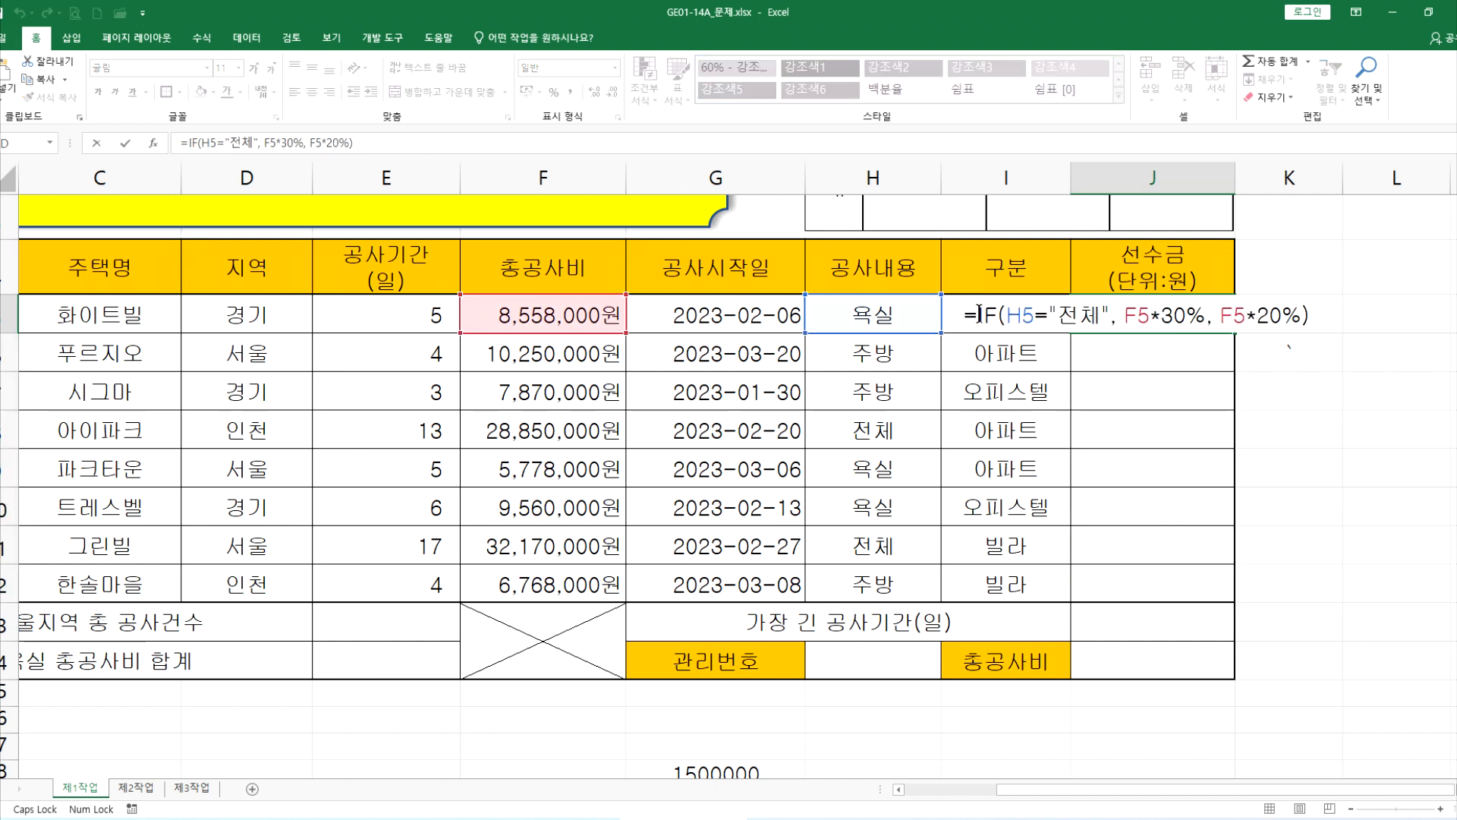
pyautogui.write('ROUND(')
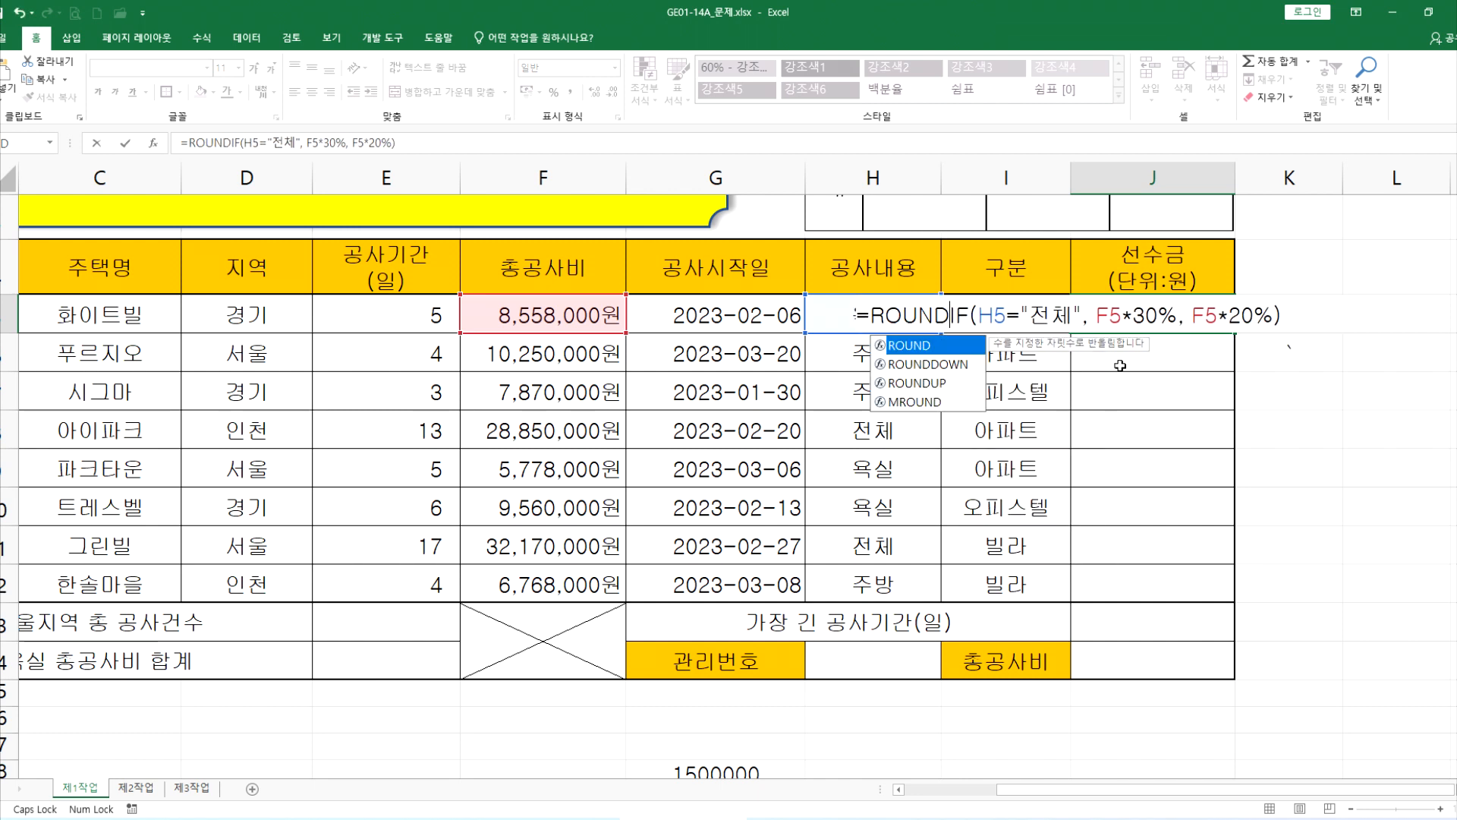
pyautogui.write(',-5')
pyautogui.press('Return')
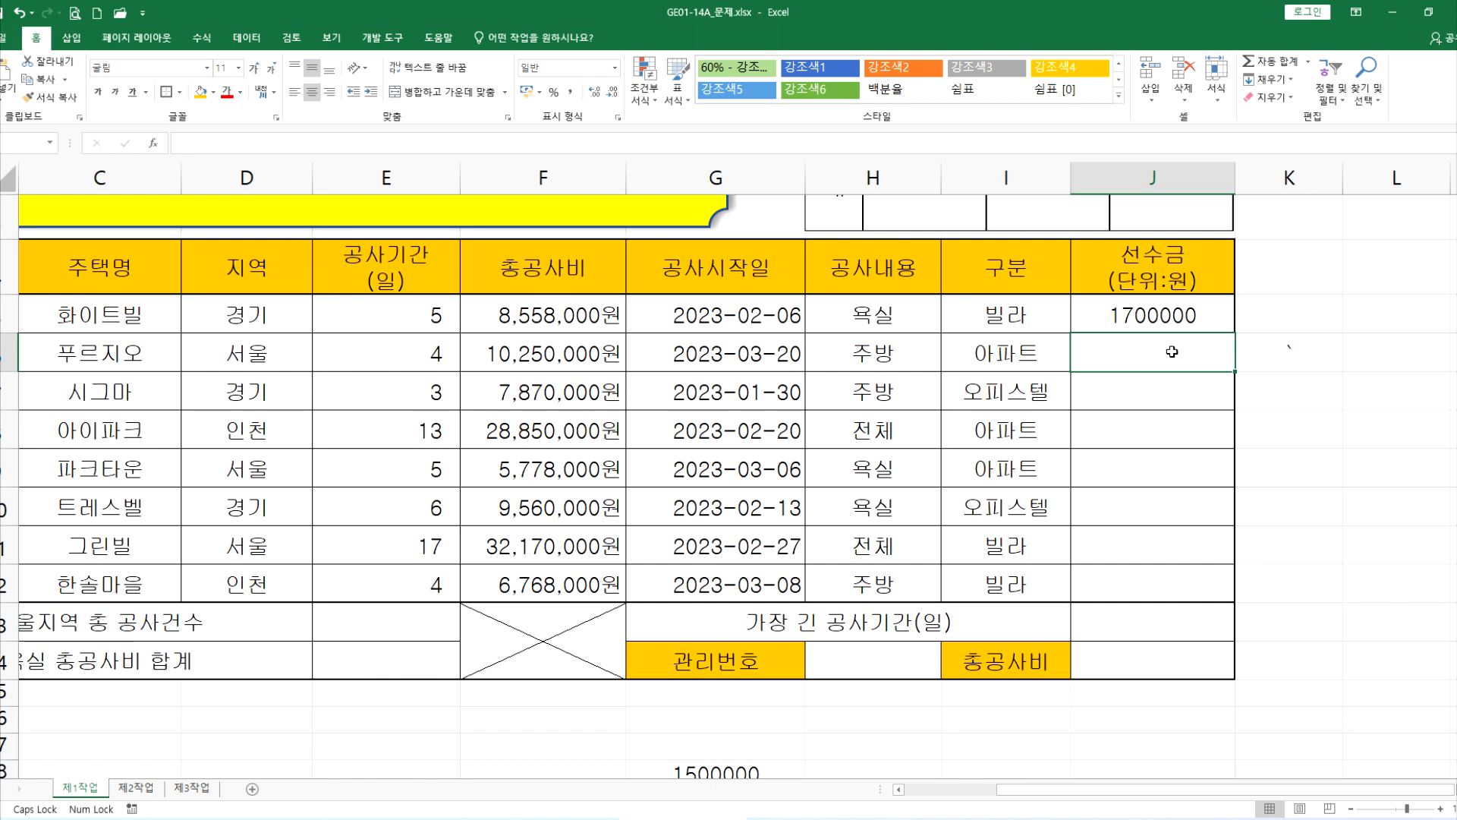
# Fill the ROUND/IF formula from J5 down through J12, keeping the existing cell formatting.
pyautogui.click(1164, 315)
pyautogui.moveTo(1237, 335); pyautogui.dragTo(1237, 603)
pyautogui.click(1251, 613)
pyautogui.click(1236, 665)
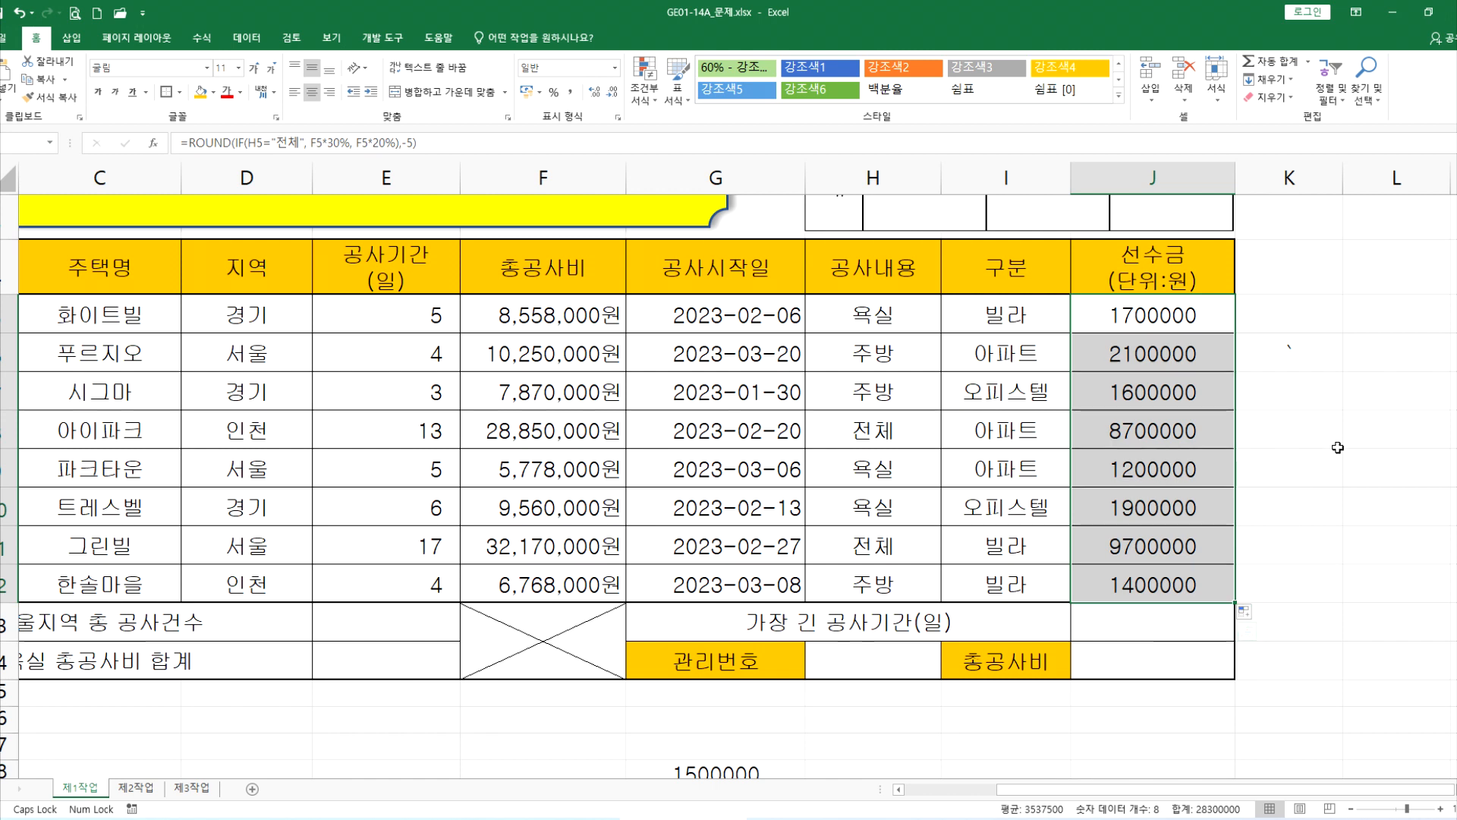
pyautogui.click(1334, 444)
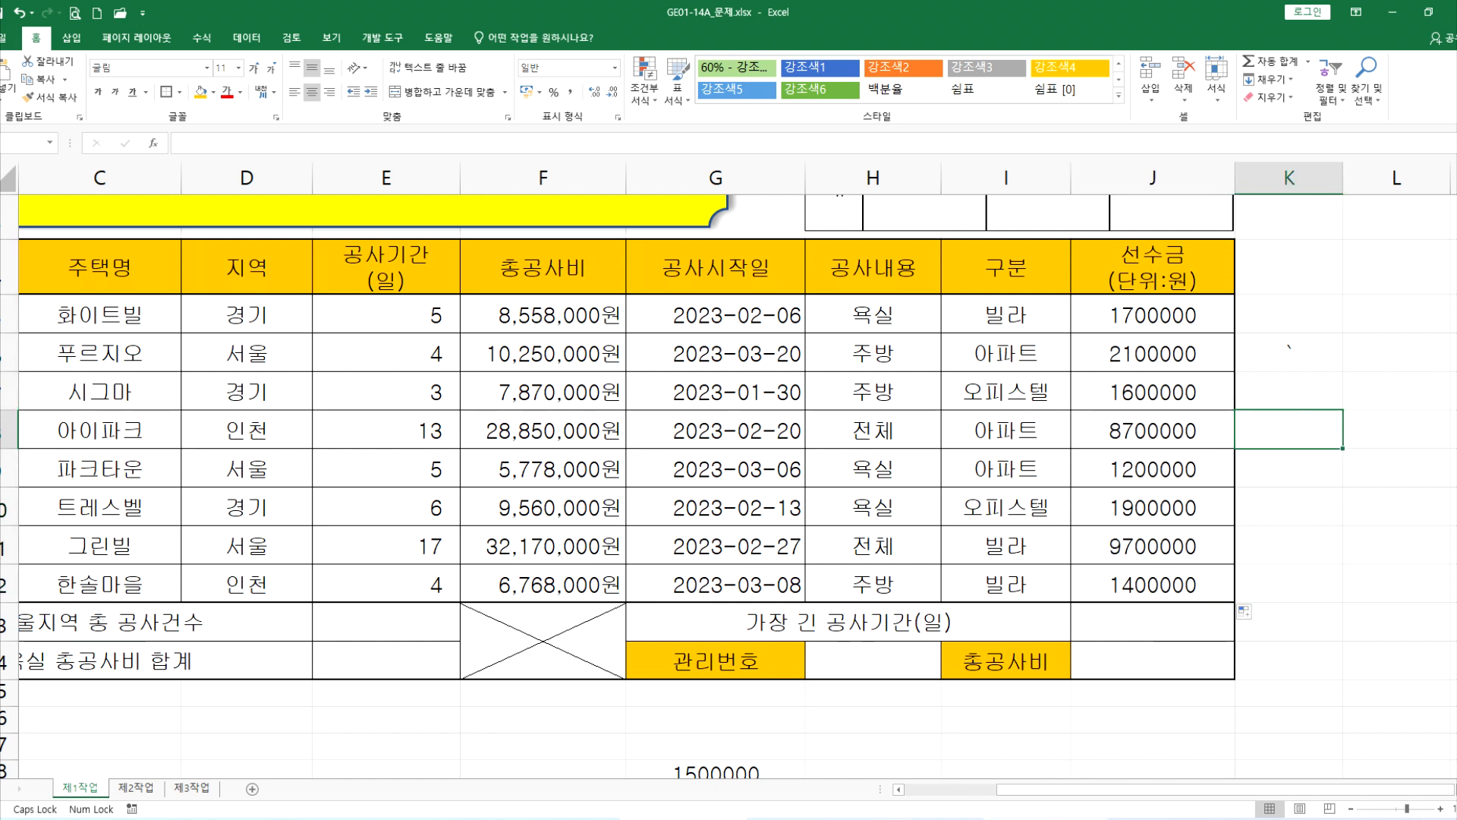
# Check the number alignment condition in Notepad, and apply the comma style to J5:J12 in the 선수금 column.
pyautogui.hotkey('alt', 'Tab')
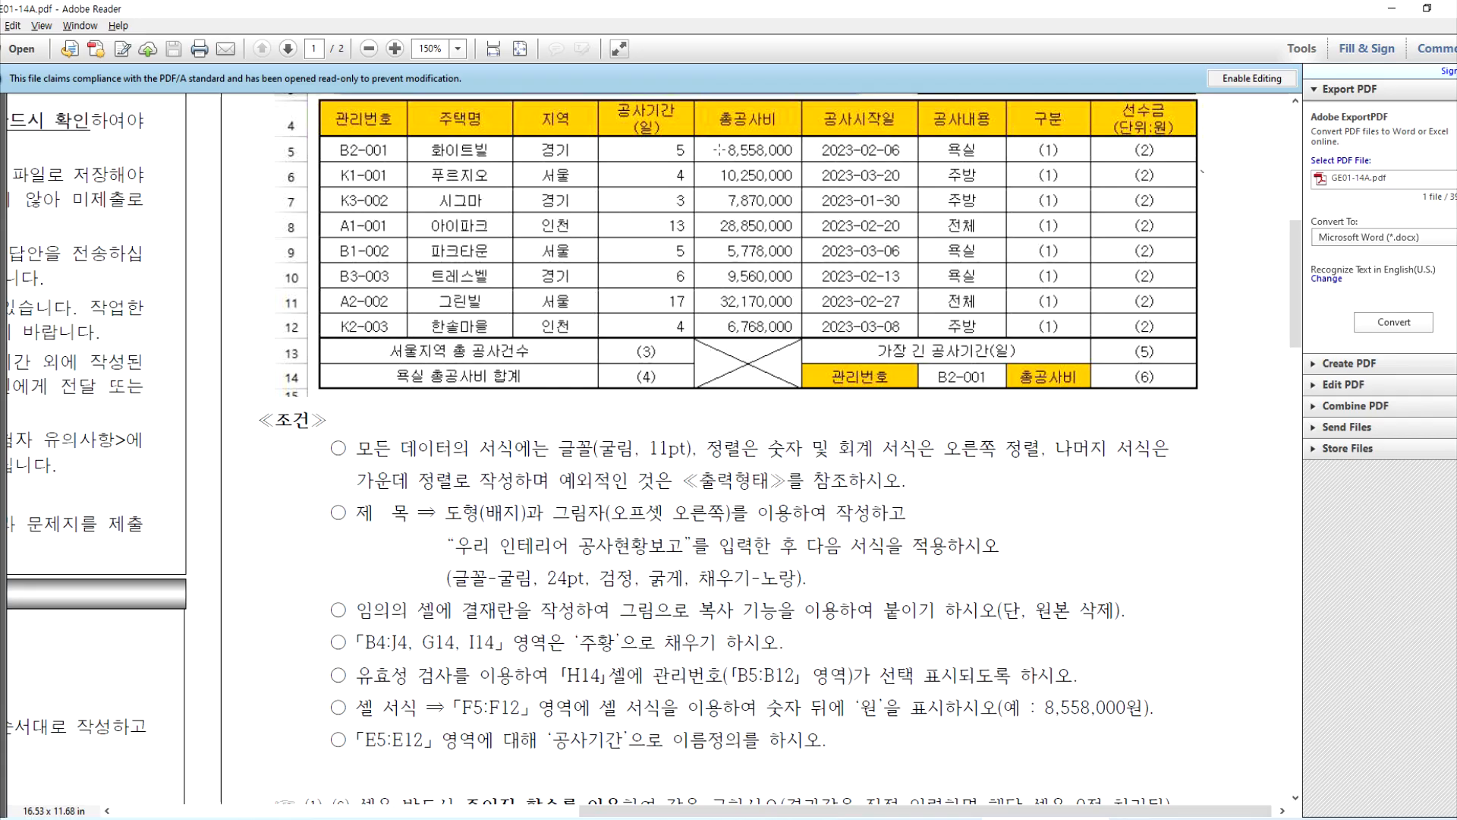
pyautogui.hotkey('alt', 'Tab')
pyautogui.moveTo(1096, 303); pyautogui.dragTo(1101, 572)
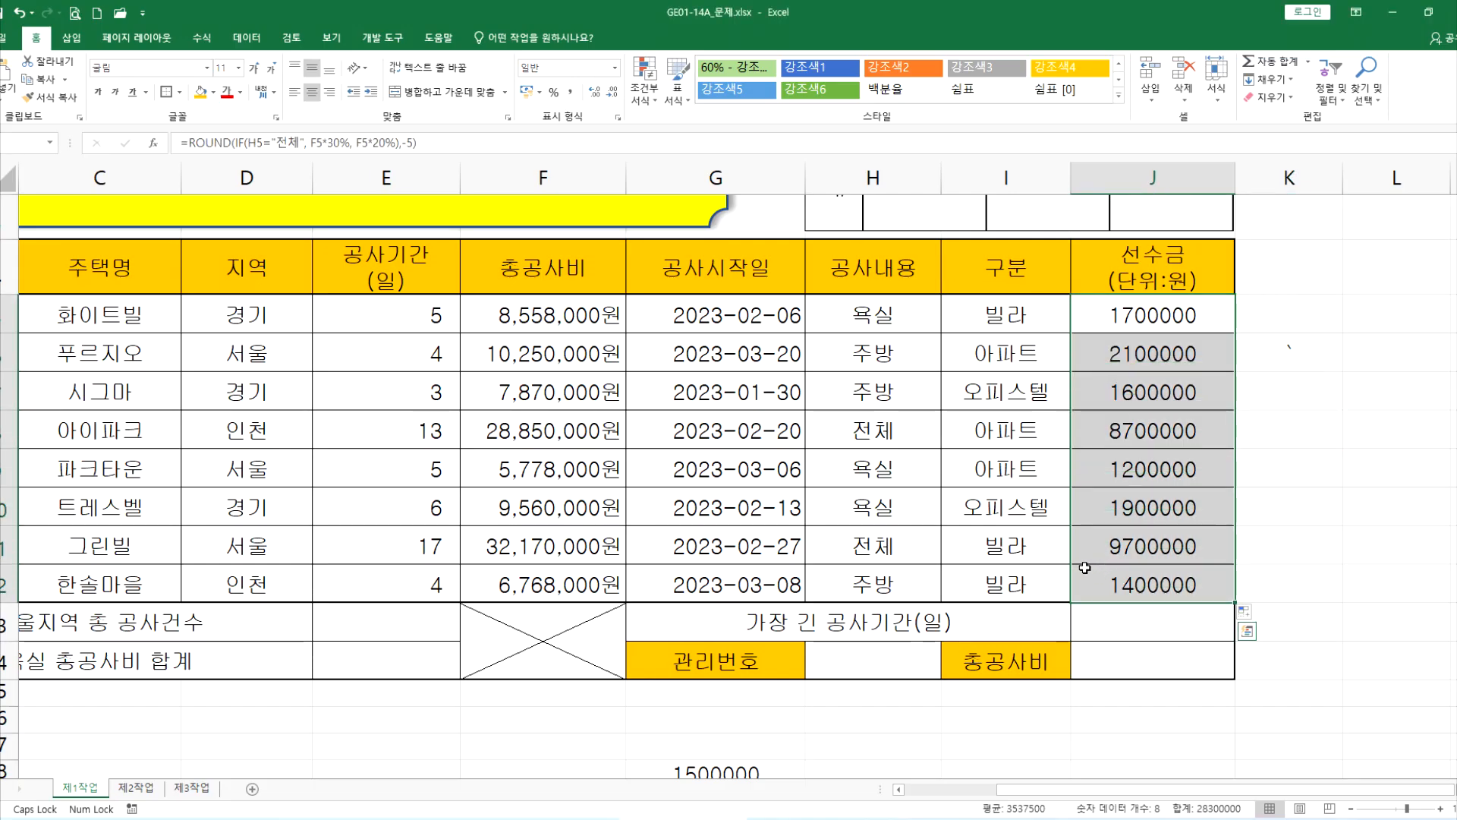
pyautogui.click(560, 818)
pyautogui.scroll(10, 561, 450)
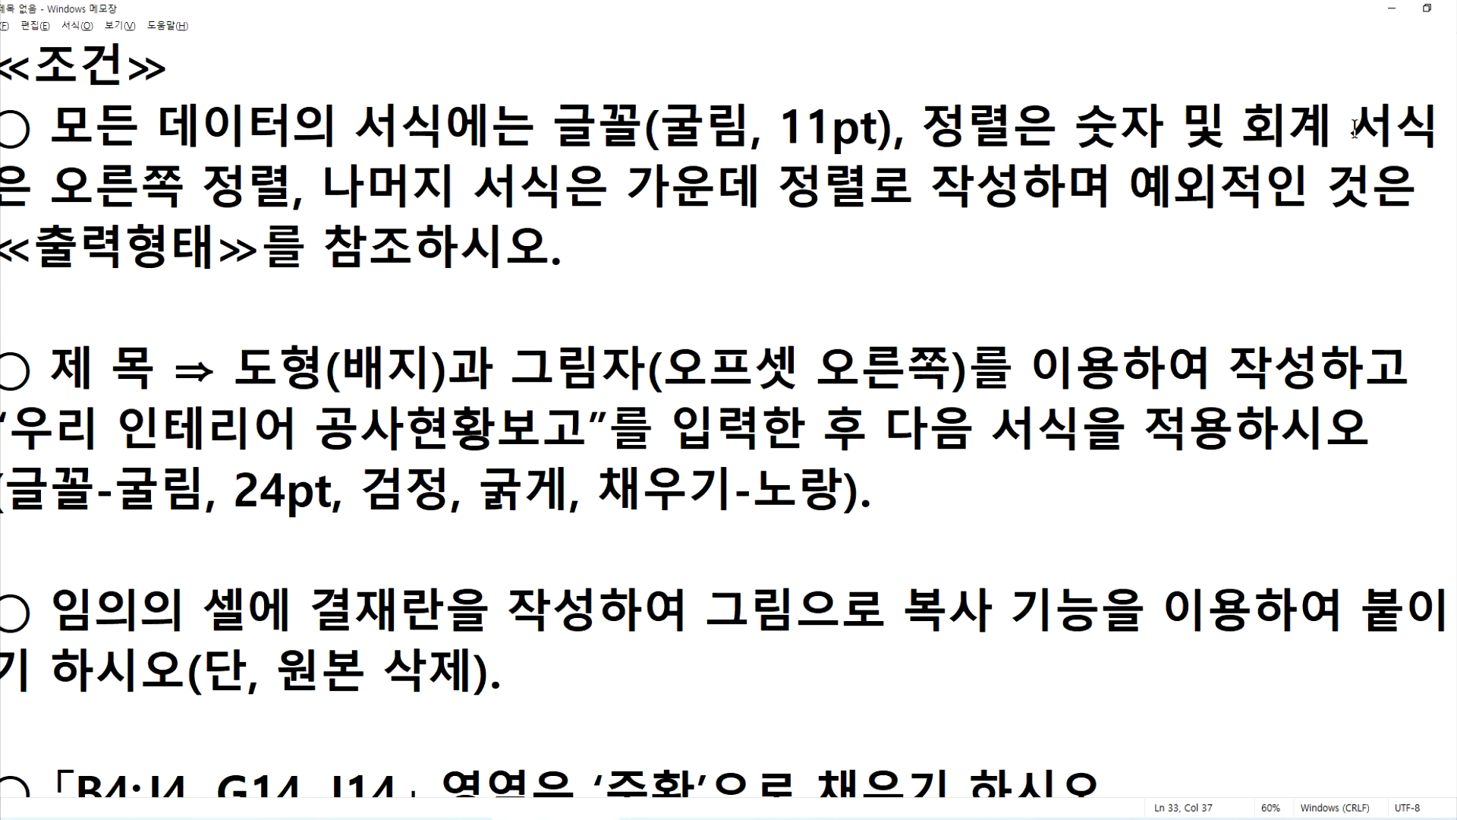
pyautogui.moveTo(50, 185); pyautogui.dragTo(278, 185)
pyautogui.hotkey('alt', 'Tab')
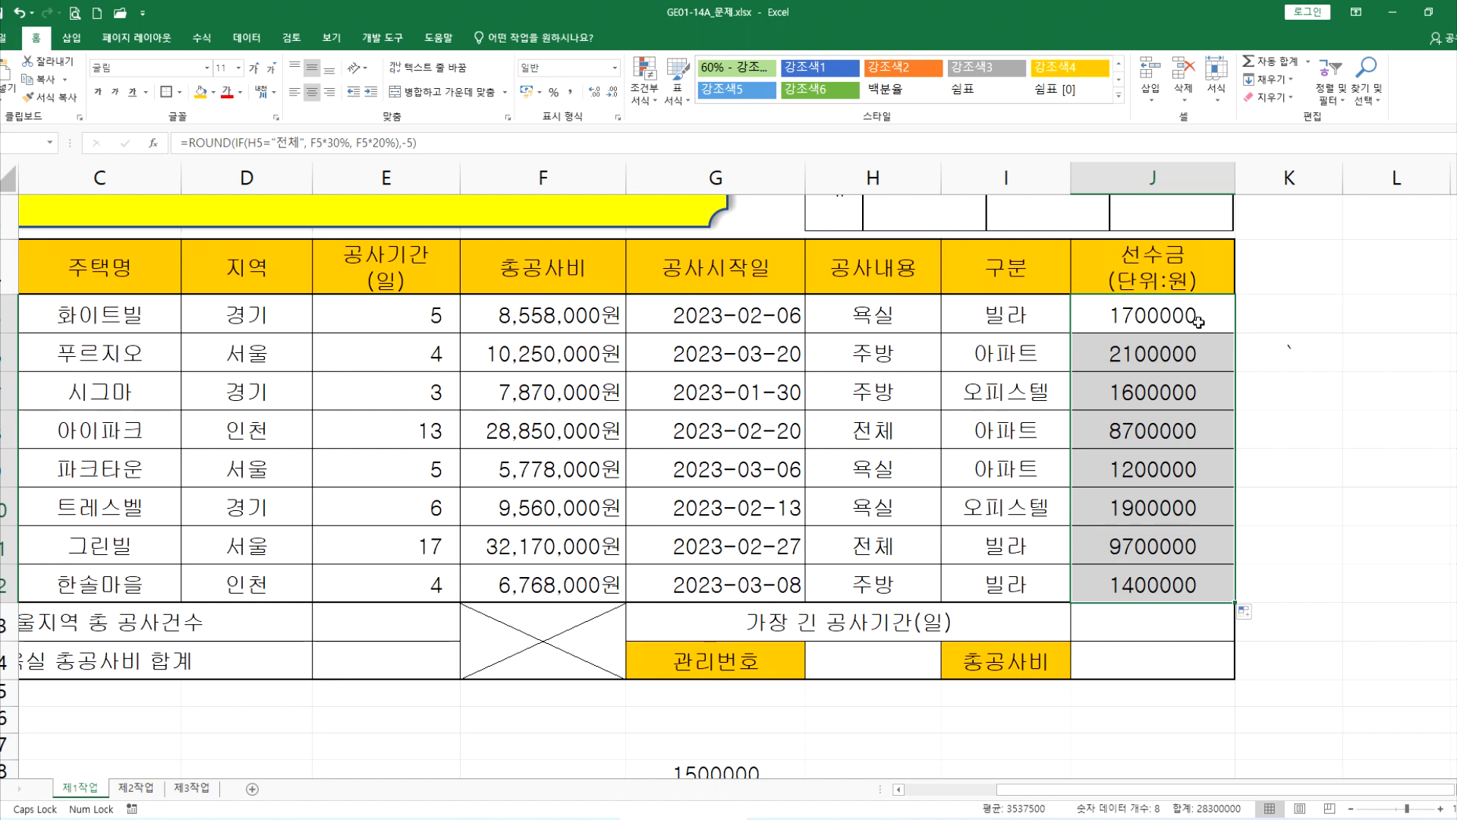
pyautogui.click(570, 92)
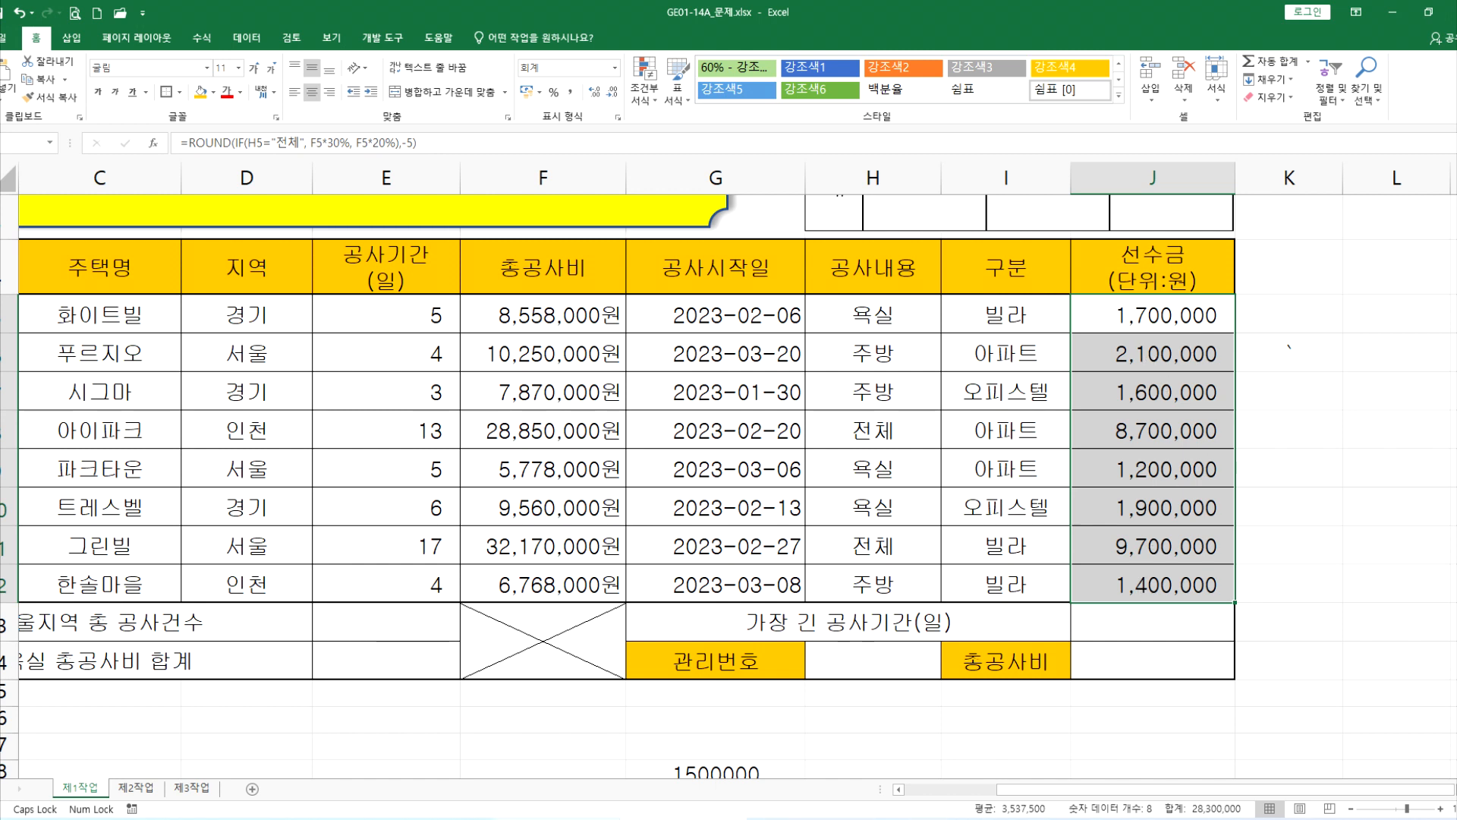
# Review the ROUND/IF formula notes in Notepad and compare them with the J5 formula in the GE01-14A_모범답안 workbook.
pyautogui.hotkey('alt', 'Tab')
pyautogui.scroll(-20, 391, 416)
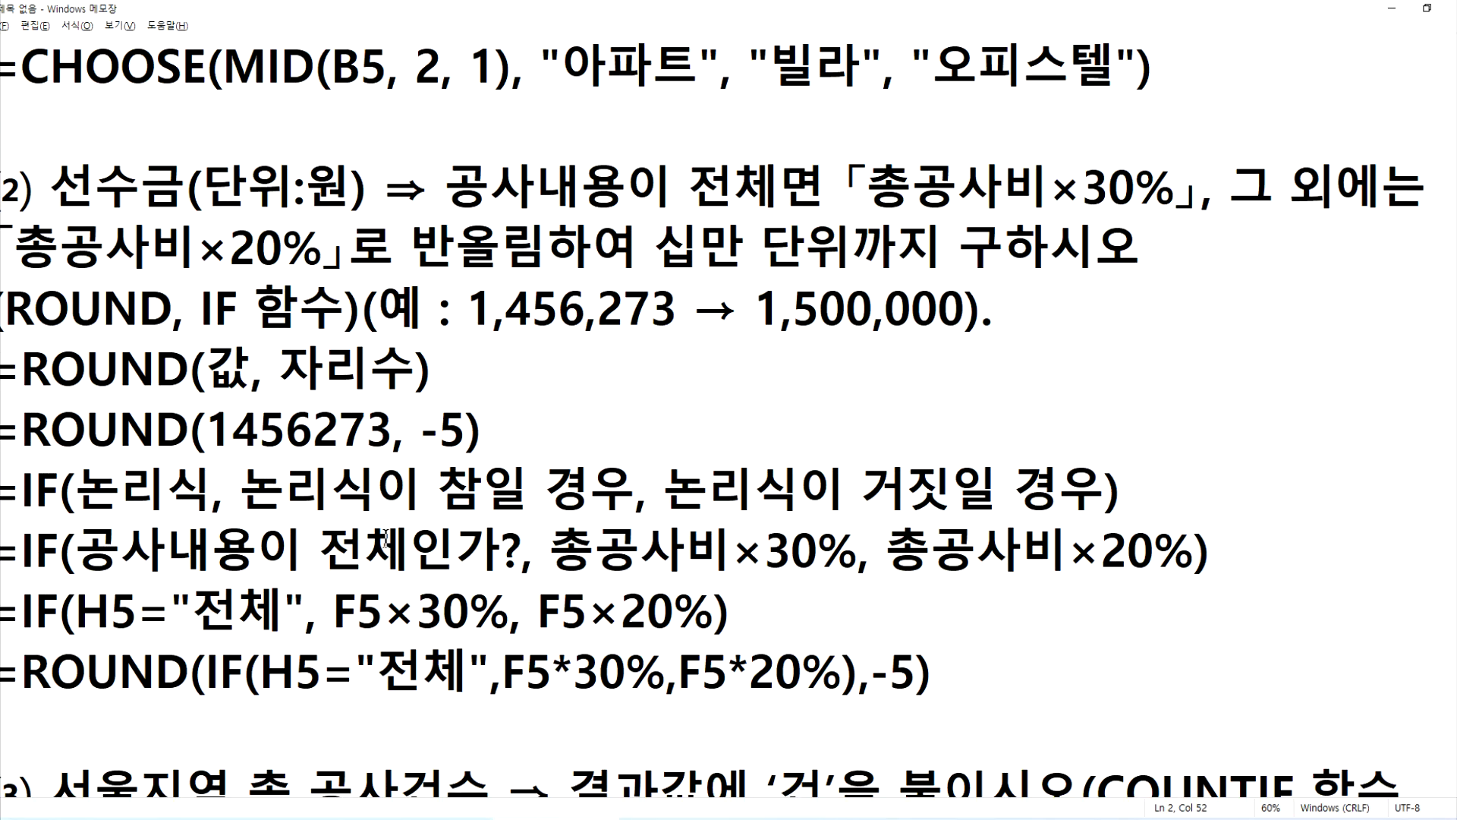
pyautogui.scroll(1, 226, 256)
pyautogui.moveTo(6, 314); pyautogui.dragTo(951, 320)
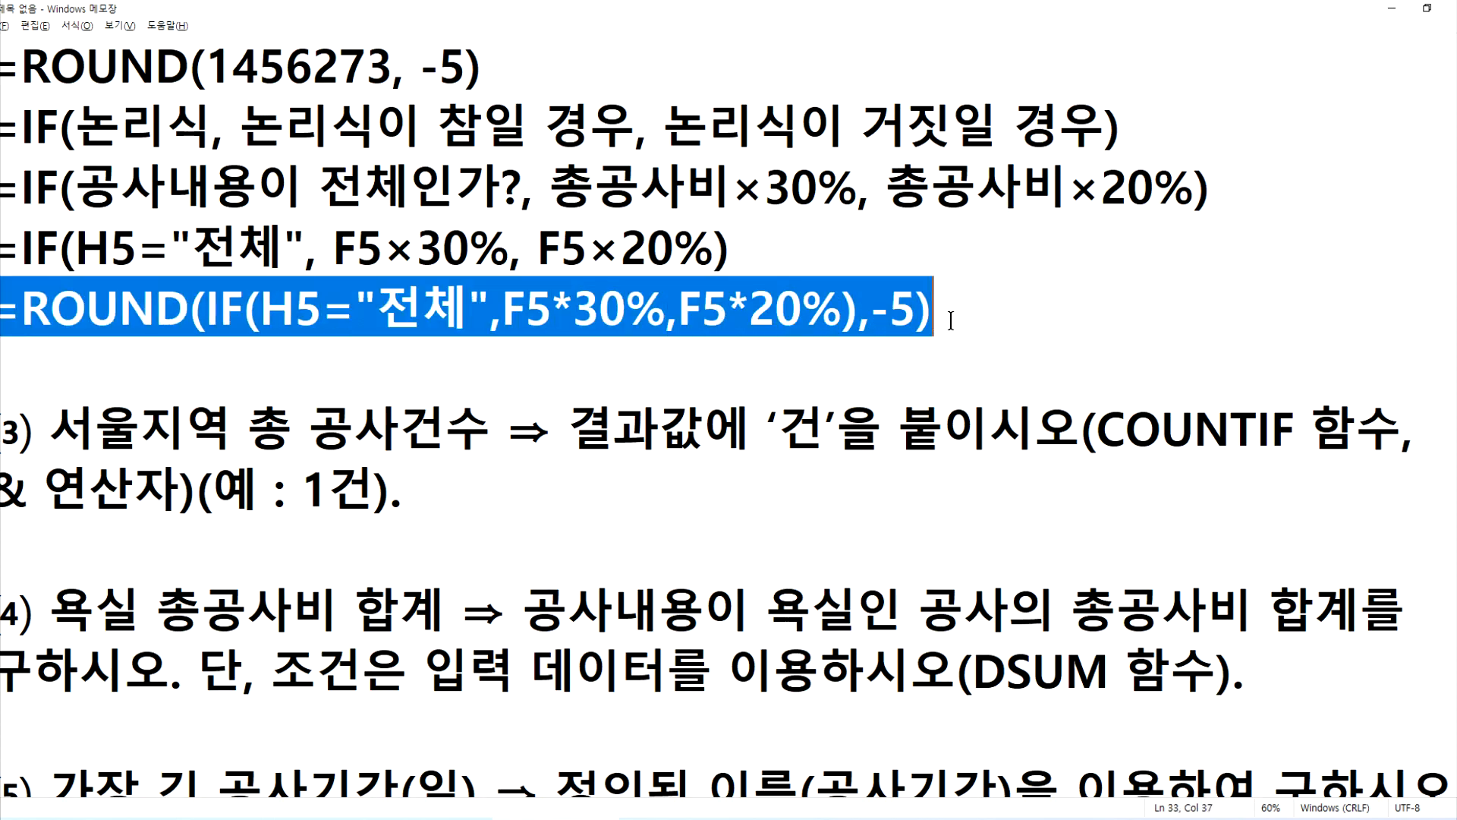
pyautogui.click(867, 365)
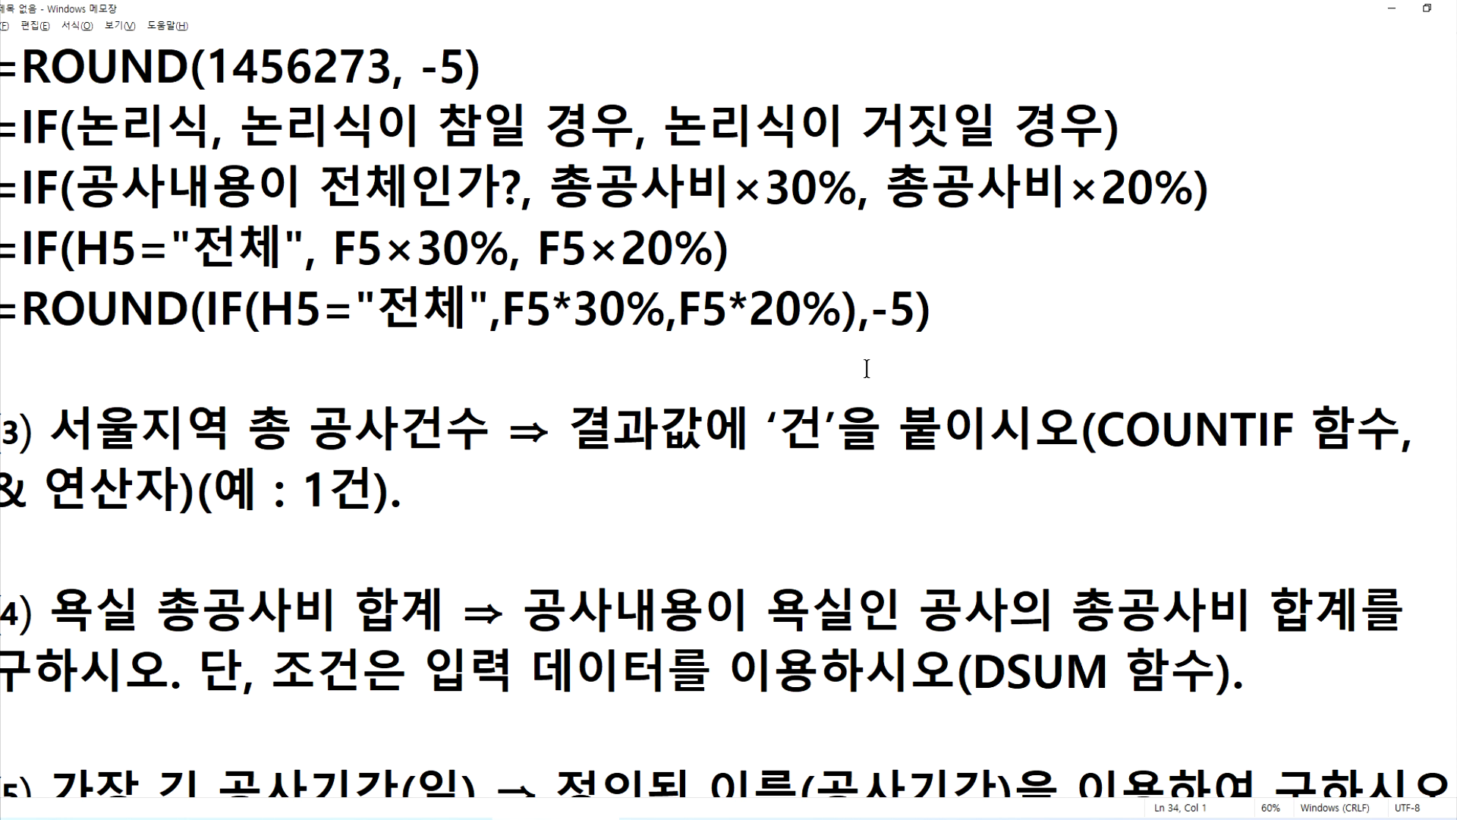
pyautogui.click(823, 818)
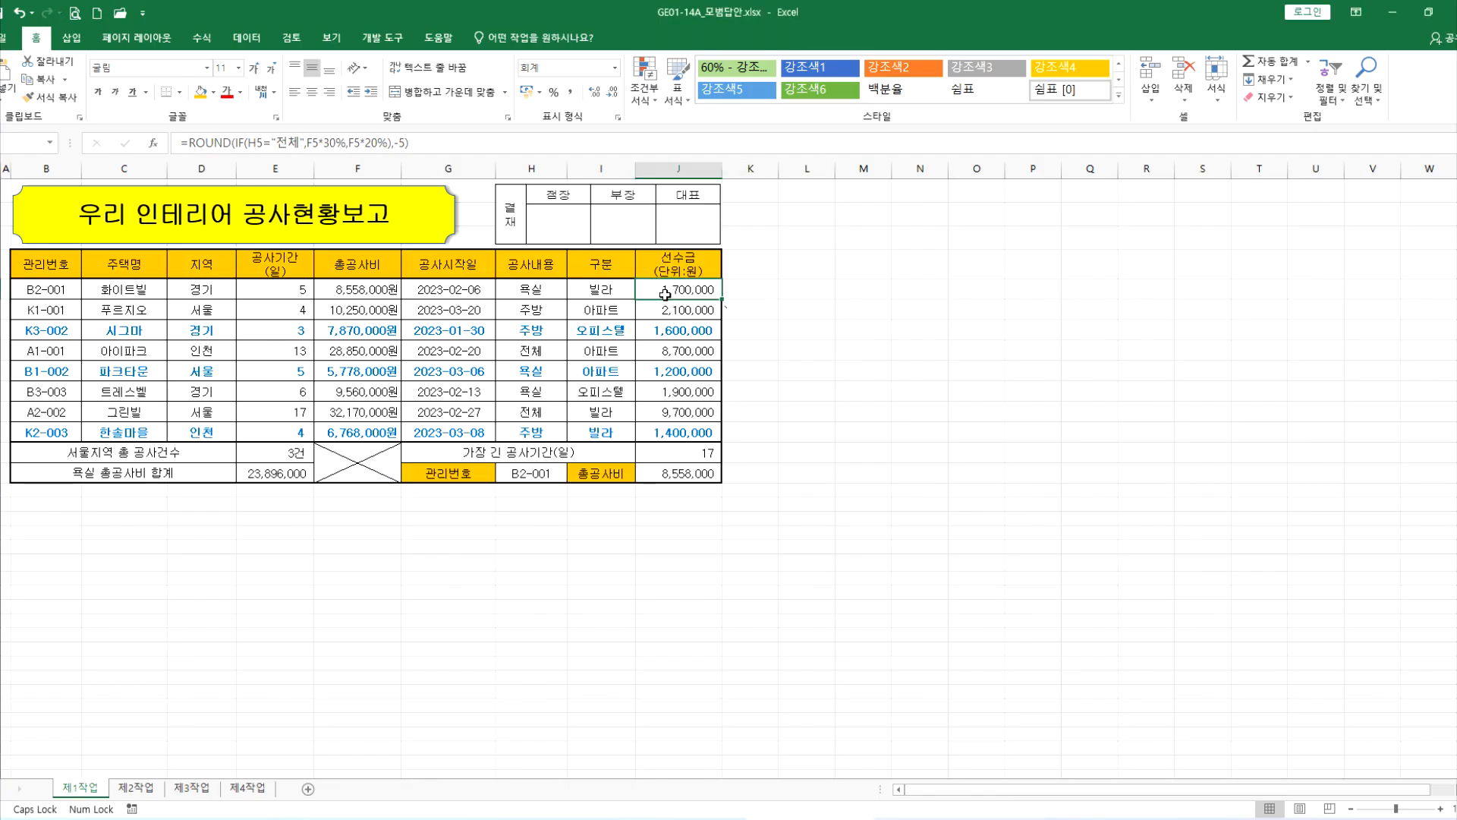
pyautogui.doubleClick(658, 292)
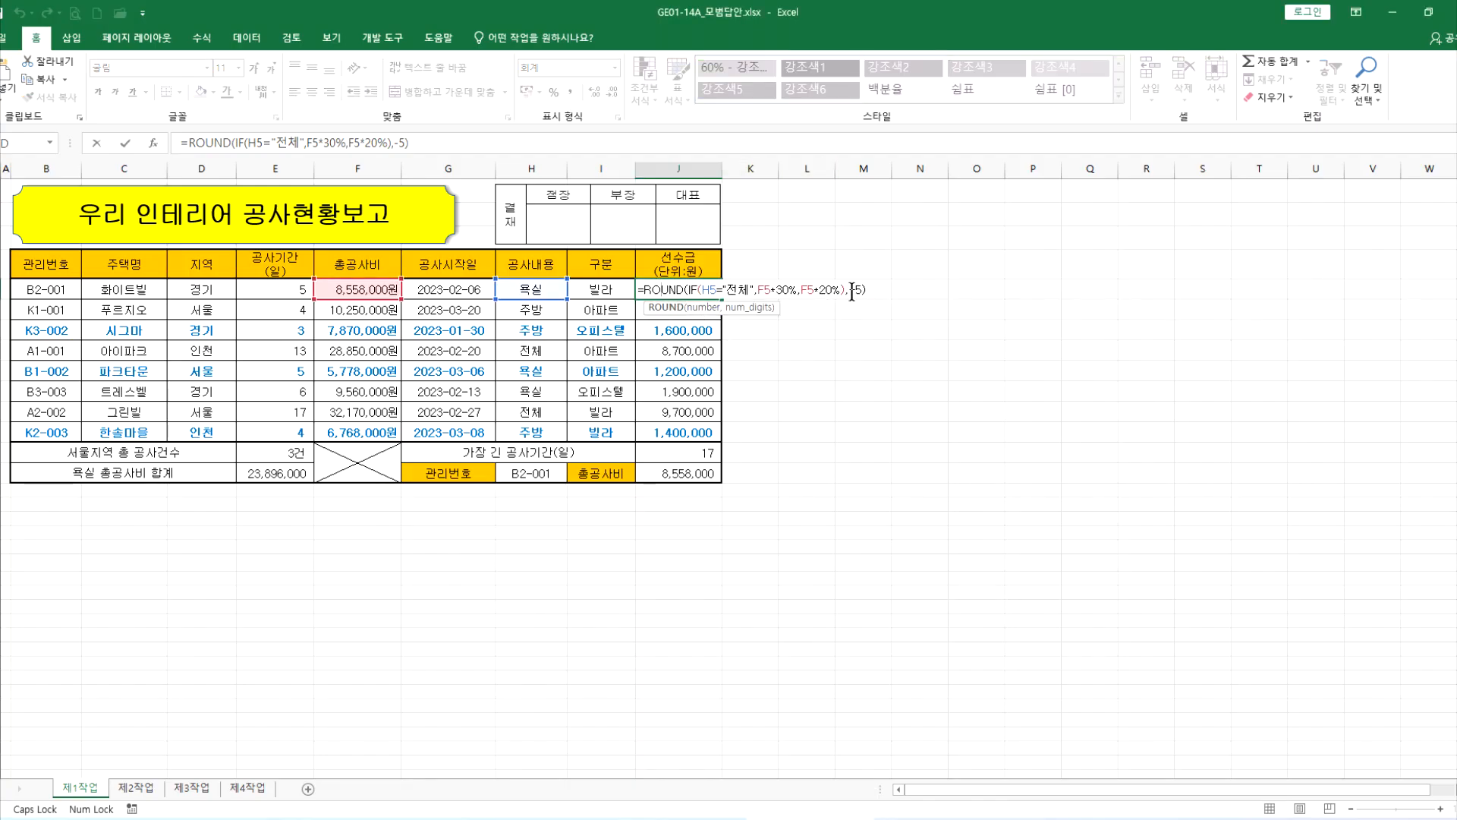
pyautogui.press('Escape')
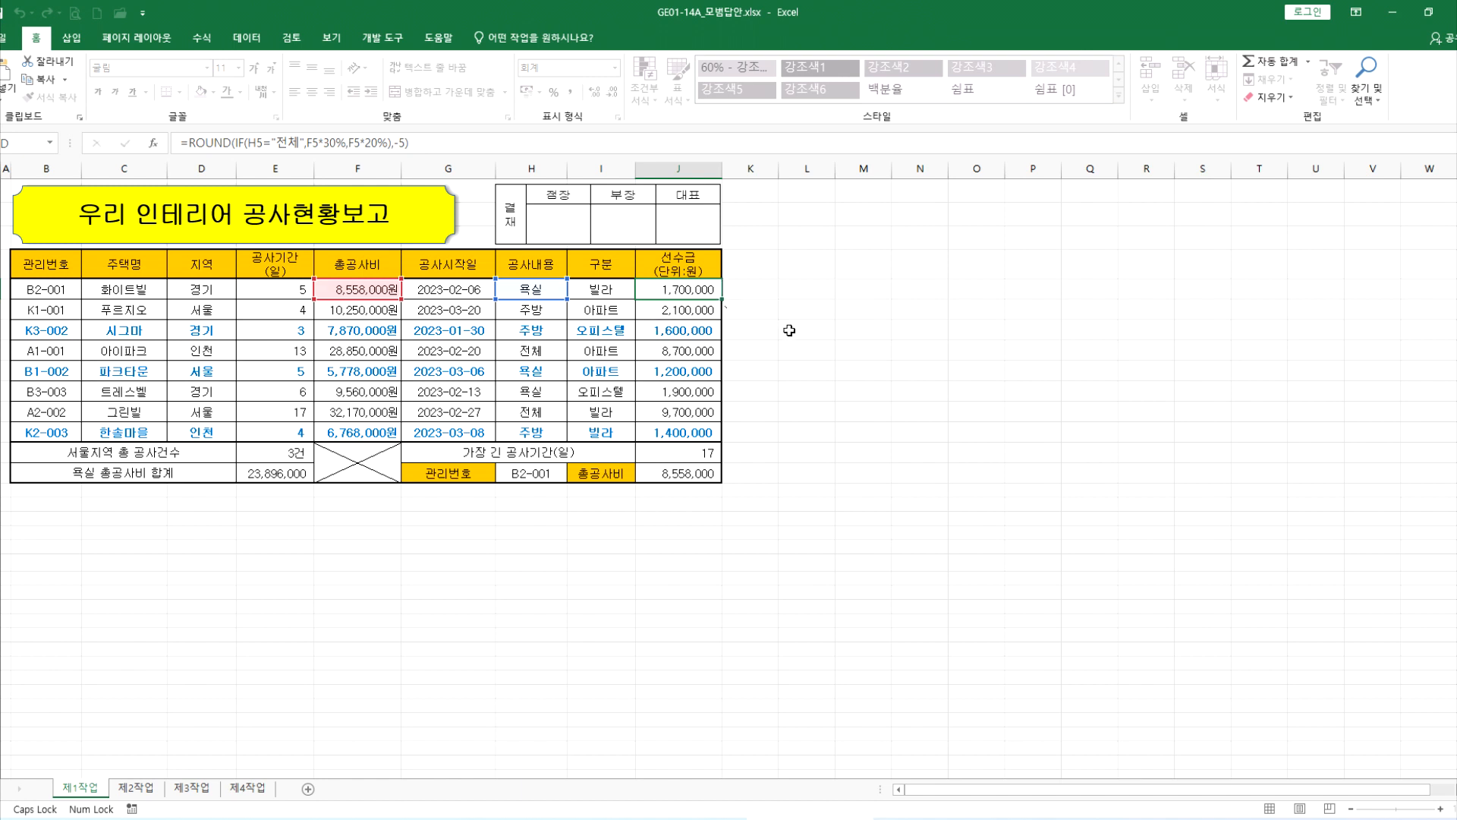
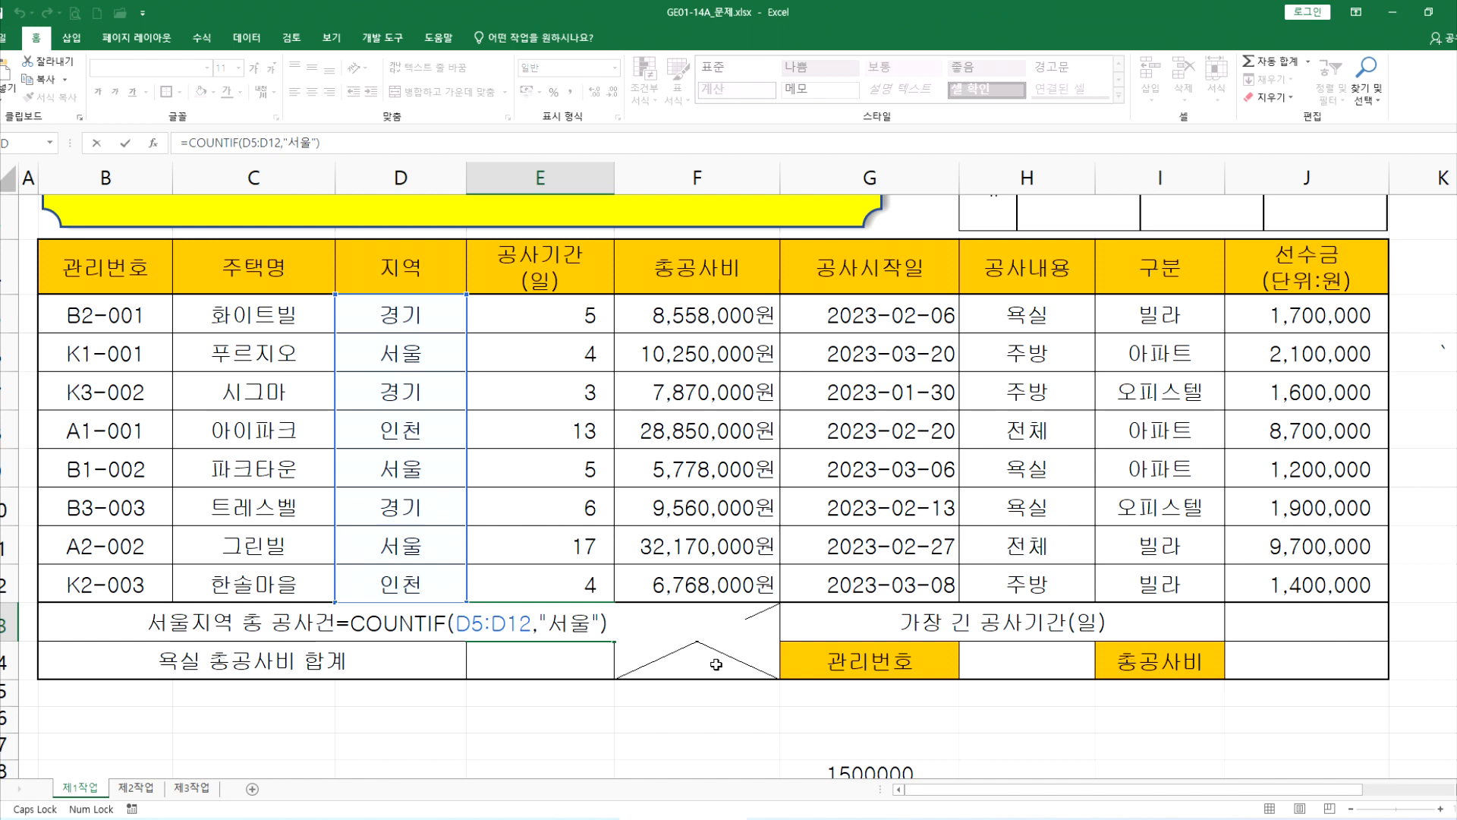
# Complete the 서울지역 총 공사건수 formula in E13 as =COUNTIF(D5:D12,"서울")&"건".
pyautogui.press('Return')
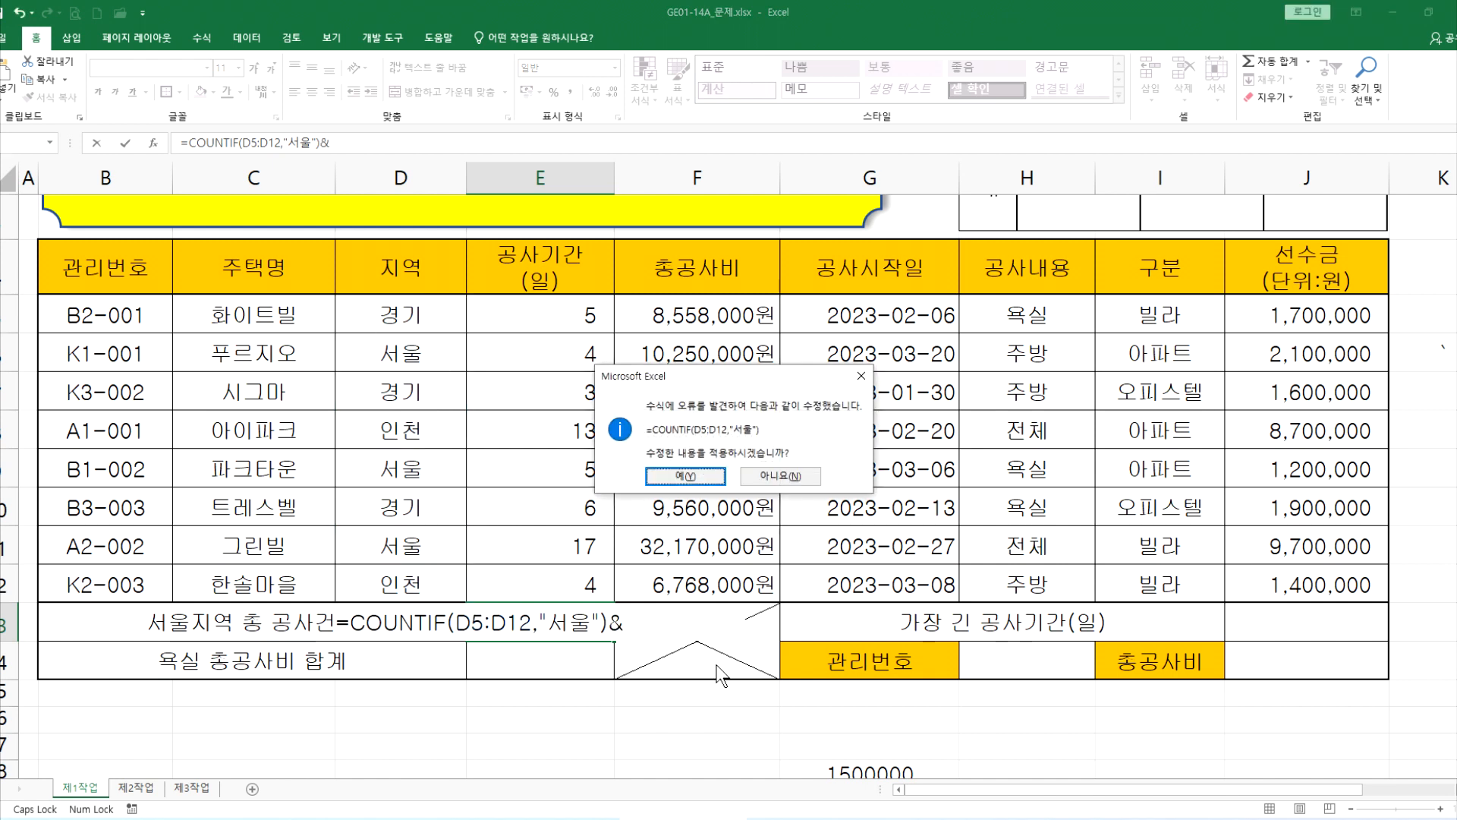
pyautogui.press('Return')
pyautogui.press('F2')
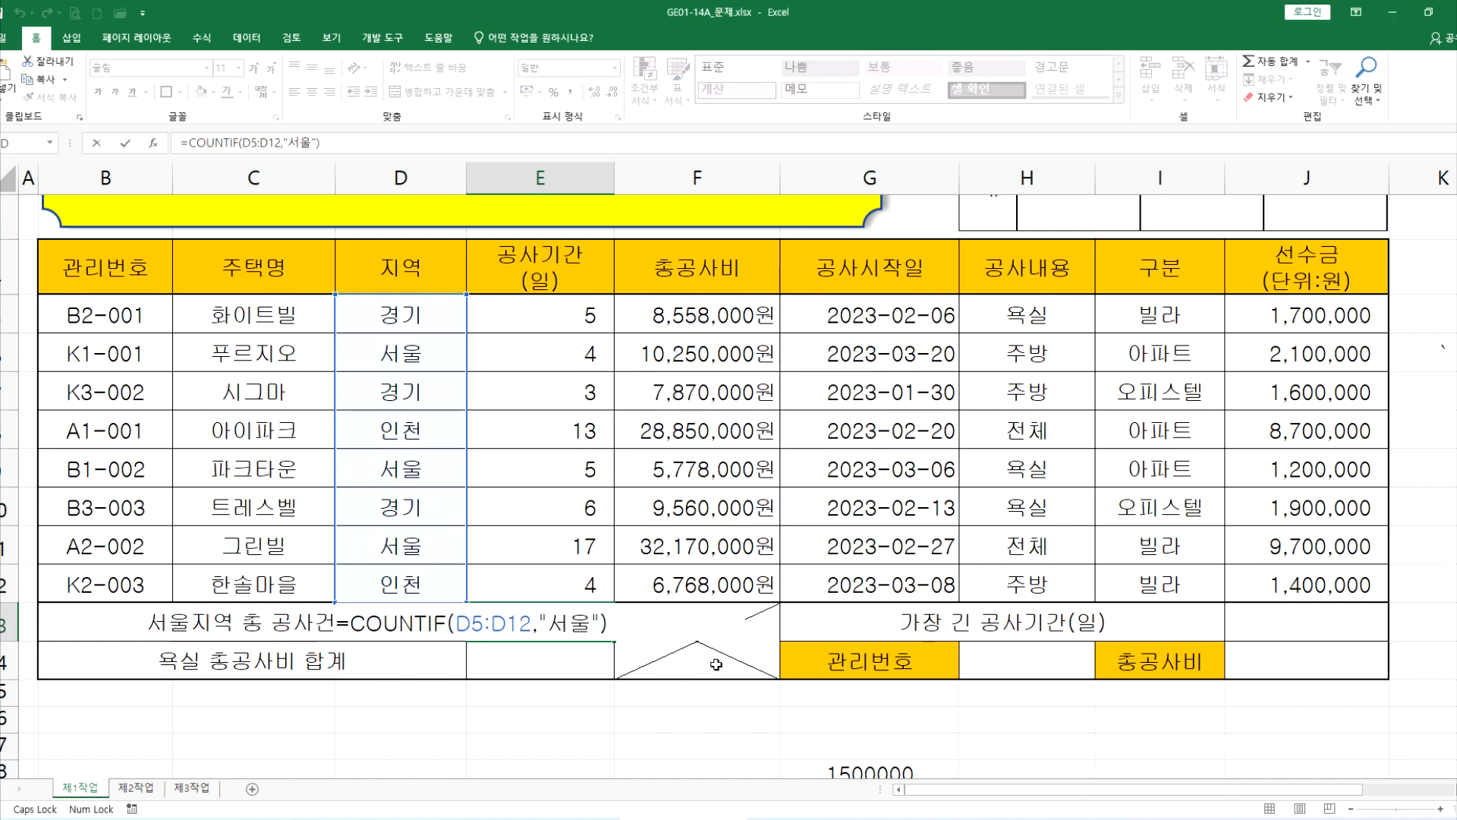
pyautogui.write('&"건"거"건"')
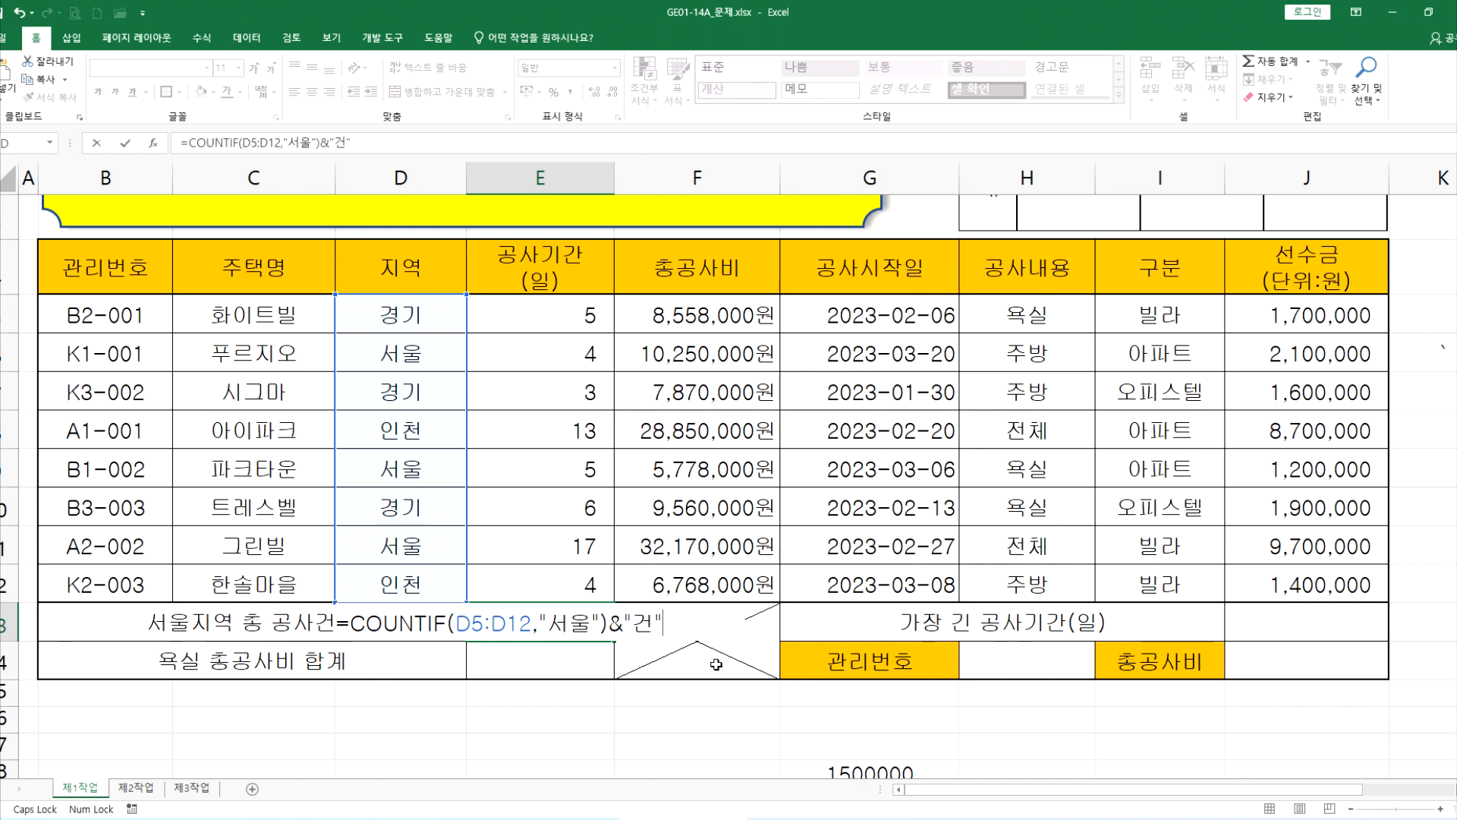
pyautogui.press('Return')
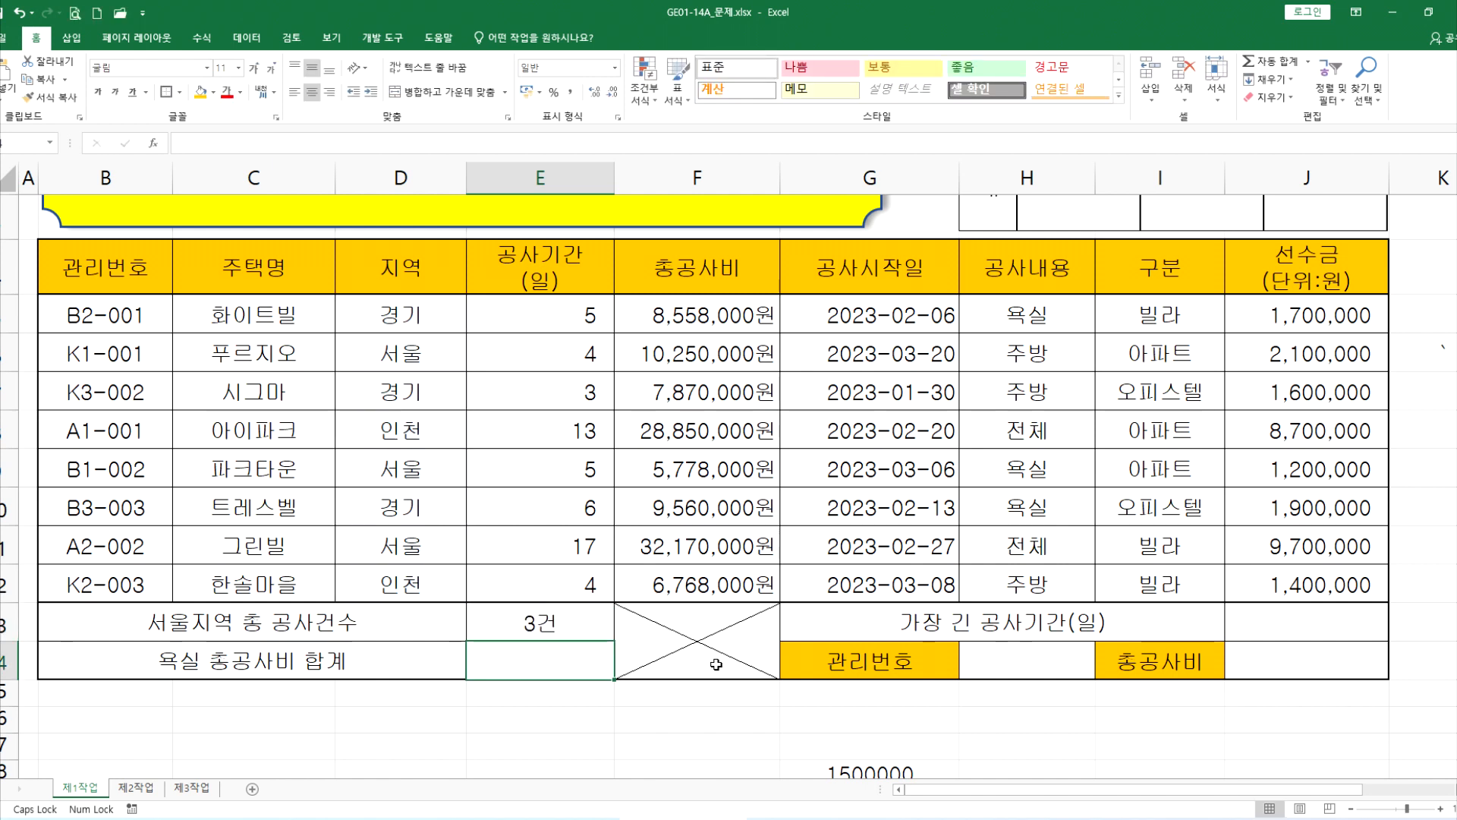
pyautogui.press('Up')
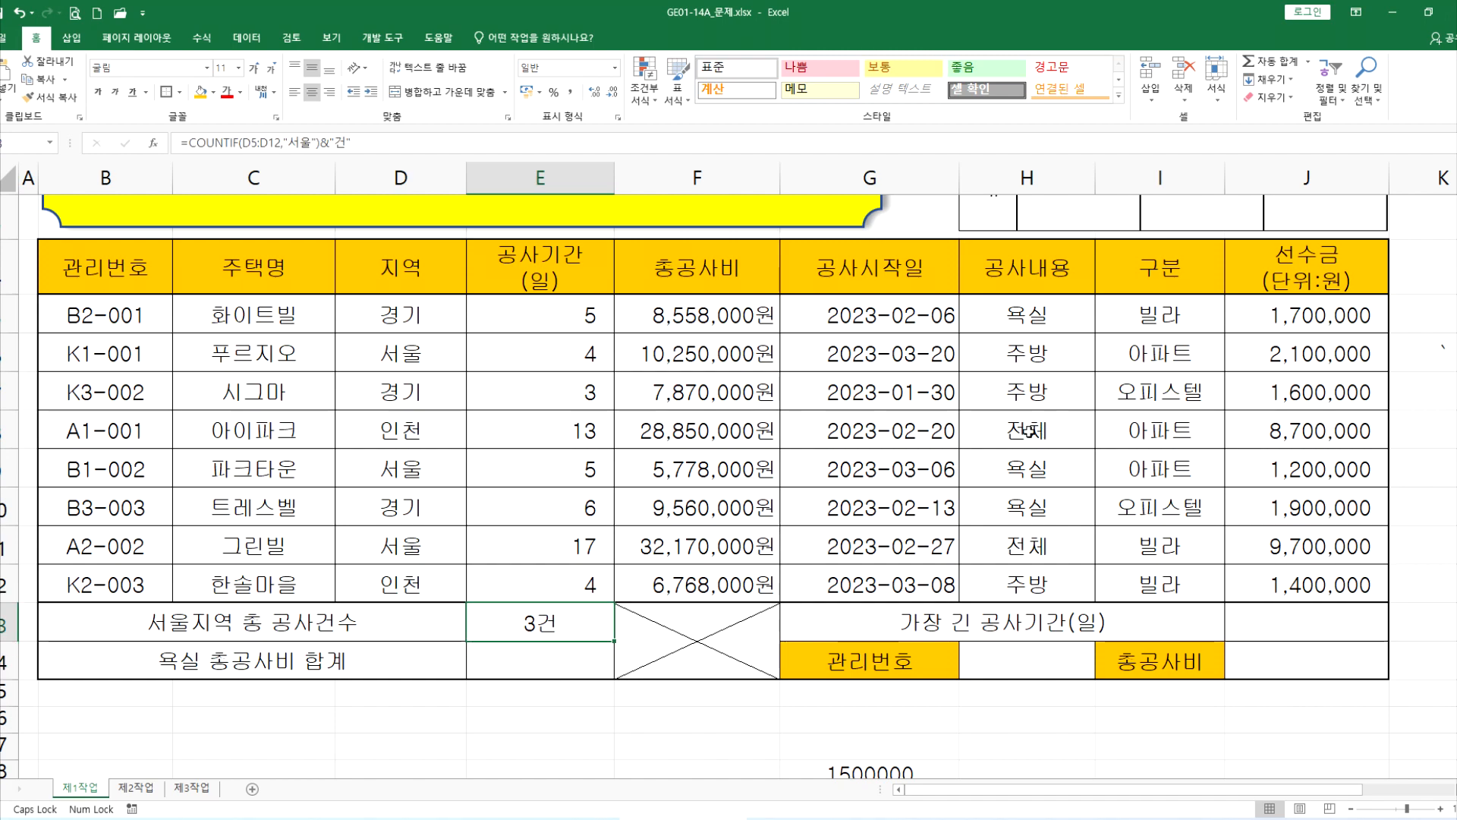
# Try the question 3 COUNTIF note in Notepad without spaces around the & operator, and restore the spaces.
pyautogui.hotkey('alt', 'Tab')
pyautogui.click(574, 428)
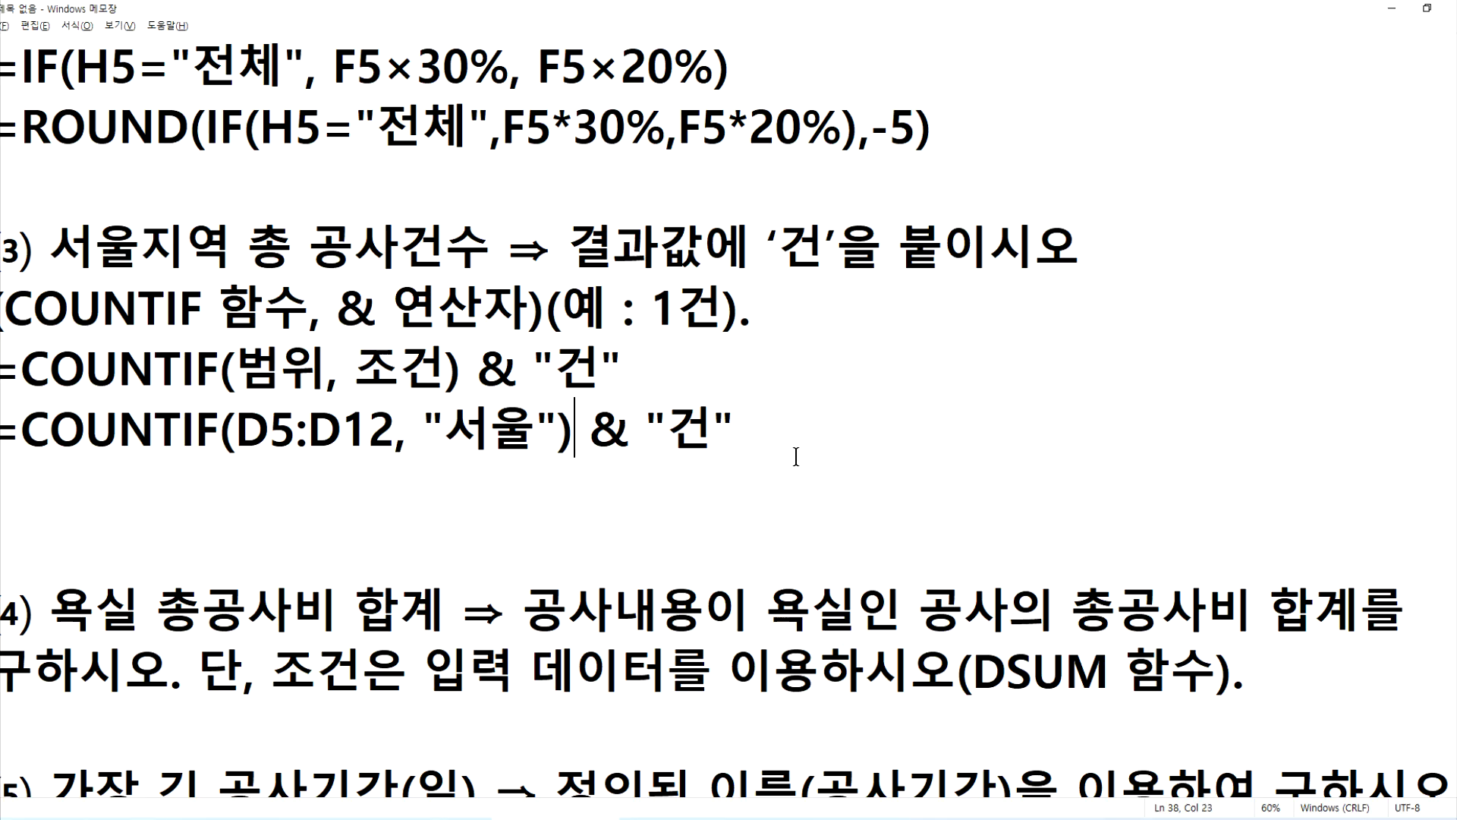
pyautogui.press('Delete')
pyautogui.press('Right')
pyautogui.press('Delete')
pyautogui.press('Left')
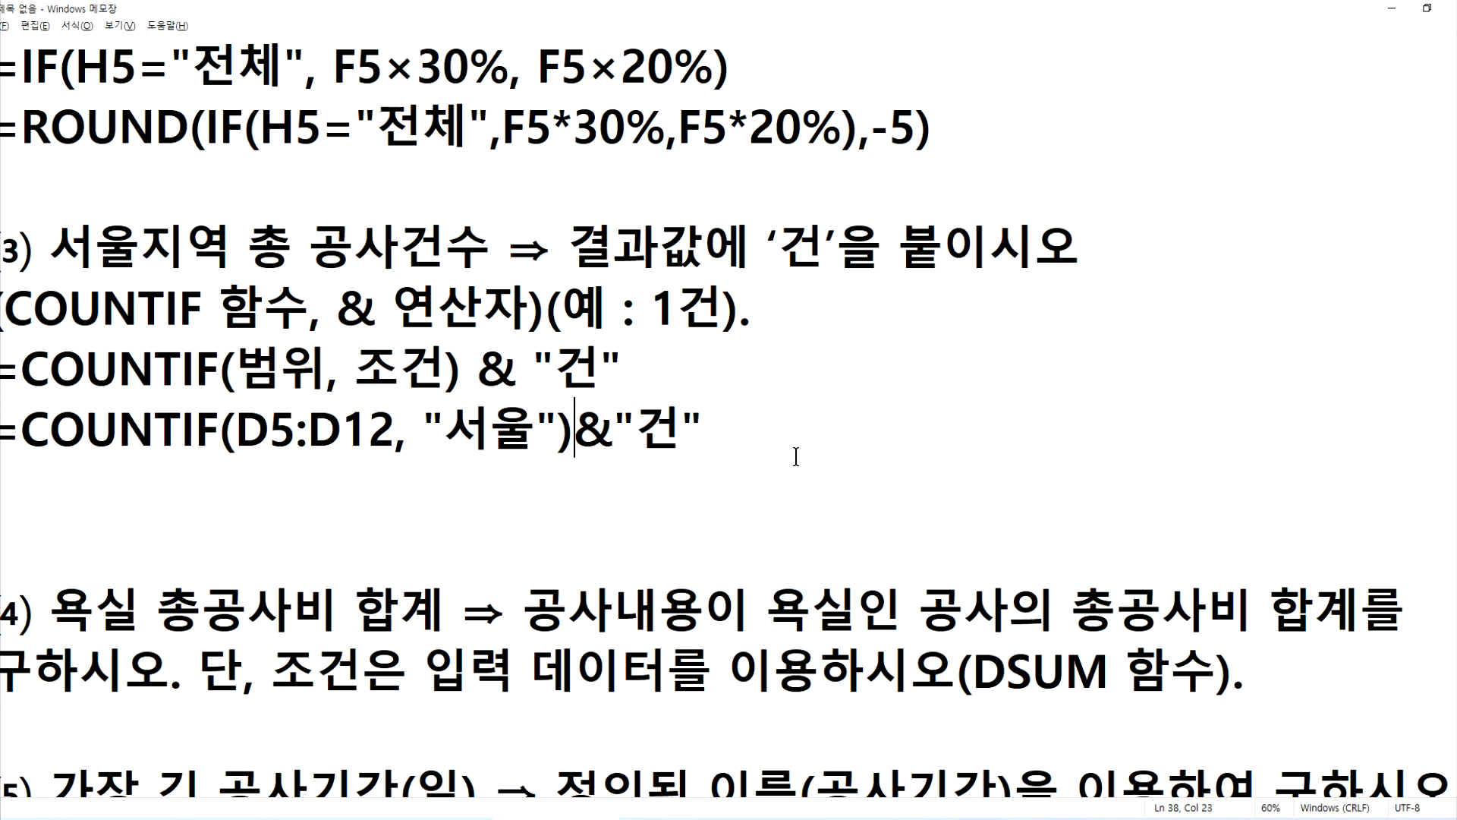
pyautogui.press('BackSpace')
pyautogui.press('Right')
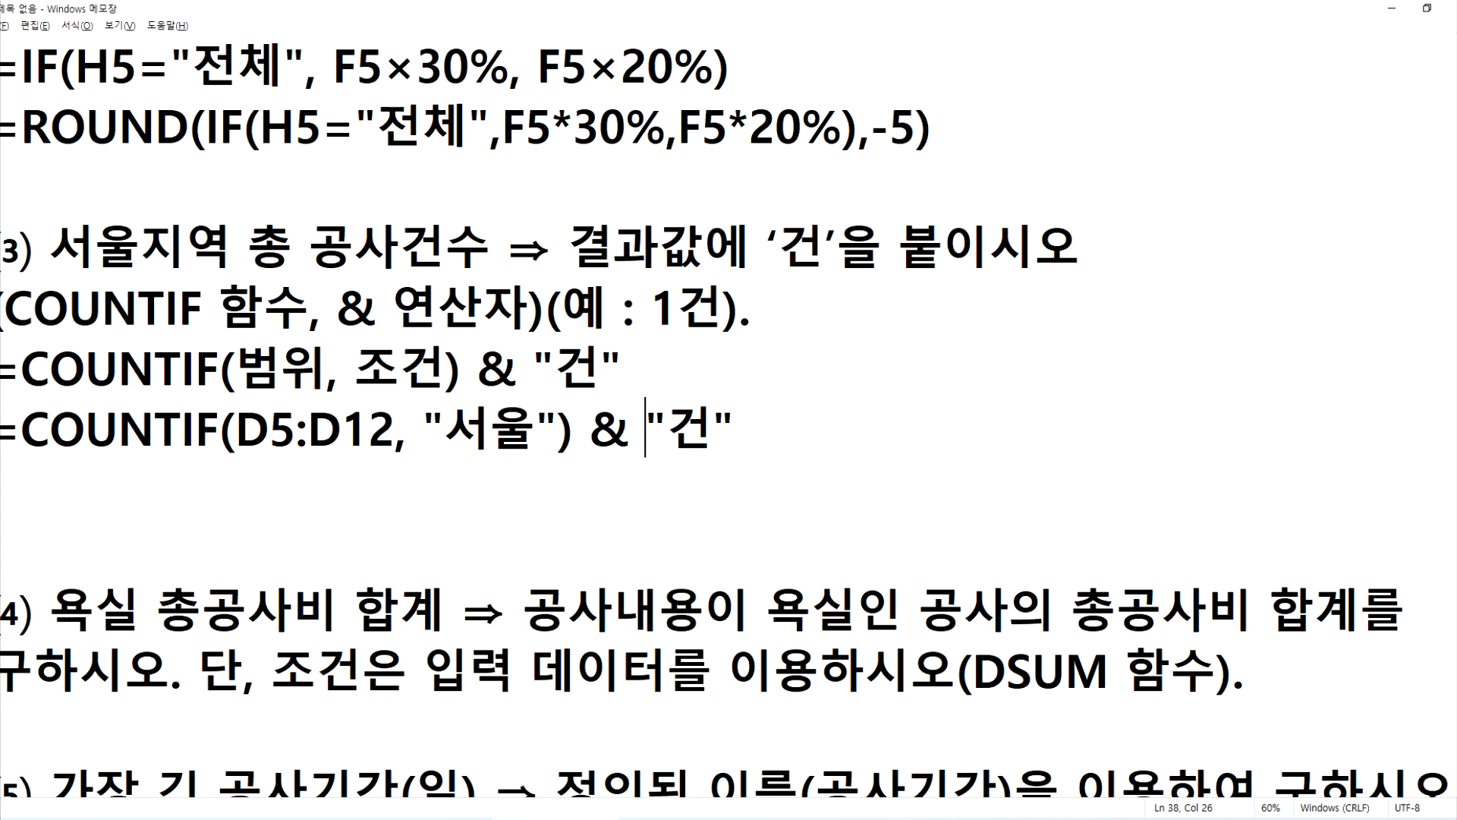
pyautogui.hotkey('alt', 'Tab')
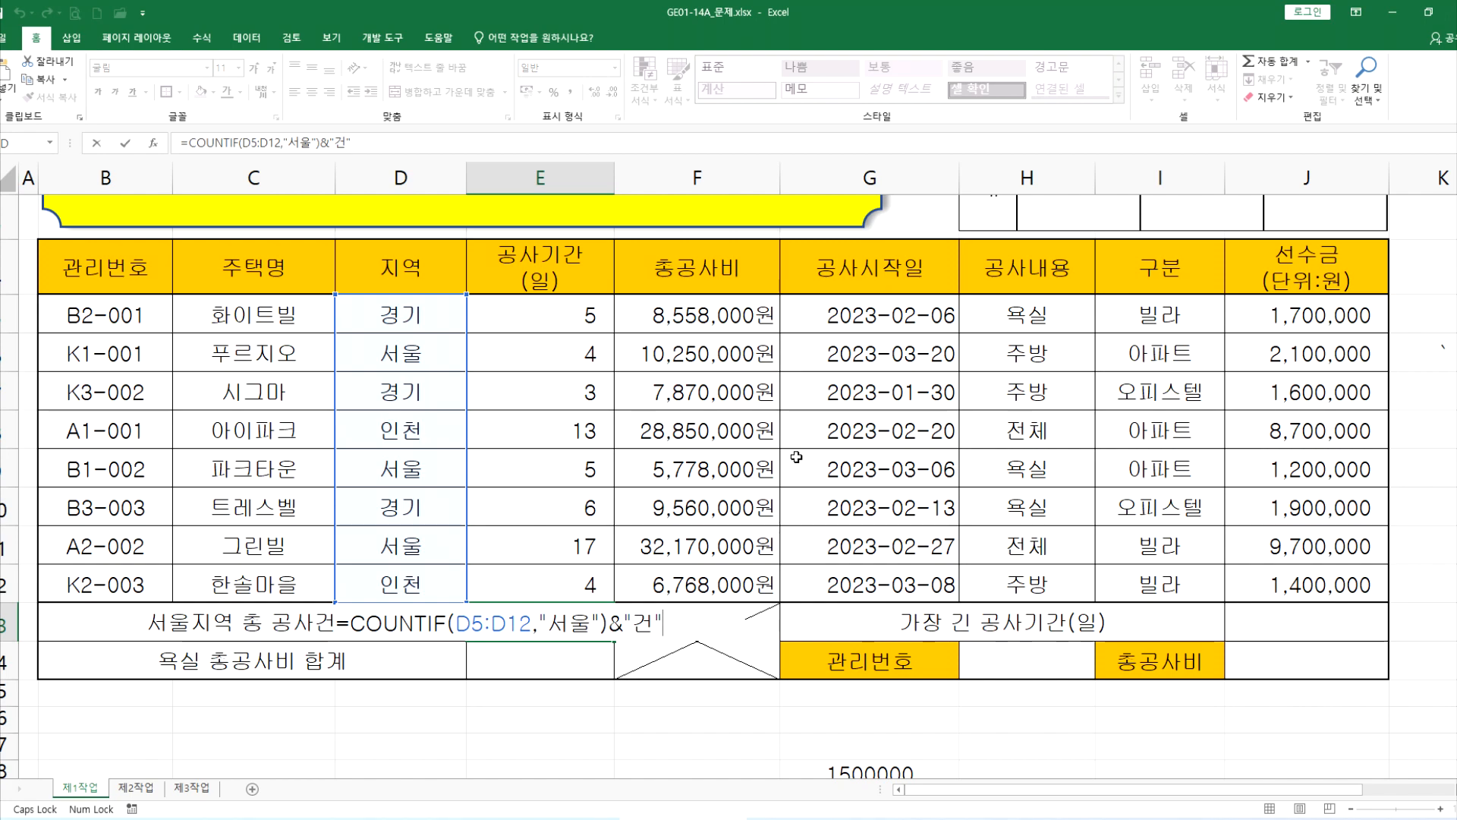
# In the Notepad COUNTIF(D5:D12, "서울") note, remove the spaces around & and delete the surplus blank line below it.
pyautogui.hotkey('alt', 'Tab')
pyautogui.press('Left')
pyautogui.press('Left')
pyautogui.press('Left')
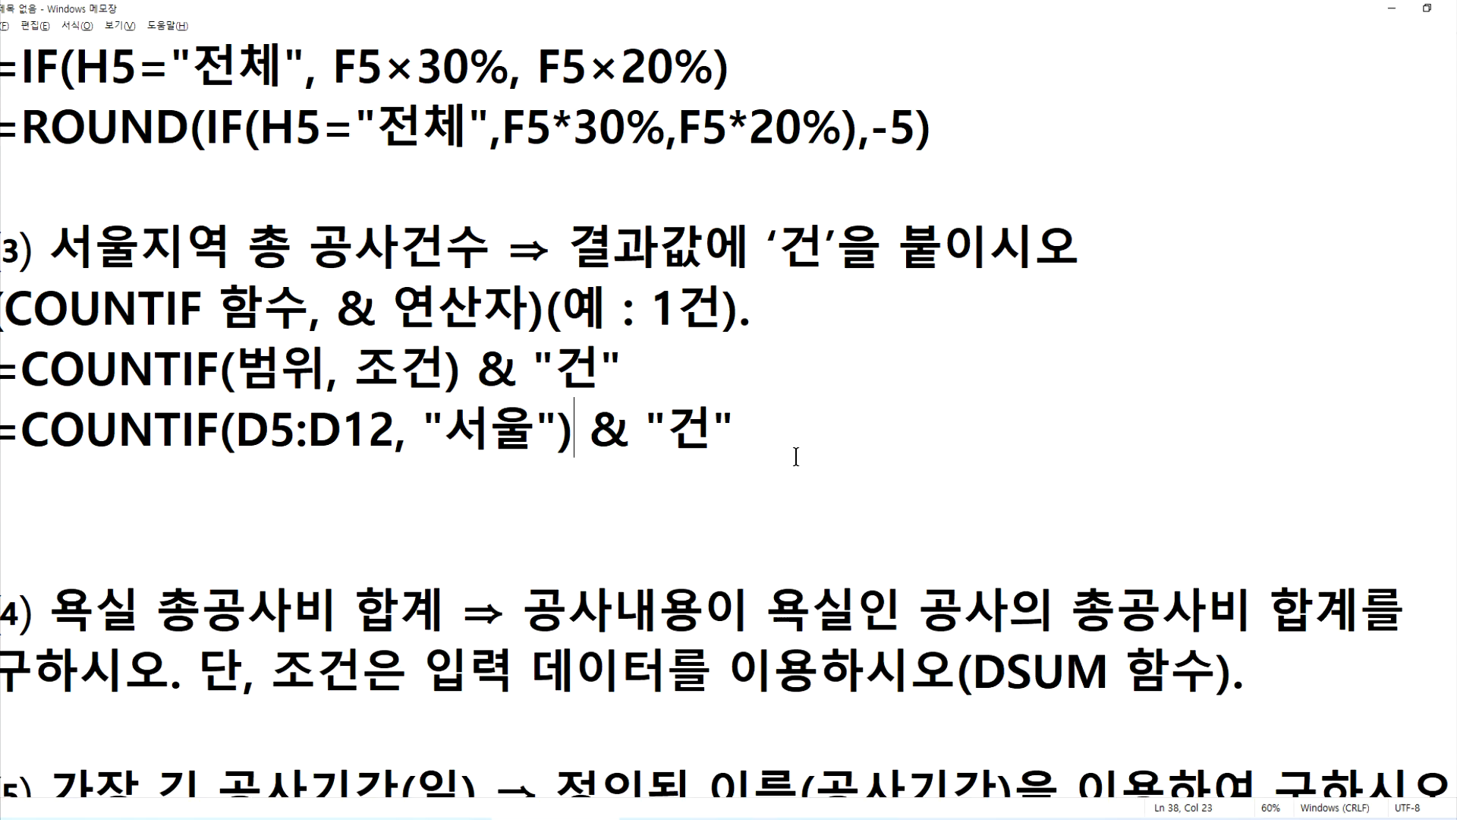
pyautogui.press('Delete')
pyautogui.press('Right')
pyautogui.press('Delete')
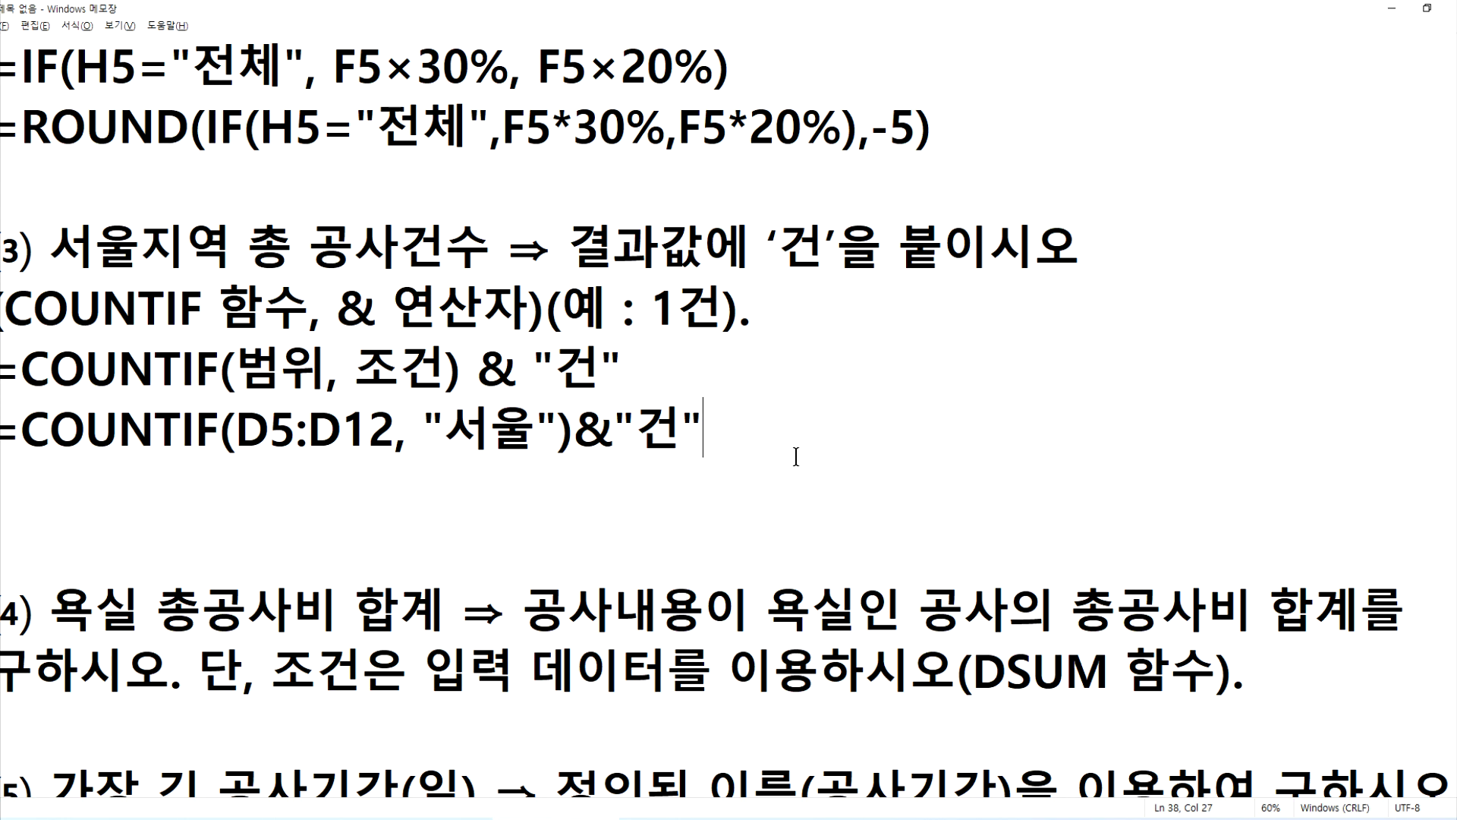
pyautogui.press('Delete')
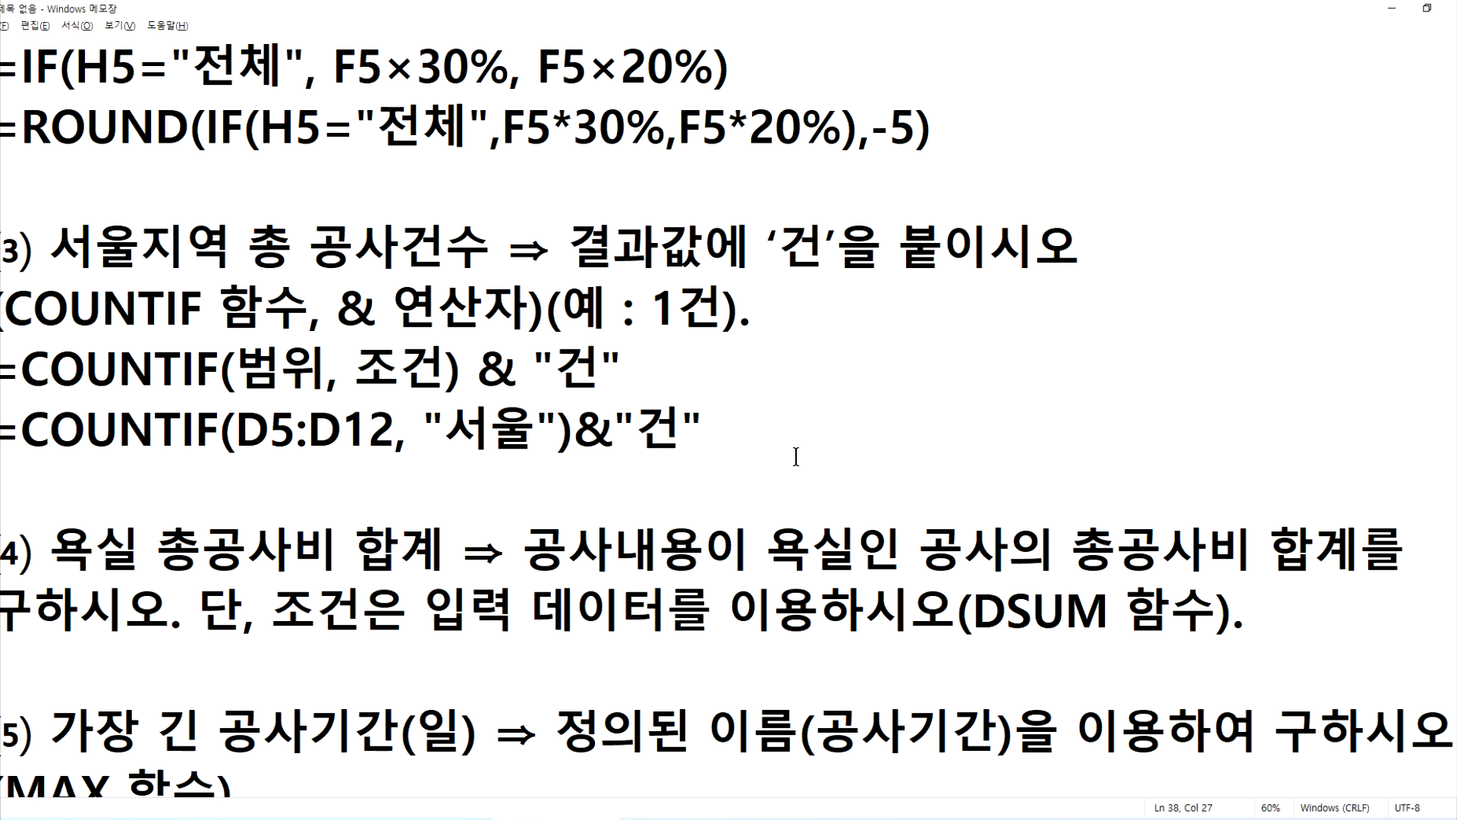
# Add a blank line under question 4 in Notepad, and select E14 for 욕실 총공사비 합계 in Excel.
pyautogui.scroll(-2, 791, 449)
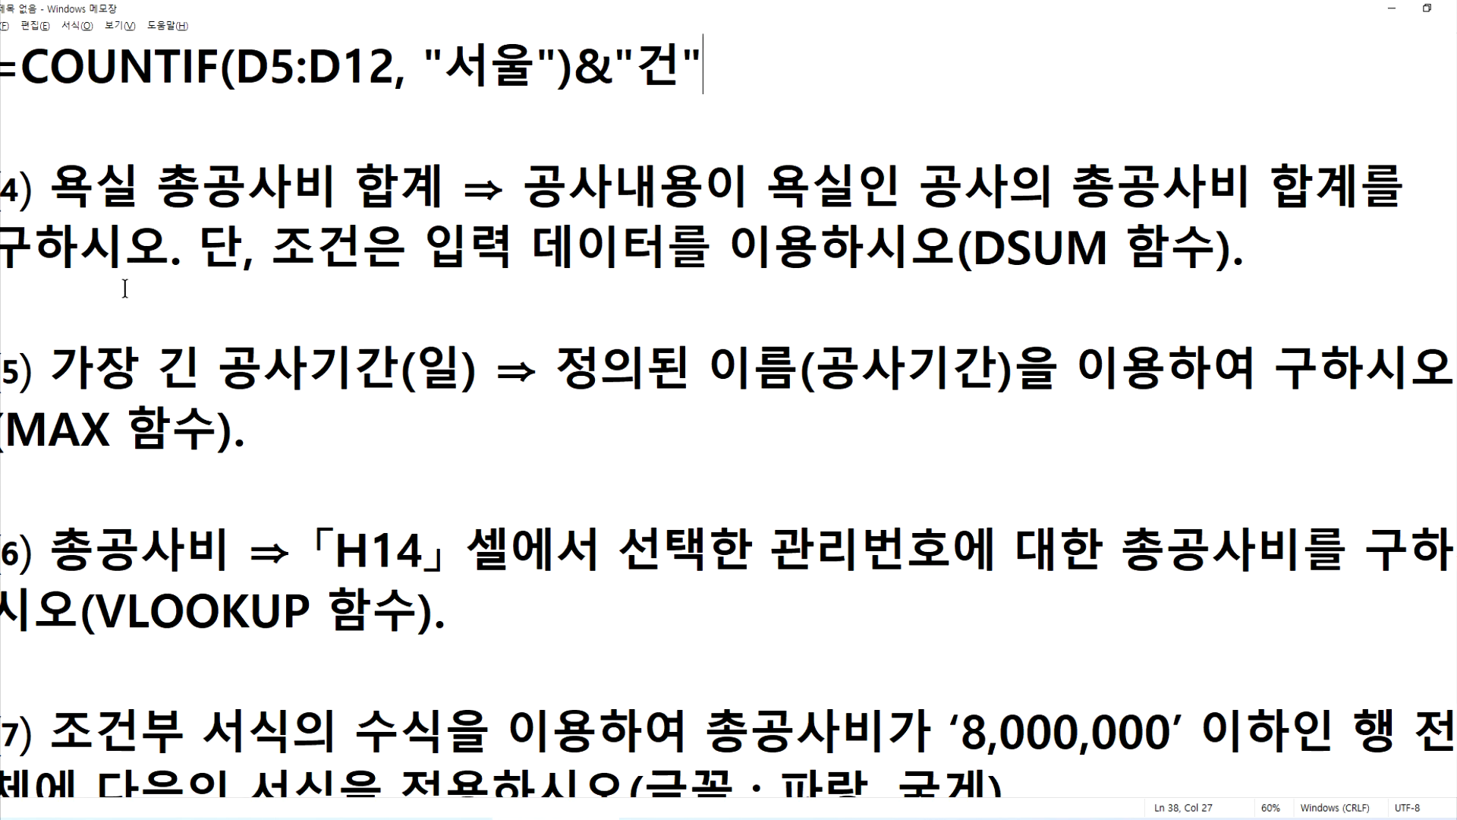
pyautogui.press('Return')
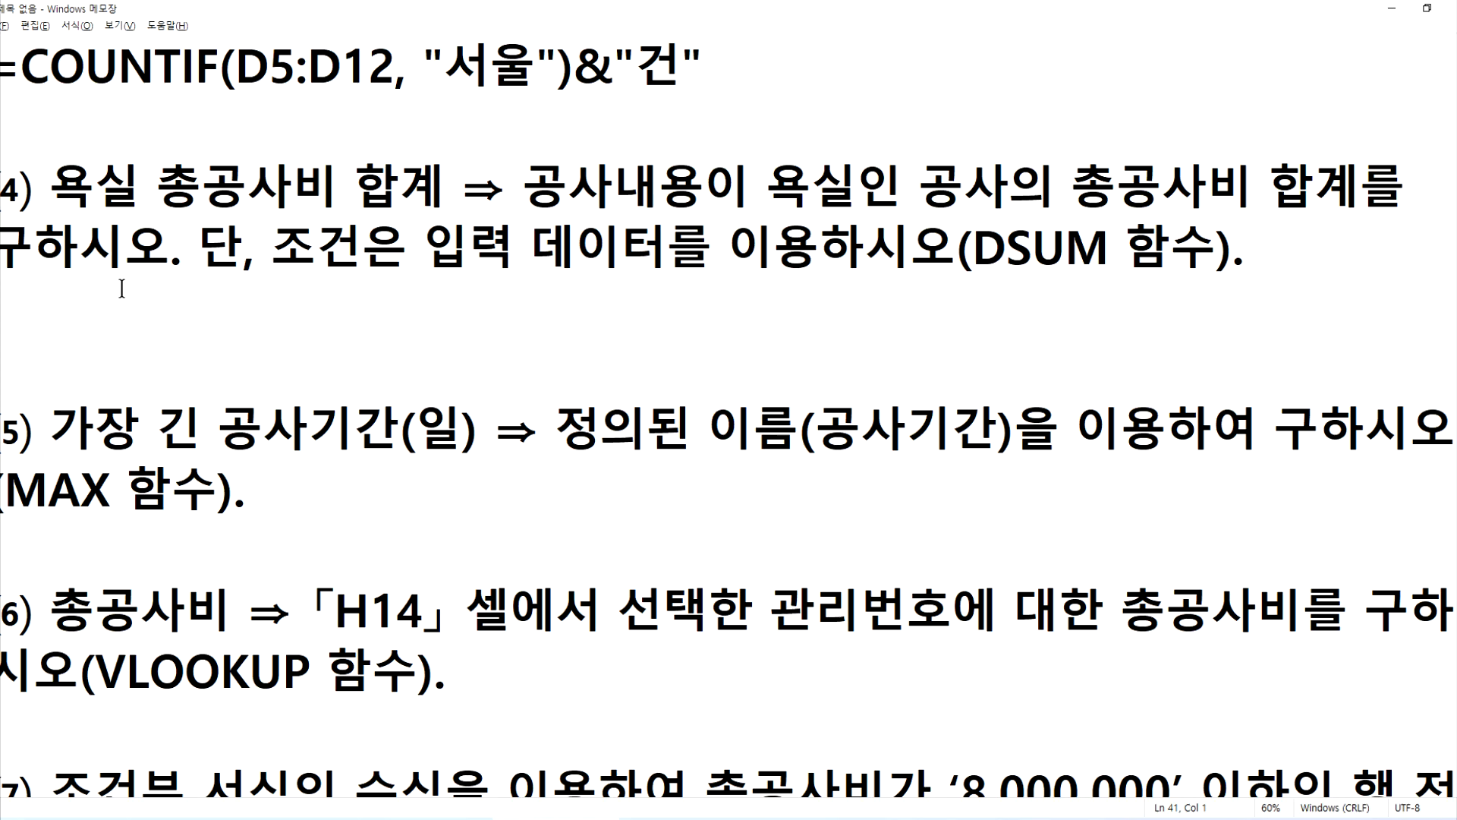
pyautogui.hotkey('alt', 'Tab')
pyautogui.click(561, 673)
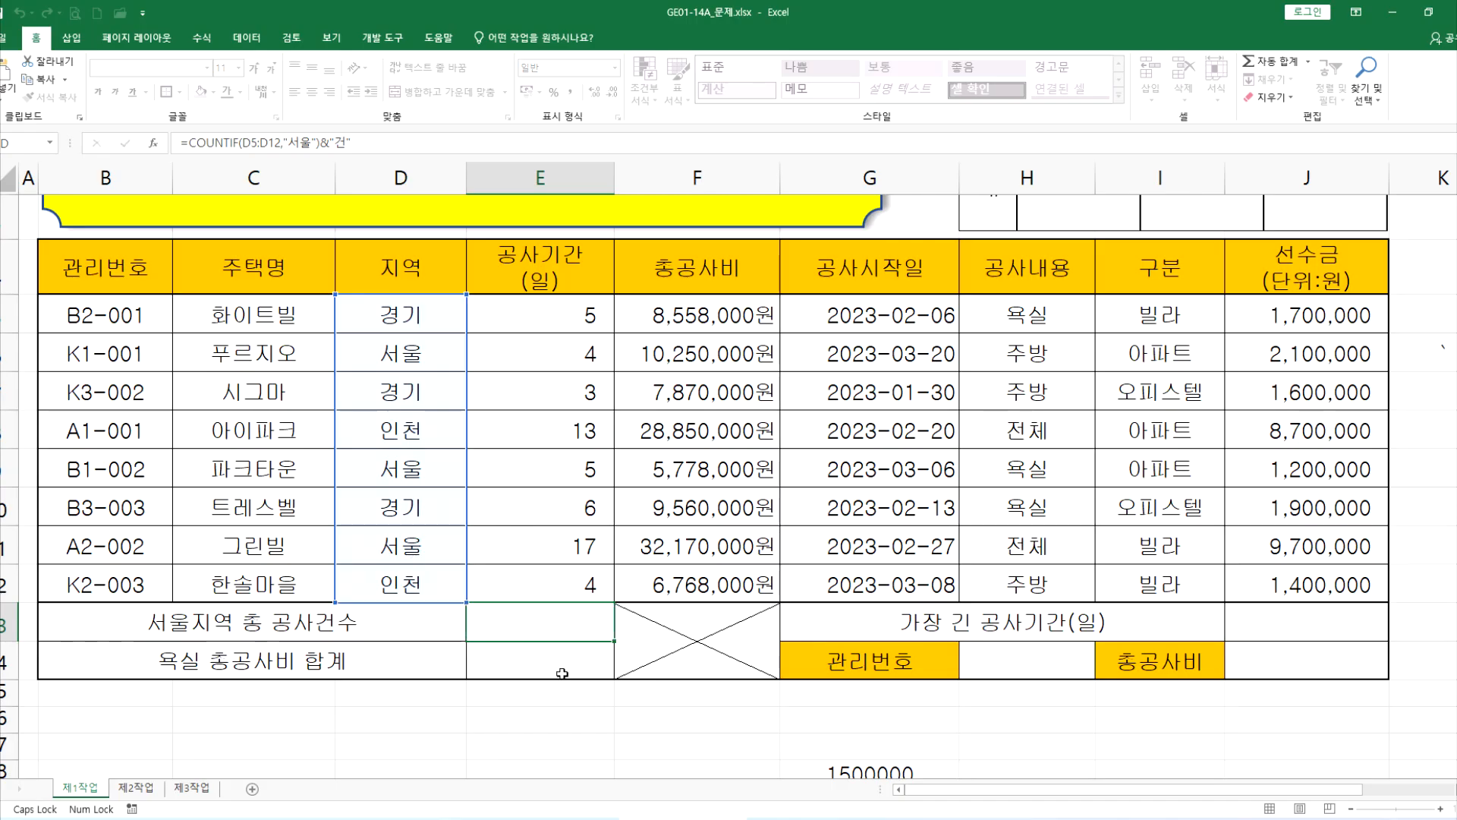
pyautogui.click(561, 673)
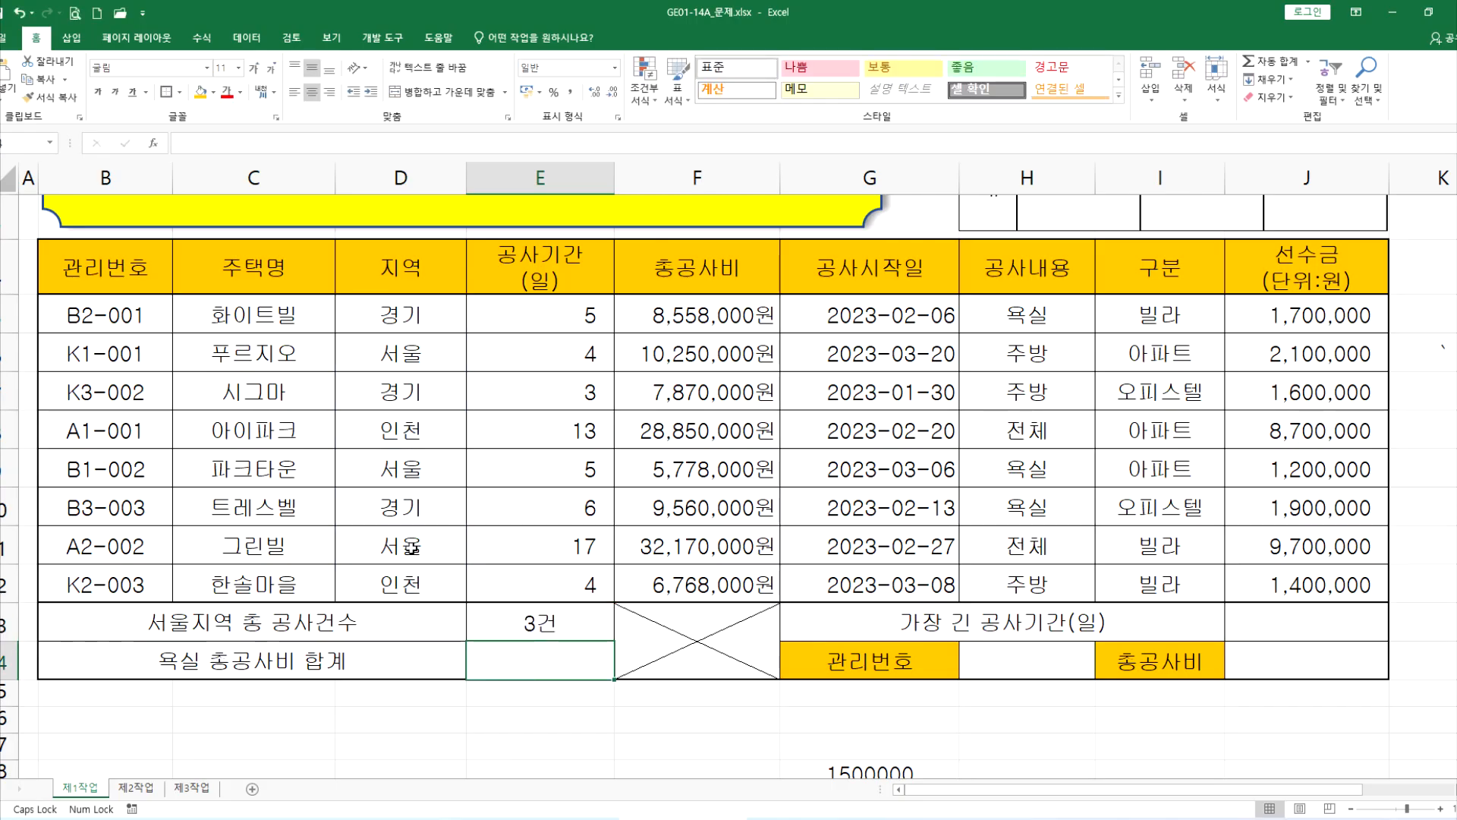
# Highlight the 욕실 cells H5, H9 and H10 in the 공사내용 column, and the DSUM function name in Notepad's question 4.
pyautogui.click(1028, 312)
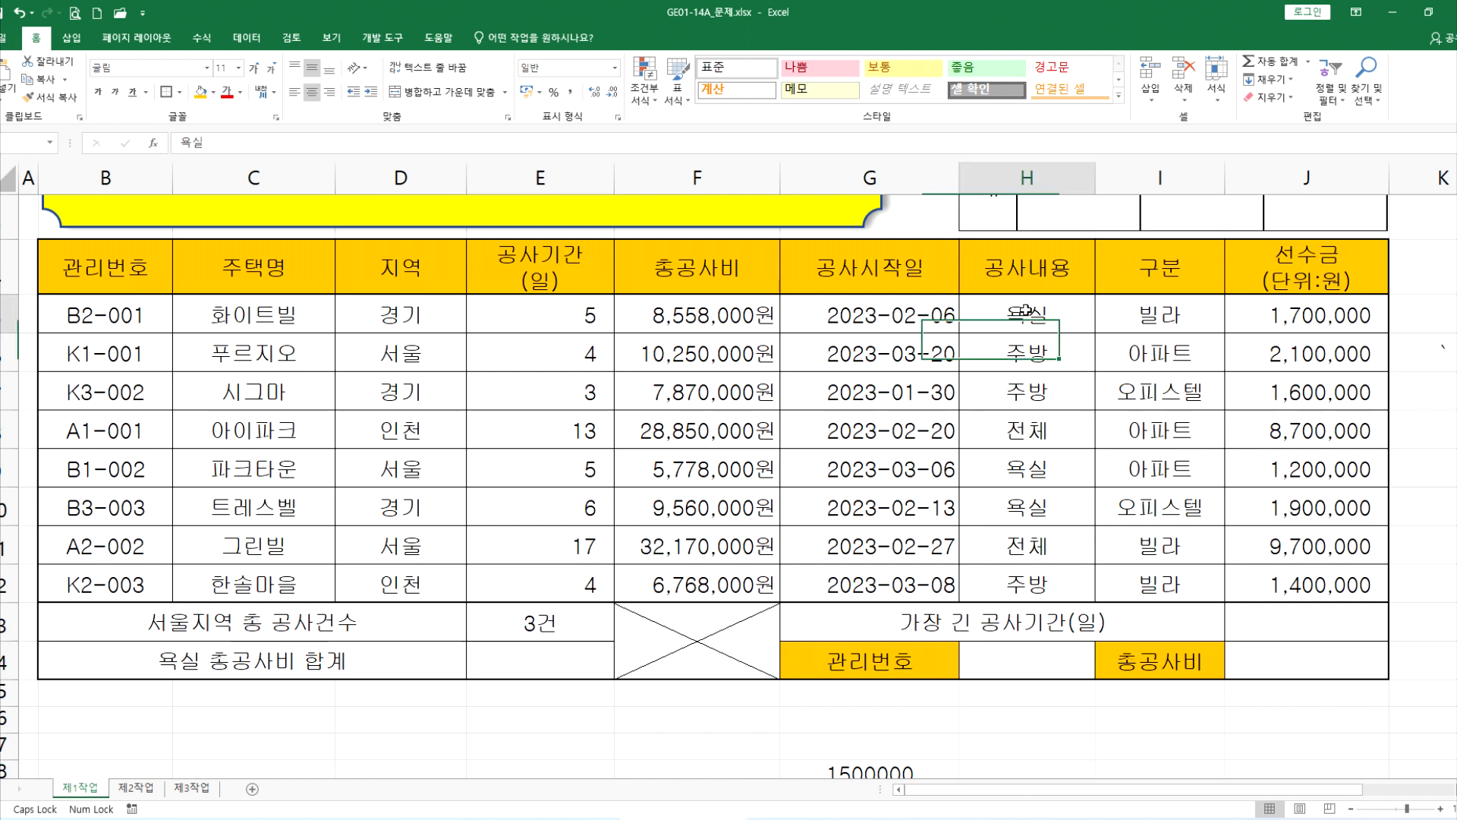
pyautogui.keyDown('ctrl'); pyautogui.click(1028, 484); pyautogui.keyUp('ctrl')
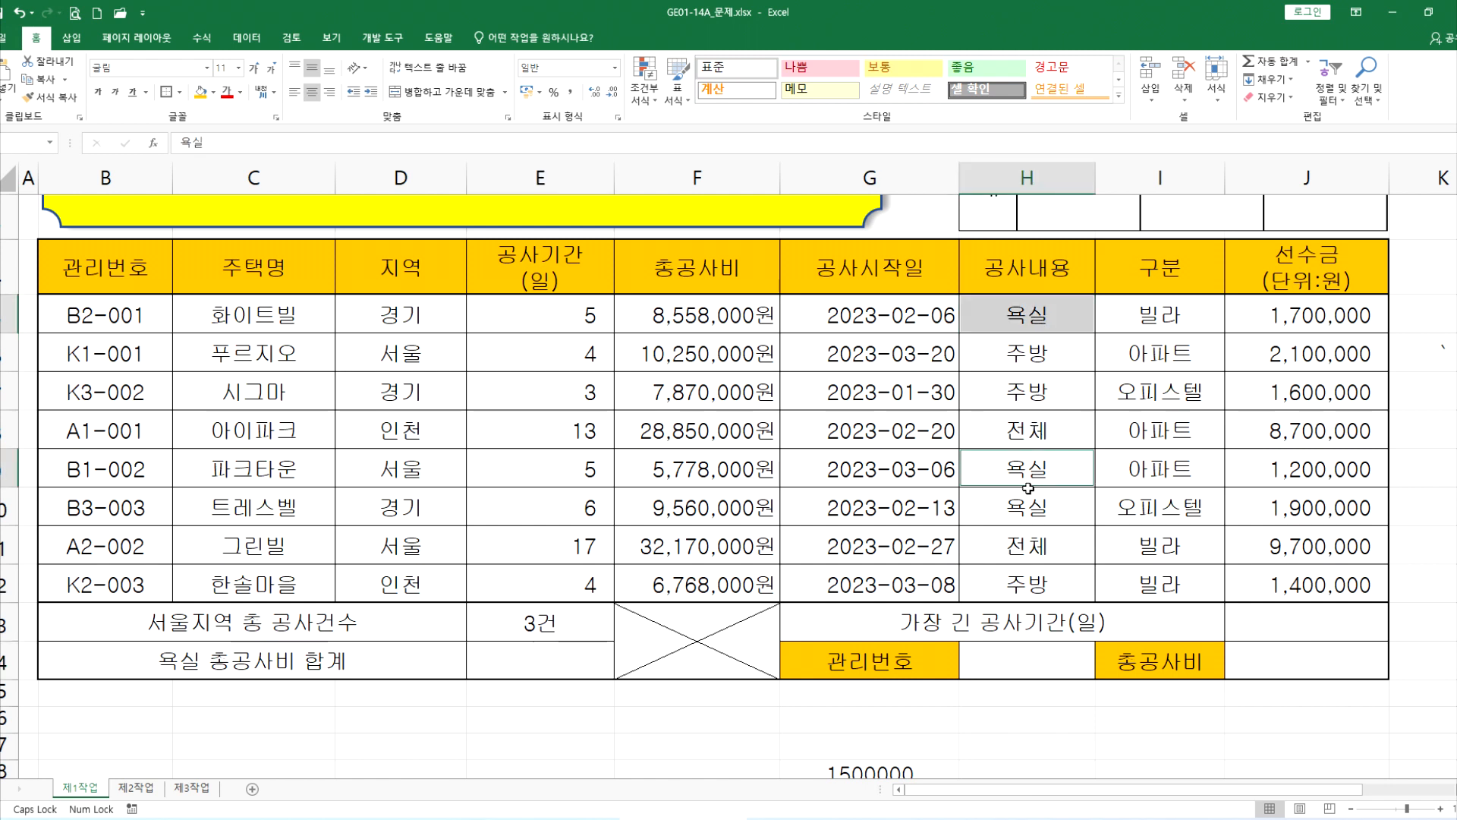
pyautogui.keyDown('ctrl'); pyautogui.click(1033, 514); pyautogui.keyUp('ctrl')
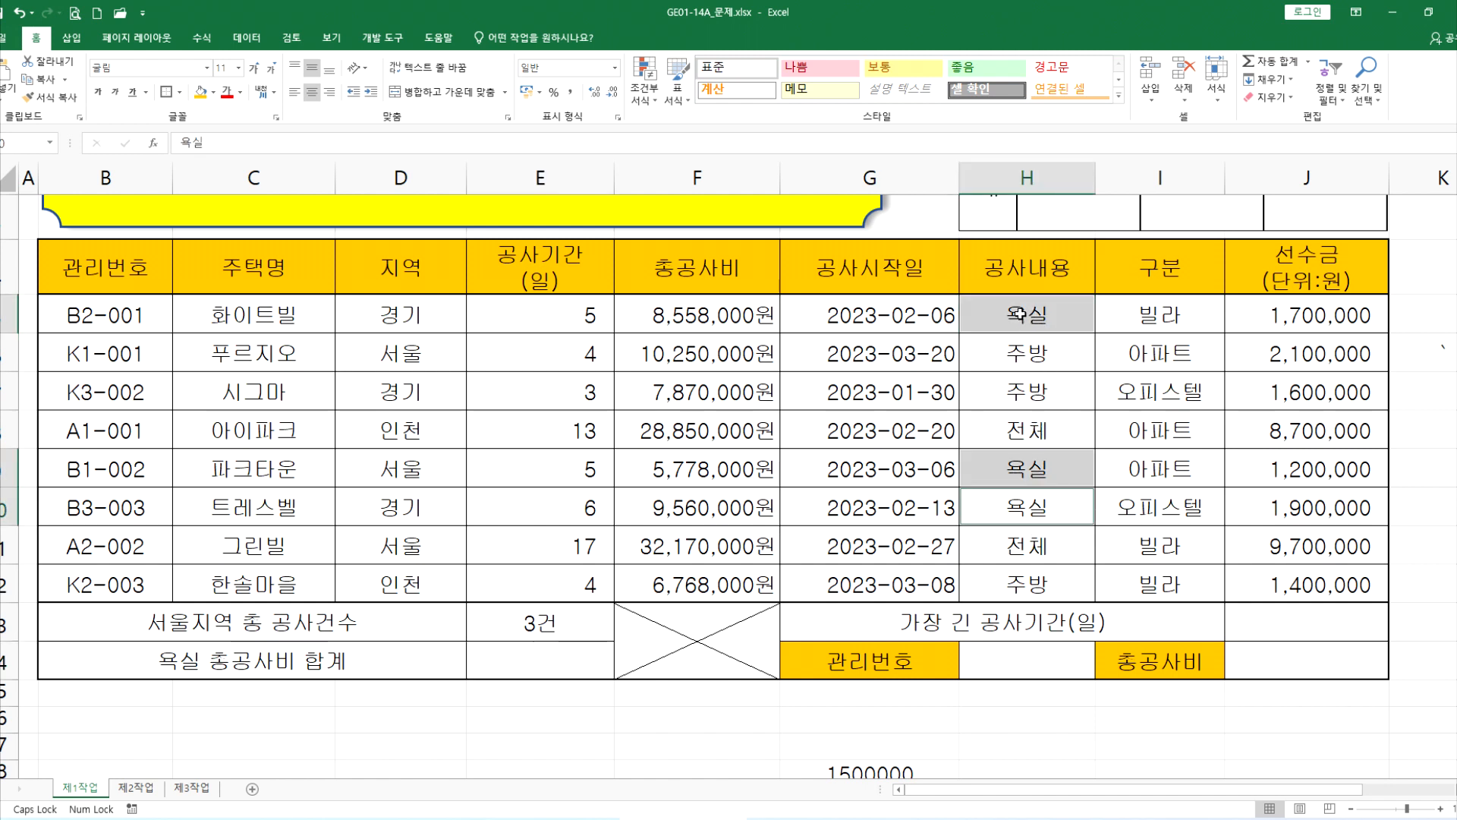
pyautogui.hotkey('alt', 'Tab')
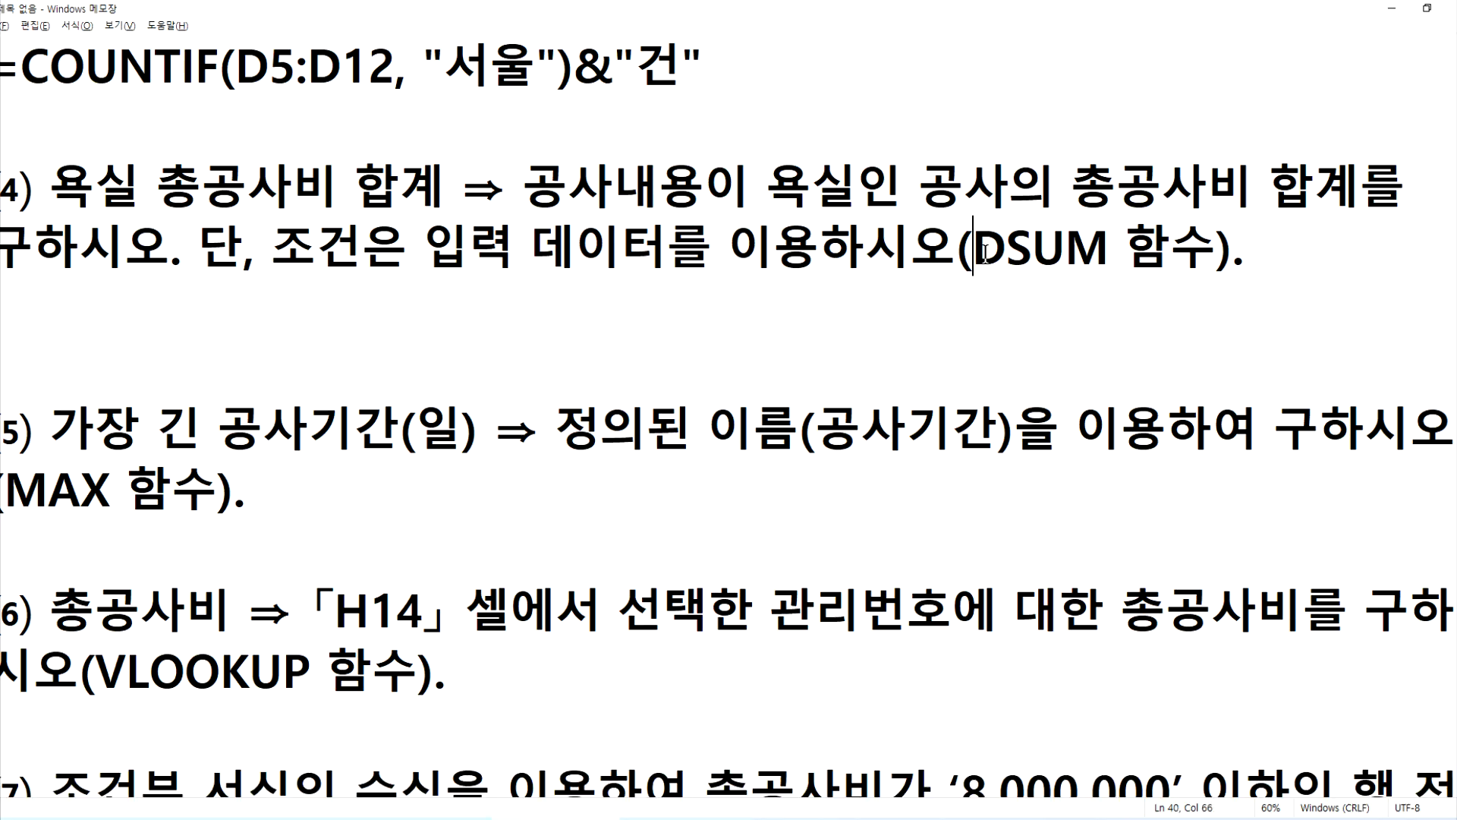
pyautogui.moveTo(973, 260); pyautogui.dragTo(1100, 250)
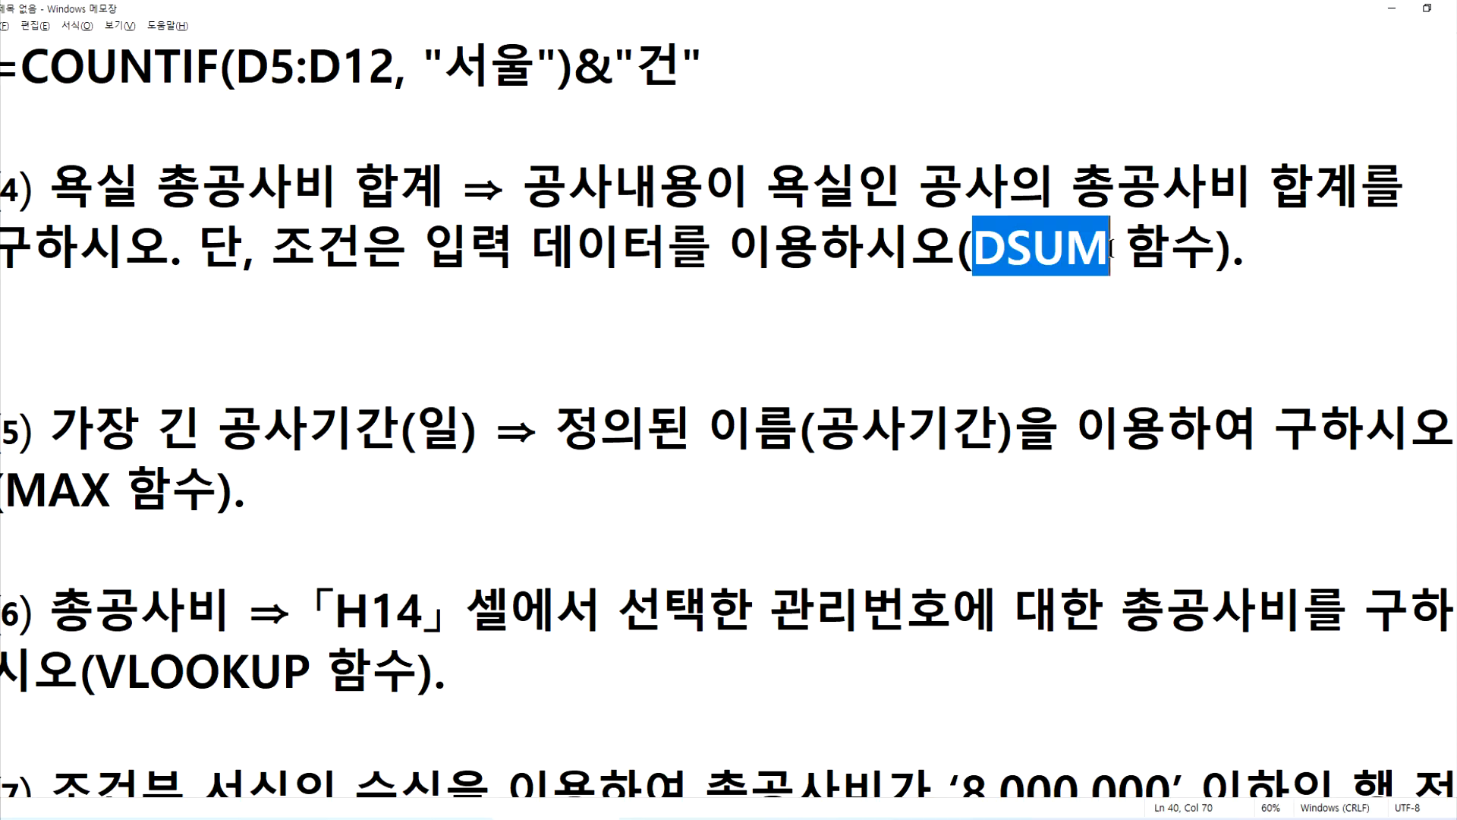
# Examine candidate DSUM database ranges in the table, including B4:H12 and B4:J12, and recheck question 4 in Notepad.
pyautogui.hotkey('alt', 'Tab')
pyautogui.click(100, 266)
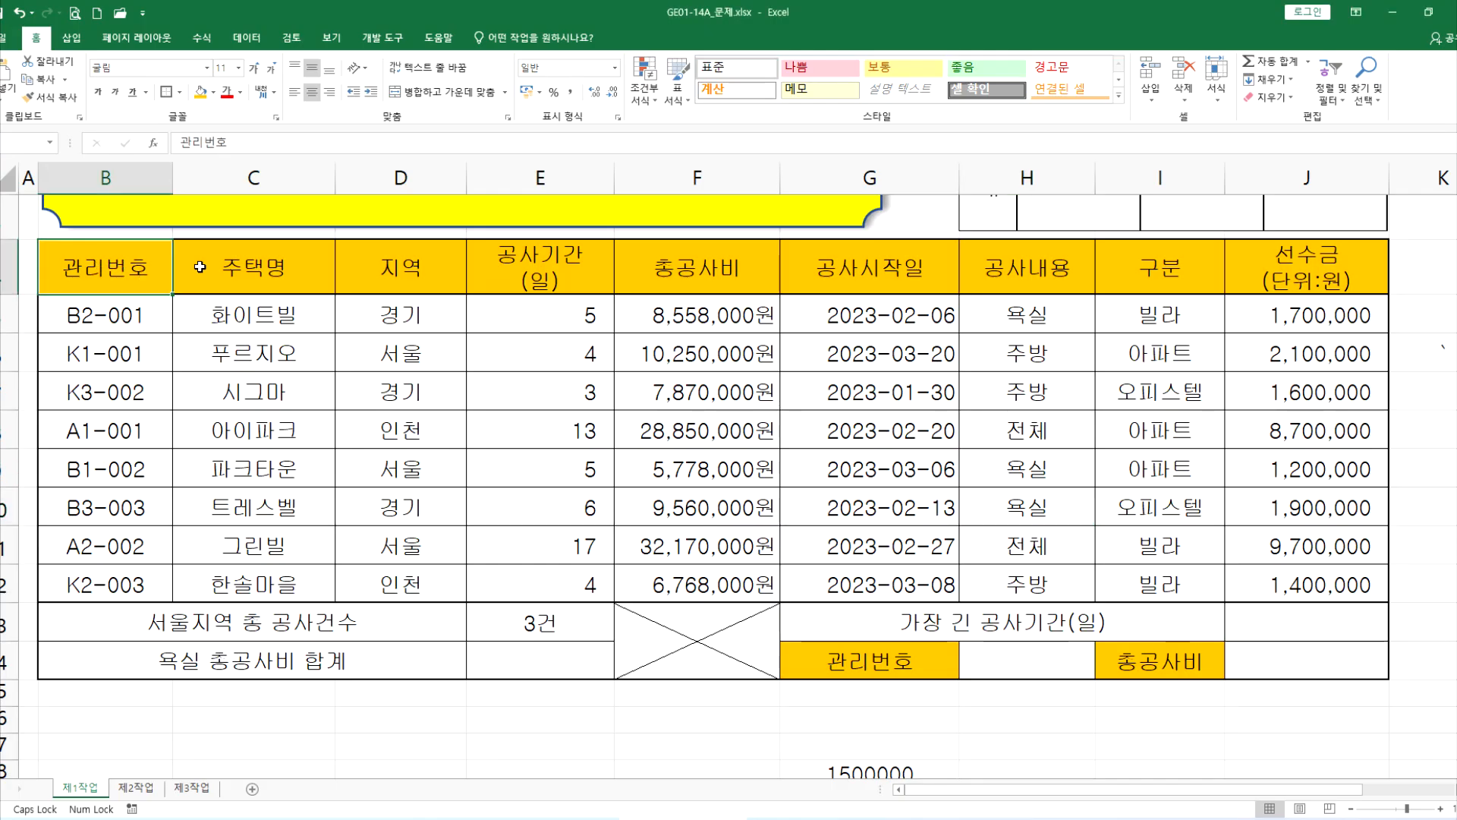
pyautogui.moveTo(200, 267)
pyautogui.mouseDown()
pyautogui.moveTo(941, 275)
pyautogui.moveTo(1078, 322)
pyautogui.moveTo(1081, 585)
pyautogui.mouseUp()
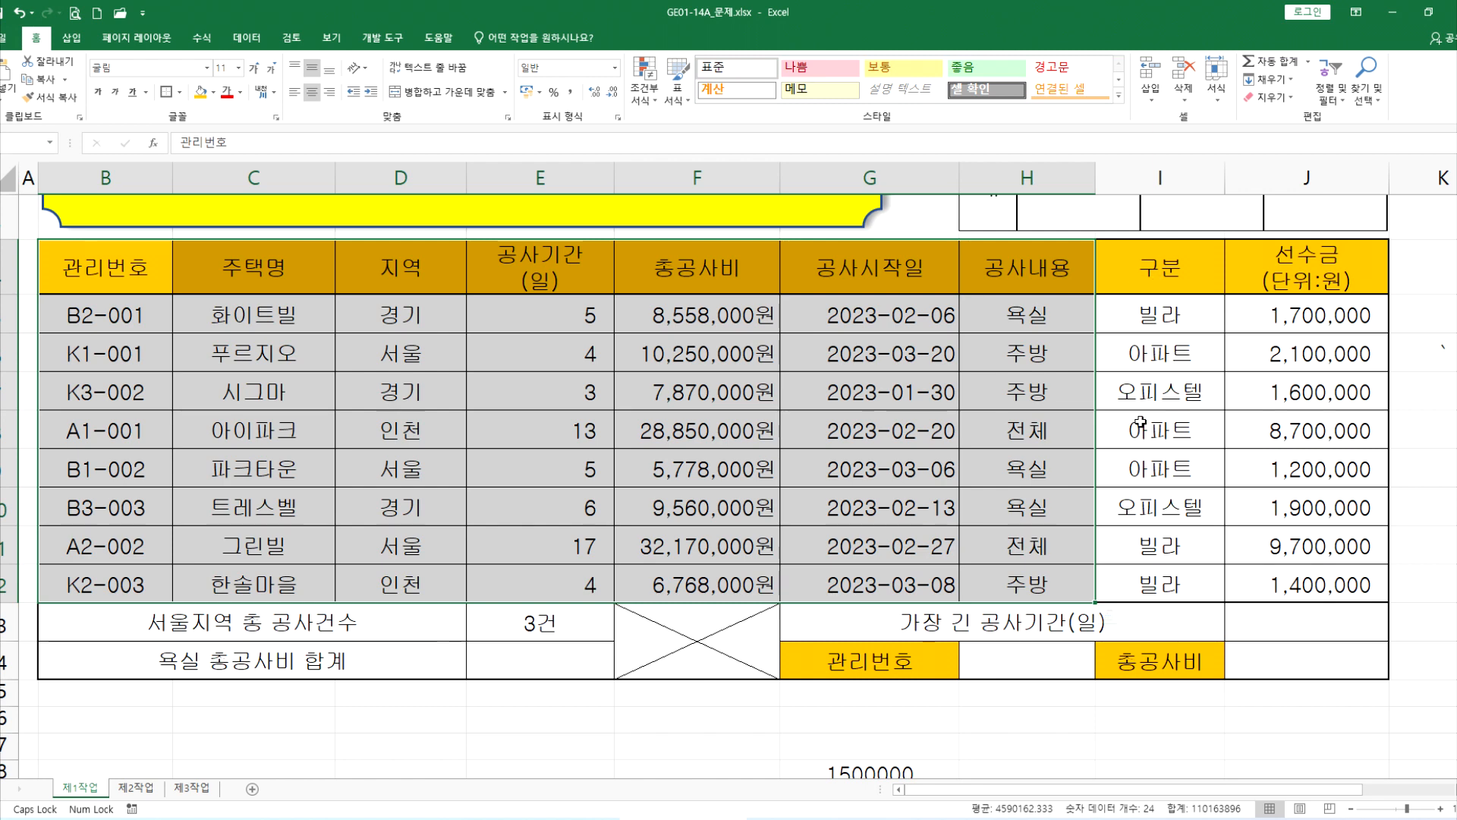
pyautogui.moveTo(1192, 427); pyautogui.dragTo(1294, 584)
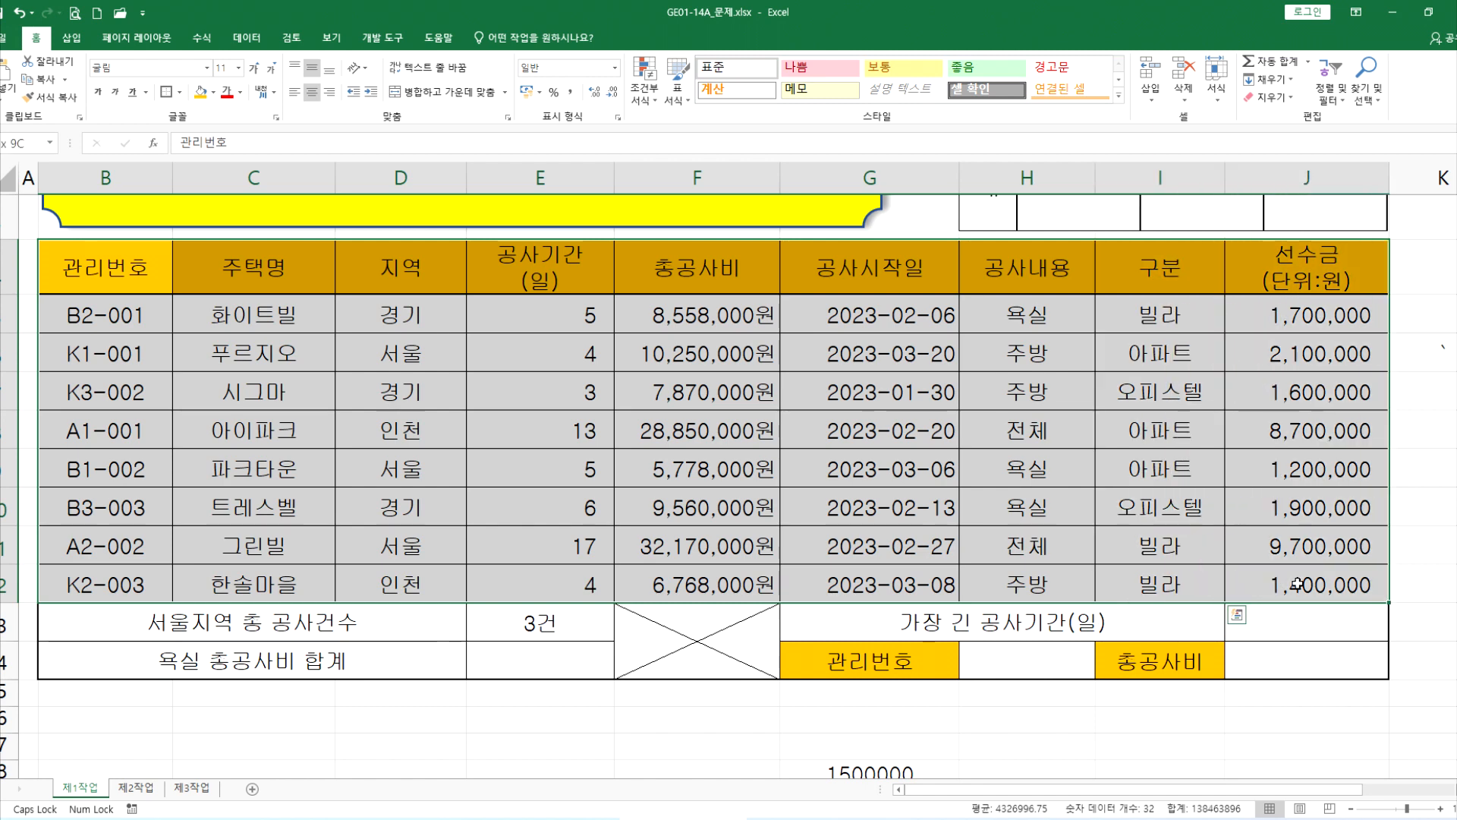
pyautogui.moveTo(1163, 267); pyautogui.dragTo(1325, 572)
pyautogui.moveTo(98, 269); pyautogui.dragTo(1001, 581)
pyautogui.hotkey('alt', 'Tab')
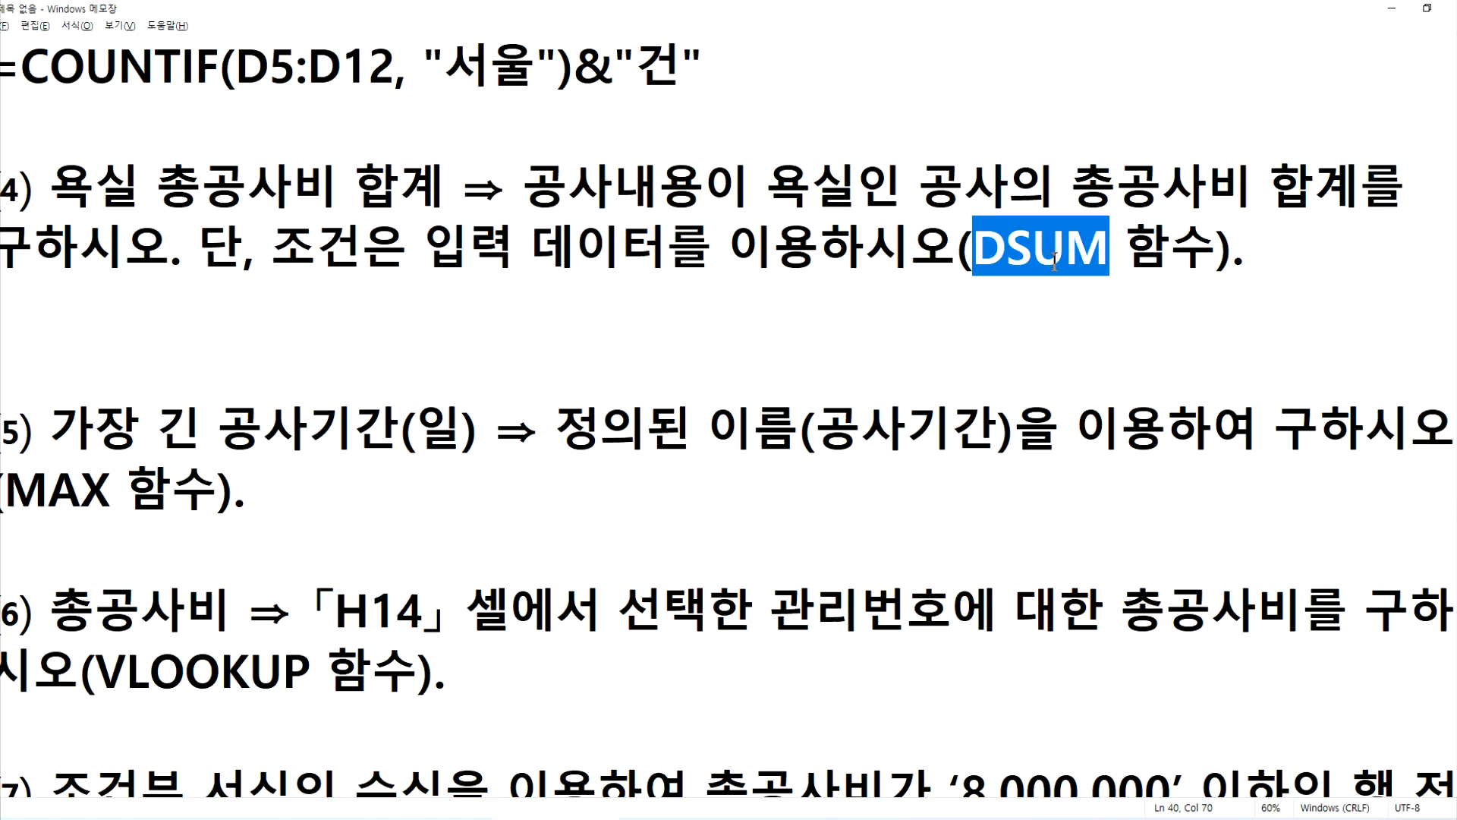
# Examine the DSUM arguments in the table: condition cells H4:H5, the 총공사비 header and database range B4:H12.
pyautogui.hotkey('alt', 'Tab')
pyautogui.moveTo(1000, 269); pyautogui.dragTo(1000, 312)
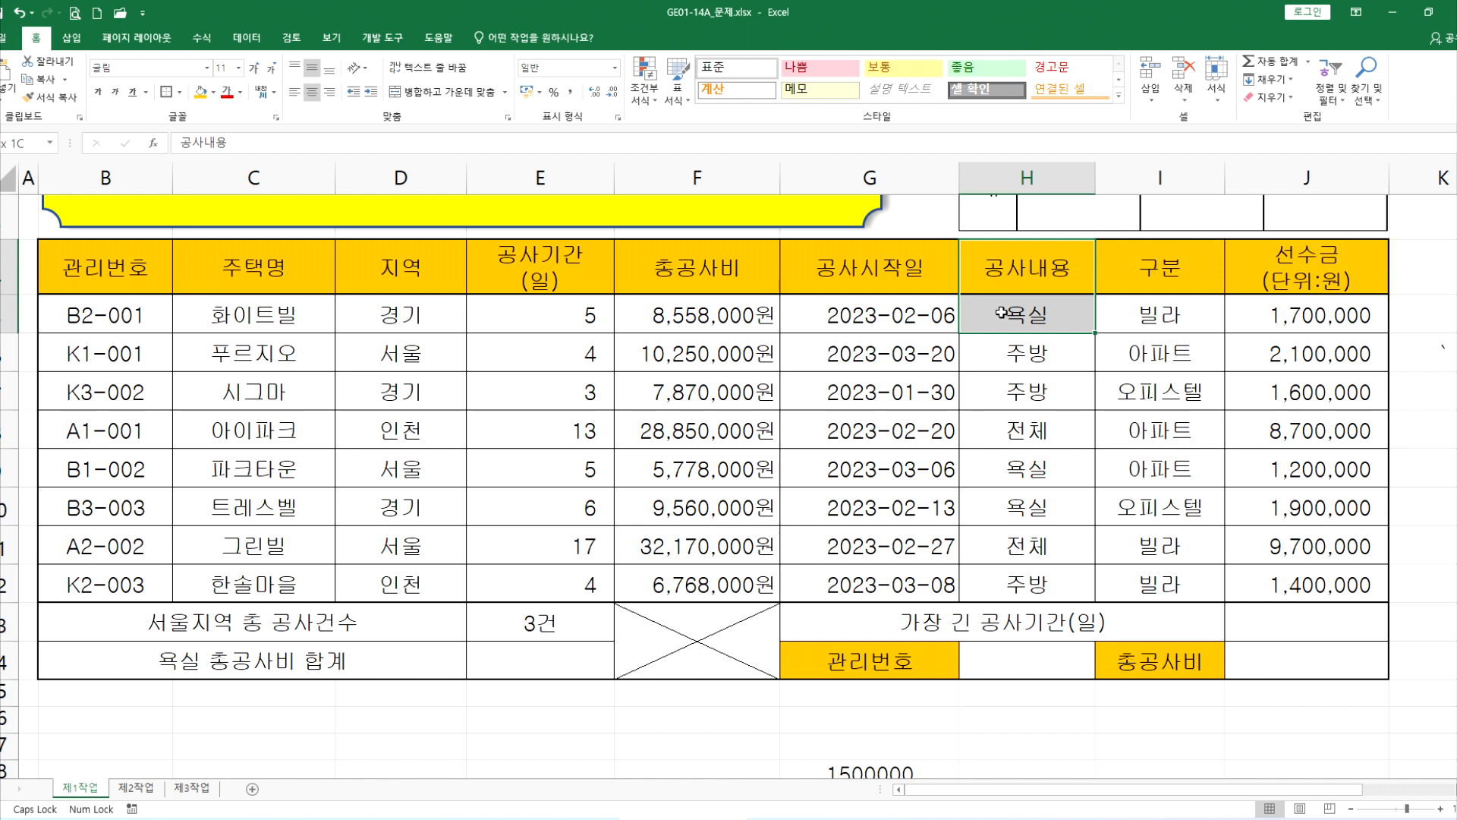
pyautogui.moveTo(1000, 312); pyautogui.dragTo(1000, 313)
pyautogui.click(664, 270)
pyautogui.moveTo(839, 272); pyautogui.dragTo(1033, 585)
pyautogui.click(116, 277)
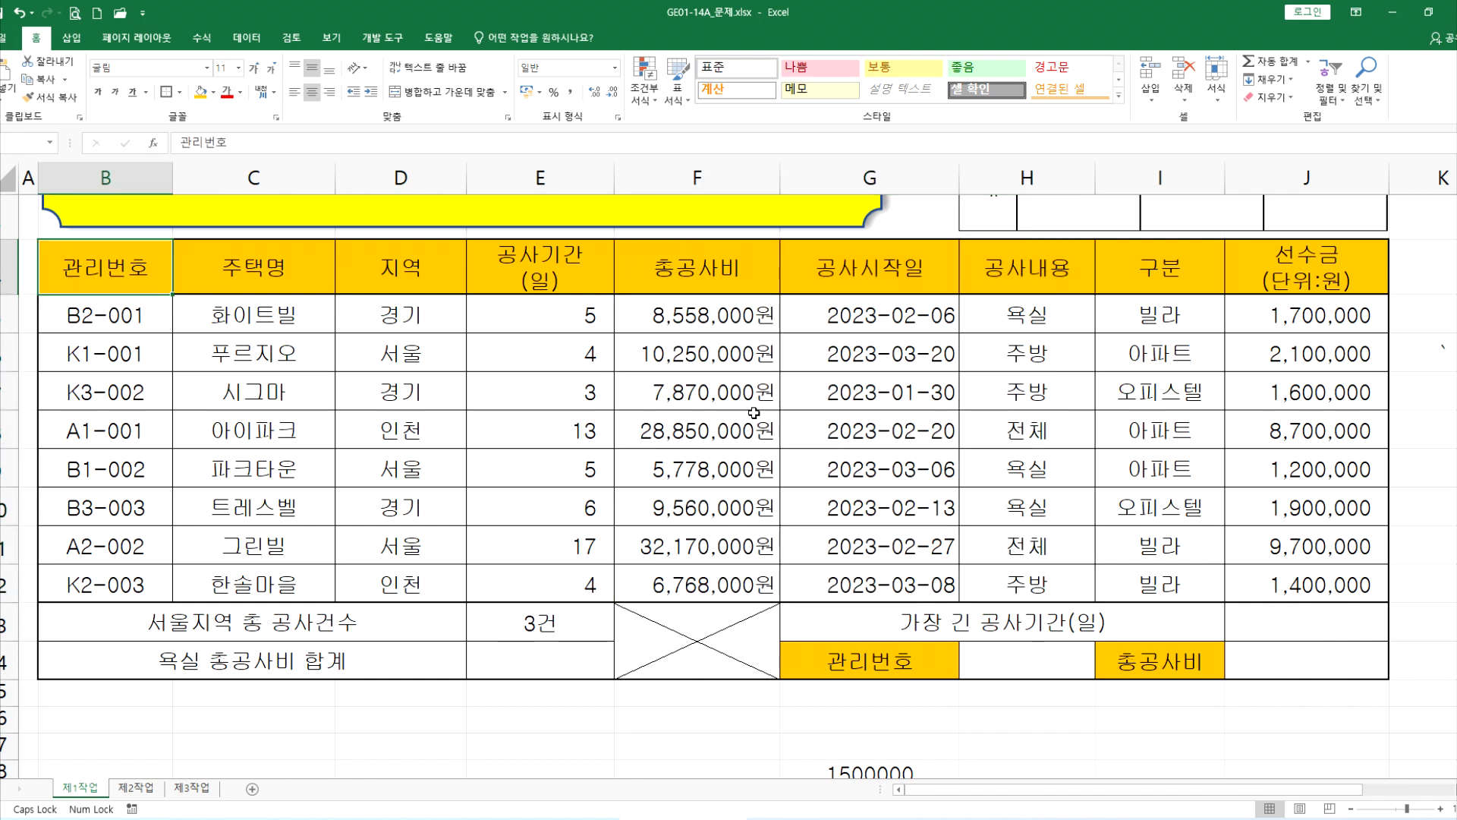
pyautogui.keyDown('shift'); pyautogui.click(1033, 584); pyautogui.keyUp('shift')
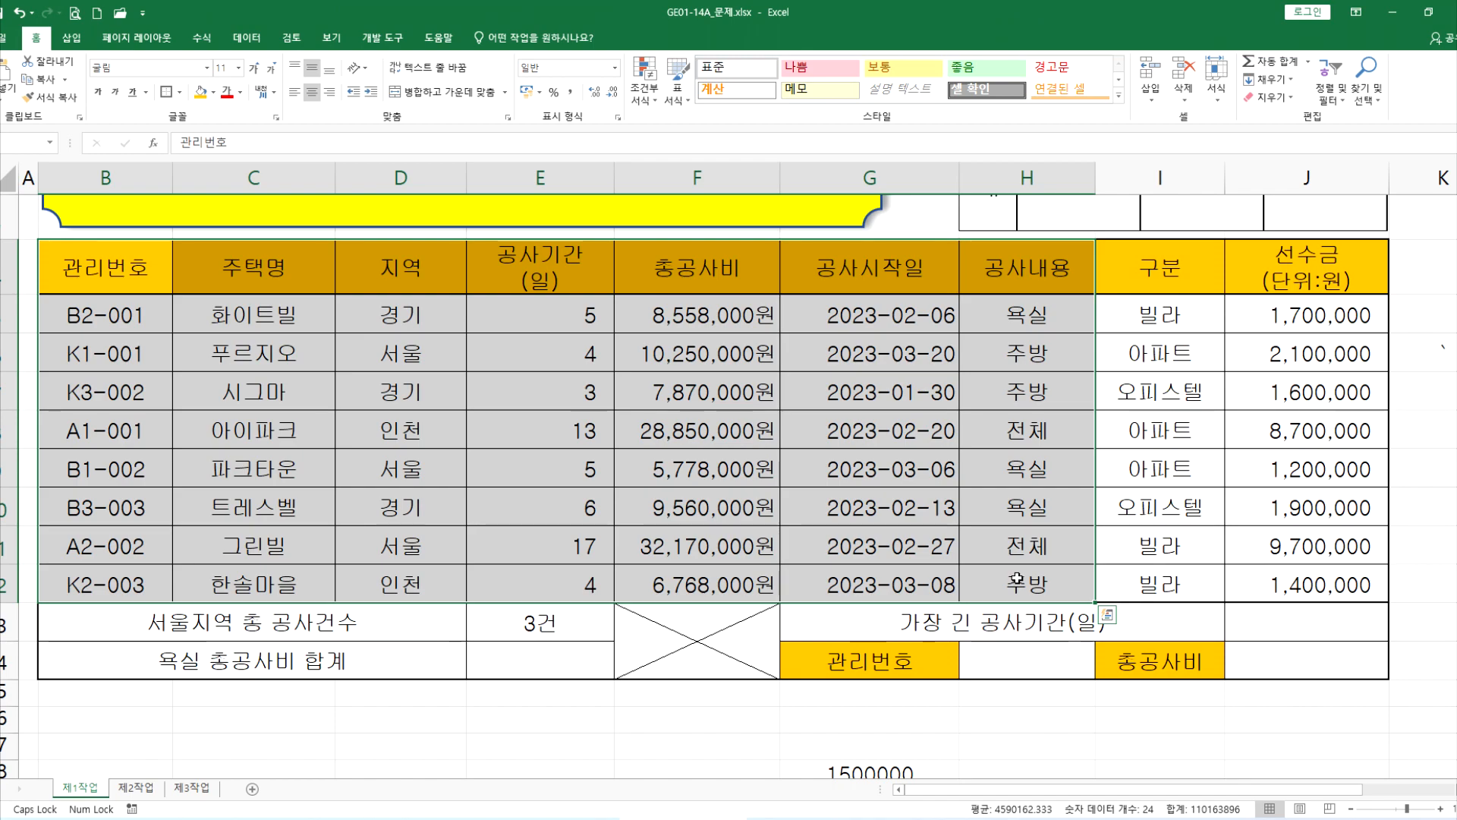
# Recheck question 4 in Notepad, and examine range F4:H12, the 총공사비 header and the B4:C4 headers in the Excel table.
pyautogui.hotkey('alt', 'Tab')
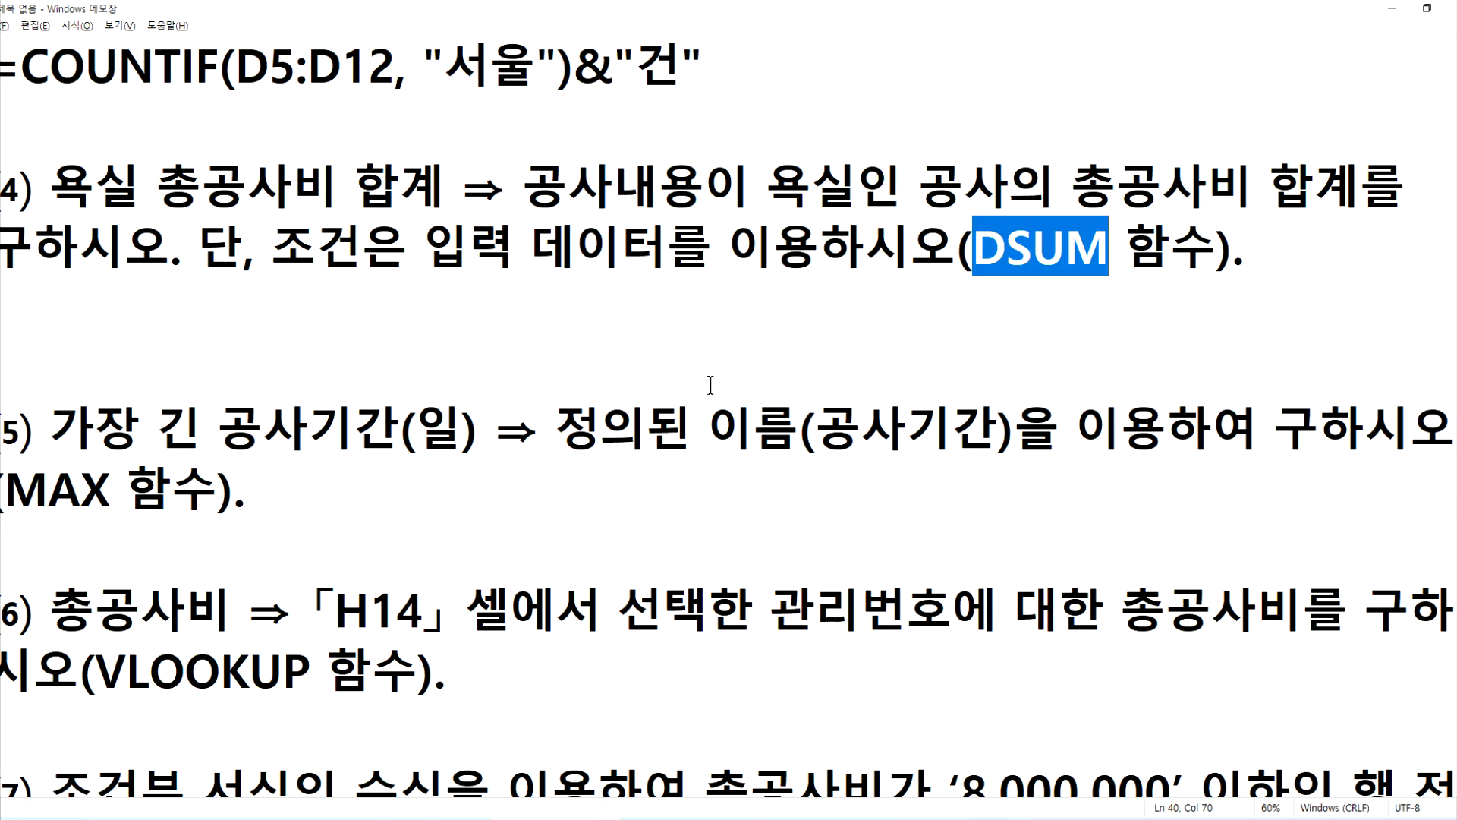
pyautogui.hotkey('alt', 'Tab')
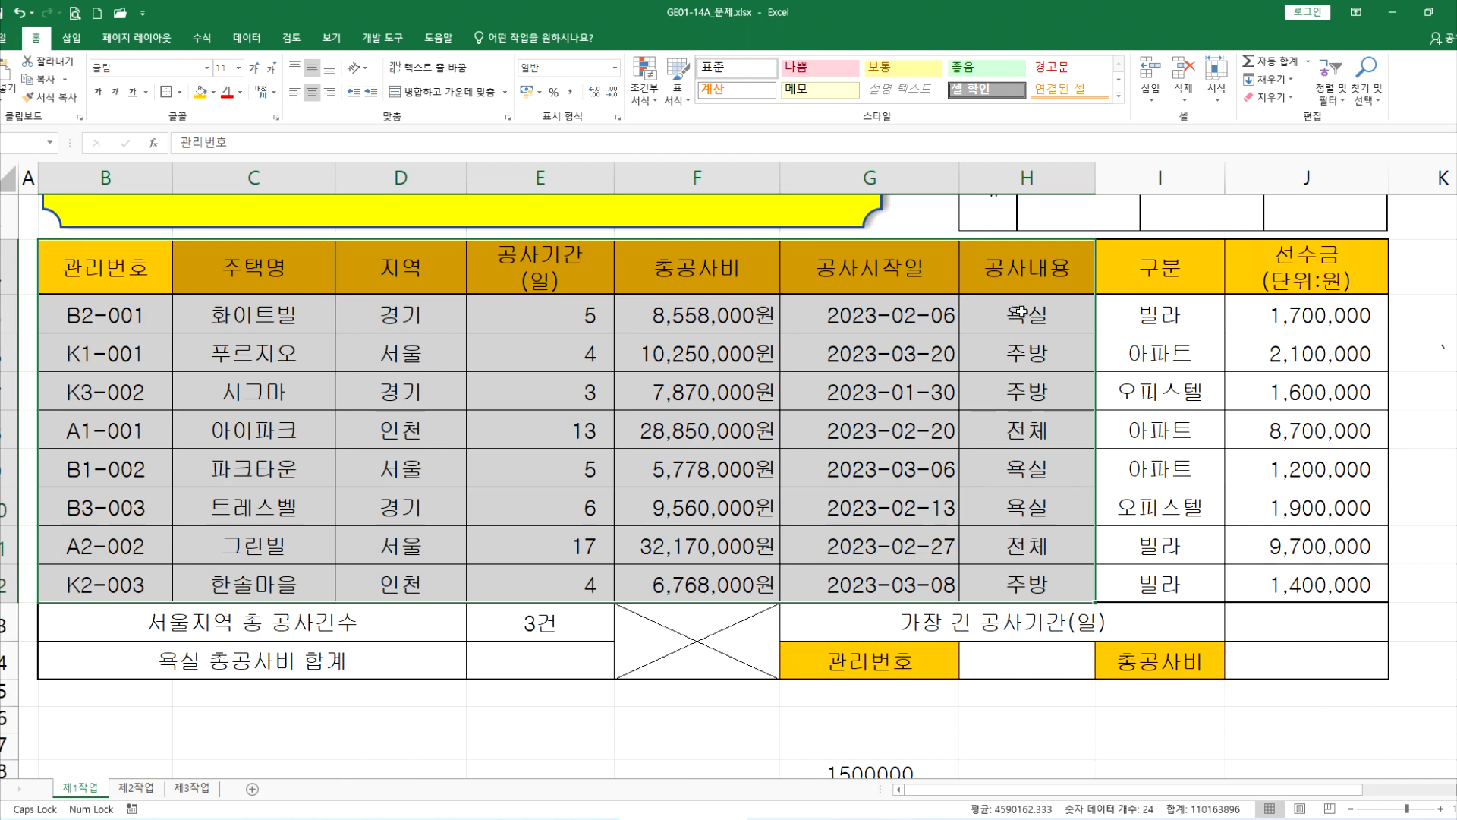
pyautogui.click(701, 262)
pyautogui.moveTo(701, 262)
pyautogui.mouseDown()
pyautogui.moveTo(1009, 507)
pyautogui.moveTo(1017, 580)
pyautogui.mouseUp()
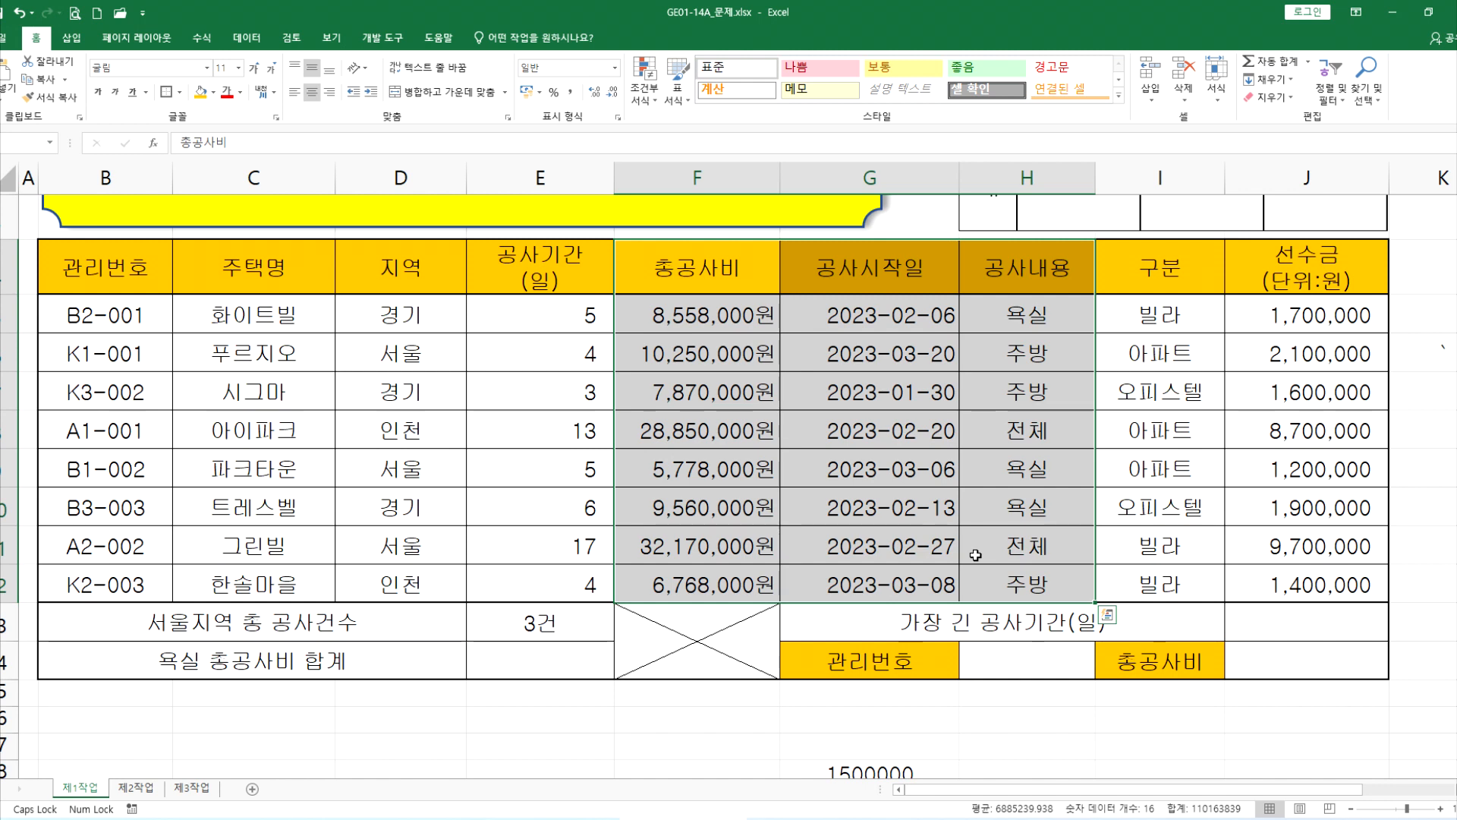
pyautogui.click(700, 267)
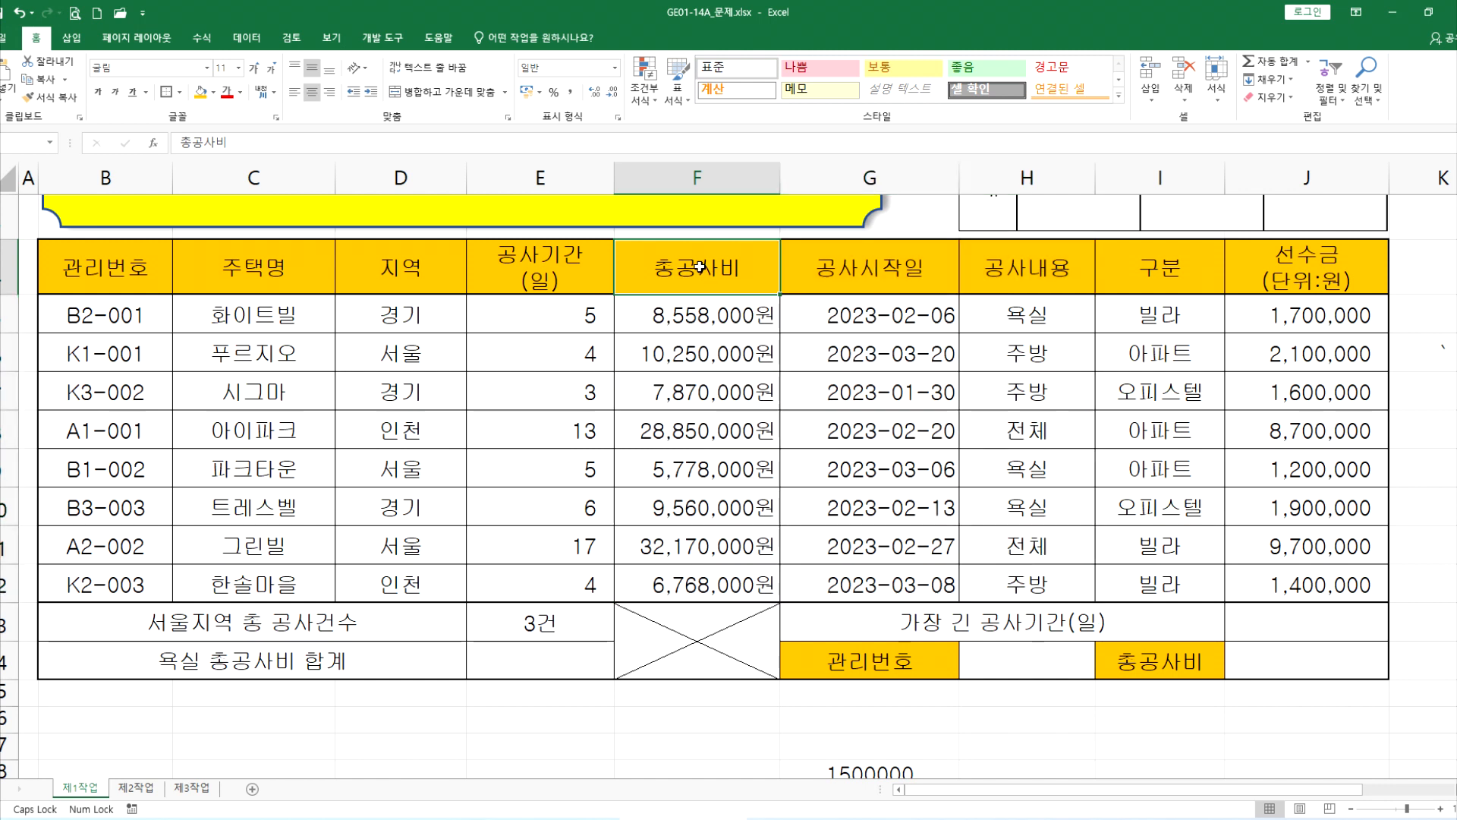
pyautogui.moveTo(122, 266); pyautogui.dragTo(292, 267)
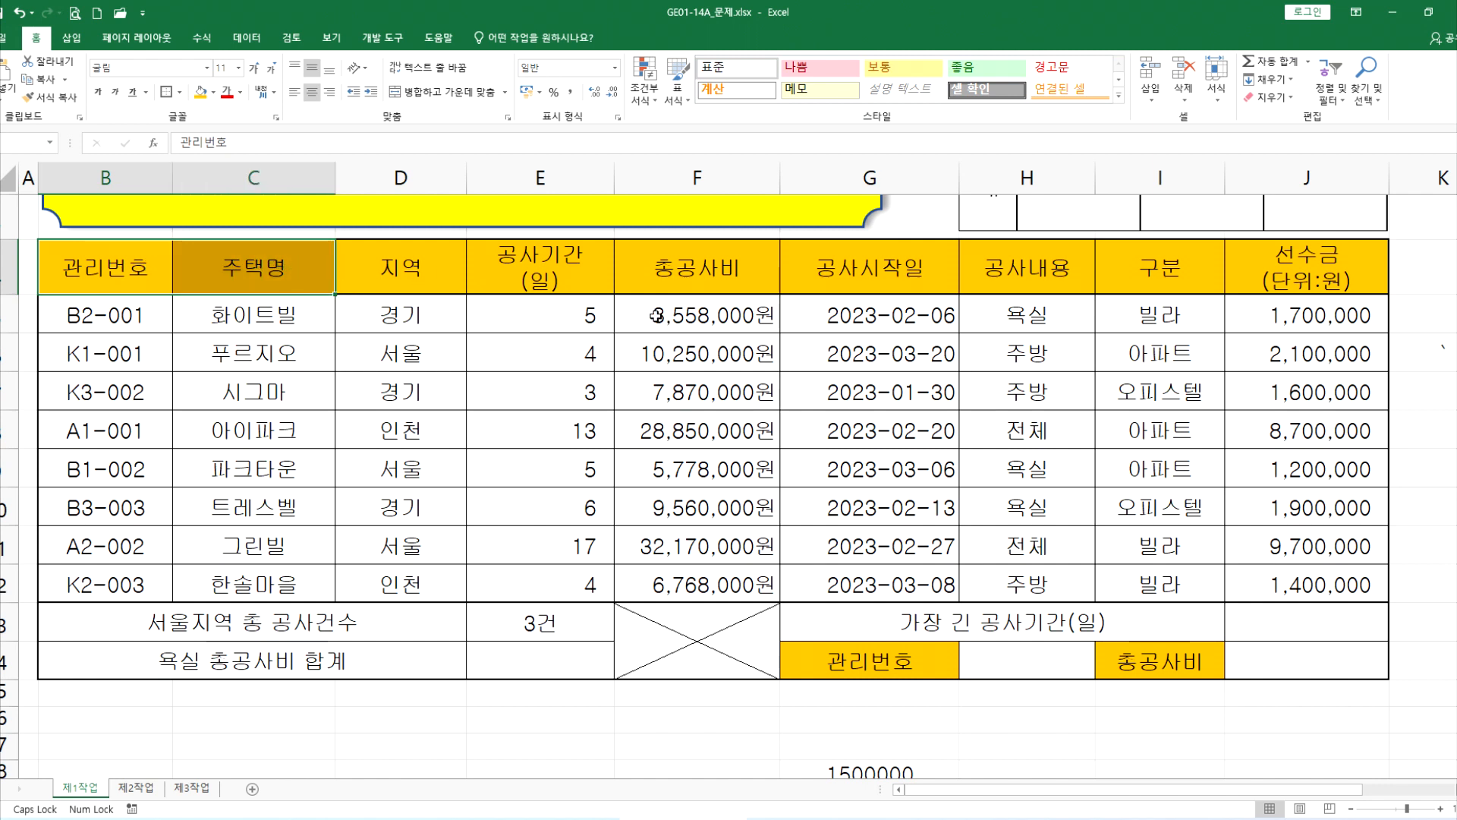
# Examine the 총공사비, 지역, 공사기간 and 공사내용 columns and the candidate database range B4:H12.
pyautogui.moveTo(692, 311); pyautogui.dragTo(699, 578)
pyautogui.moveTo(419, 311); pyautogui.dragTo(418, 574)
pyautogui.moveTo(547, 318); pyautogui.dragTo(540, 547)
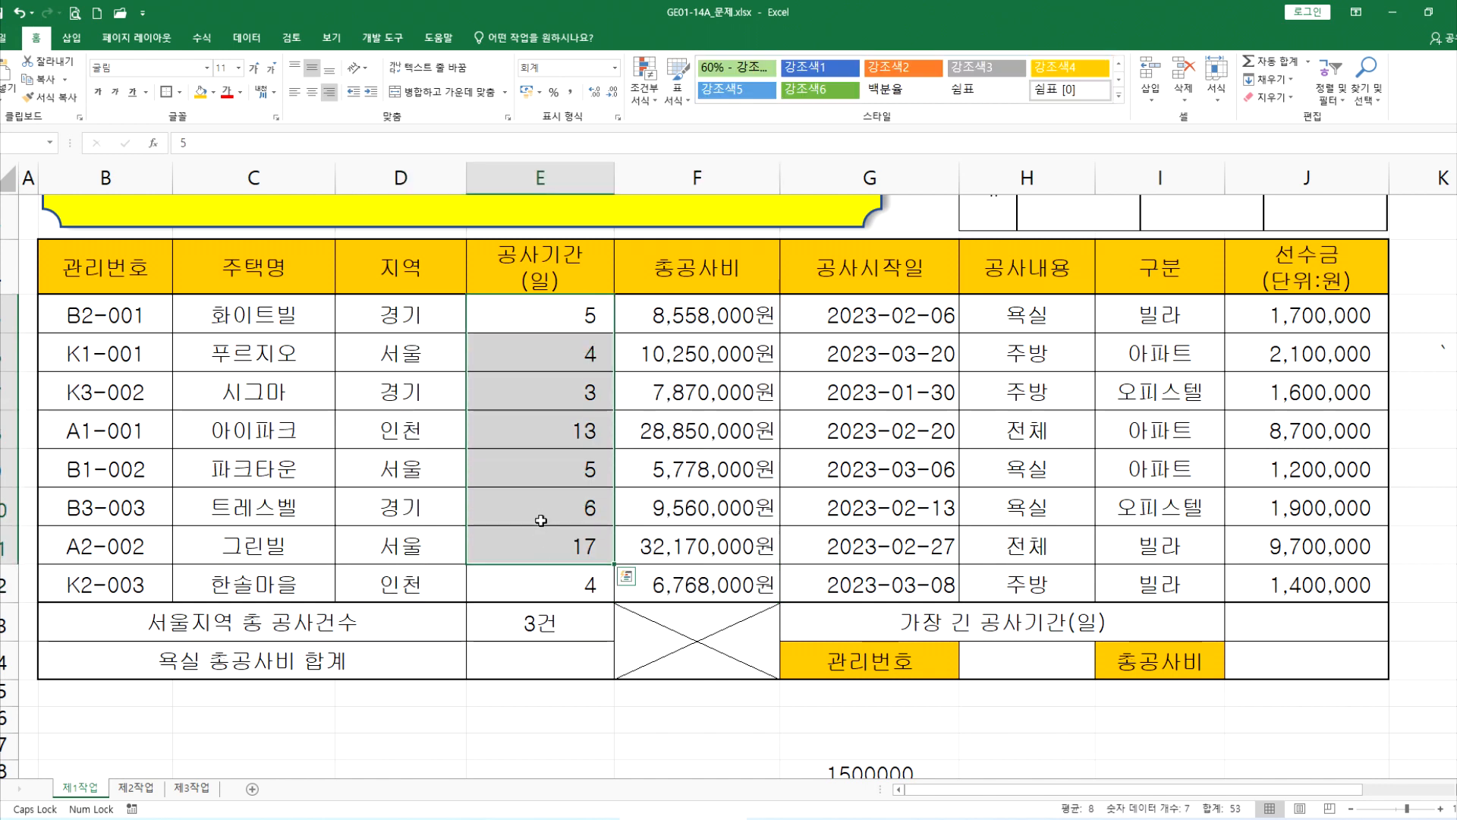
pyautogui.click(1150, 312)
pyautogui.moveTo(1040, 312); pyautogui.dragTo(1044, 577)
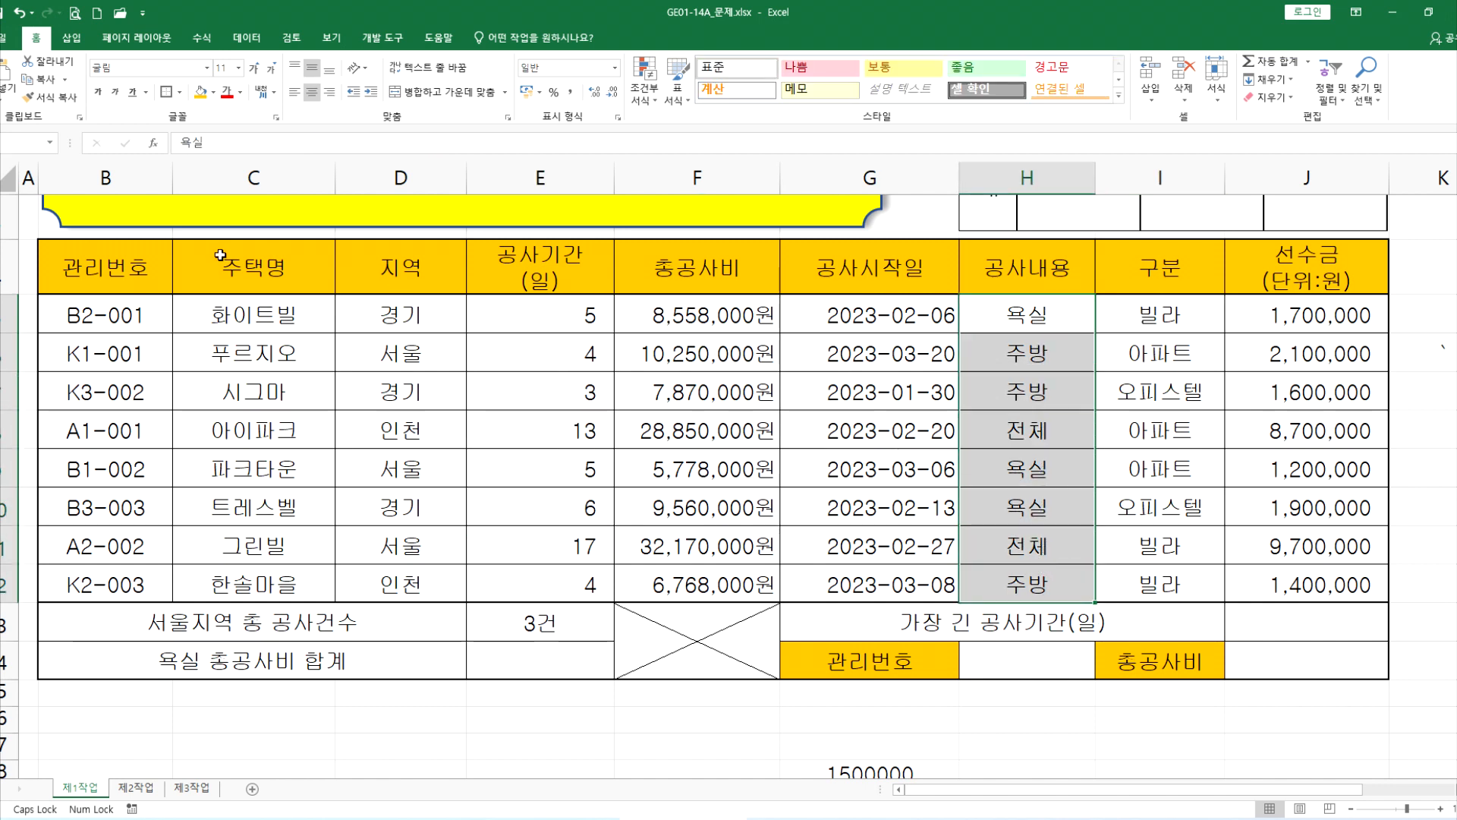
pyautogui.click(94, 265)
pyautogui.moveTo(94, 265); pyautogui.dragTo(1006, 578)
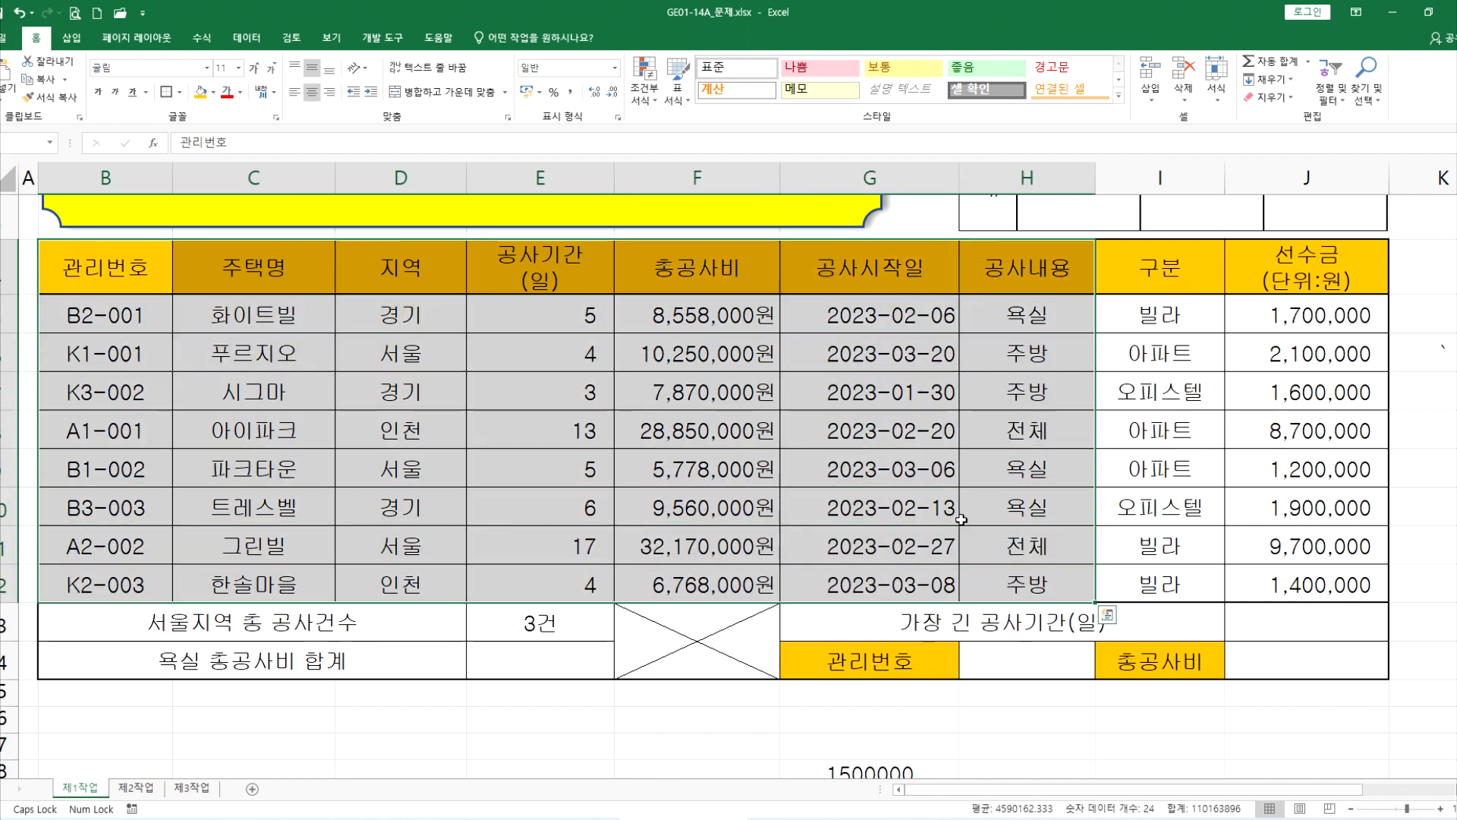
# Start a DSUM formula in E14 with F4:H12 as the database and the 총공사비 header F4 as the field.
pyautogui.click(539, 668)
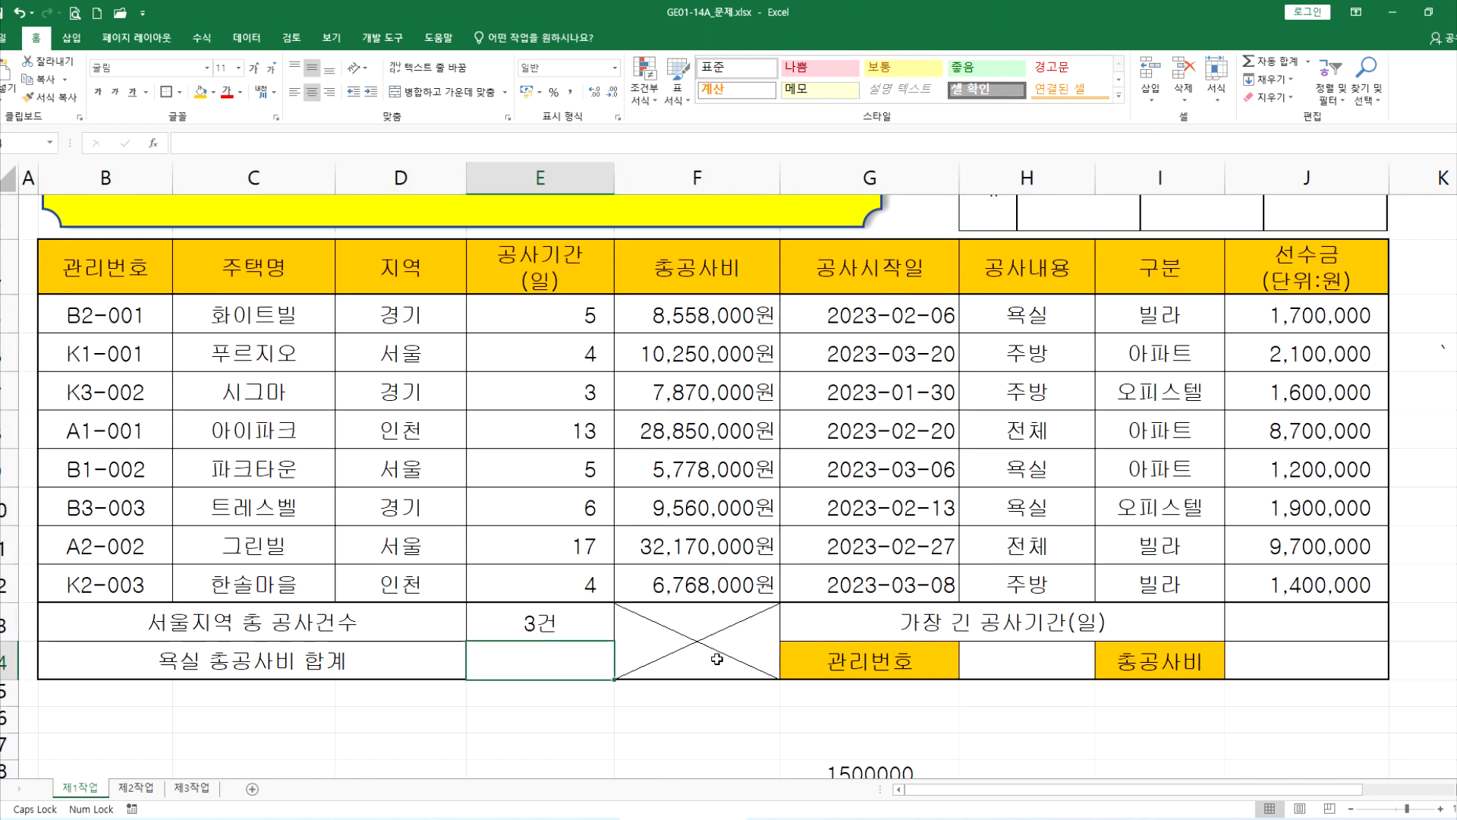
pyautogui.write('=ㅇㄴ')
pyautogui.press('BackSpace')
pyautogui.press('BackSpace')
pyautogui.write('DSUM(')
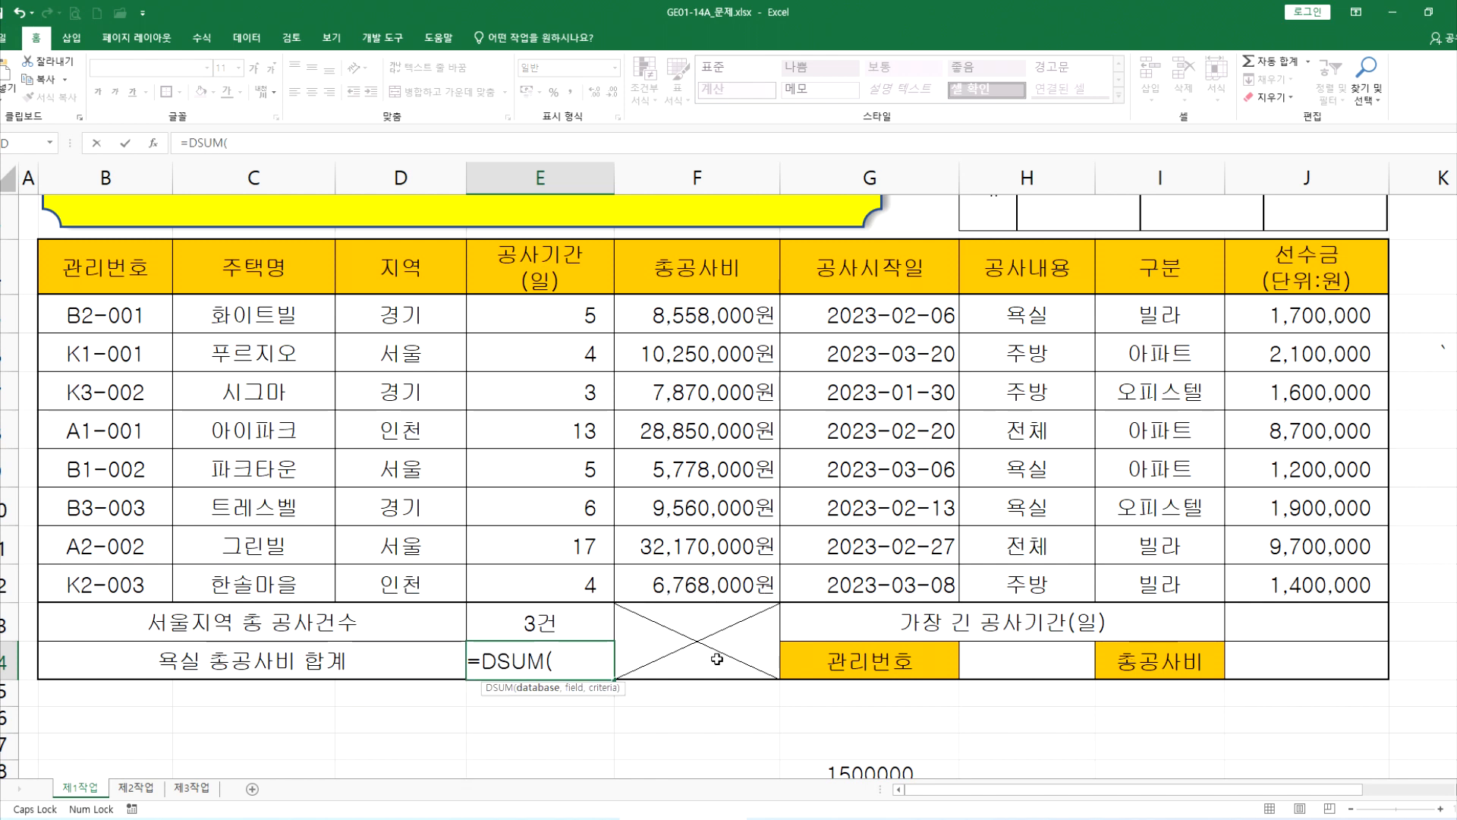
pyautogui.moveTo(102, 273); pyautogui.dragTo(1032, 576)
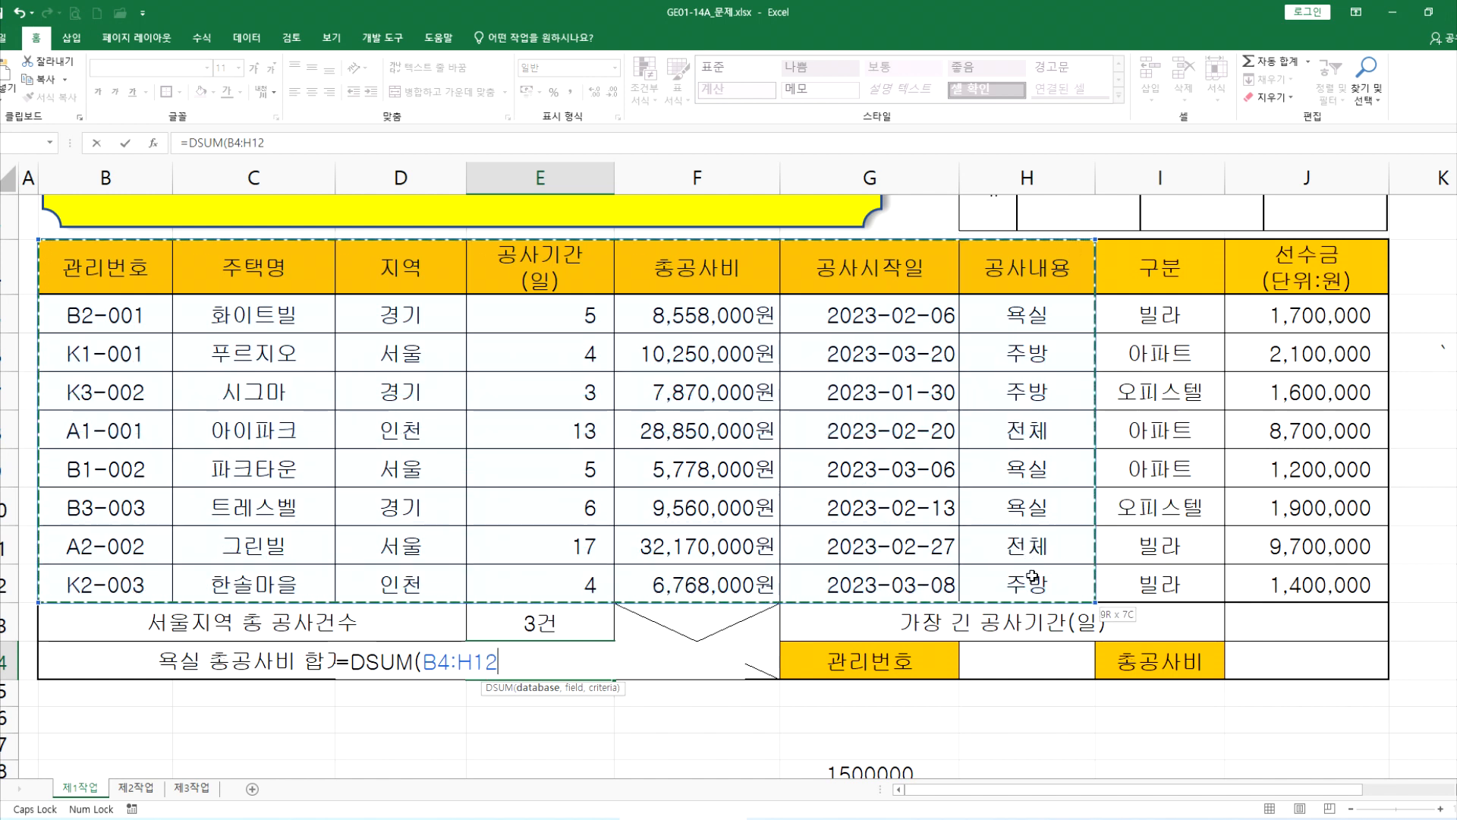
pyautogui.moveTo(674, 274); pyautogui.dragTo(1026, 578)
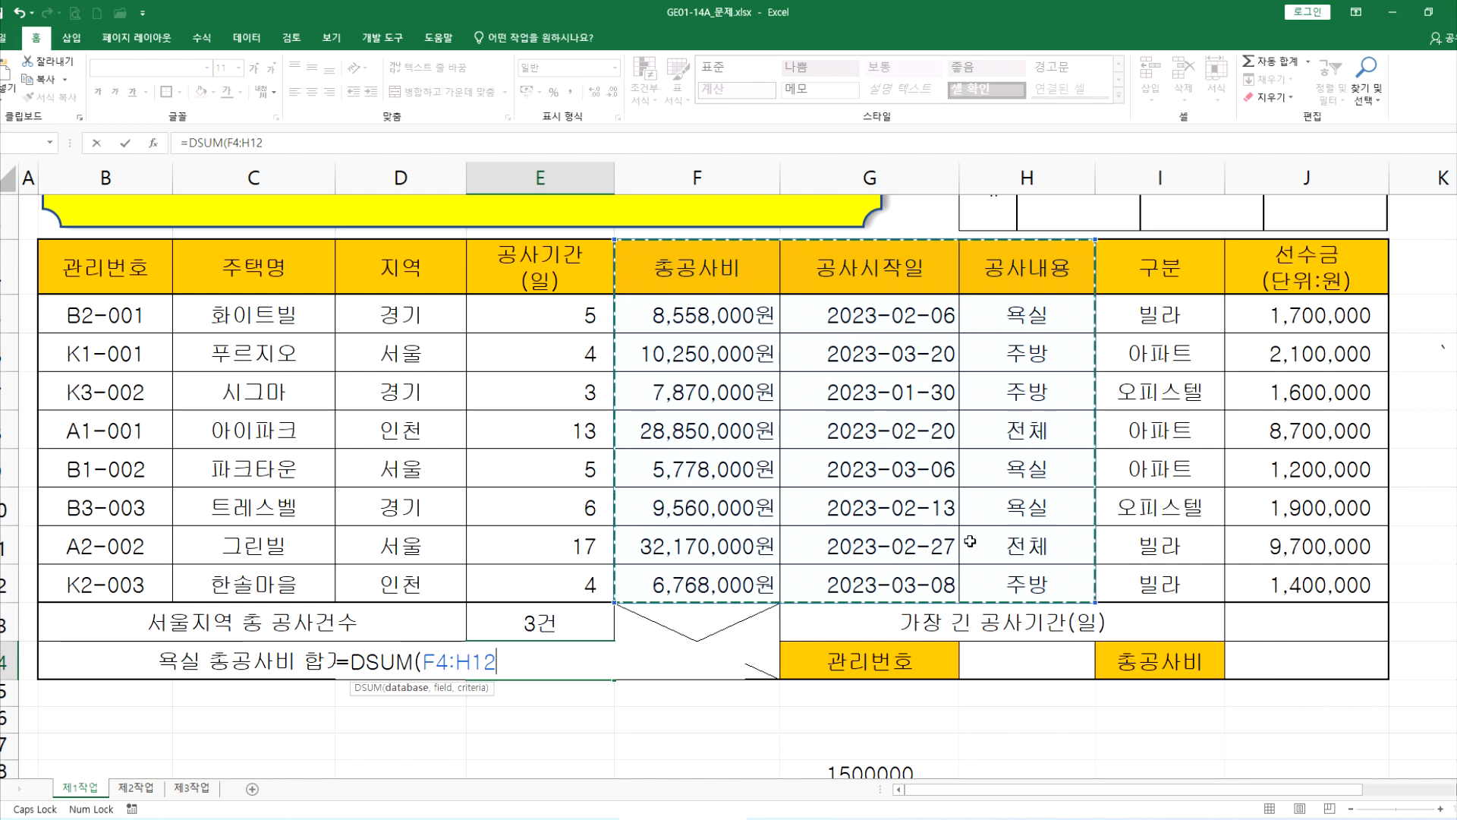
pyautogui.write(',')
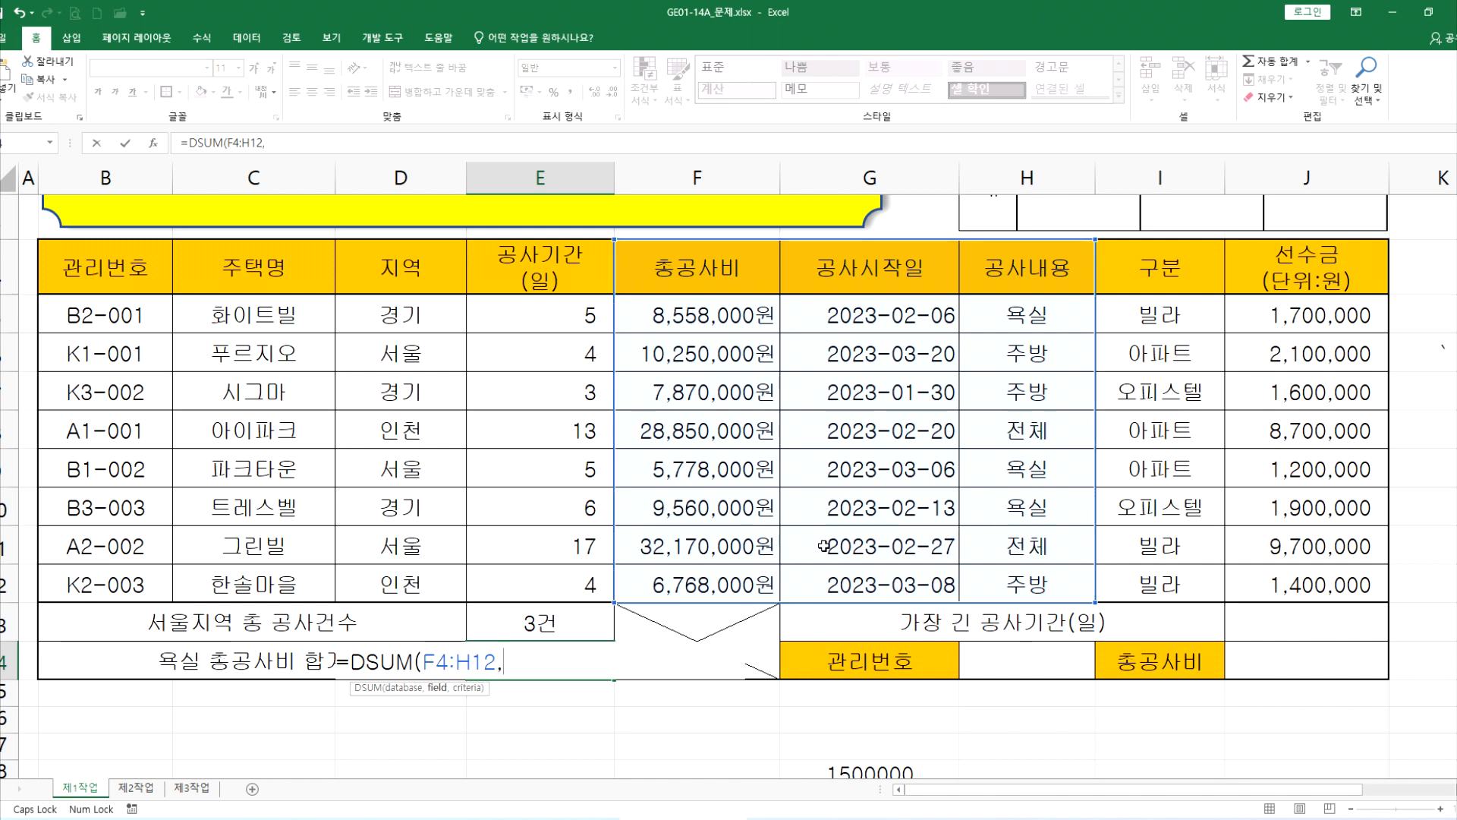
pyautogui.click(716, 270)
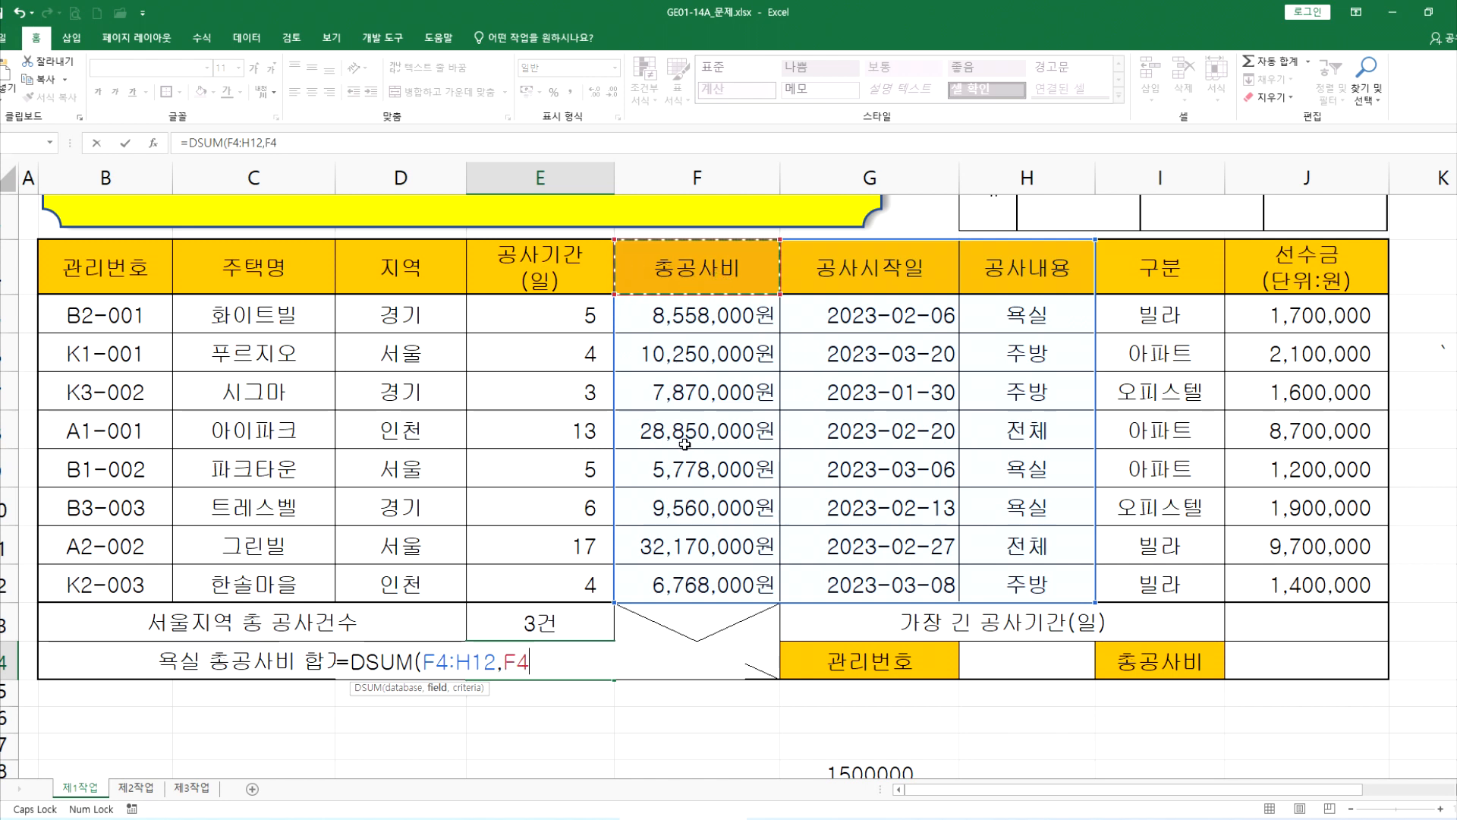
pyautogui.write(',')
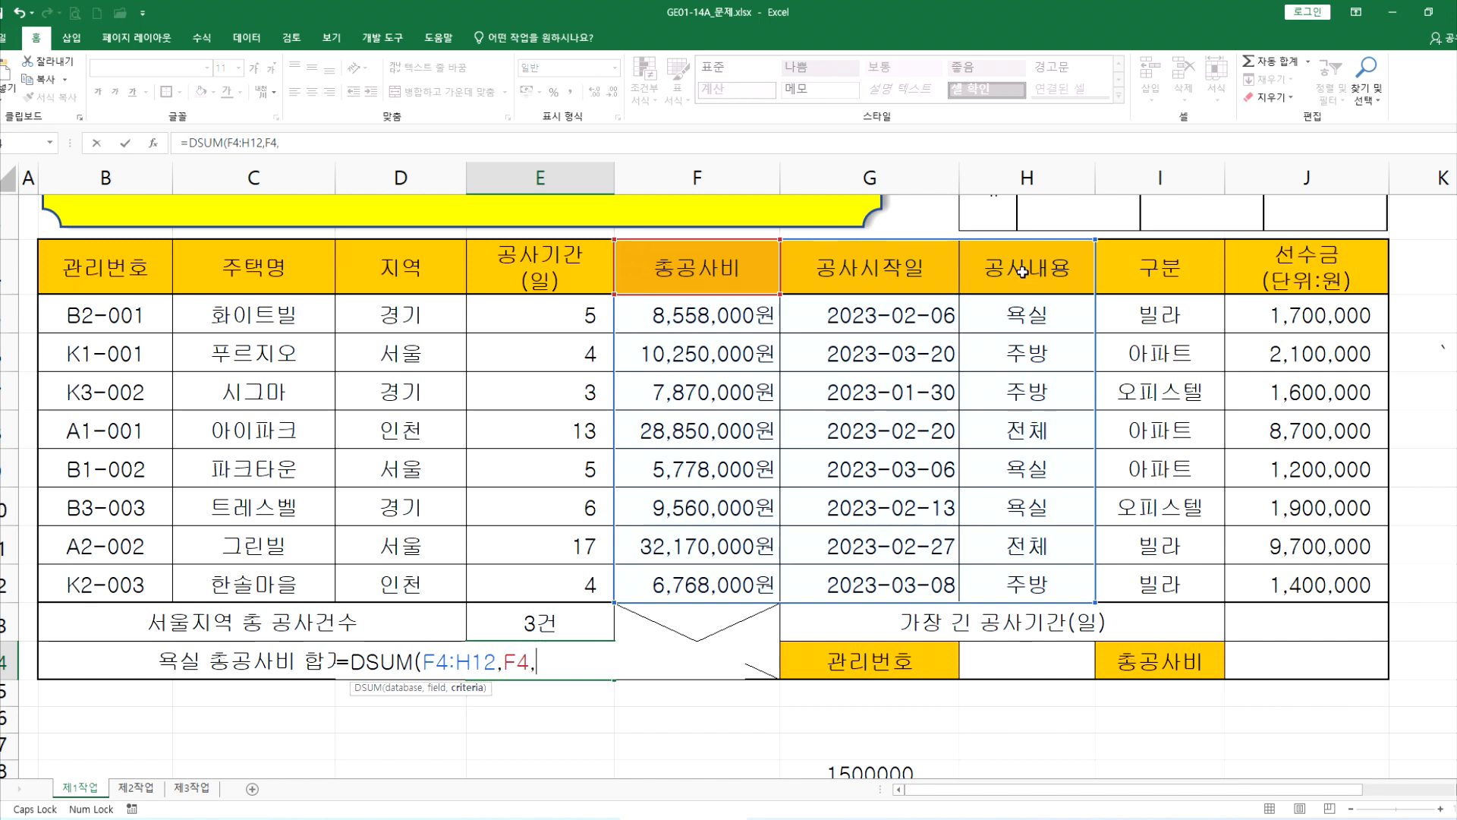
pyautogui.moveTo(1022, 271); pyautogui.dragTo(1024, 307)
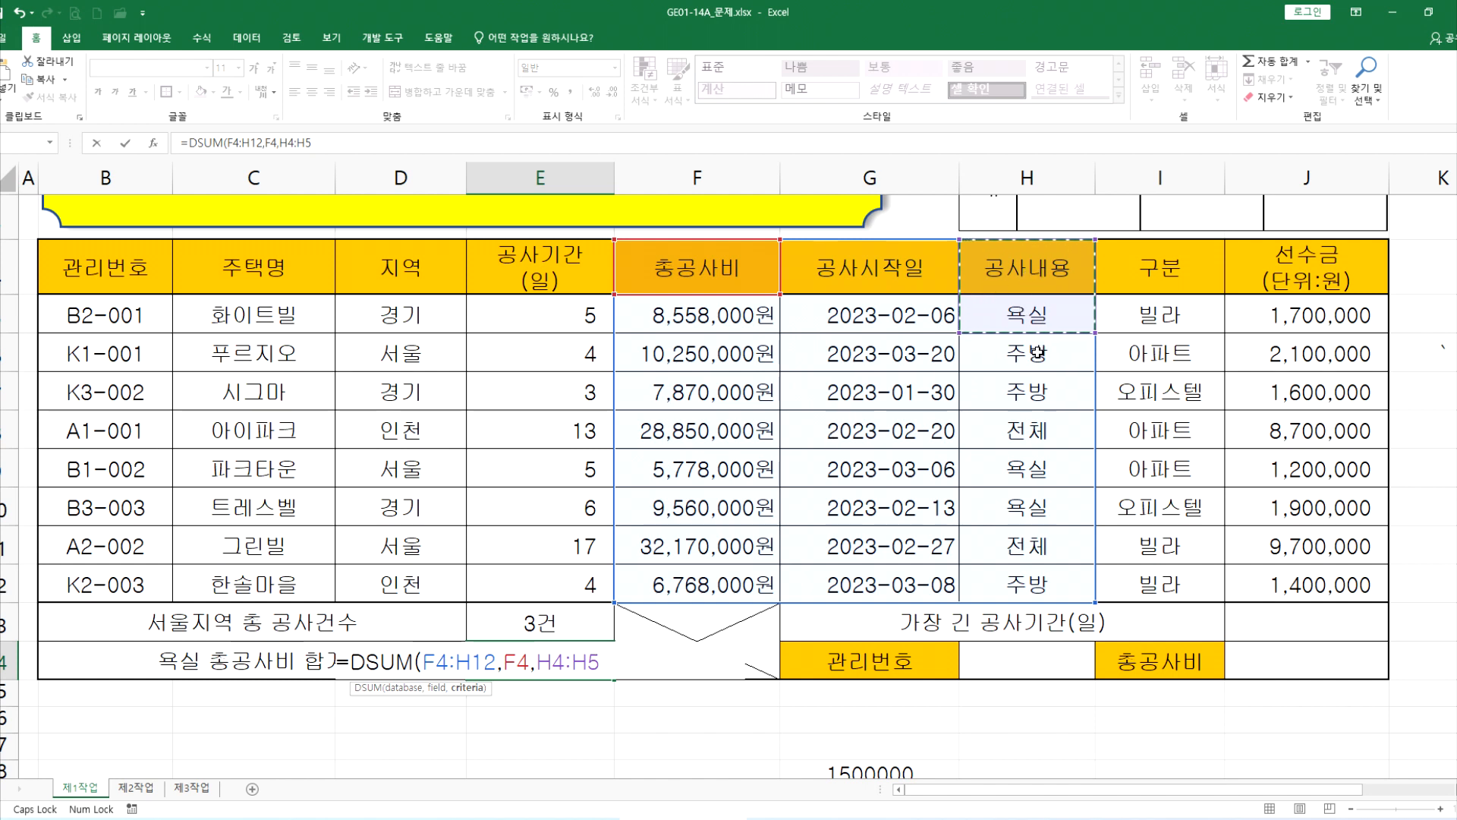
pyautogui.click(1029, 271)
pyautogui.press('Down')
pyautogui.press('Down')
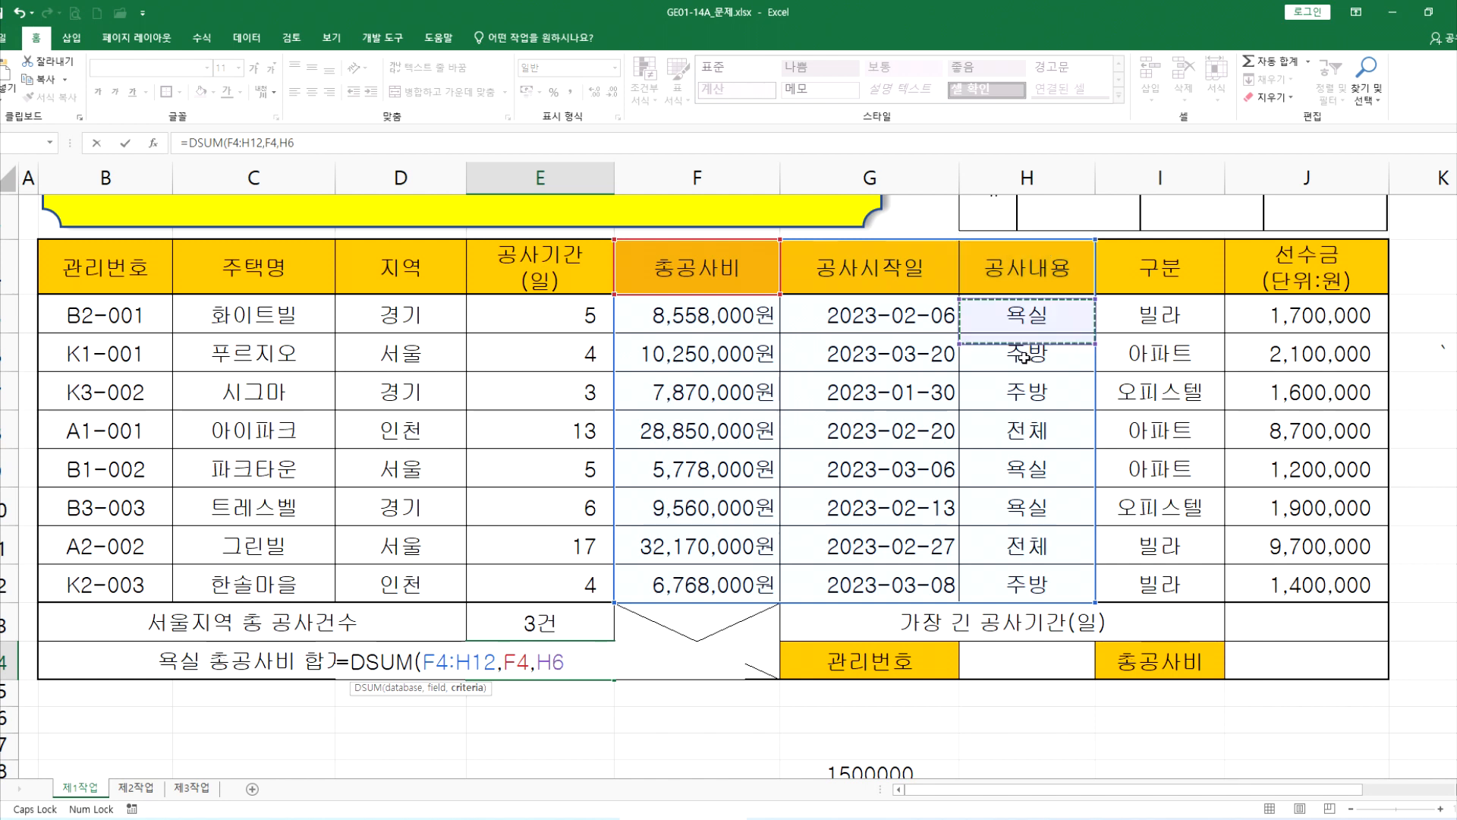
pyautogui.click(1030, 271)
pyautogui.press('Down')
pyautogui.press('Down')
pyautogui.click(1017, 270)
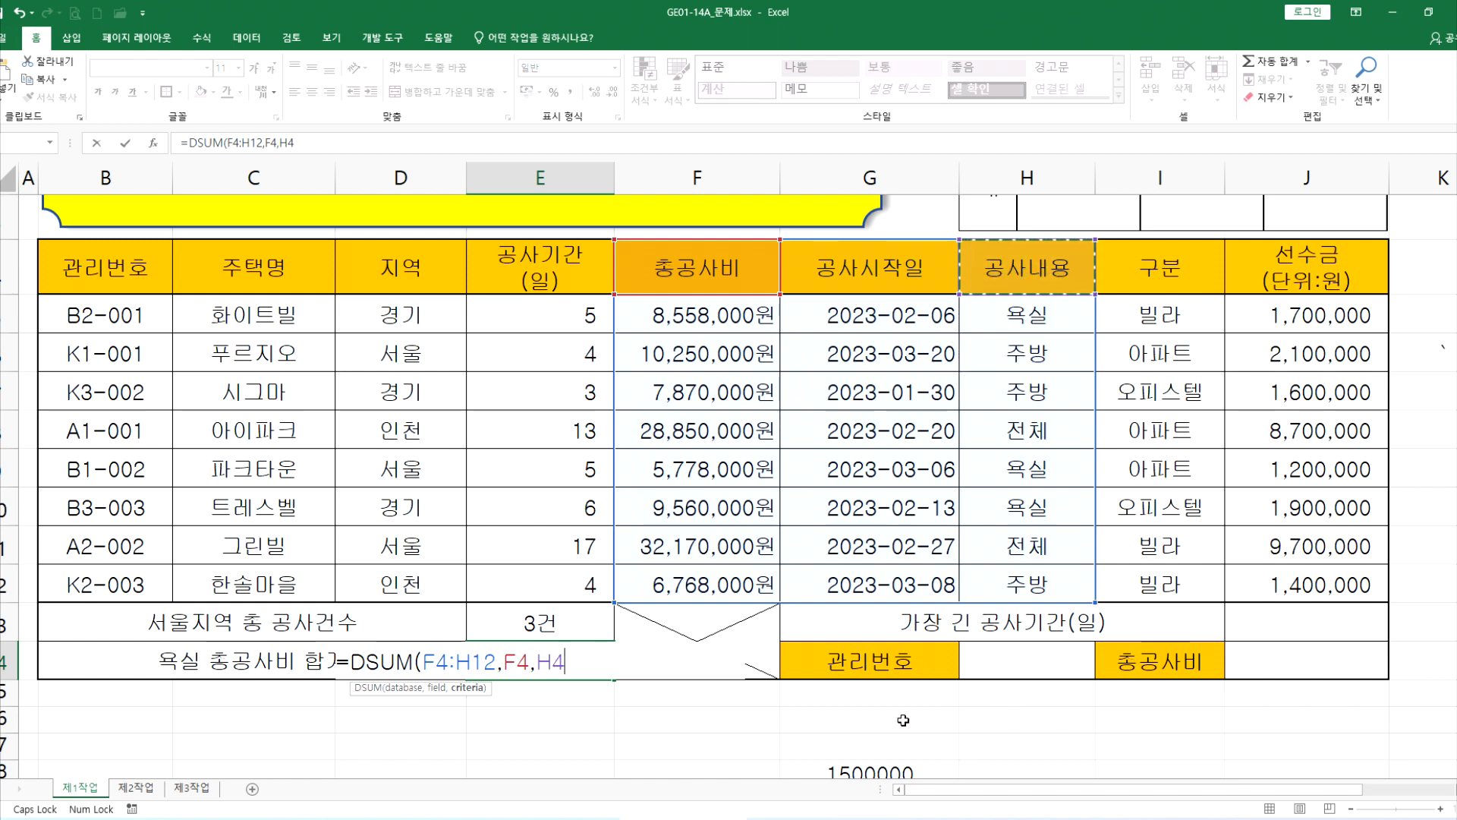
pyautogui.scroll(-1, 585, 668)
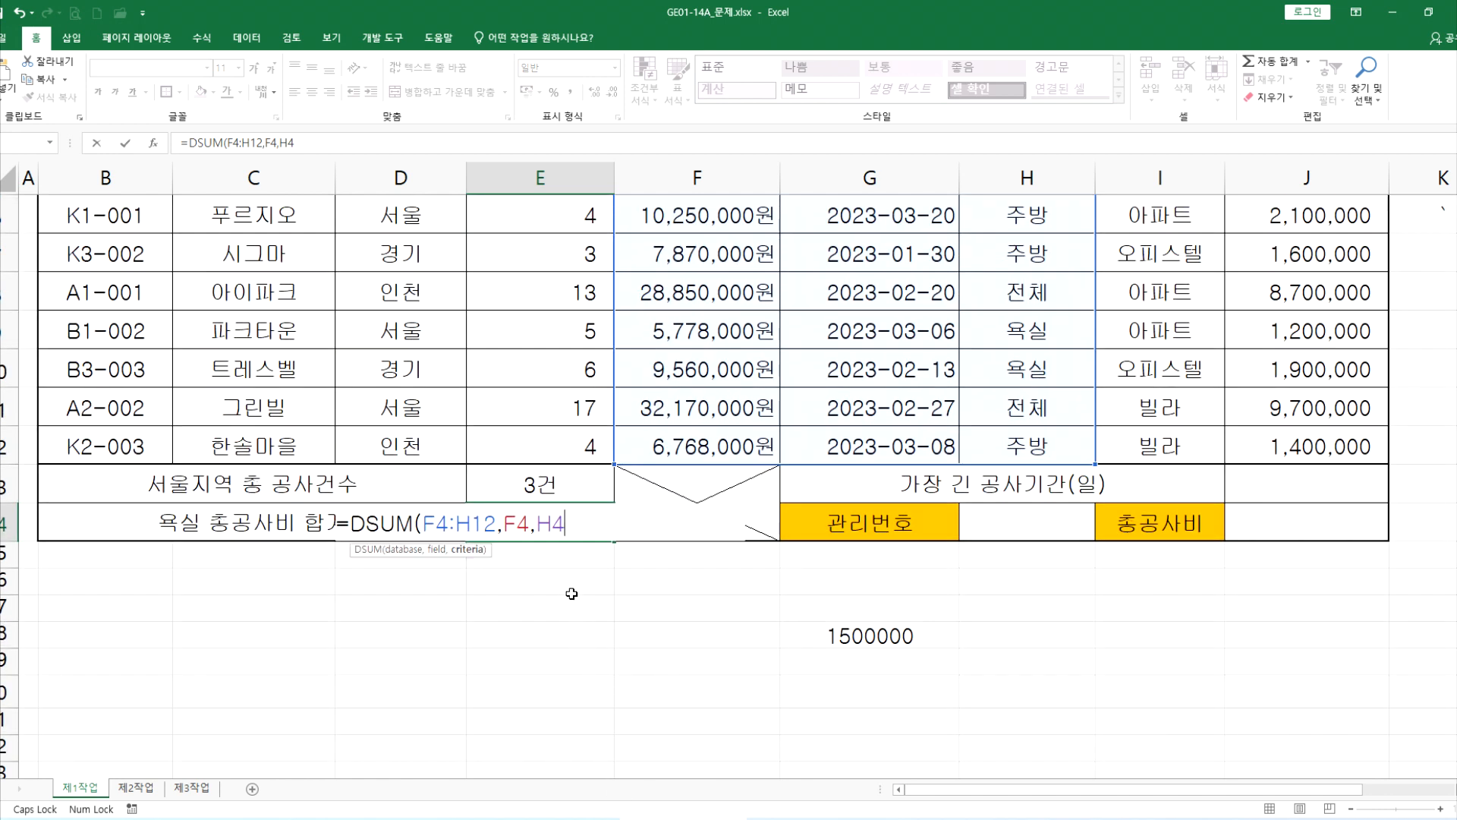
pyautogui.moveTo(556, 614); pyautogui.dragTo(560, 646)
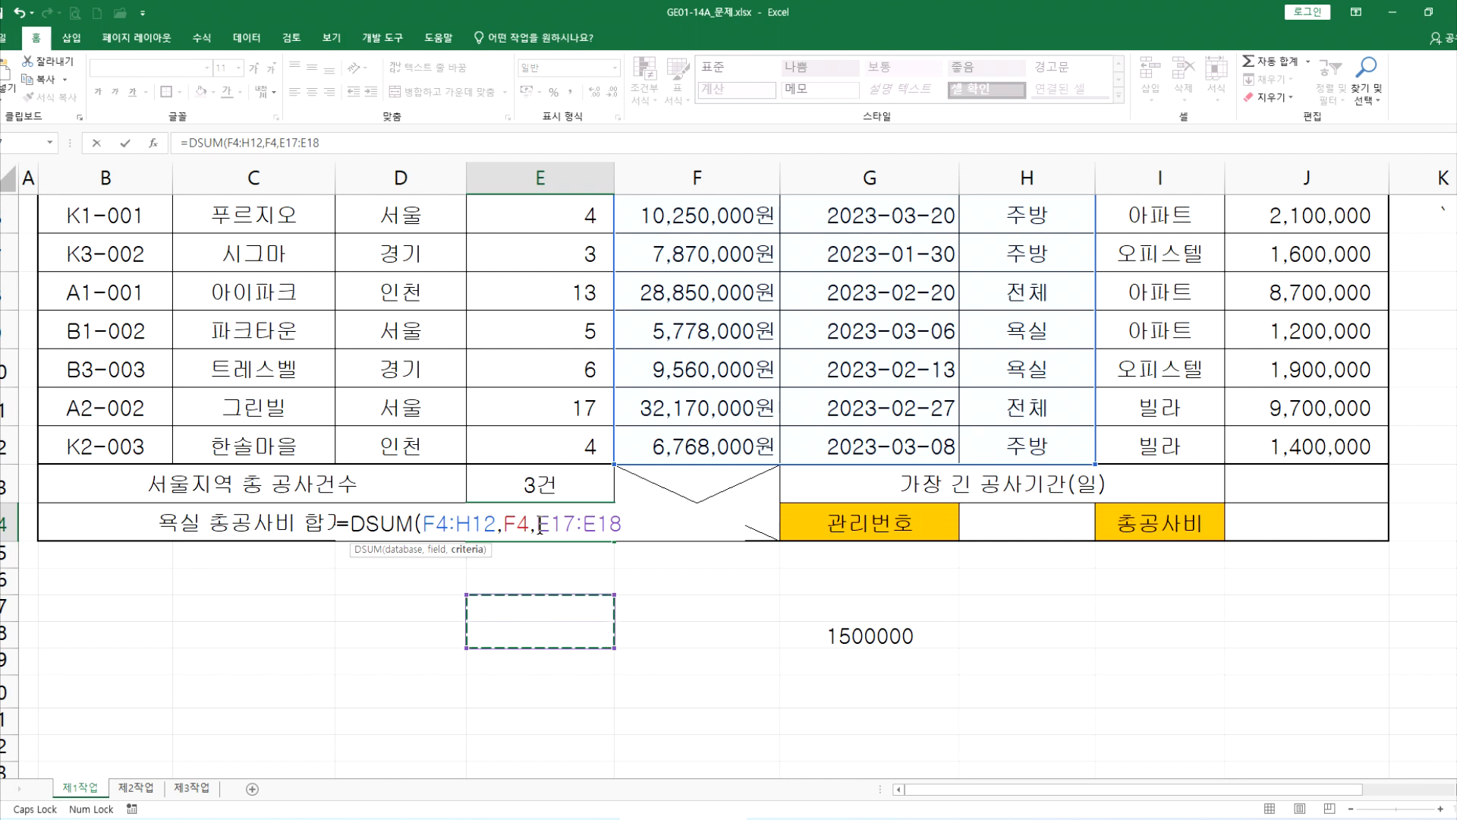
pyautogui.moveTo(539, 526); pyautogui.dragTo(624, 524)
pyautogui.press('BackSpace')
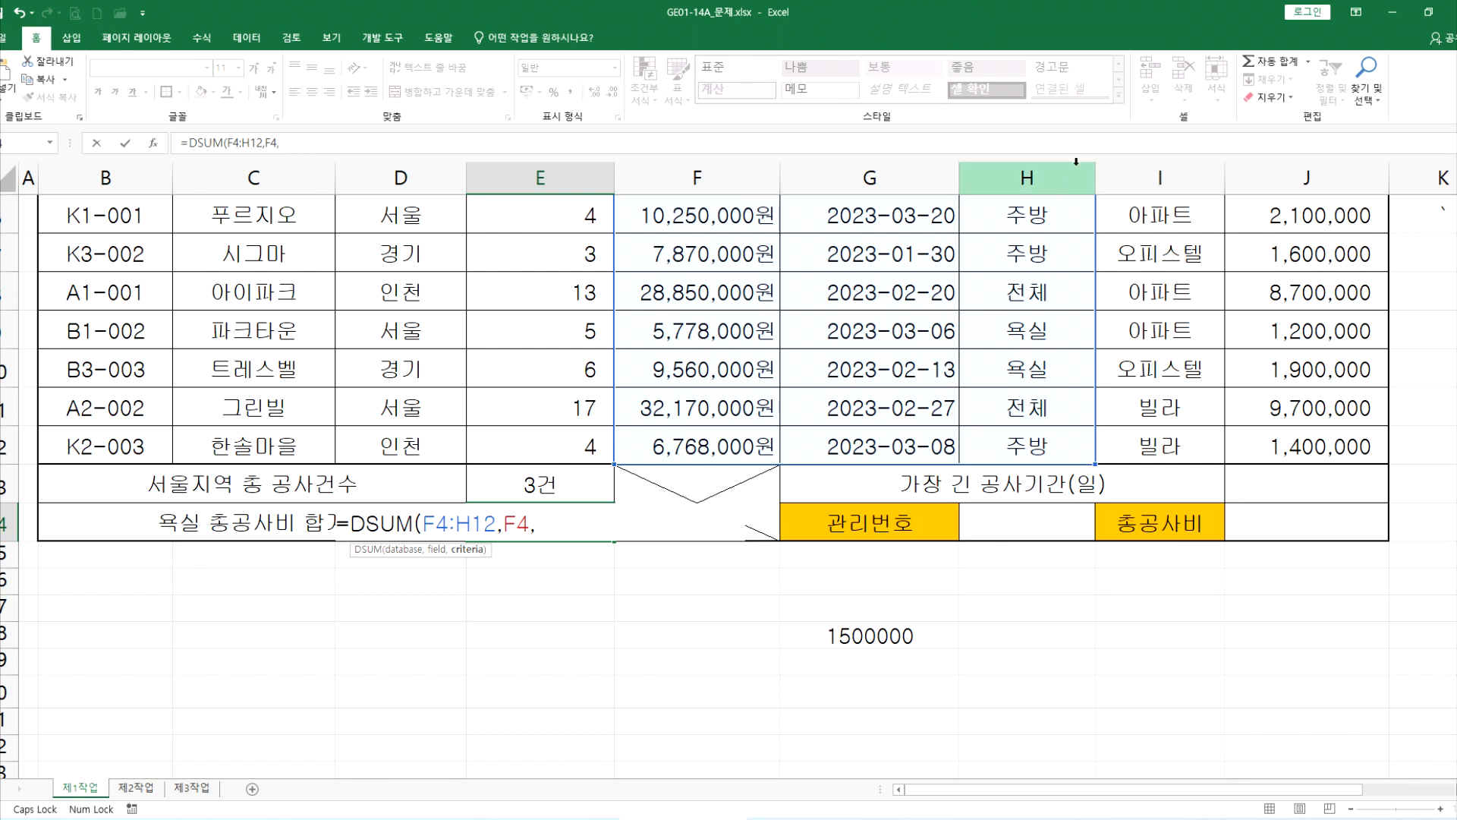
# Set the DSUM criteria to the 공사내용 condition cells H4:H5 and complete the formula in E14.
pyautogui.scroll(2, 1067, 180)
pyautogui.moveTo(996, 362); pyautogui.dragTo(1000, 403)
pyautogui.press('Return')
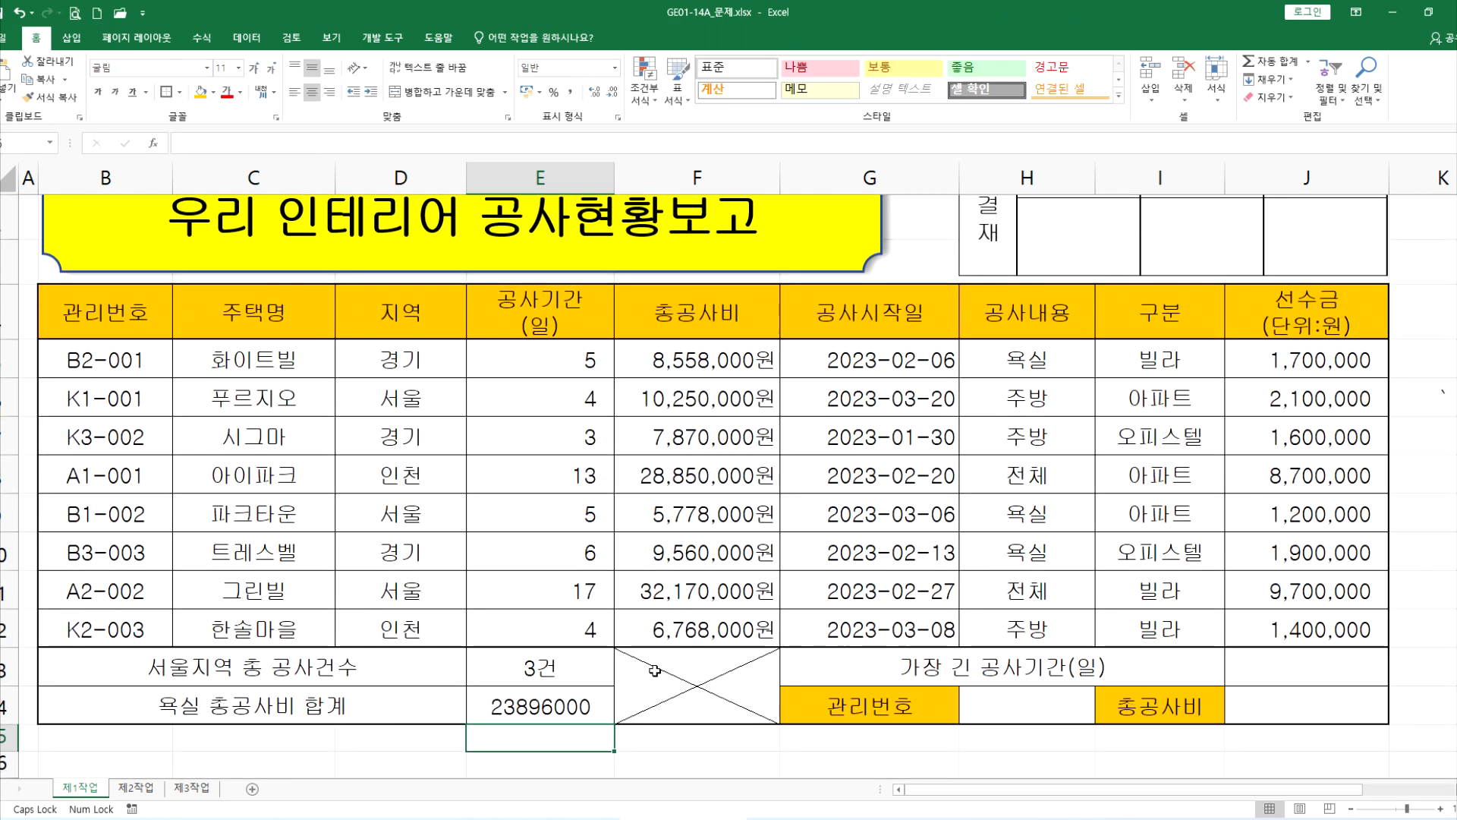
# Check the E14 total by selecting the 총공사비 amounts of the 욕실 rows, F5, F9 and F10, together.
pyautogui.click(522, 712)
pyautogui.click(674, 362)
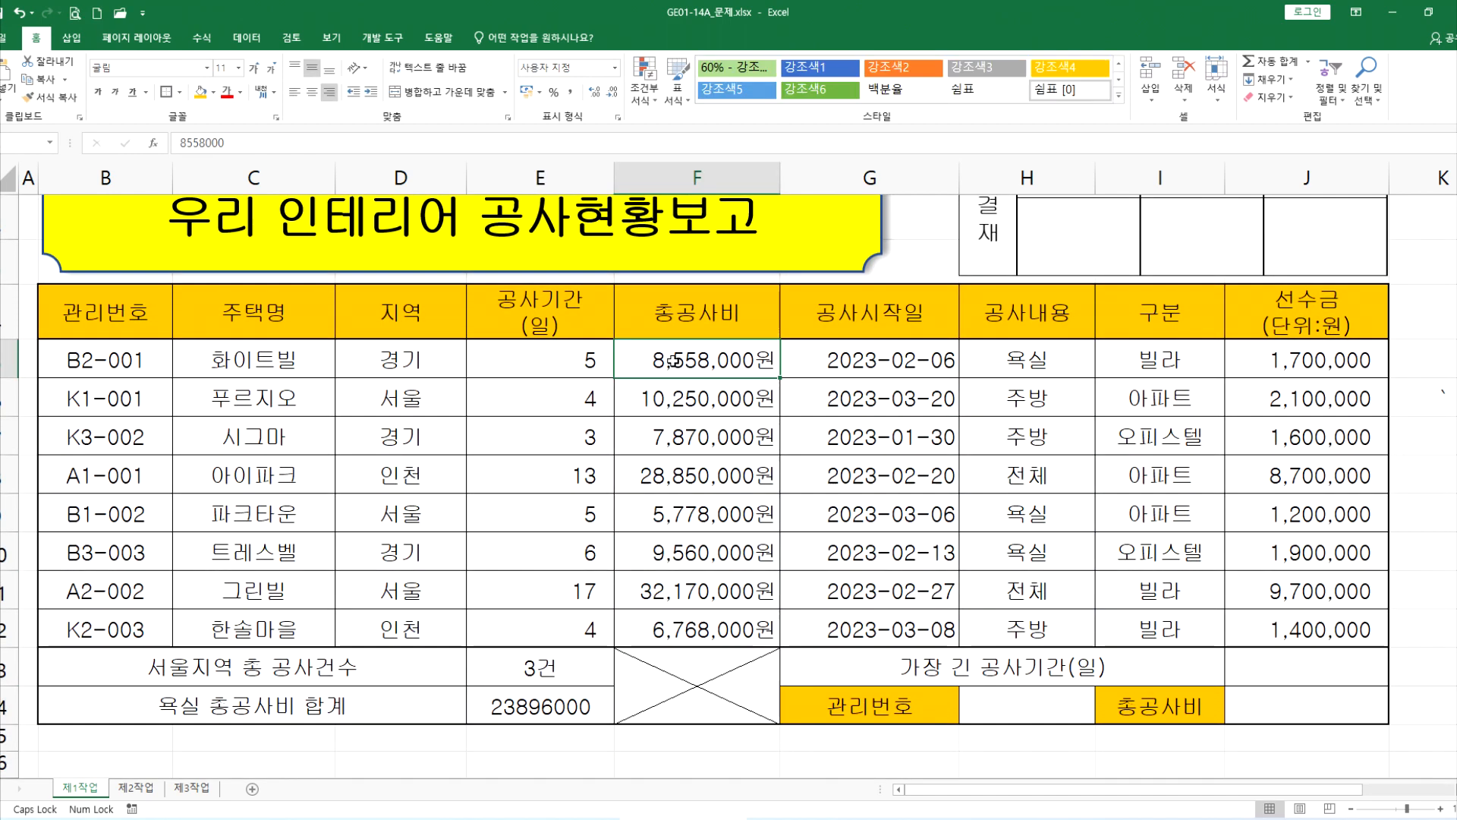
pyautogui.moveTo(682, 514); pyautogui.dragTo(682, 552)
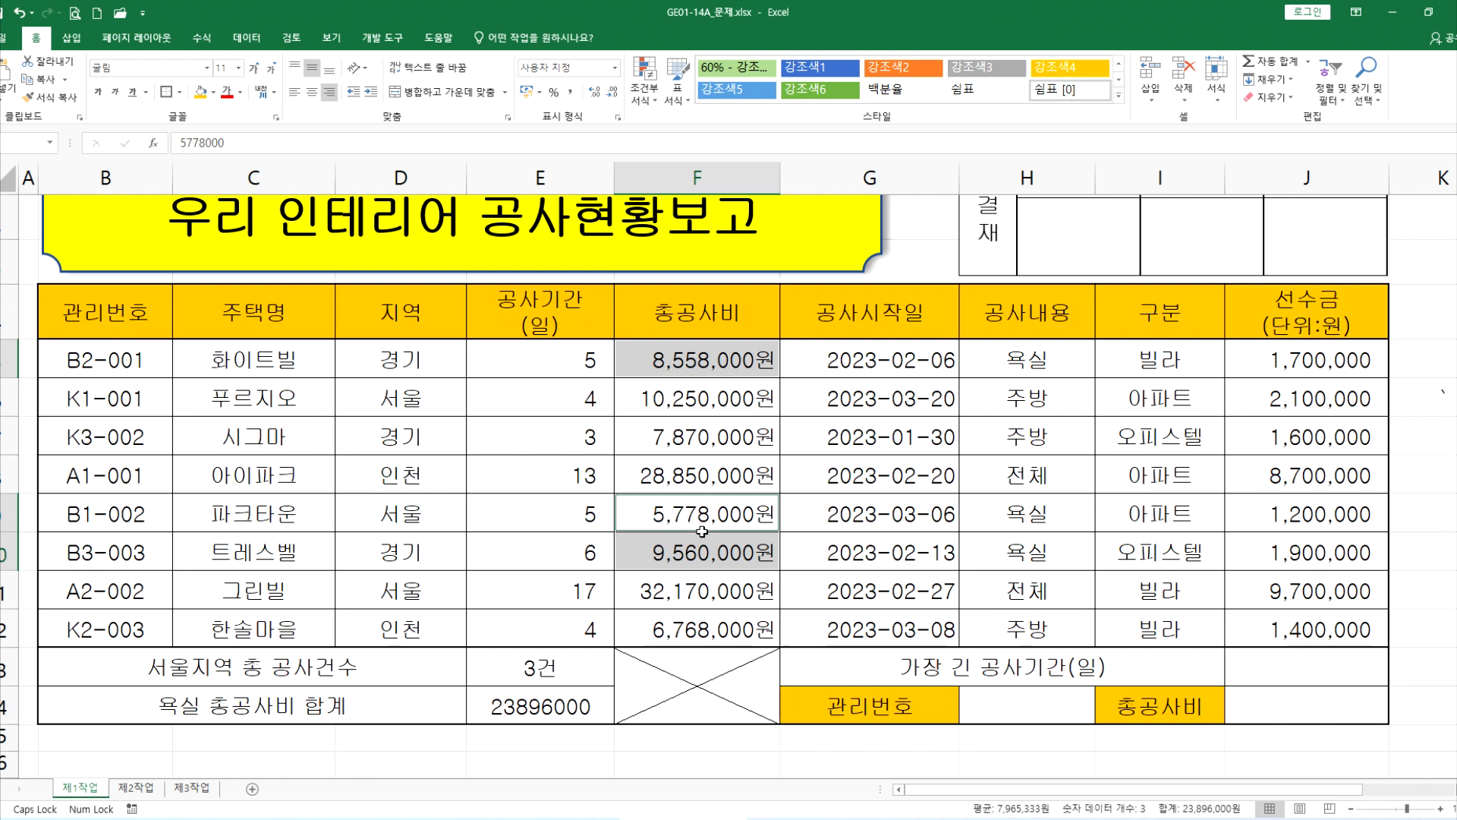
# Copy the E14 formula =DSUM(F4:H12,F4,H4:H5) into Notepad, directly under the text of question 4 with a blank line after it.
pyautogui.doubleClick(579, 693)
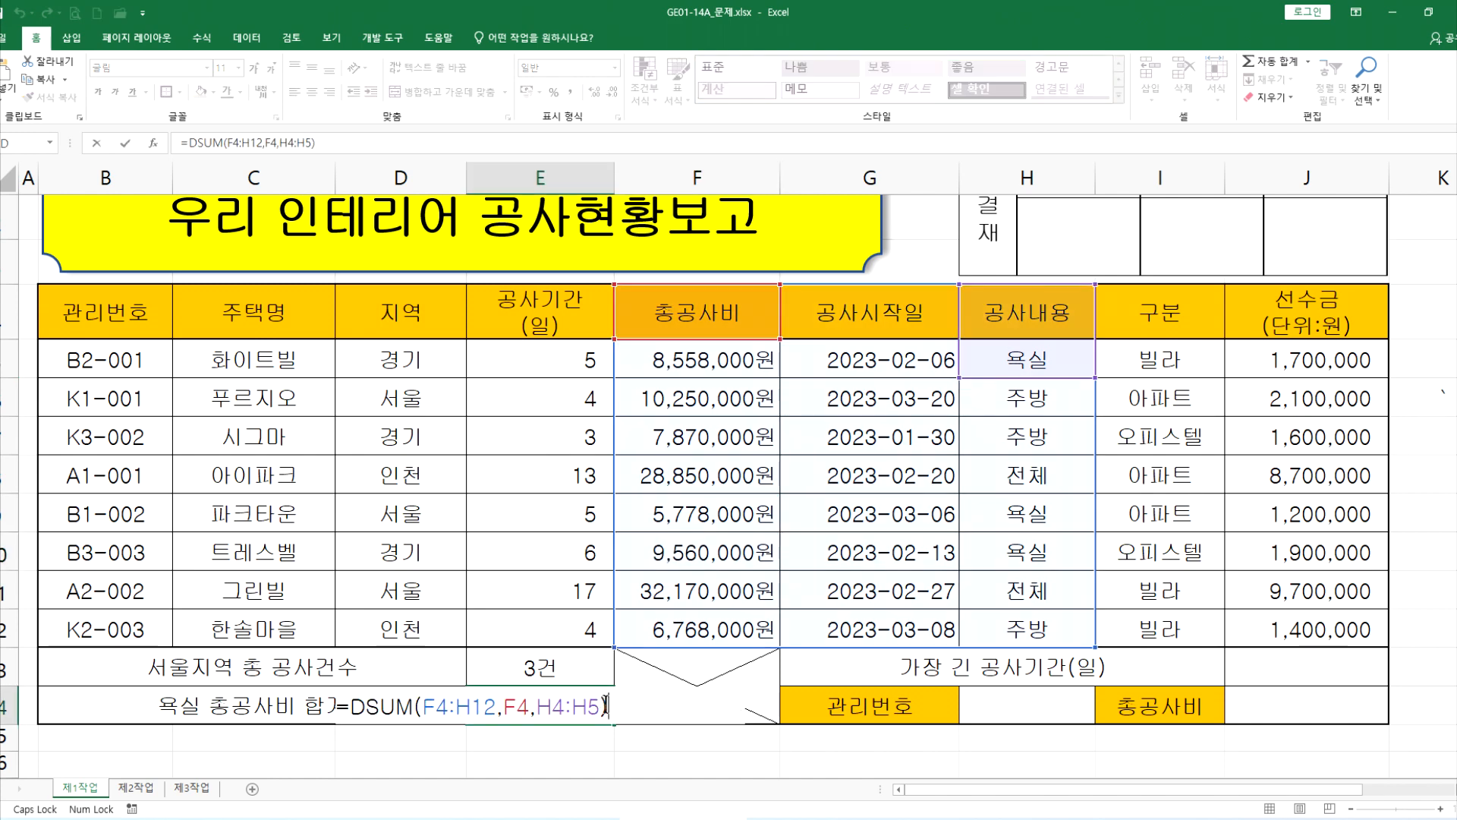
pyautogui.hotkey('alt', 'Tab')
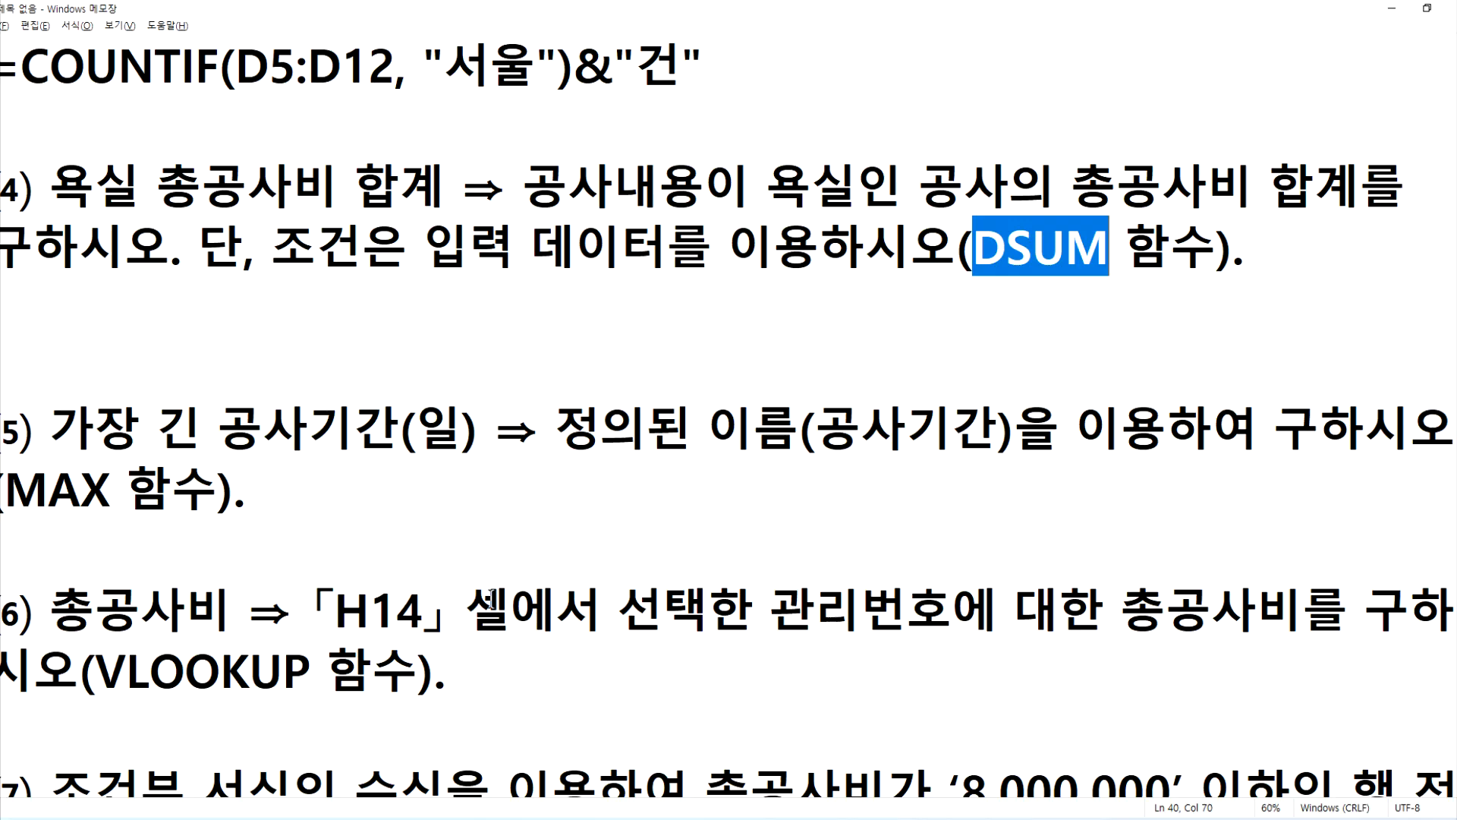
pyautogui.click(208, 336)
pyautogui.write('=DSUM(F4:H12,F4,H4:H5)')
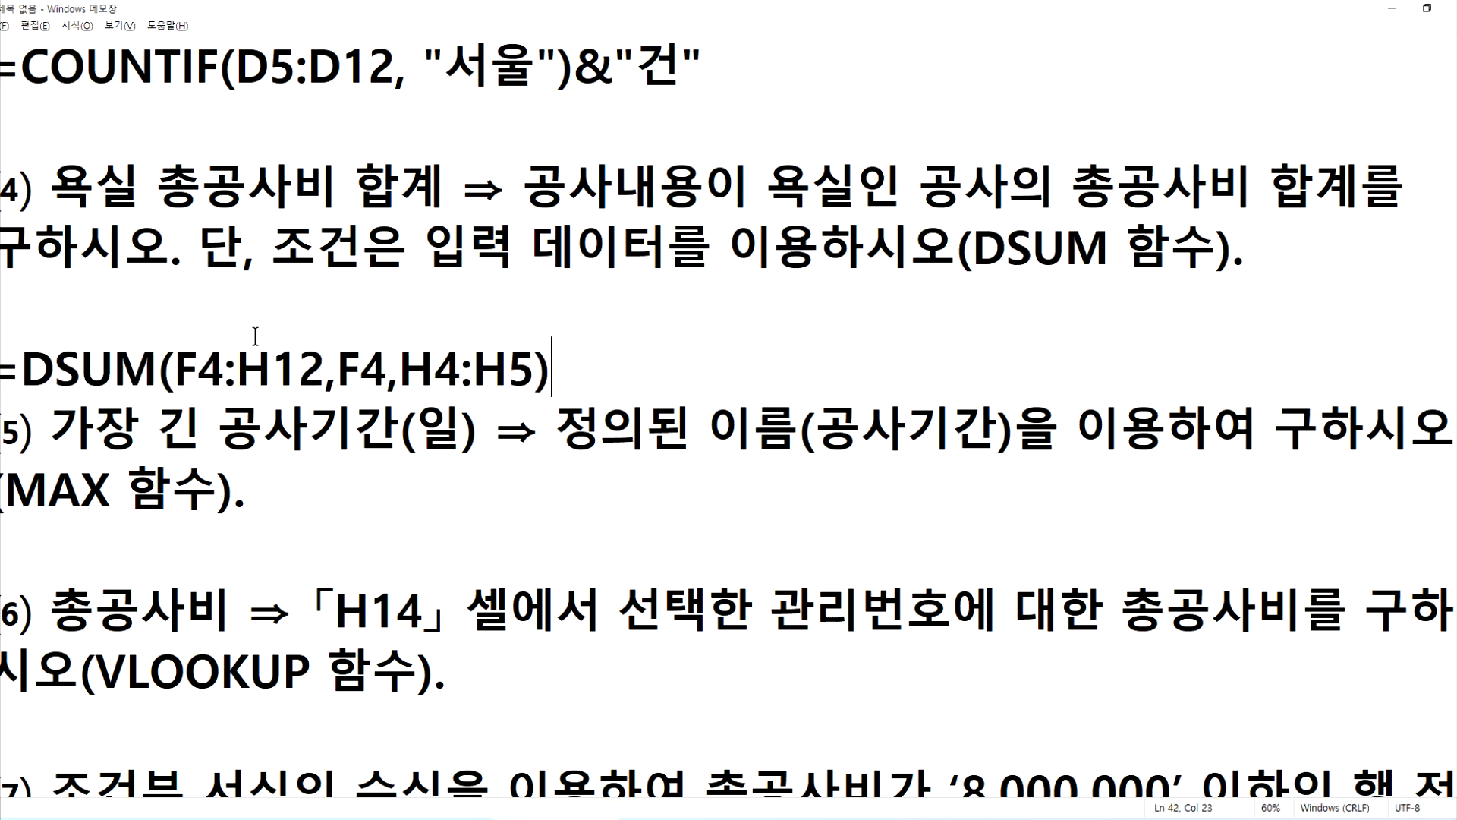
pyautogui.press('Return')
pyautogui.press('Delete')
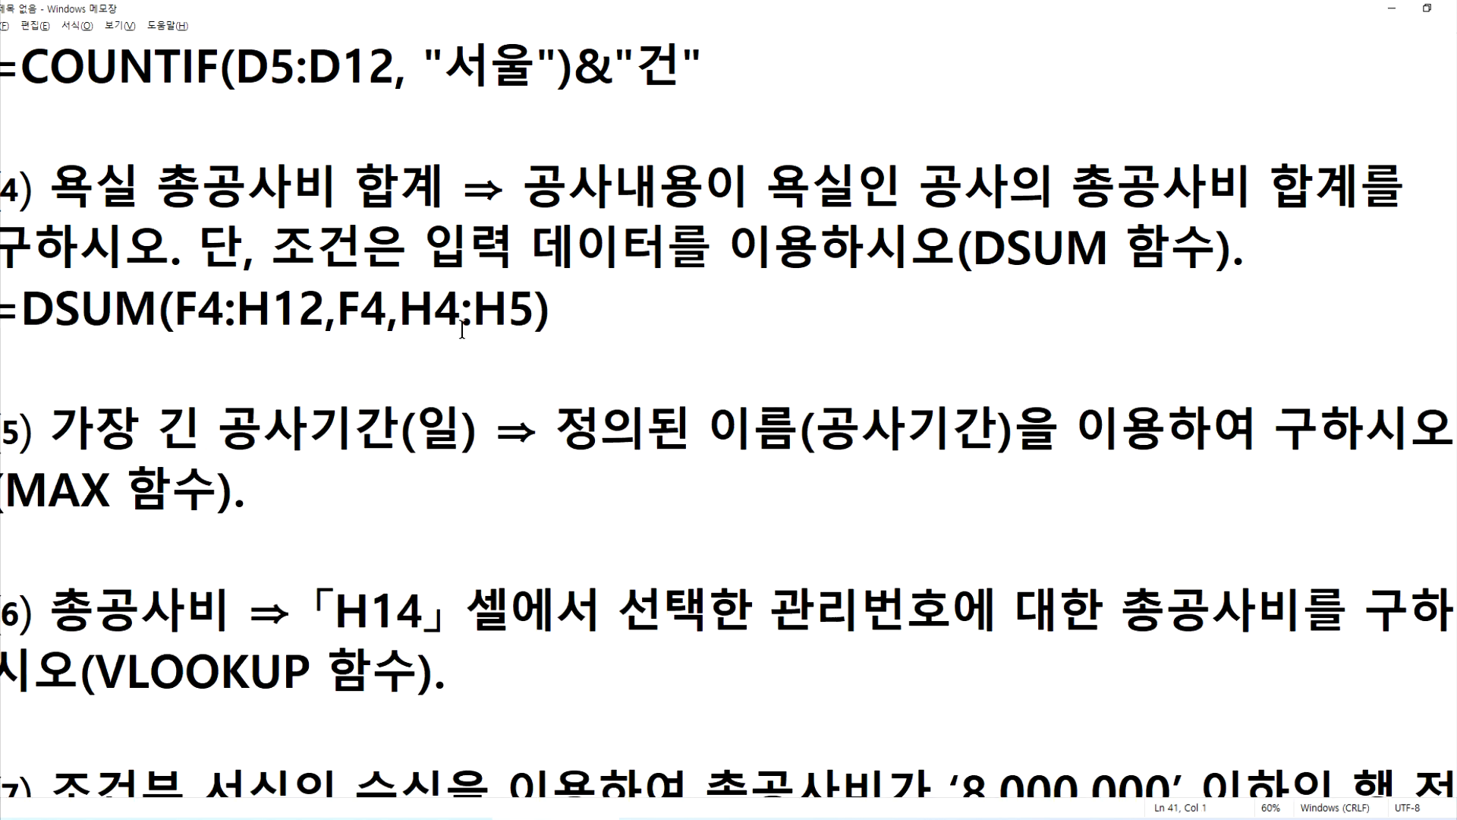
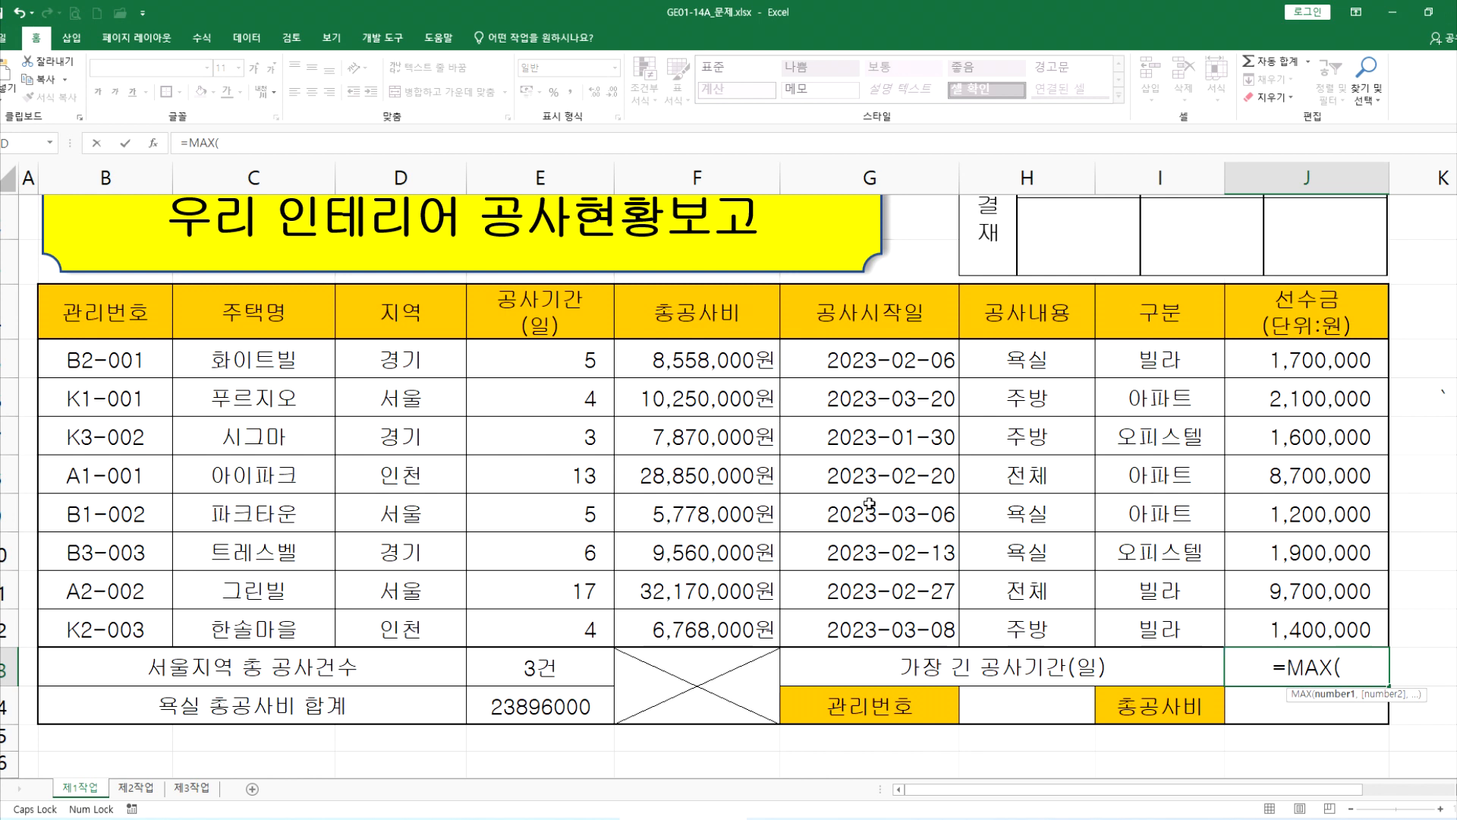
# Complete the MAX formula in J13 with E5:E12, the defined name 공사기간, as its argument.
pyautogui.moveTo(536, 370); pyautogui.dragTo(545, 618)
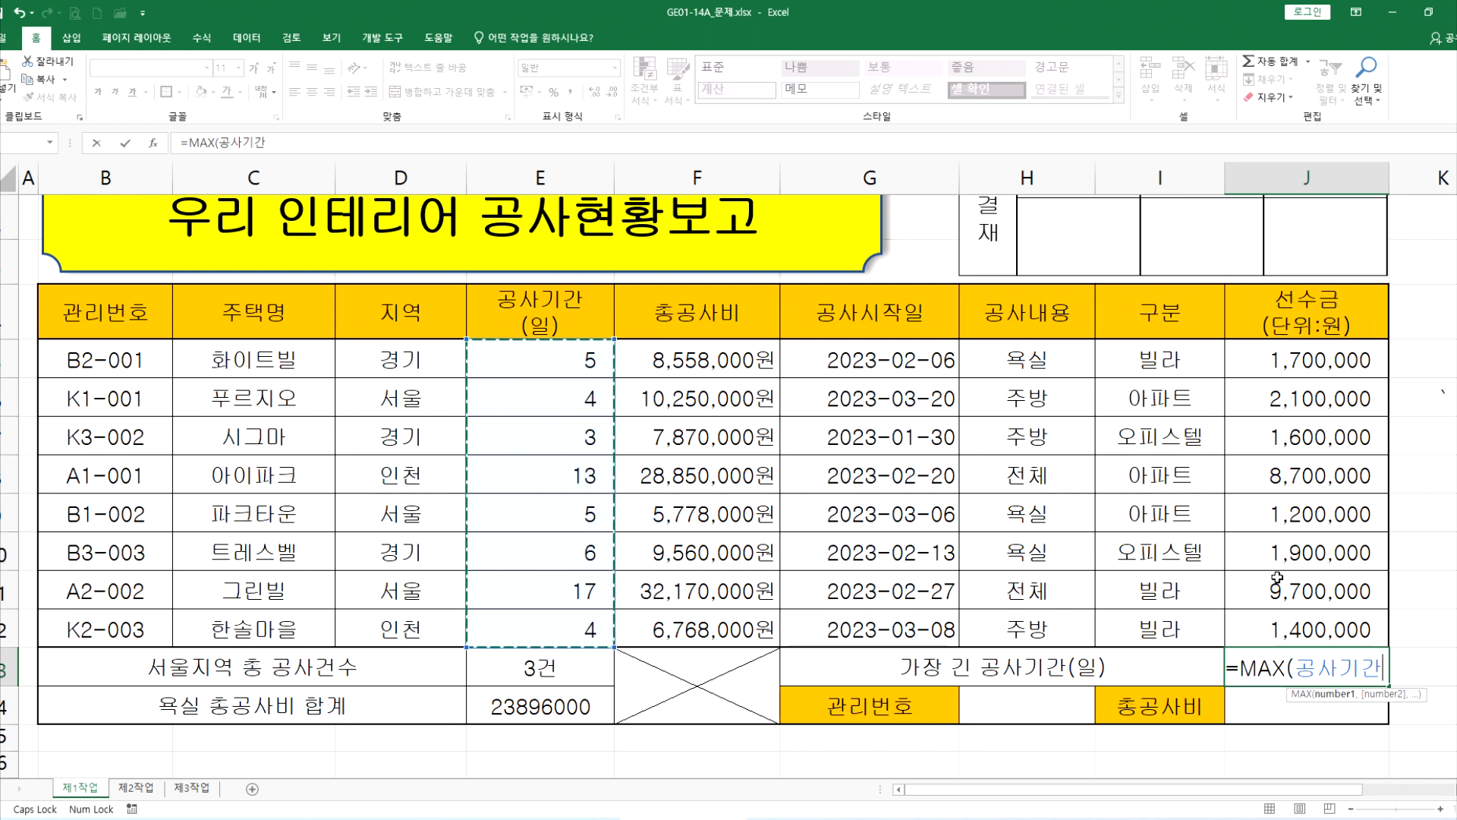
pyautogui.press('Return')
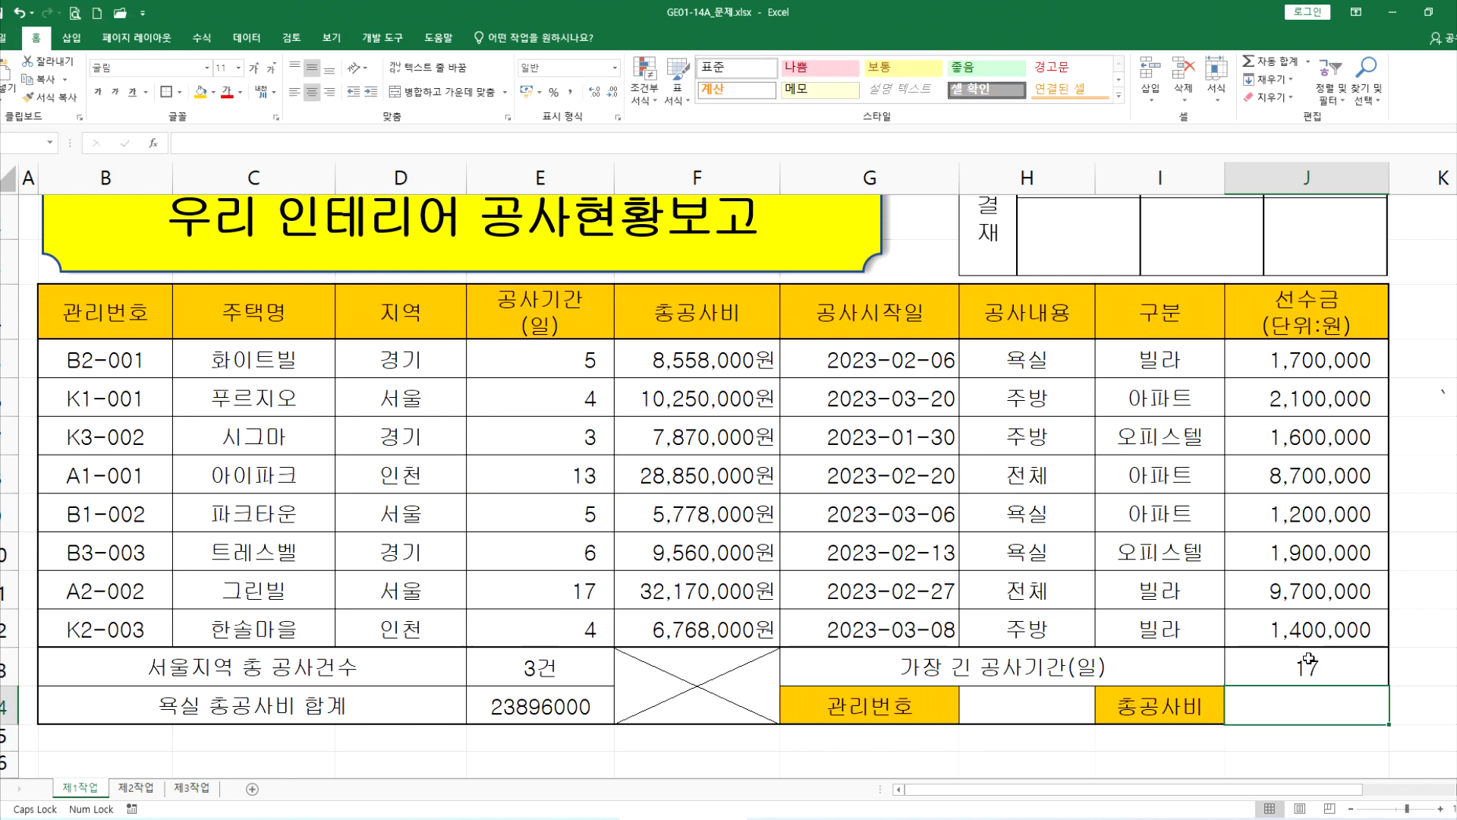
pyautogui.click(1317, 654)
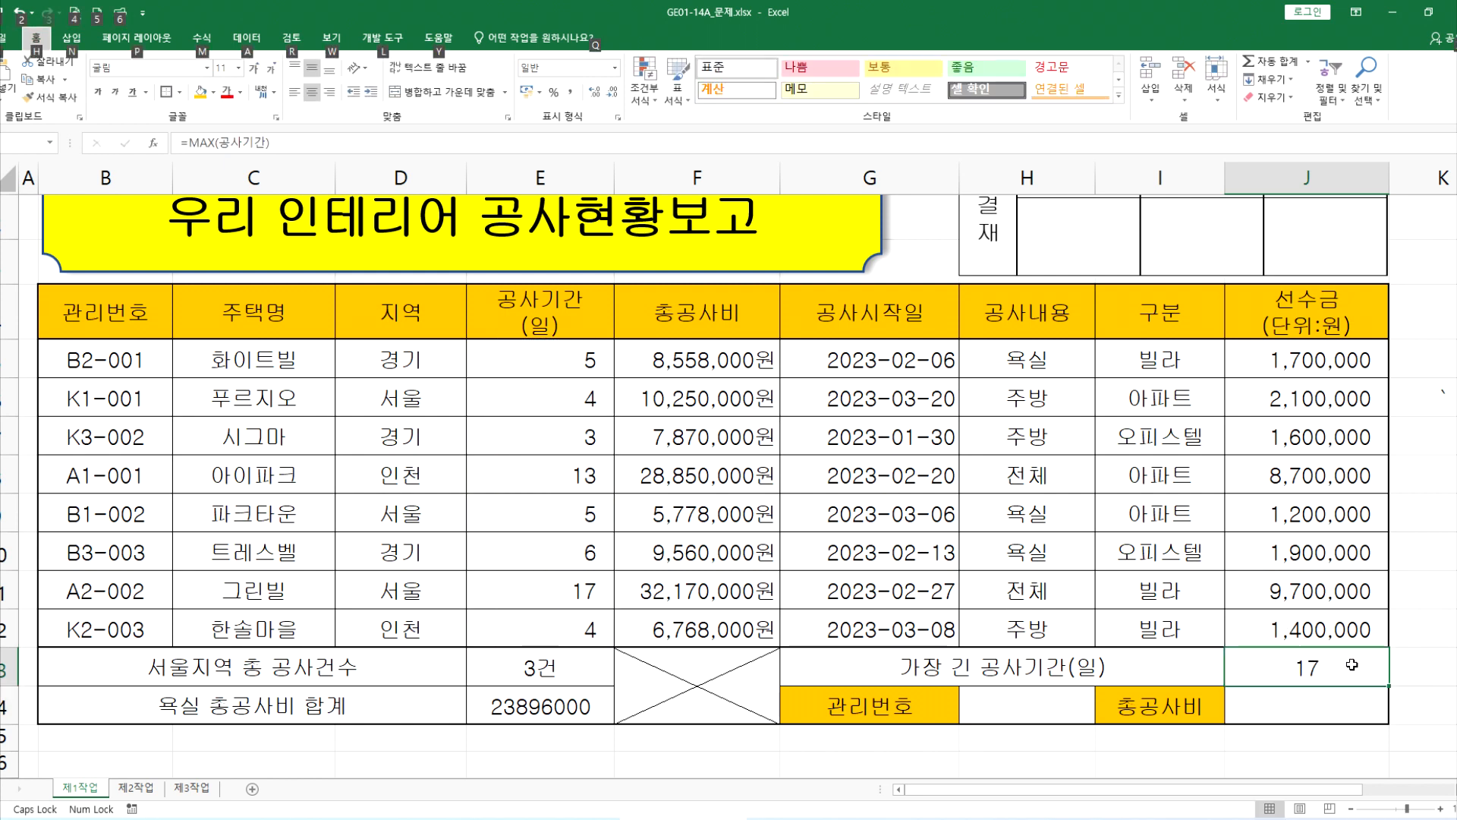
# Duplicate the =MAX(범위) line under question 5 in Notepad.
pyautogui.hotkey('alt', 'Tab')
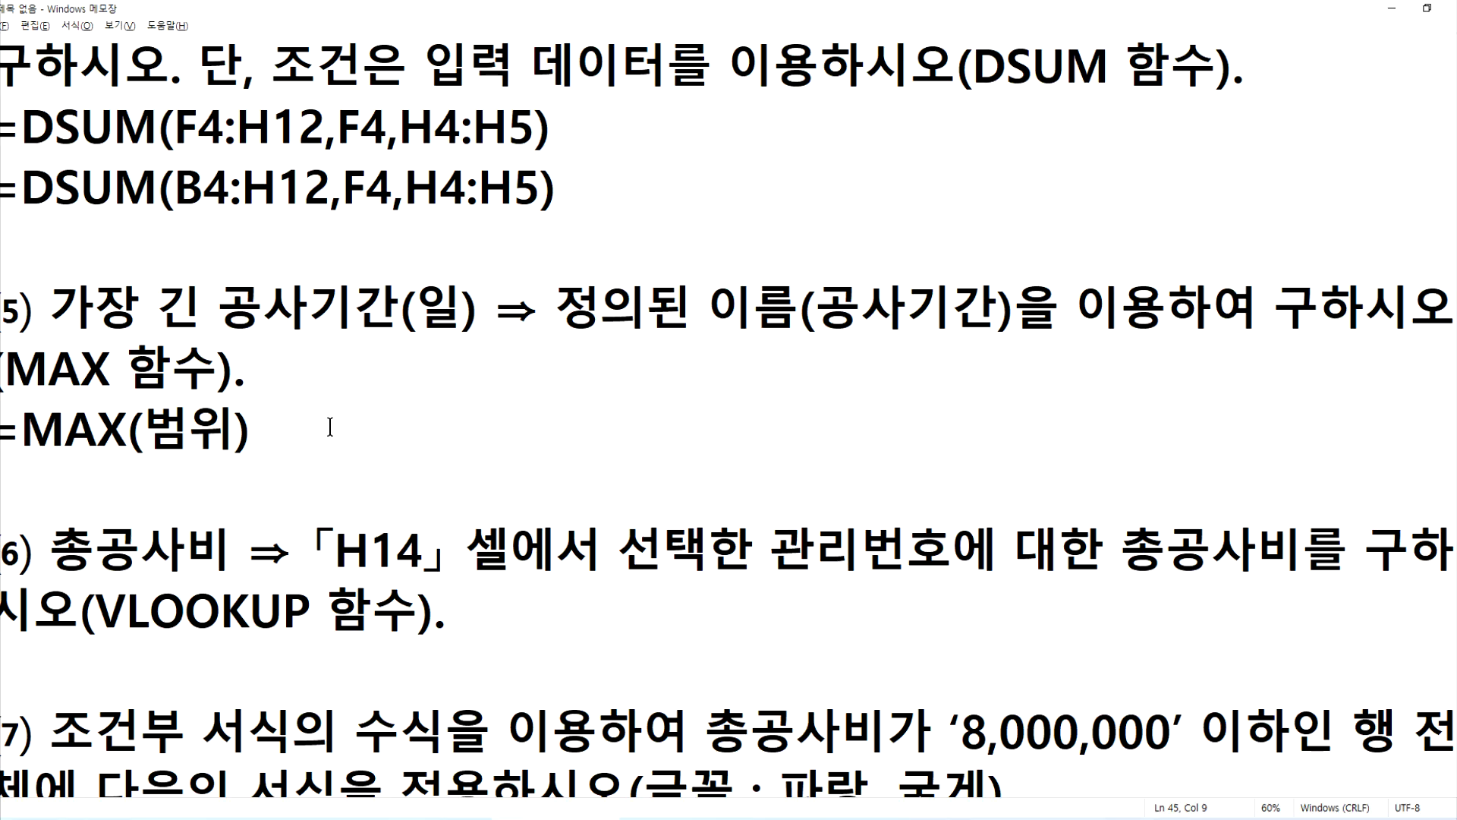
pyautogui.press('Return')
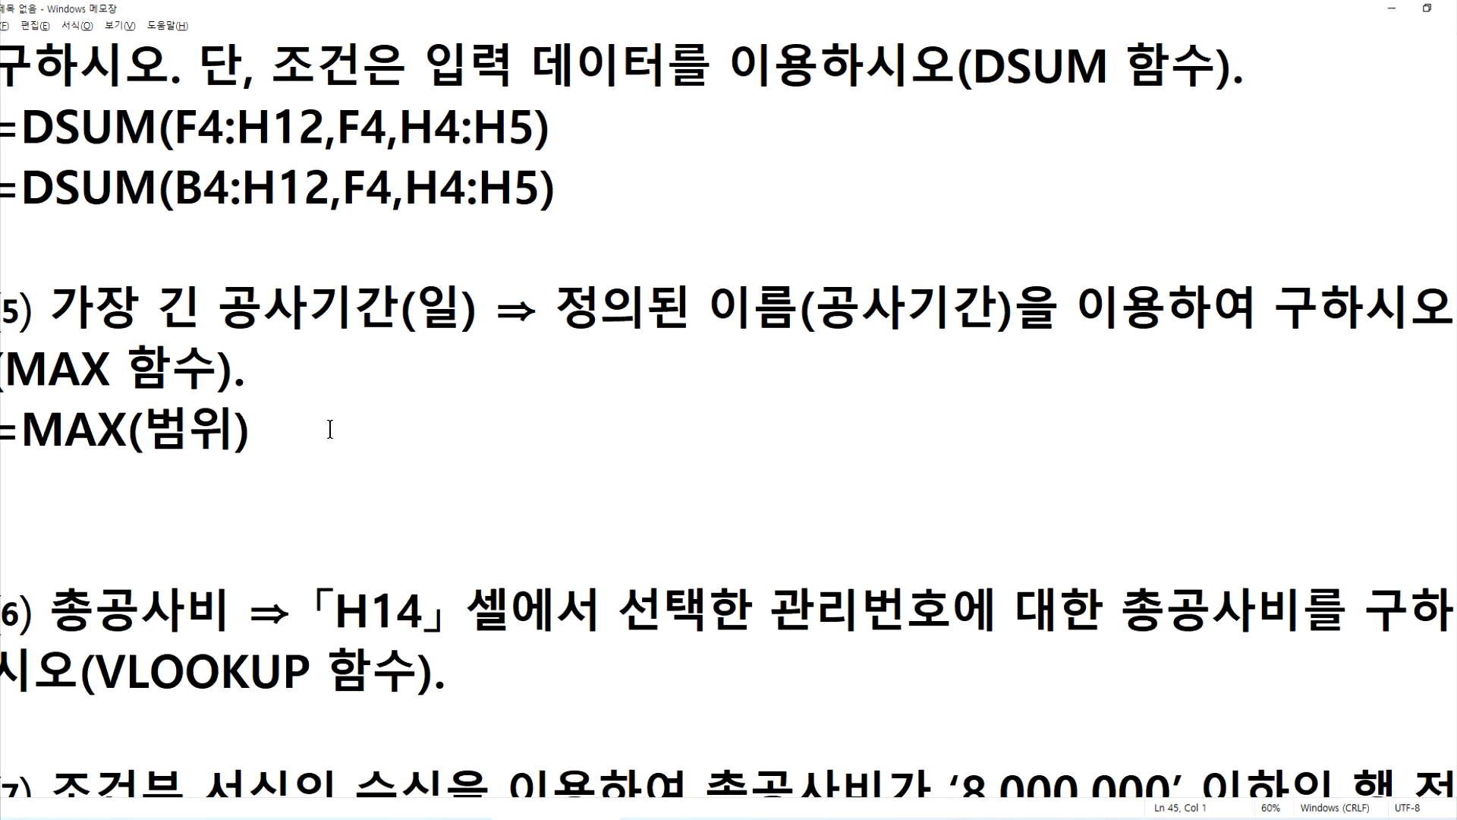
pyautogui.tripleClick(330, 429)
pyautogui.hotkey('ctrl', 'c')
pyautogui.press('Right')
pyautogui.hotkey('ctrl', 'v')
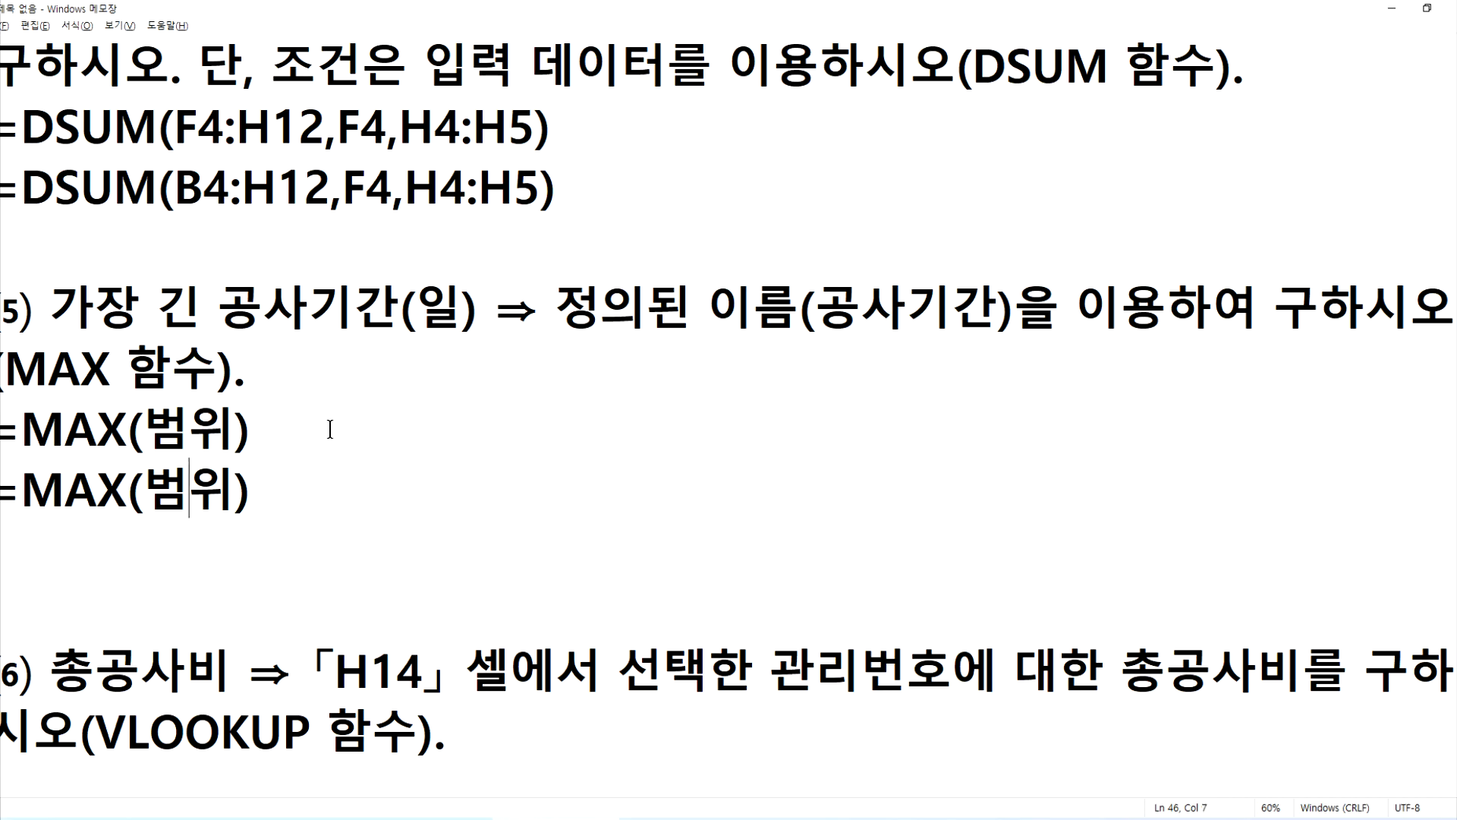
# Change the duplicated MAX line under question 5 in Notepad to =MAX(E5:E12) and mark it with X.
pyautogui.hotkey('alt', 'Tab')
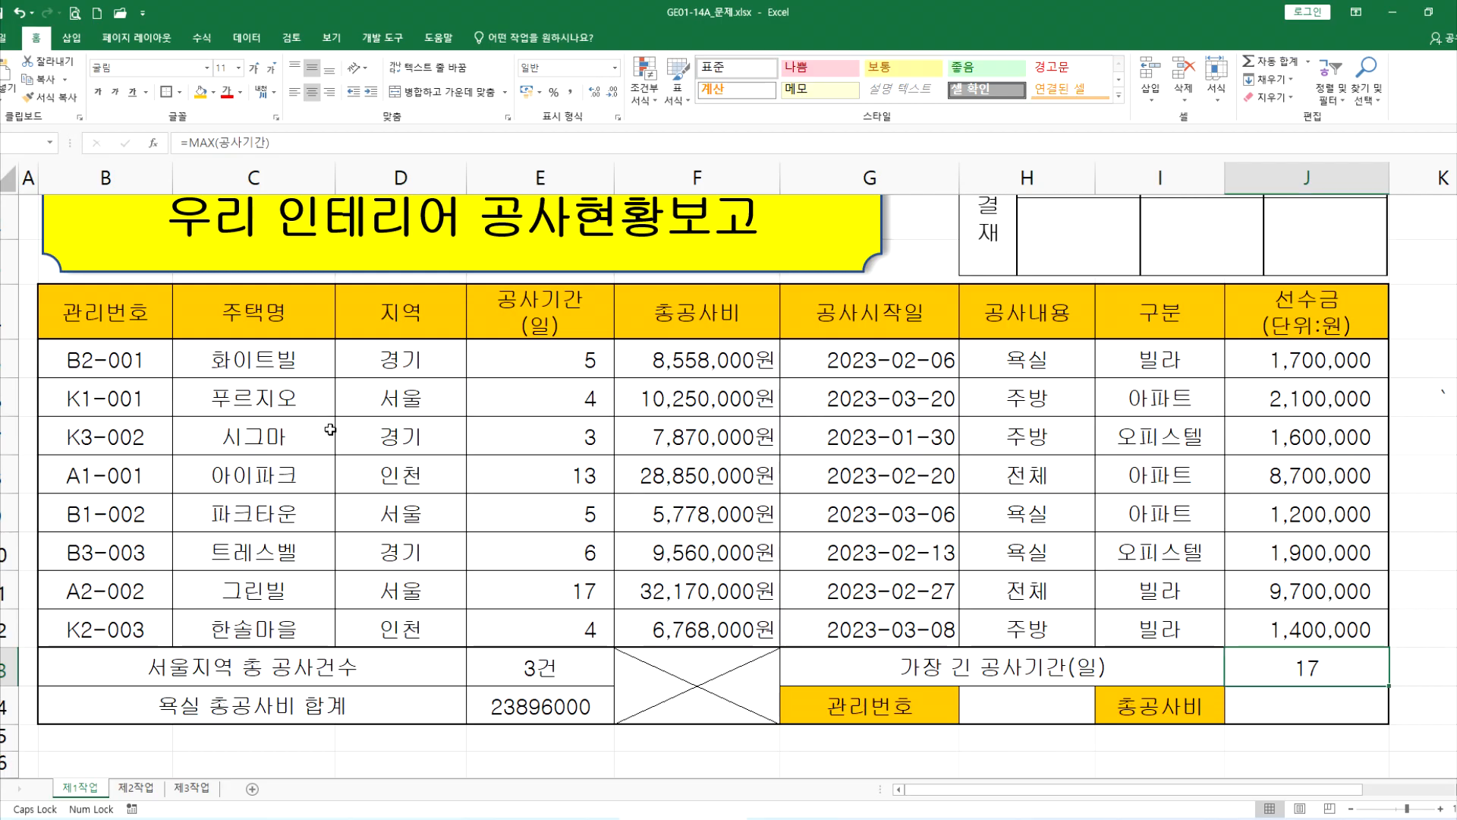
pyautogui.hotkey('alt', 'Tab')
pyautogui.write('ㄷ')
pyautogui.press('BackSpace')
pyautogui.write('E5')
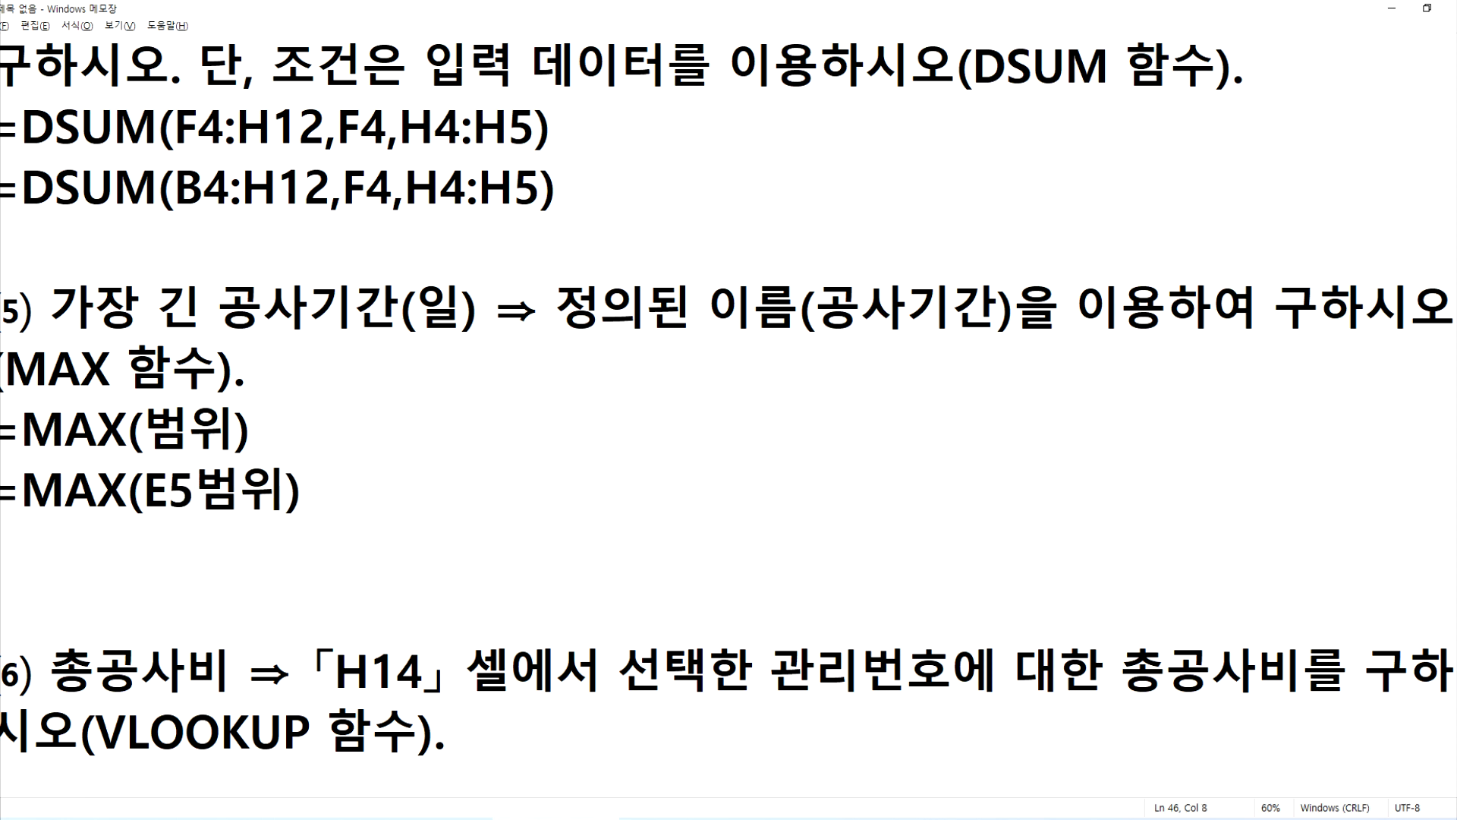
pyautogui.write(':E12')
pyautogui.press('Delete')
pyautogui.press('Delete')
pyautogui.press('End')
pyautogui.write('X')
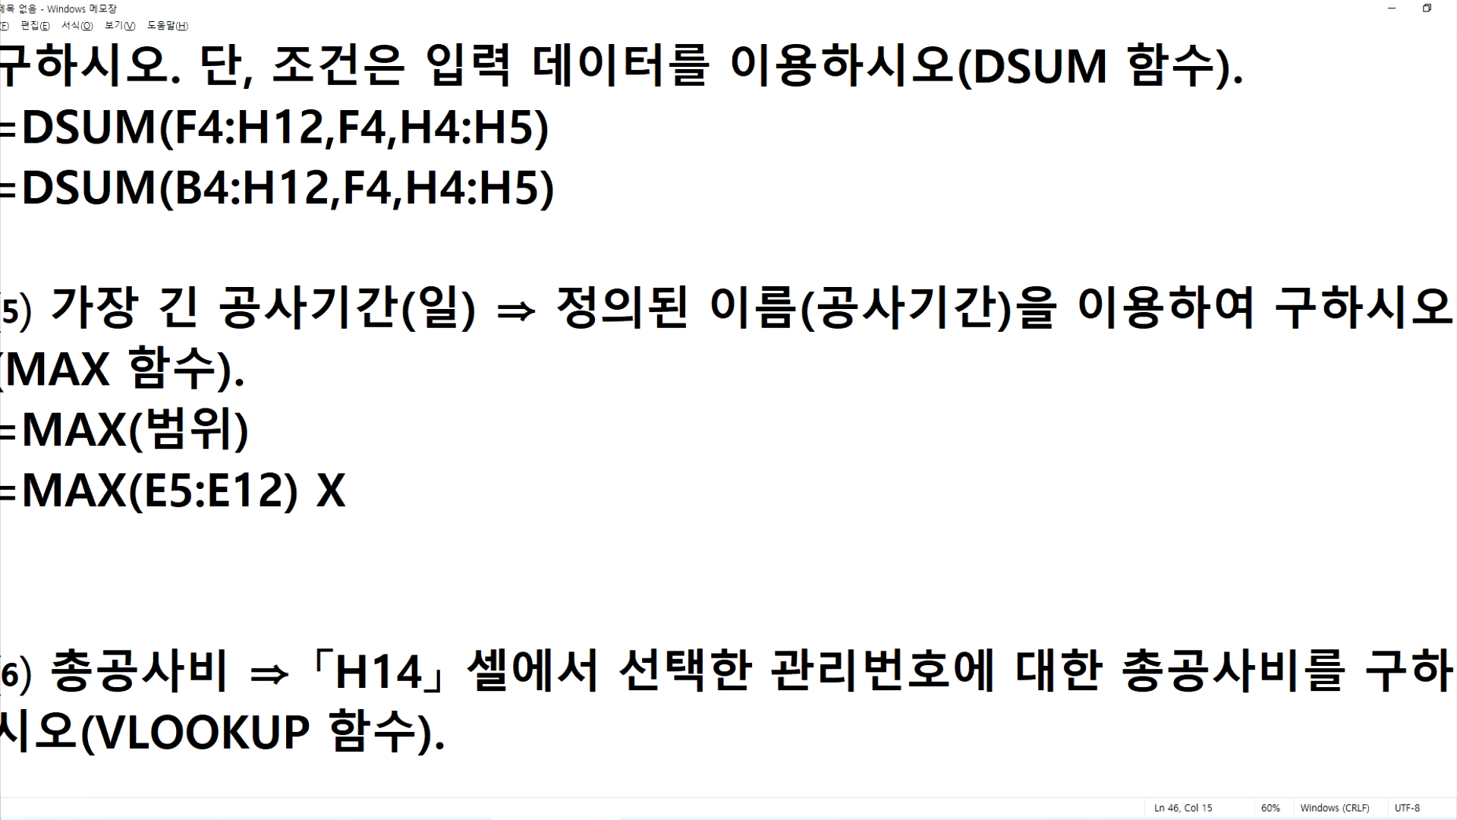
# Duplicate the =MAX(E5:E12) X line directly beneath itself.
pyautogui.press('Return')
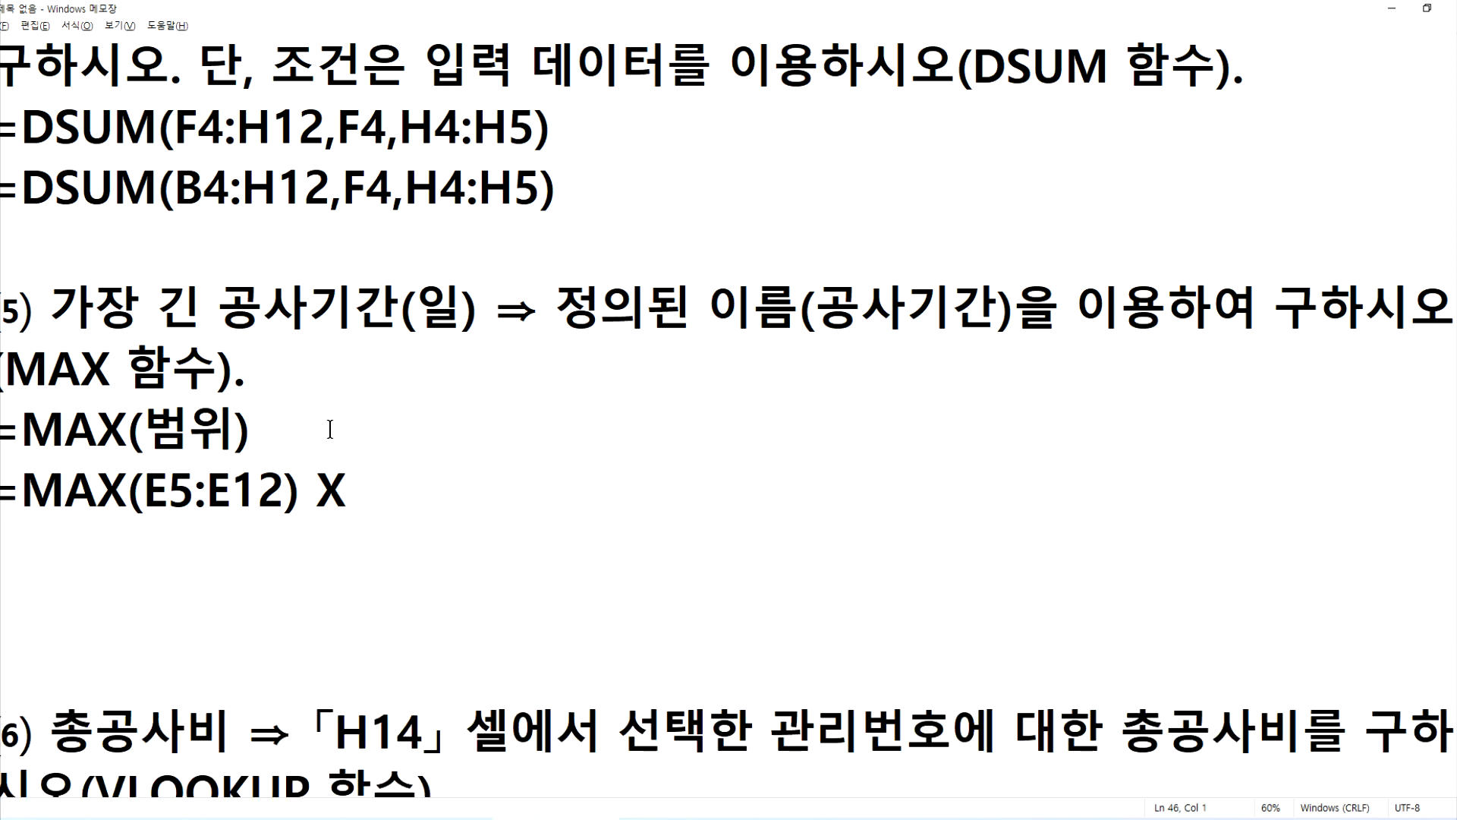
pyautogui.hotkey('shift', 'End')
pyautogui.hotkey('ctrl', 'c')
pyautogui.press('End')
pyautogui.press('Return')
pyautogui.hotkey('ctrl', 'v')
# Turn the lower copy into =MAX(공사기간) O, copying the name 공사기간 from the text of question 5.
pyautogui.press('Left')
pyautogui.press('Left')
pyautogui.press('Left')
pyautogui.press('Left')
pyautogui.press('Left')
pyautogui.press('Right')
pyautogui.hotkey('shift', 'Left')
pyautogui.hotkey('shift', 'Left')
pyautogui.hotkey('shift', 'Left')
pyautogui.hotkey('shift', 'Left')
pyautogui.hotkey('shift', 'Left')
pyautogui.hotkey('shift', 'Left')
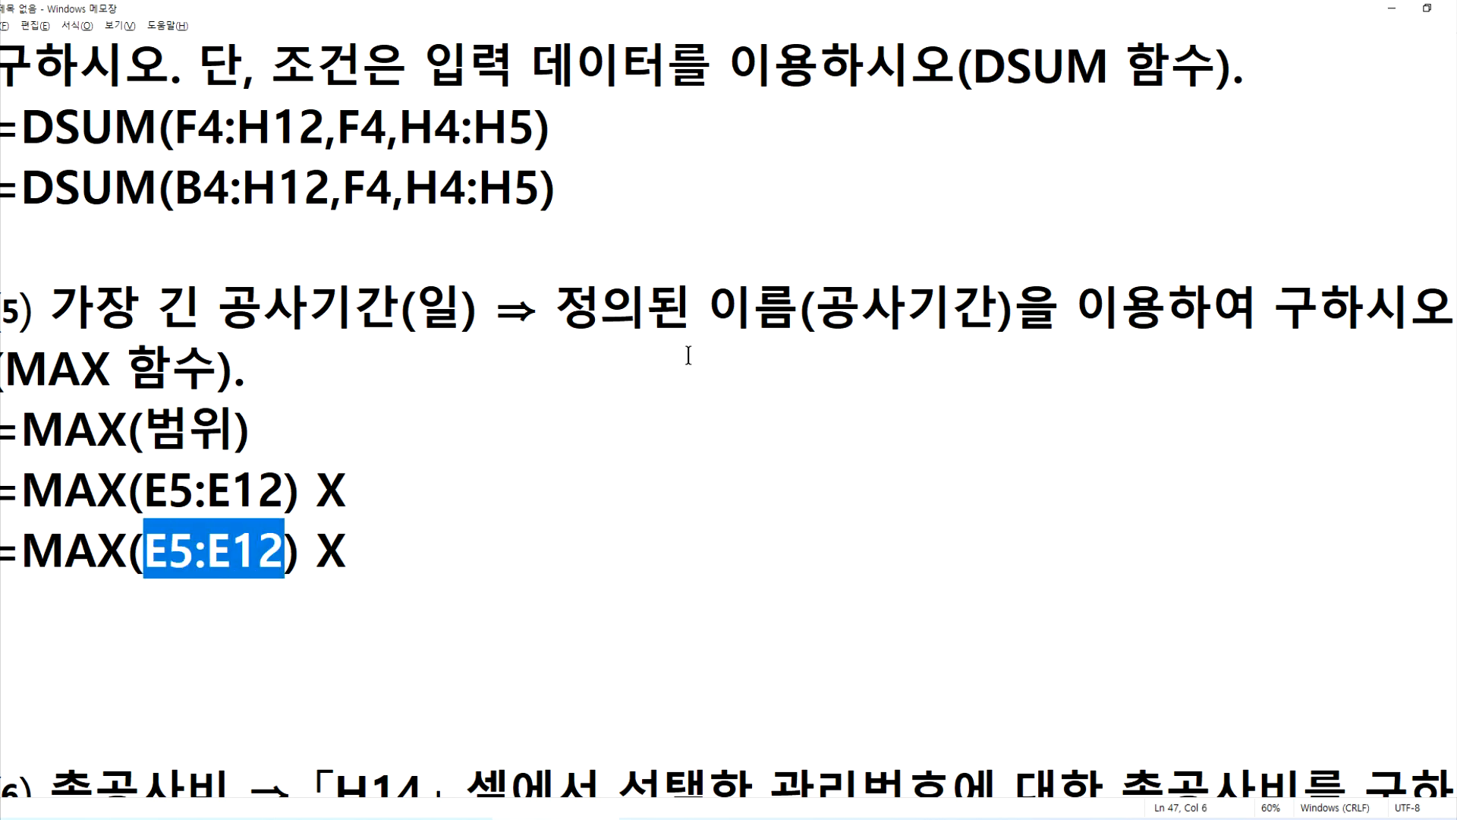
pyautogui.moveTo(826, 317); pyautogui.dragTo(998, 318)
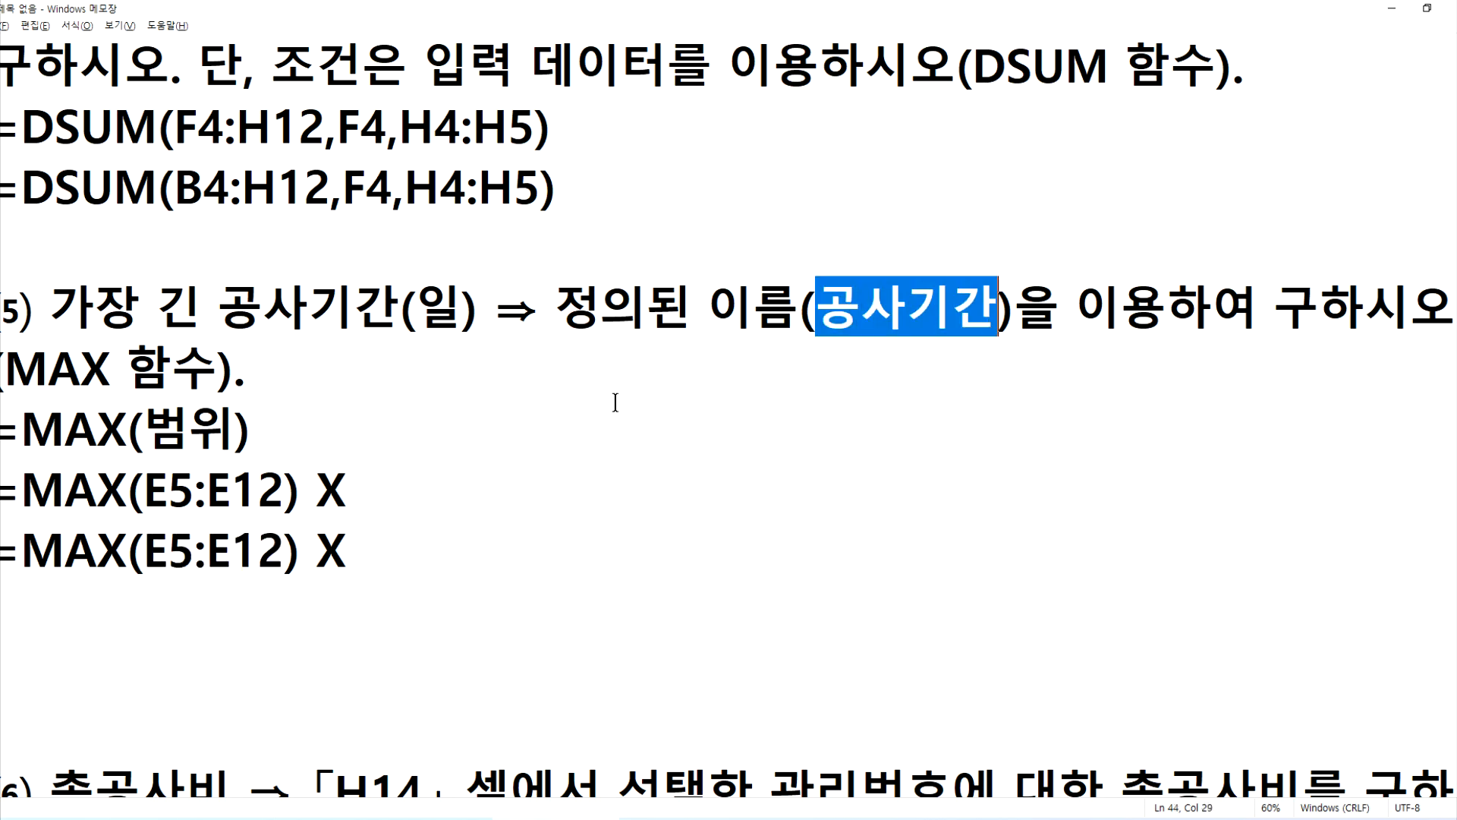
pyautogui.hotkey('ctrl', 'c')
pyautogui.moveTo(143, 550); pyautogui.dragTo(389, 558)
pyautogui.hotkey('ctrl', 'v')
pyautogui.write('ㅐ')
pyautogui.press('BackSpace')
pyautogui.write('O')
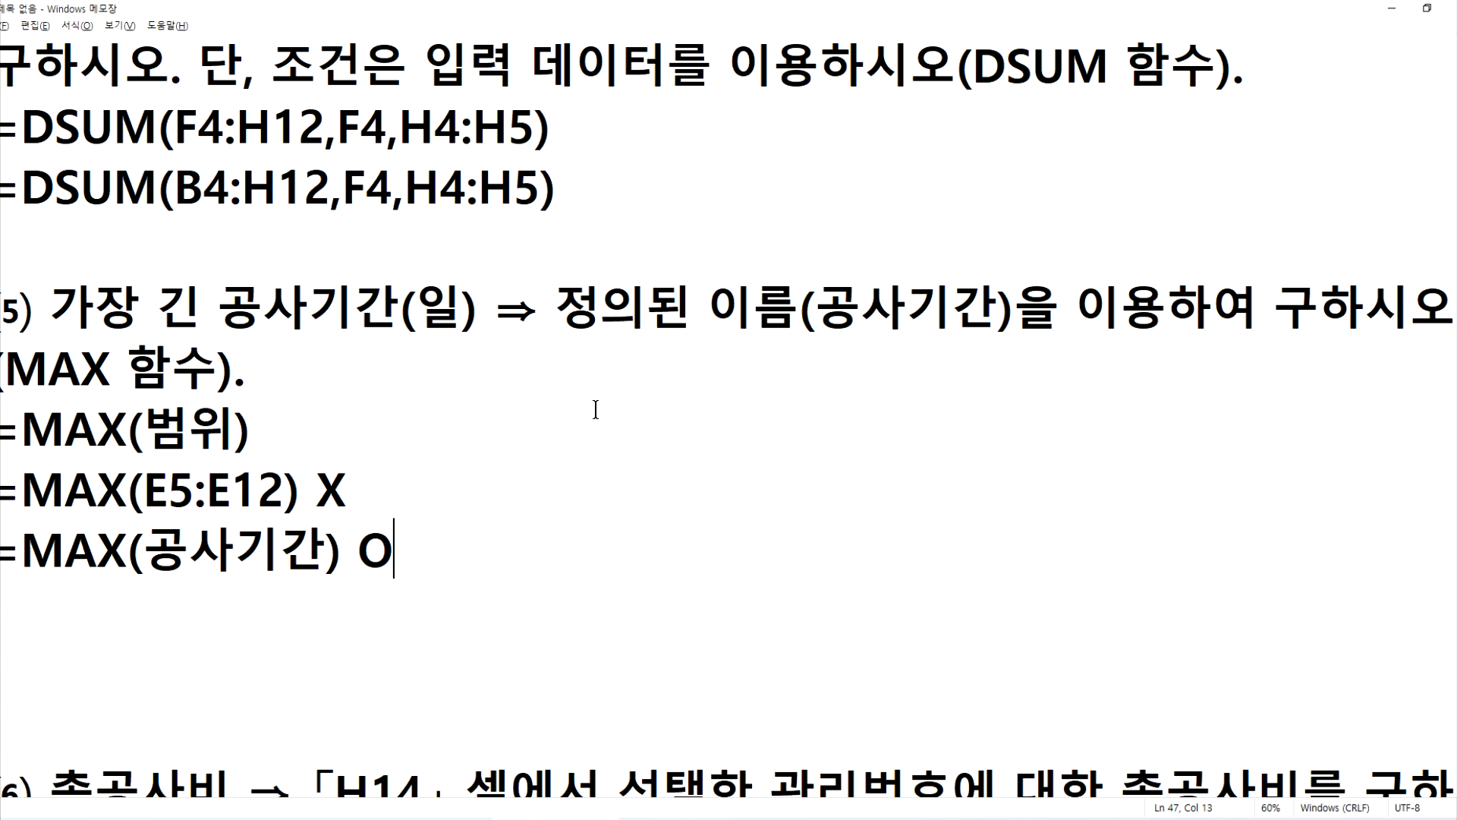
# In Excel, check the defined name of E5:E12 and the MAX formula in J13 against the Notepad line.
pyautogui.moveTo(17, 555); pyautogui.dragTo(336, 554)
pyautogui.hotkey('alt', 'Tab')
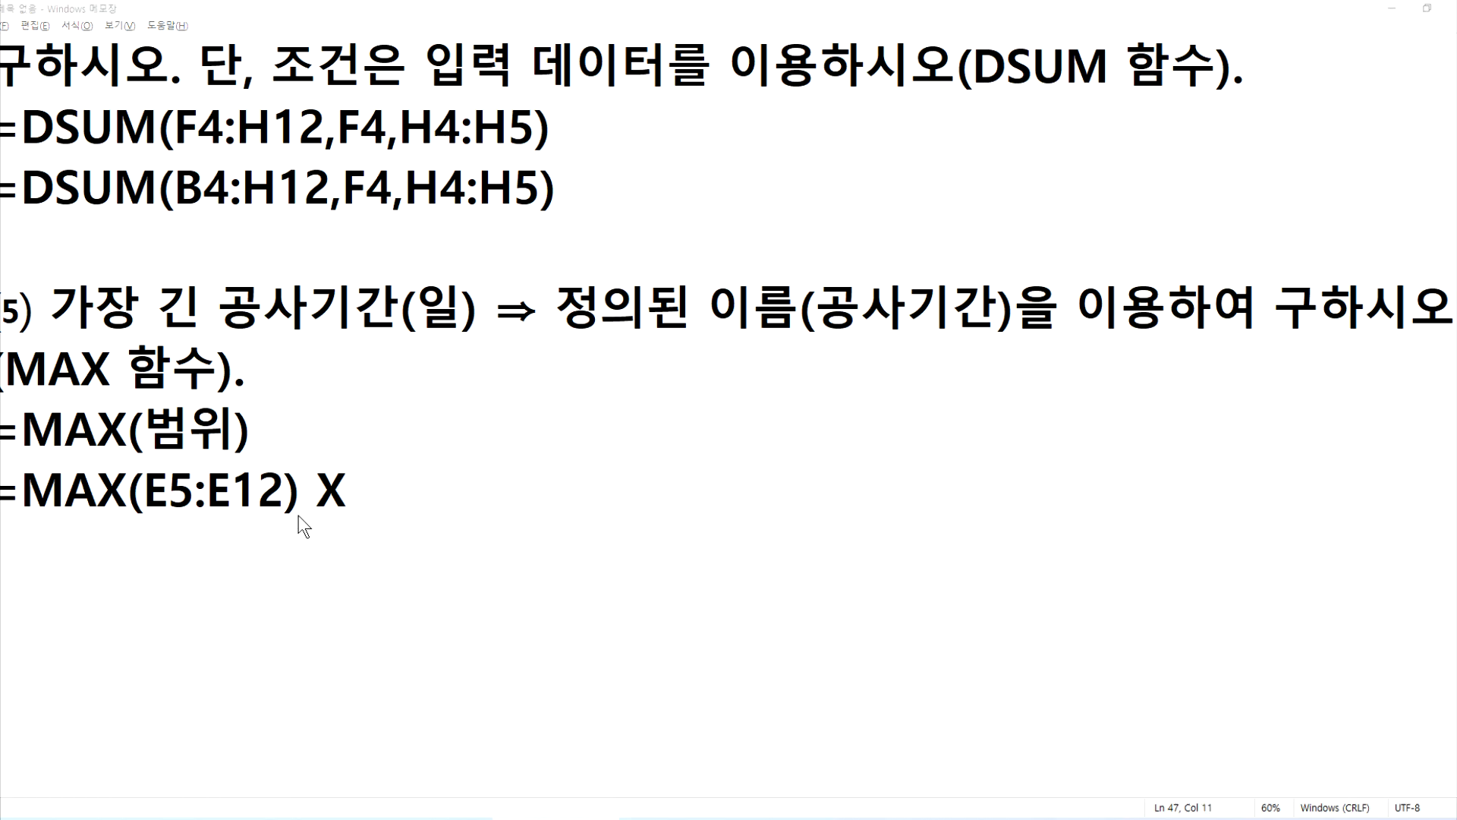
pyautogui.moveTo(514, 358); pyautogui.dragTo(514, 630)
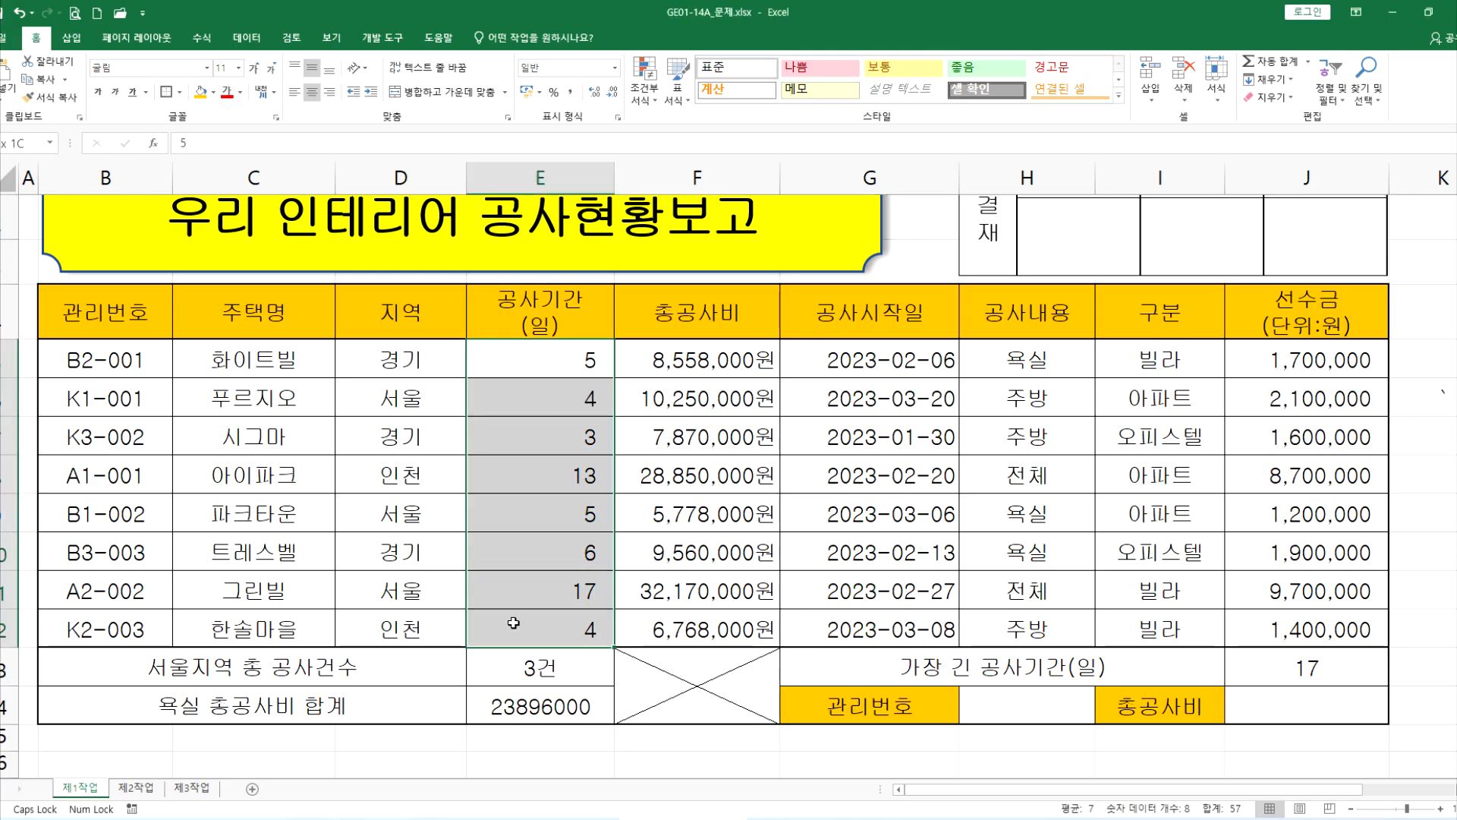
pyautogui.click(37, 143)
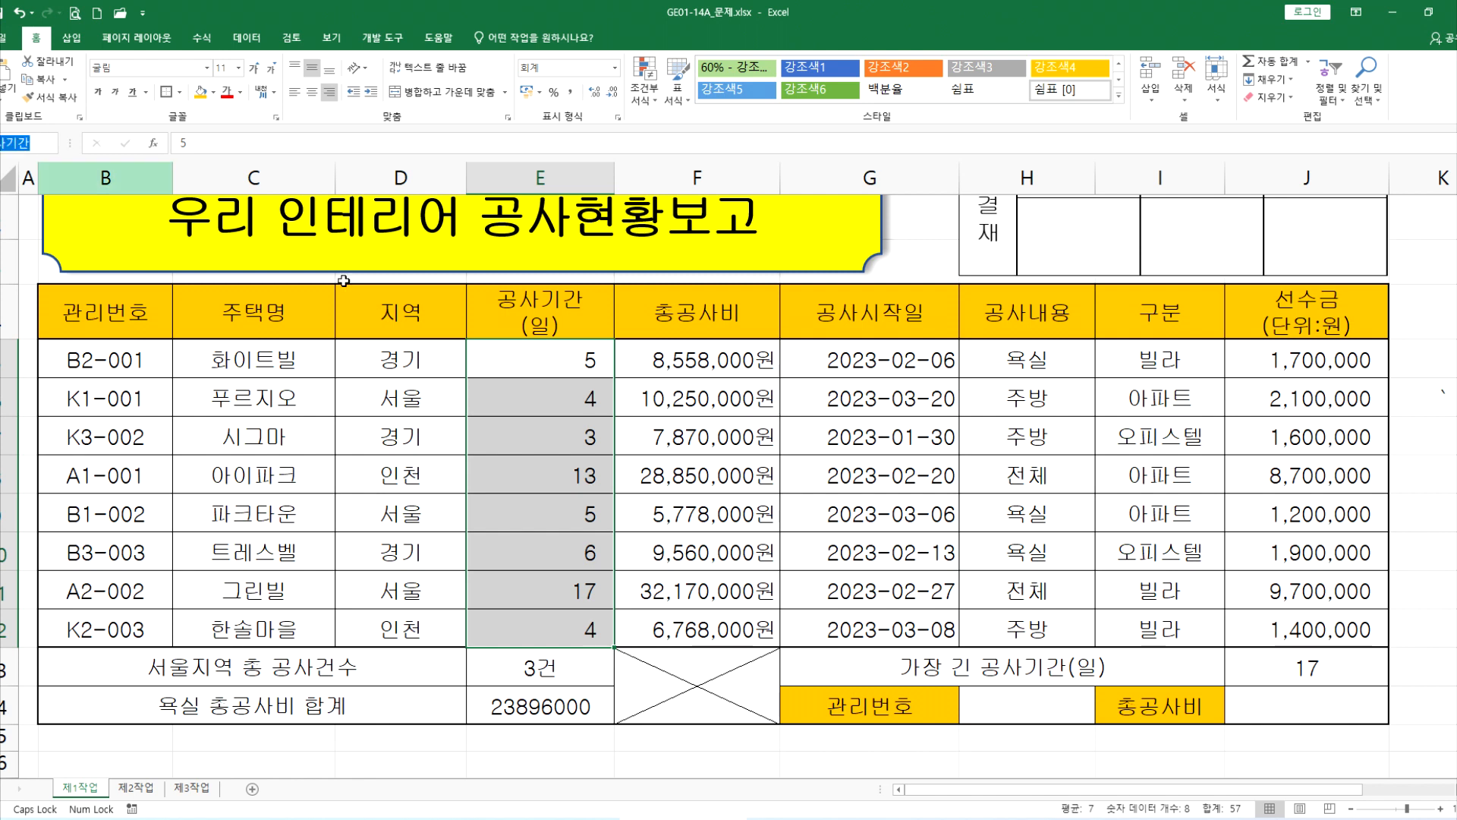
pyautogui.doubleClick(1341, 673)
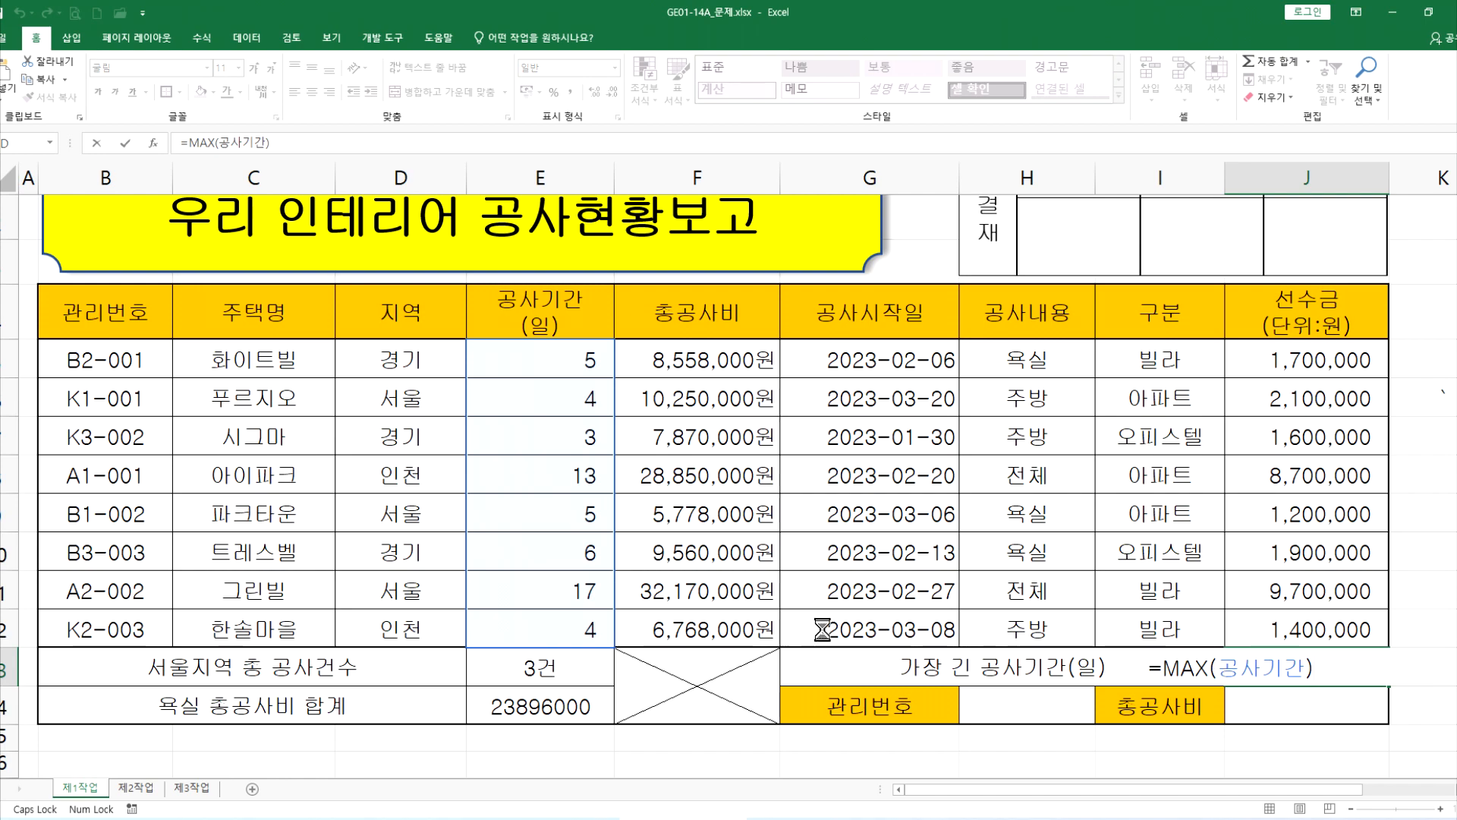
pyautogui.hotkey('alt', 'Tab')
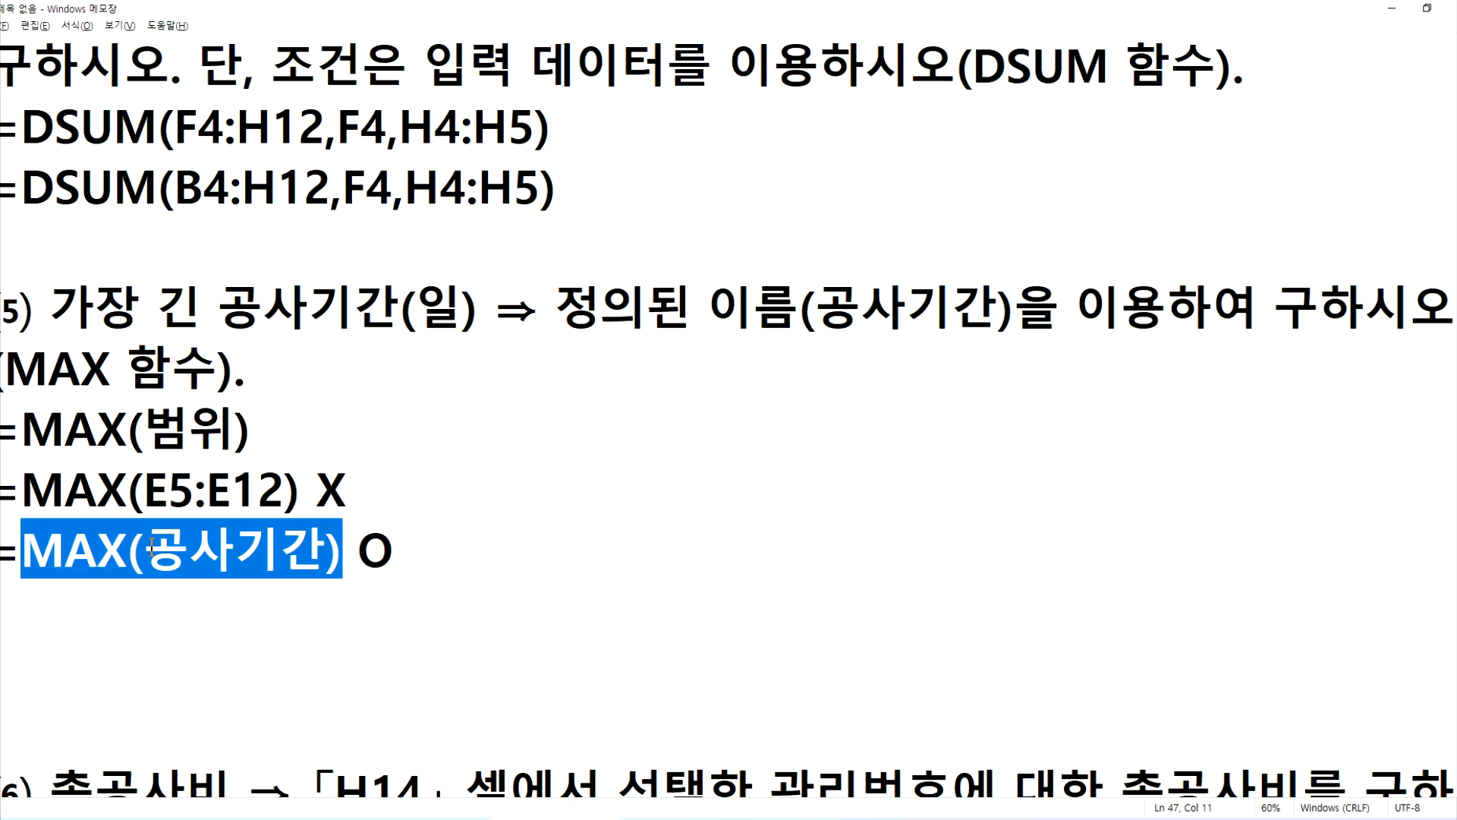
# Append the note (반드시 "공사기간"으로 이름정의를 한 후에 작업) to the =MAX(공사기간) O line and remove the surplus blank lines below it.
pyautogui.click(500, 570)
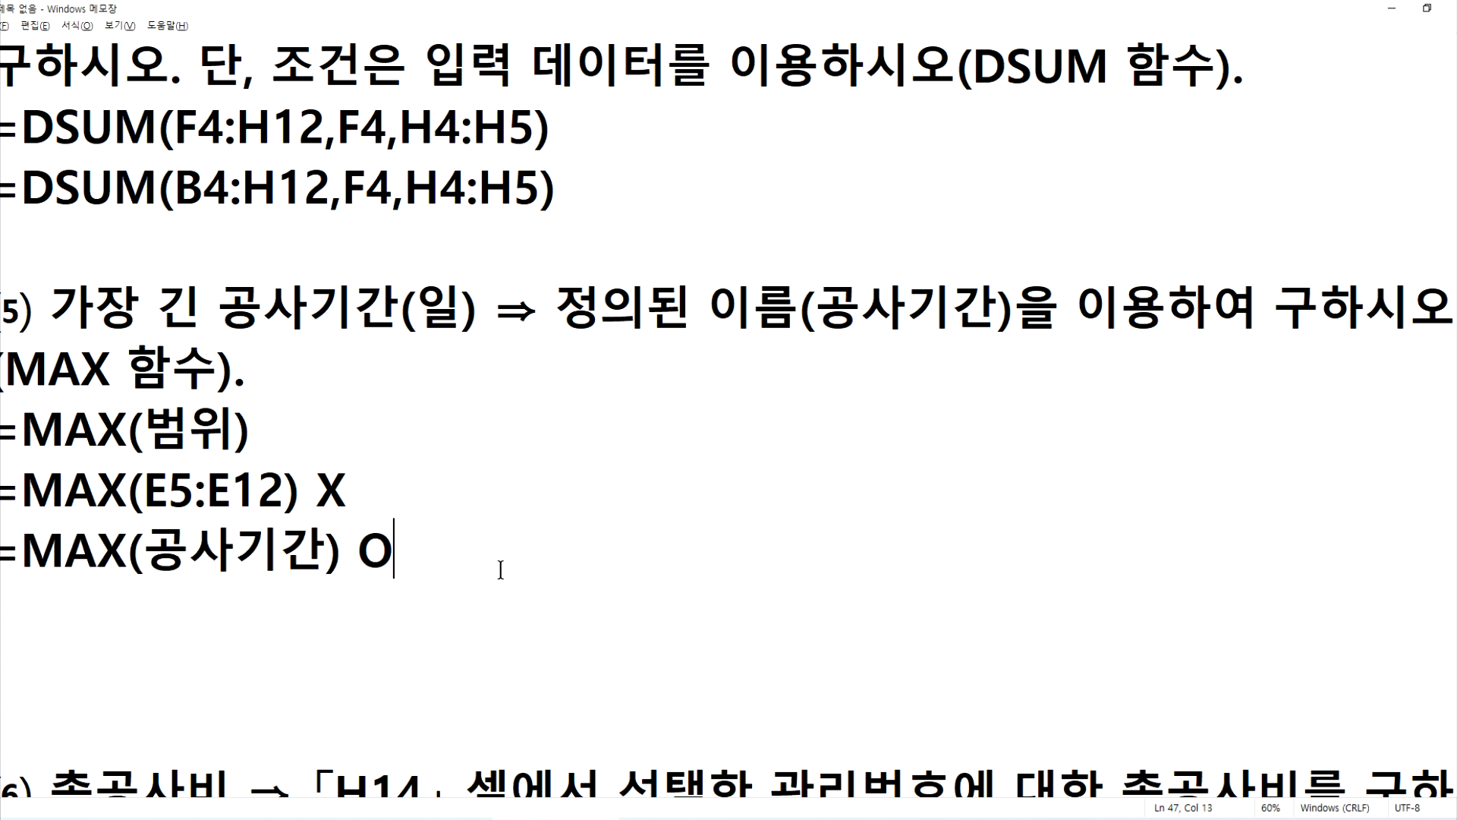
pyautogui.write('(반듯')
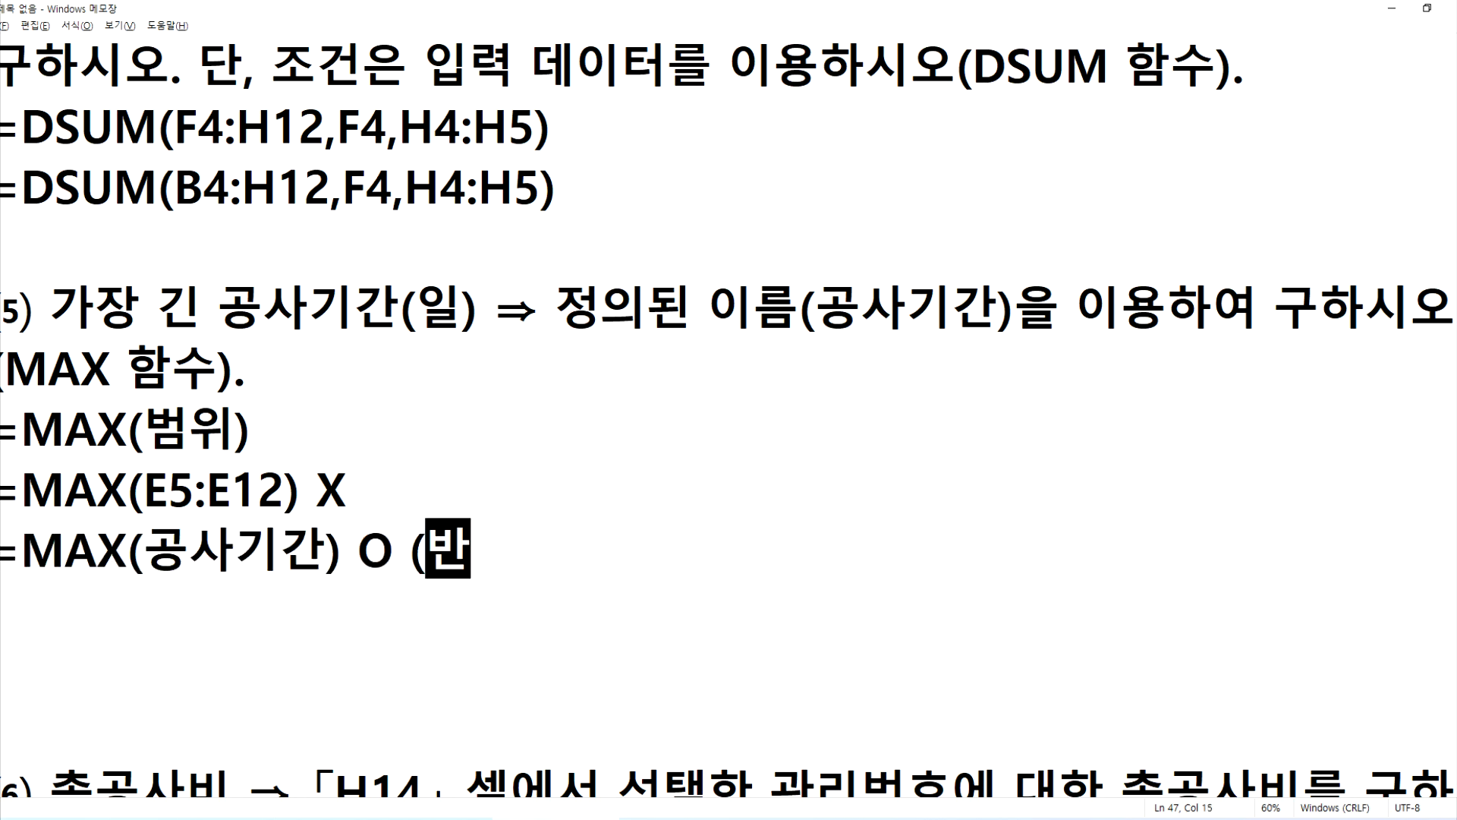
pyautogui.press('BackSpace')
pyautogui.press('BackSpace')
pyautogui.write('드시 ')
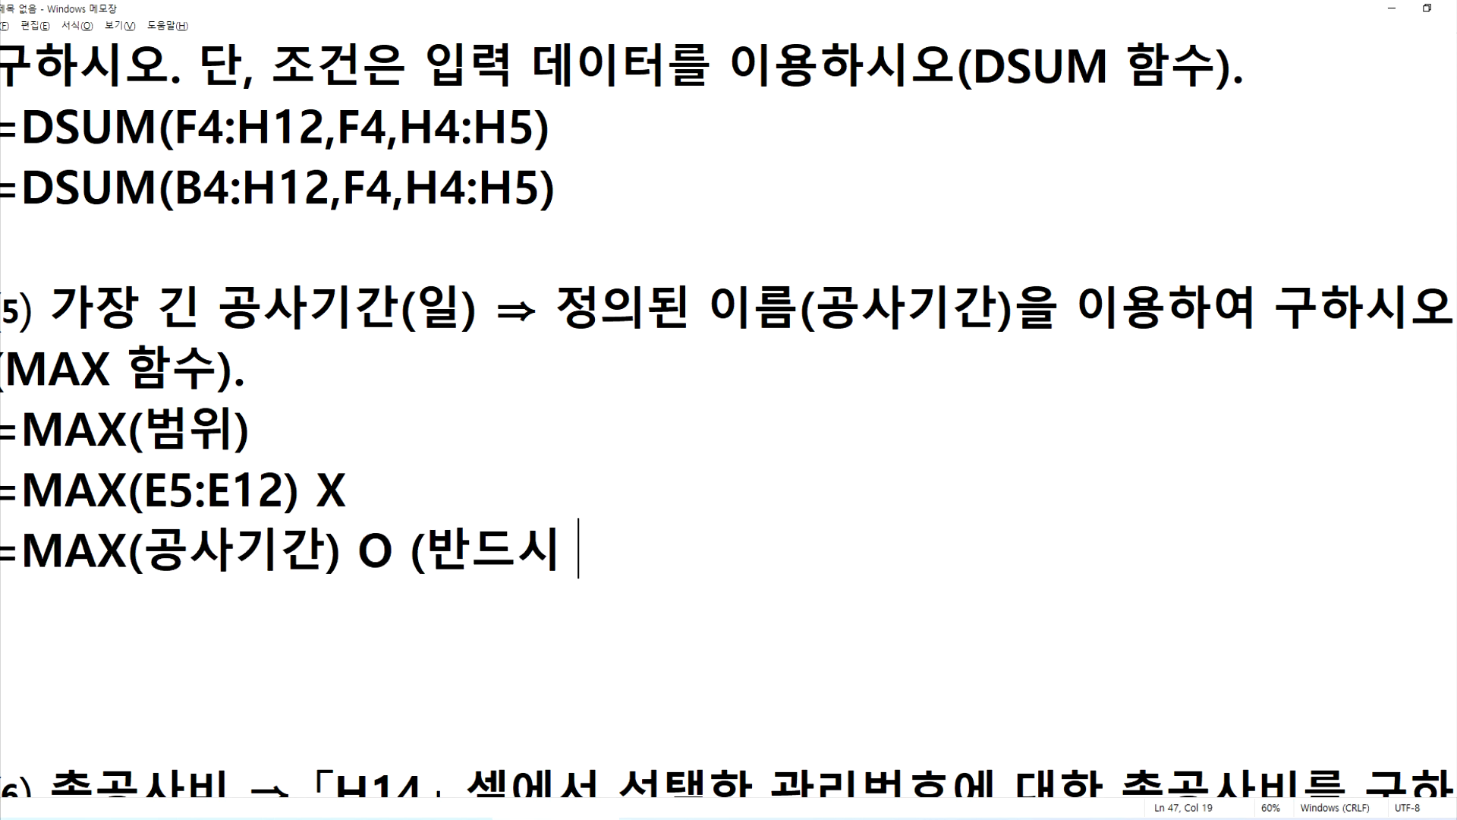
pyautogui.write('공사기간')
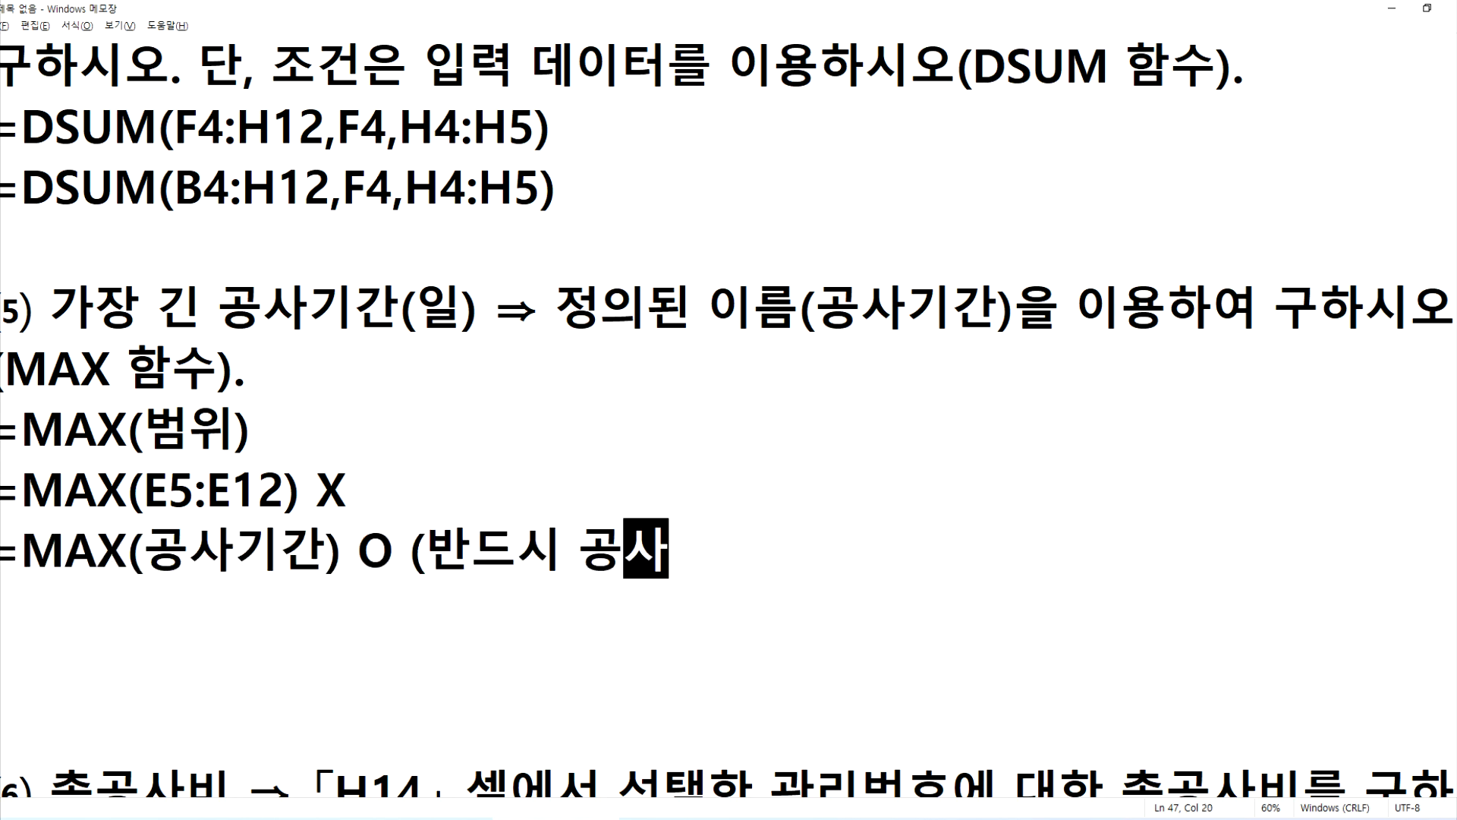
pyautogui.press('Left')
pyautogui.press('Left')
pyautogui.press('Left')
pyautogui.press('Left')
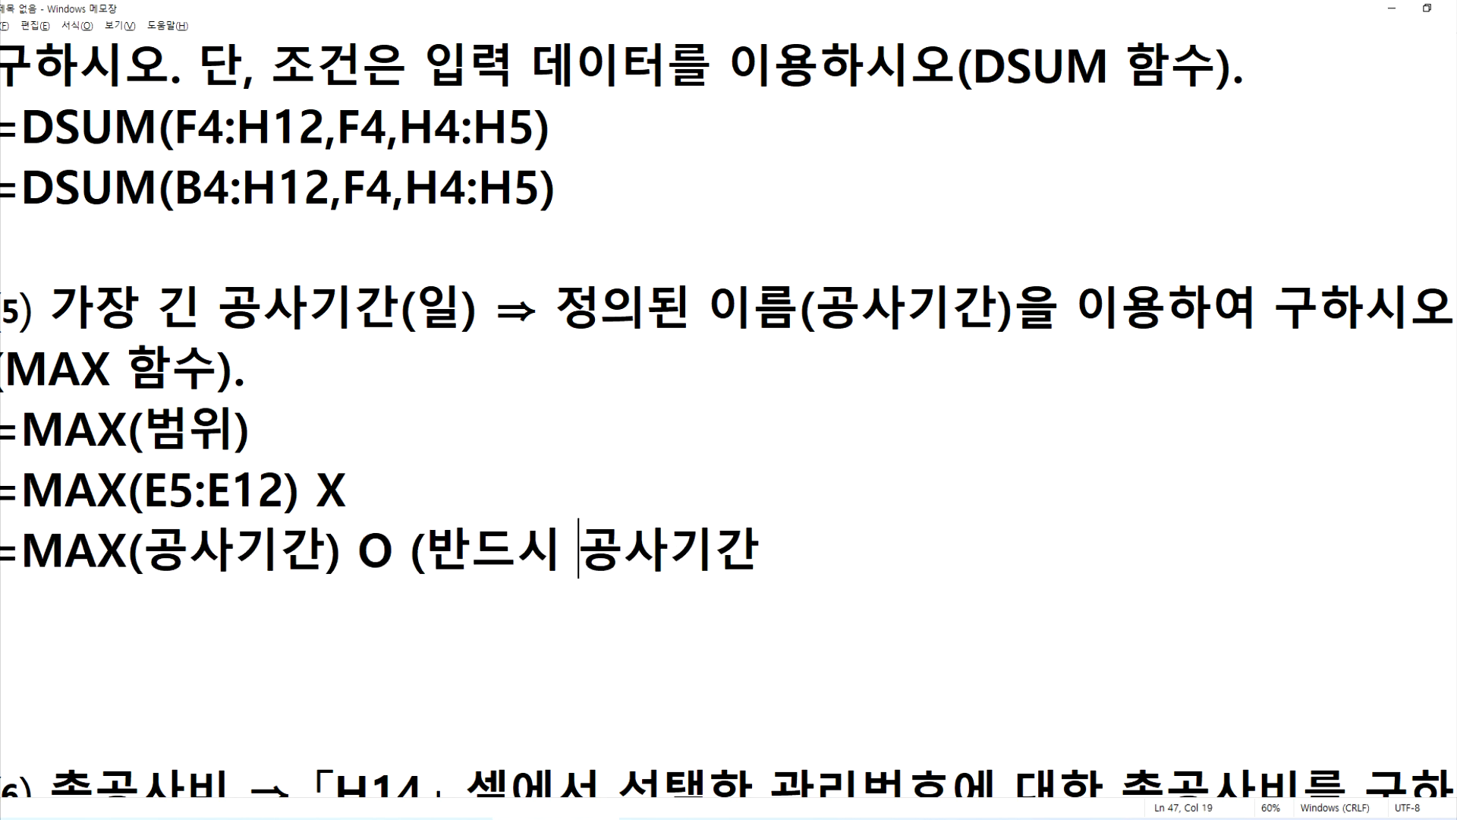
pyautogui.write('"')
pyautogui.press('End')
pyautogui.write('"으로 이름')
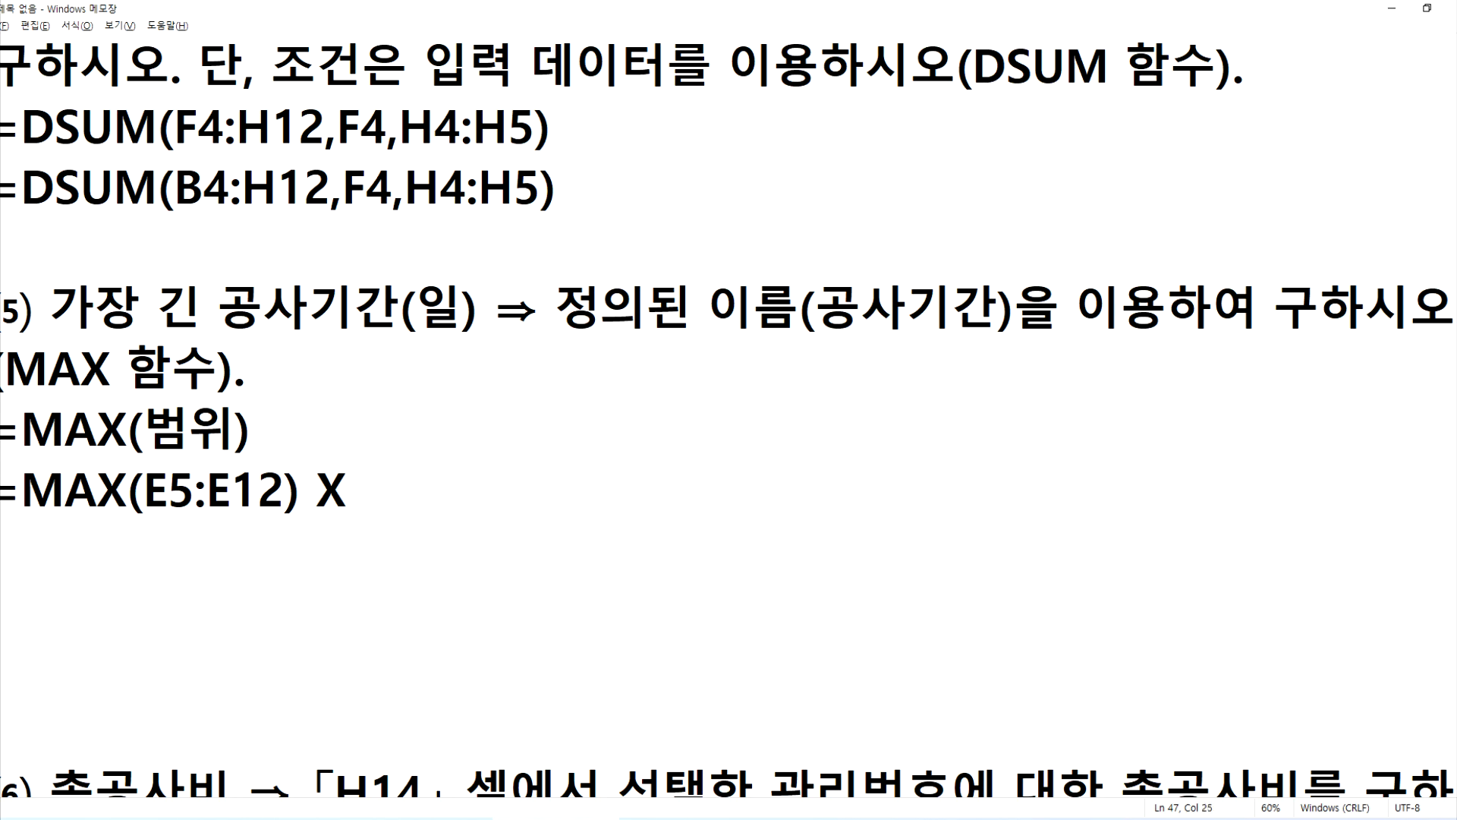
pyautogui.write('정의')
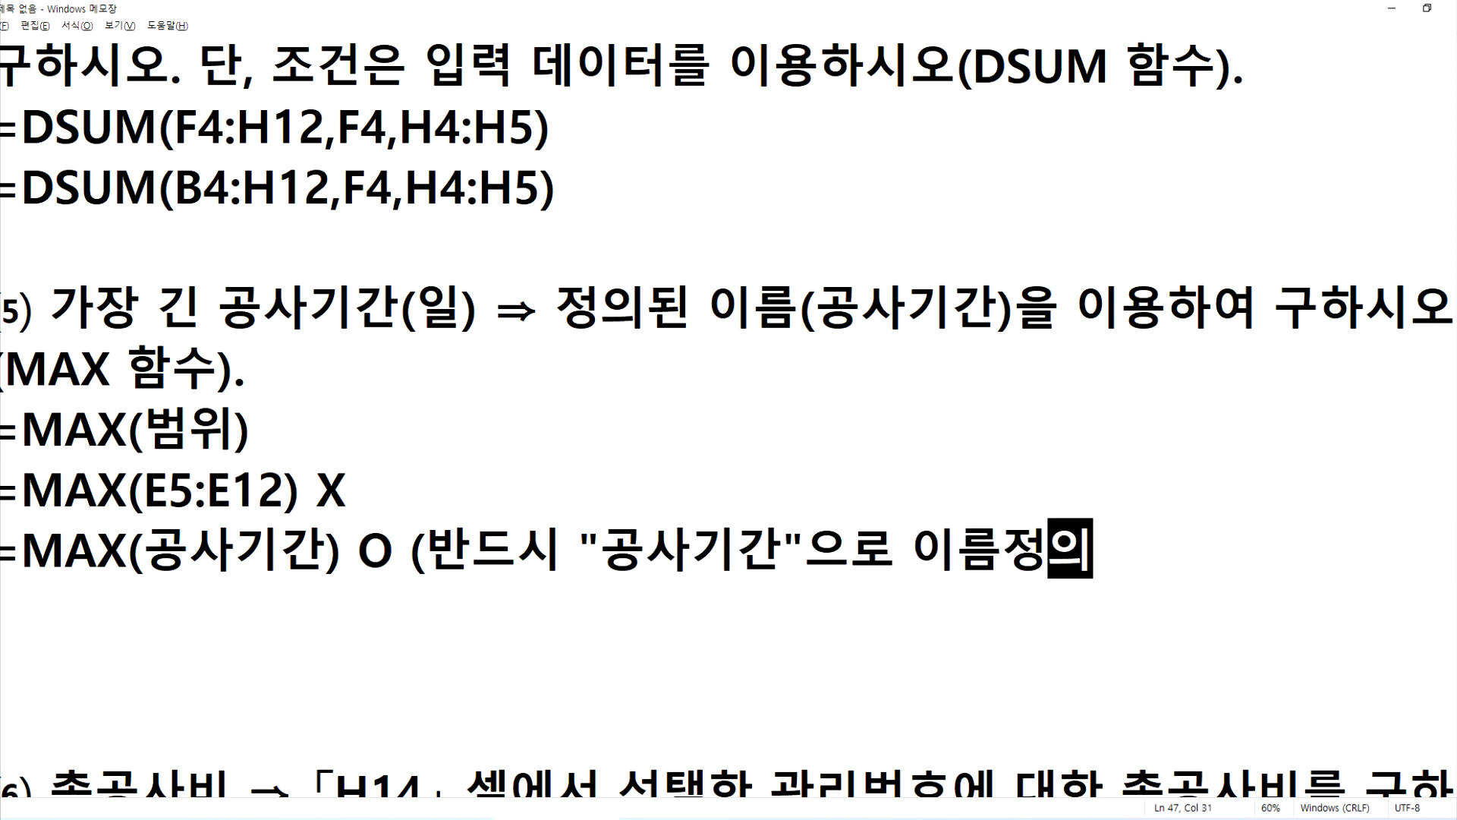
pyautogui.write('를 한 후에 ')
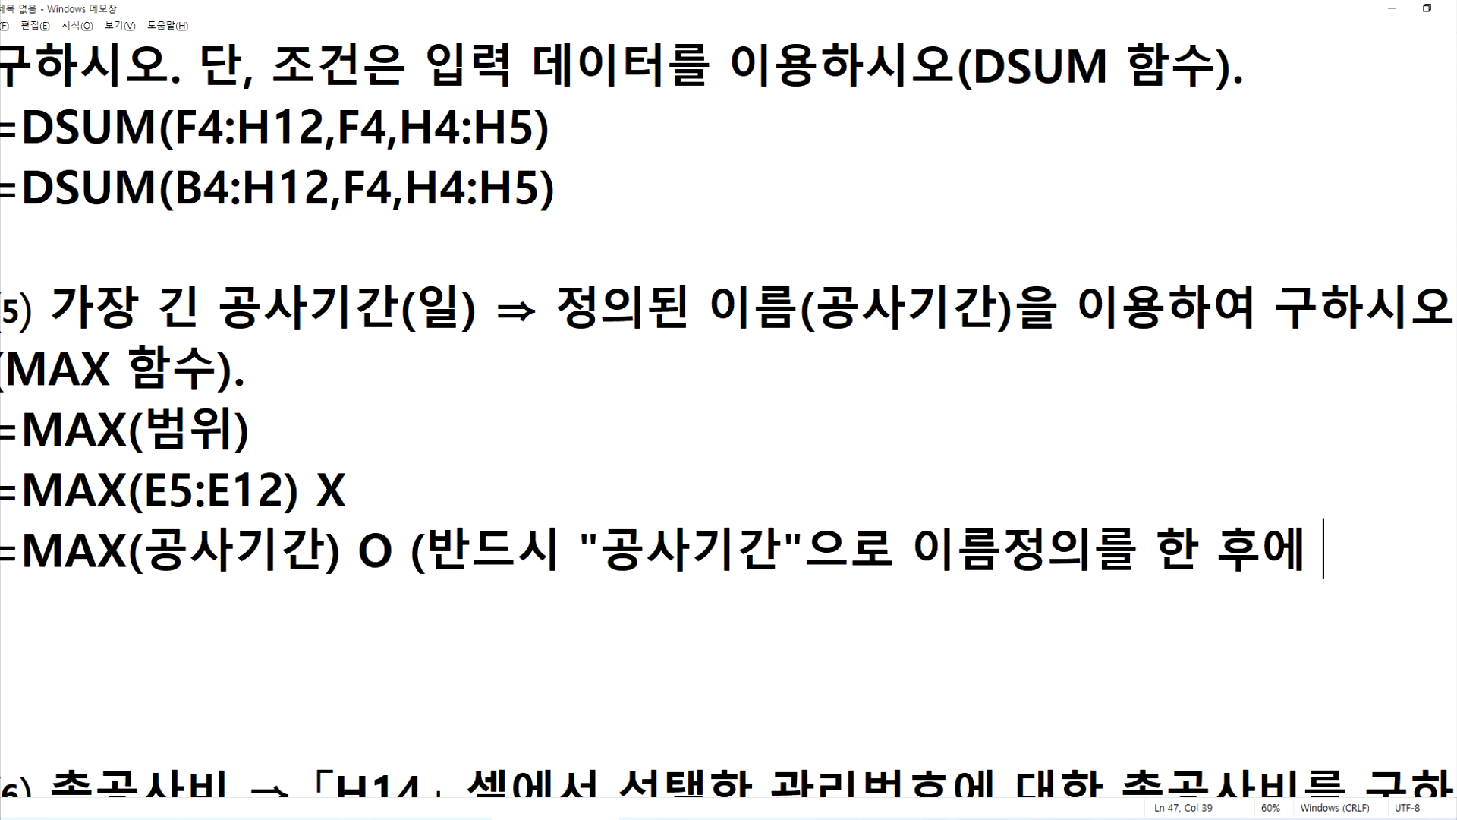
pyautogui.write('작업)')
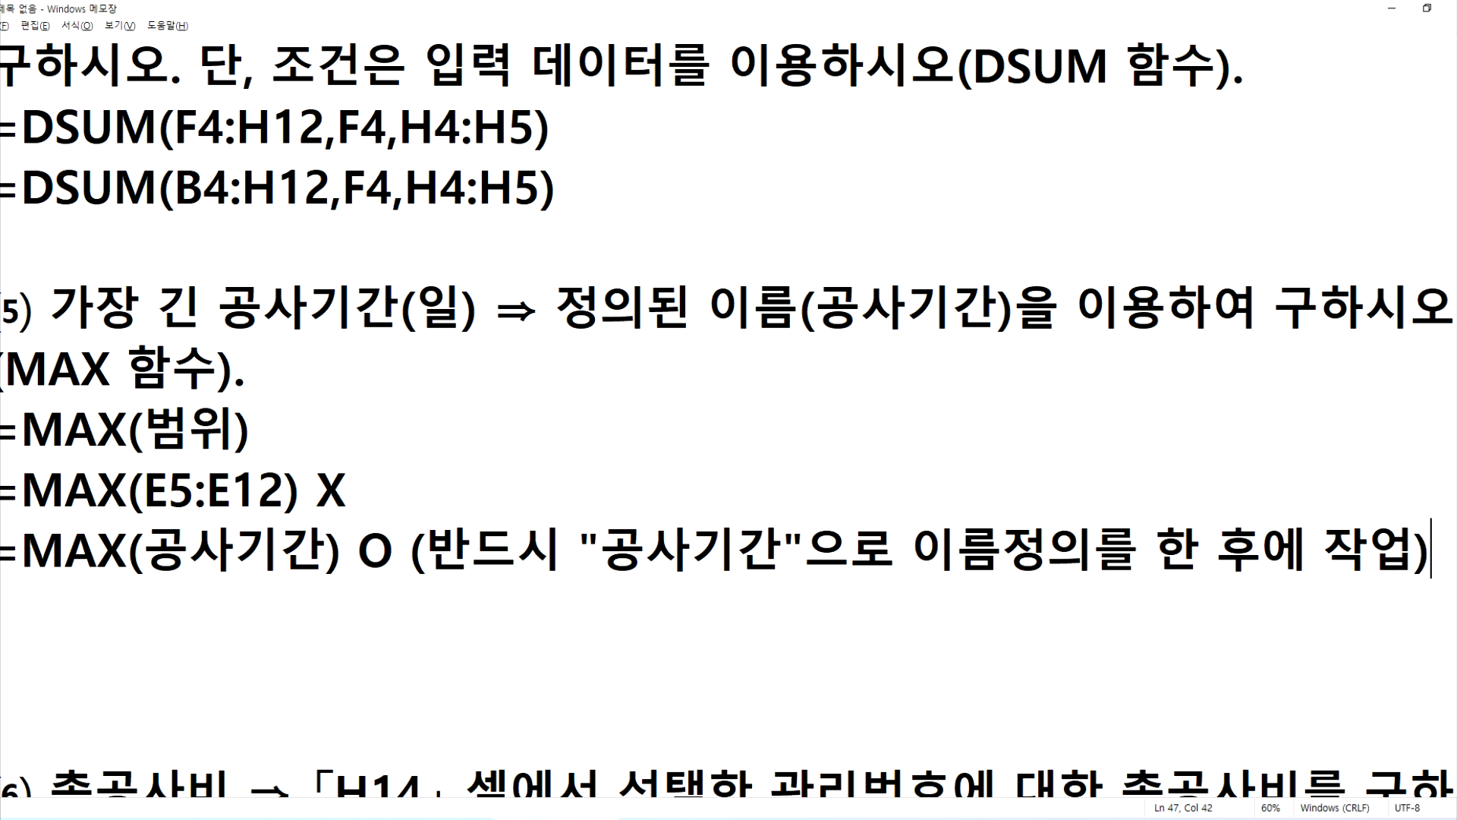
pyautogui.press('Delete')
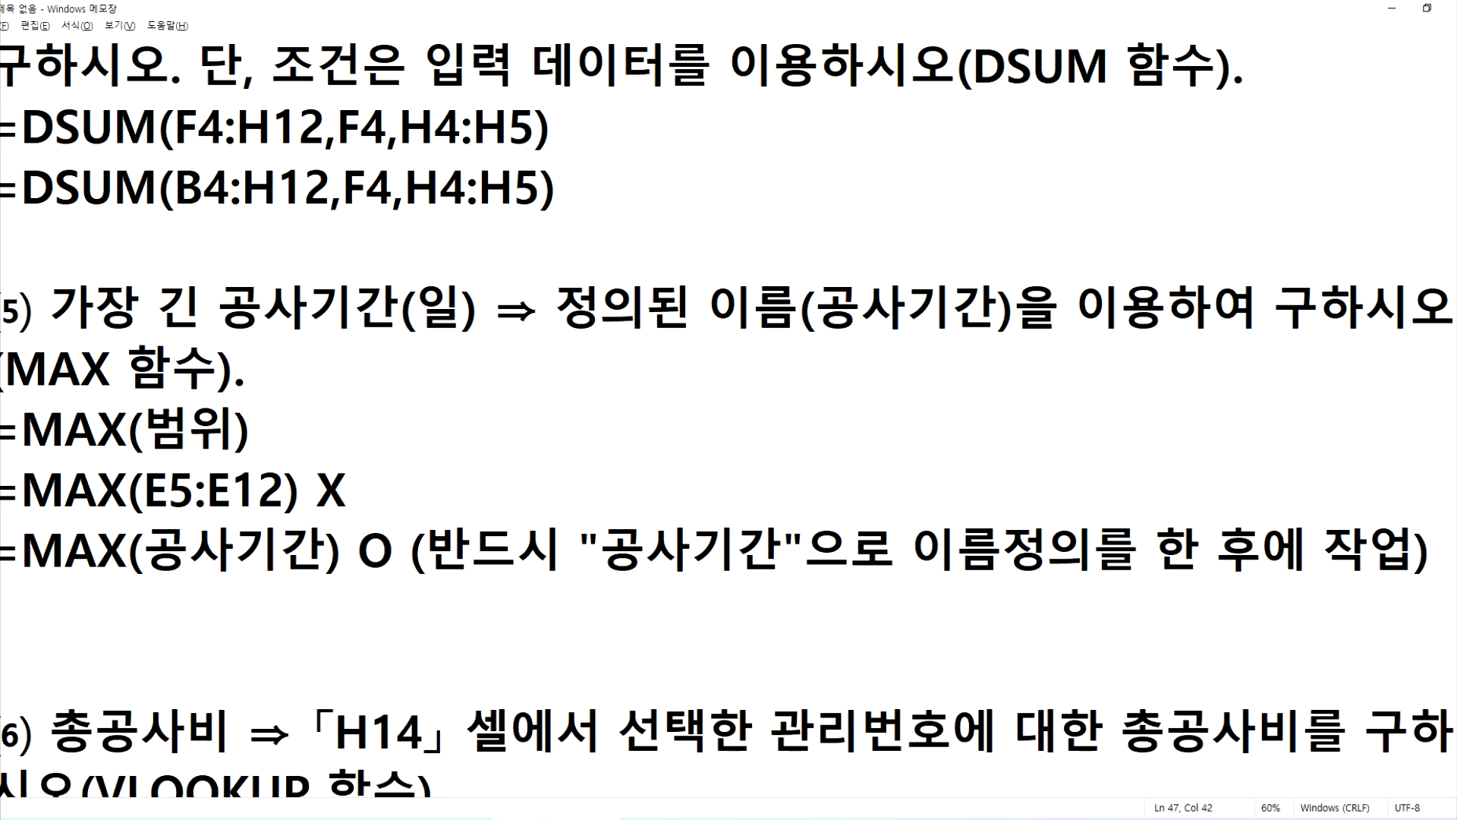
pyautogui.press('Delete')
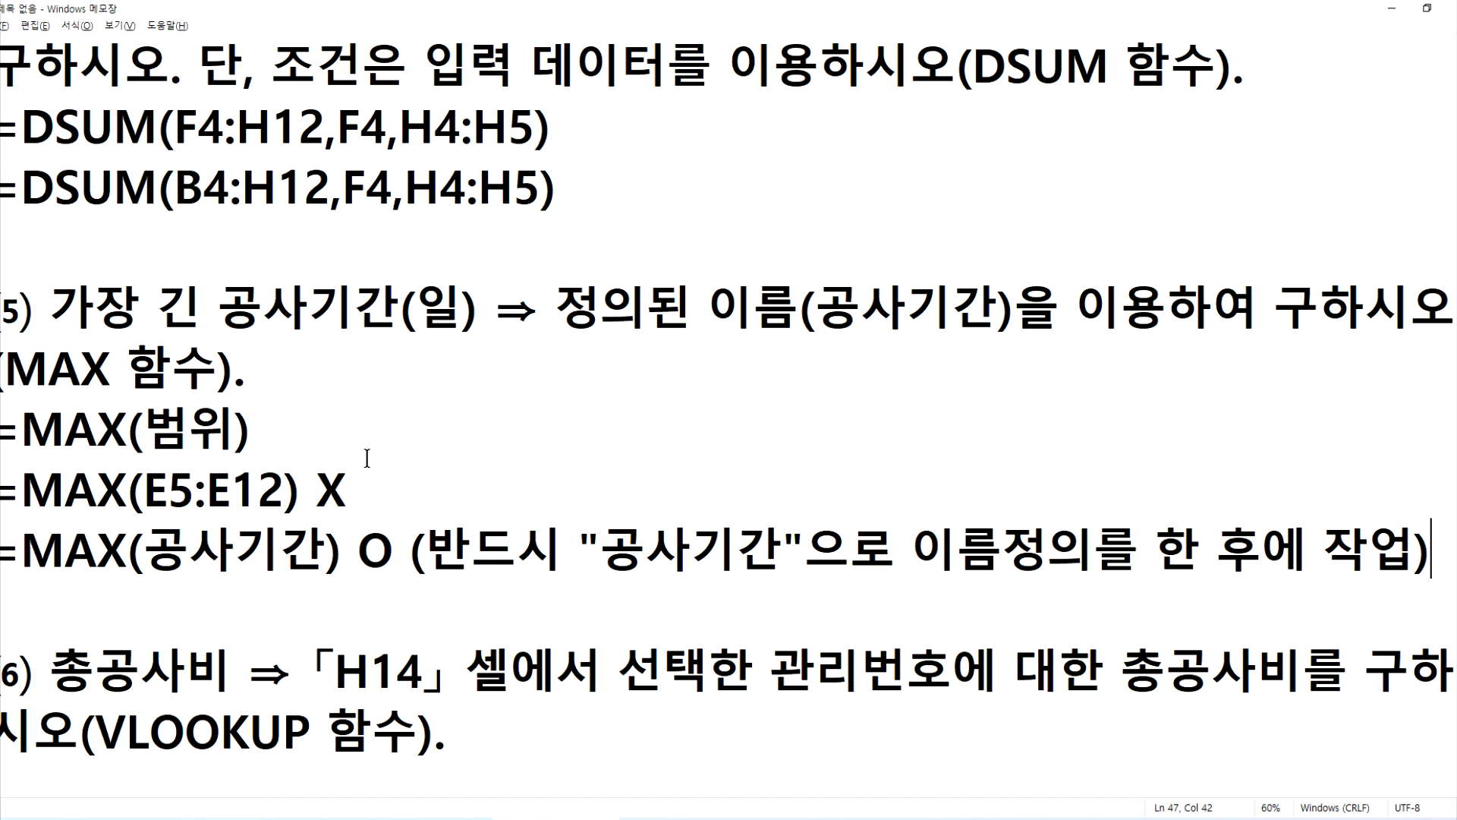
# In Excel, leave the J13 formula edit, look over the 관리번호 codes in B5:B12, and select H14.
pyautogui.hotkey('alt', 'Tab')
pyautogui.scroll(-3, 999, 585)
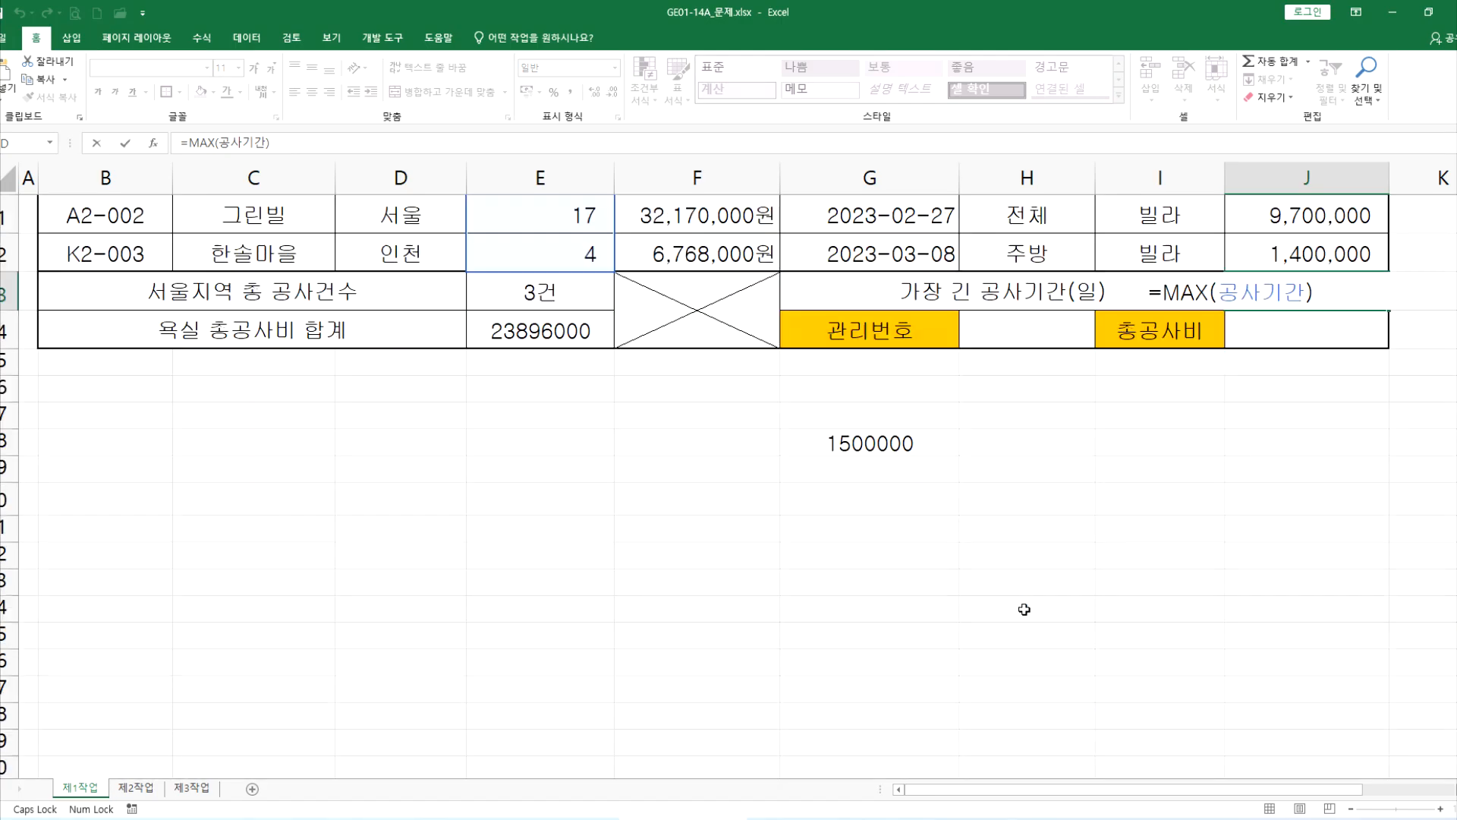
pyautogui.click(995, 331)
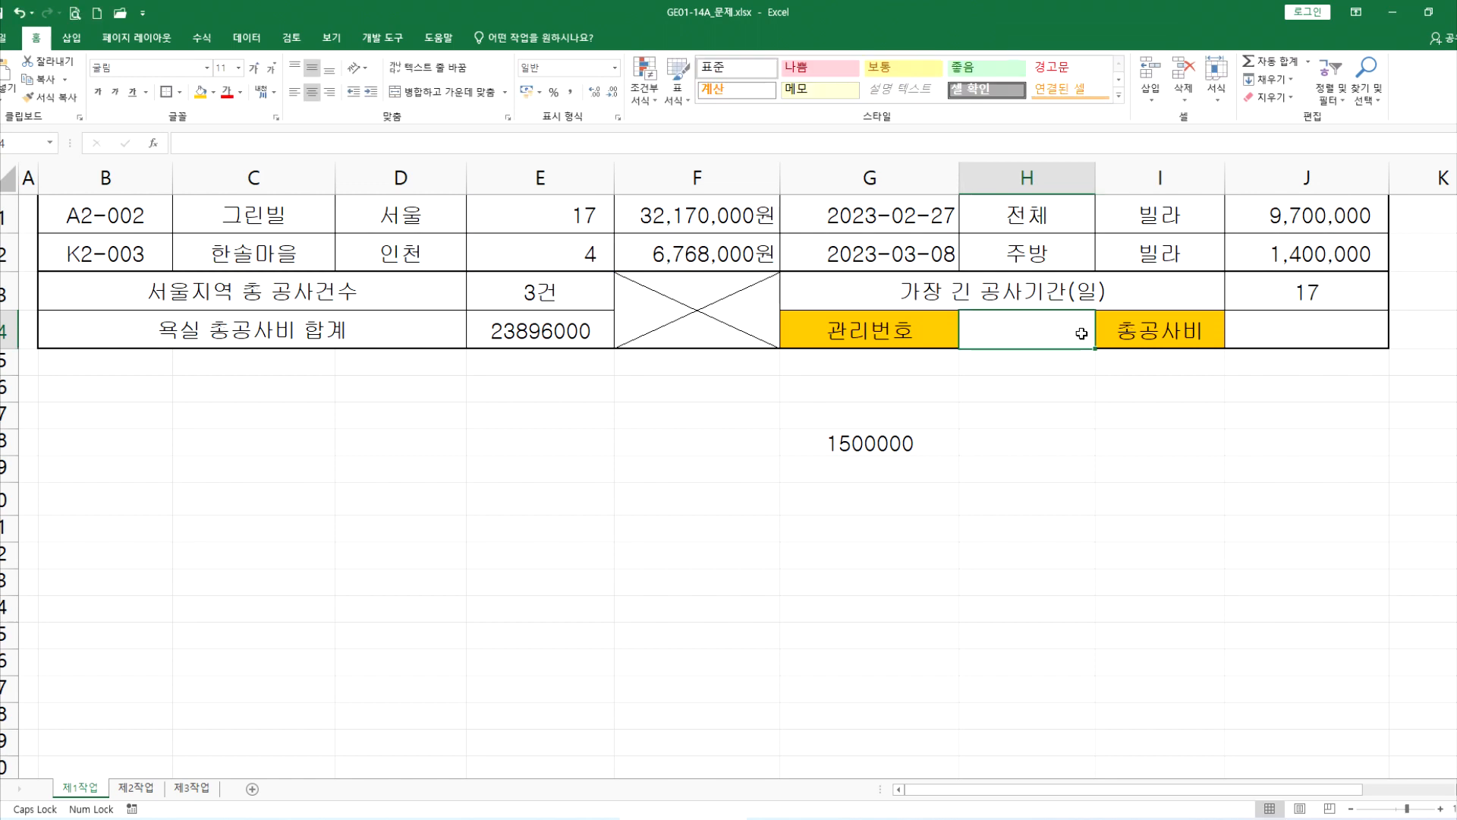
pyautogui.scroll(4, 1081, 333)
pyautogui.moveTo(95, 358); pyautogui.dragTo(111, 629)
pyautogui.click(1027, 706)
# Review the Notepad condition about choosing a 관리번호 in H14, highlighting the words 유효성 검사.
pyautogui.hotkey('alt', 'Tab')
pyautogui.scroll(15, 540, 425)
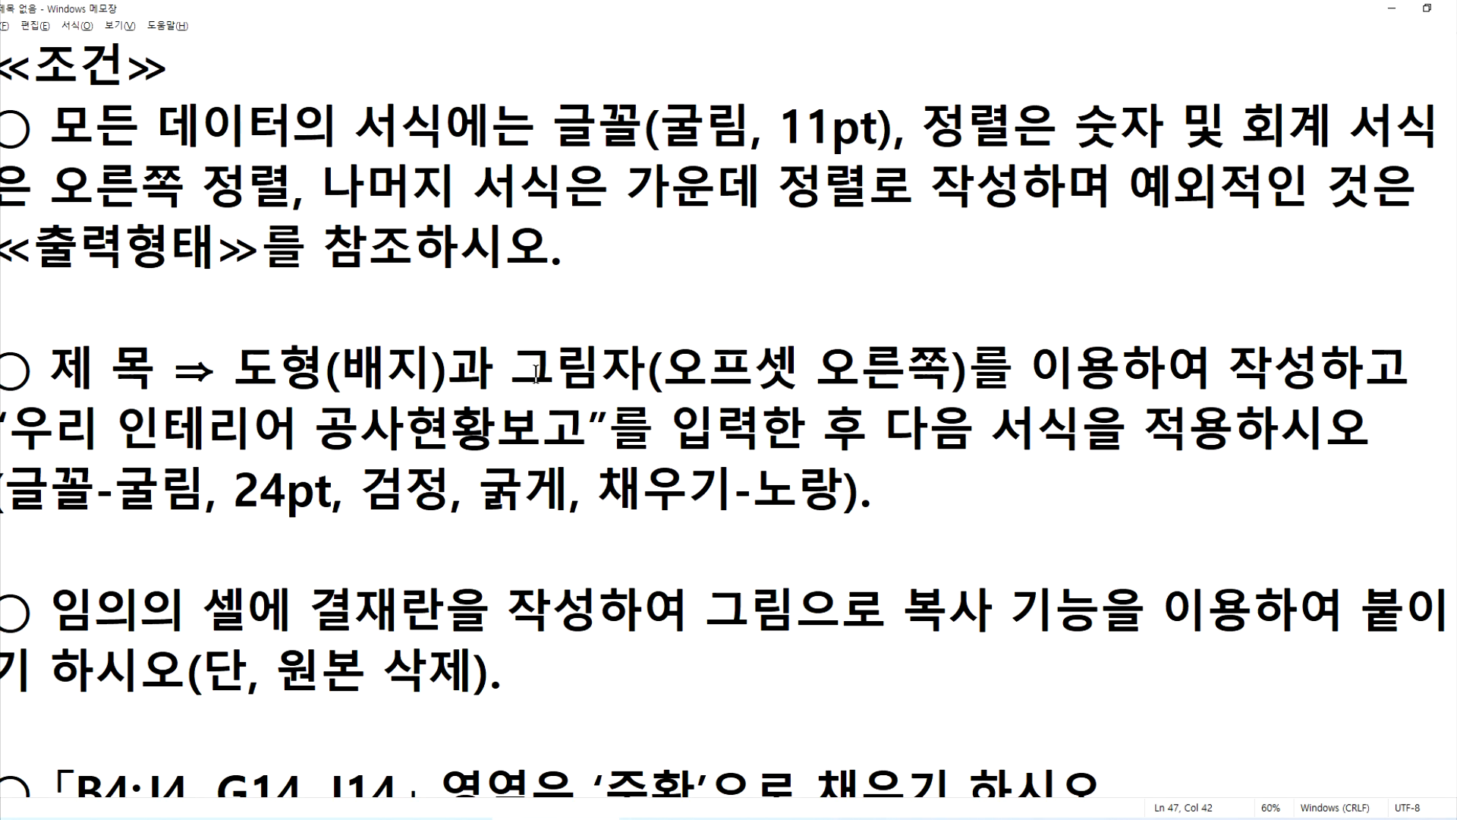
pyautogui.scroll(-4, 536, 372)
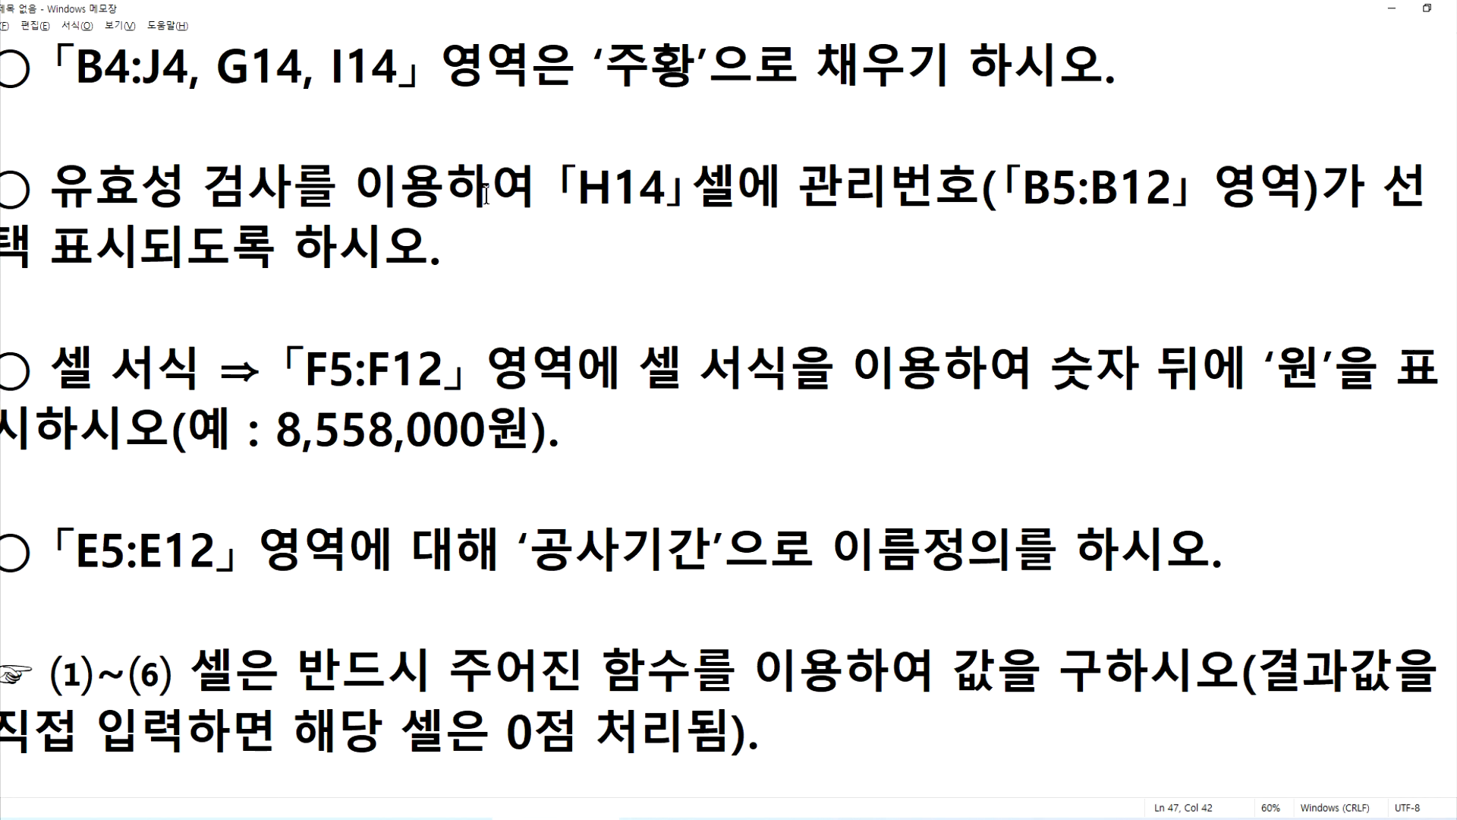
pyautogui.moveTo(48, 186); pyautogui.dragTo(279, 185)
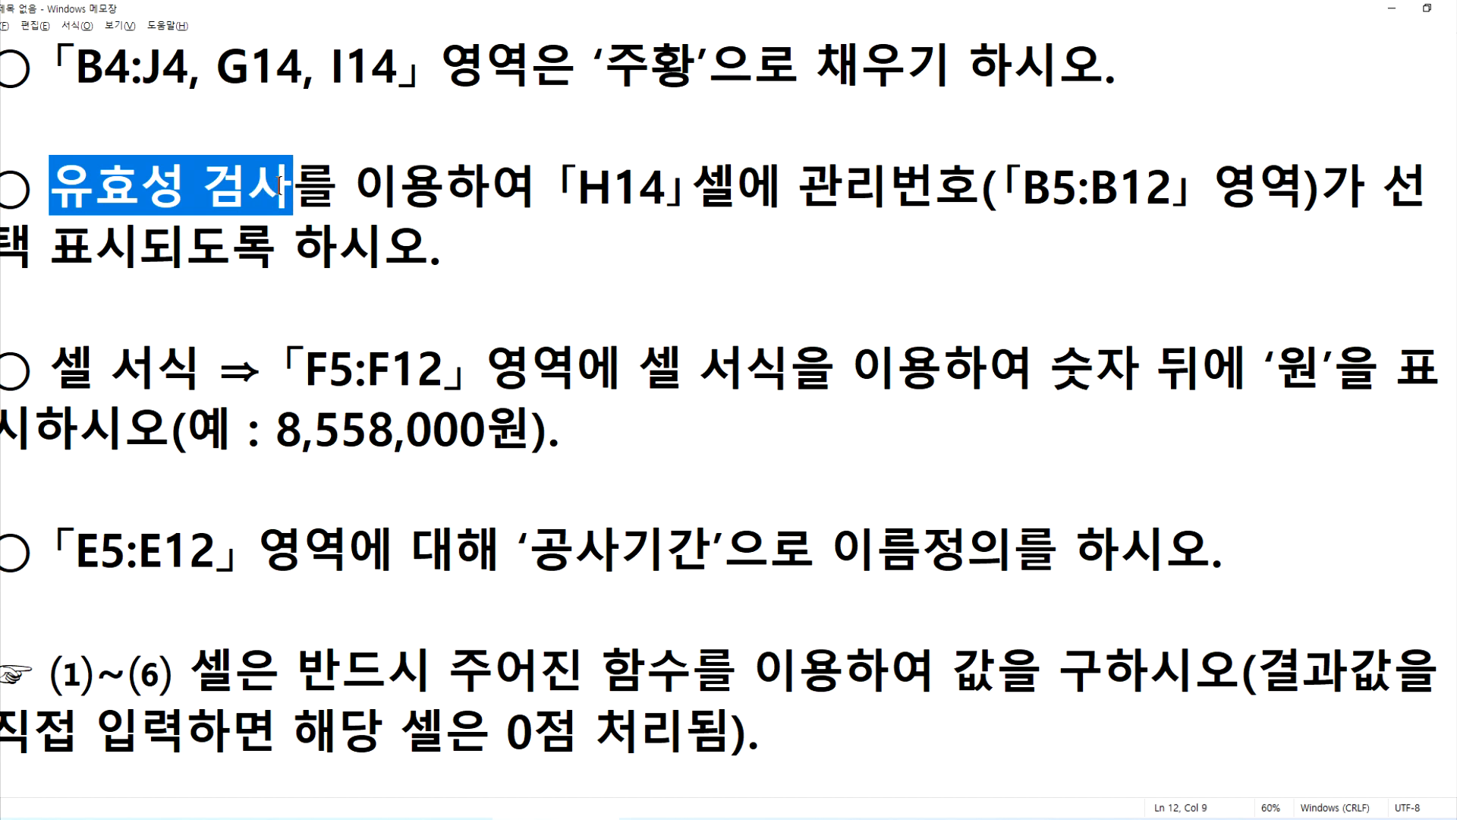
# In Excel, open the data validation settings for H14 and restrict the allowed values to a list (목록).
pyautogui.hotkey('alt', 'Tab')
pyautogui.scroll(-2, 780, 389)
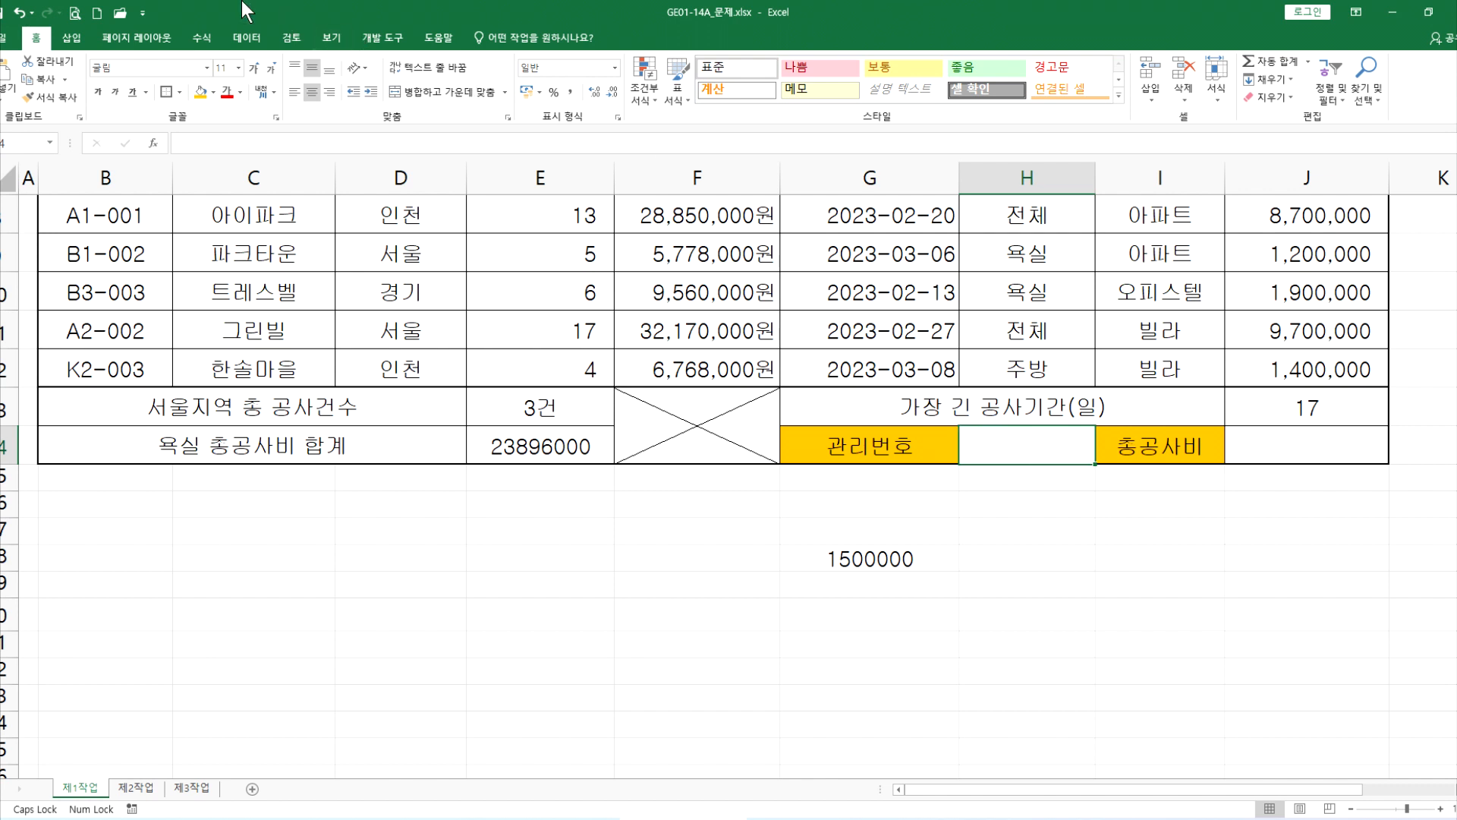
pyautogui.click(240, 35)
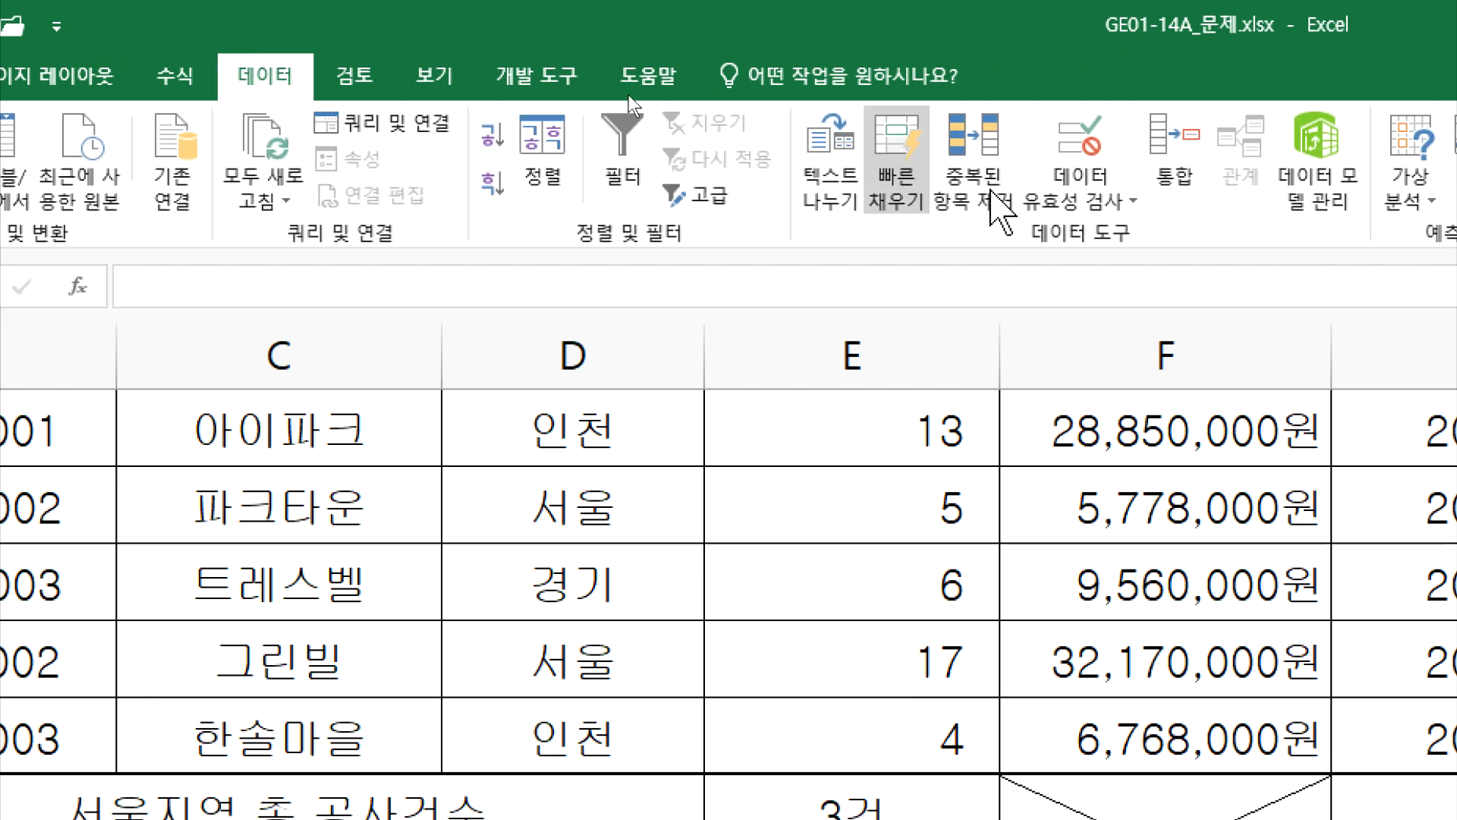
pyautogui.click(1085, 144)
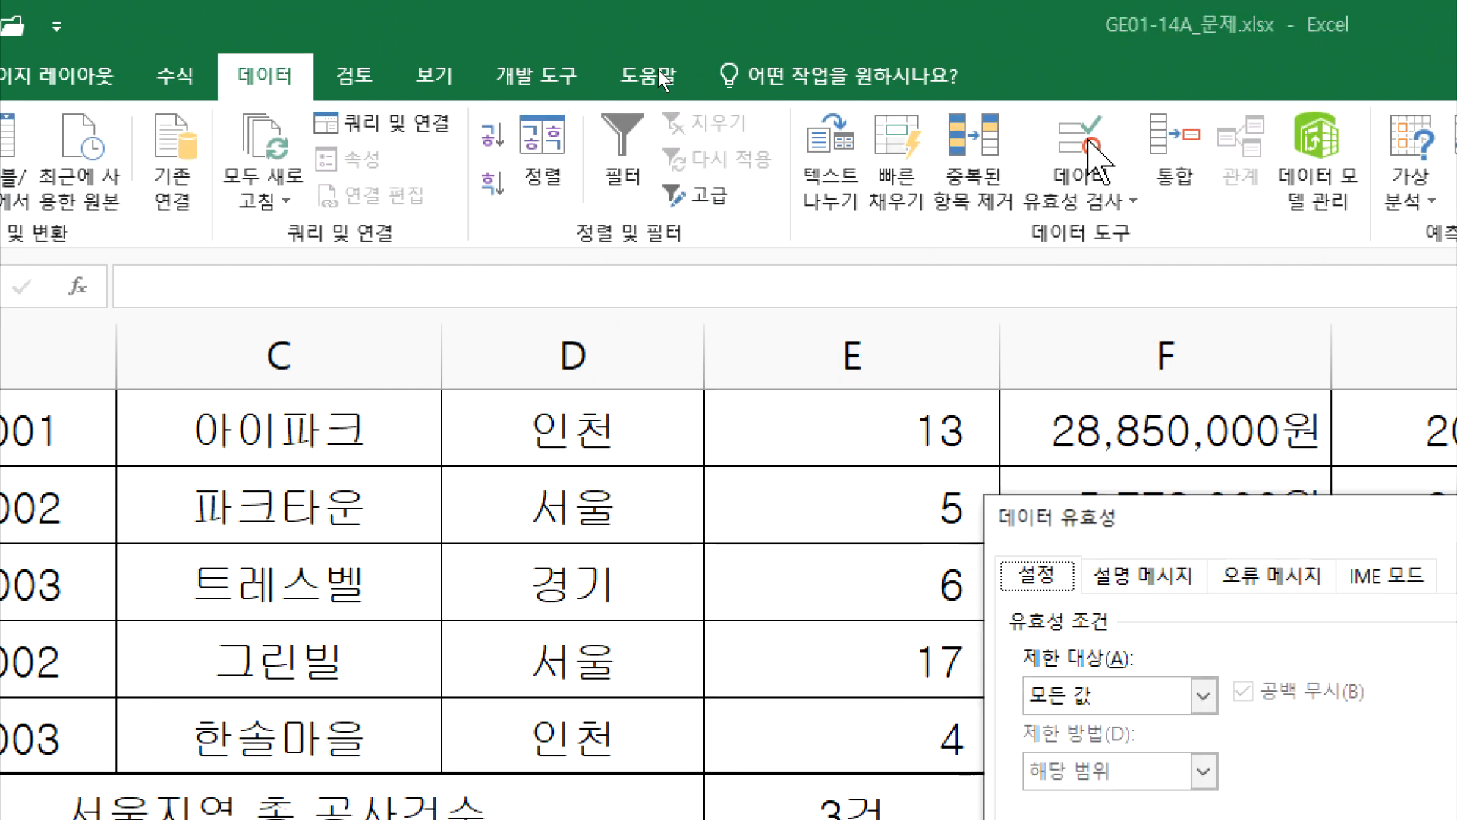
pyautogui.moveTo(1146, 519); pyautogui.dragTo(702, 229)
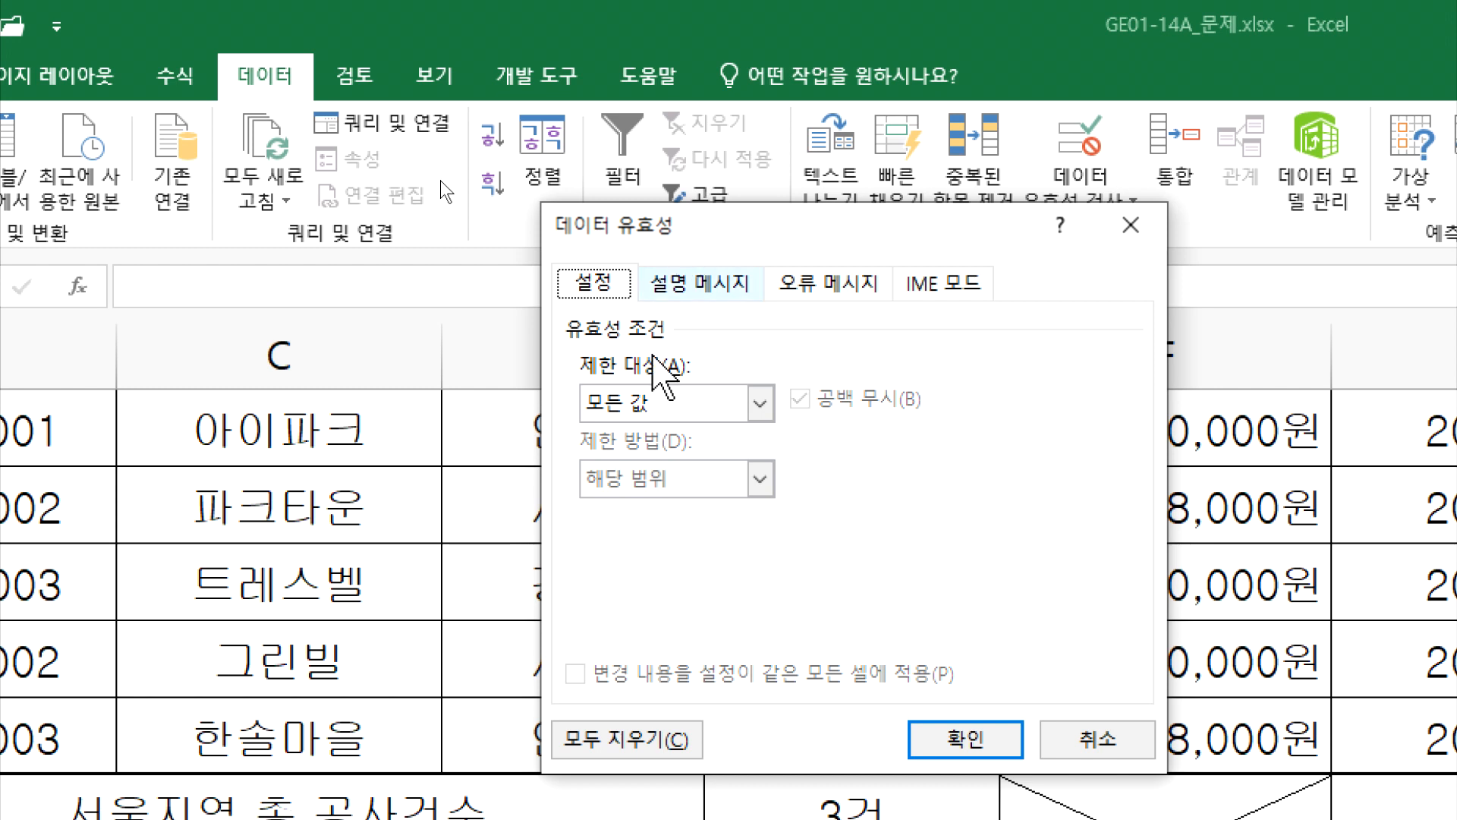
pyautogui.click(667, 403)
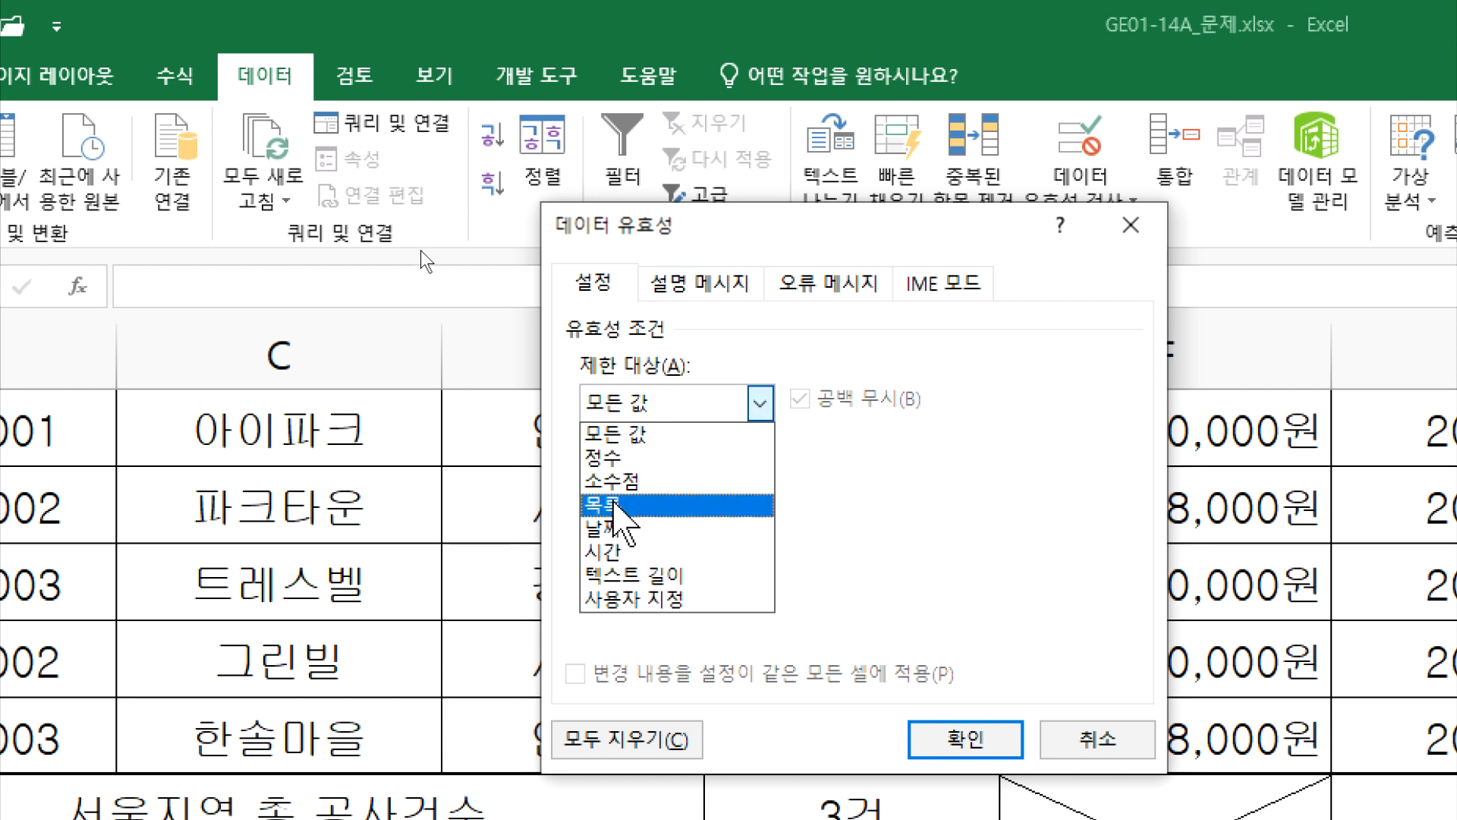
pyautogui.click(614, 505)
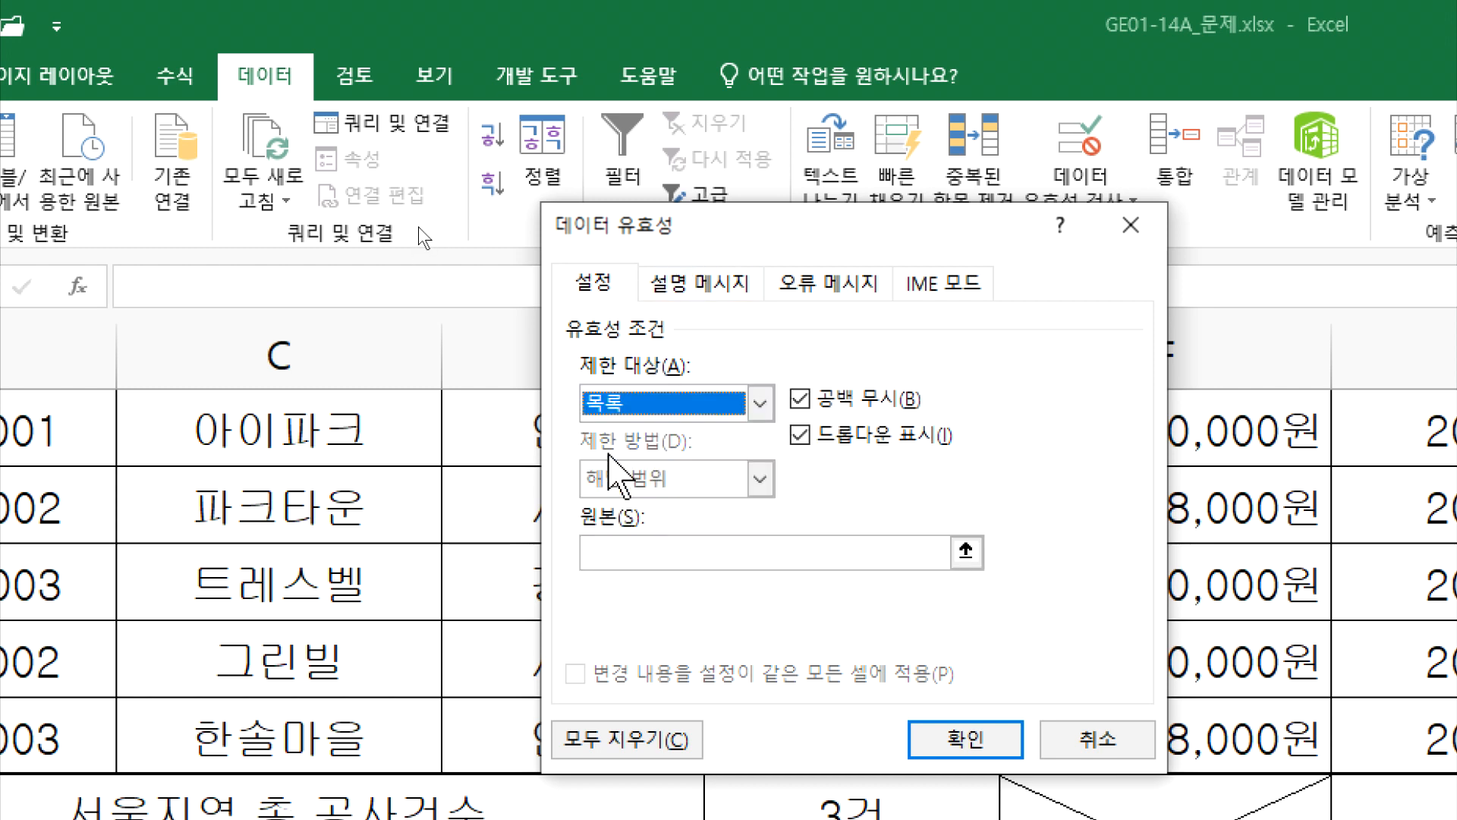
# Set the list source for H14 to the 관리번호 codes =$B$5:$B$12 and apply the validation.
pyautogui.click(601, 555)
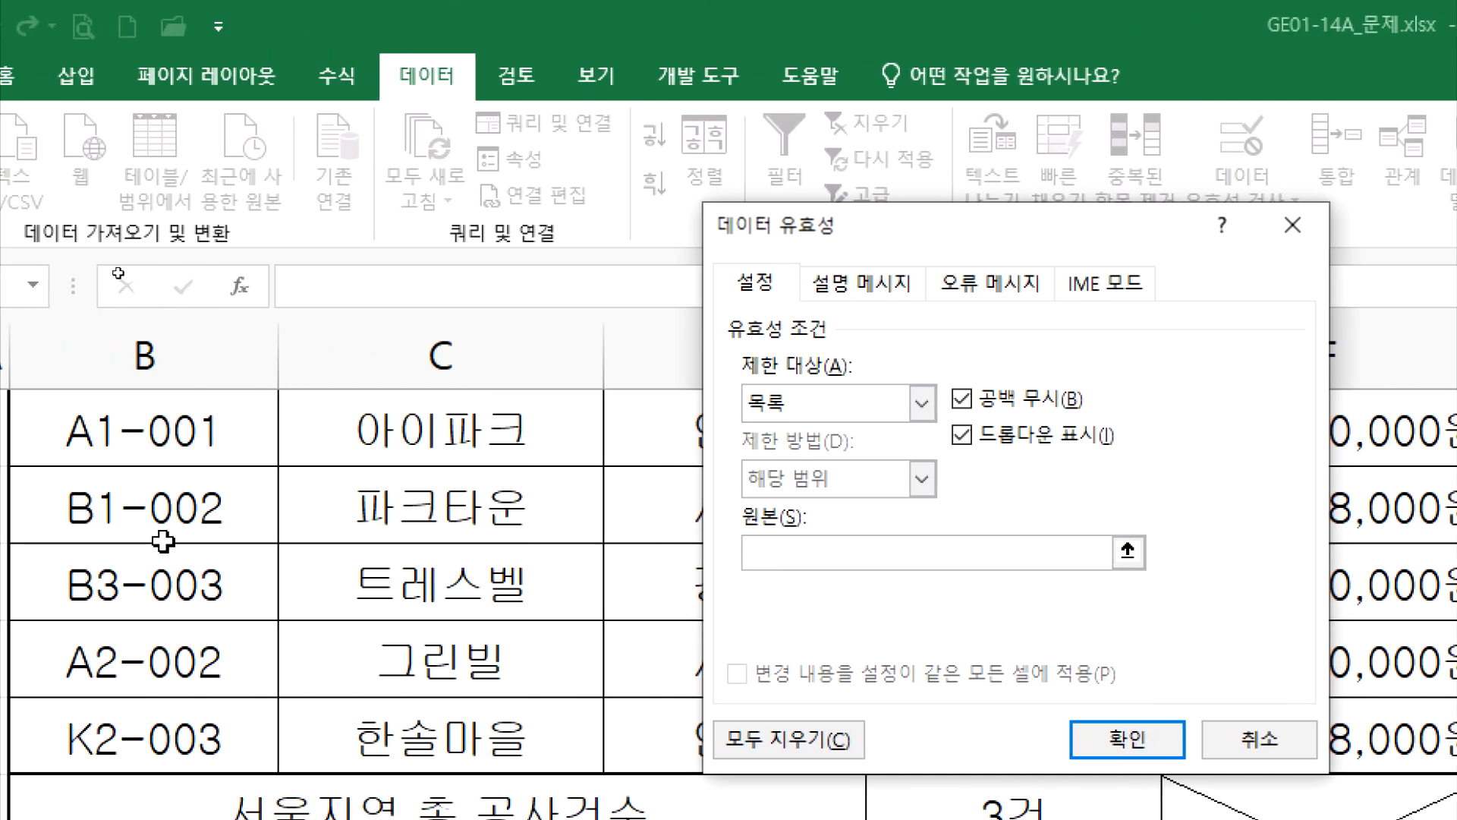
pyautogui.scroll(3, 46, 577)
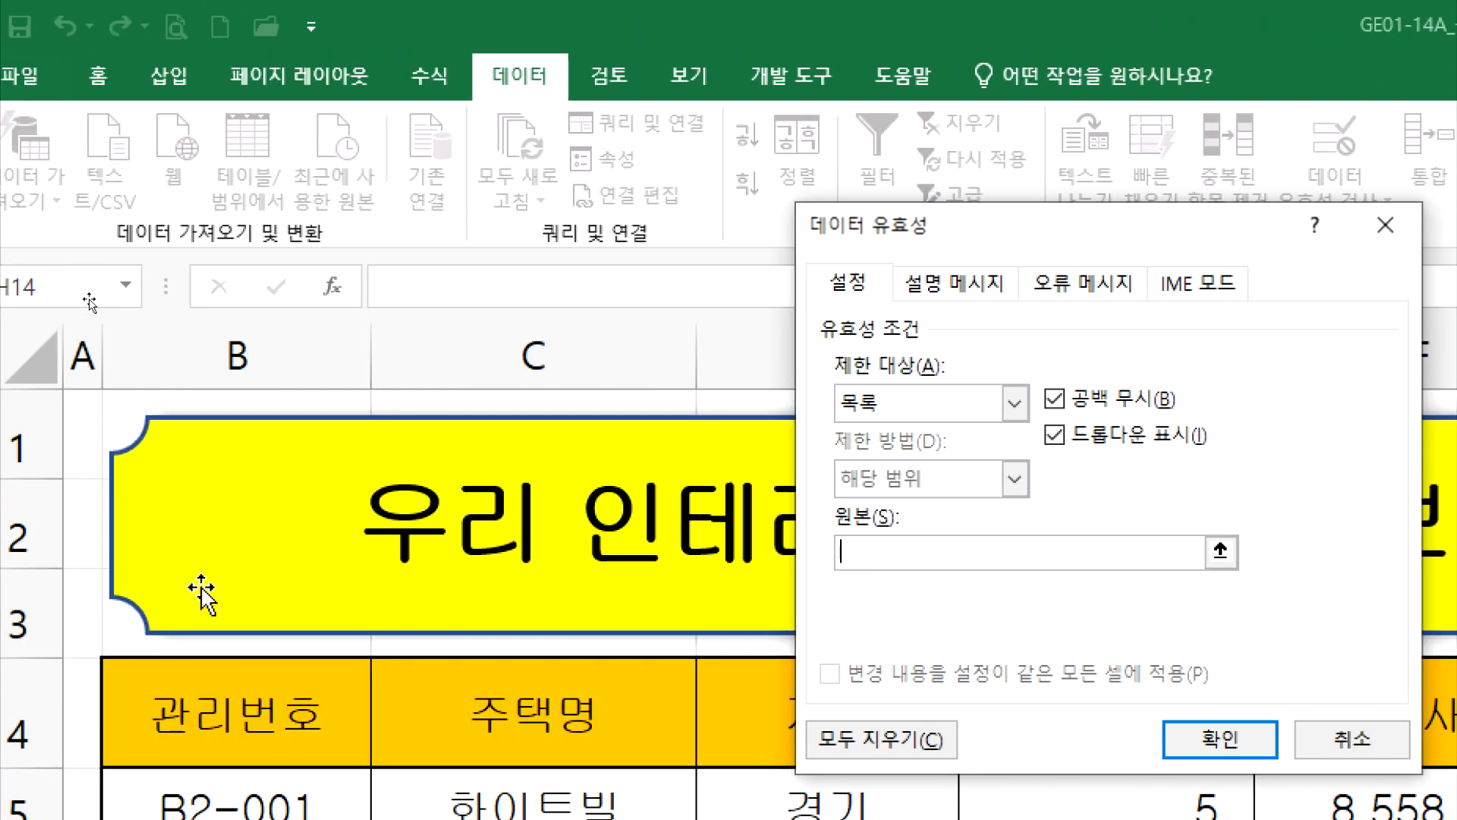
pyautogui.scroll(-1, 109, 599)
pyautogui.moveTo(174, 541); pyautogui.dragTo(215, 818)
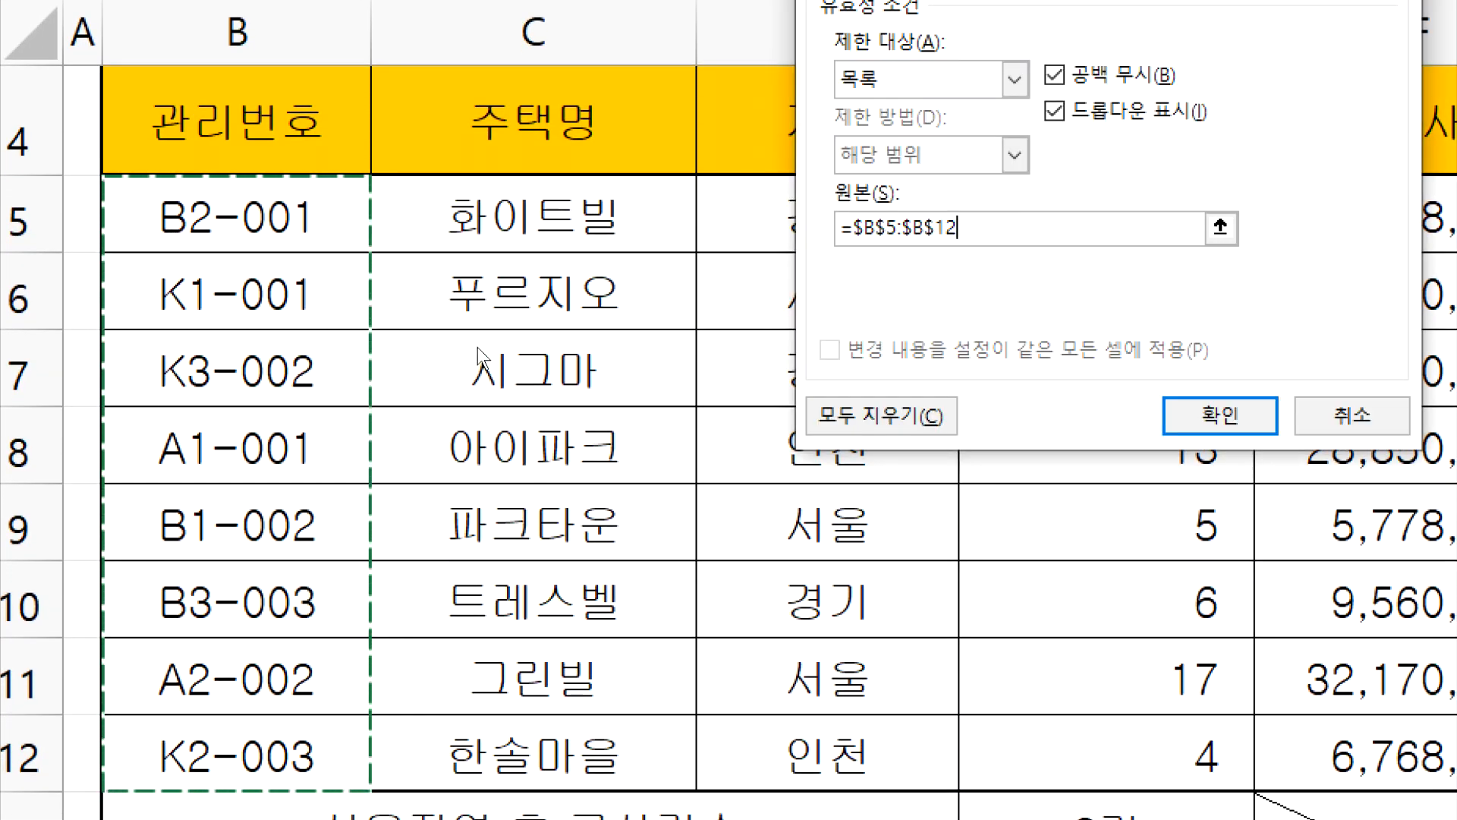
pyautogui.click(1219, 415)
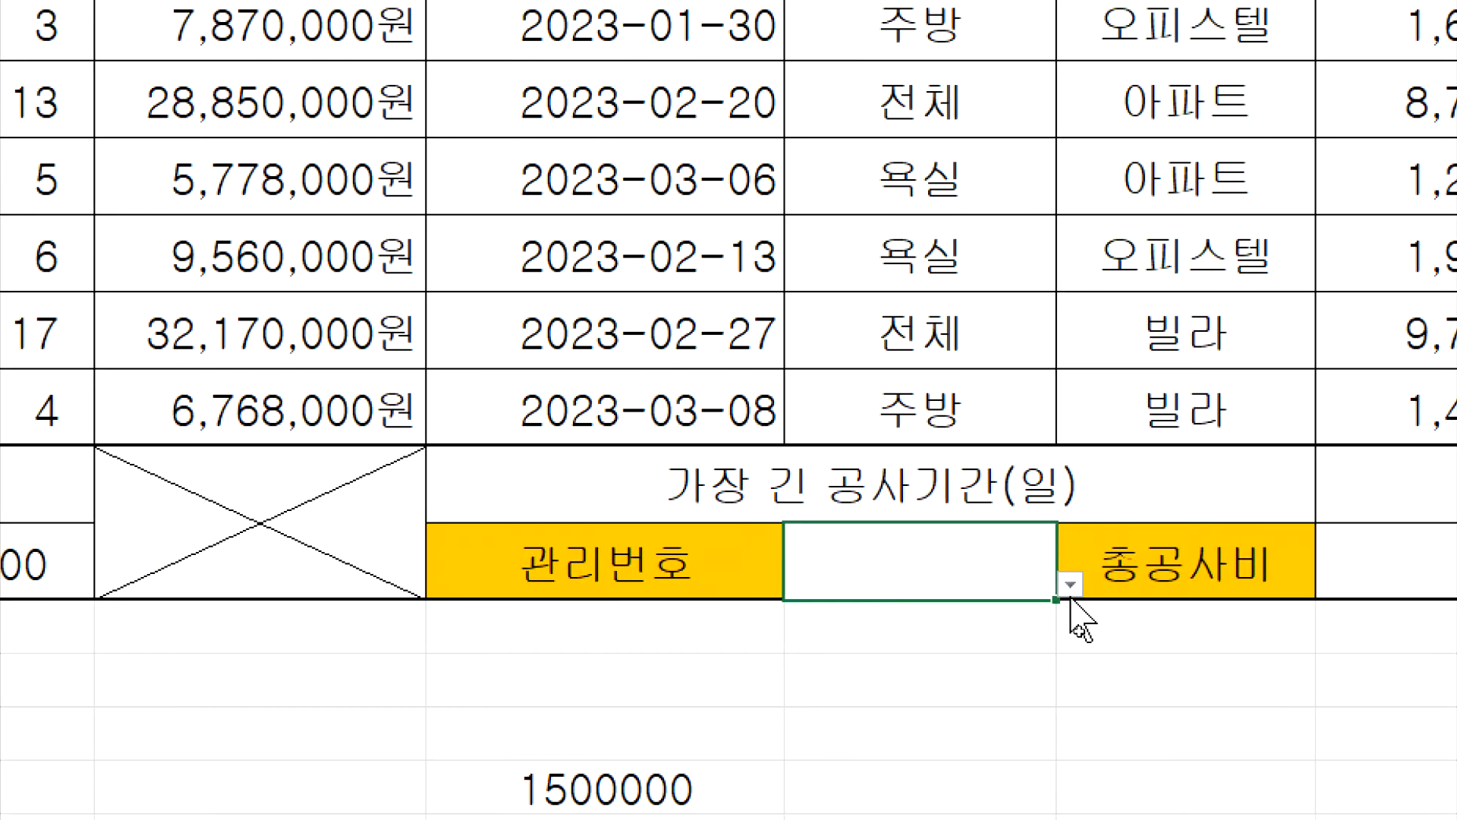
# Try the H14 dropdown with B2-001, K1-001 and B2-001 again, then check that code's 총공사비 in F5 and select J14.
pyautogui.click(953, 676)
pyautogui.click(953, 563)
pyautogui.click(1069, 585)
pyautogui.click(869, 182)
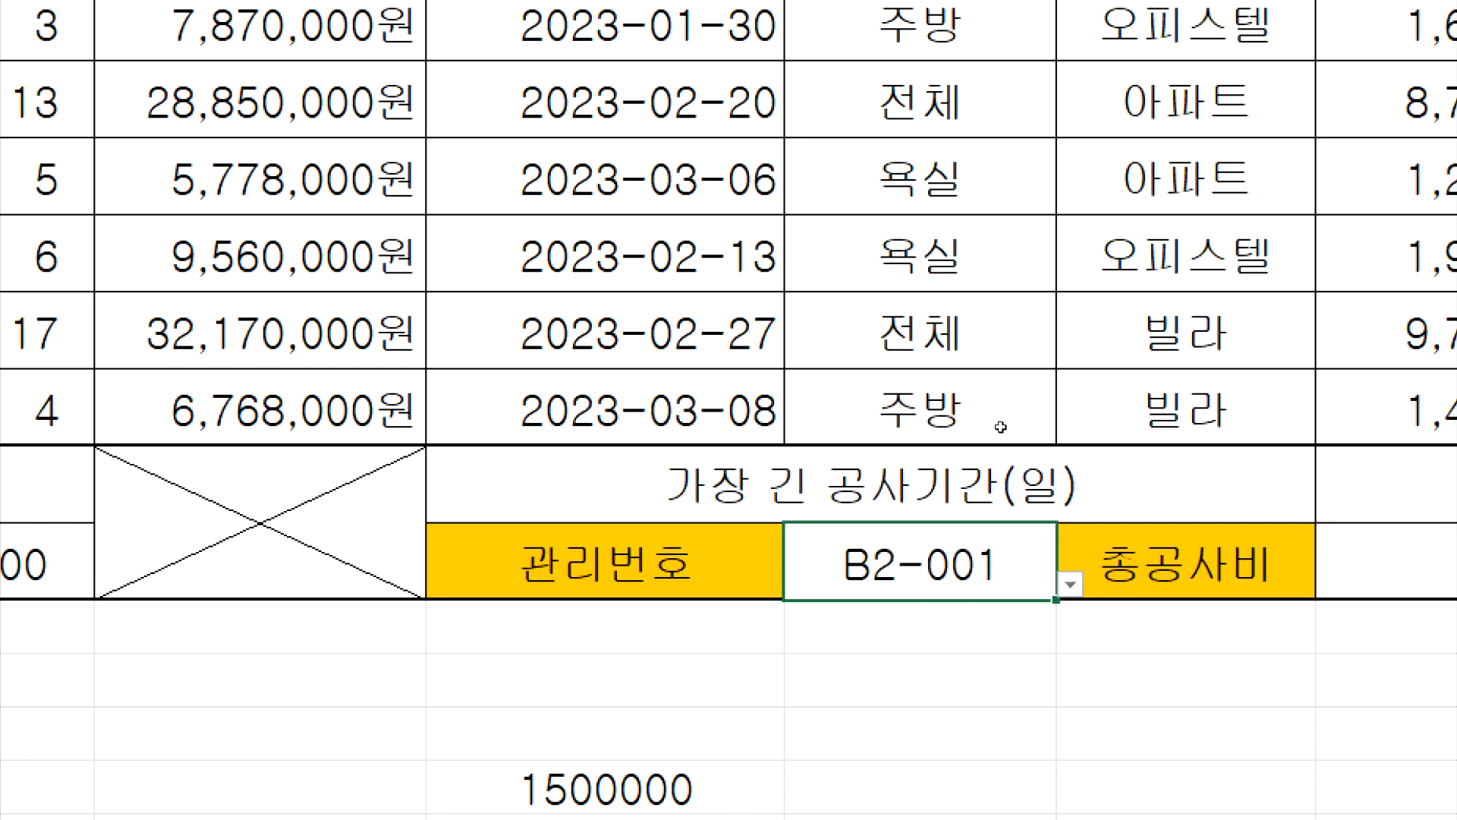
pyautogui.click(1069, 585)
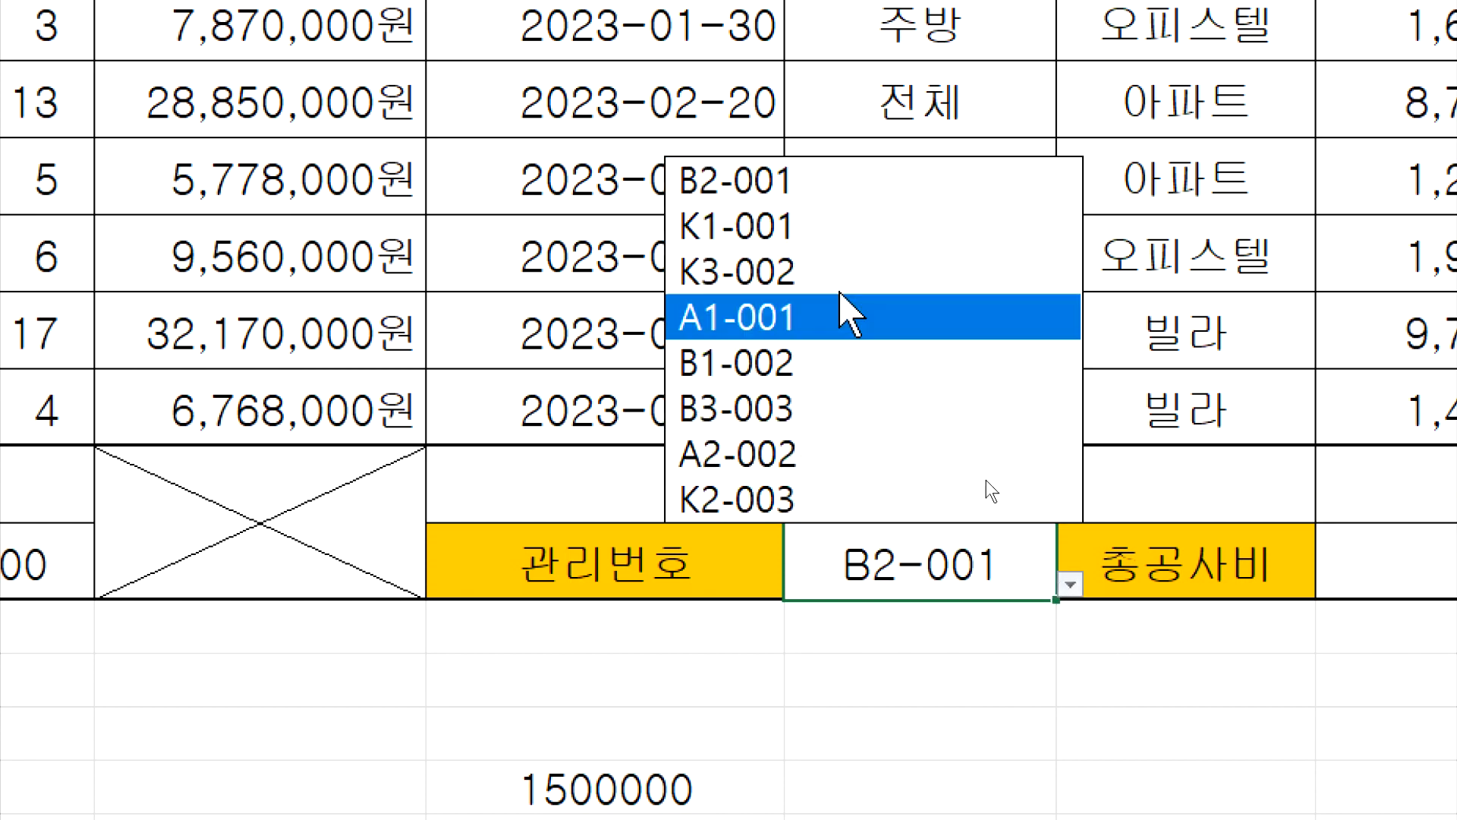
pyautogui.click(839, 226)
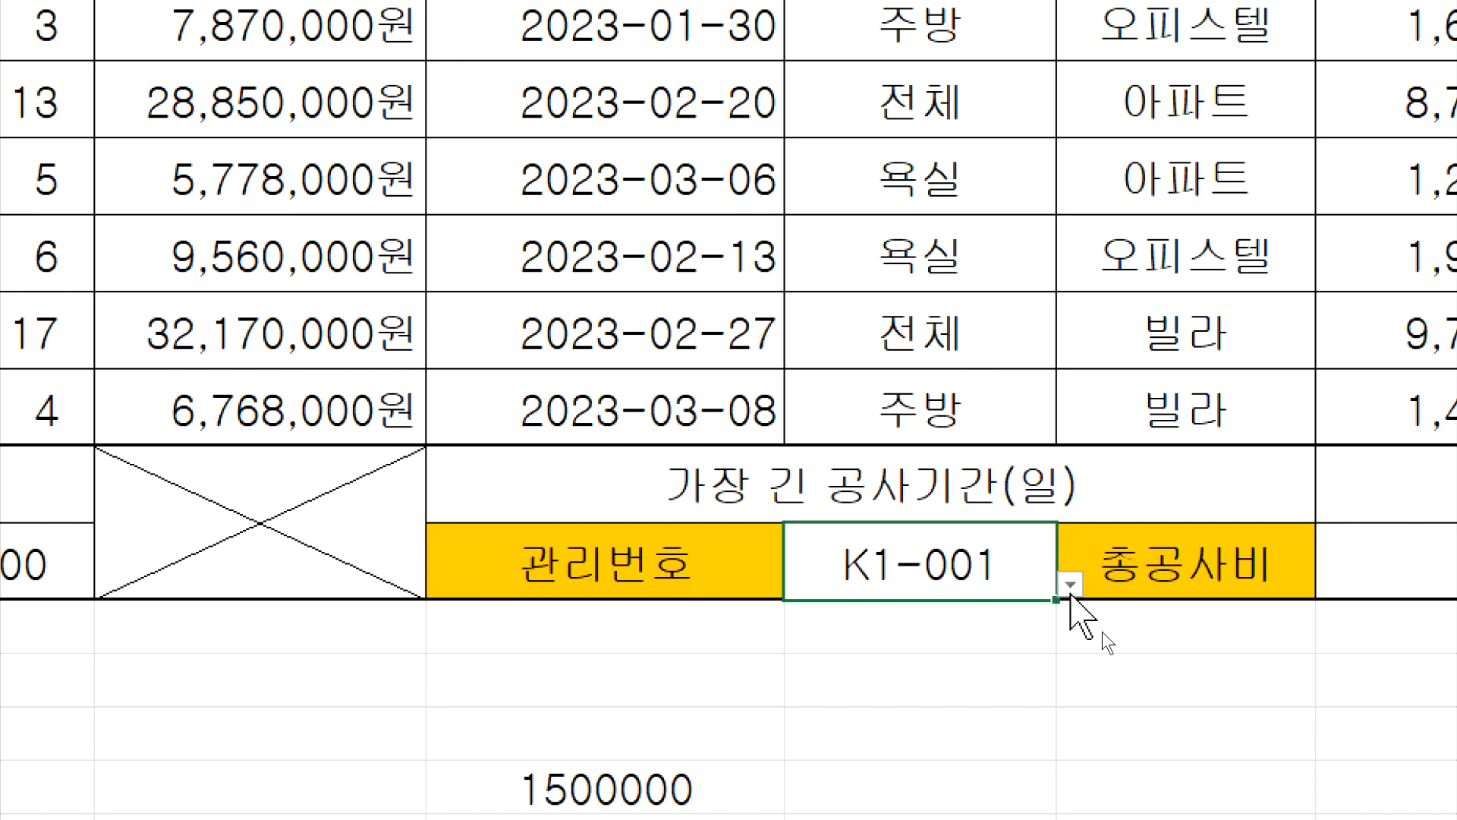
pyautogui.click(1070, 586)
pyautogui.click(827, 182)
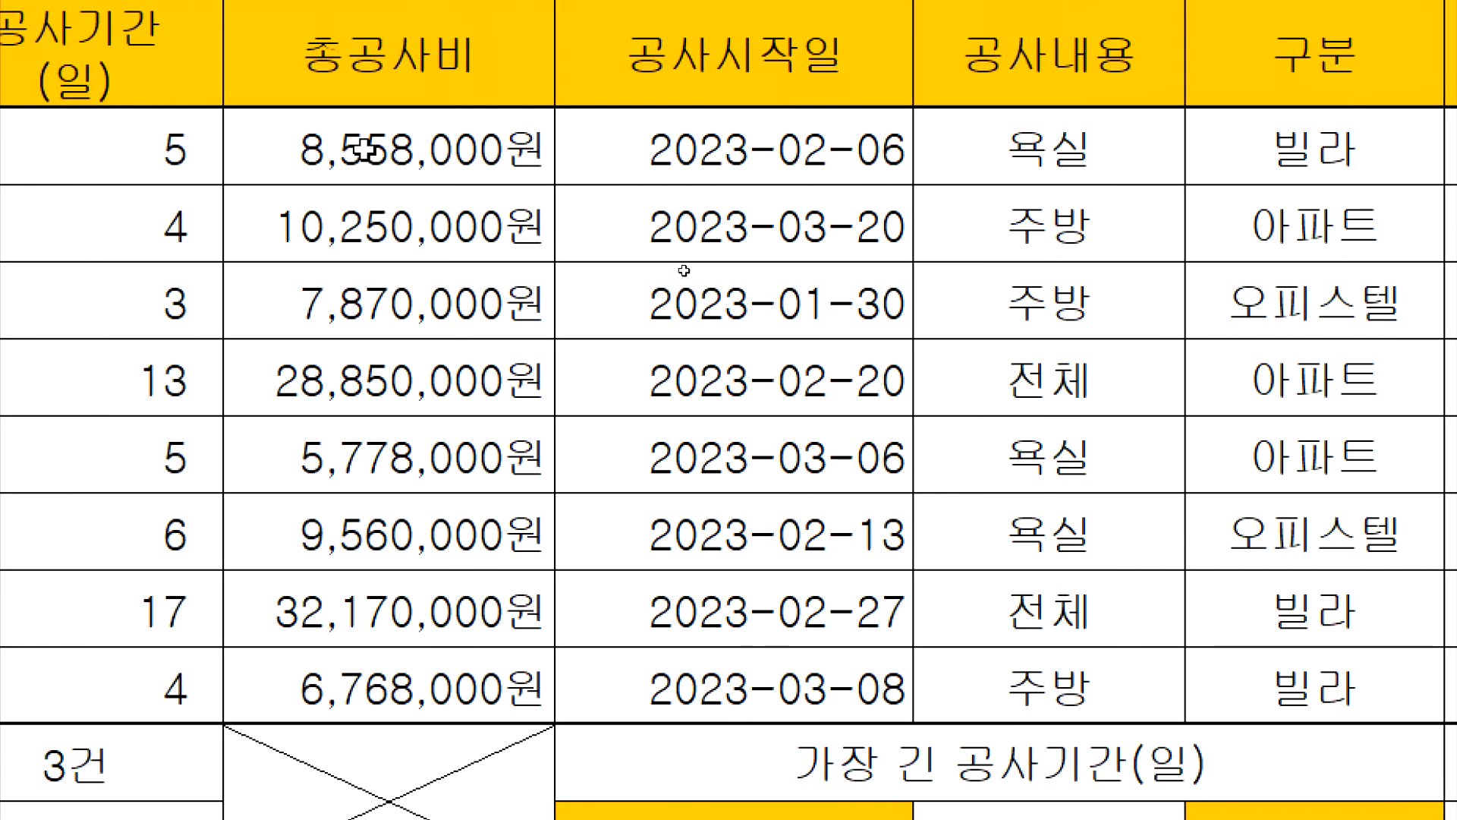
pyautogui.click(367, 151)
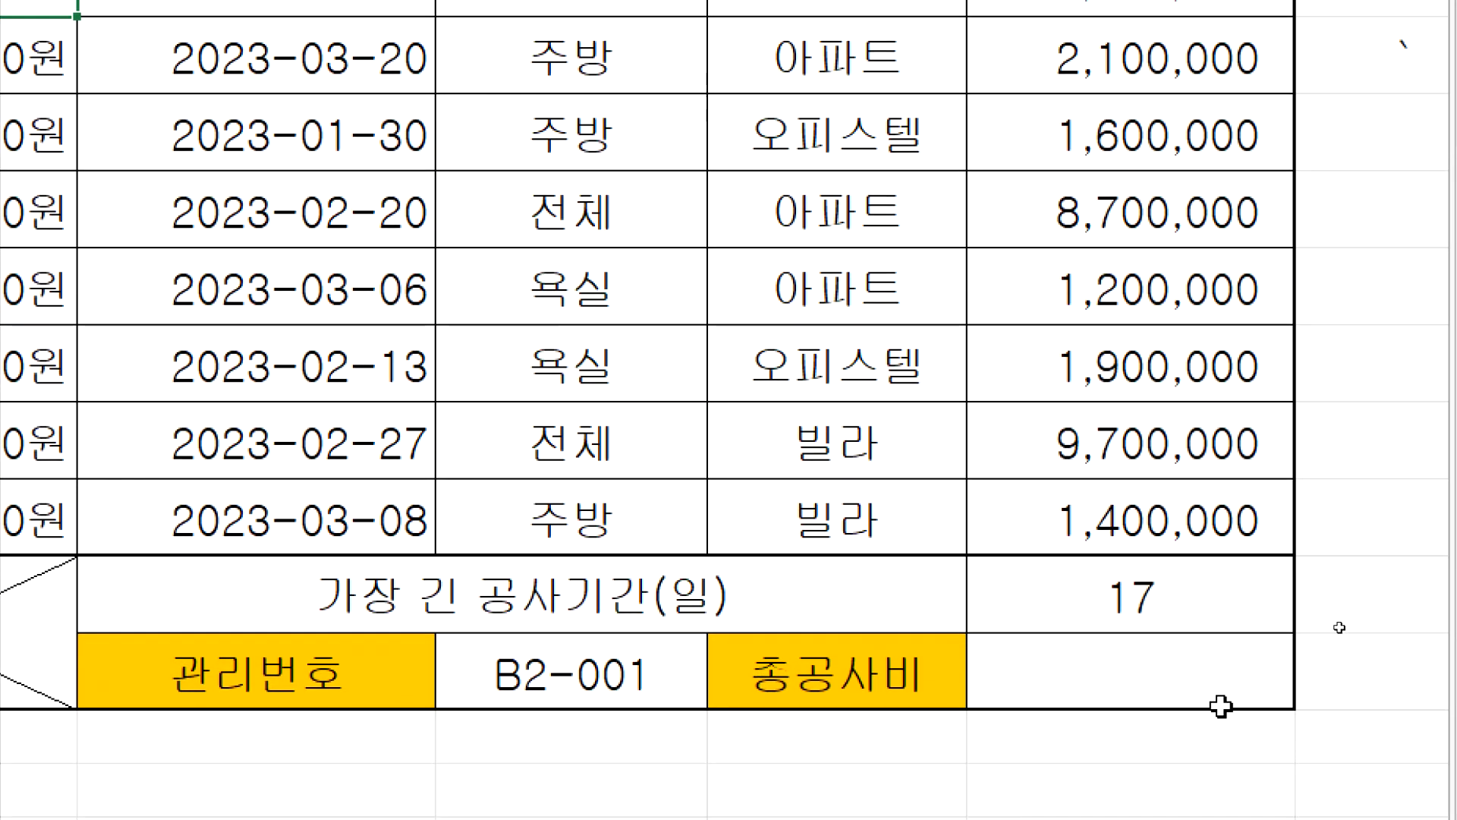
pyautogui.click(1182, 685)
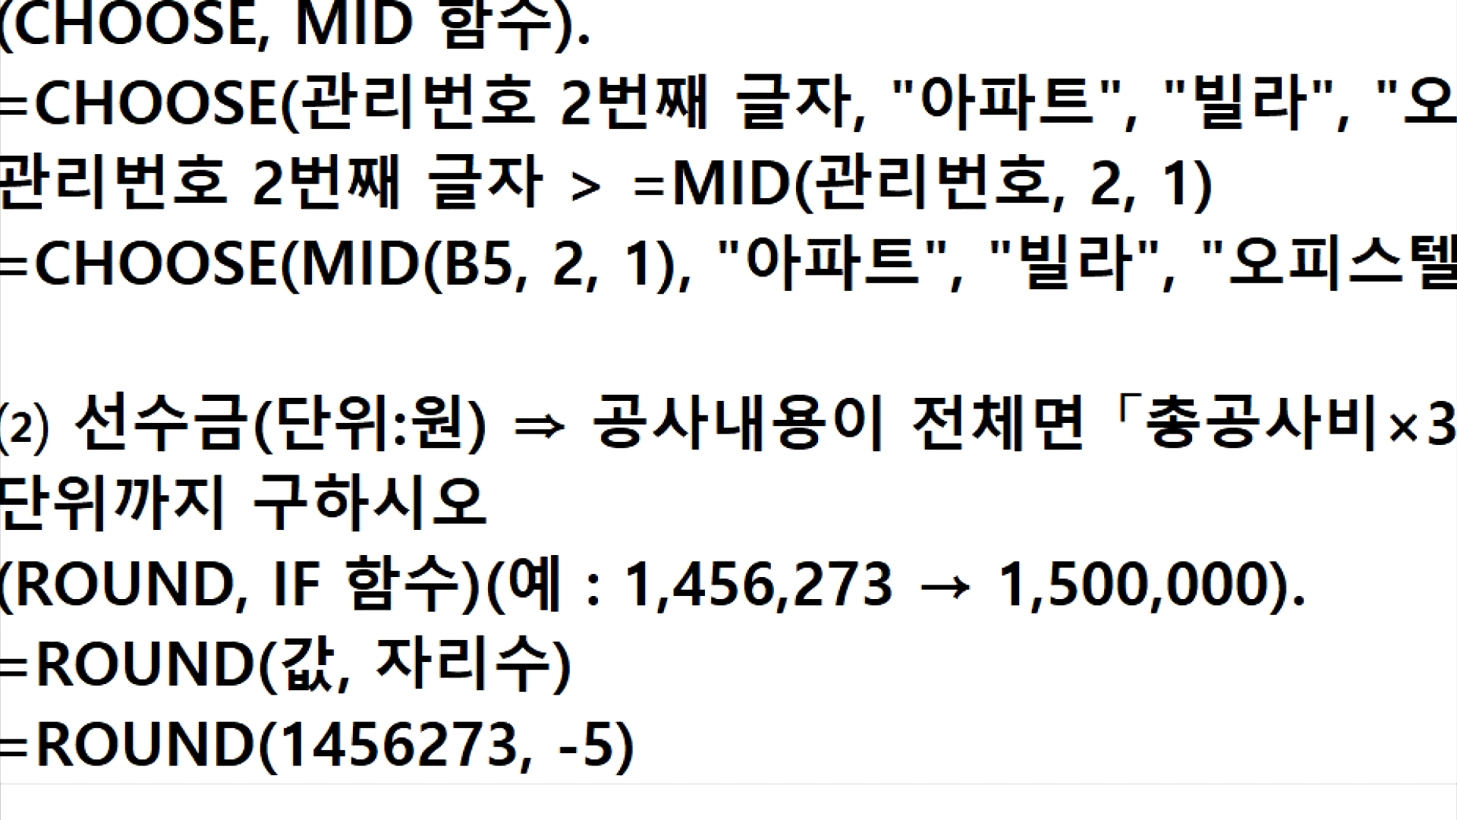
# In Notepad, put (VLOOKUP 함수). on its own line under question (6) and leave blank space below it for the formula.
pyautogui.scroll(-8, 164, 667)
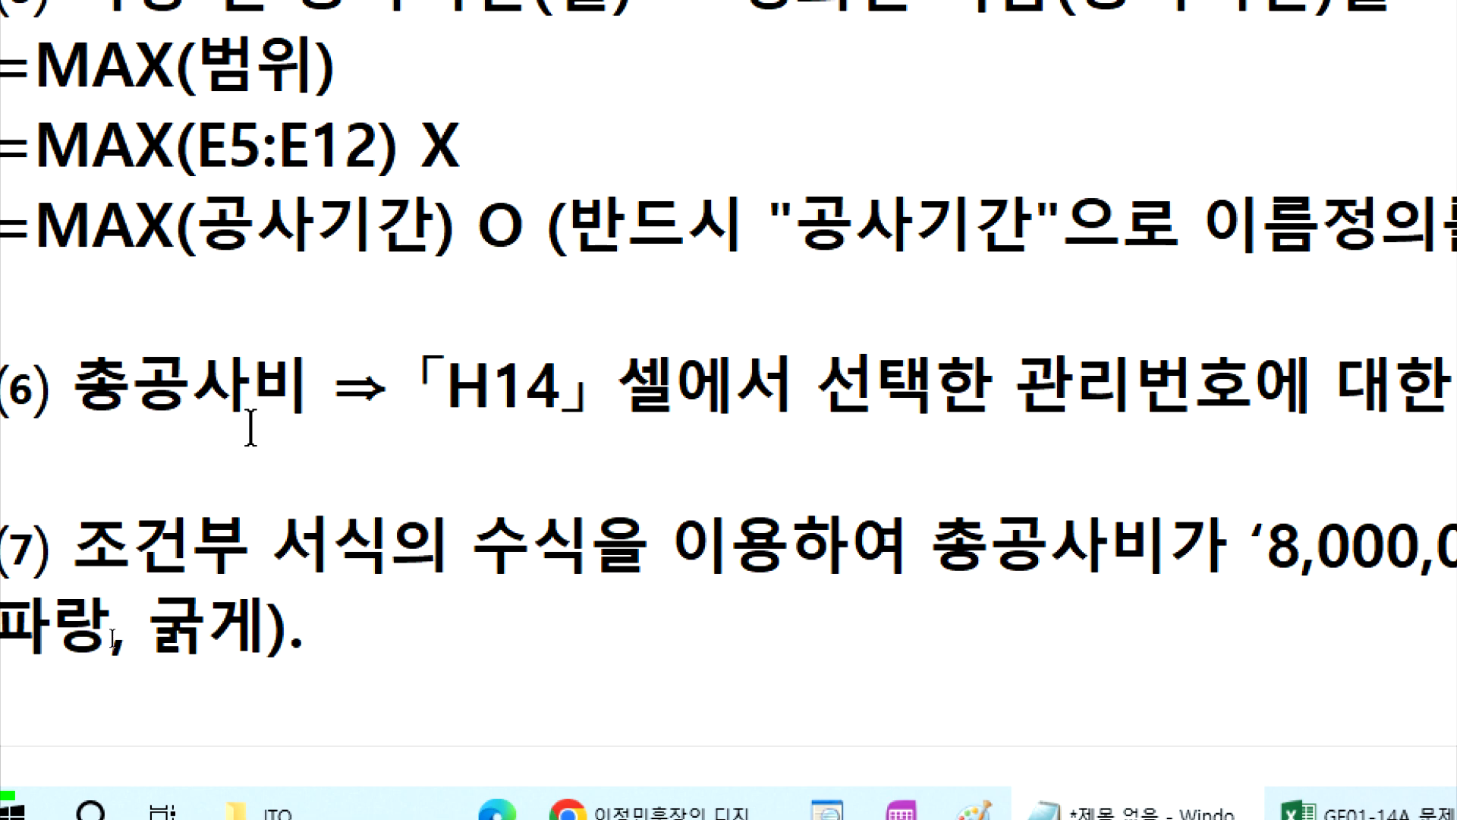
pyautogui.press('Return')
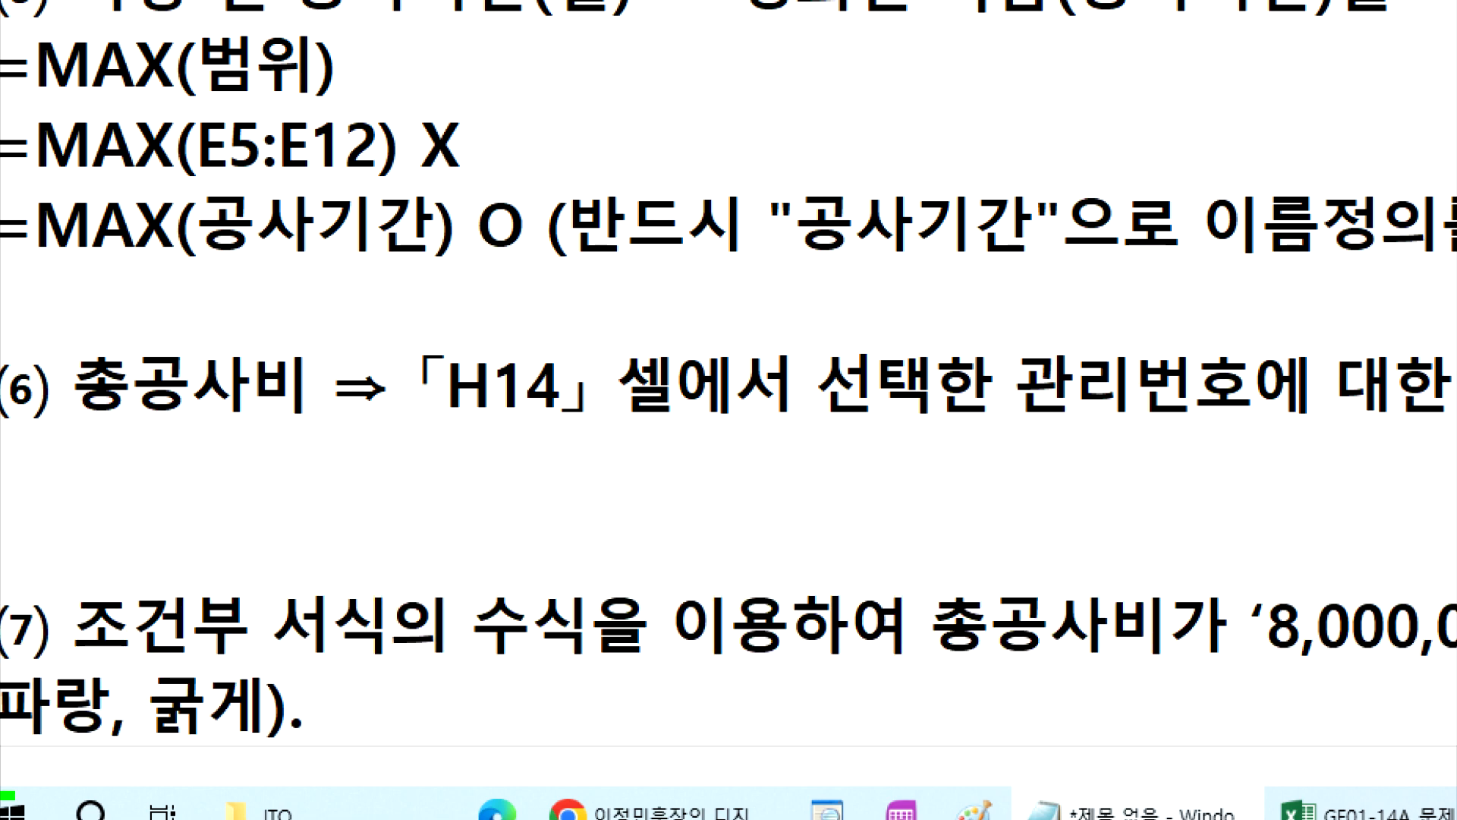
pyautogui.press('Left')
pyautogui.press('Left')
pyautogui.press('Left')
pyautogui.press('Left')
pyautogui.press('Return')
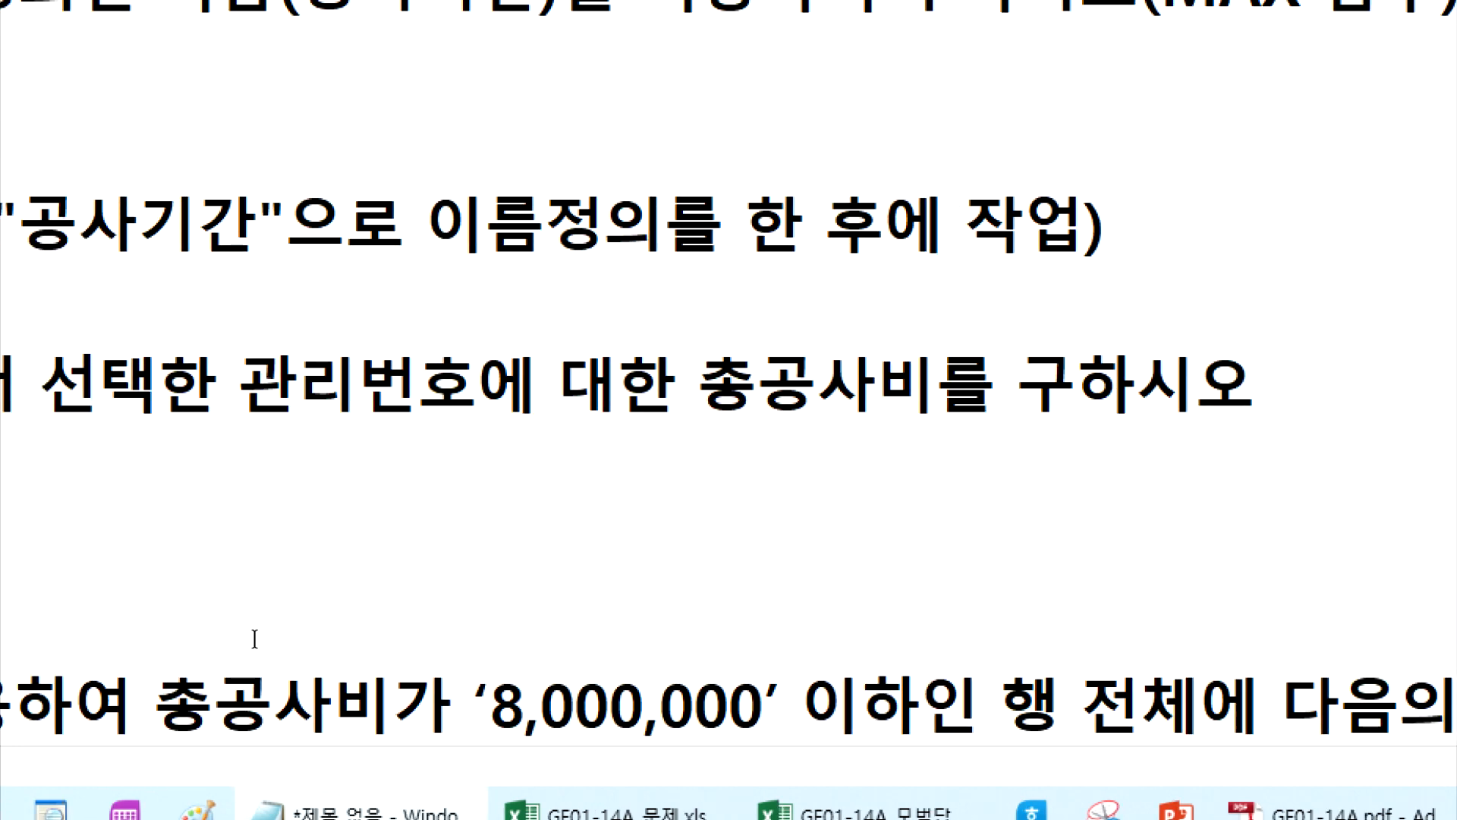
pyautogui.click(597, 462)
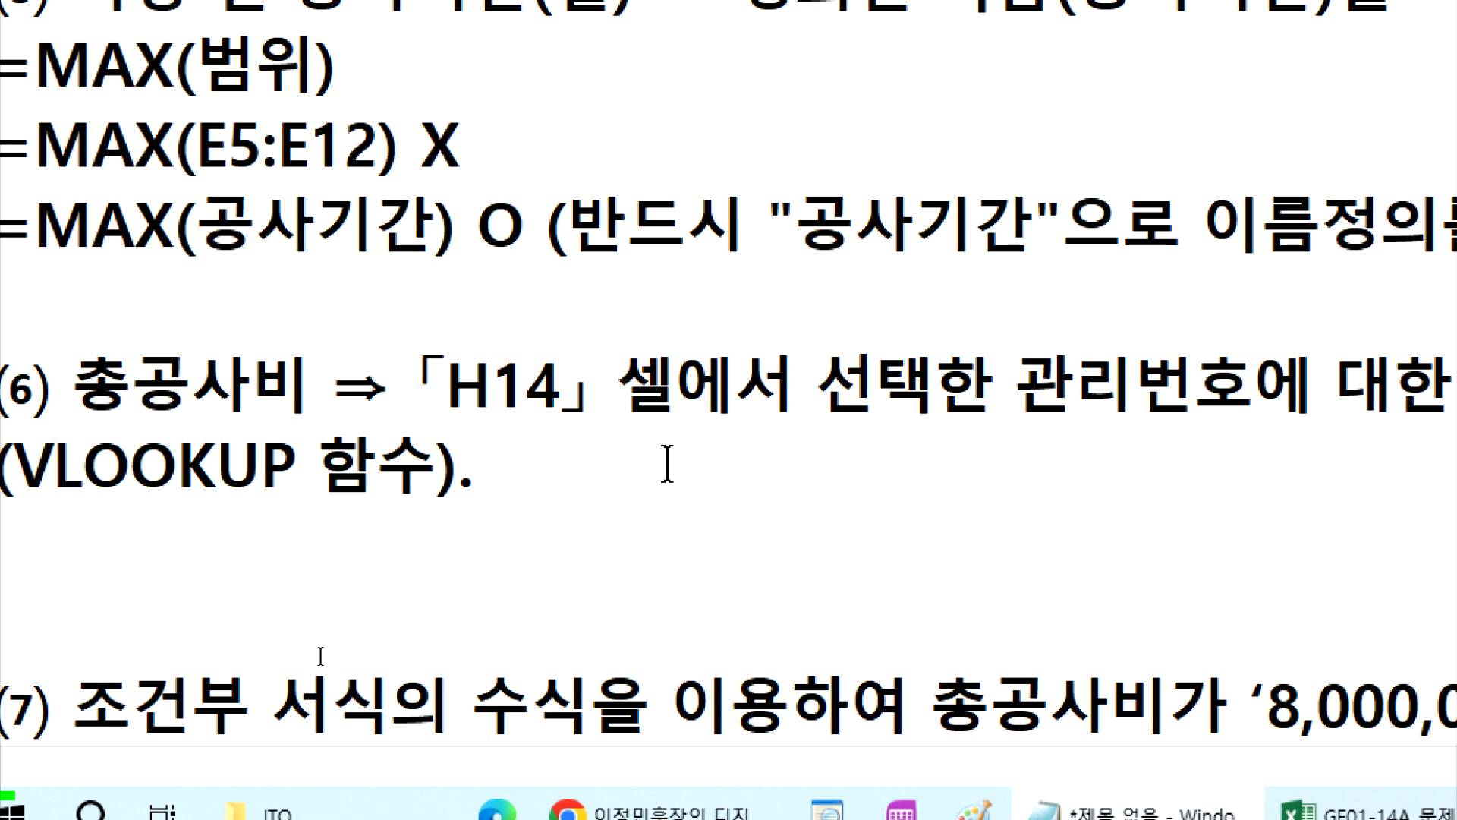
# In Excel, start a VLOOKUP formula in J14 with H14 as the lookup value.
pyautogui.hotkey('alt', 'Tab')
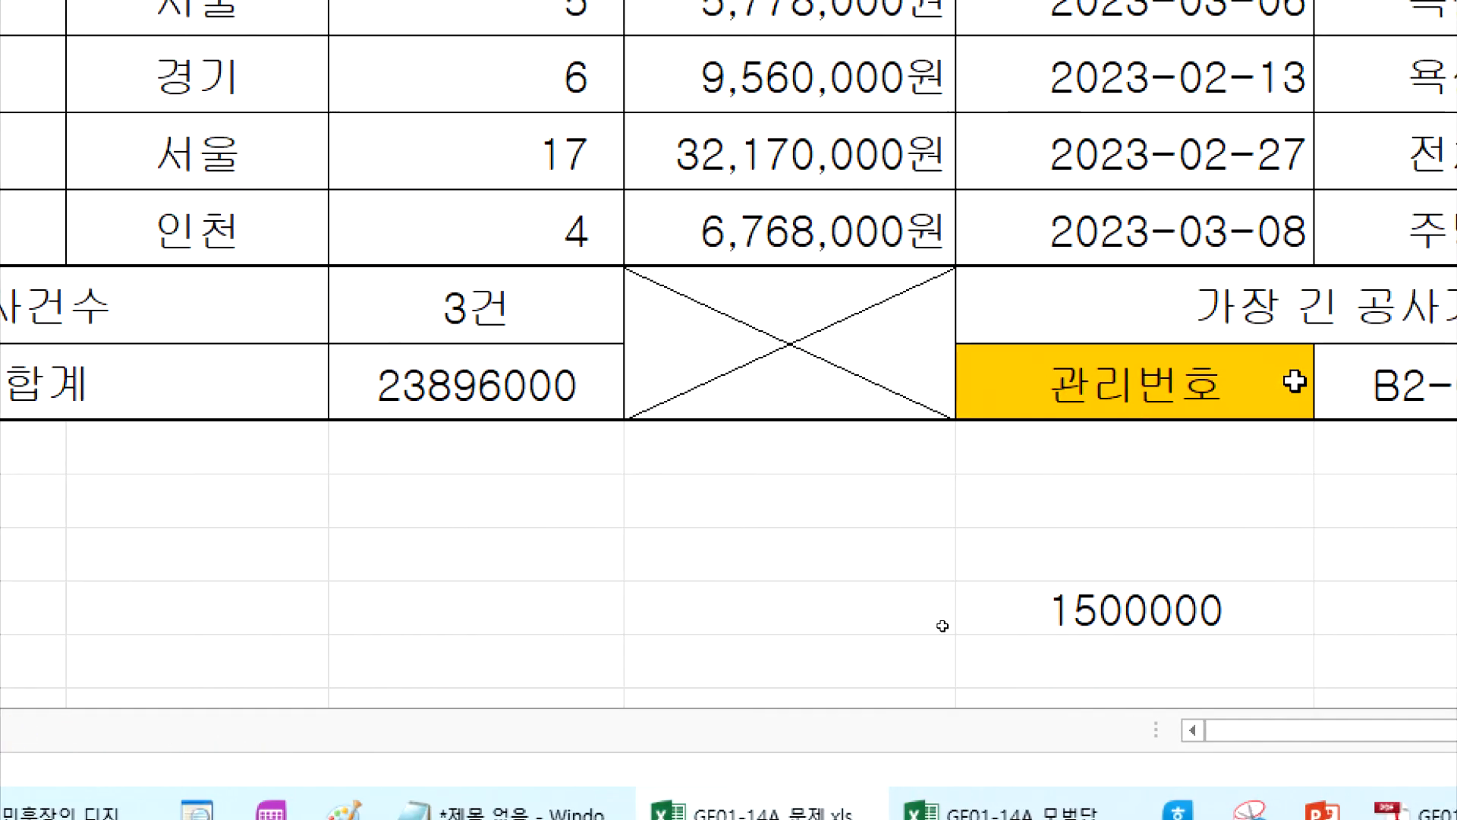
pyautogui.click(1432, 383)
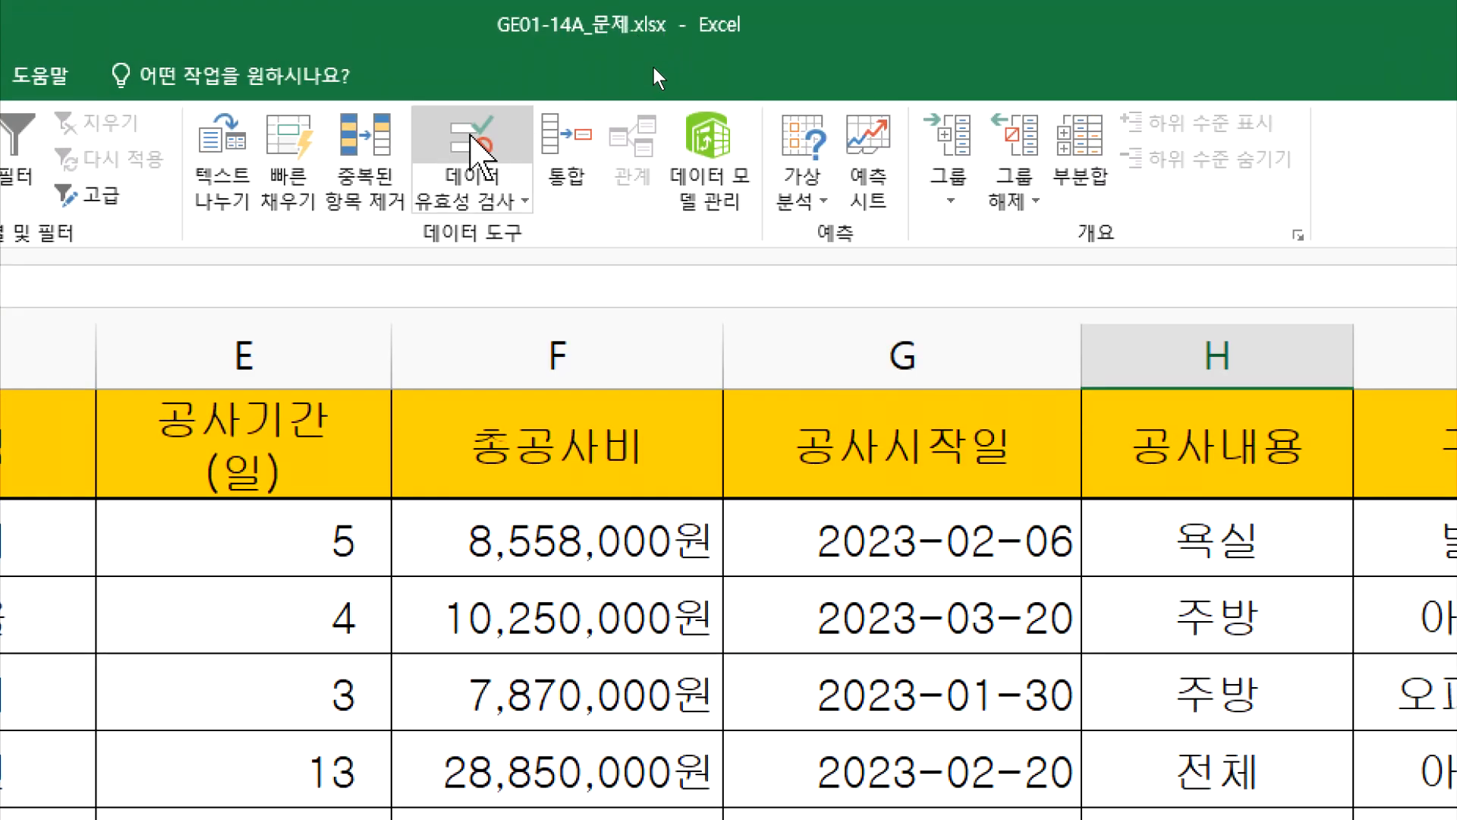
pyautogui.hotkey('alt', 'Tab')
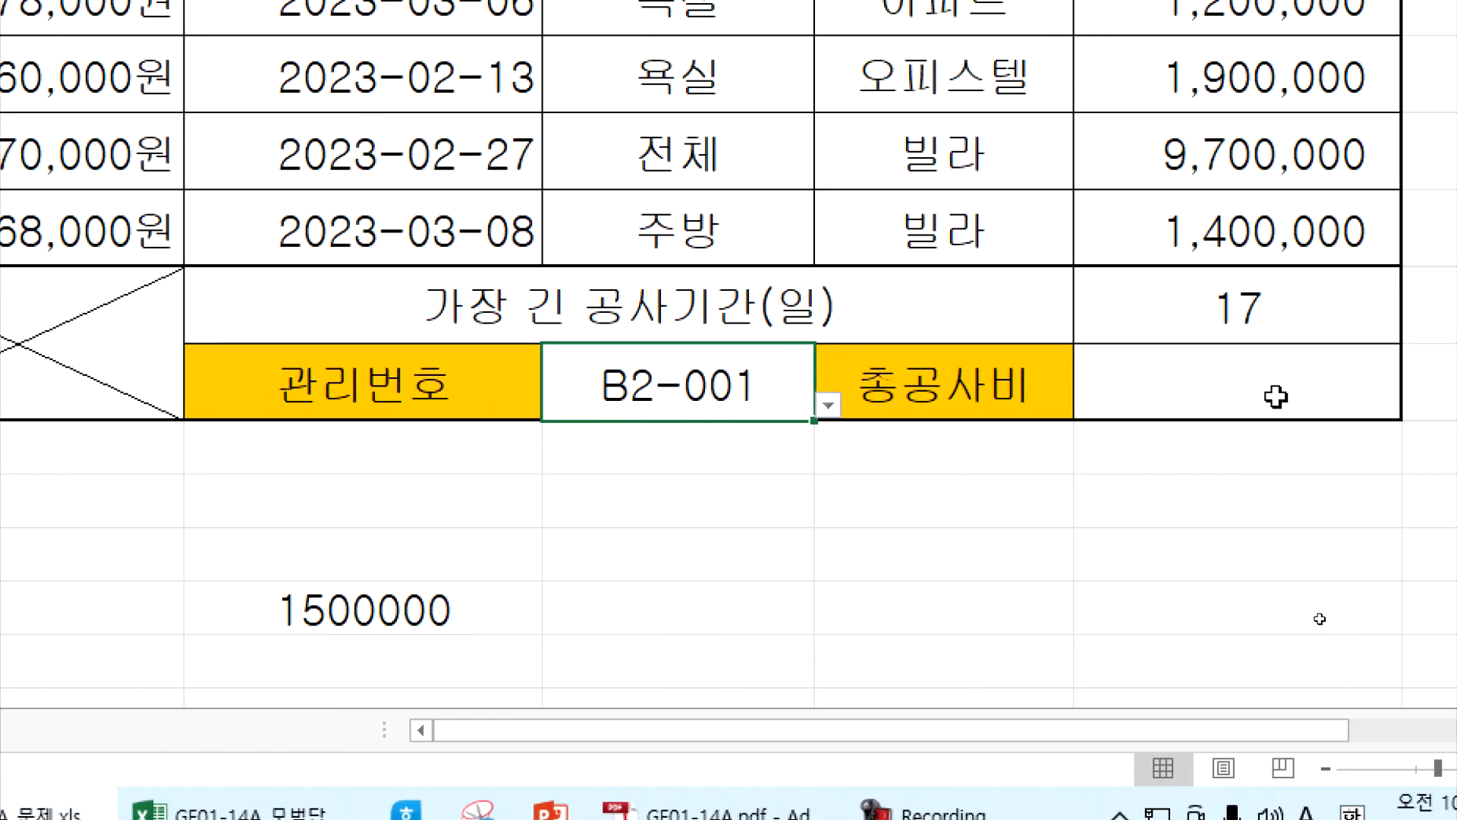
pyautogui.click(1257, 393)
pyautogui.write('=V')
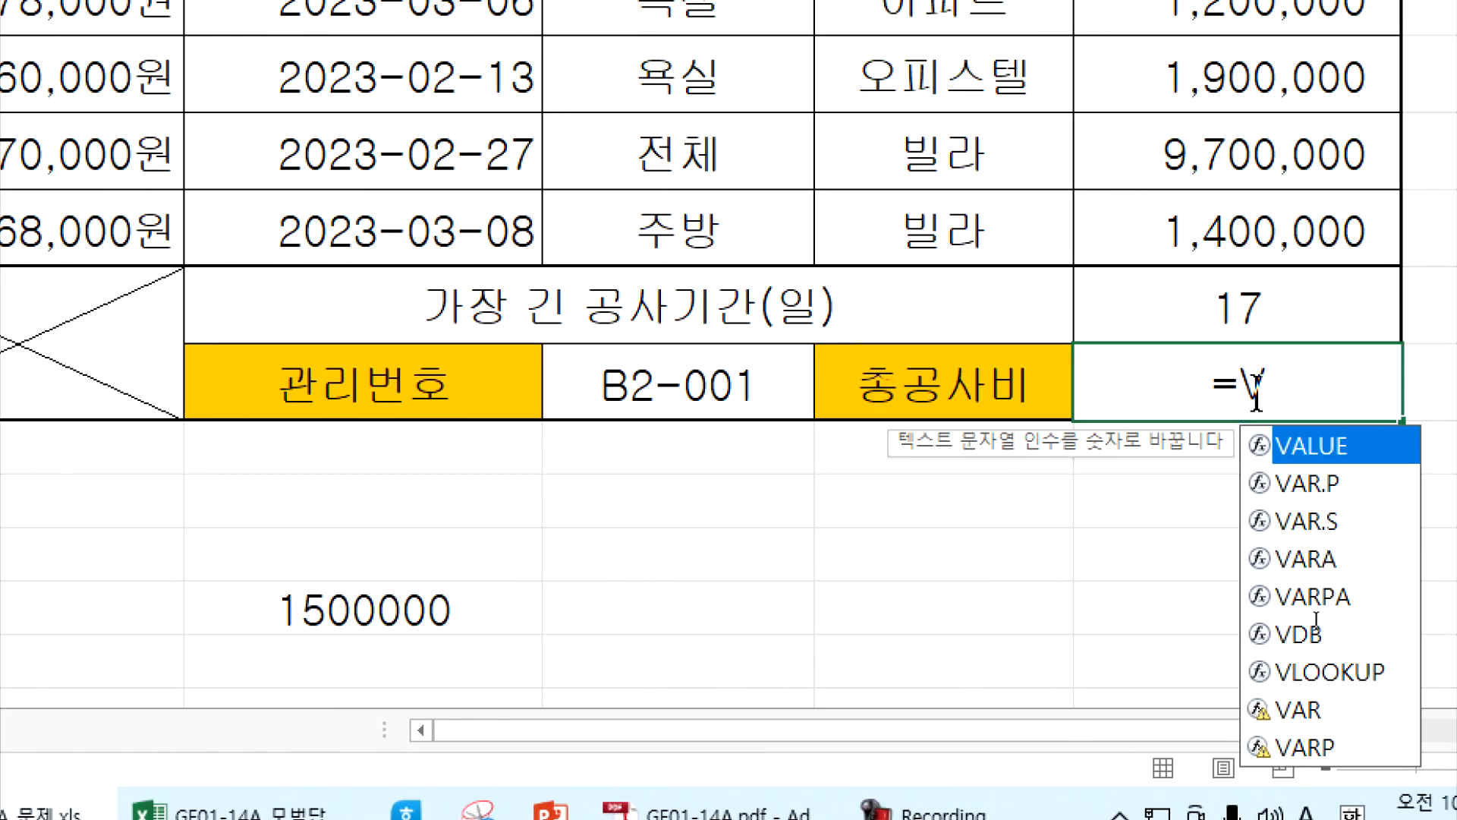
pyautogui.write('L')
pyautogui.press('Tab')
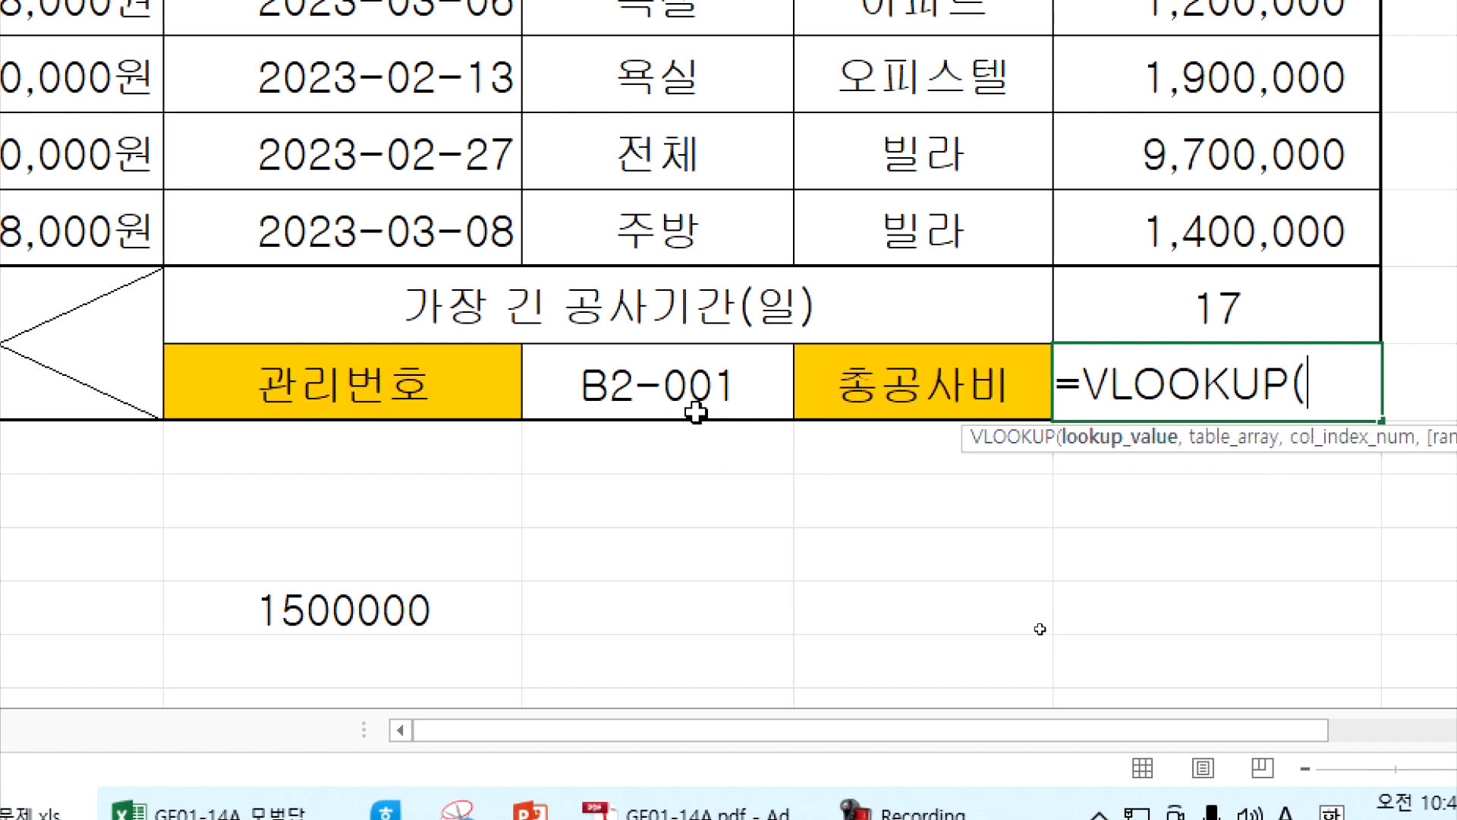
pyautogui.click(632, 391)
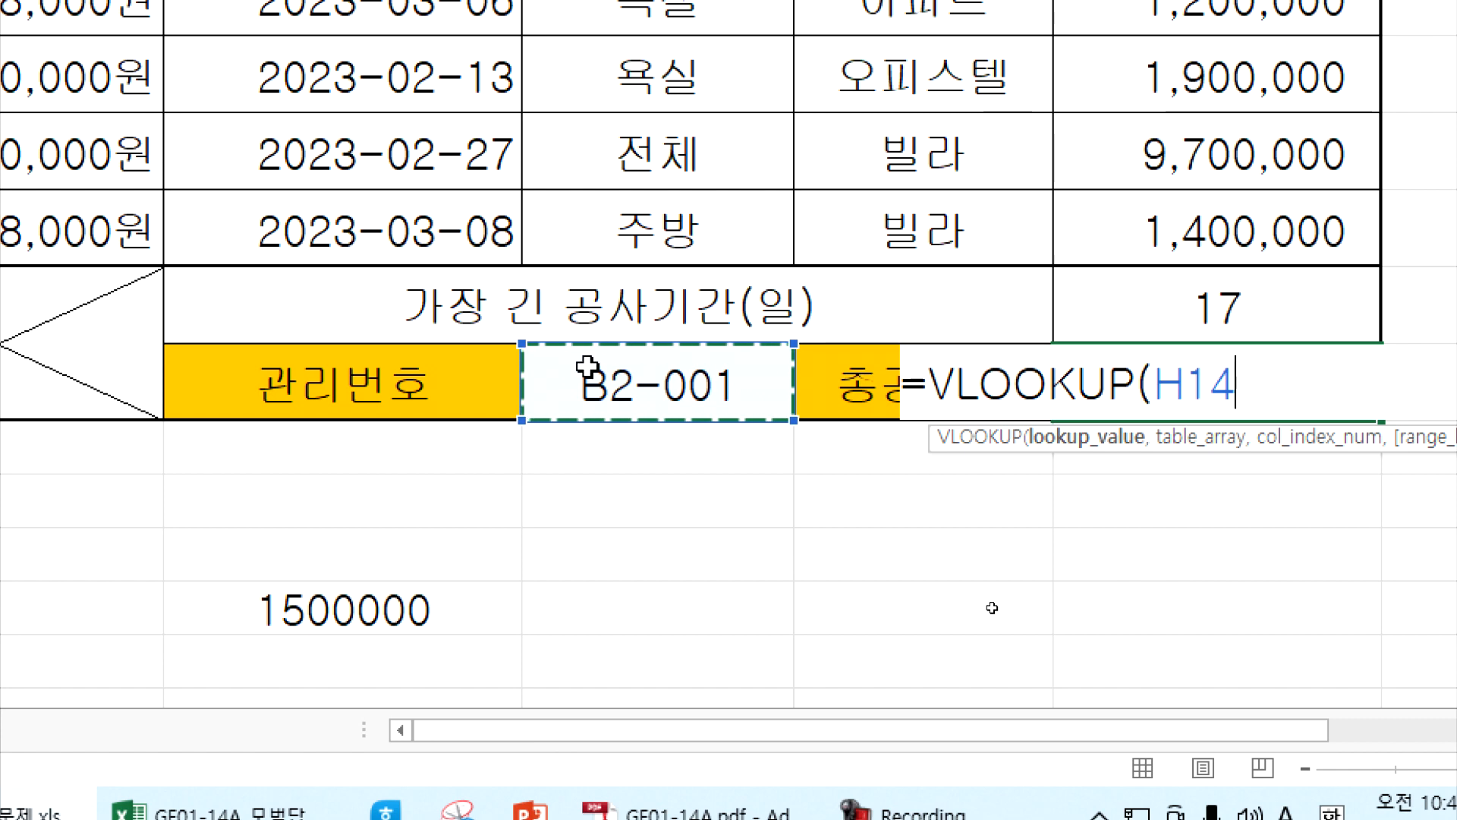
pyautogui.write(',')
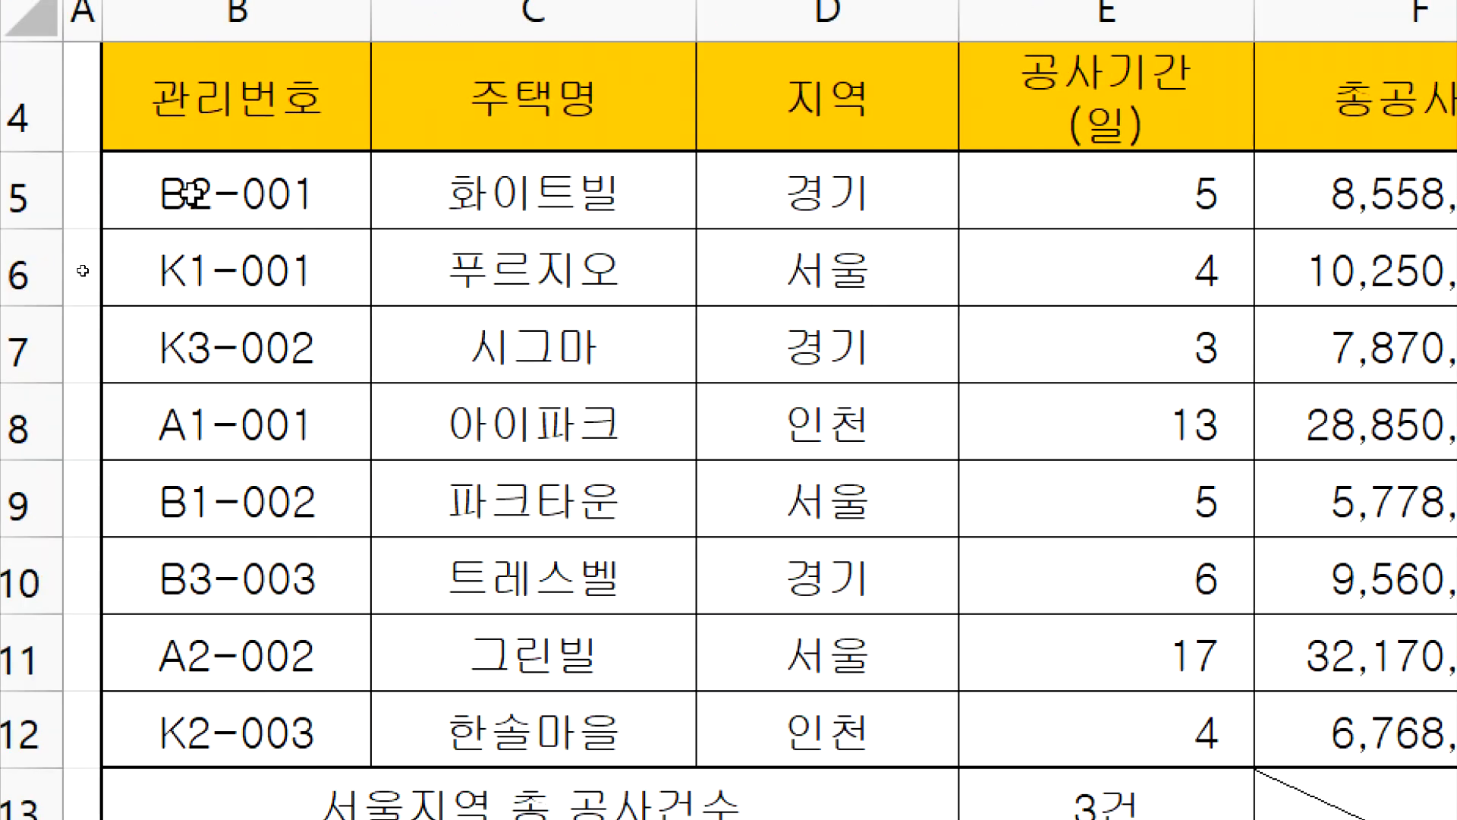
# Give the VLOOKUP formula the table range B5:F12 and column index 5.
pyautogui.moveTo(194, 193); pyautogui.dragTo(1388, 646)
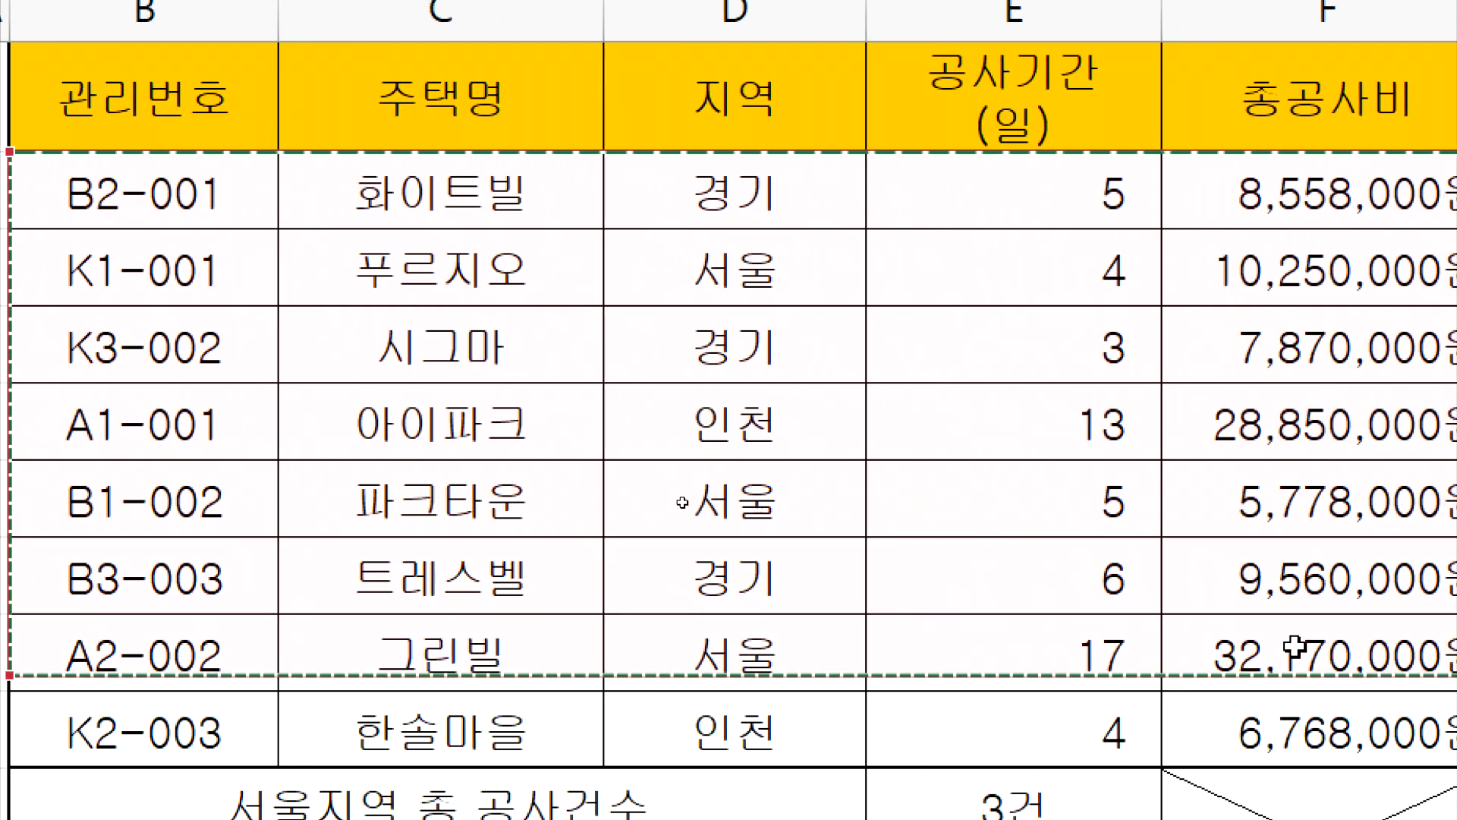
pyautogui.moveTo(1293, 647); pyautogui.dragTo(1316, 721)
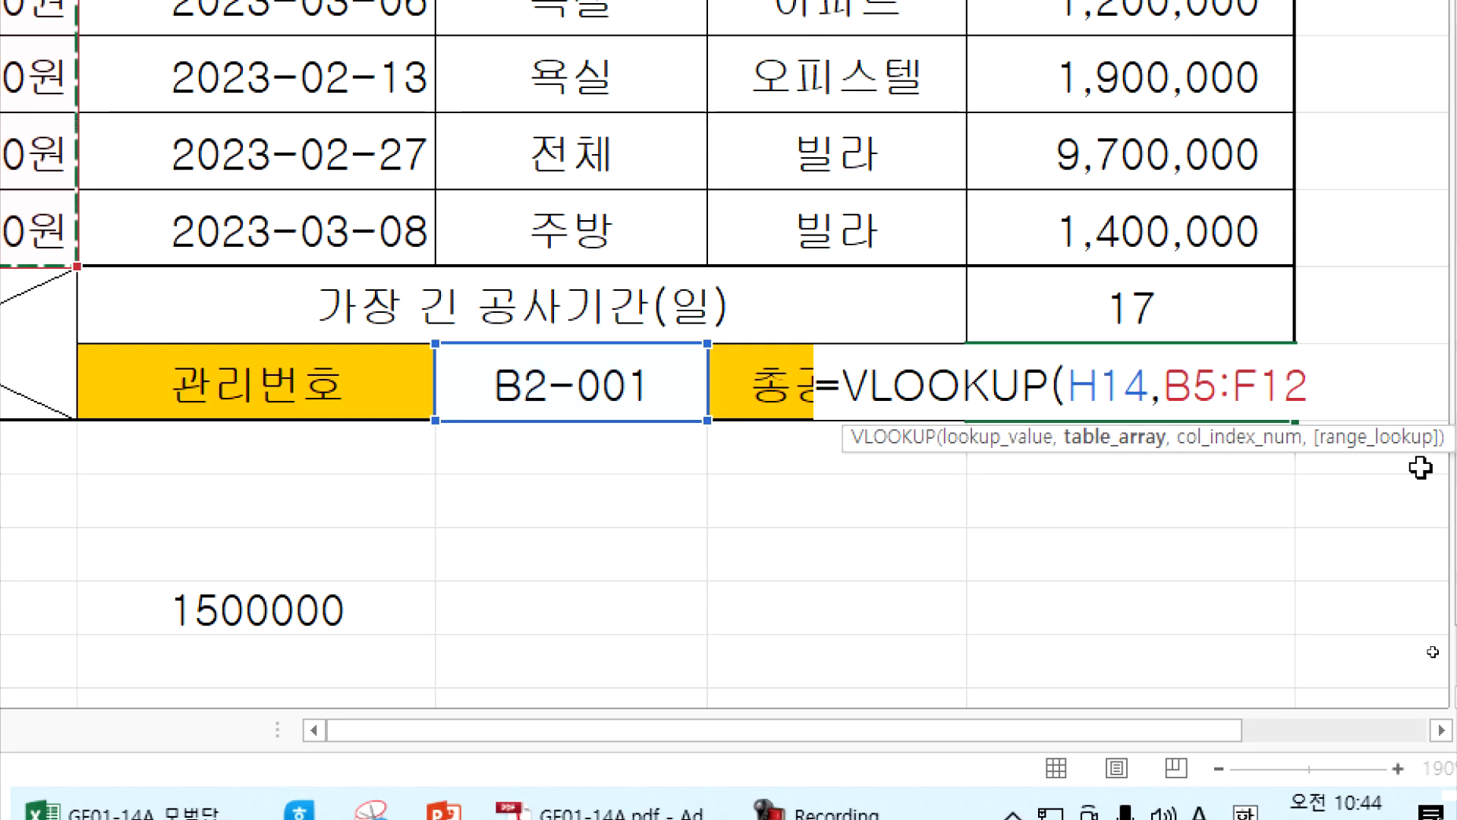
pyautogui.write(',')
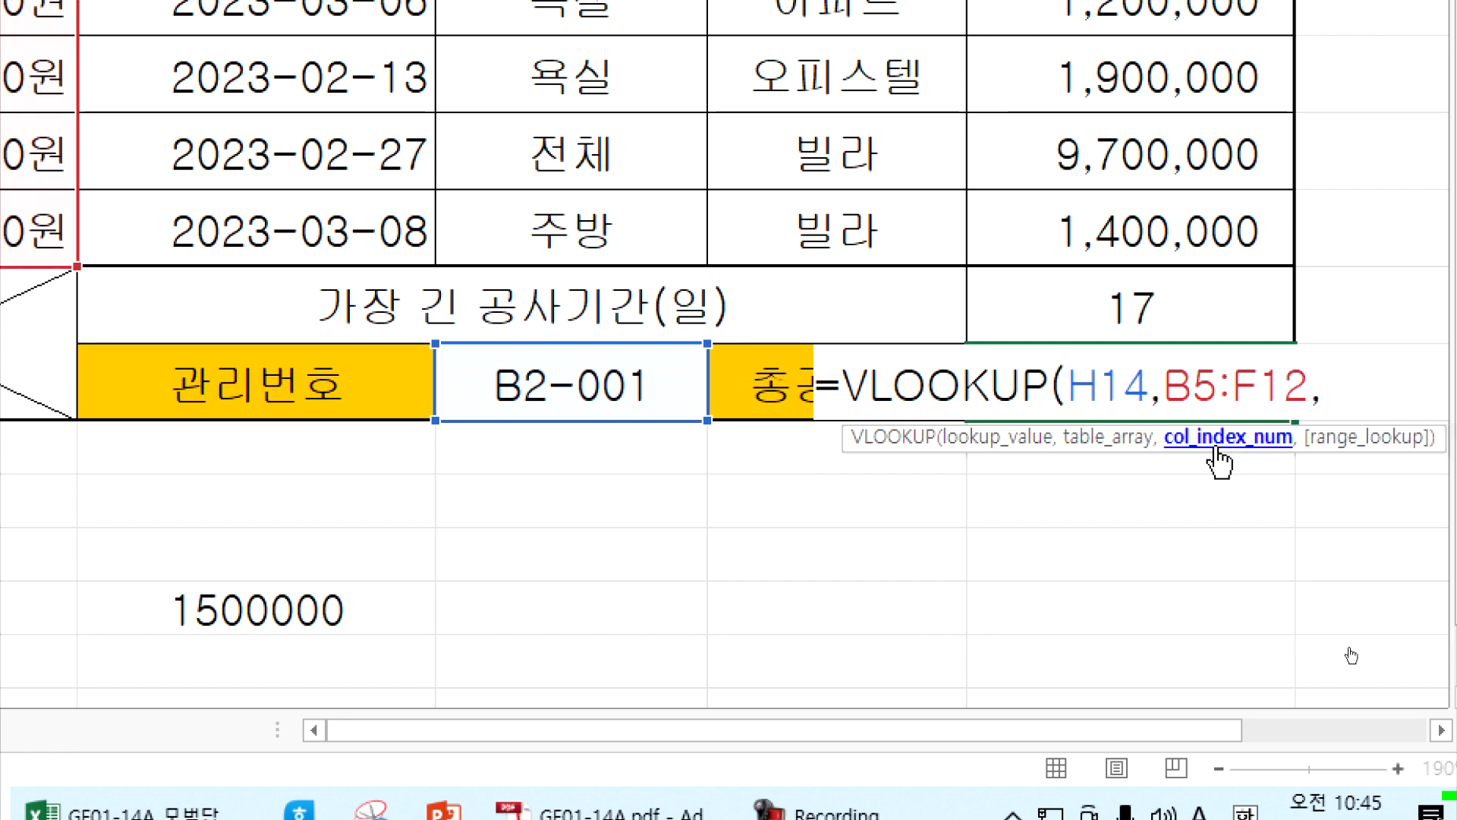
pyautogui.write('5')
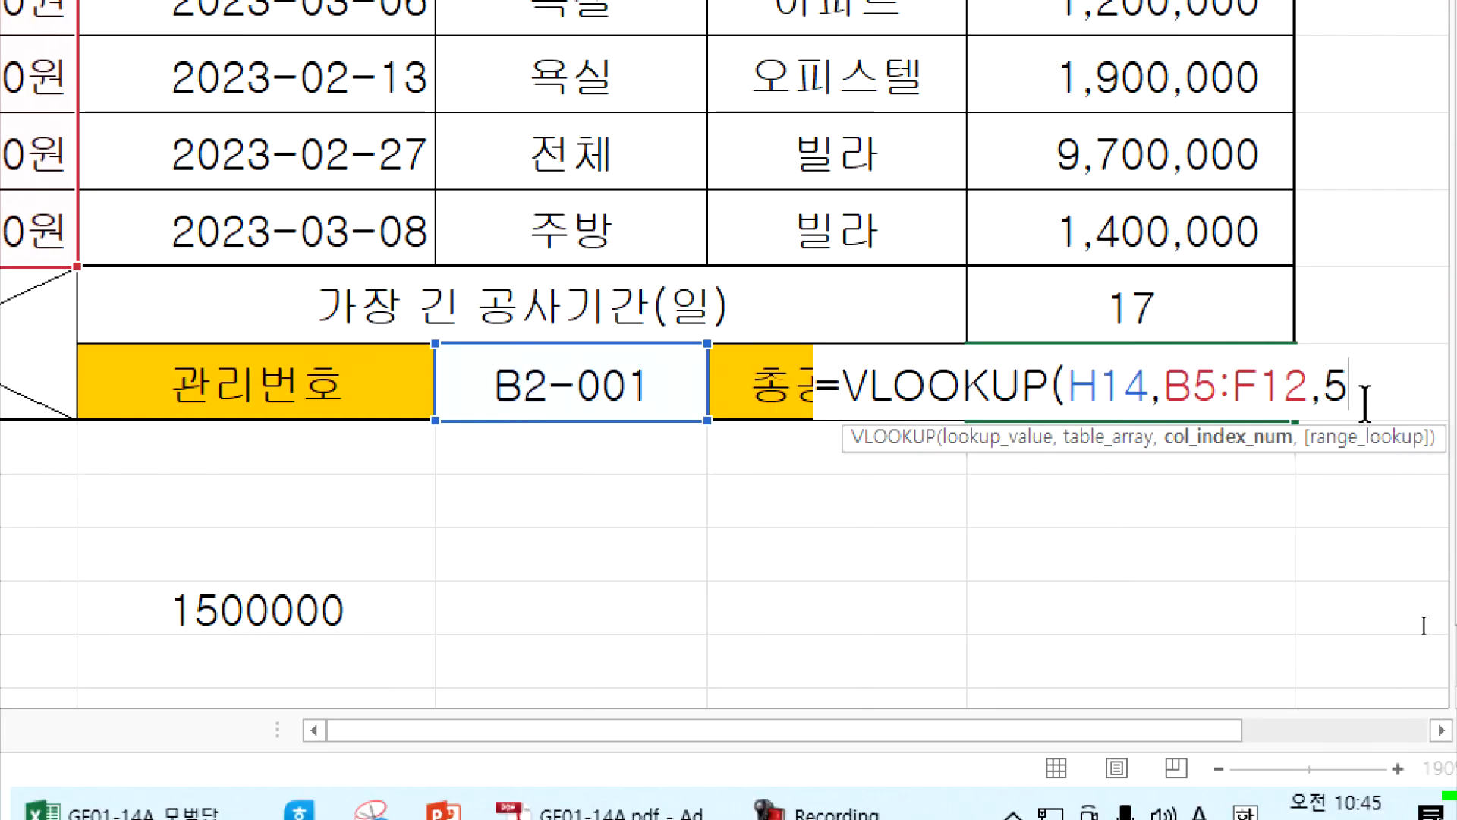
# Complete the J14 VLOOKUP formula with the exact-match option FALSE, enter it, and reopen the formula in the cell.
pyautogui.write(',')
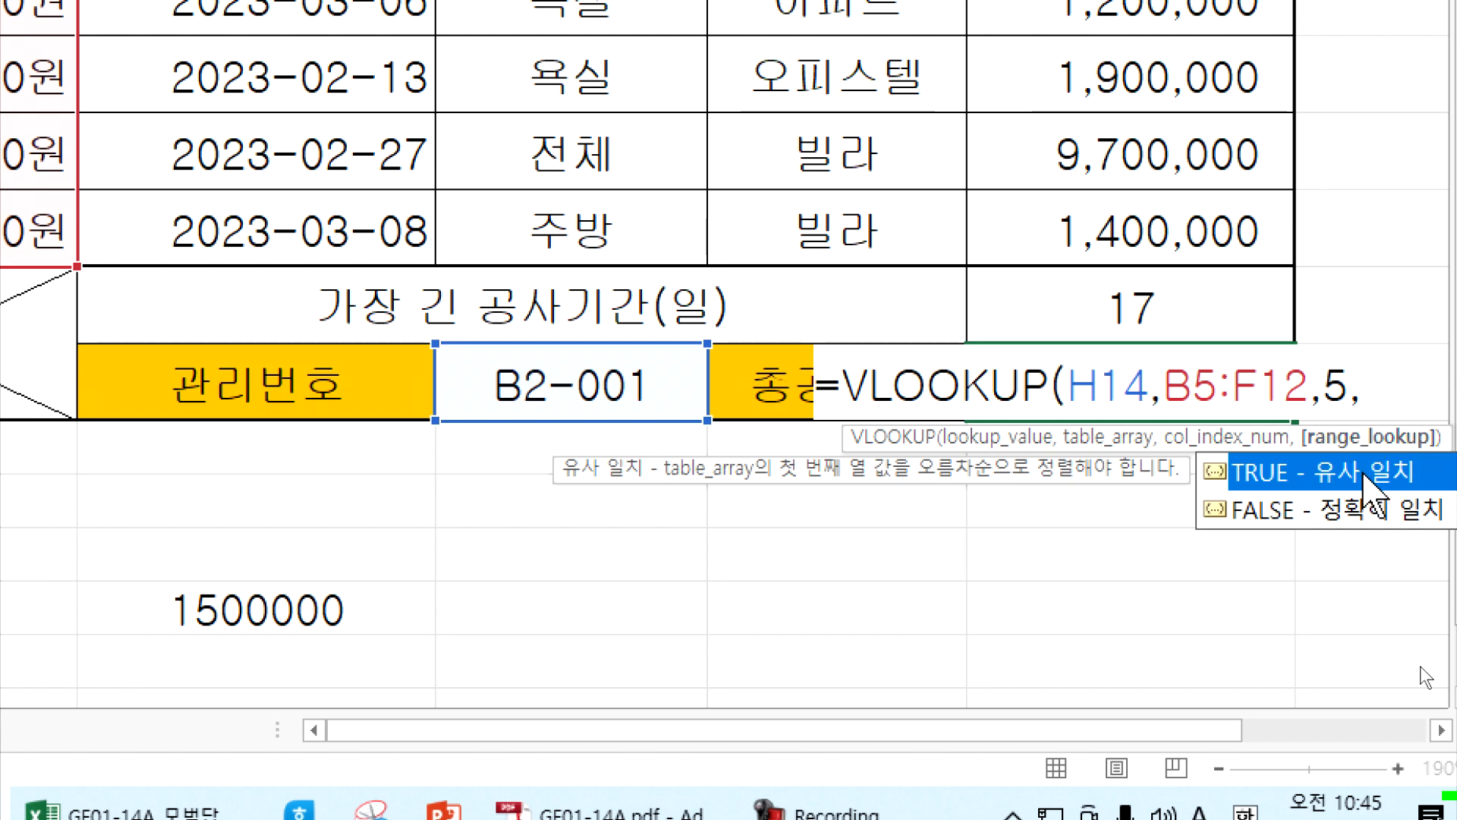
pyautogui.click(1351, 510)
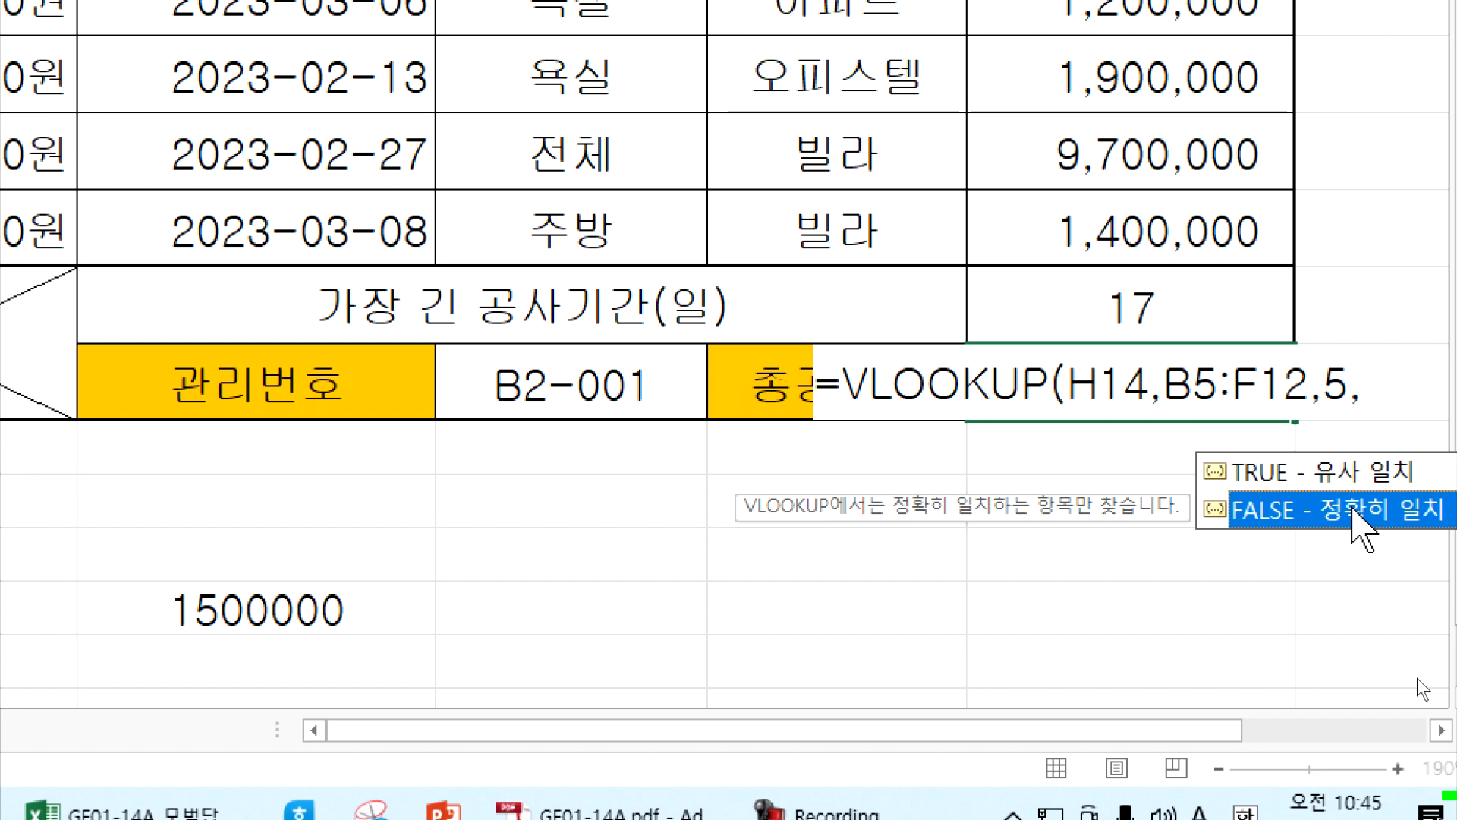
pyautogui.doubleClick(1353, 509)
pyautogui.moveTo(971, 490); pyautogui.dragTo(1120, 493)
pyautogui.click(1186, 502)
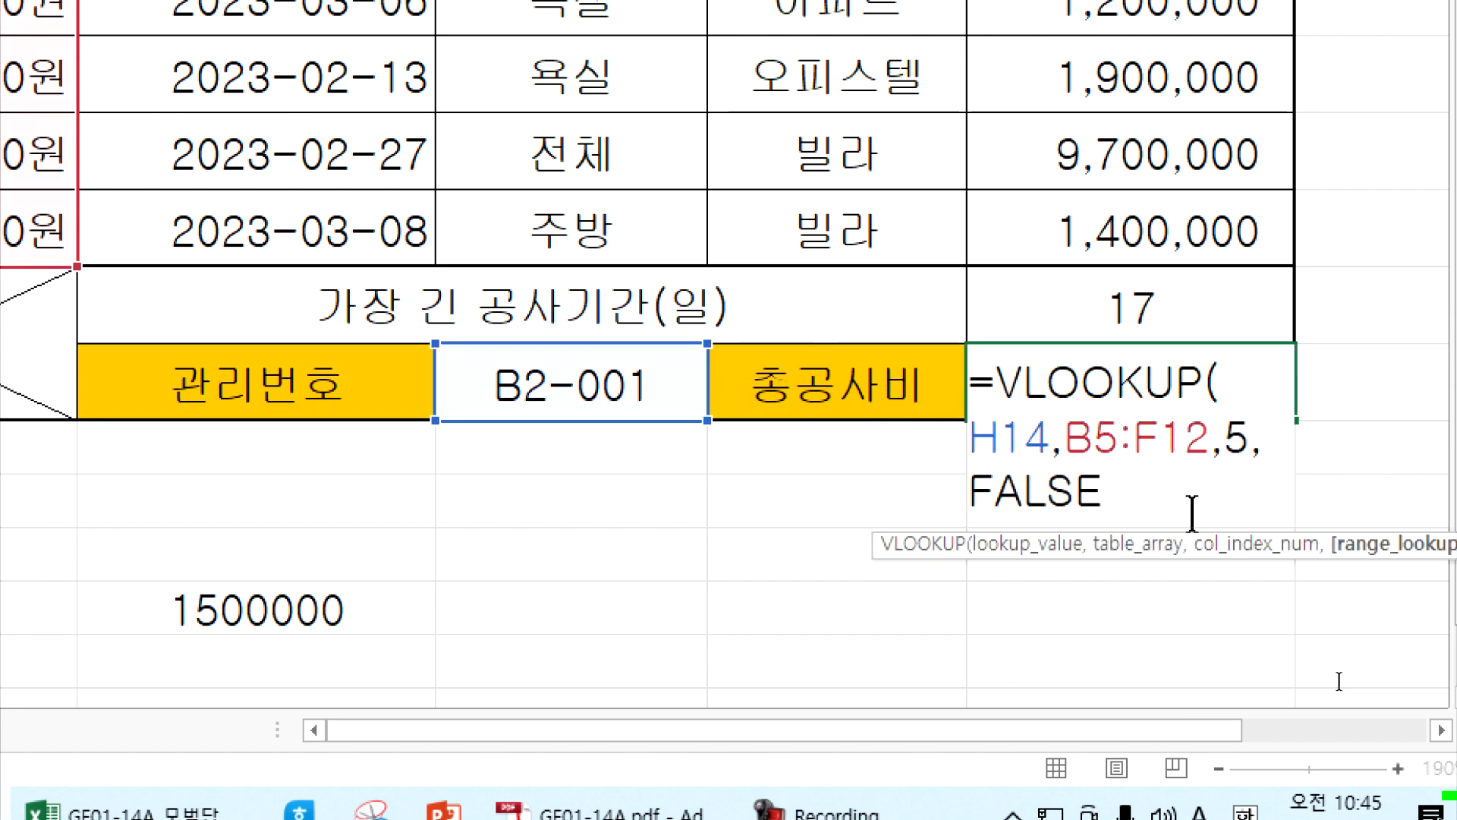
pyautogui.press('Return')
pyautogui.click(1139, 384)
pyautogui.doubleClick(1180, 400)
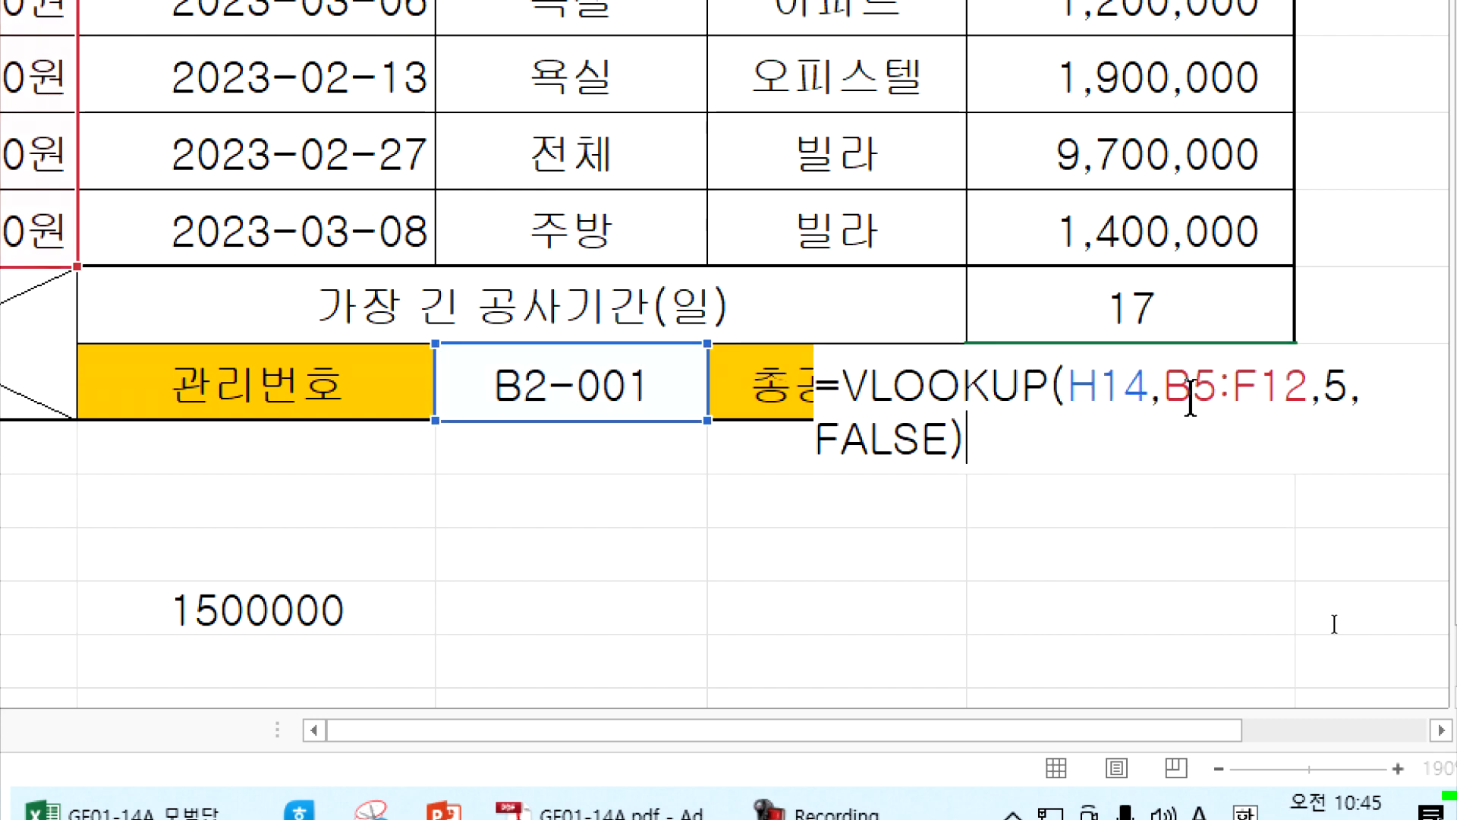
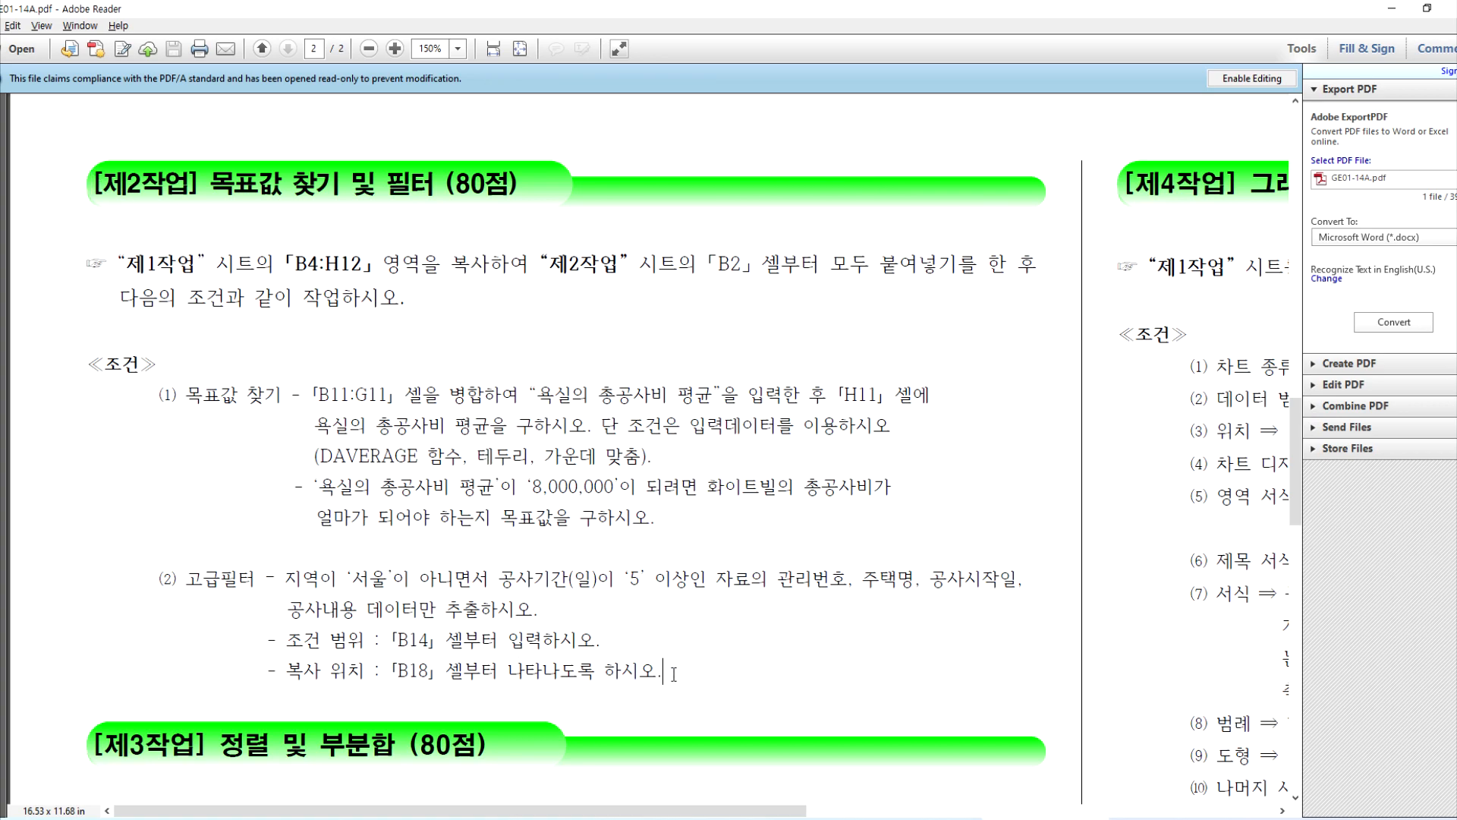
# Copy the whole [제2작업] 목표값 찾기 및 필터 section from the PDF and paste it below the last formula in Notepad.
pyautogui.hotkey('shift', 'Up')
pyautogui.hotkey('shift', 'Up')
pyautogui.hotkey('shift', 'Up')
pyautogui.hotkey('shift', 'Up')
pyautogui.hotkey('shift', 'Up')
pyautogui.hotkey('shift', 'Up')
pyautogui.hotkey('shift', 'Up')
pyautogui.hotkey('shift', 'Up')
pyautogui.hotkey('shift', 'Up')
pyautogui.hotkey('shift', 'Up')
pyautogui.hotkey('shift', 'Up')
pyautogui.hotkey('shift', 'Up')
pyautogui.hotkey('shift', 'Up')
pyautogui.hotkey('shift', 'Up')
pyautogui.hotkey('shift', 'Down')
pyautogui.hotkey('shift', 'Down')
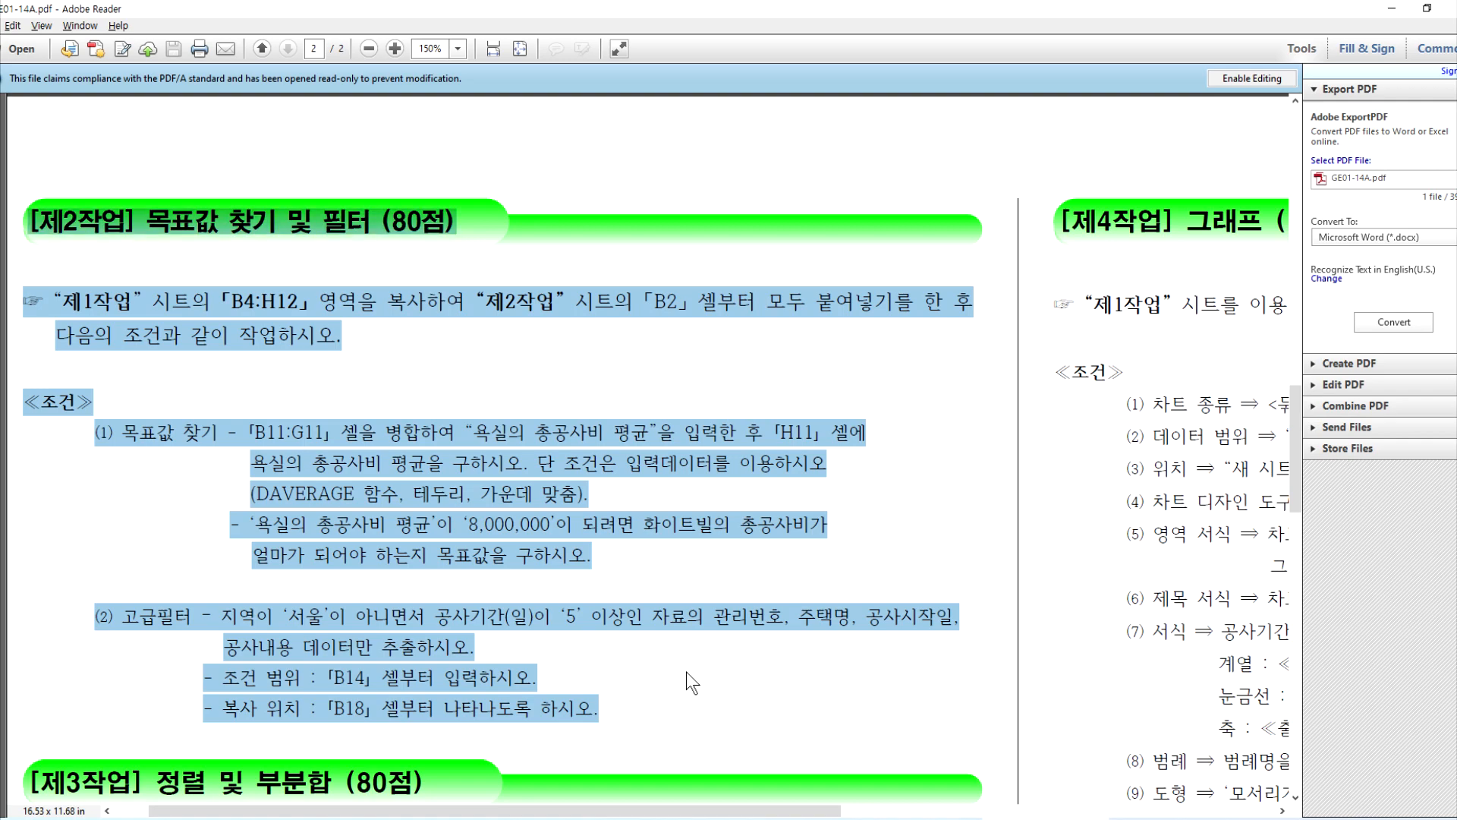
pyautogui.click(559, 818)
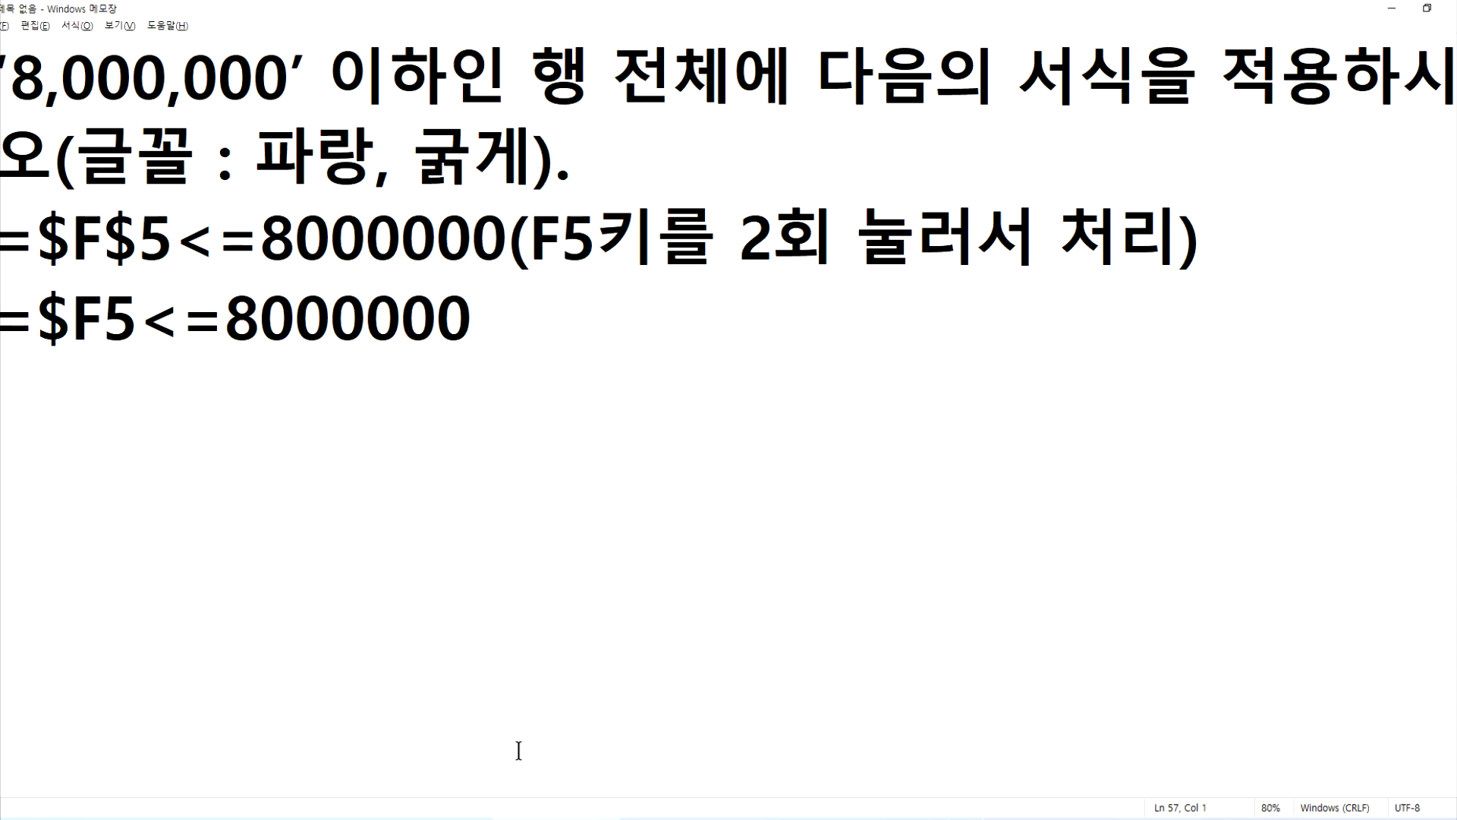
pyautogui.hotkey('ctrl', 'v')
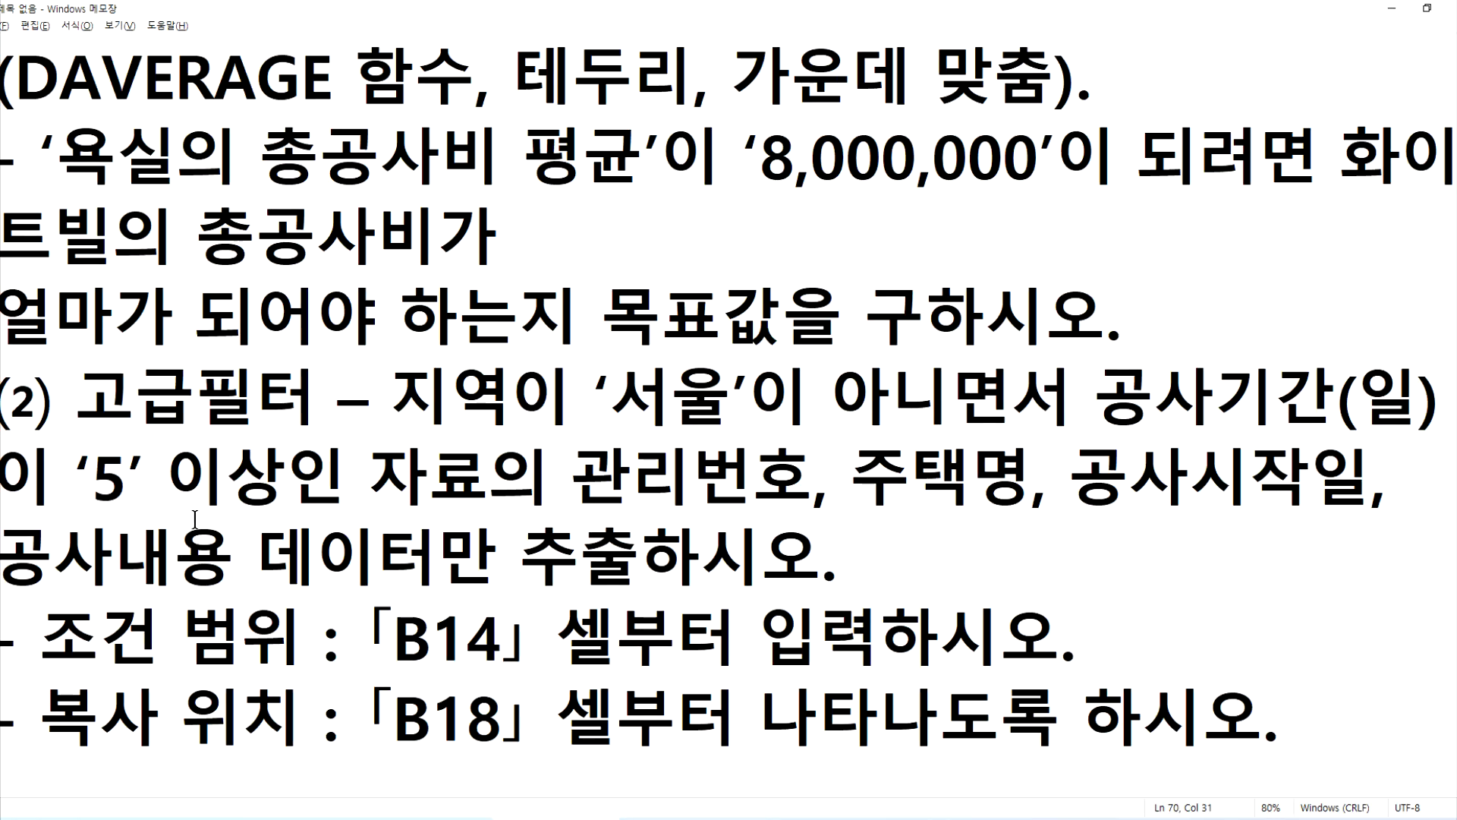
# Add a blank line above ≪조건≫ and join the line starting 다음의 조건과 to the end of the preceding instruction line.
pyautogui.scroll(2, 244, 518)
pyautogui.scroll(2, 244, 518)
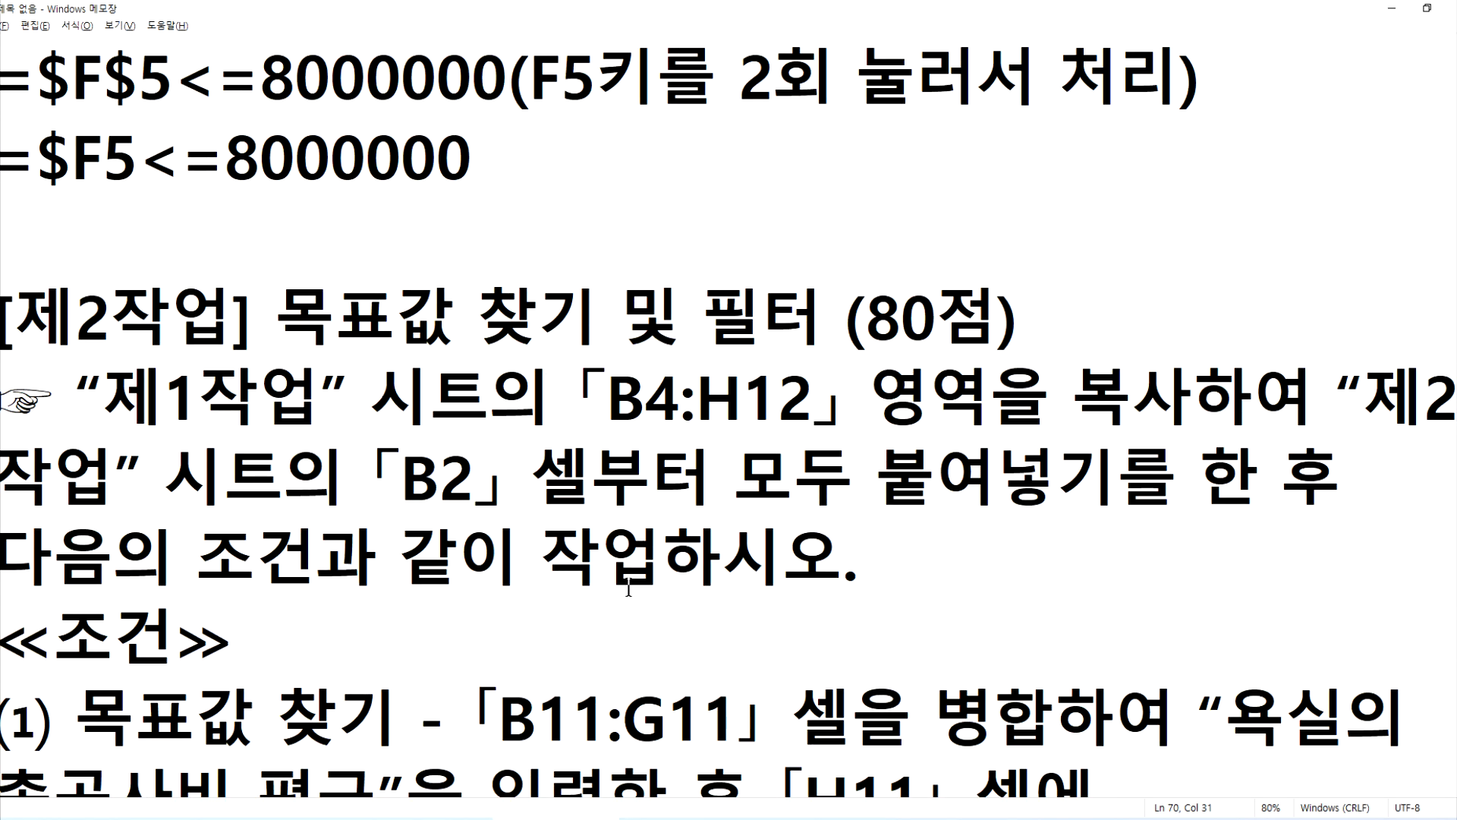
pyautogui.click(916, 569)
pyautogui.press('Return')
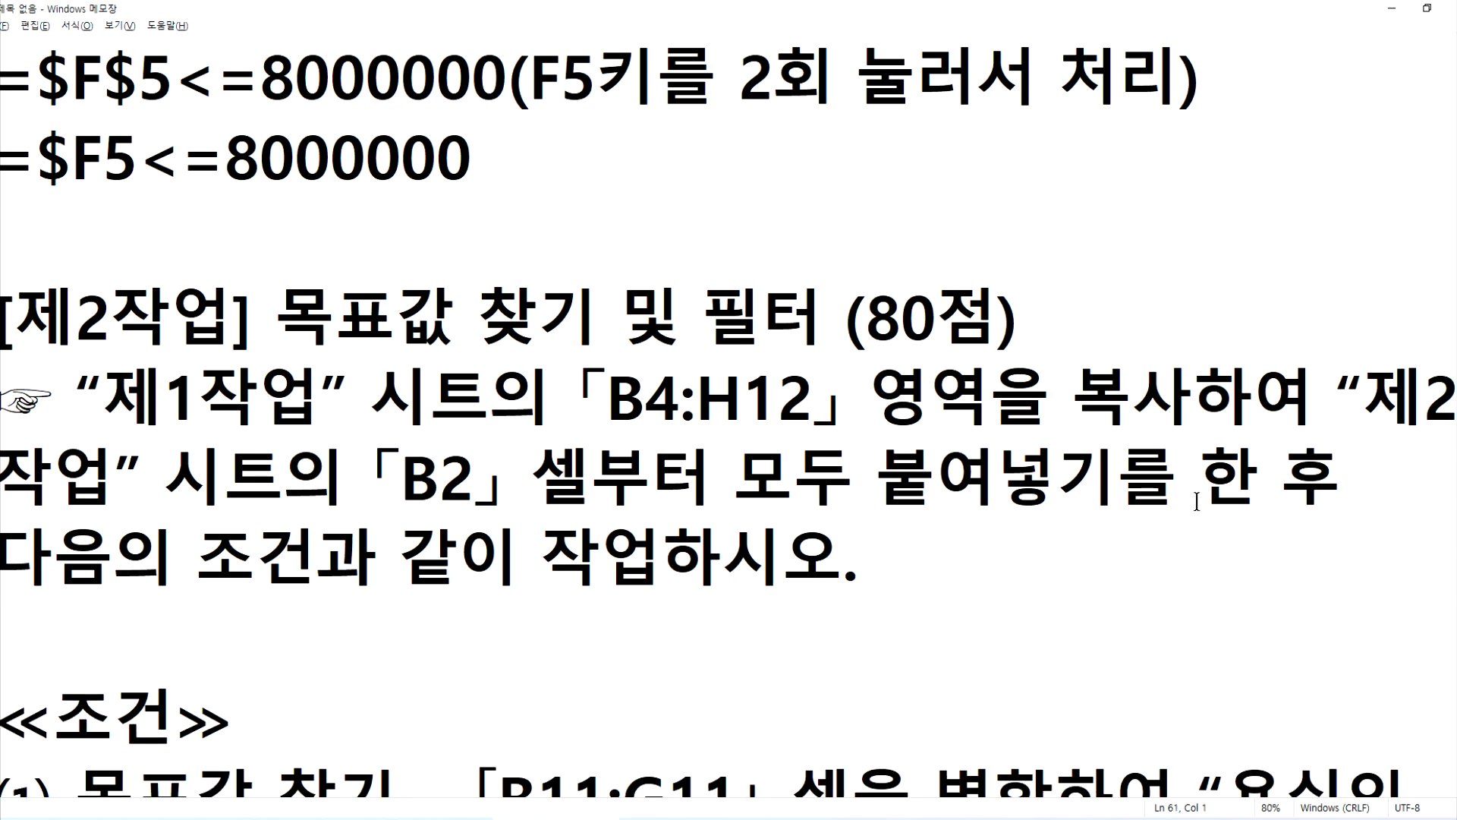
pyautogui.click(1357, 471)
pyautogui.press('Delete')
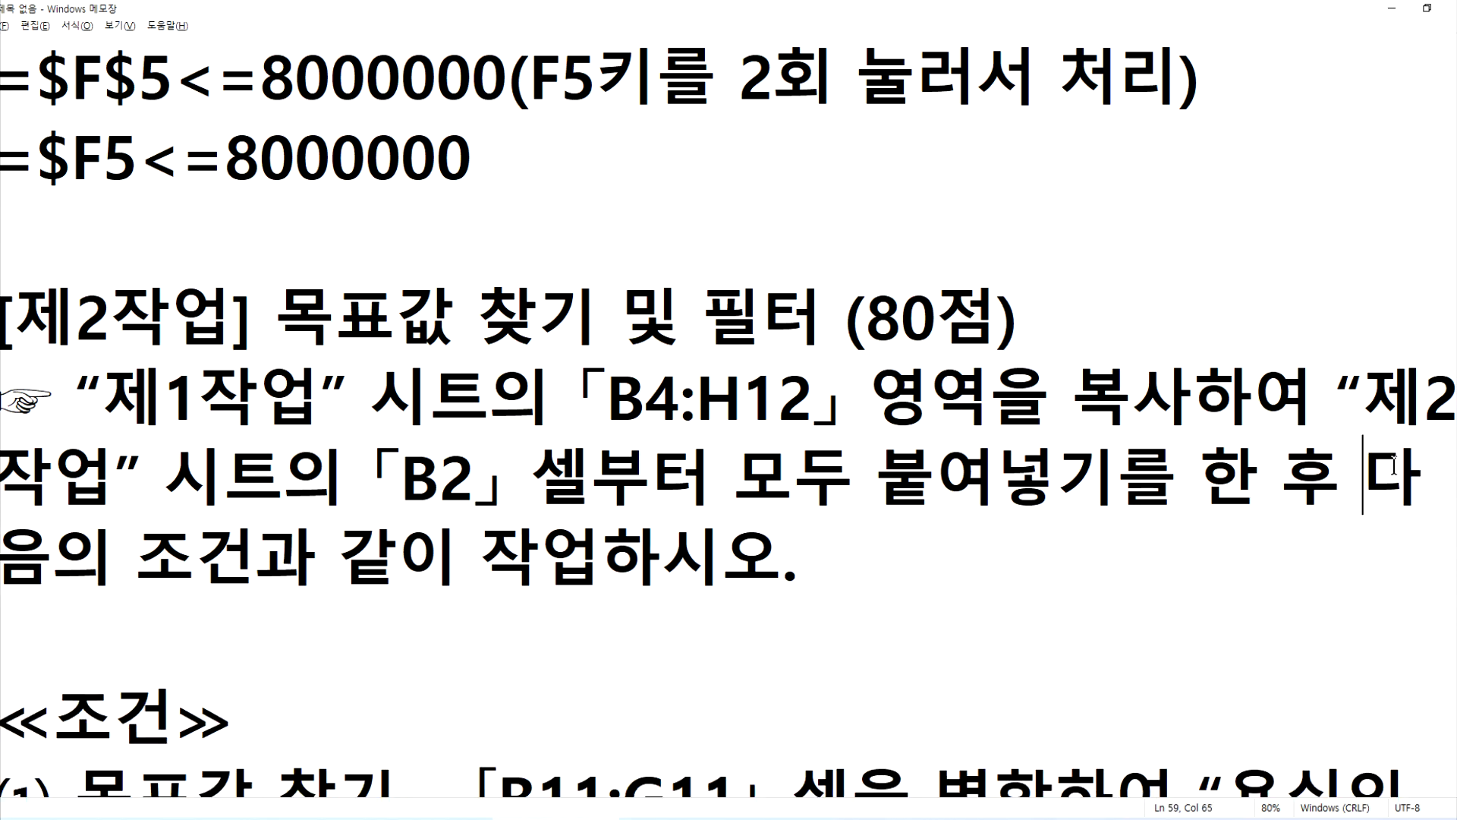
# Join the line 얼마가 되어야 하는지 목표값을 구하시오. to the preceding 화이트빌 line and leave a blank line above (2) 고급필터.
pyautogui.press('Down')
pyautogui.press('Down')
pyautogui.press('Down')
pyautogui.press('Down')
pyautogui.press('Down')
pyautogui.press('Down')
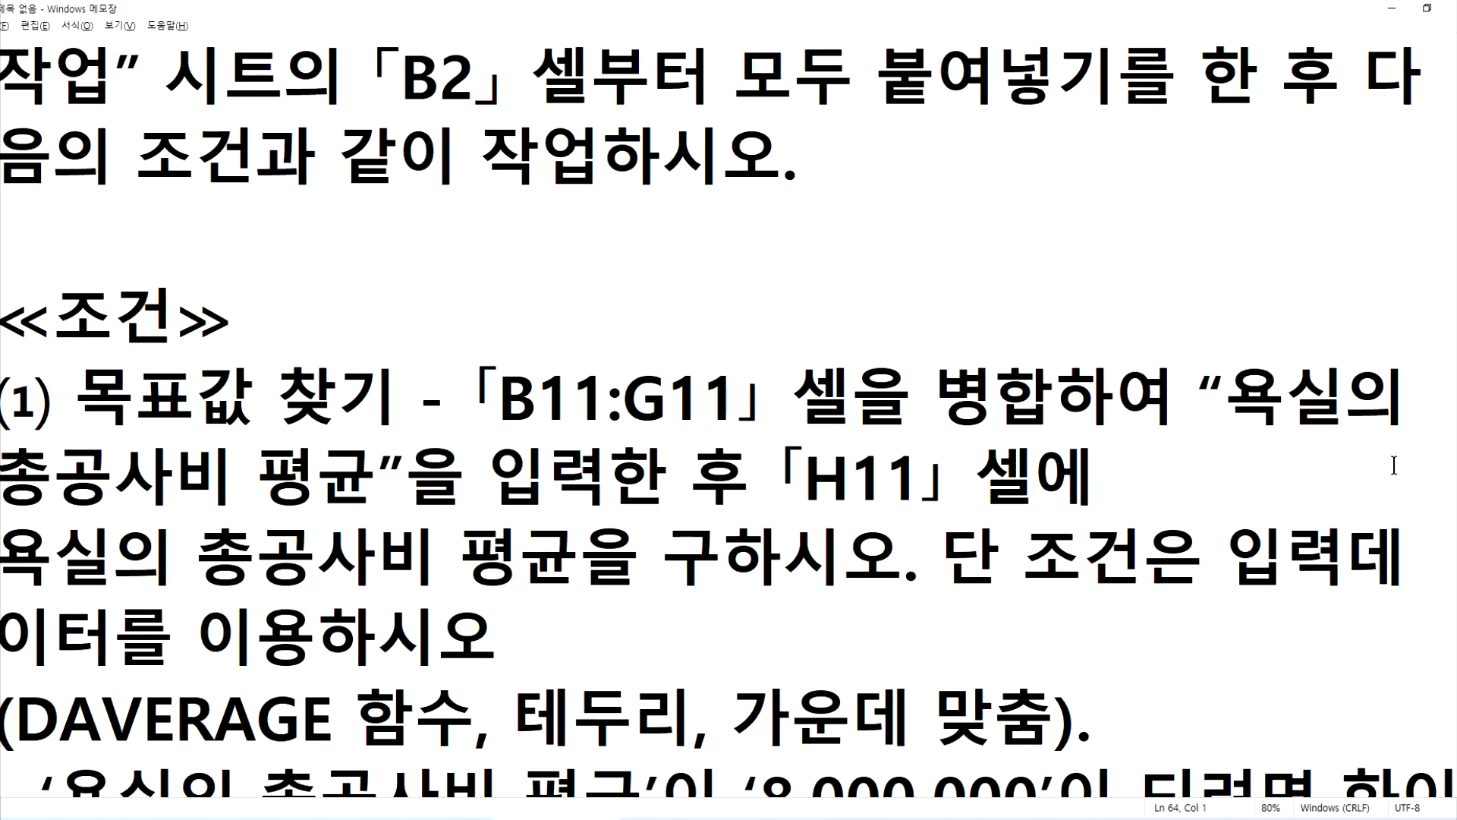
pyautogui.press('Down')
pyautogui.press('Down')
pyautogui.press('Down')
pyautogui.press('Down')
pyautogui.press('Down')
pyautogui.press('Down')
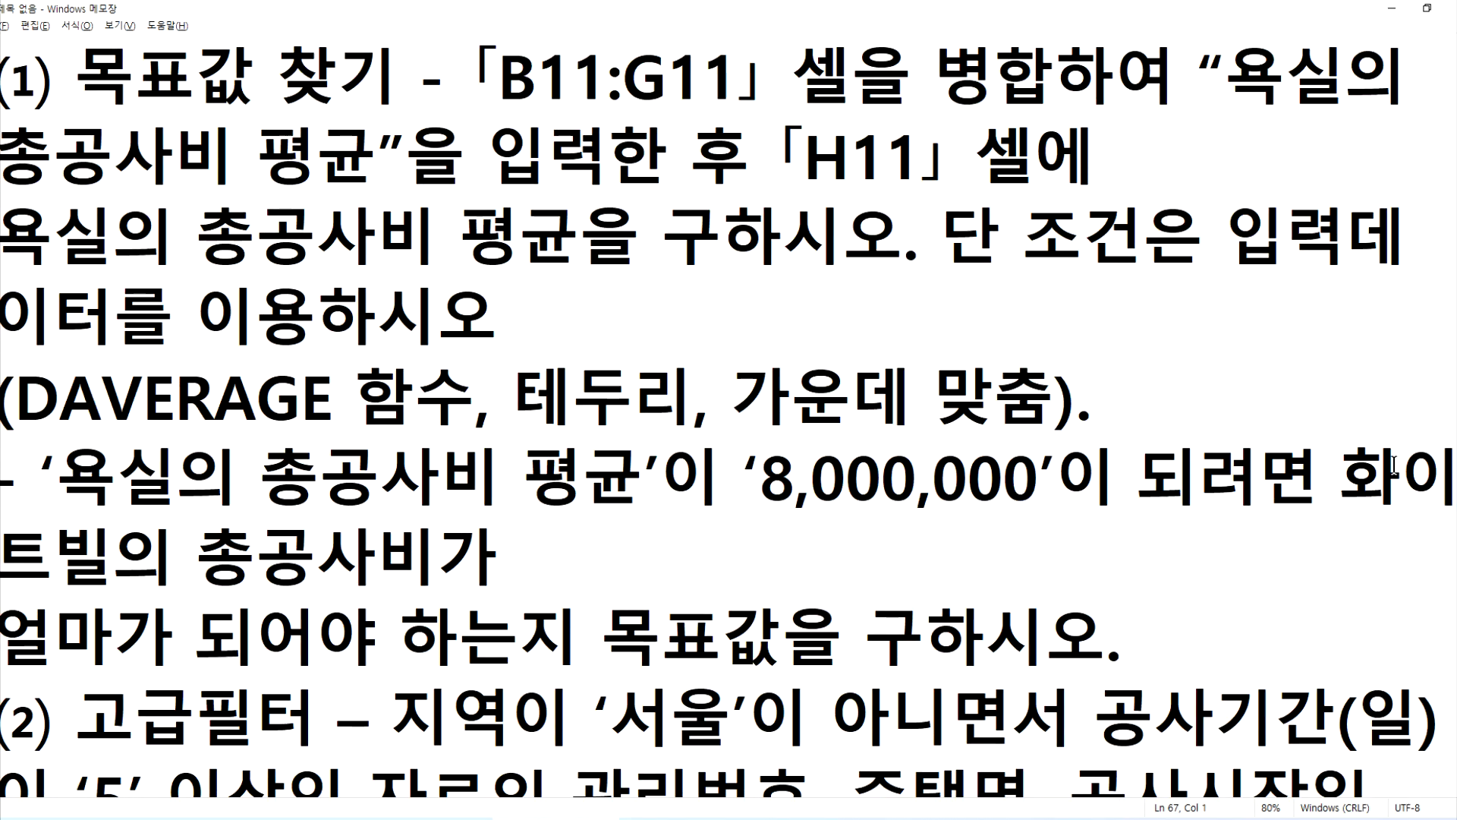
pyautogui.click(1393, 464)
pyautogui.press('Delete')
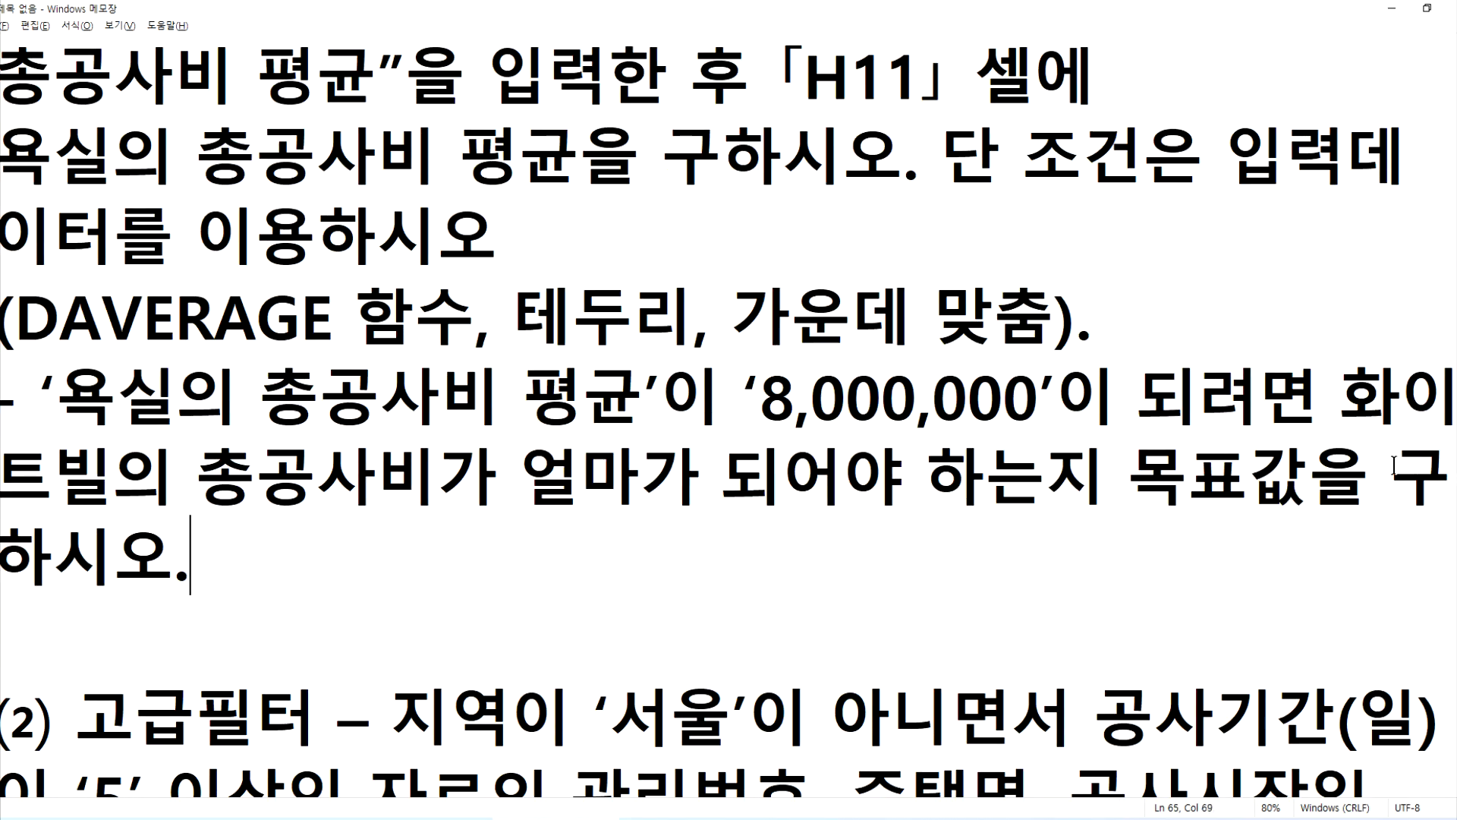
# Add blank lines below the final 복사 위치 line of the 고급필터 question.
pyautogui.press('Down')
pyautogui.press('Down')
pyautogui.press('Down')
pyautogui.press('Down')
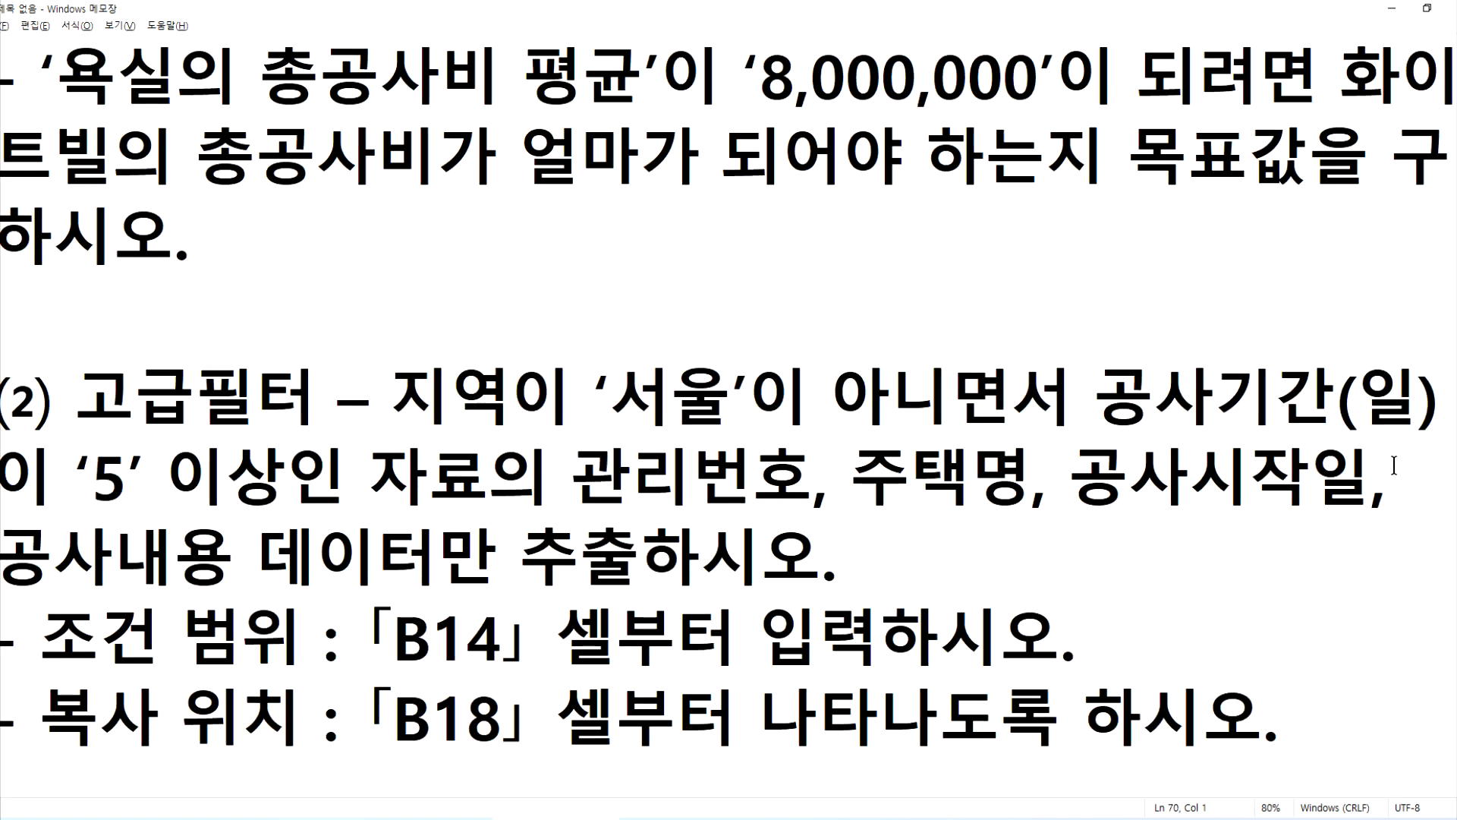
pyautogui.press('Down')
pyautogui.press('Down')
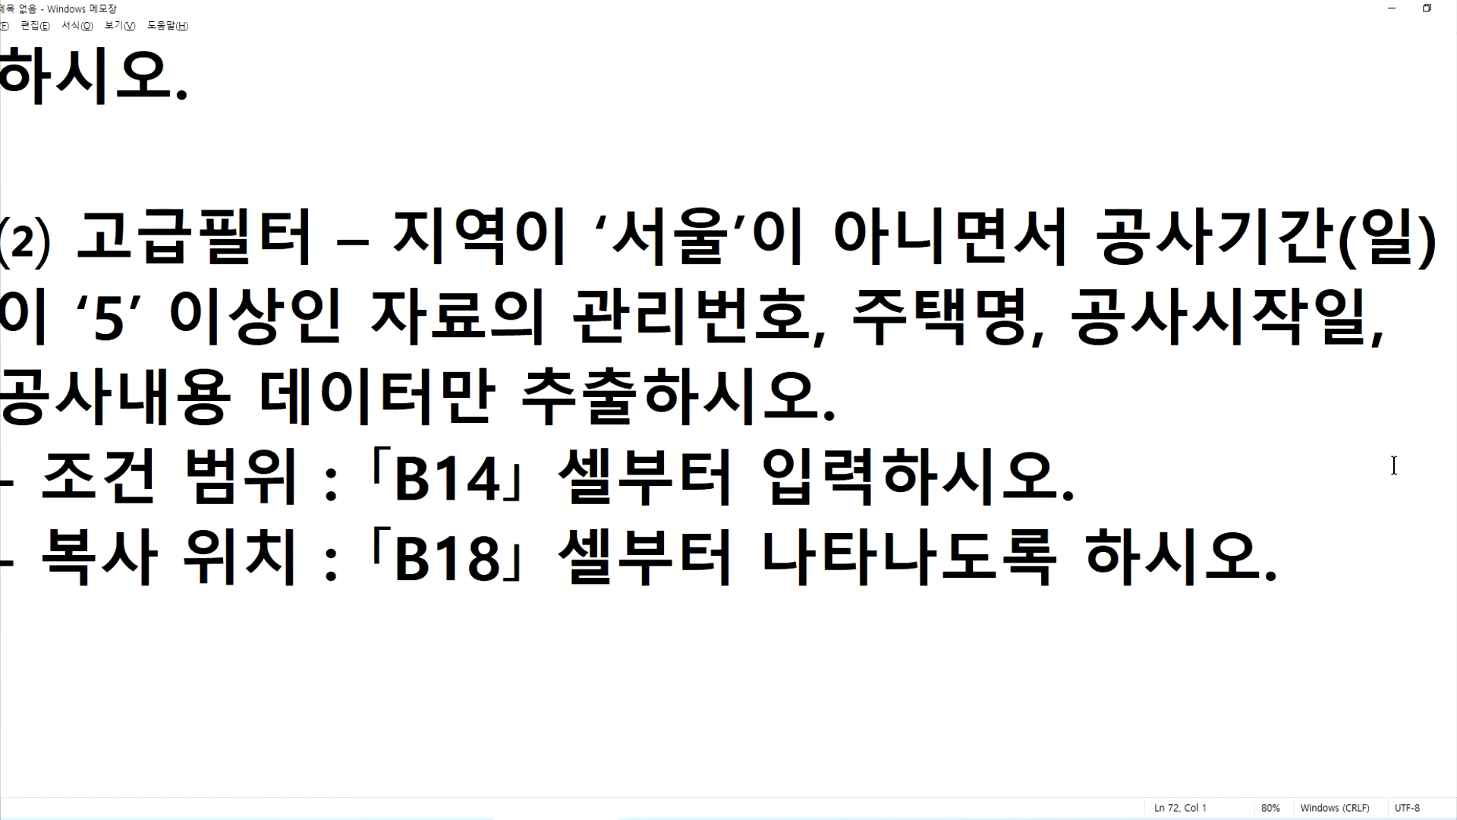
pyautogui.scroll(5, 1341, 413)
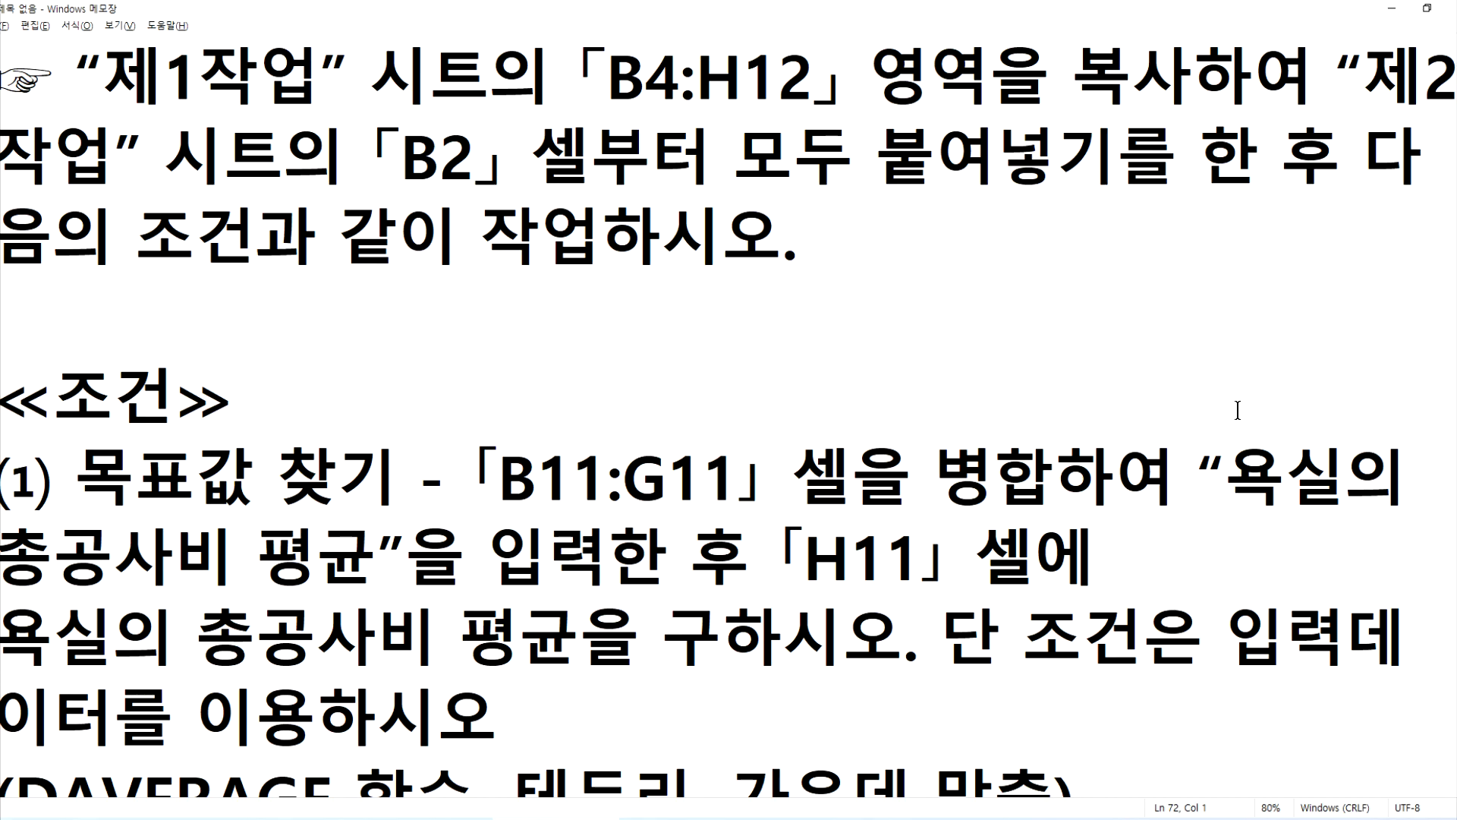
# Switch to Excel, copy the range B4:H12 on the 제1작업 sheet, and open the 제2작업 sheet.
pyautogui.hotkey('alt', 'Tab')
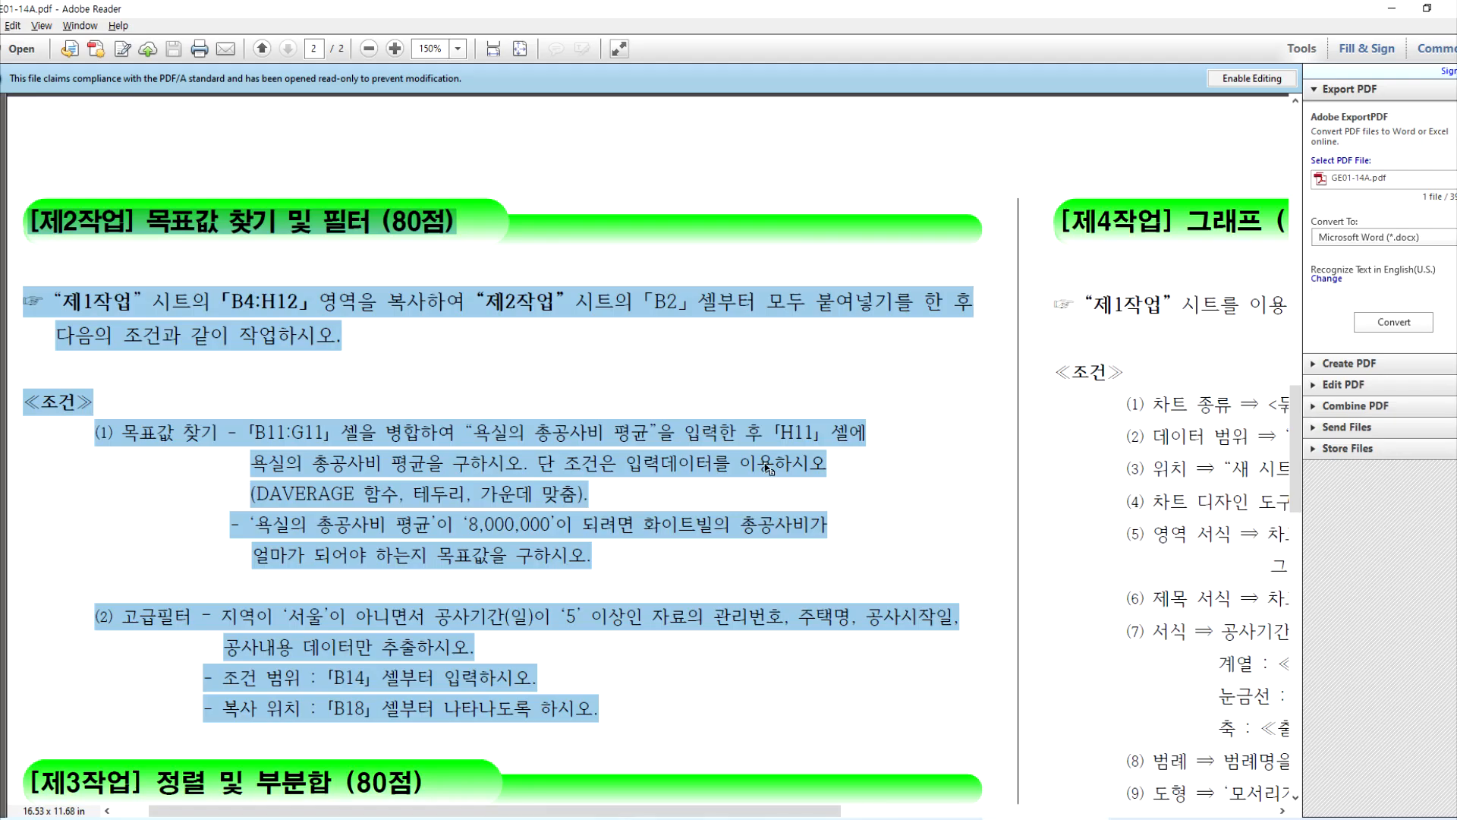
pyautogui.click(303, 365)
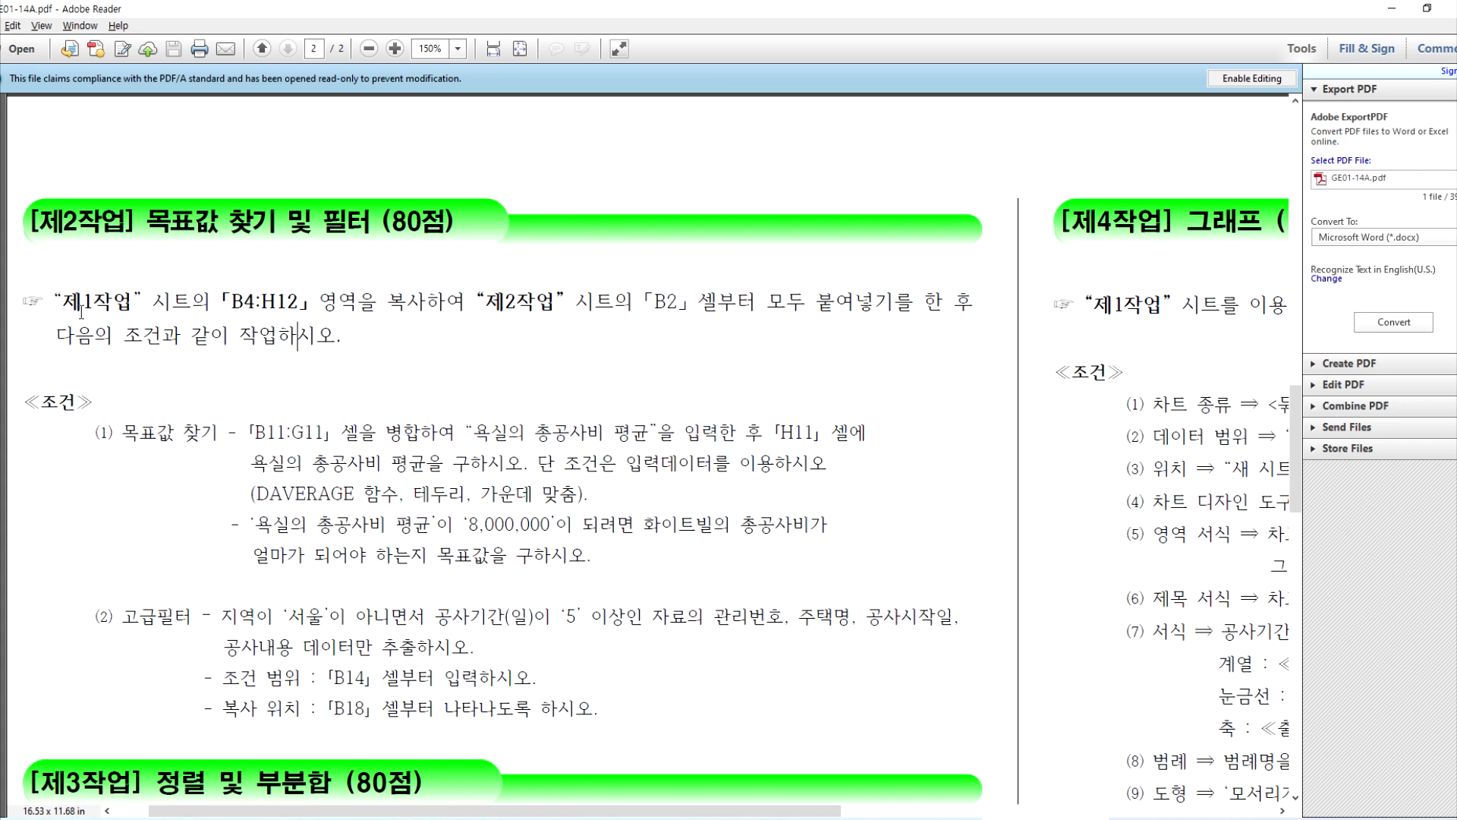
pyautogui.hotkey('alt', 'Tab')
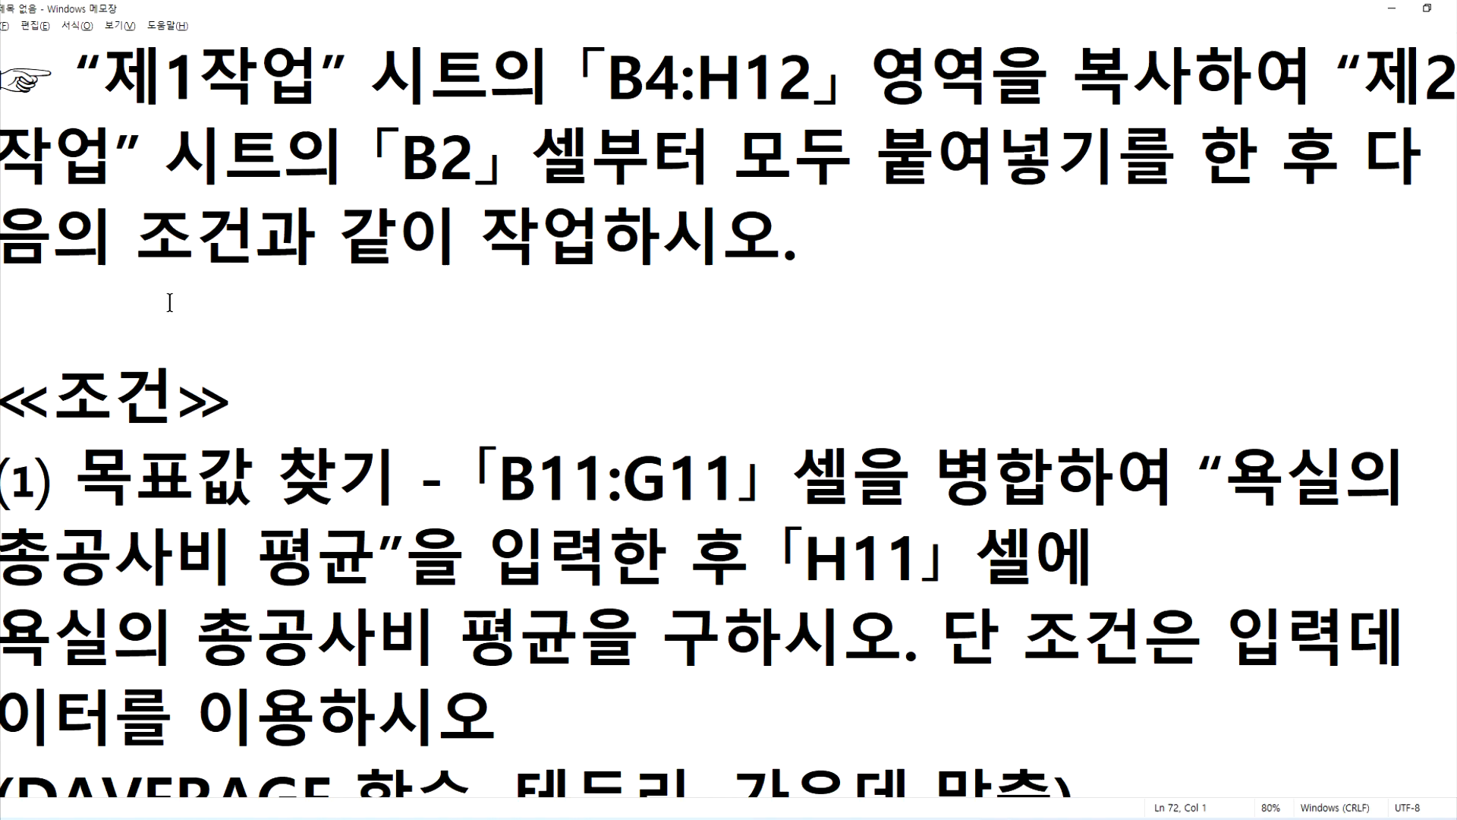
pyautogui.hotkey('alt', 'Tab')
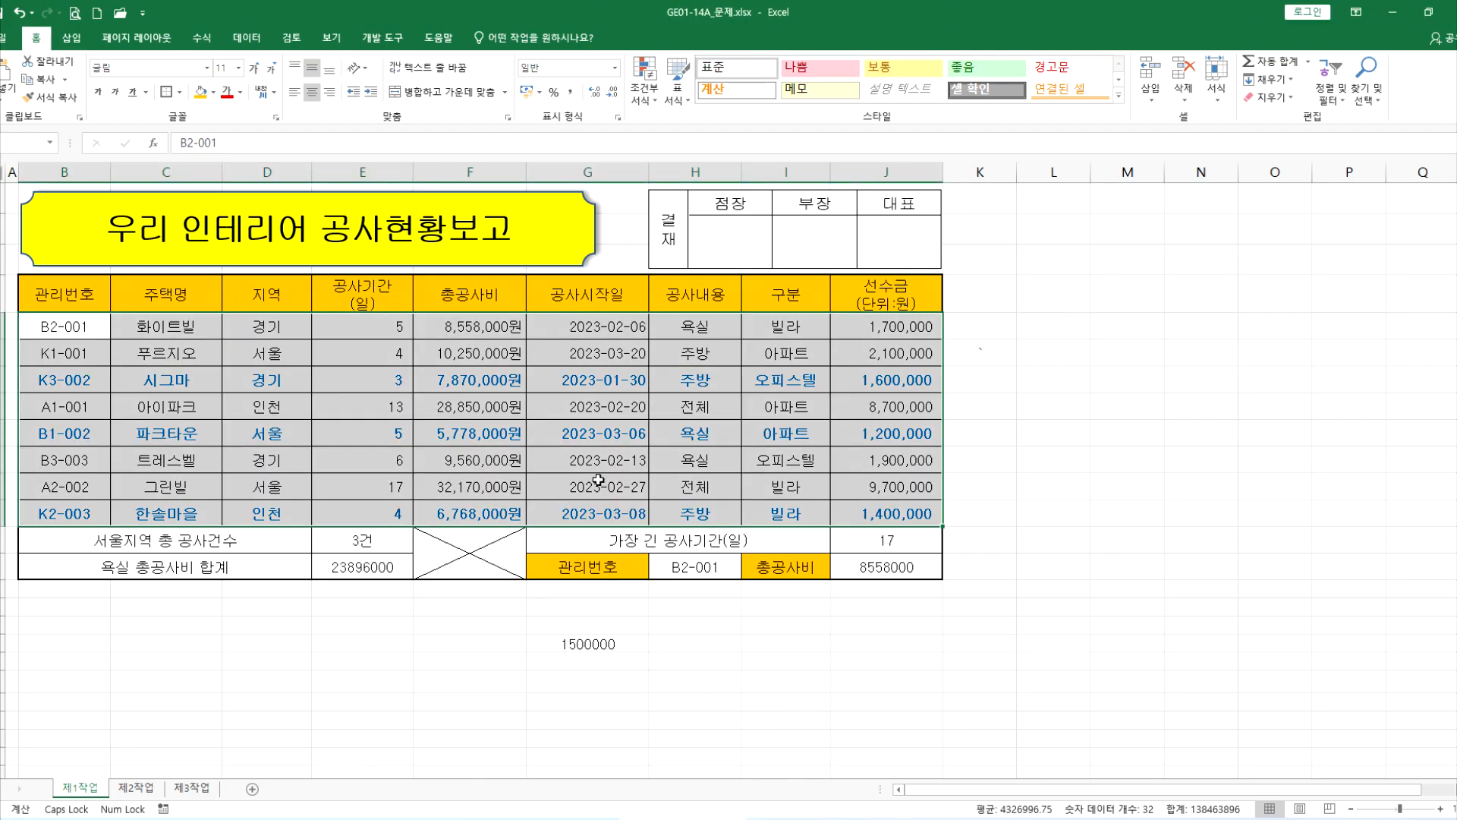
pyautogui.moveTo(57, 295); pyautogui.dragTo(706, 511)
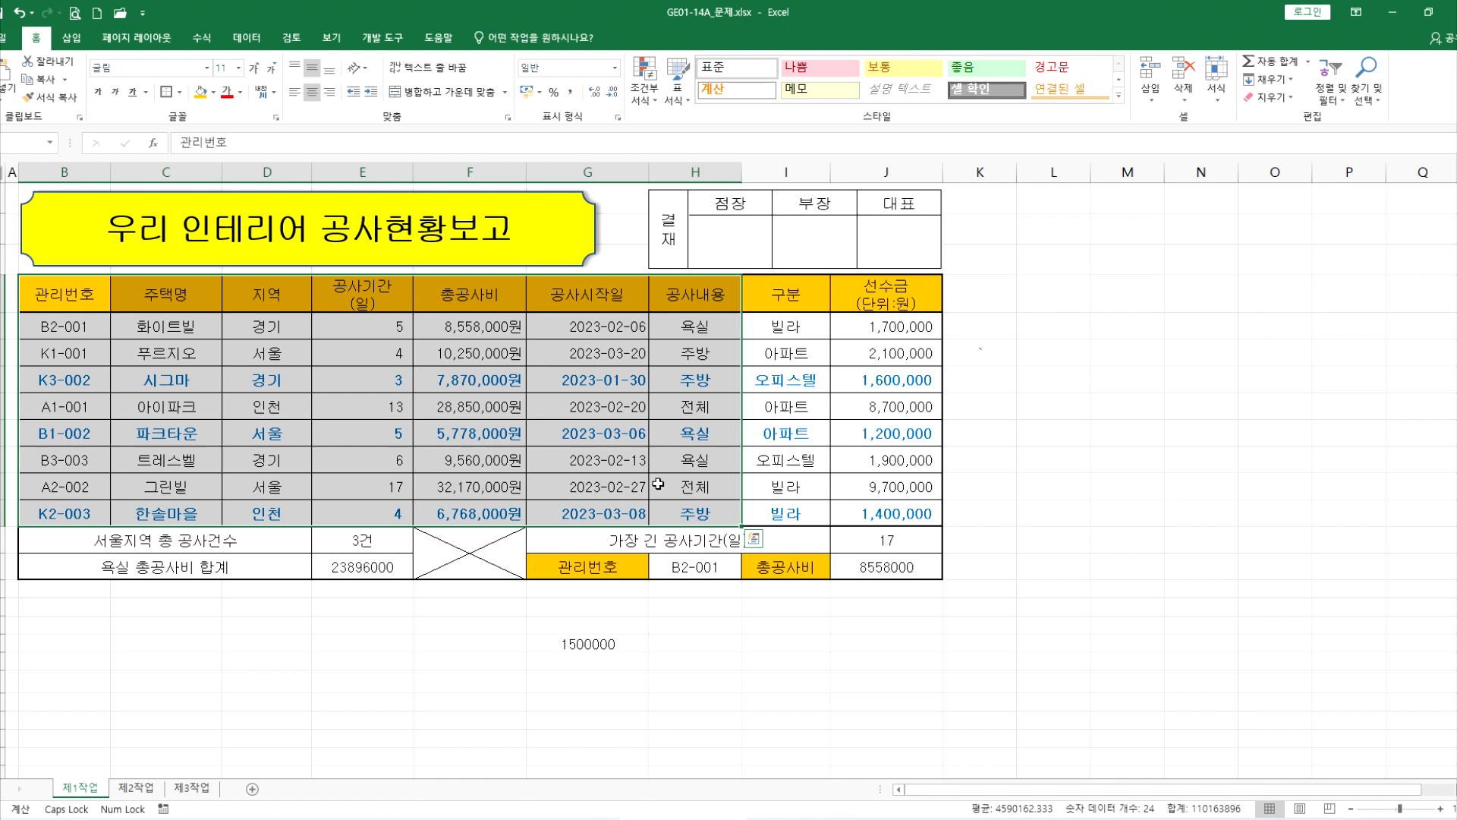
pyautogui.hotkey('ctrl', 'c')
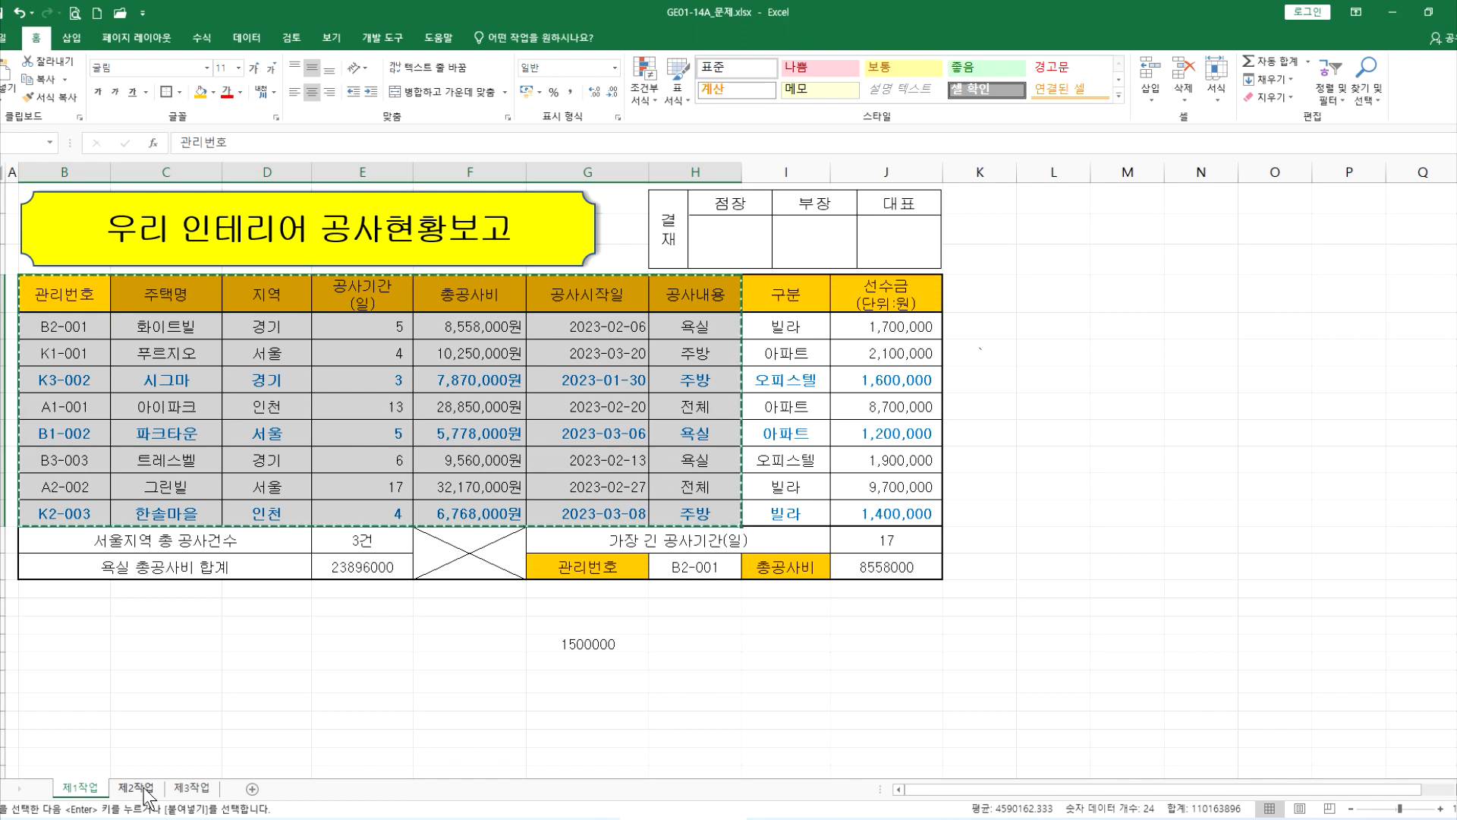
pyautogui.click(136, 787)
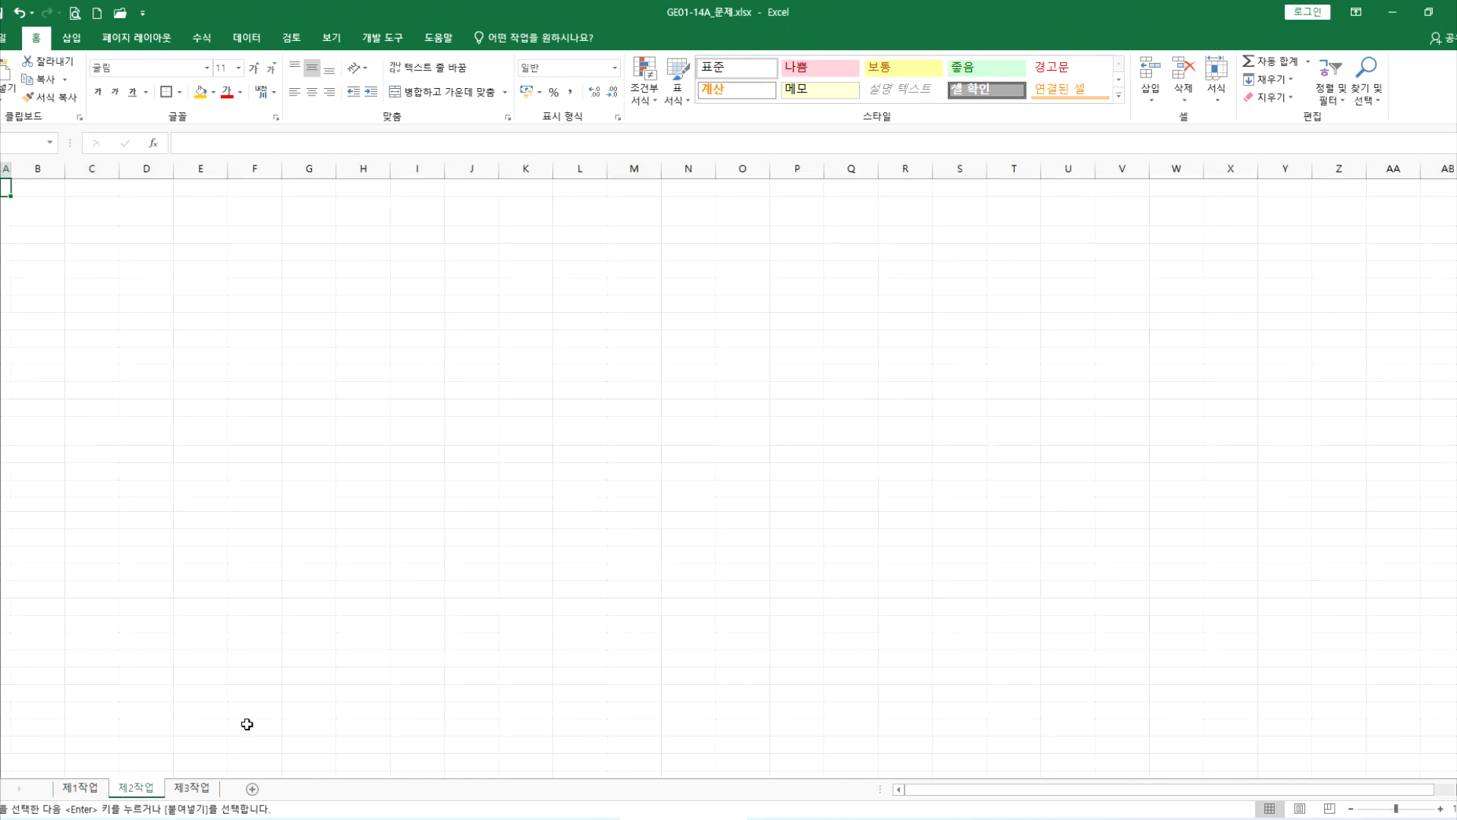
# Paste only the source column widths (열 너비) at B2 with Paste Special, and paste the copied table at B2.
pyautogui.click(36, 211)
pyautogui.hotkey('ctrl', 'v')
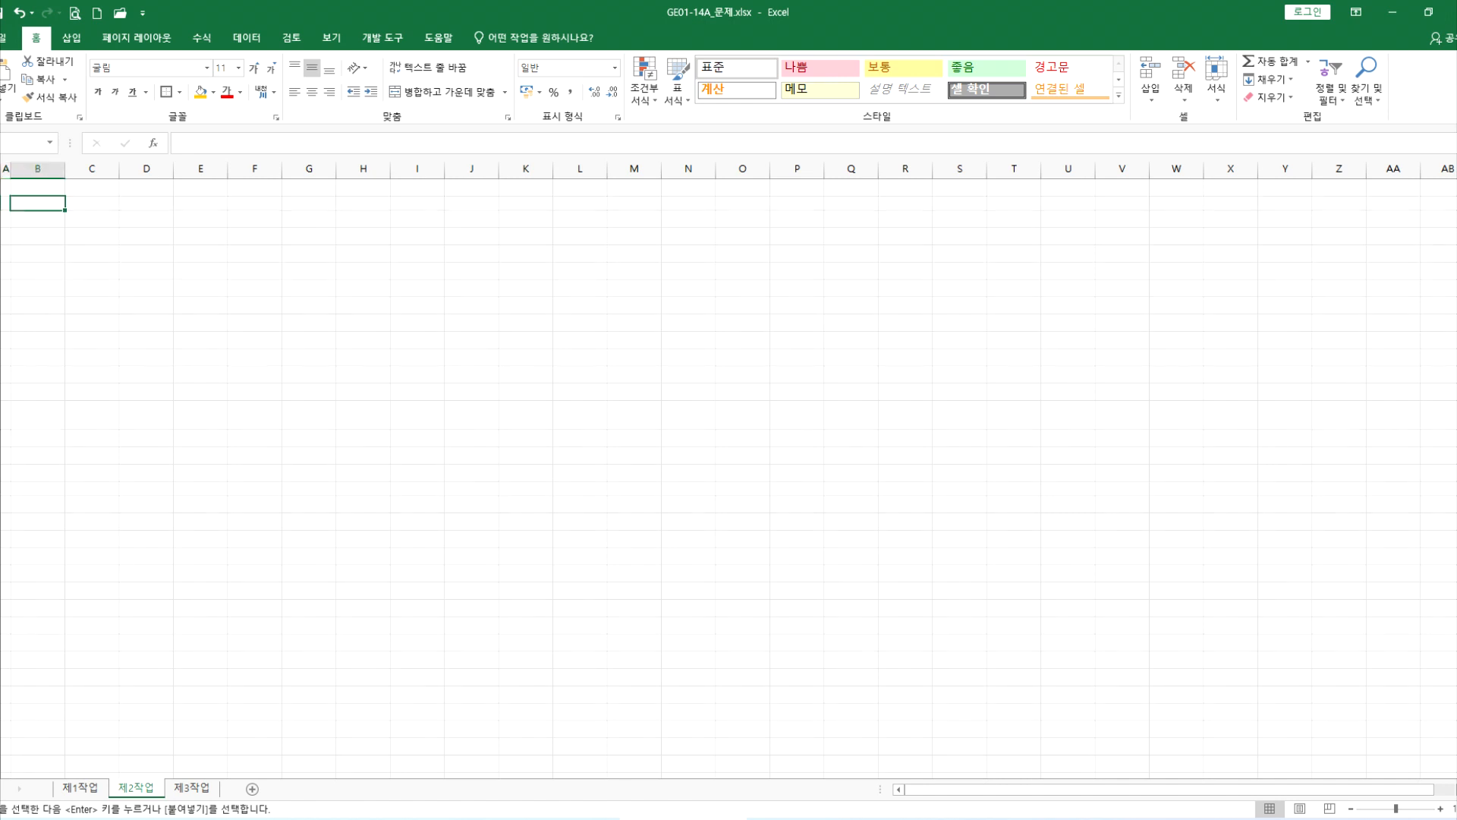
pyautogui.rightClick(36, 204)
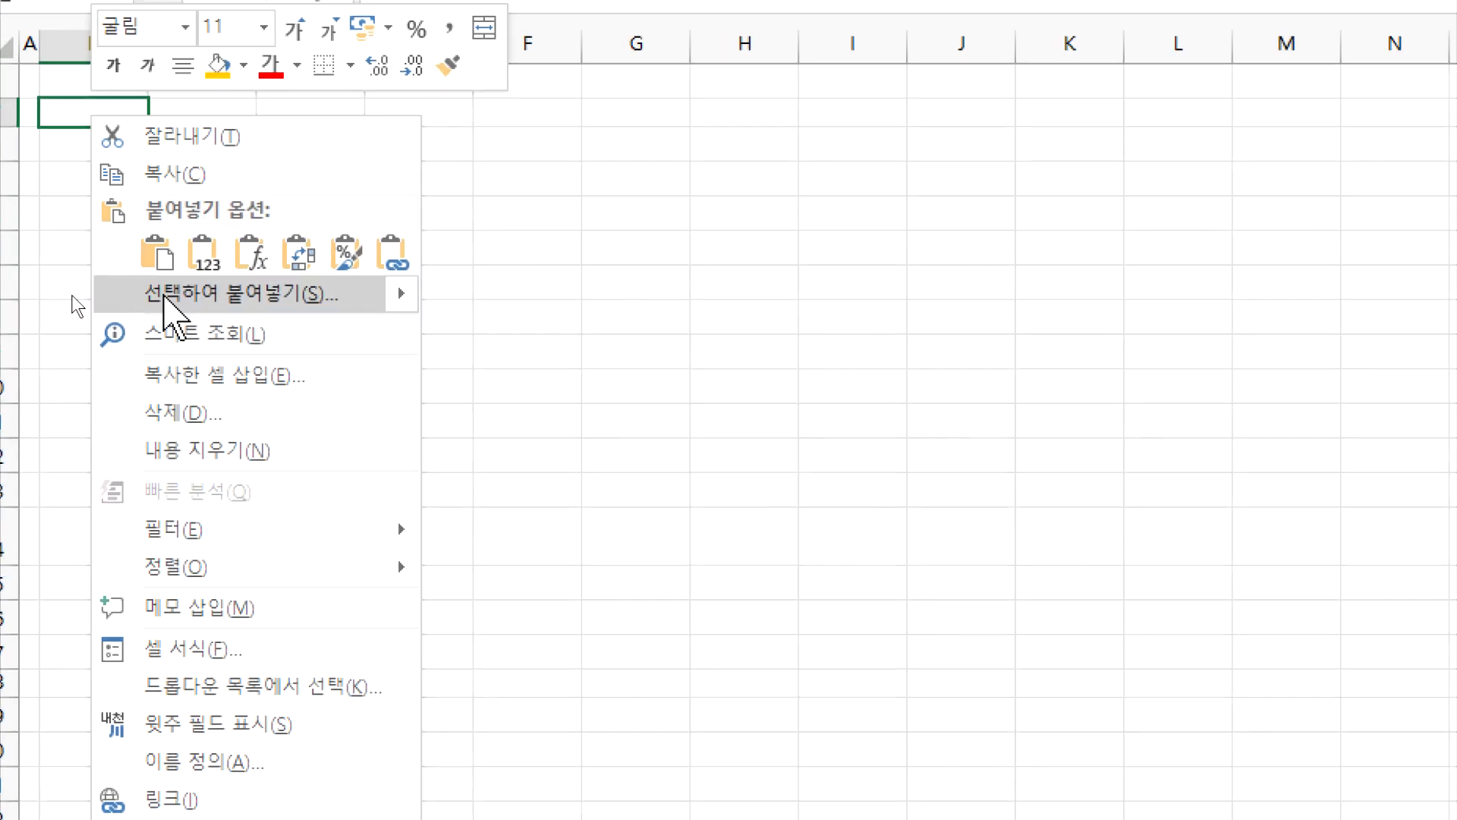
pyautogui.click(88, 294)
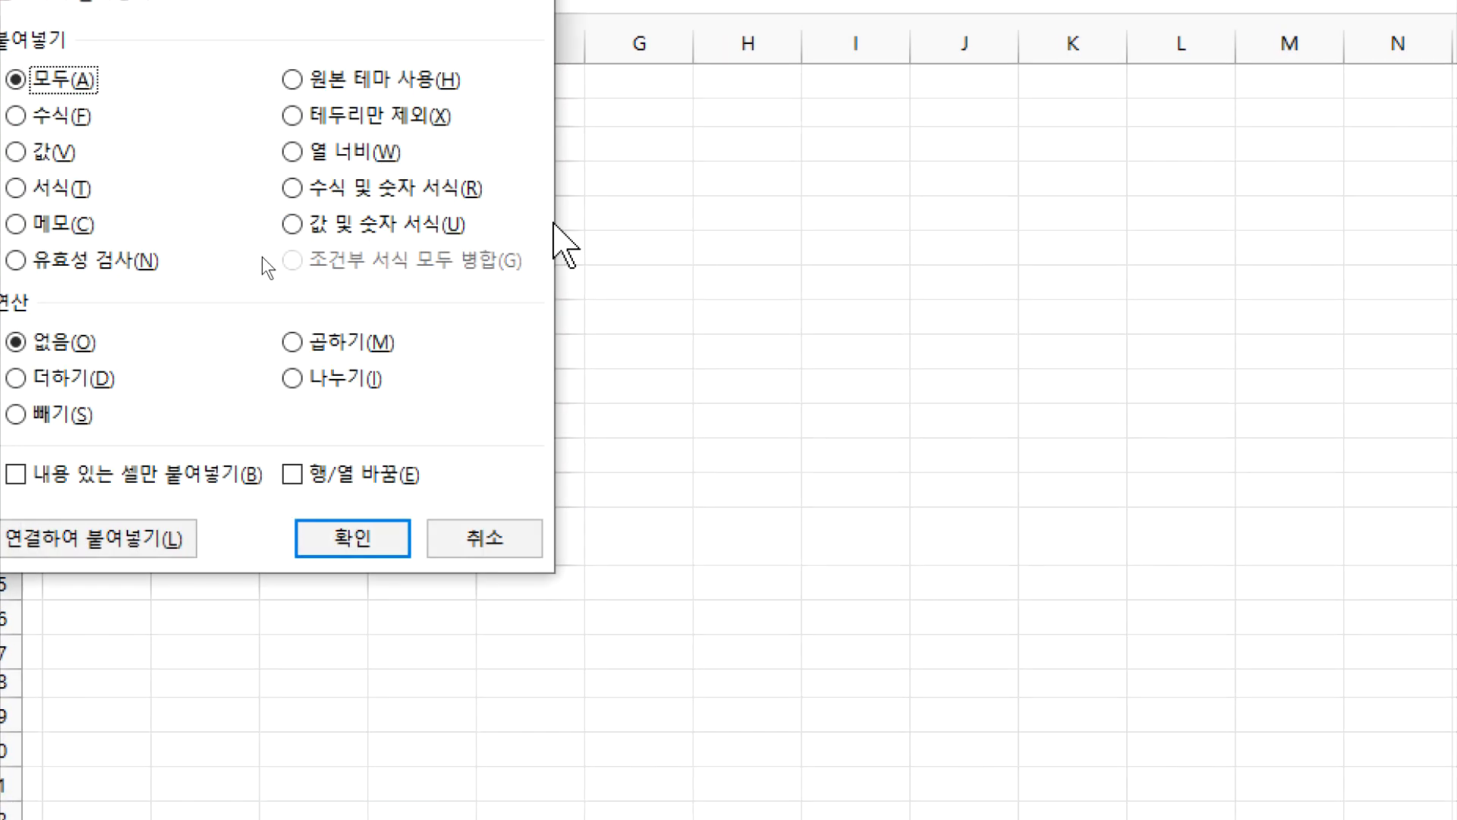
pyautogui.click(379, 152)
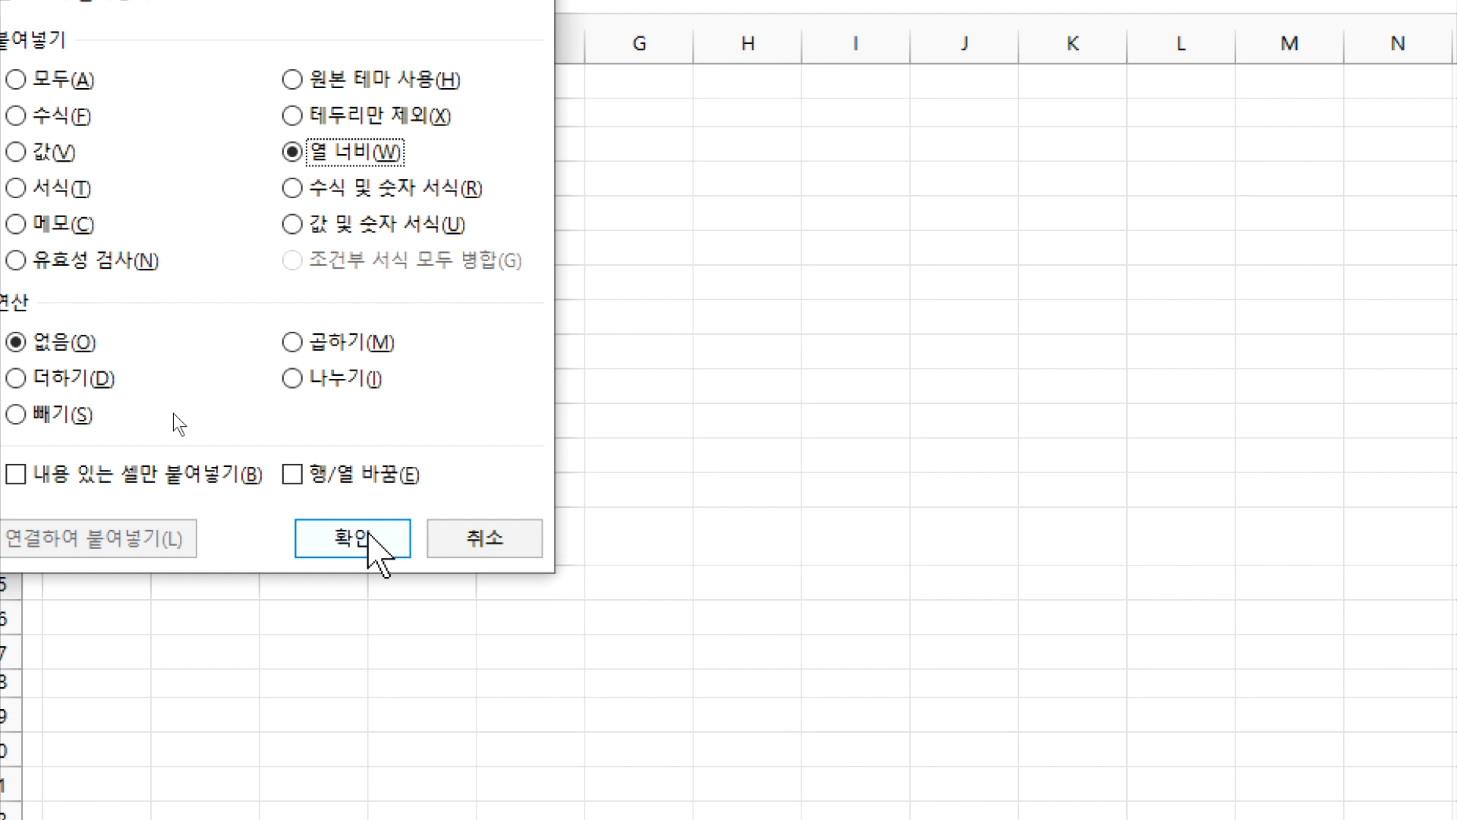
pyautogui.click(372, 540)
pyautogui.click(125, 118)
pyautogui.hotkey('ctrl', 'v')
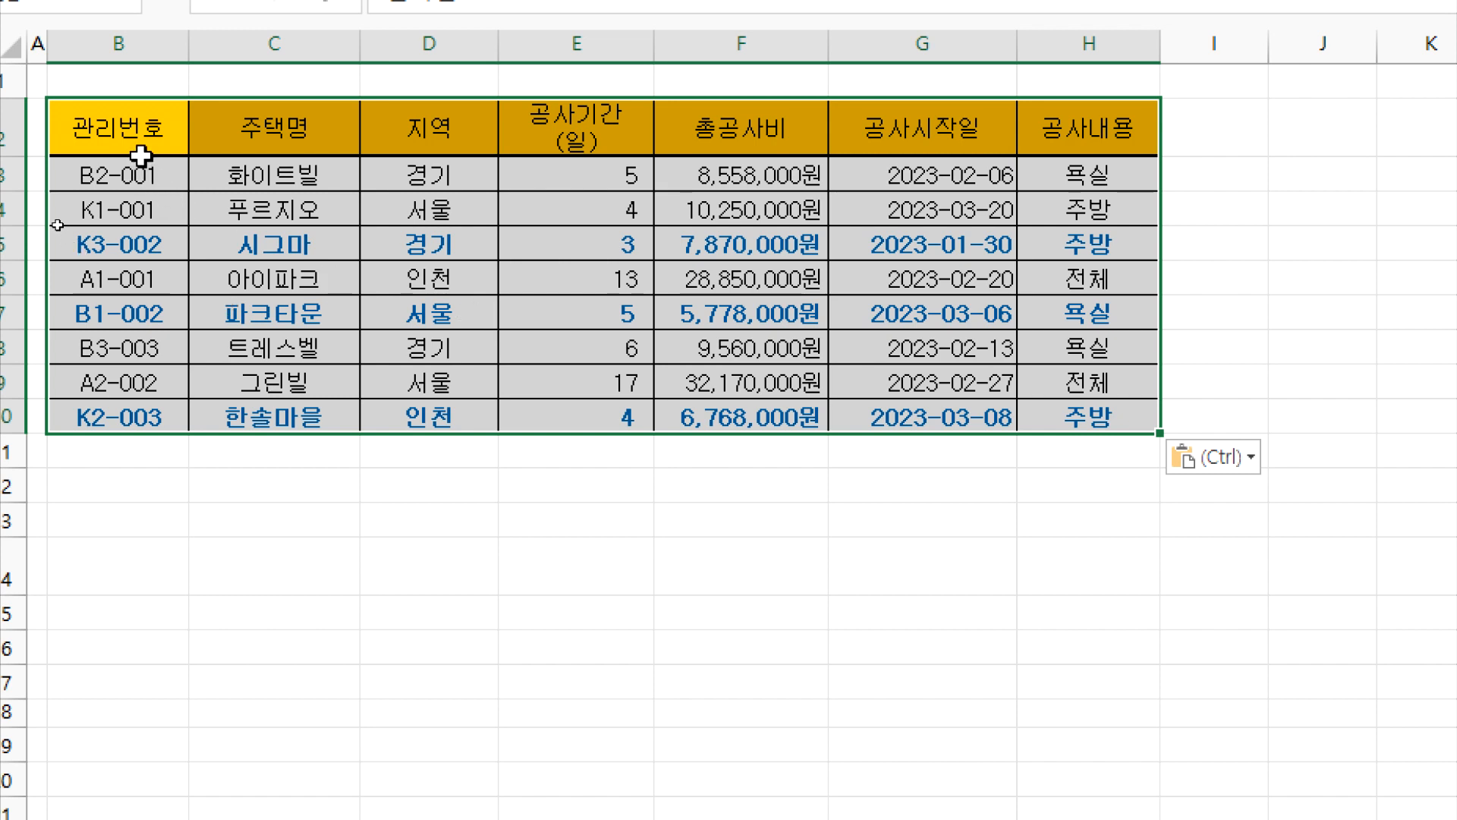
# Undo the table and column-width pastes, and try an ordinary paste of the table at B2 before undoing that too.
pyautogui.hotkey('ctrl', 'z')
pyautogui.hotkey('ctrl', 'z')
pyautogui.hotkey('ctrl', 'z')
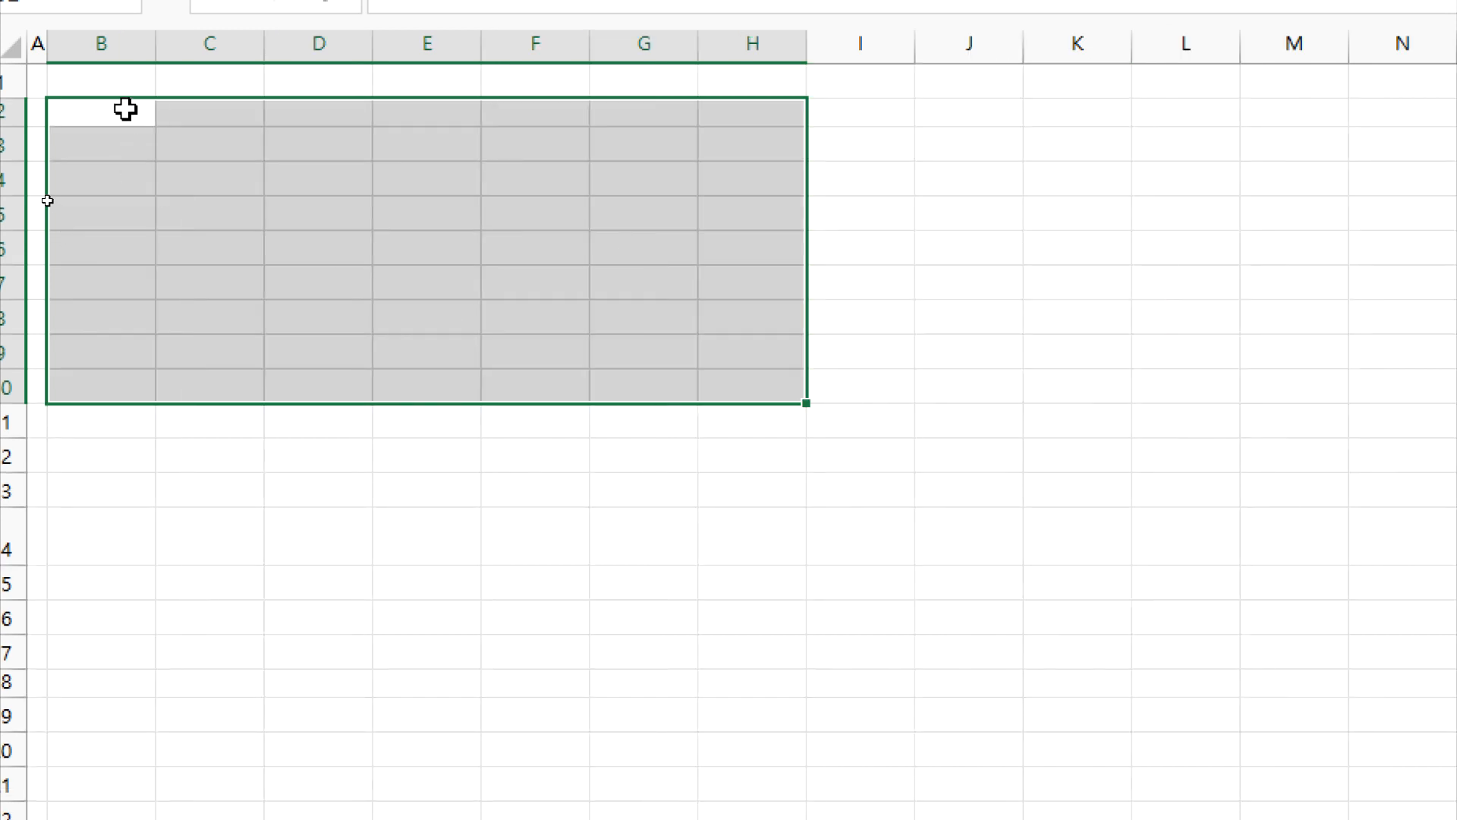
pyautogui.hotkey('ctrl', 'v')
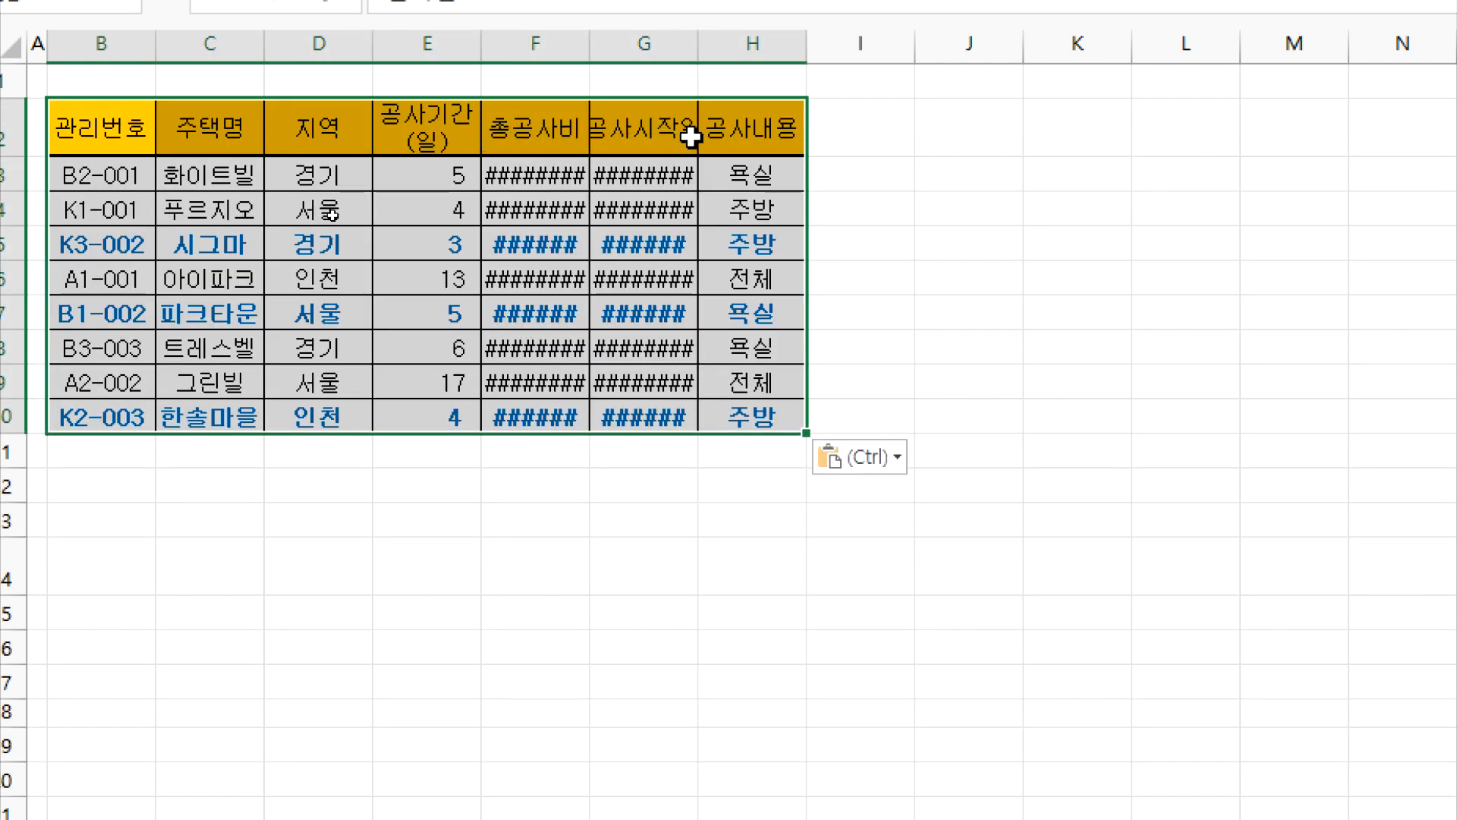
pyautogui.hotkey('ctrl', 'z')
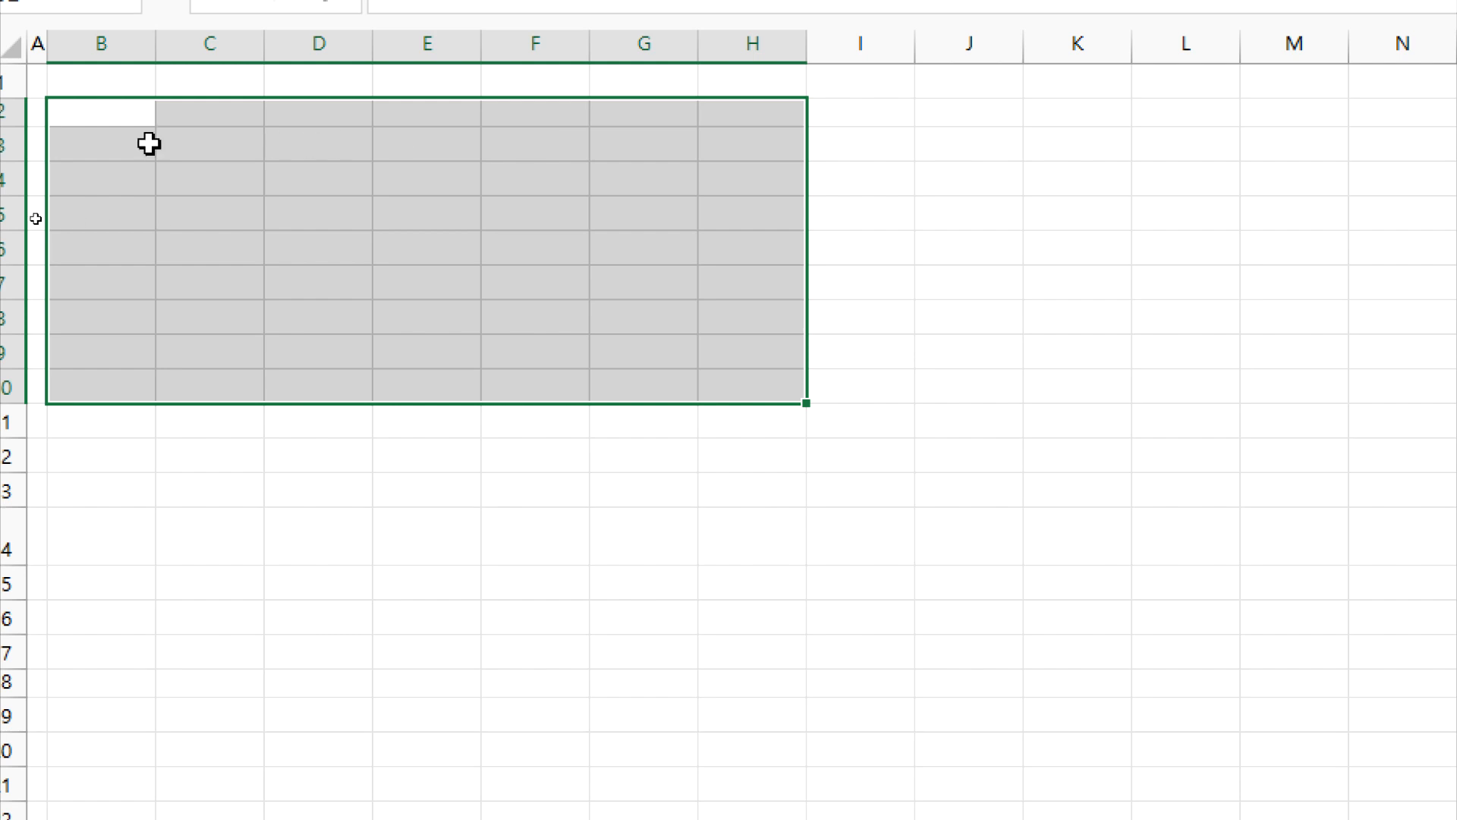
# Paste the copied table at B2 with the 원본 열 너비 유지 option to keep the source column widths.
pyautogui.click(99, 118)
pyautogui.rightClick(99, 118)
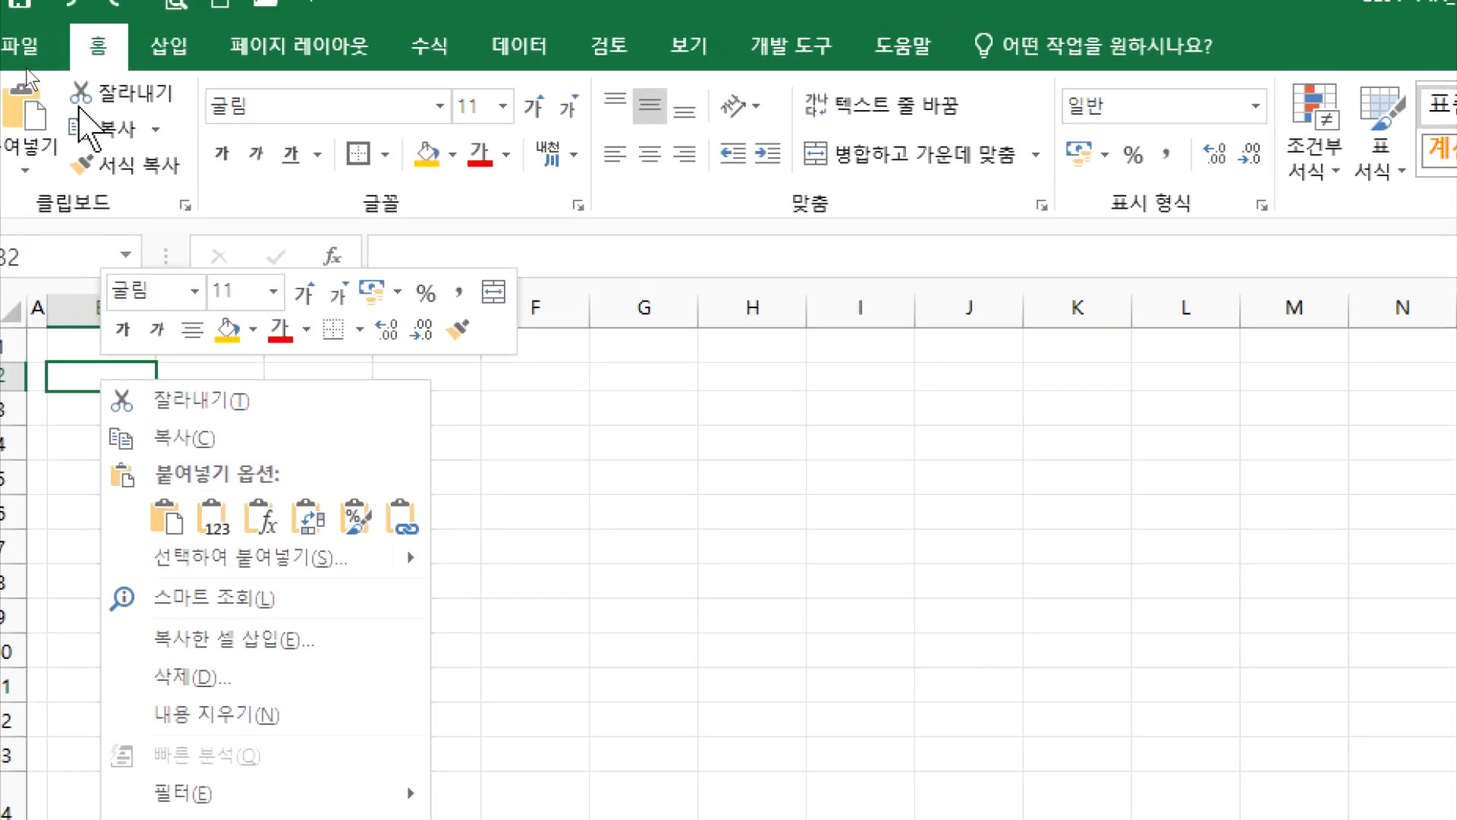
pyautogui.click(27, 172)
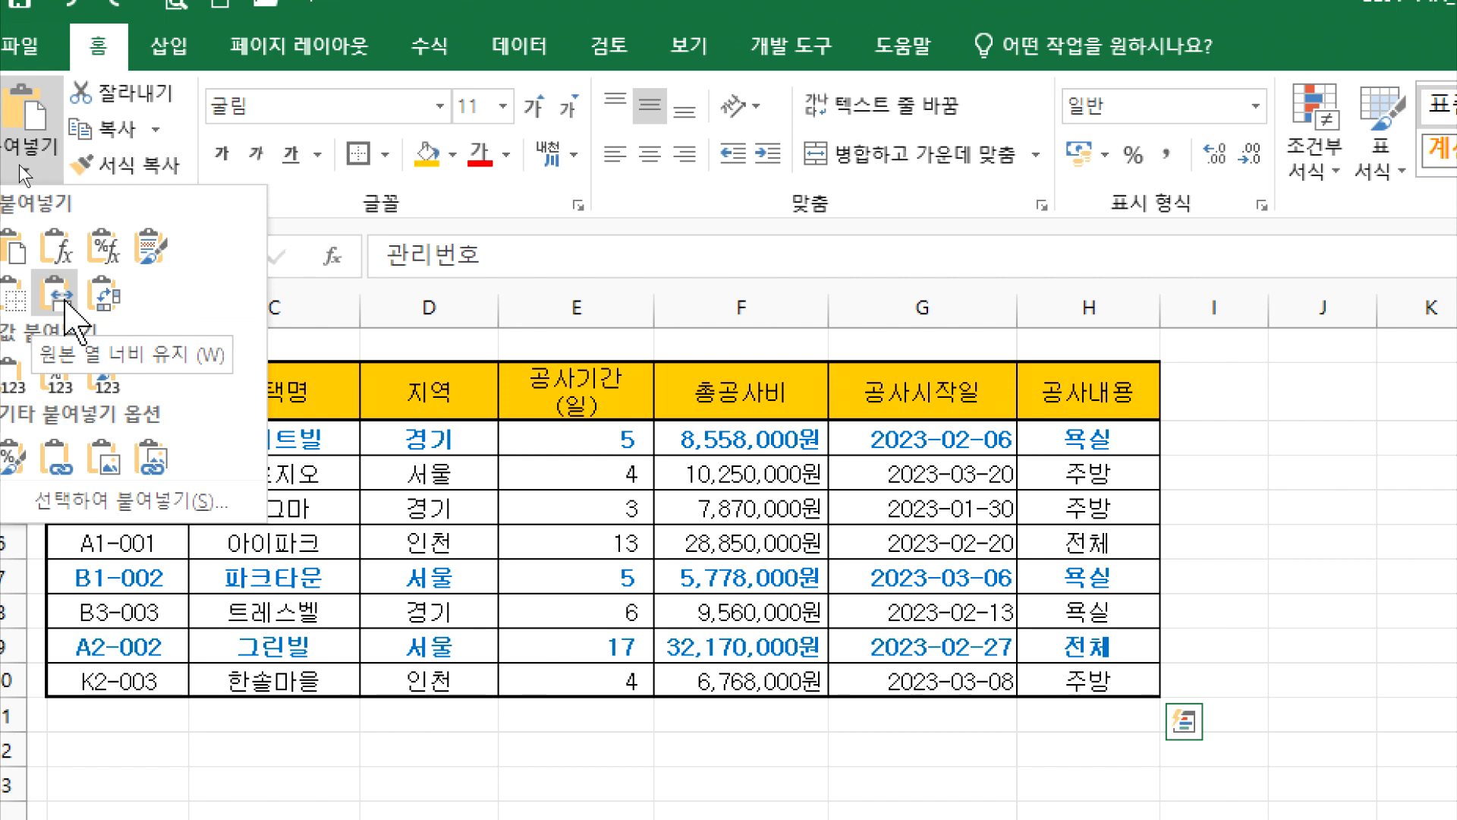
pyautogui.click(63, 298)
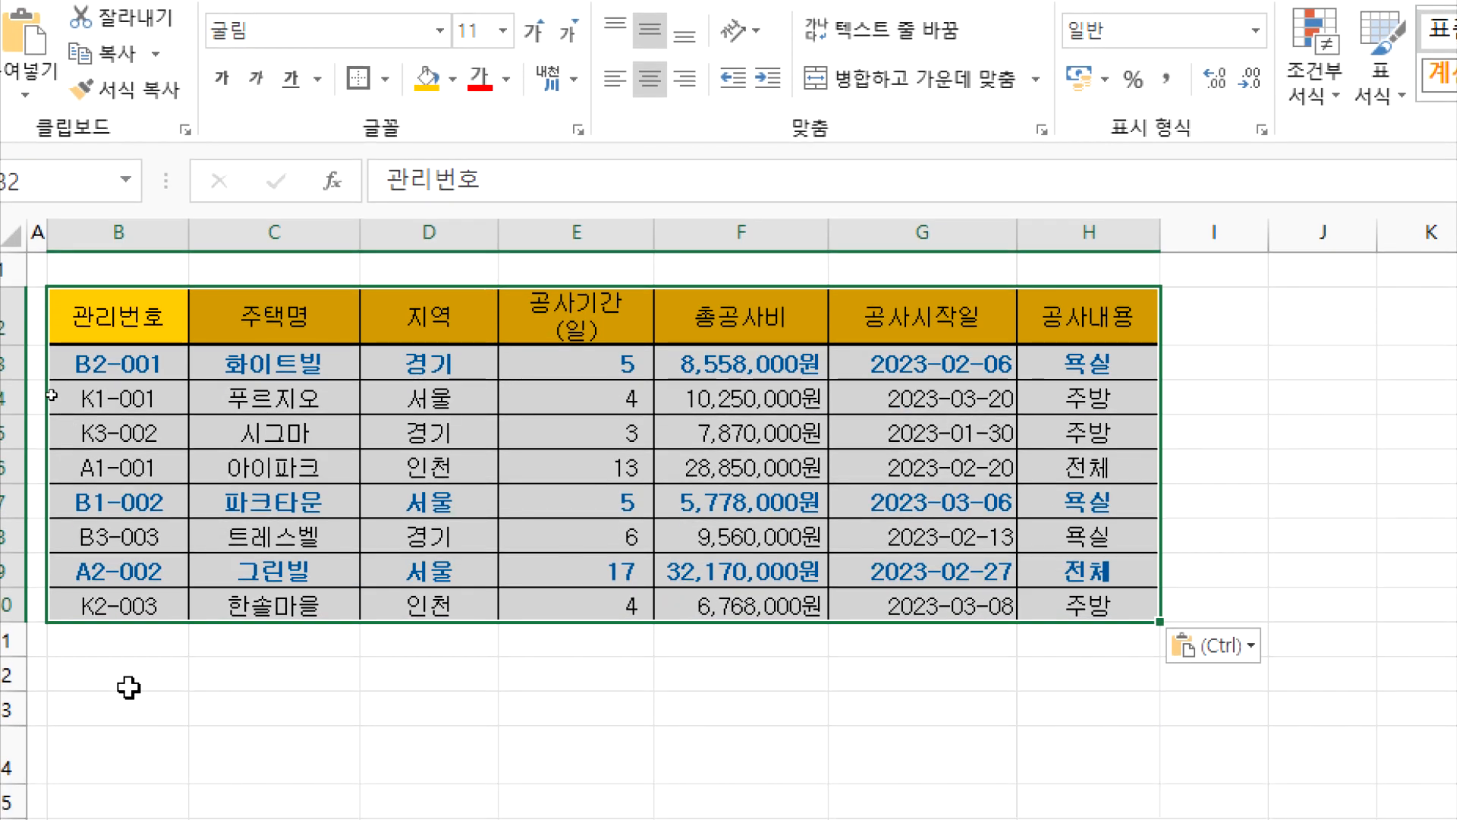
# Paste the copied table a second time at B12 and compare the blue-formatted 총공사비 cells in both tables.
pyautogui.click(129, 757)
pyautogui.hotkey('ctrl', 'v')
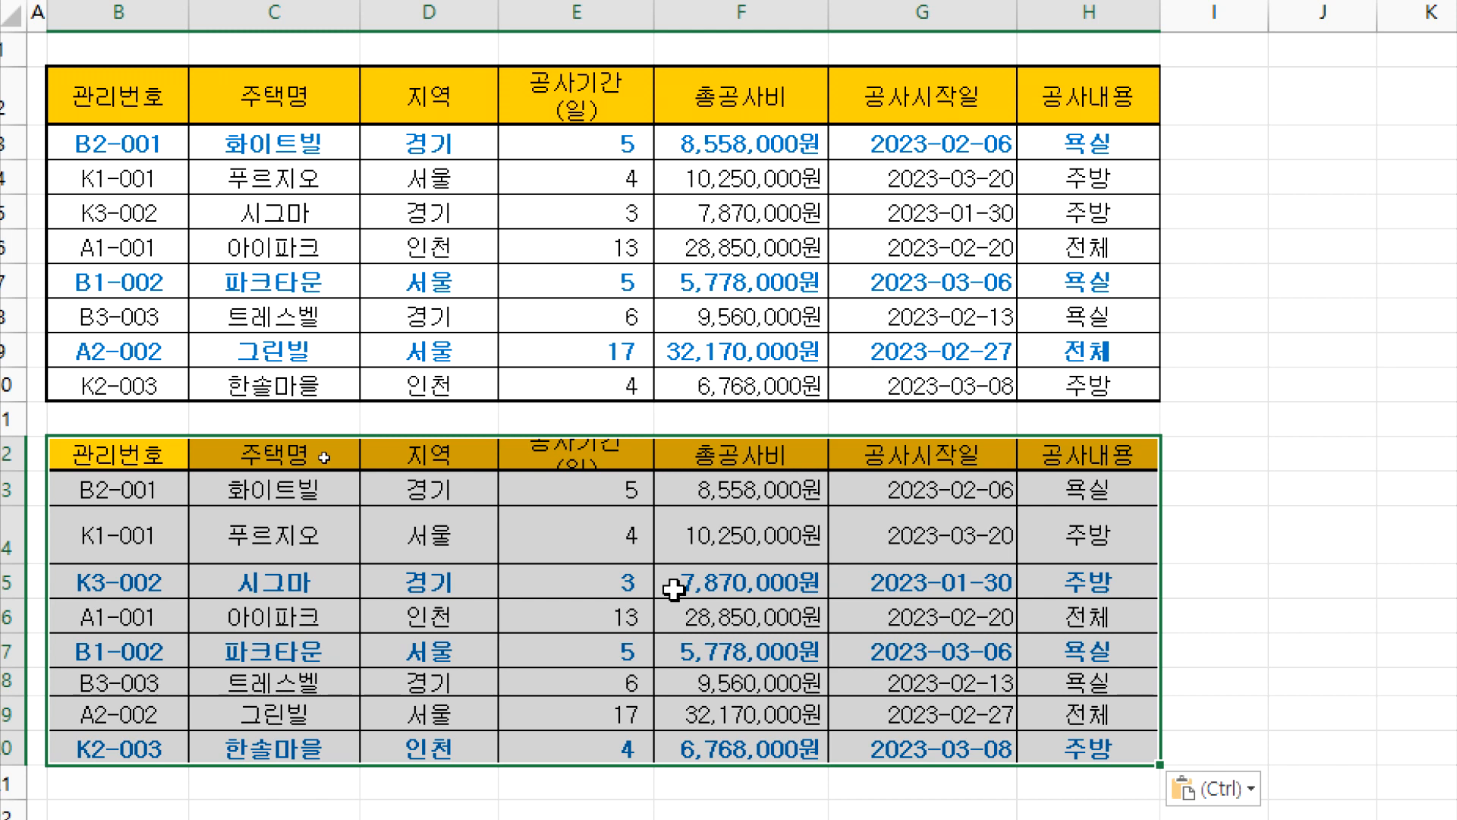
pyautogui.click(721, 146)
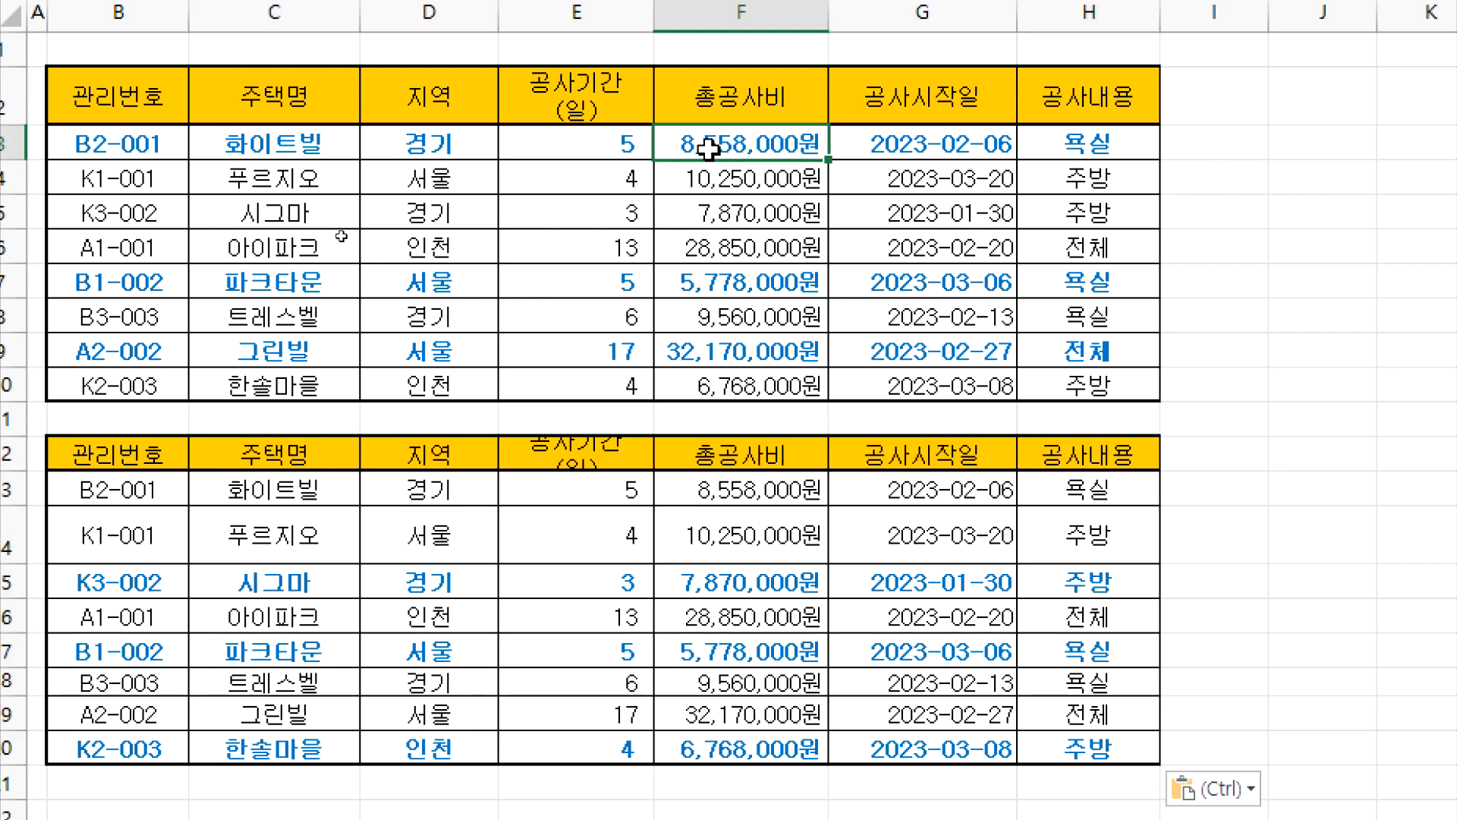
pyautogui.click(686, 358)
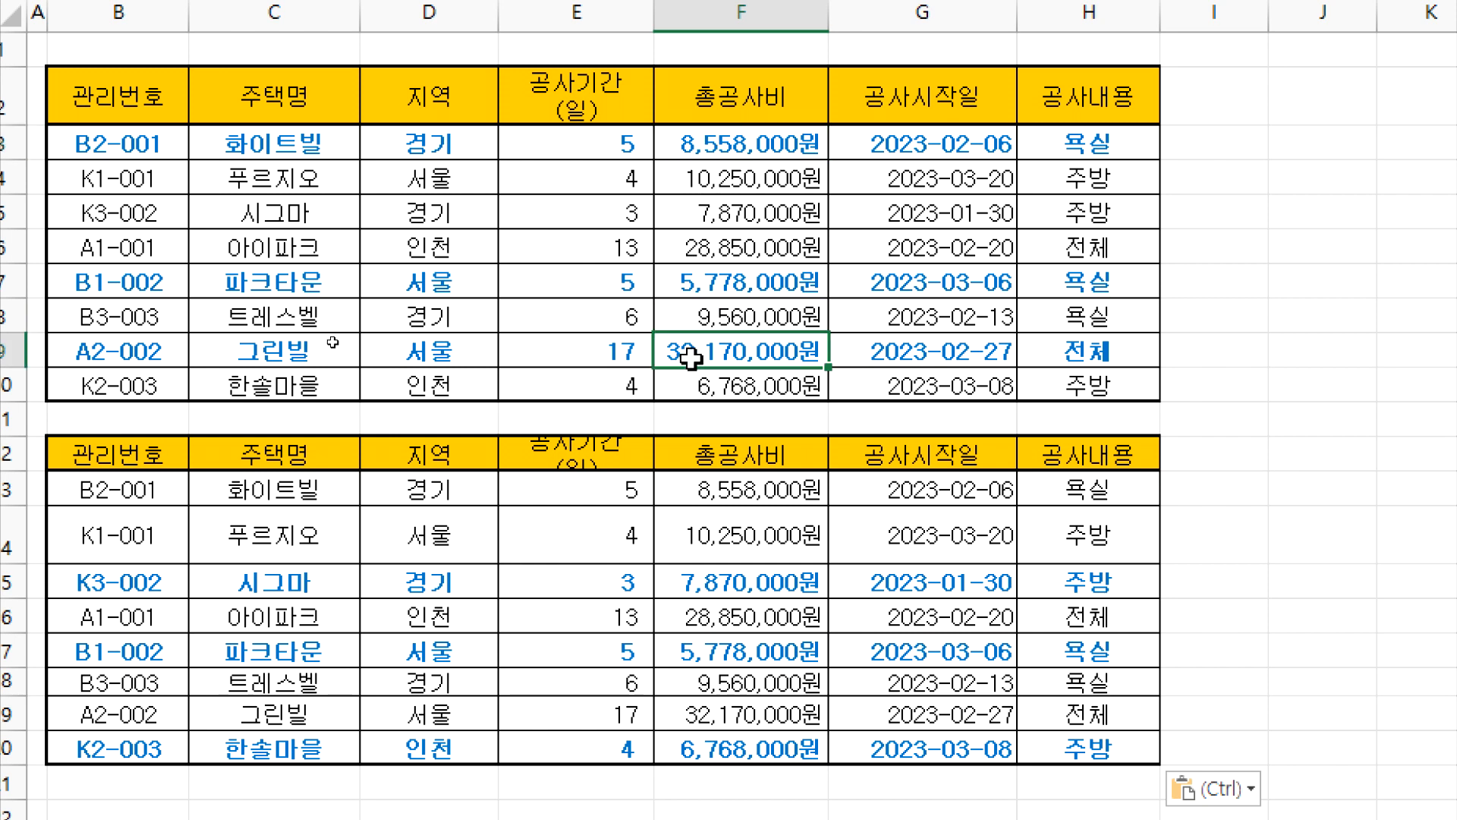
pyautogui.click(710, 588)
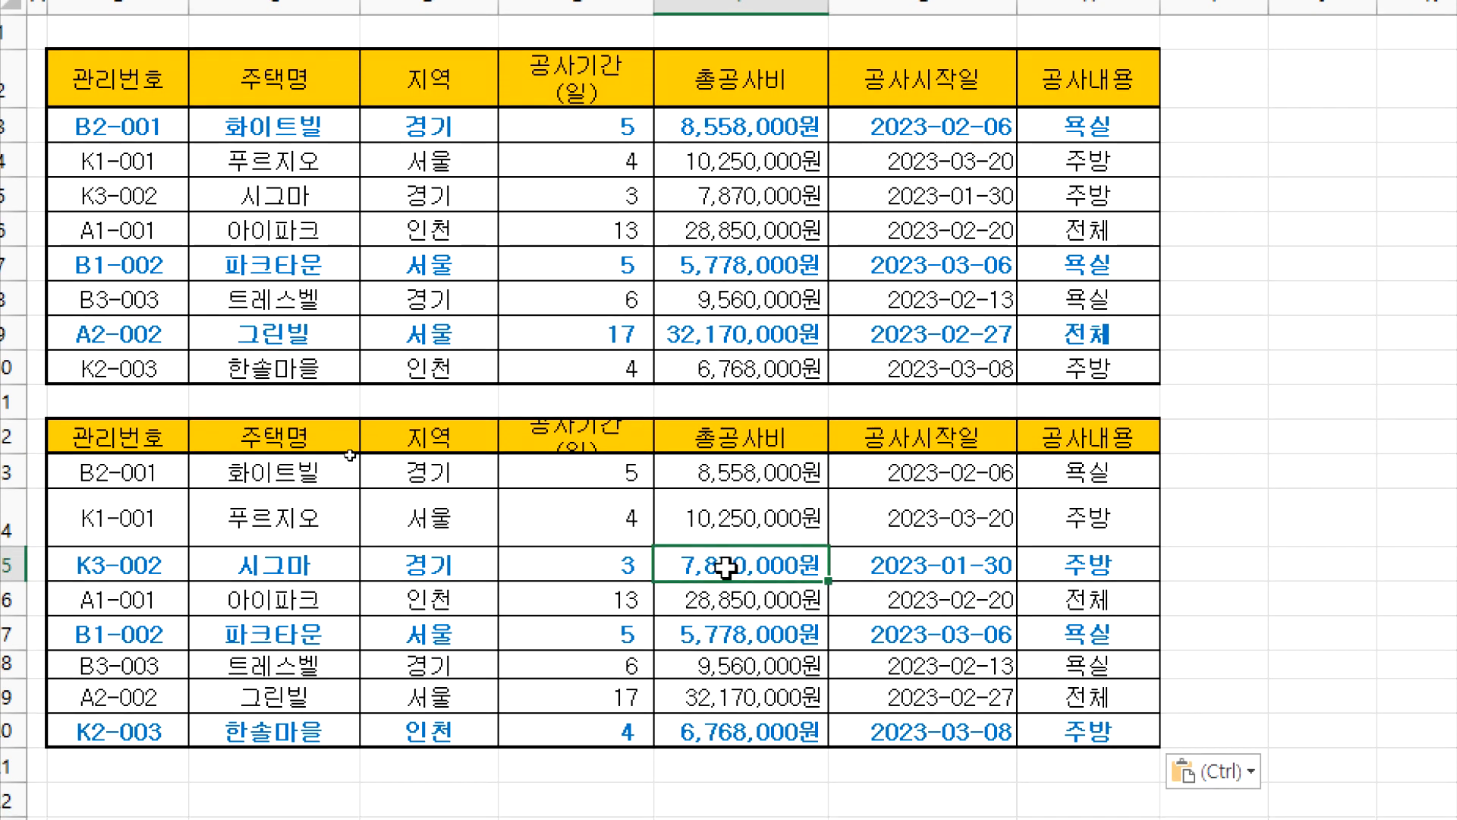
# Undo both table pastes and paste only the source column widths (열 너비) at B2 with Paste Special.
pyautogui.hotkey('ctrl', 'z')
pyautogui.hotkey('ctrl', 'z')
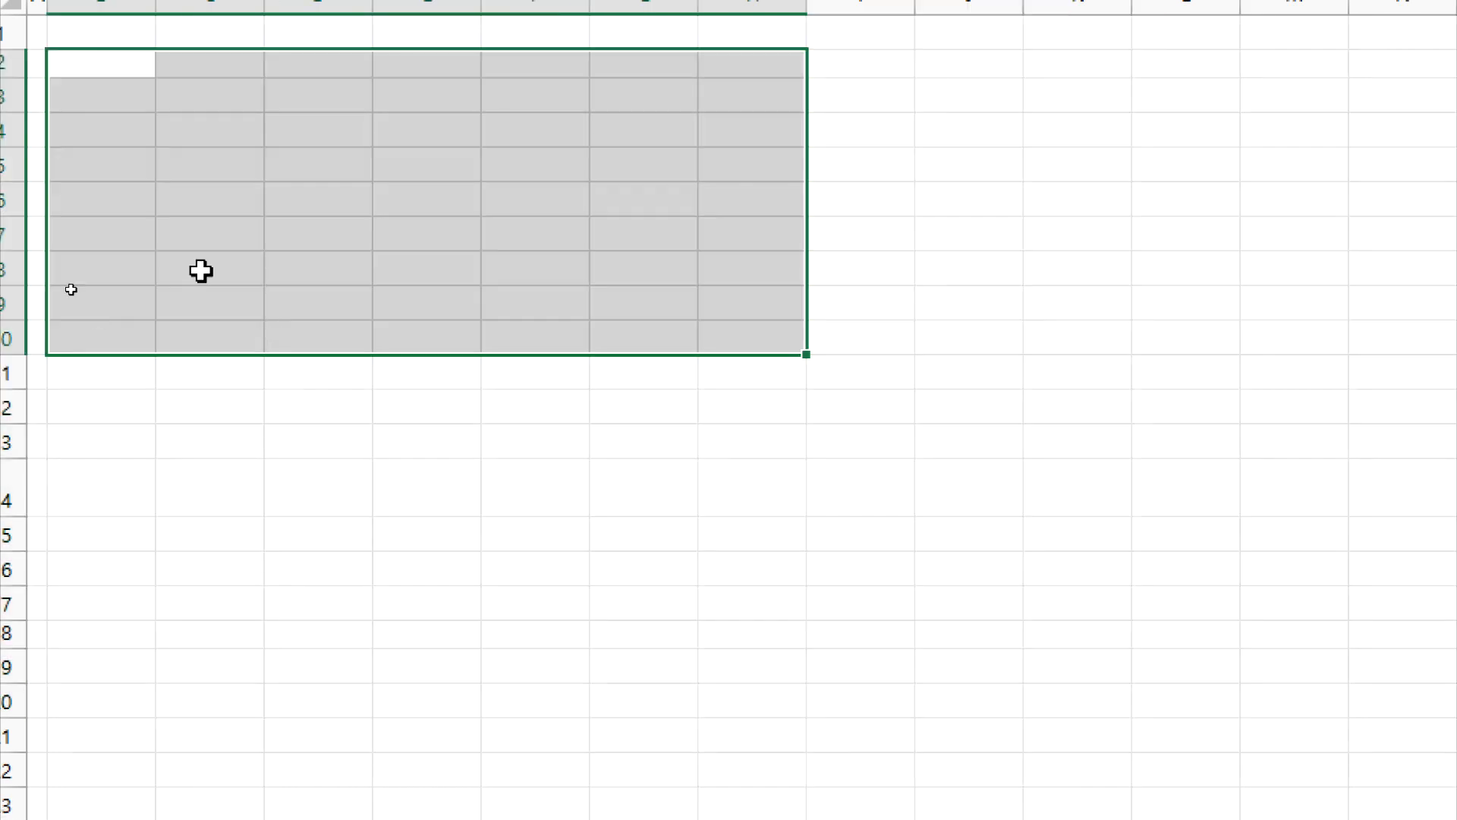
pyautogui.click(104, 133)
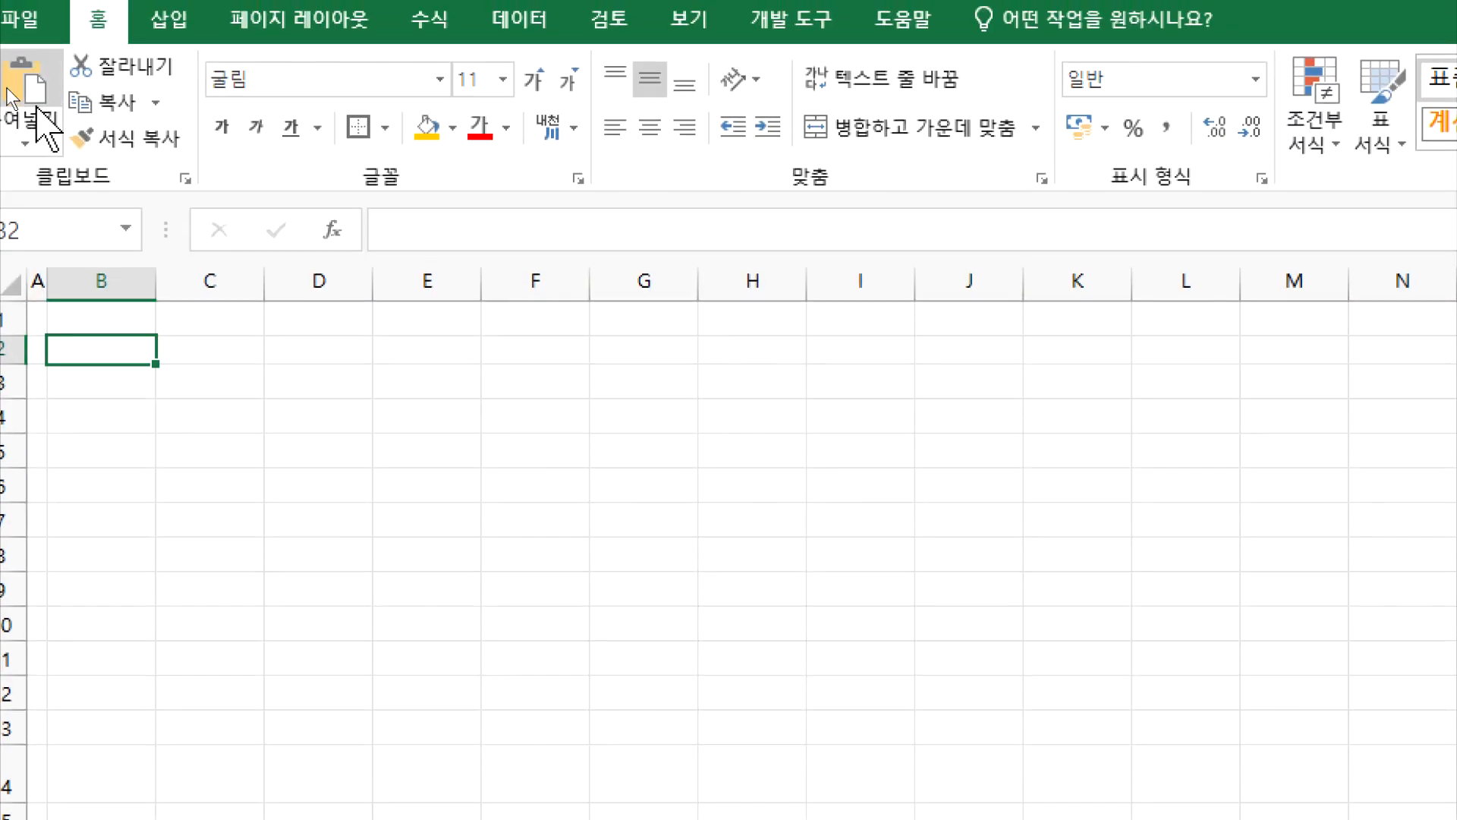
pyautogui.click(36, 140)
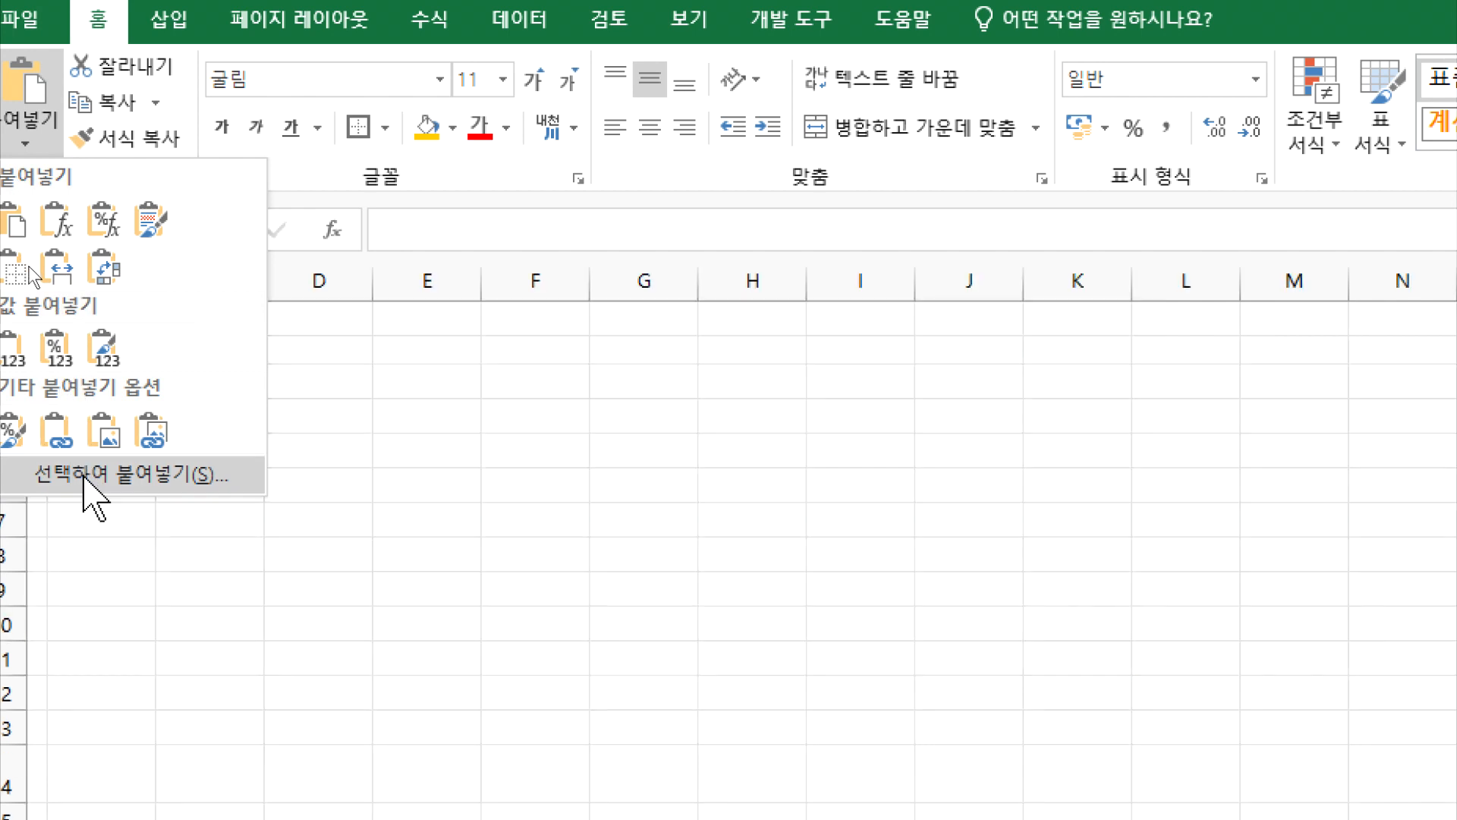
pyautogui.click(83, 474)
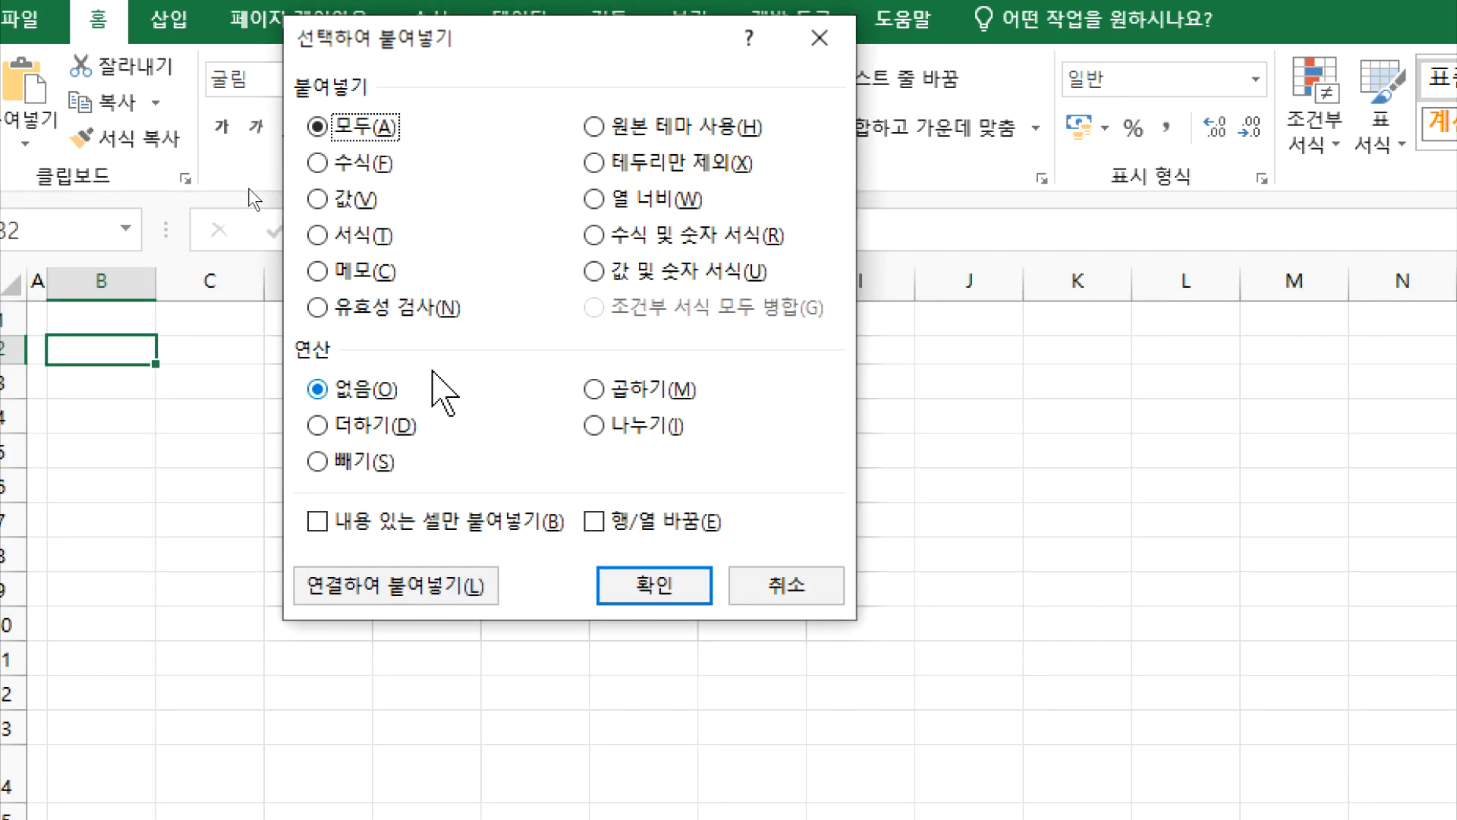
pyautogui.click(637, 200)
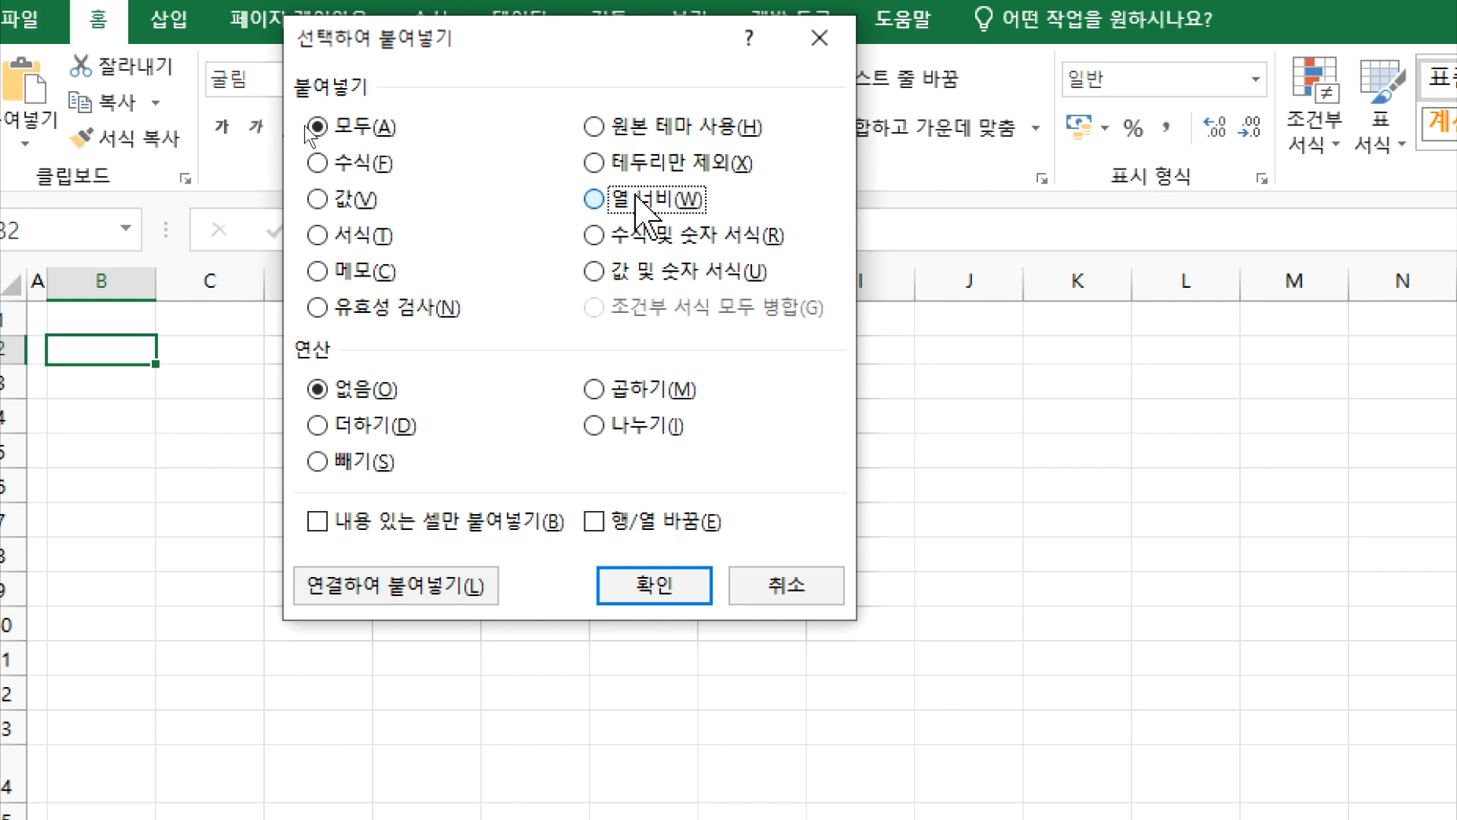
pyautogui.click(651, 582)
# Paste the copied table at B2 into the adjusted columns and deselect it.
pyautogui.click(151, 342)
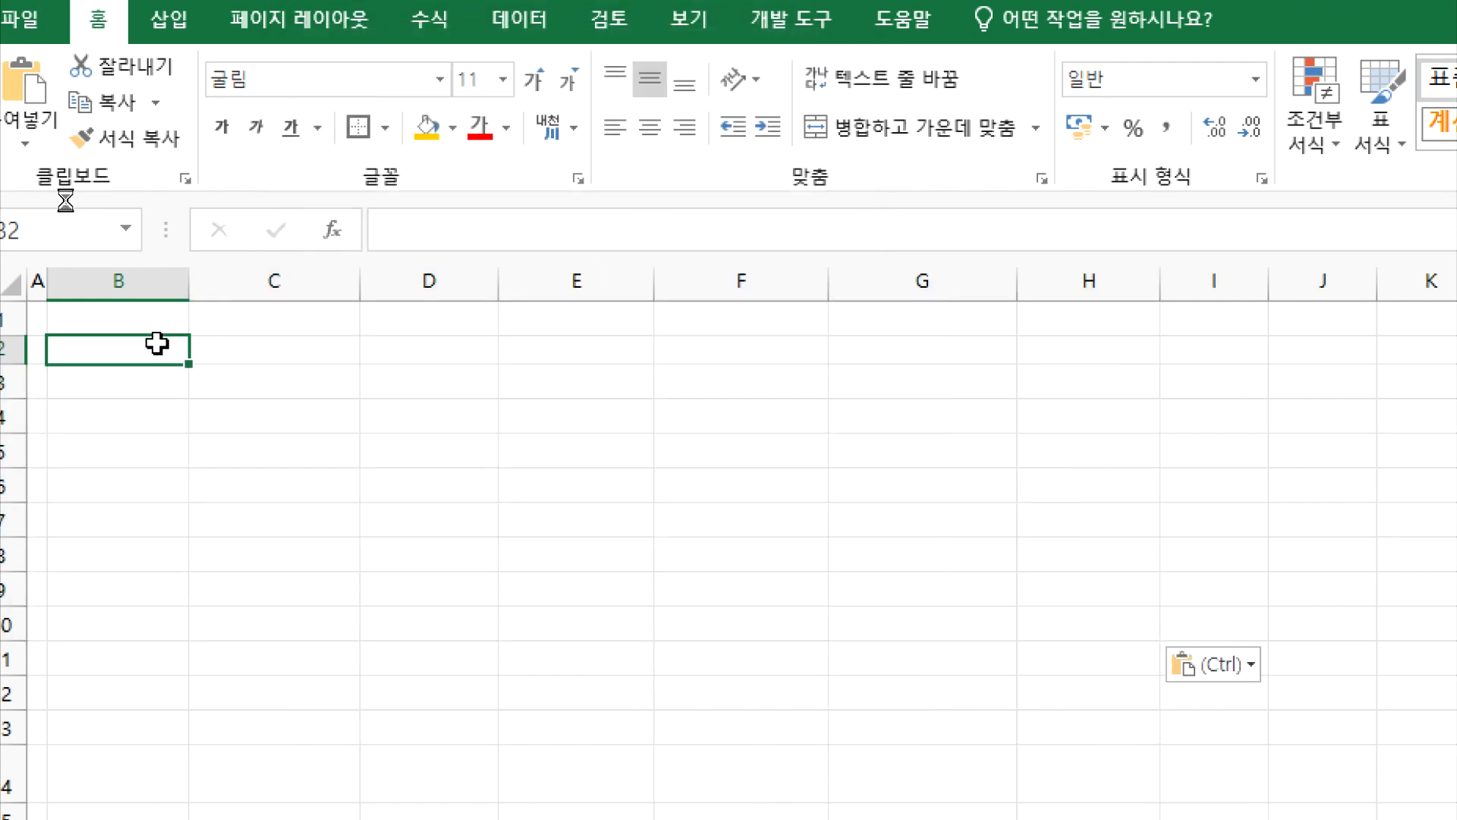
pyautogui.hotkey('ctrl', 'v')
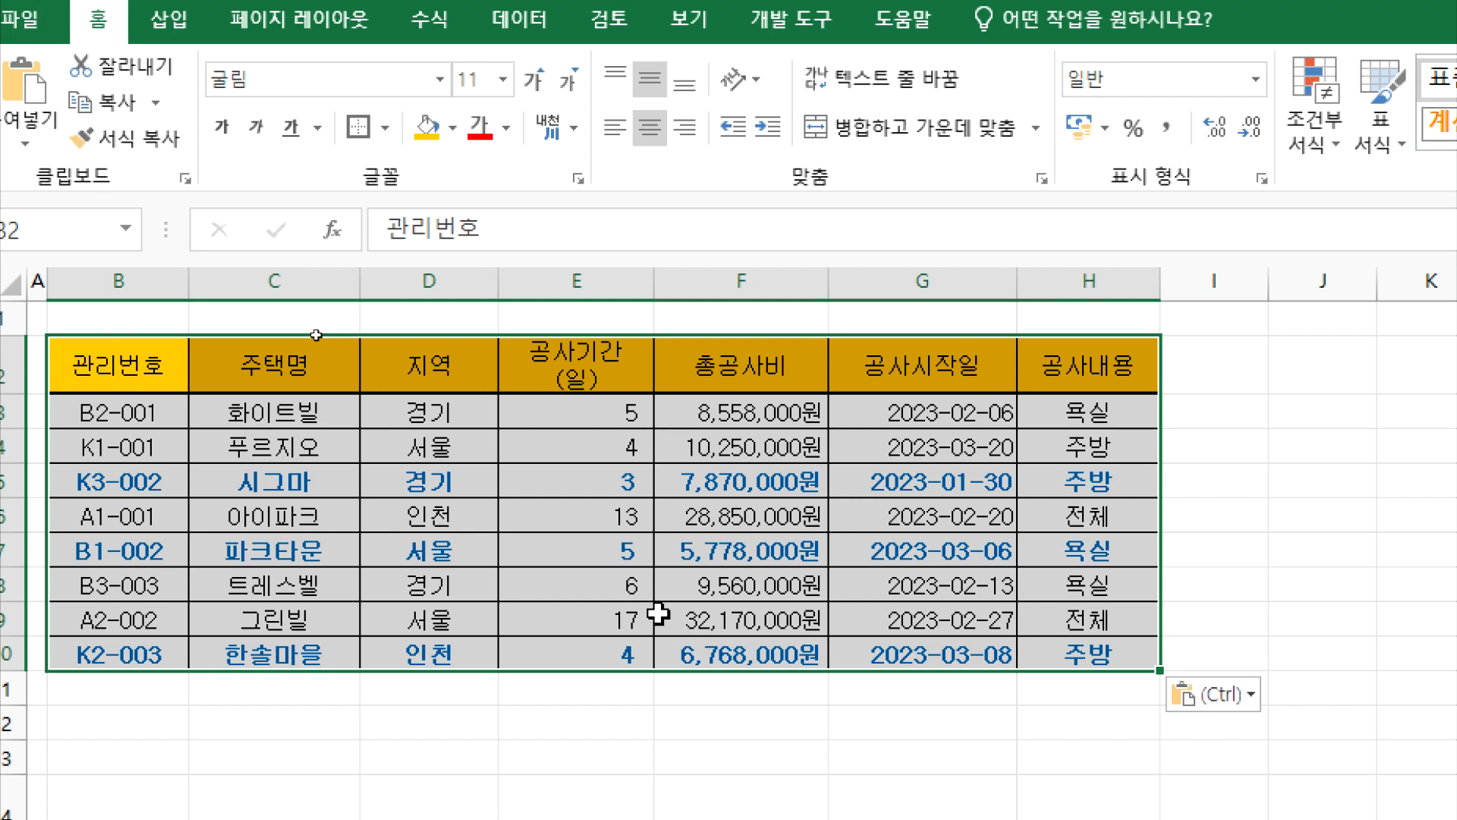
pyautogui.click(29, 143)
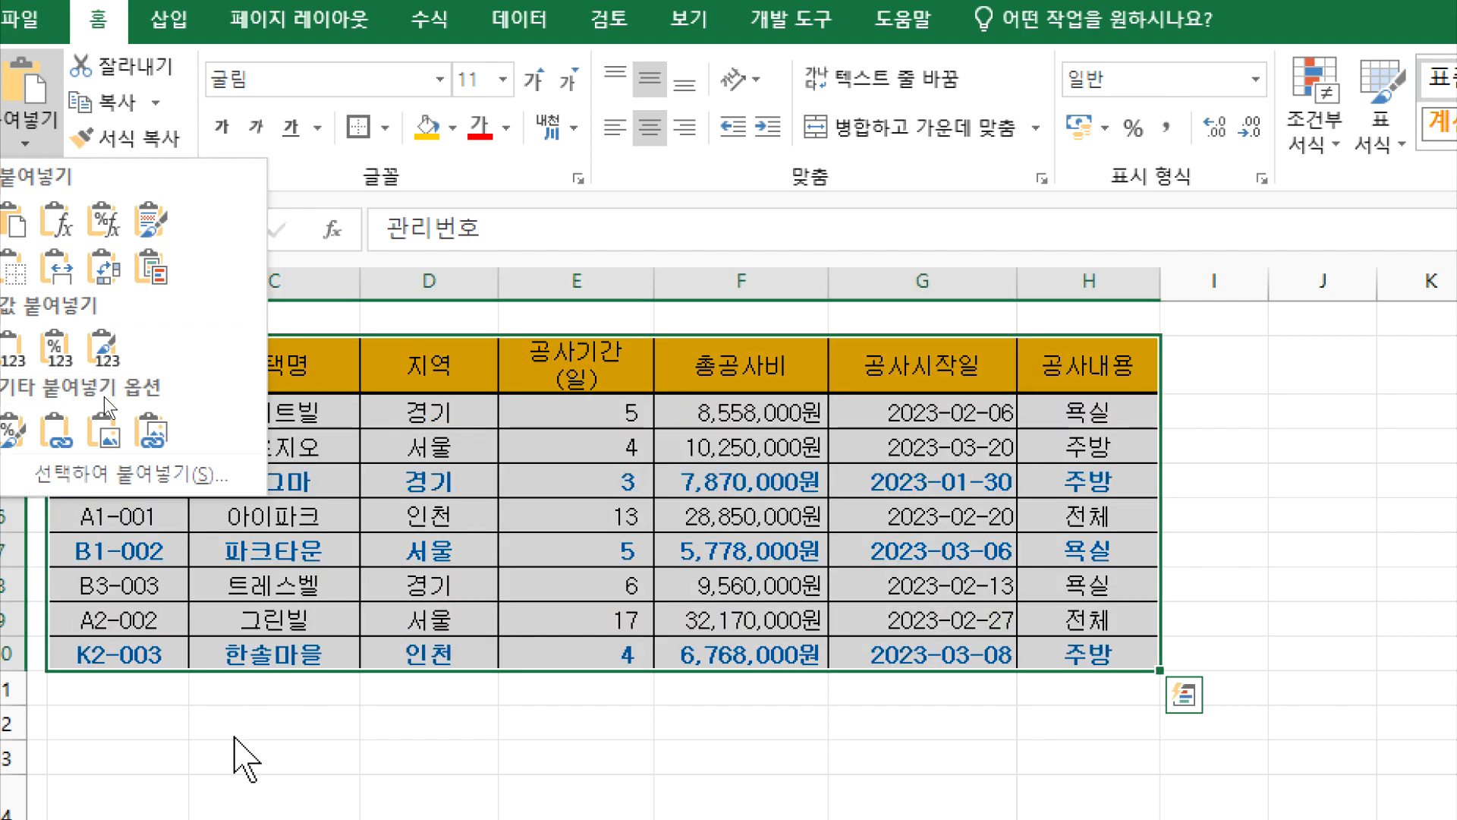
pyautogui.click(243, 731)
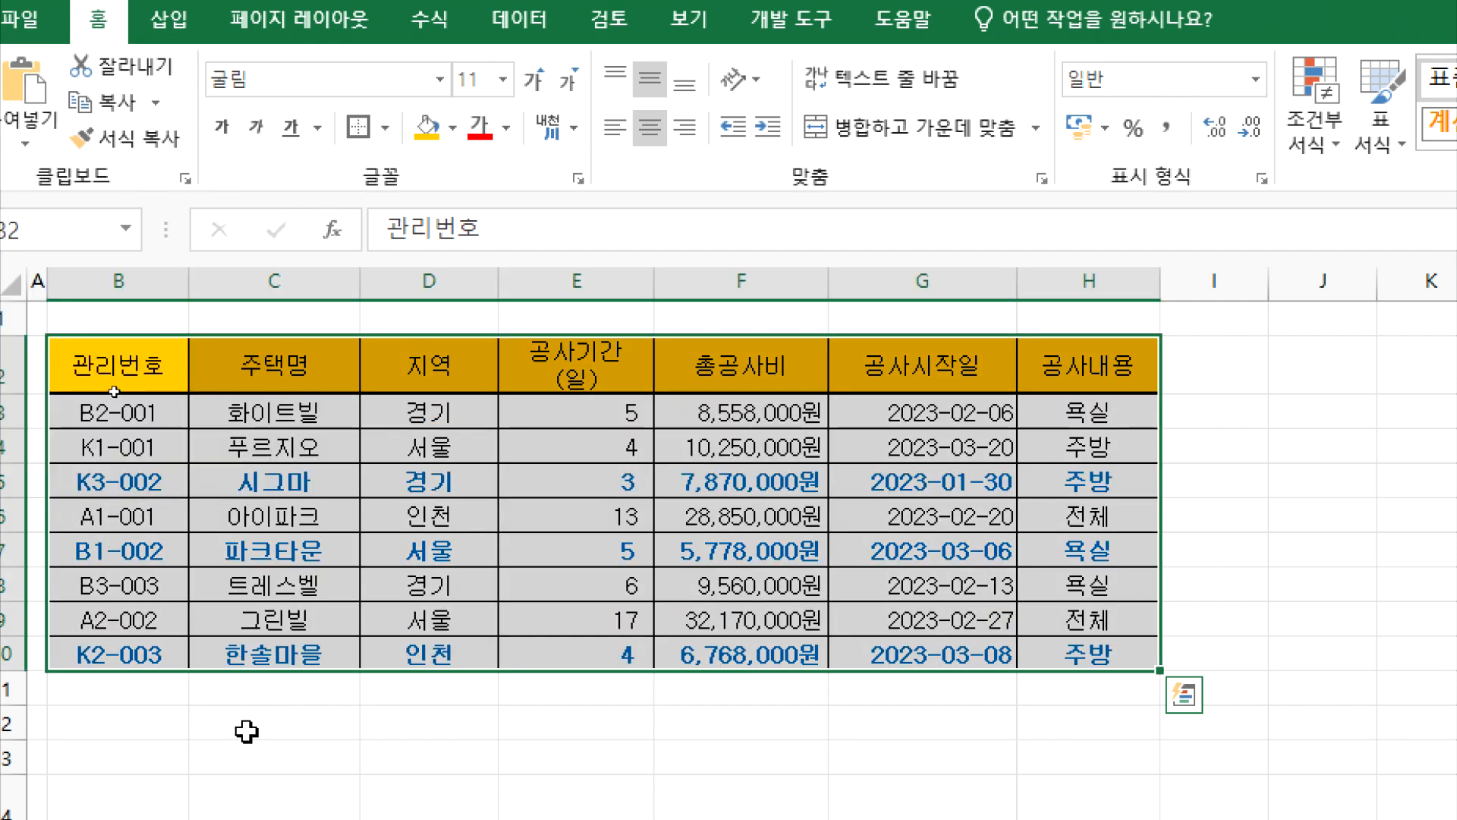
pyautogui.click(263, 718)
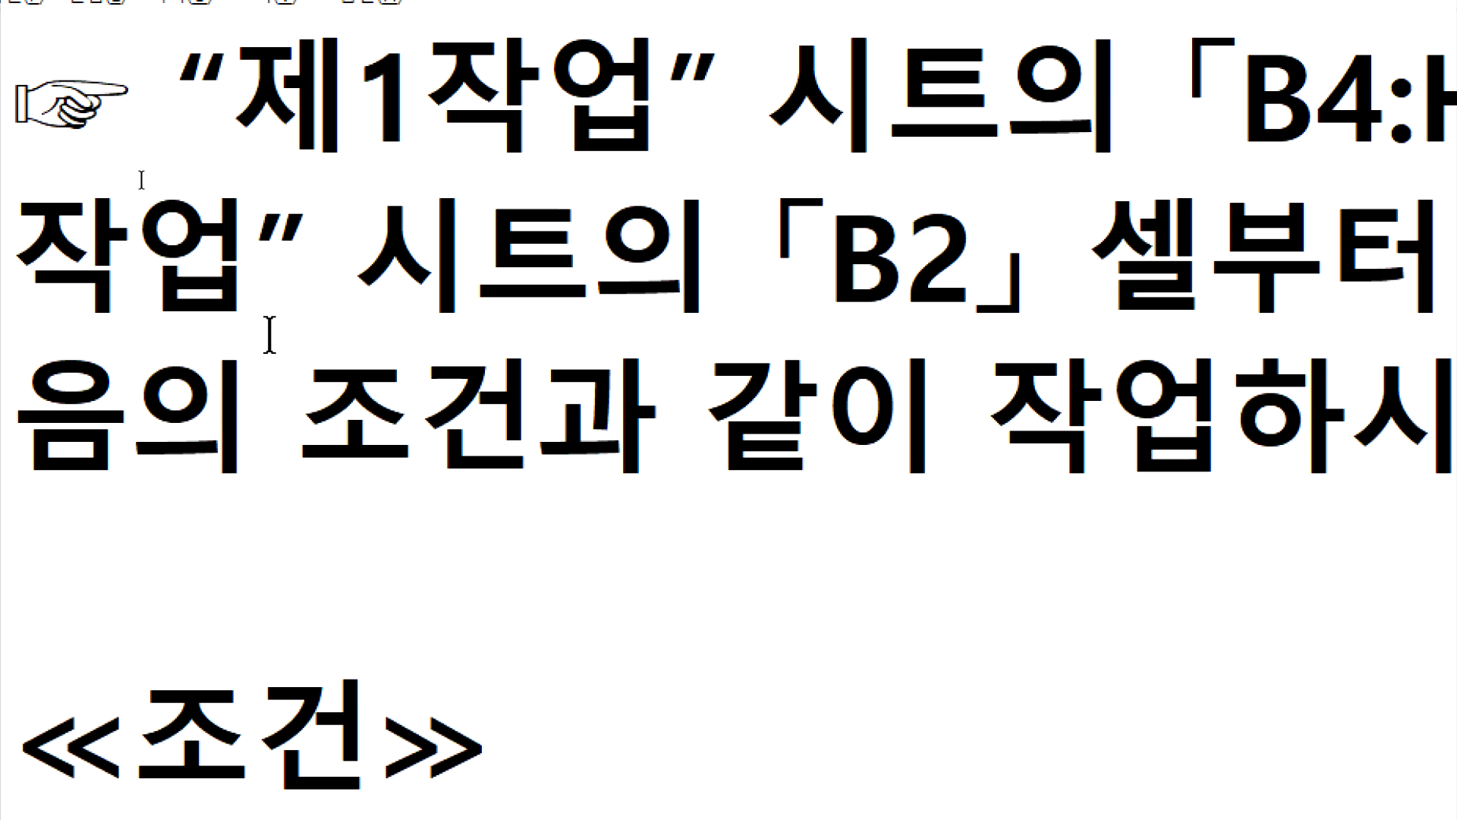
# Review the 제2작업 instructions in the Notepad notes, highlighting the 목표값 찾기 heading of condition (1).
pyautogui.scroll(-2, 415, 304)
pyautogui.scroll(-1, 419, 309)
pyautogui.scroll(6, 419, 309)
pyautogui.scroll(1, 418, 310)
pyautogui.scroll(-1, 418, 310)
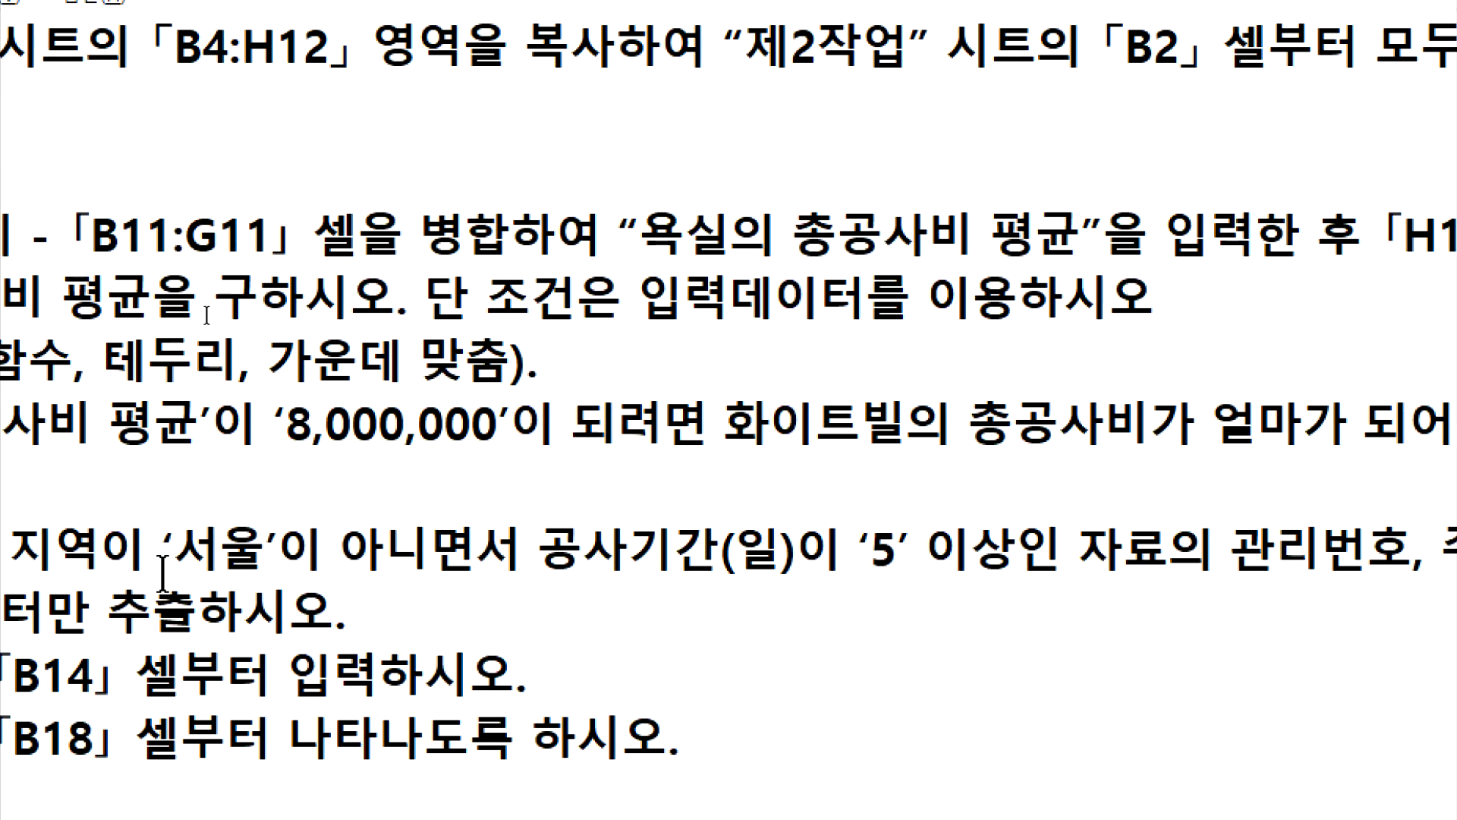
pyautogui.moveTo(47, 228); pyautogui.dragTo(292, 228)
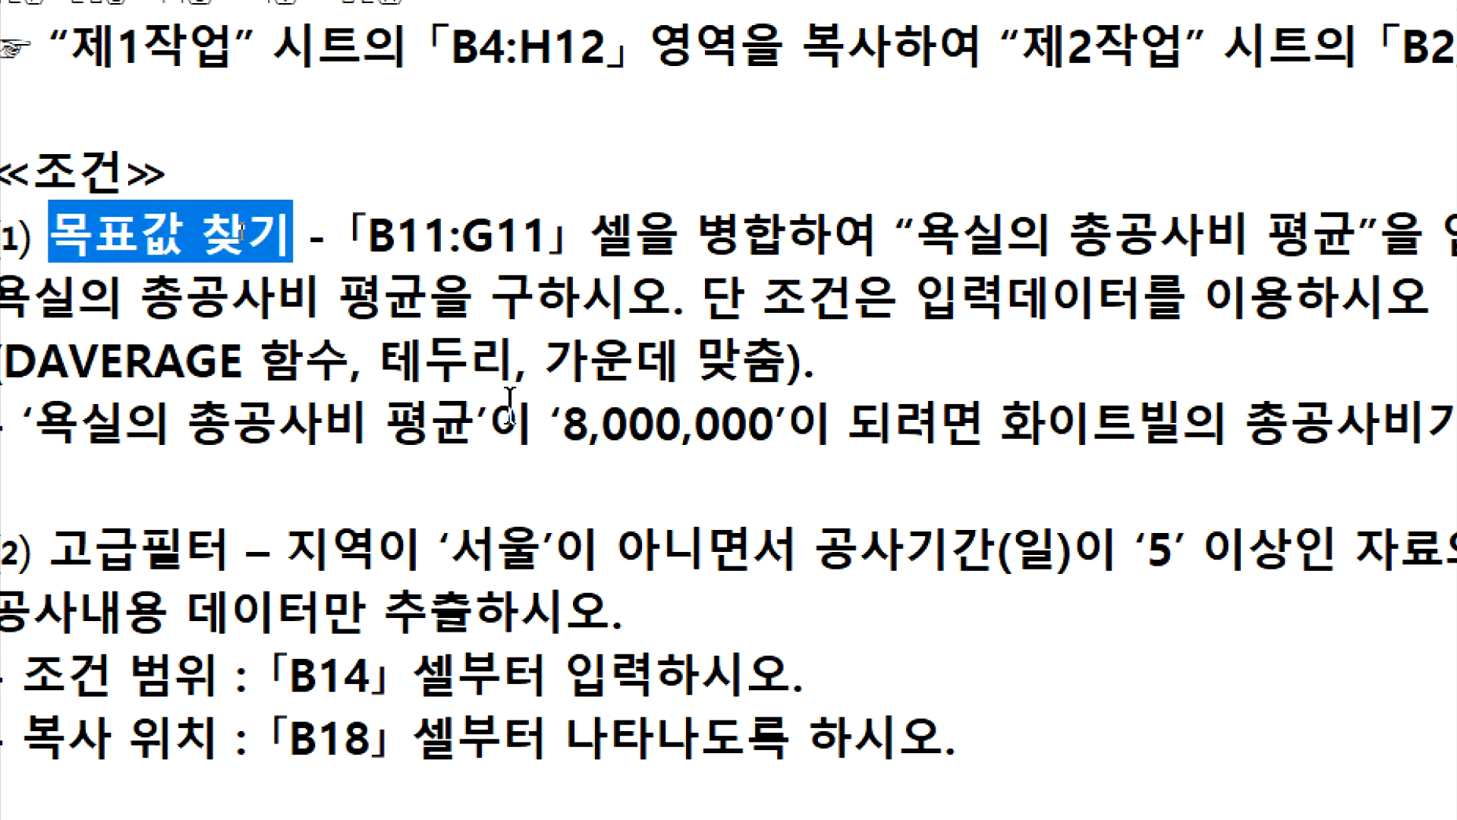
pyautogui.scroll(-5, 509, 406)
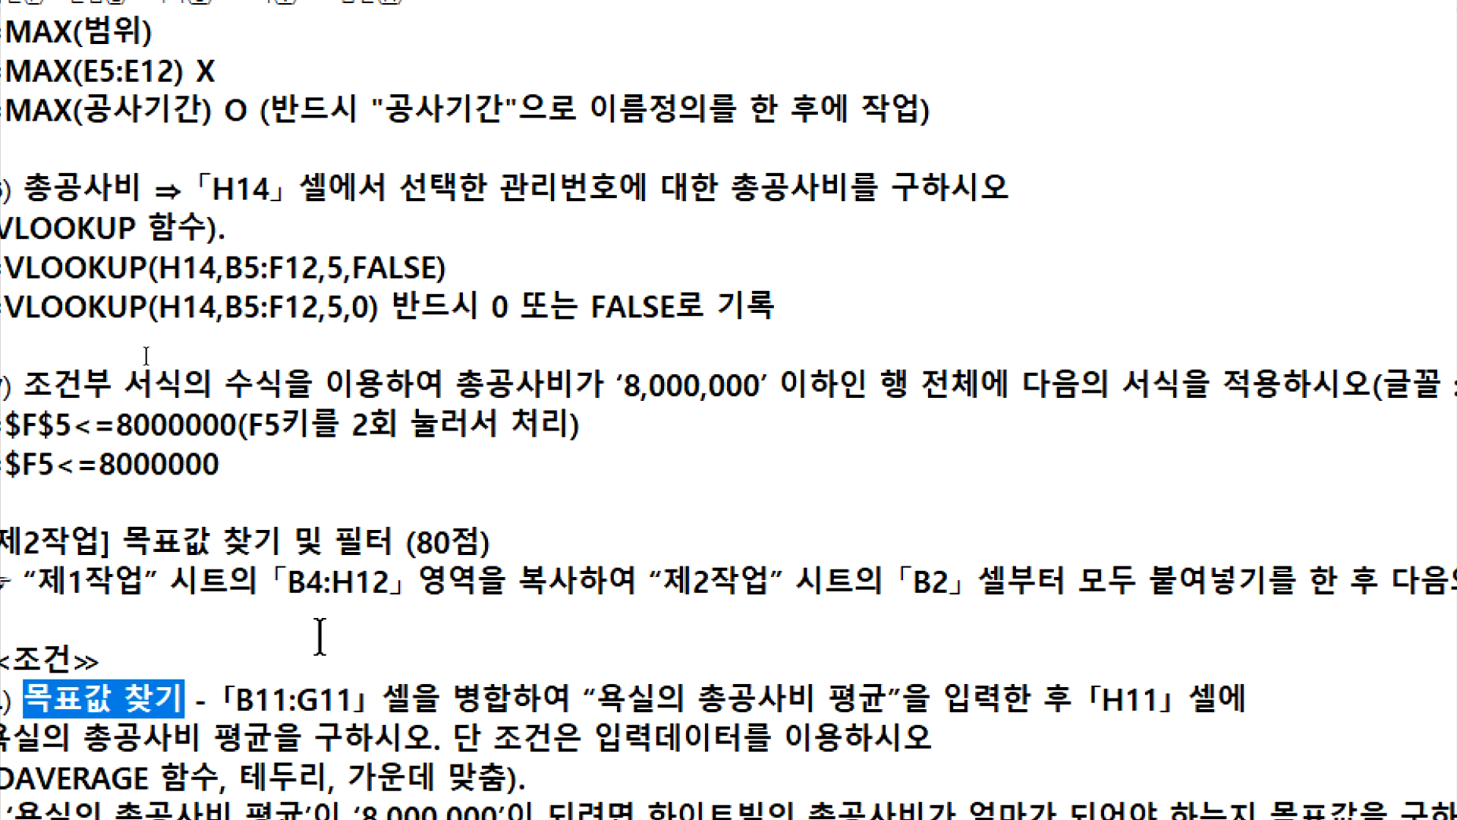
pyautogui.scroll(-3, 341, 521)
pyautogui.scroll(-5, 329, 658)
pyautogui.click(714, 696)
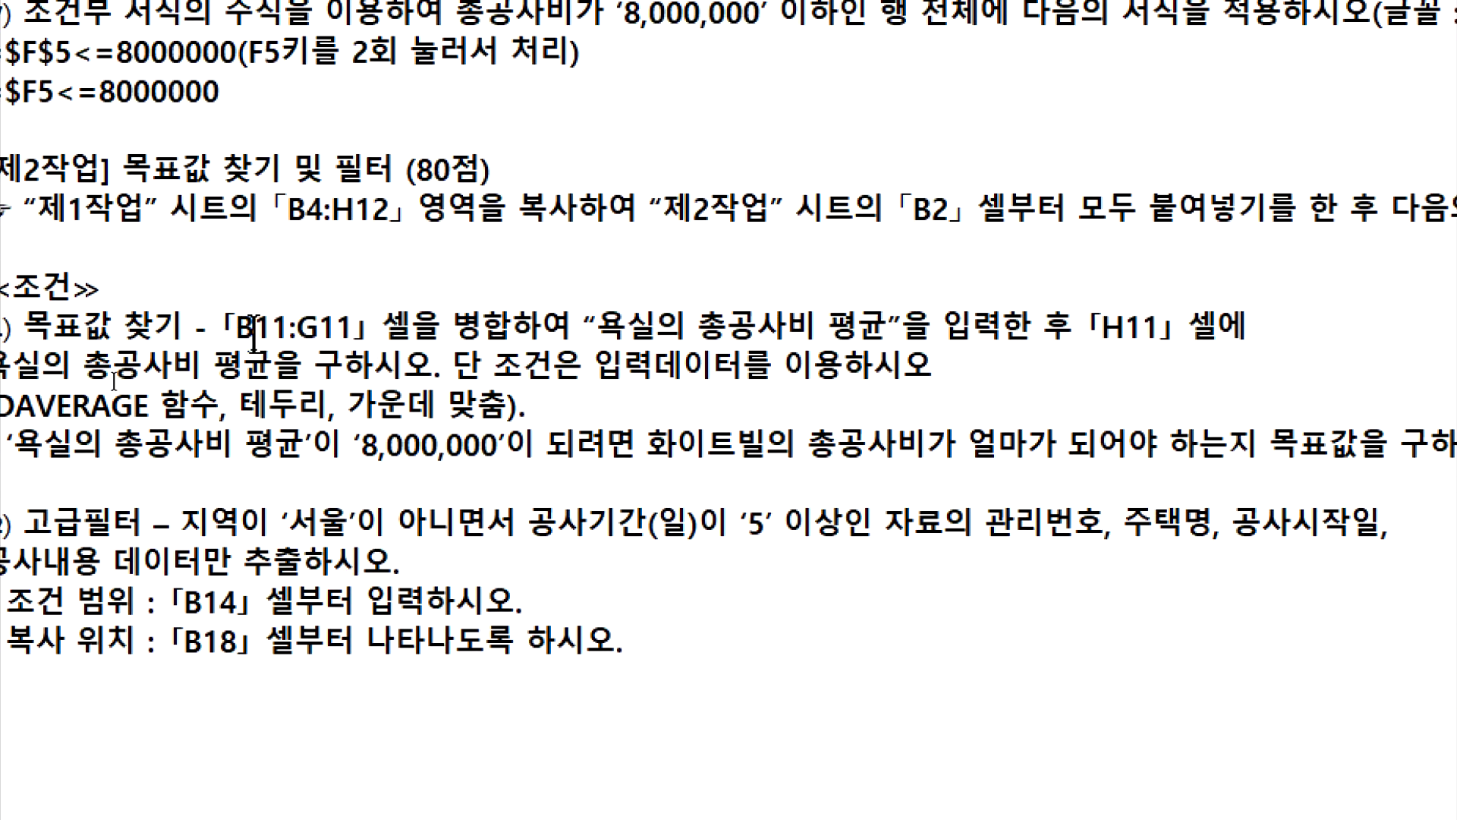
# Switch back to Excel and merge and center cells B11:G11 below the table.
pyautogui.hotkey('alt', 'Tab')
pyautogui.click(274, 349)
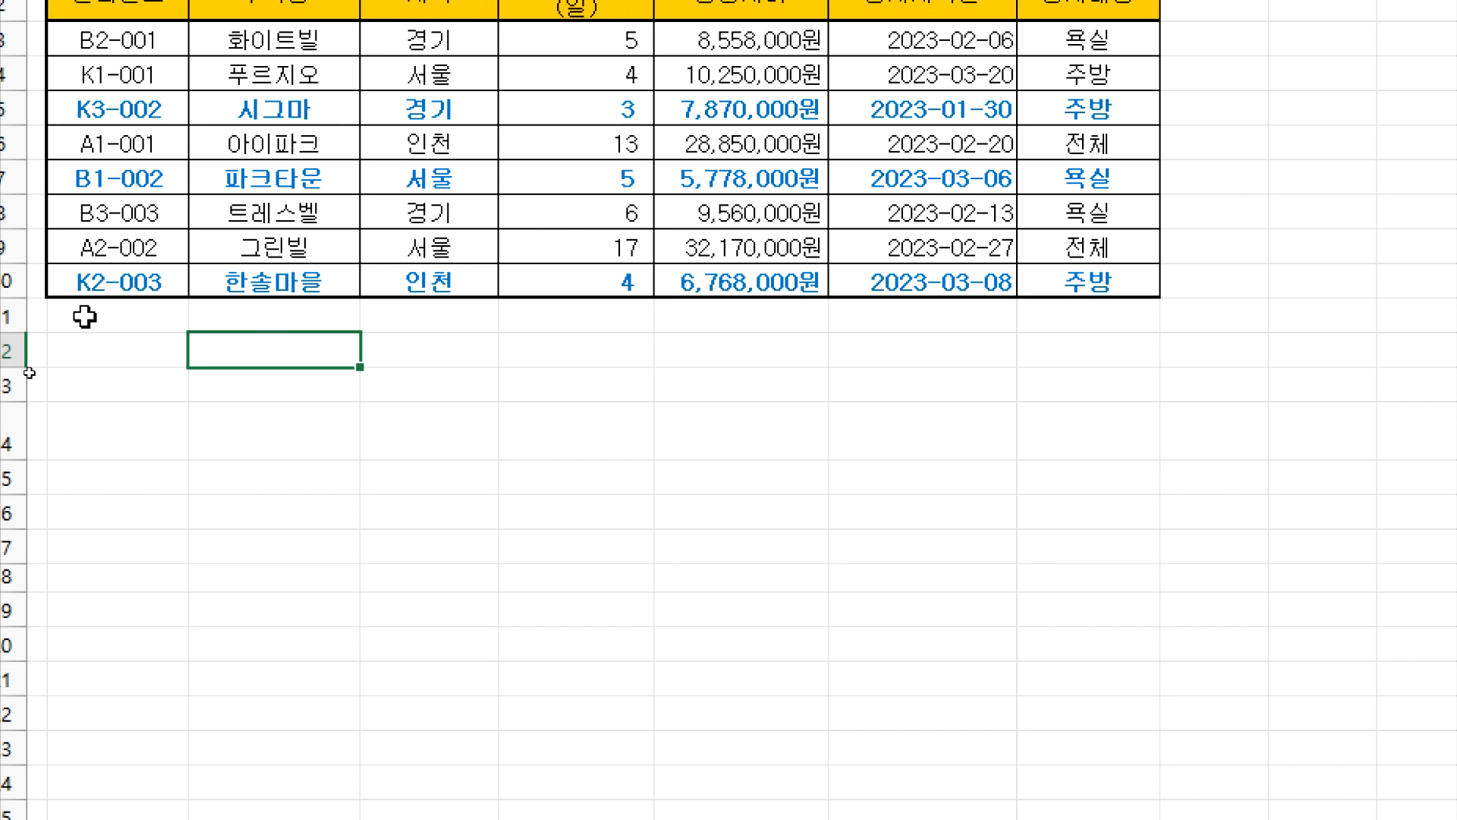
pyautogui.click(112, 316)
pyautogui.moveTo(112, 317); pyautogui.dragTo(917, 312)
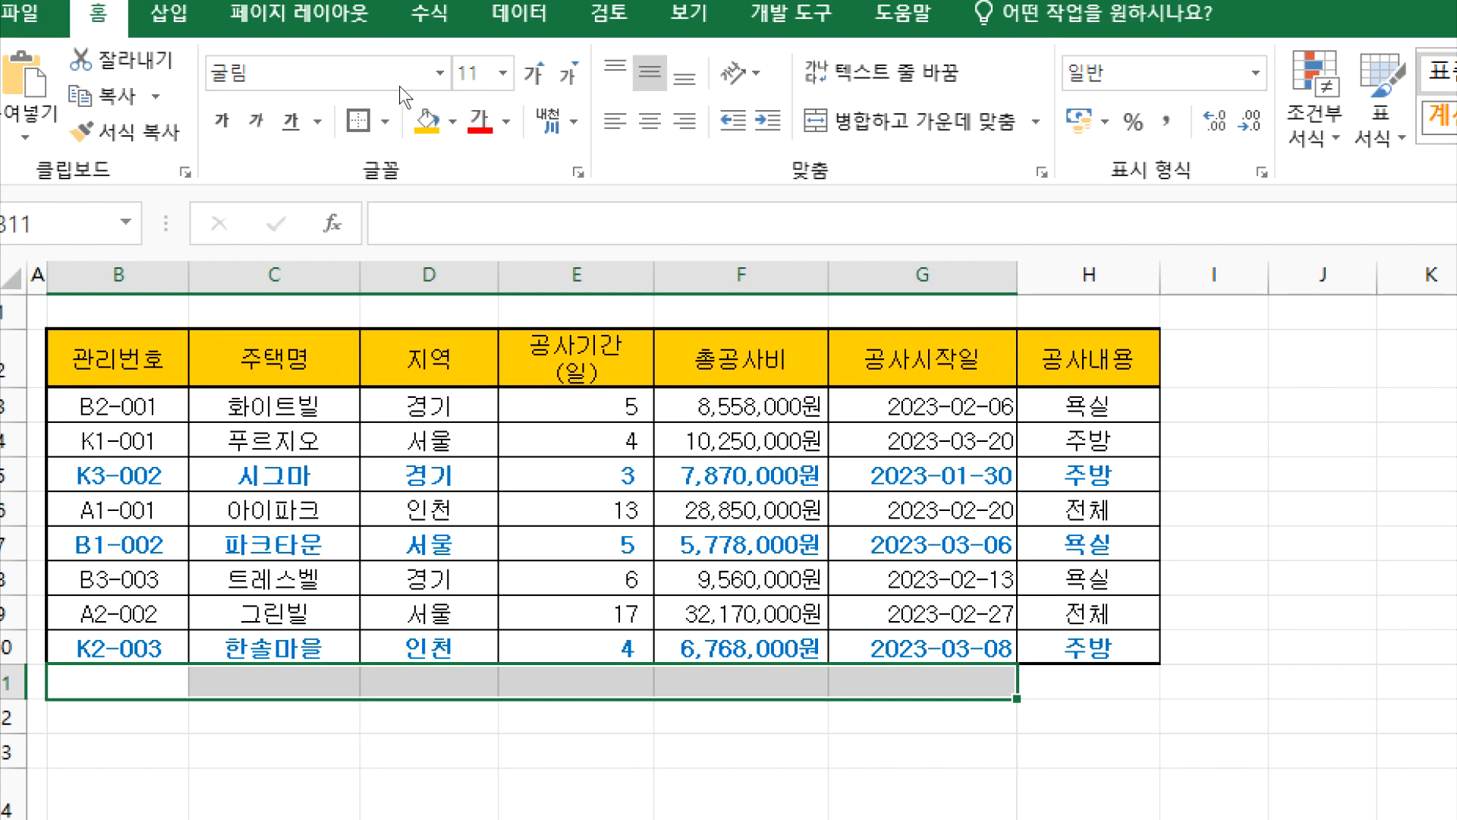
pyautogui.click(835, 121)
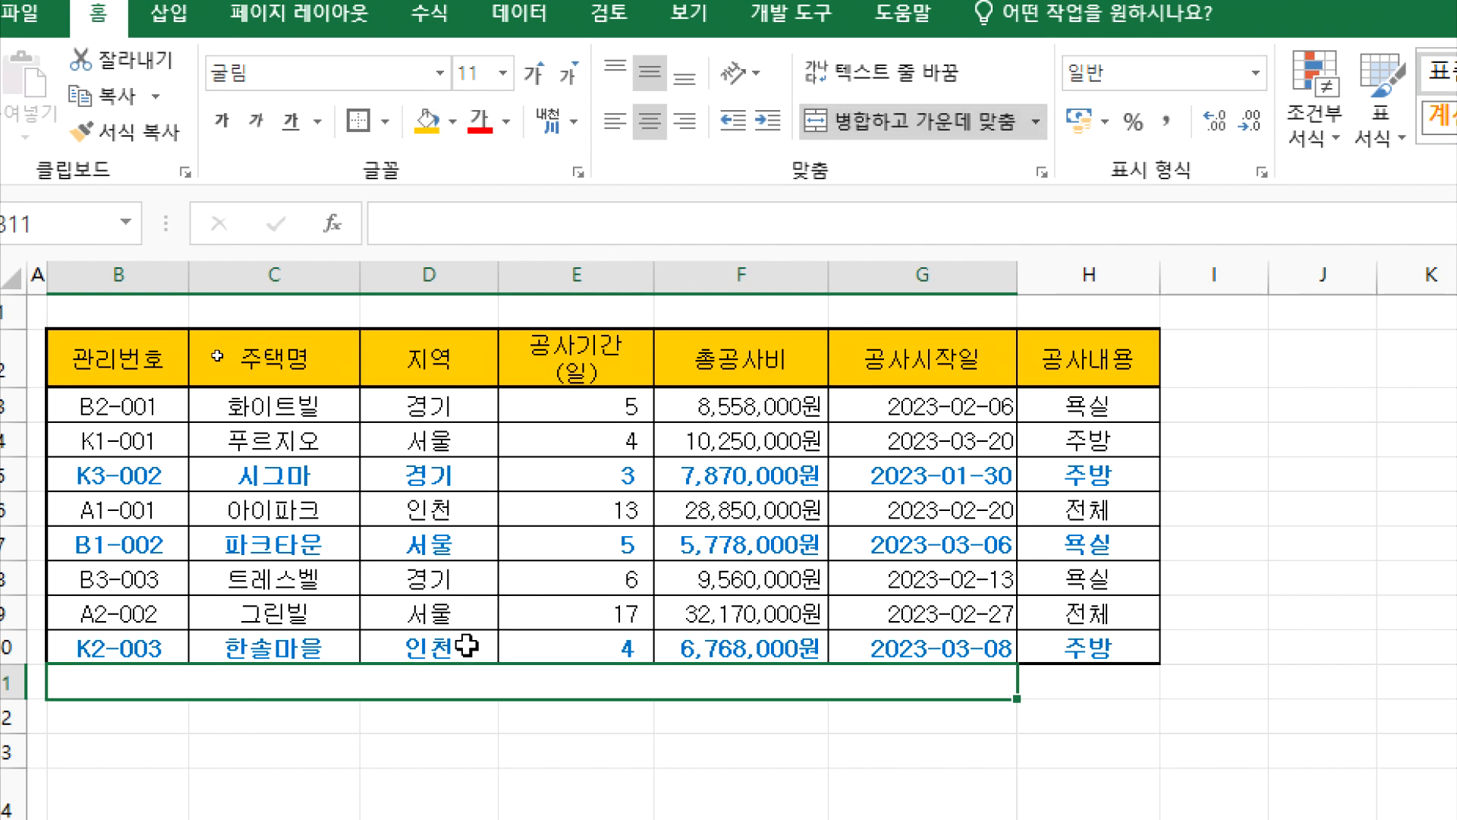
# Copy the text 욕실의 총공사비 평균 from the Notepad notes and enter it in the merged cell B11:G11.
pyautogui.hotkey('alt', 'Tab')
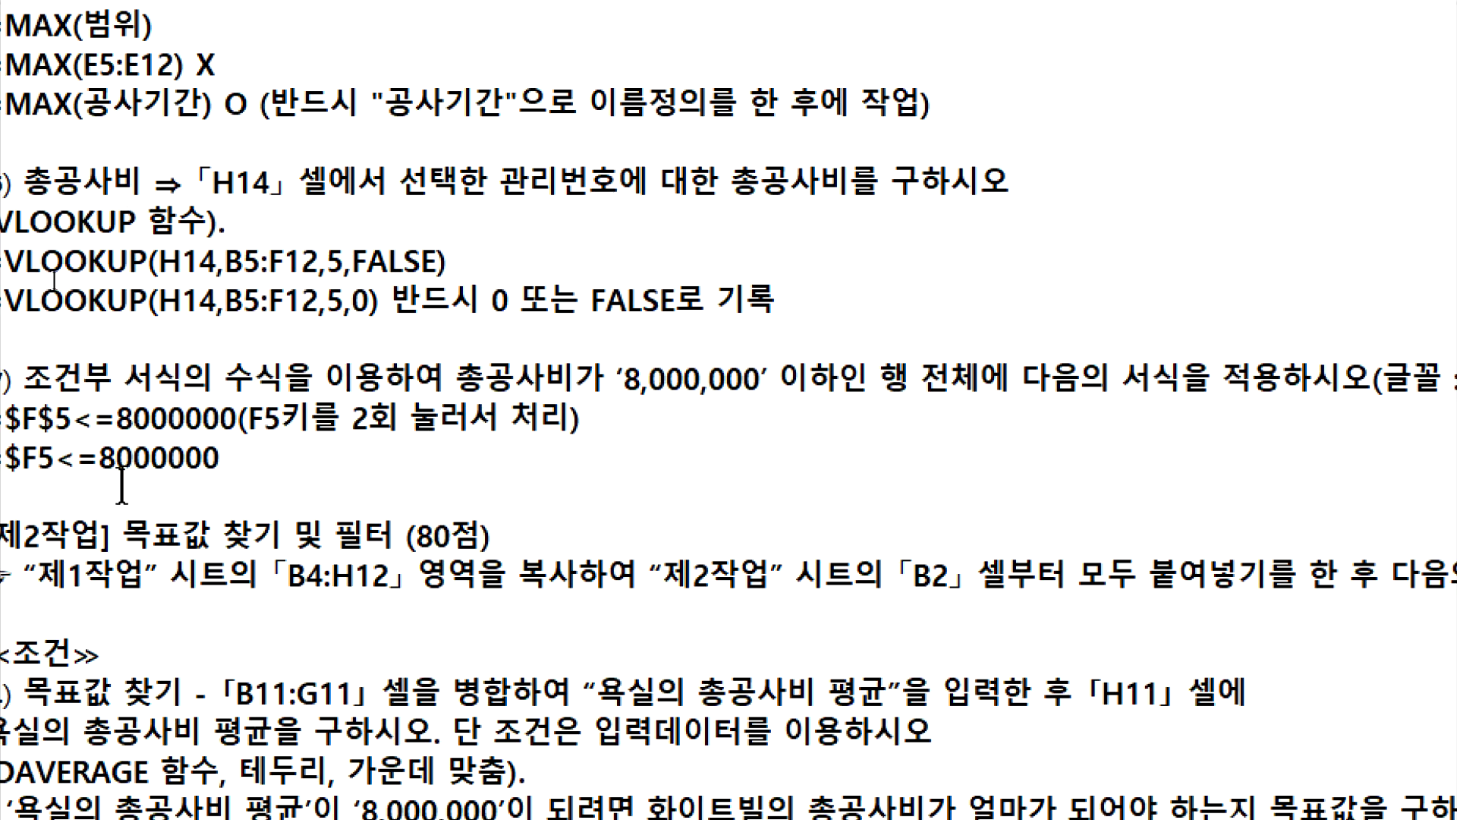
pyautogui.scroll(-1, 81, 313)
pyautogui.scroll(-4, 78, 339)
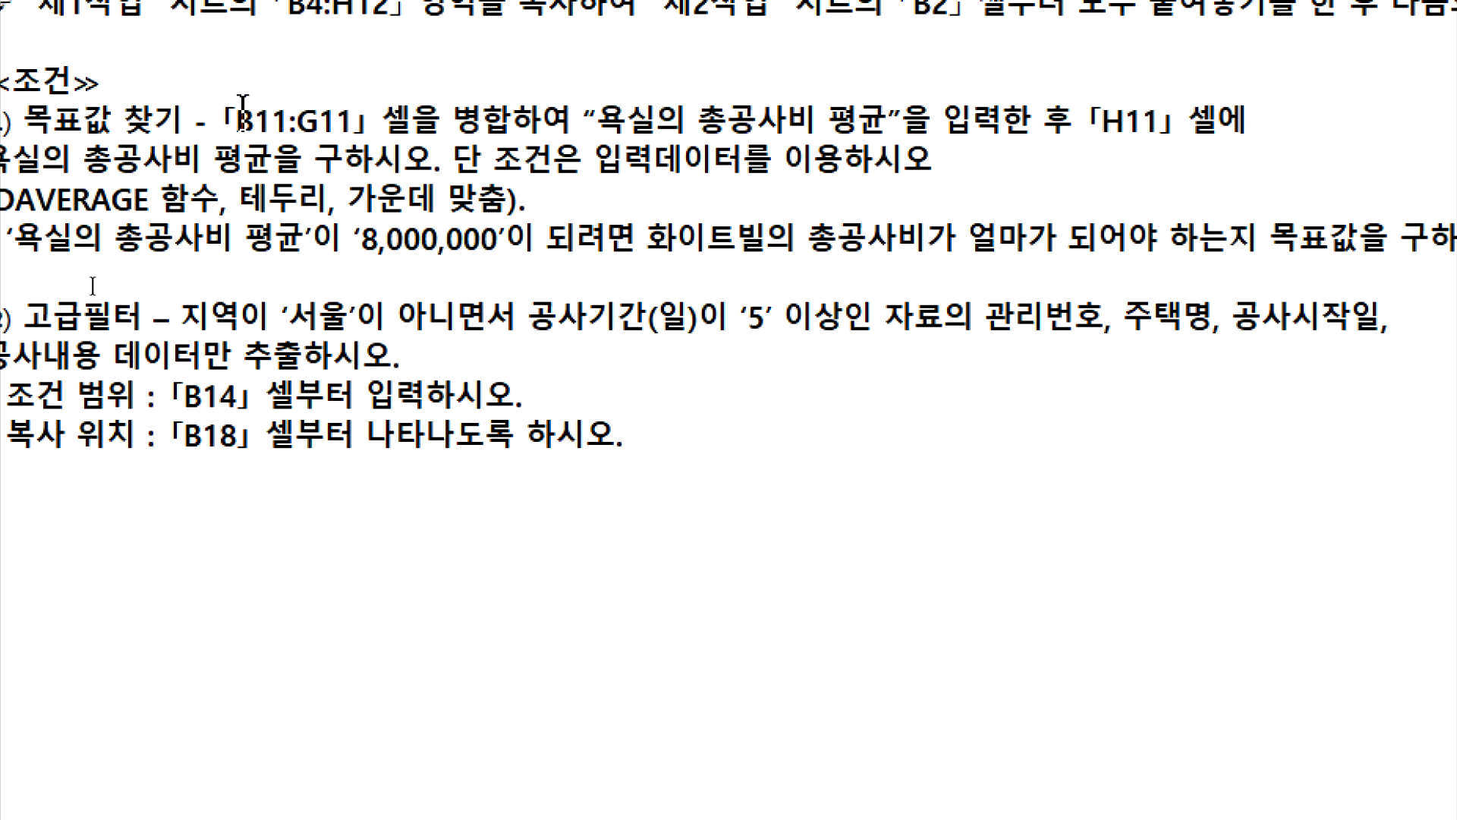
pyautogui.scroll(1, 33, 194)
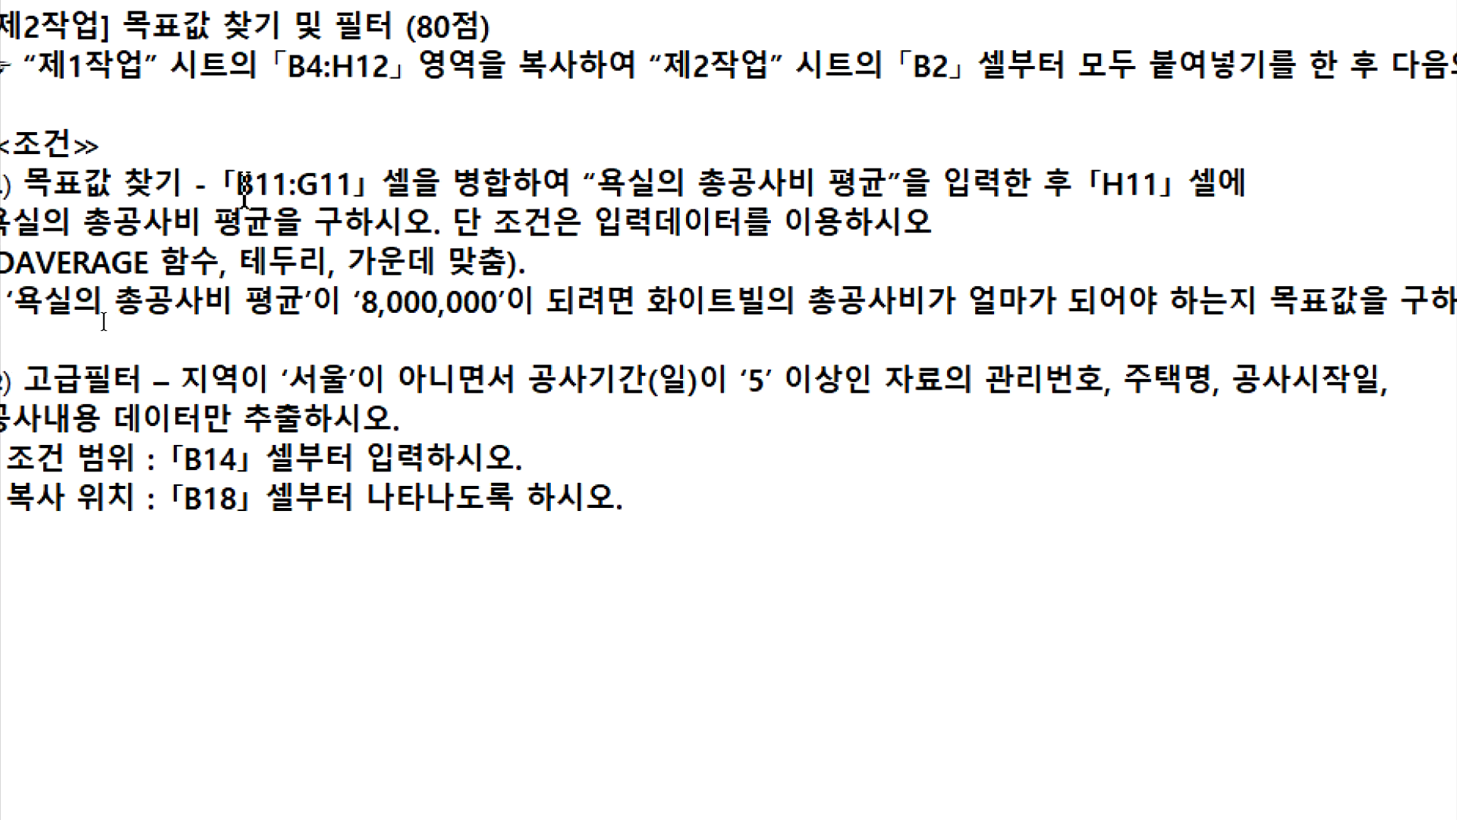
pyautogui.moveTo(236, 184); pyautogui.dragTo(350, 184)
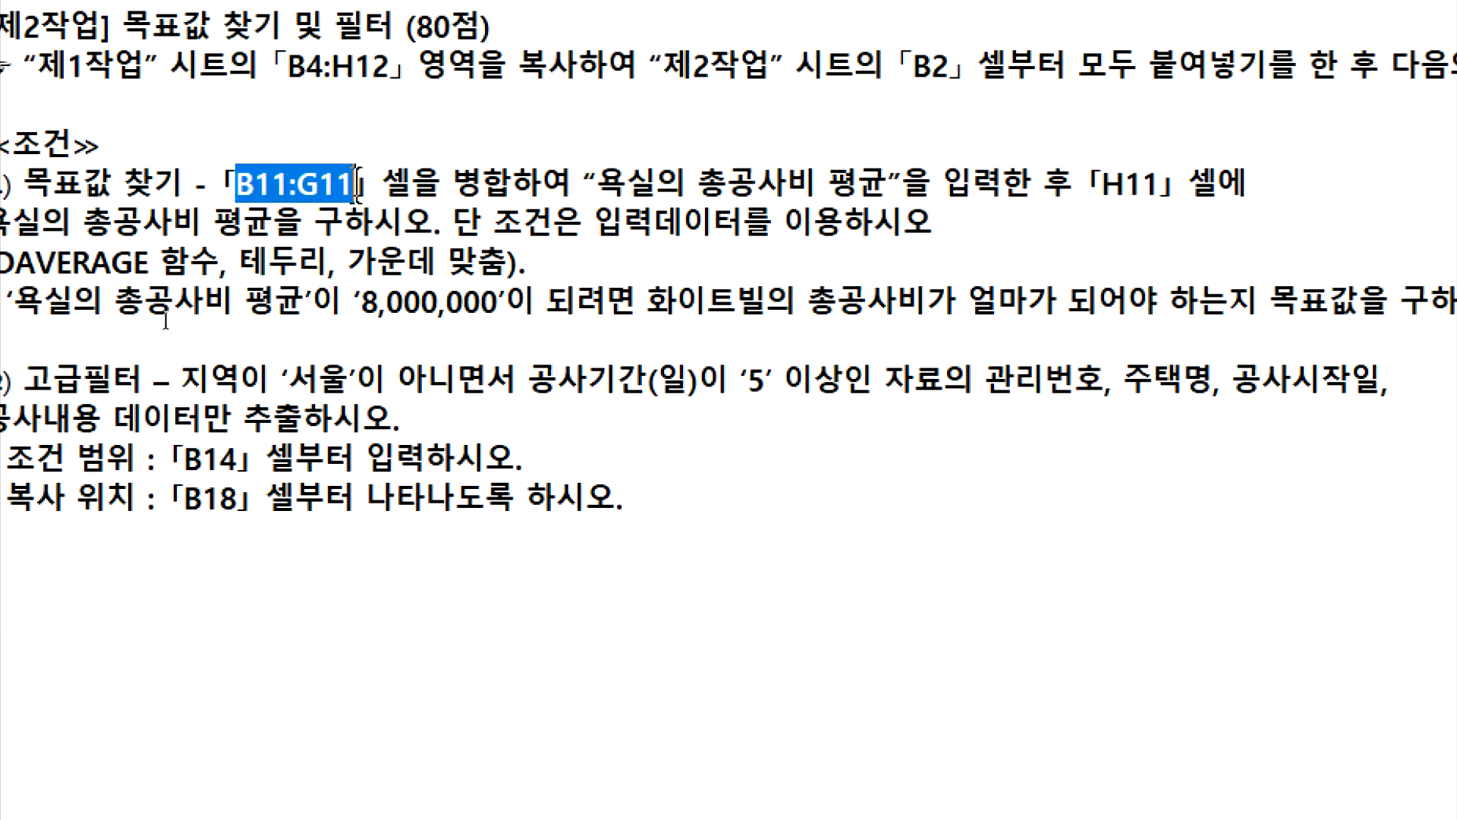
pyautogui.moveTo(600, 185); pyautogui.dragTo(888, 185)
pyautogui.hotkey('ctrl', 'c')
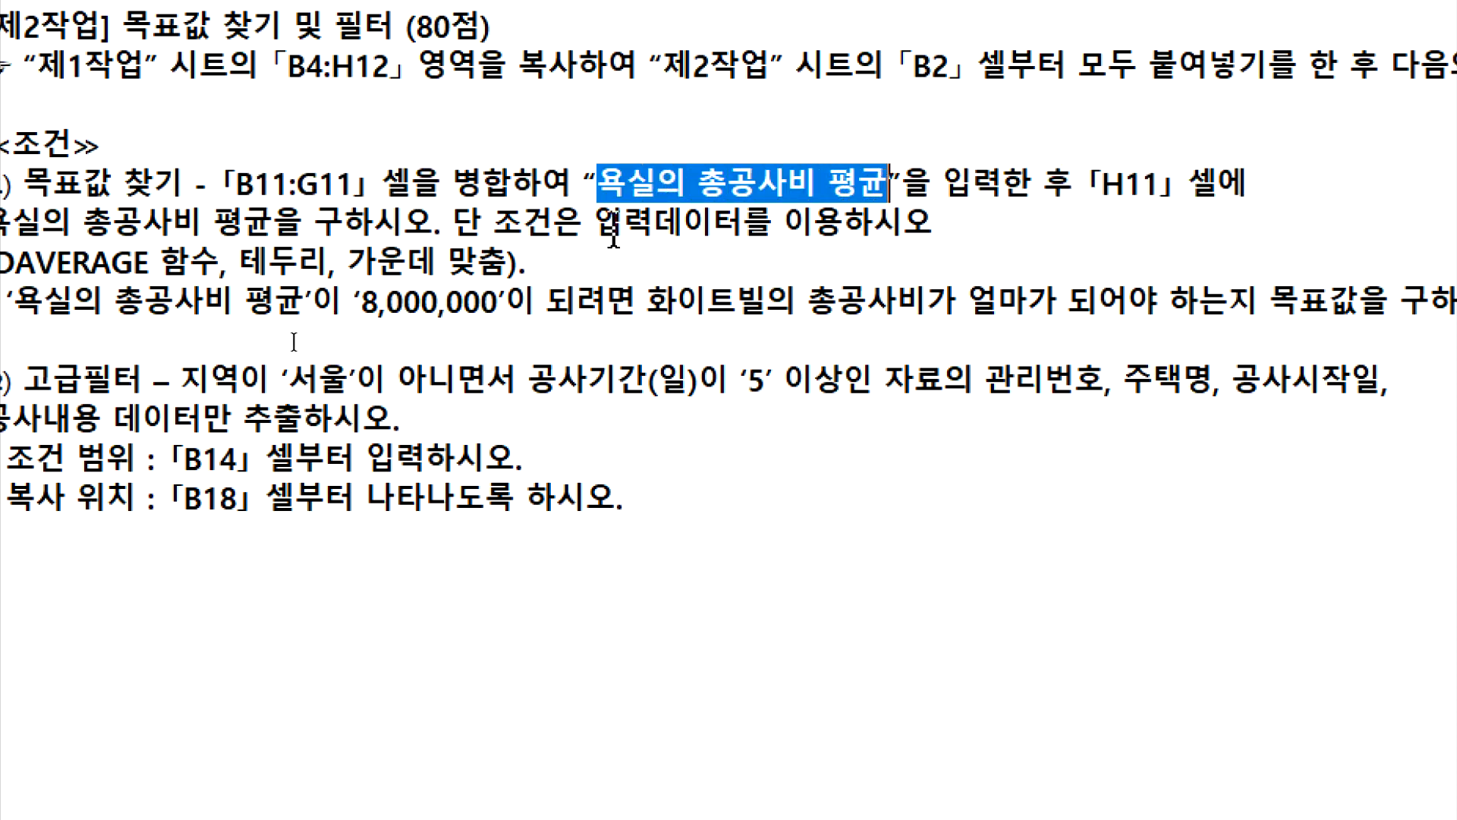
pyautogui.hotkey('alt', 'Tab')
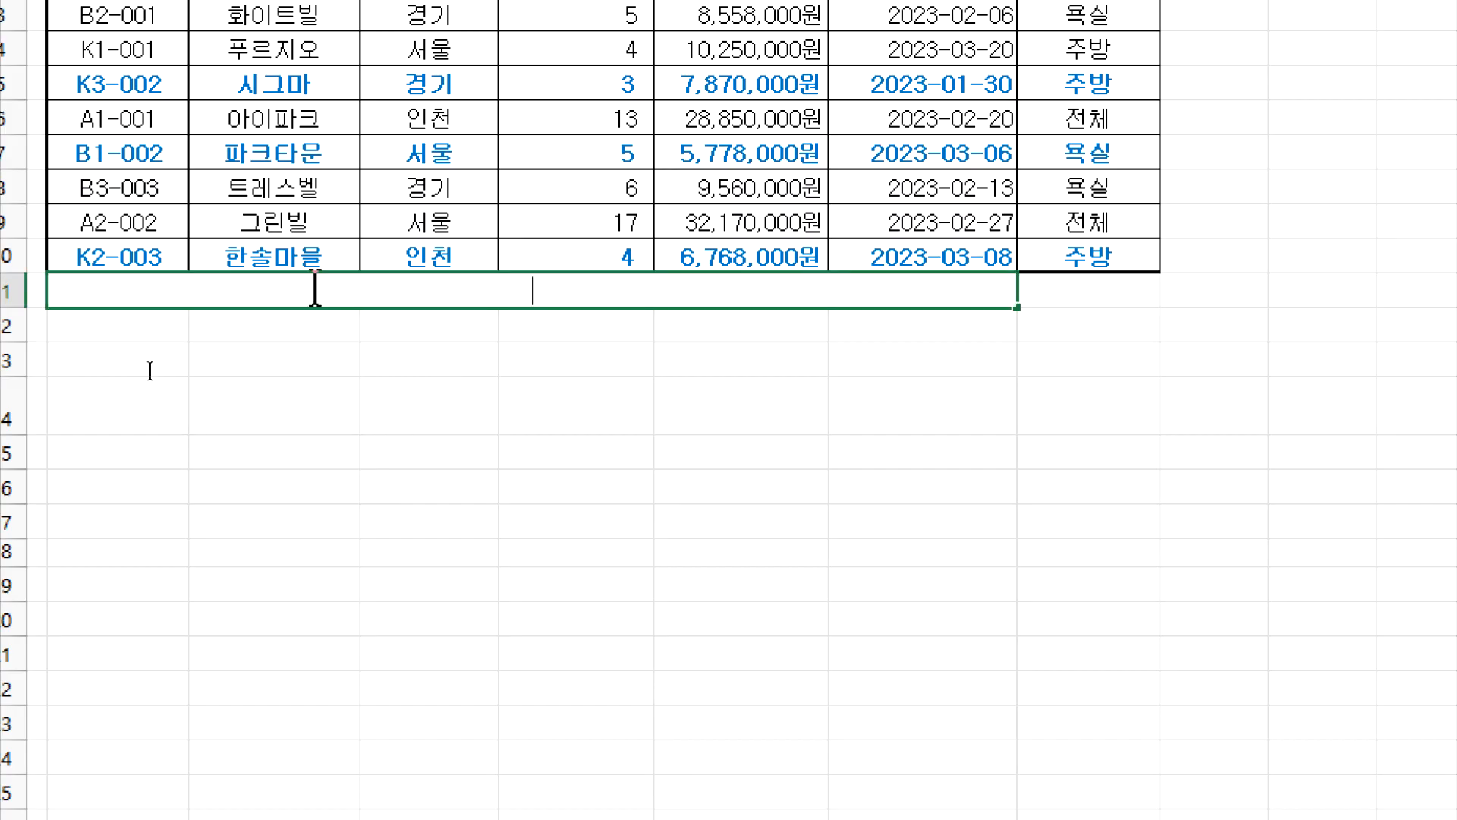
pyautogui.hotkey('ctrl', 'v')
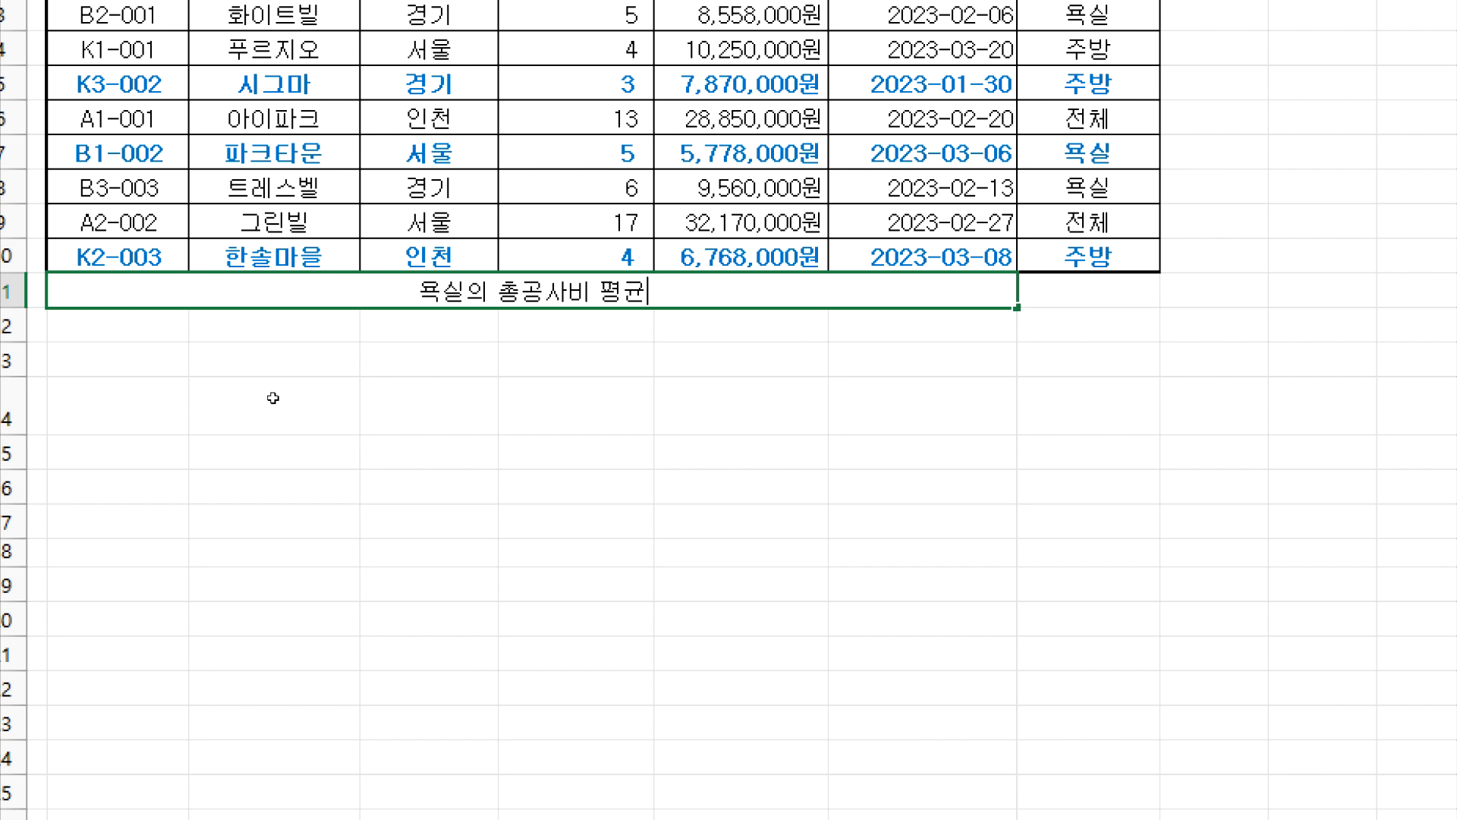
pyautogui.click(872, 329)
# Check the DAVERAGE 함수 requirement for H11 in the Notepad notes and the 공사내용 criteria cells H2:H3 in Excel.
pyautogui.click(1066, 295)
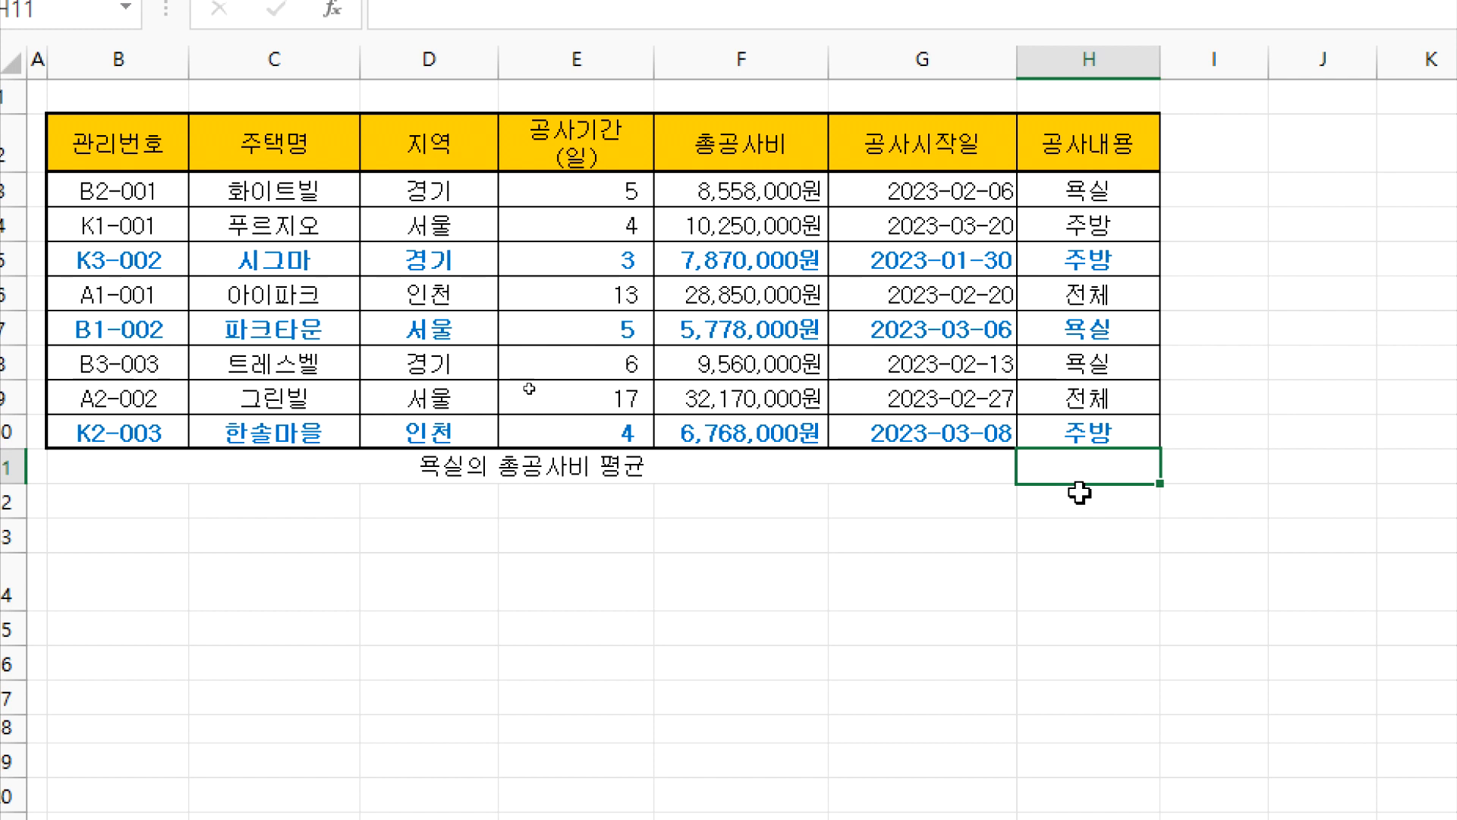
pyautogui.hotkey('alt', 'Tab')
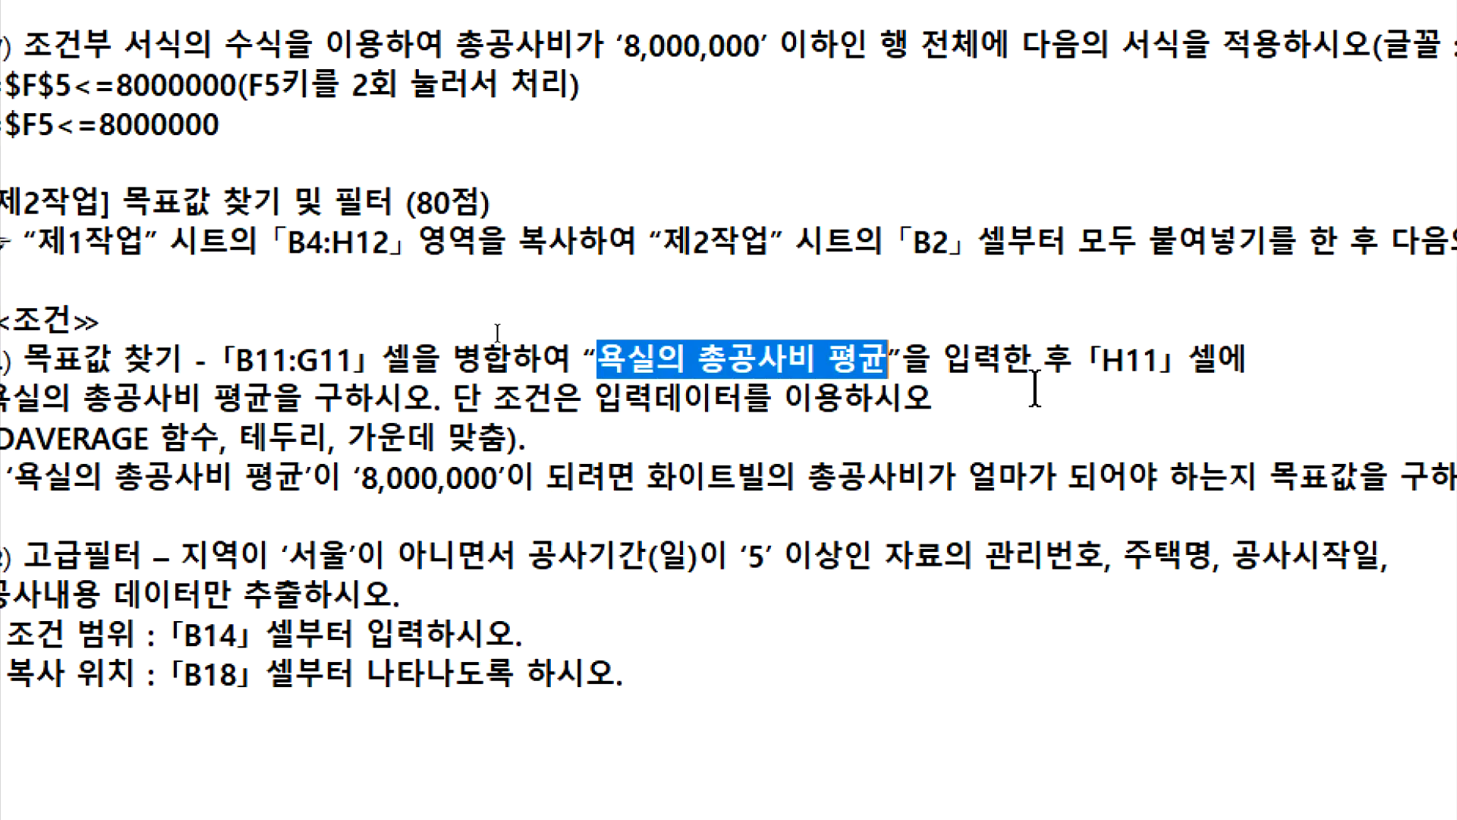
pyautogui.moveTo(2, 440); pyautogui.dragTo(220, 440)
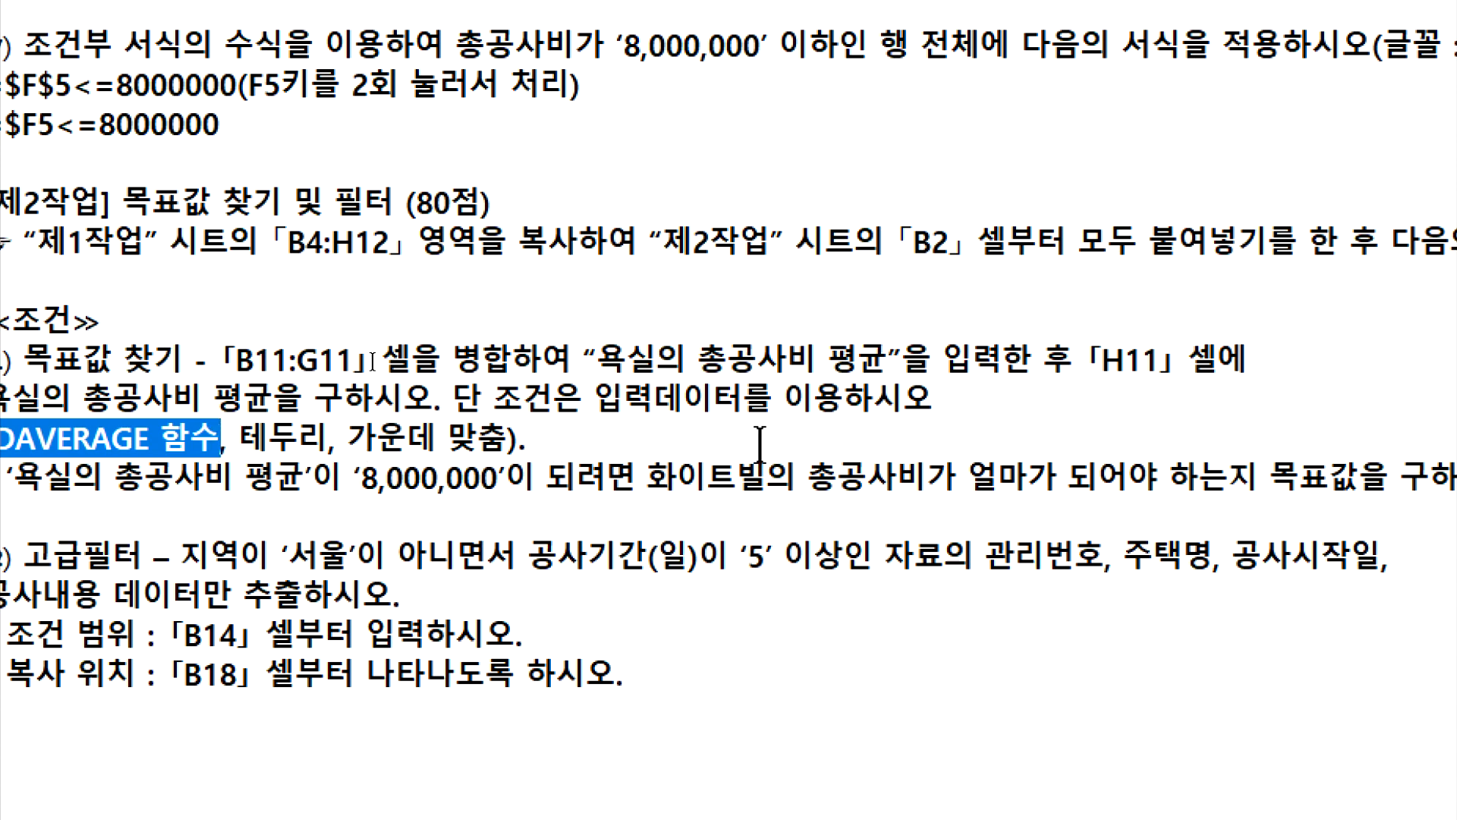
pyautogui.click(789, 444)
pyautogui.hotkey('alt', 'Tab')
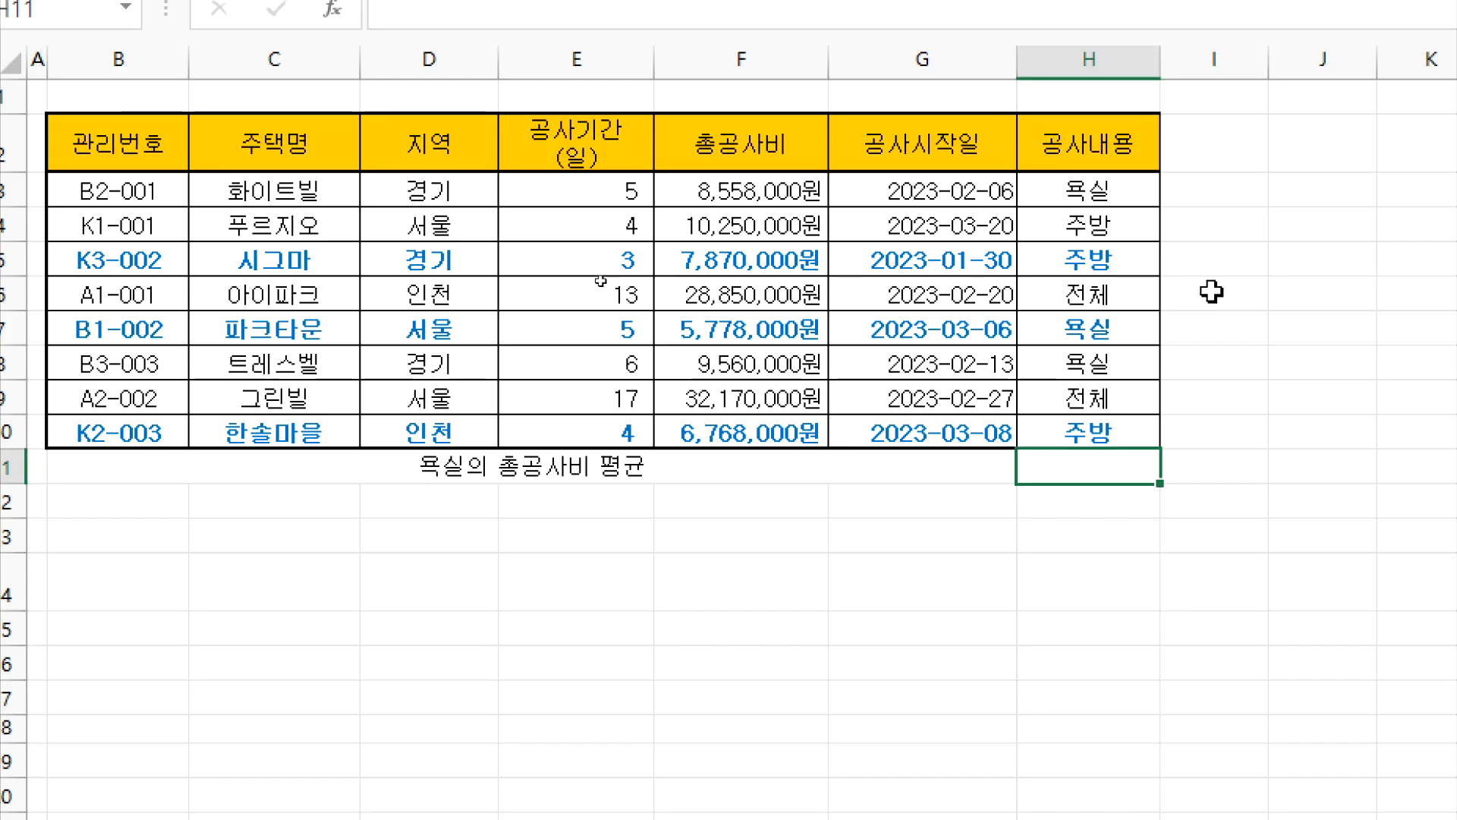
pyautogui.moveTo(1096, 154); pyautogui.dragTo(1093, 192)
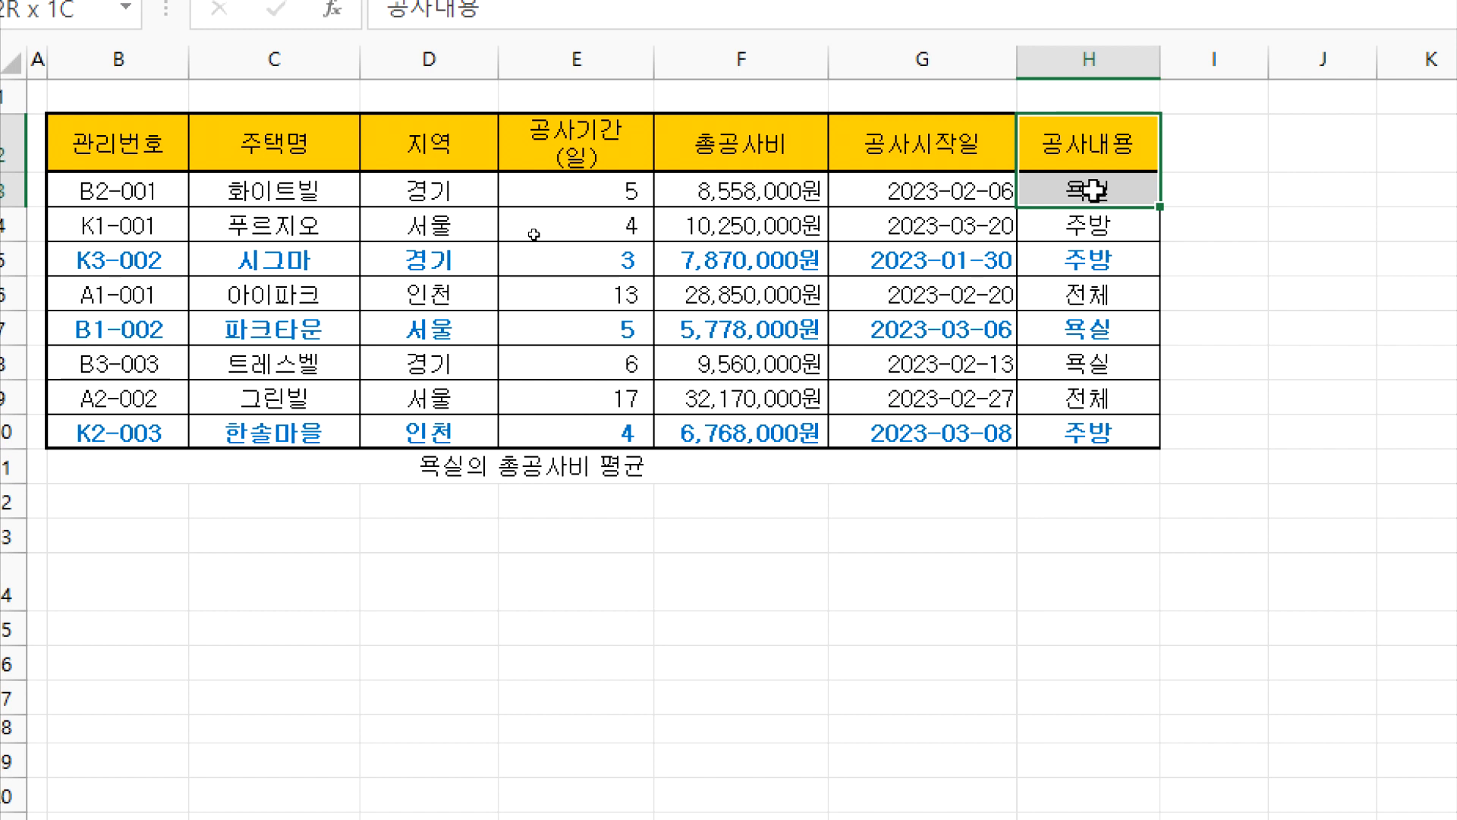
# Enter the formula =DAVERAGE(F2:H10,F2,H2:H3) in cell H11 to average the 총공사비 values for 욕실.
pyautogui.click(1089, 473)
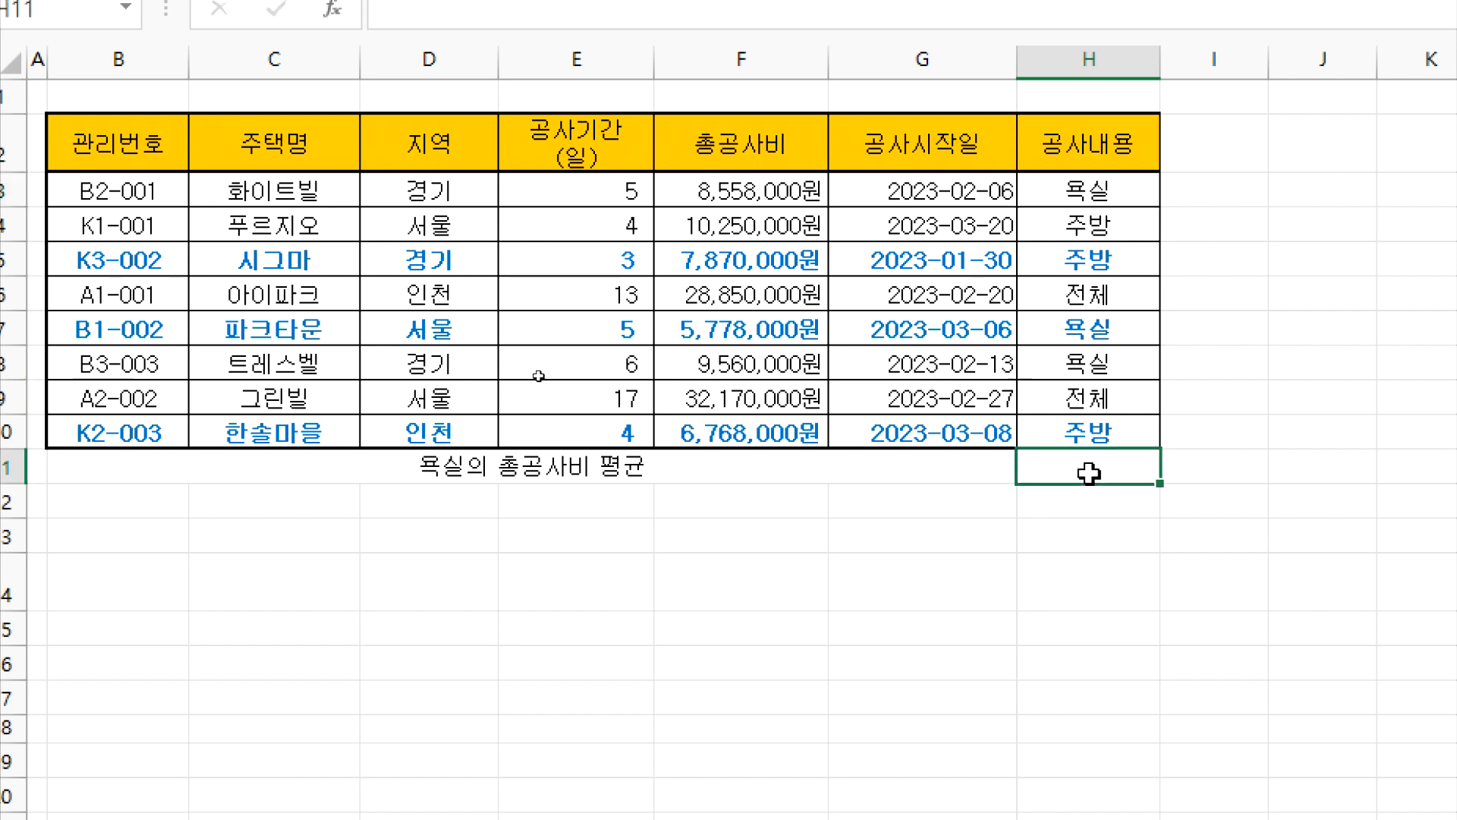
pyautogui.write('=ㅇ')
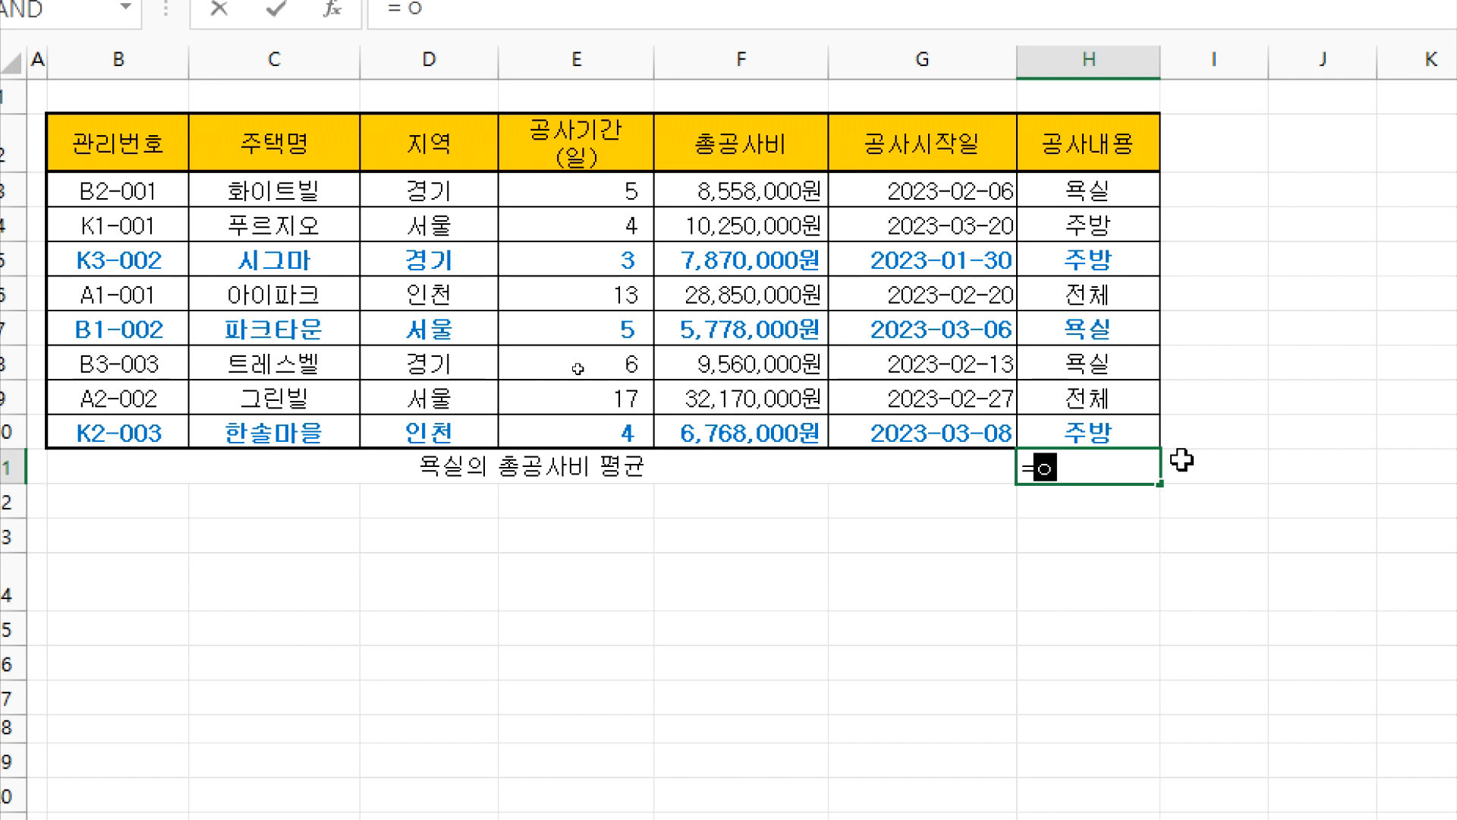
pyautogui.write('DAVER')
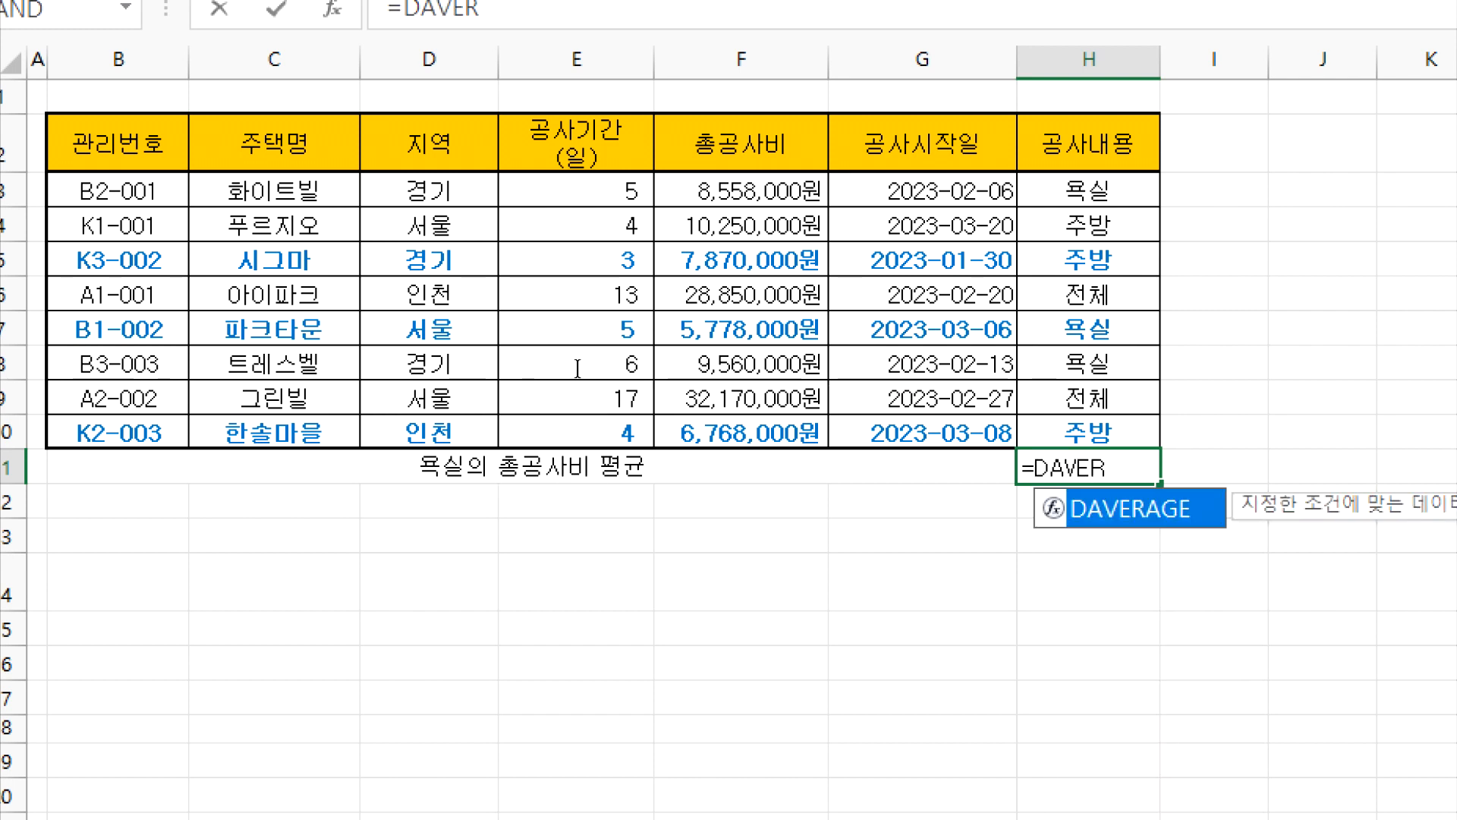
pyautogui.press('Tab')
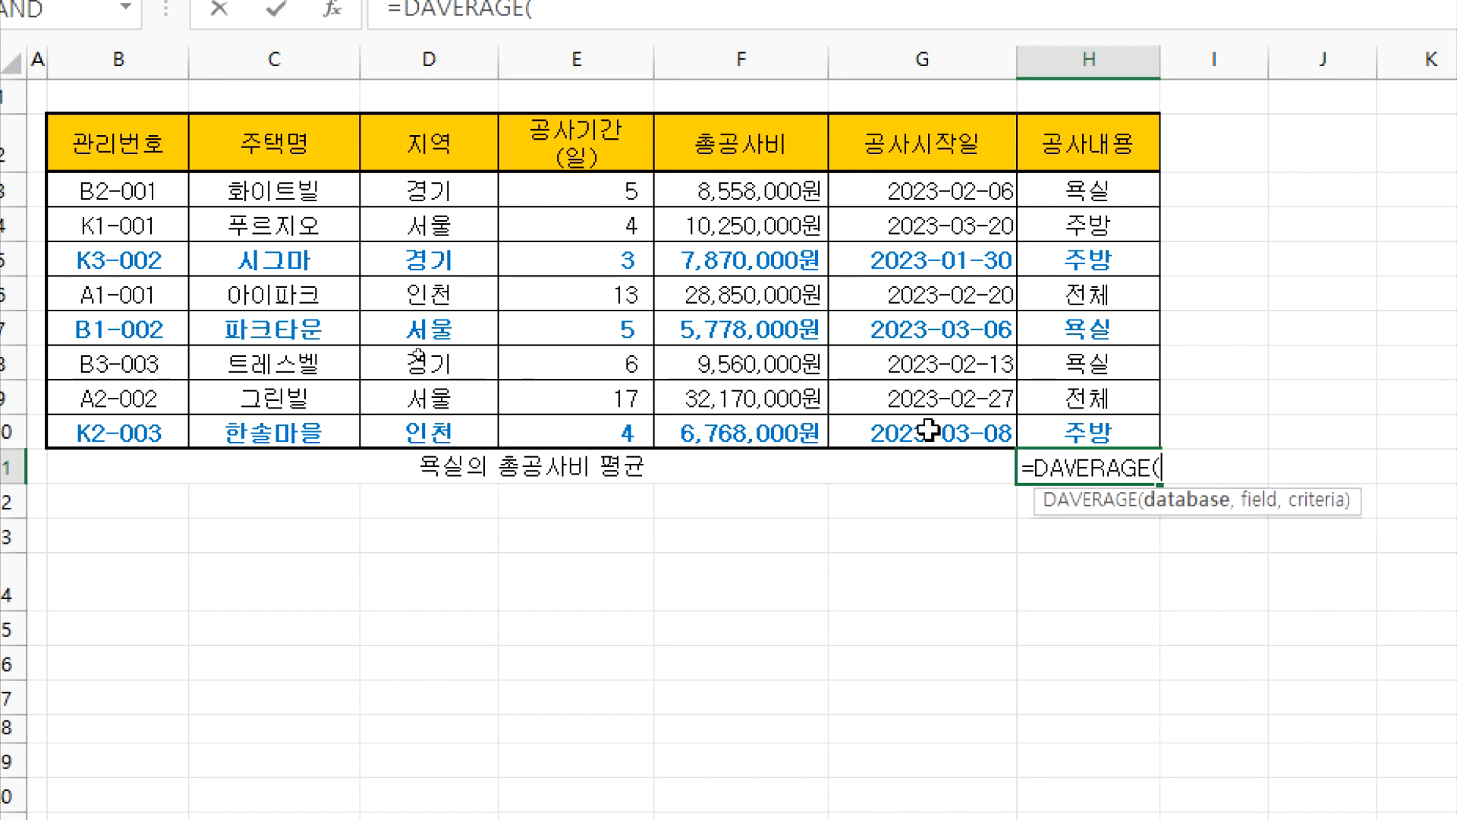
pyautogui.click(121, 145)
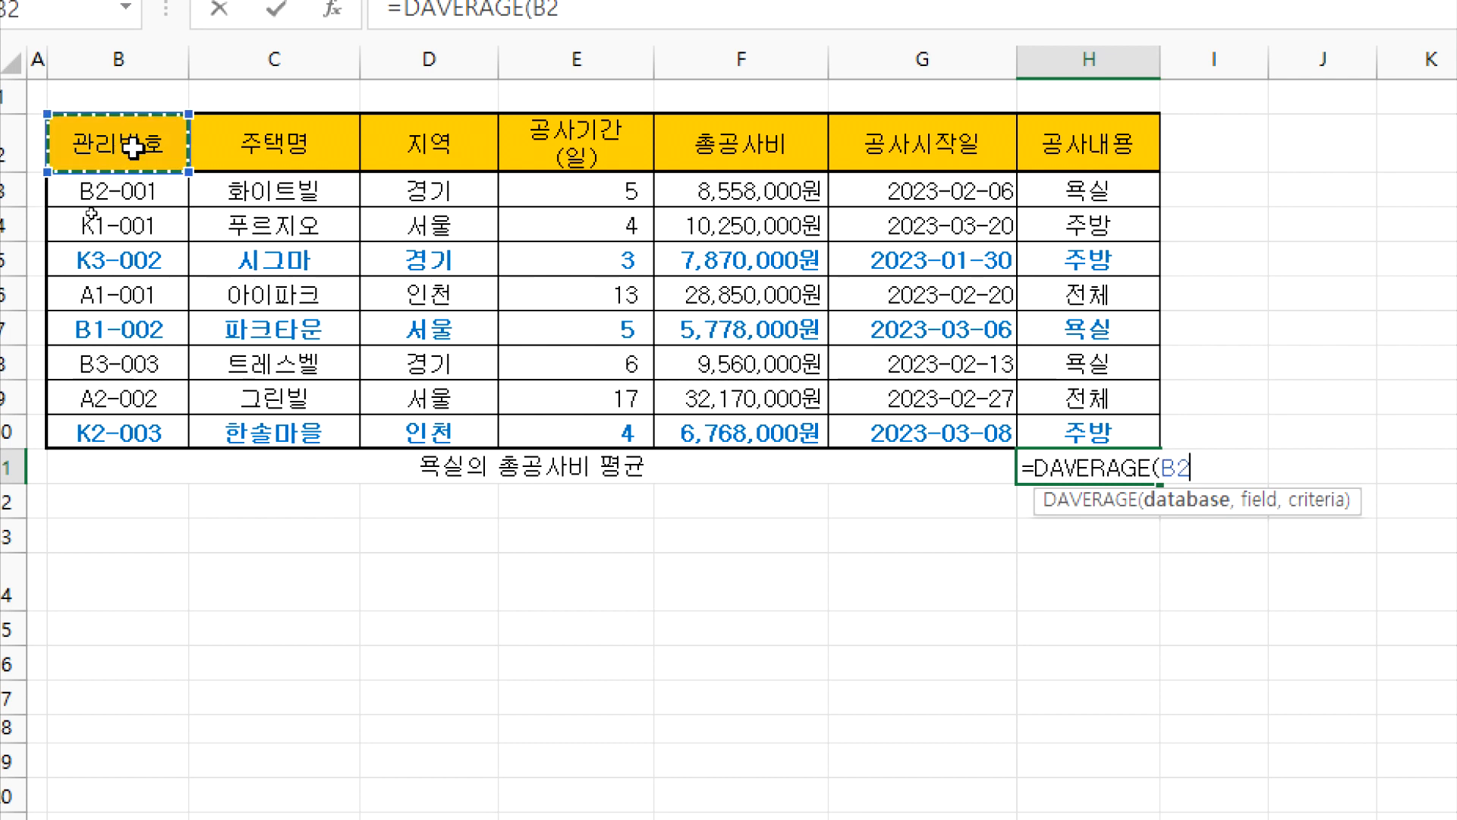
pyautogui.moveTo(754, 144); pyautogui.dragTo(1093, 431)
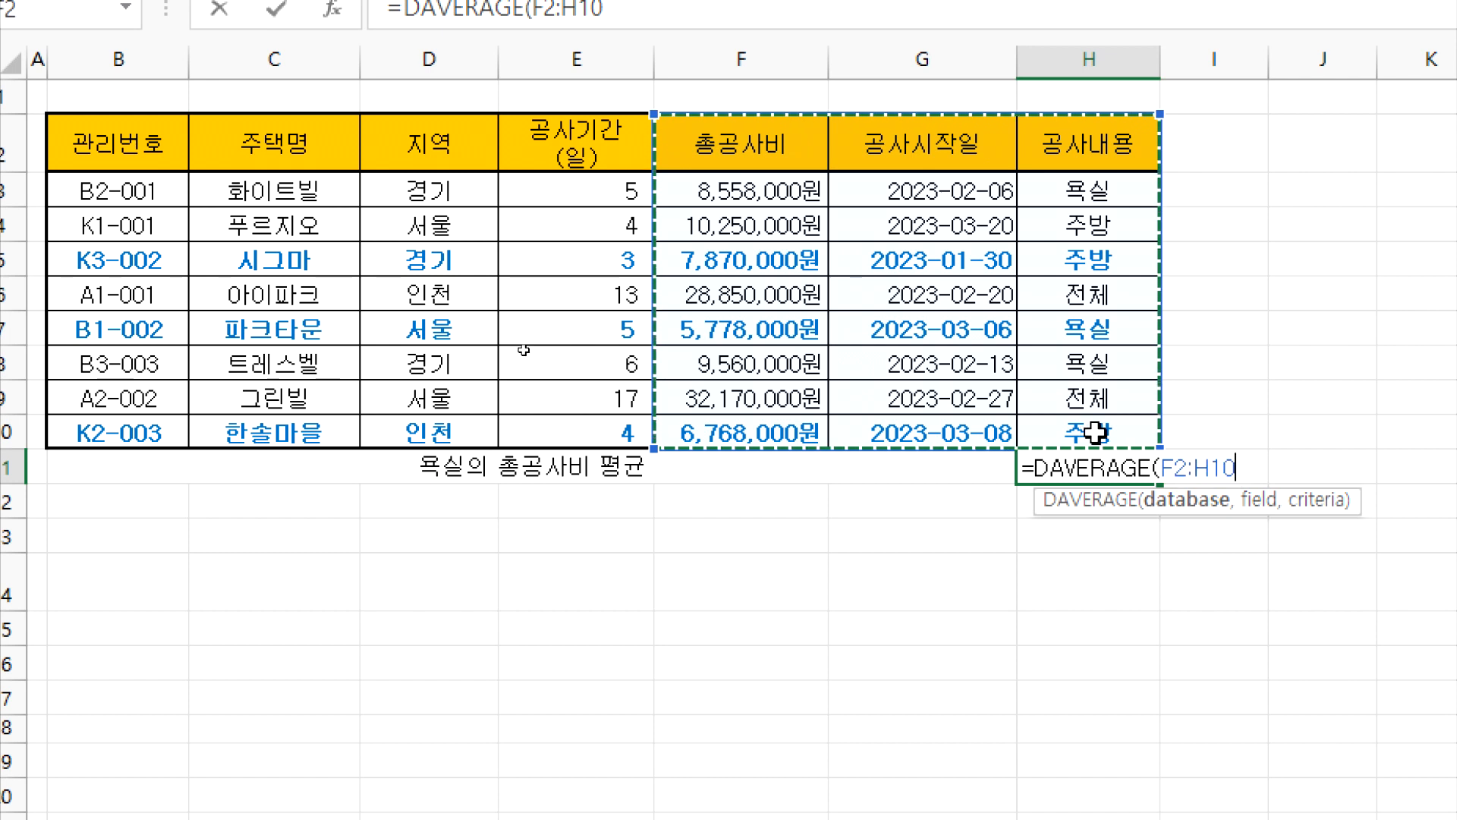
pyautogui.write(',')
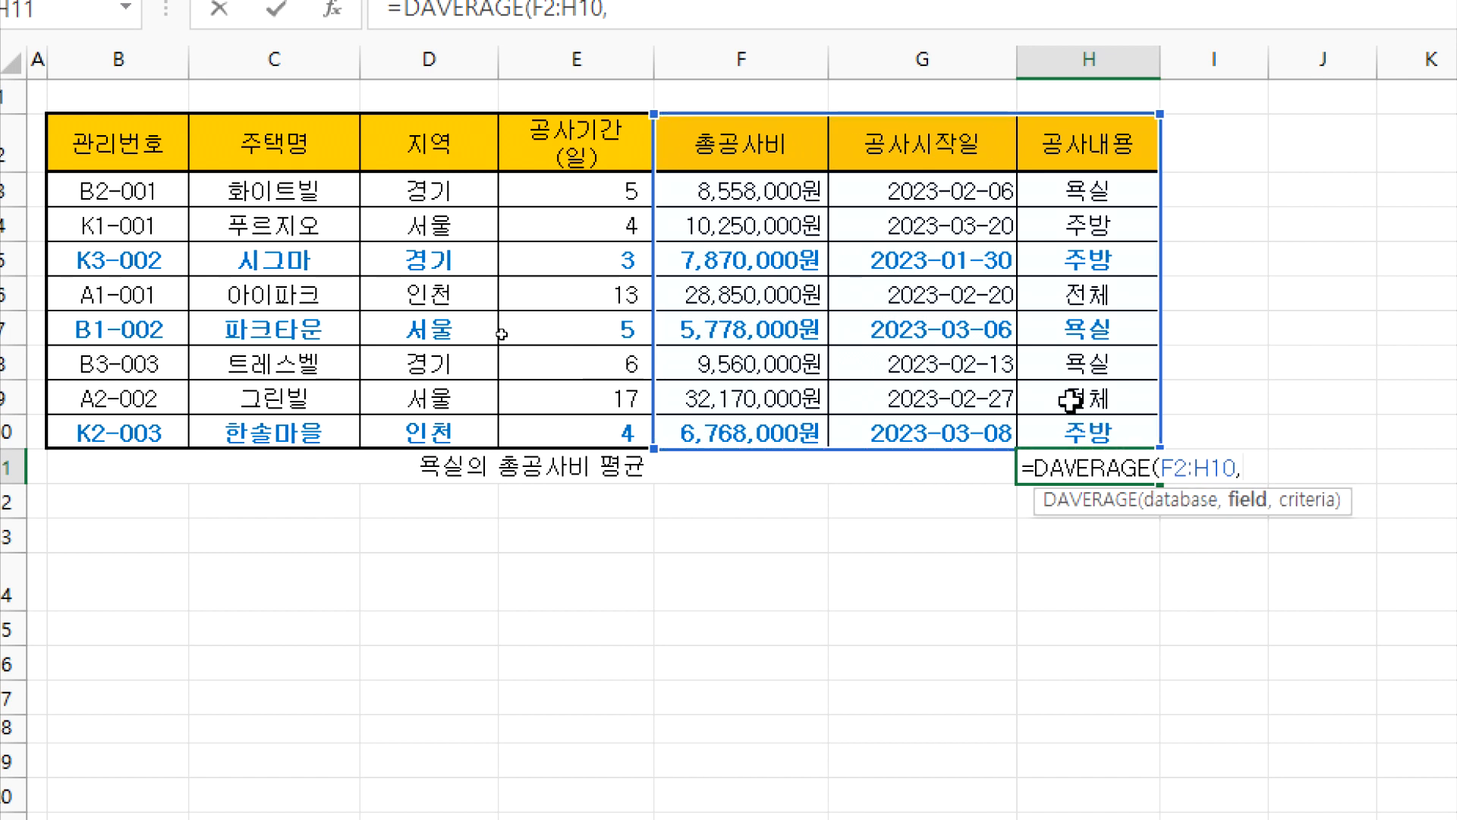
pyautogui.click(757, 150)
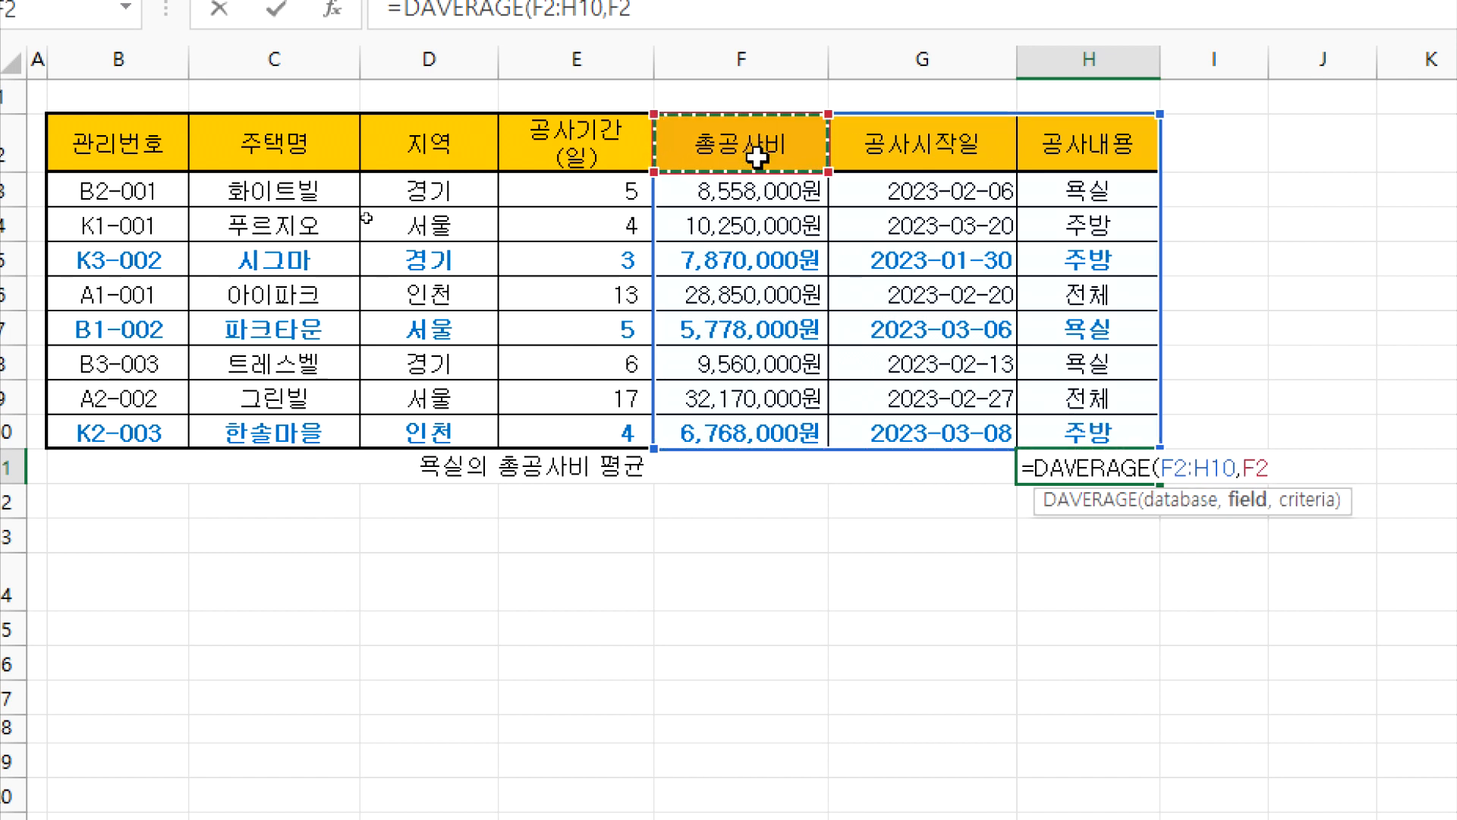
pyautogui.write(',')
pyautogui.moveTo(1085, 143); pyautogui.dragTo(1083, 183)
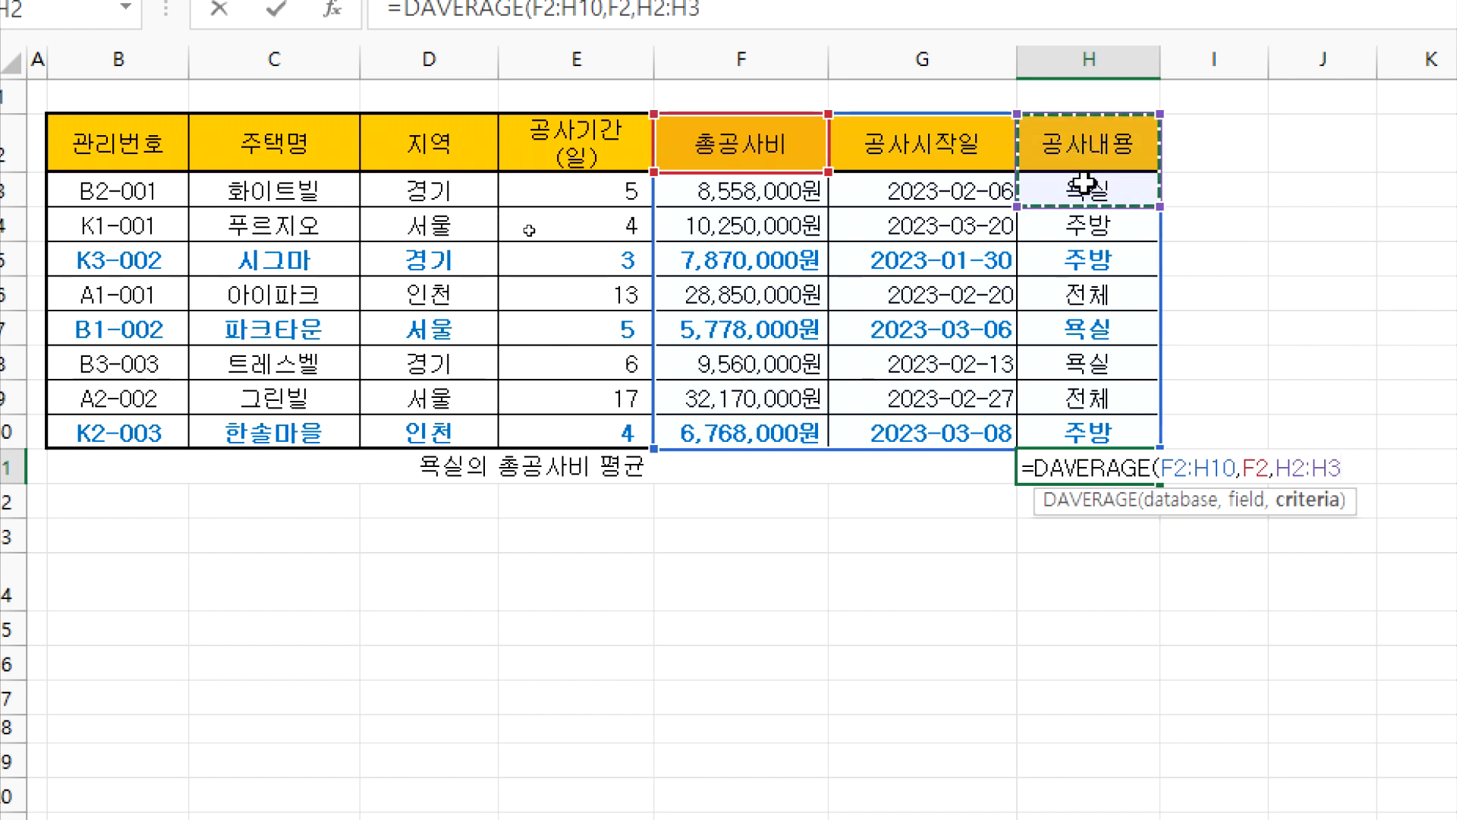
pyautogui.press('Return')
# Check the 테두리, 가운데 맞춤 requirement in the Notepad notes and return to the Excel sheet.
pyautogui.click(1081, 475)
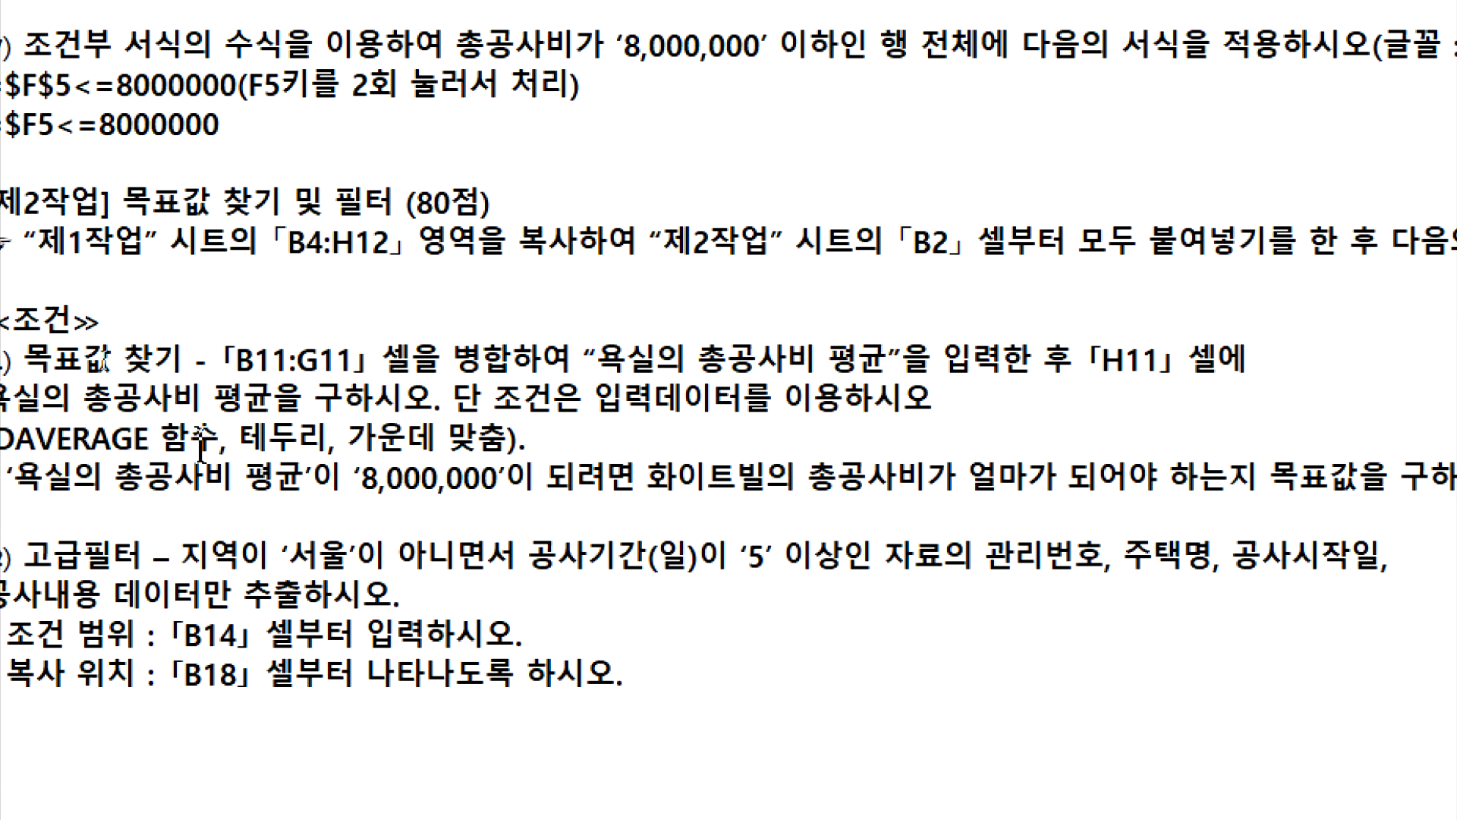
pyautogui.moveTo(238, 439); pyautogui.dragTo(507, 439)
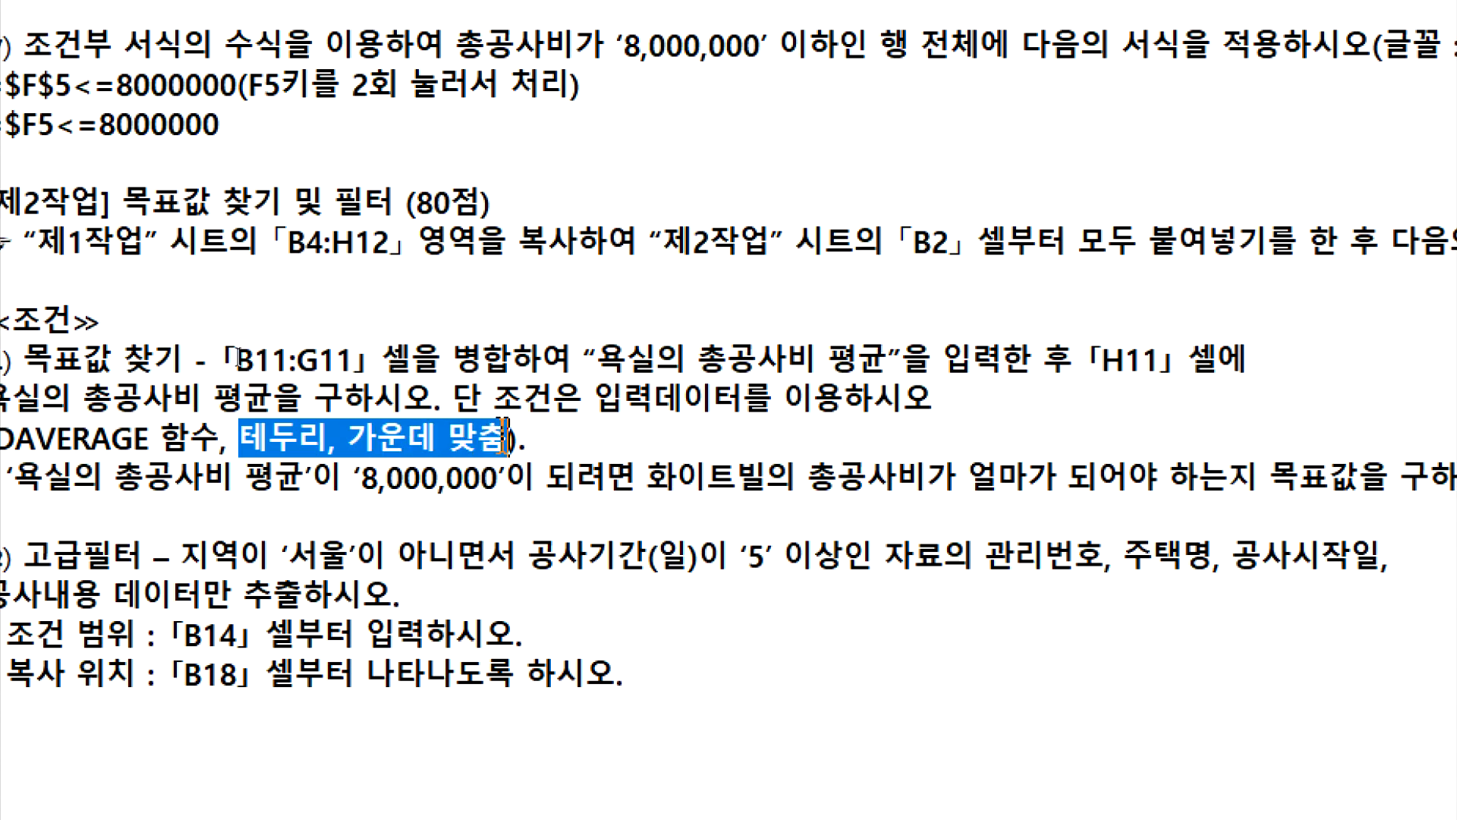
pyautogui.hotkey('alt', 'Tab')
pyautogui.click(118, 570)
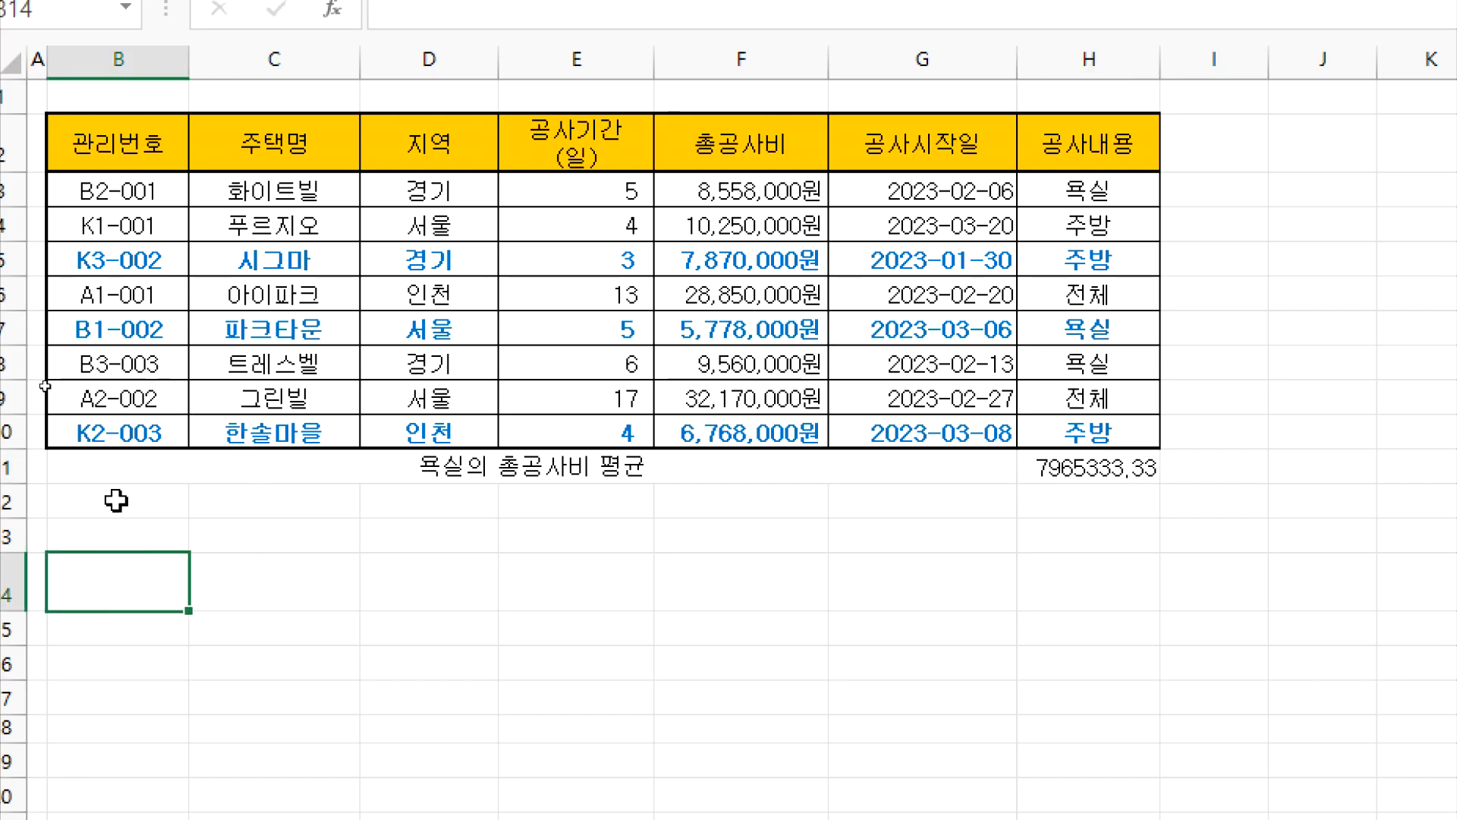
# Apply a thick outside border to B11:H11, and another around the merged cell B11:G11.
pyautogui.moveTo(122, 474); pyautogui.dragTo(1081, 470)
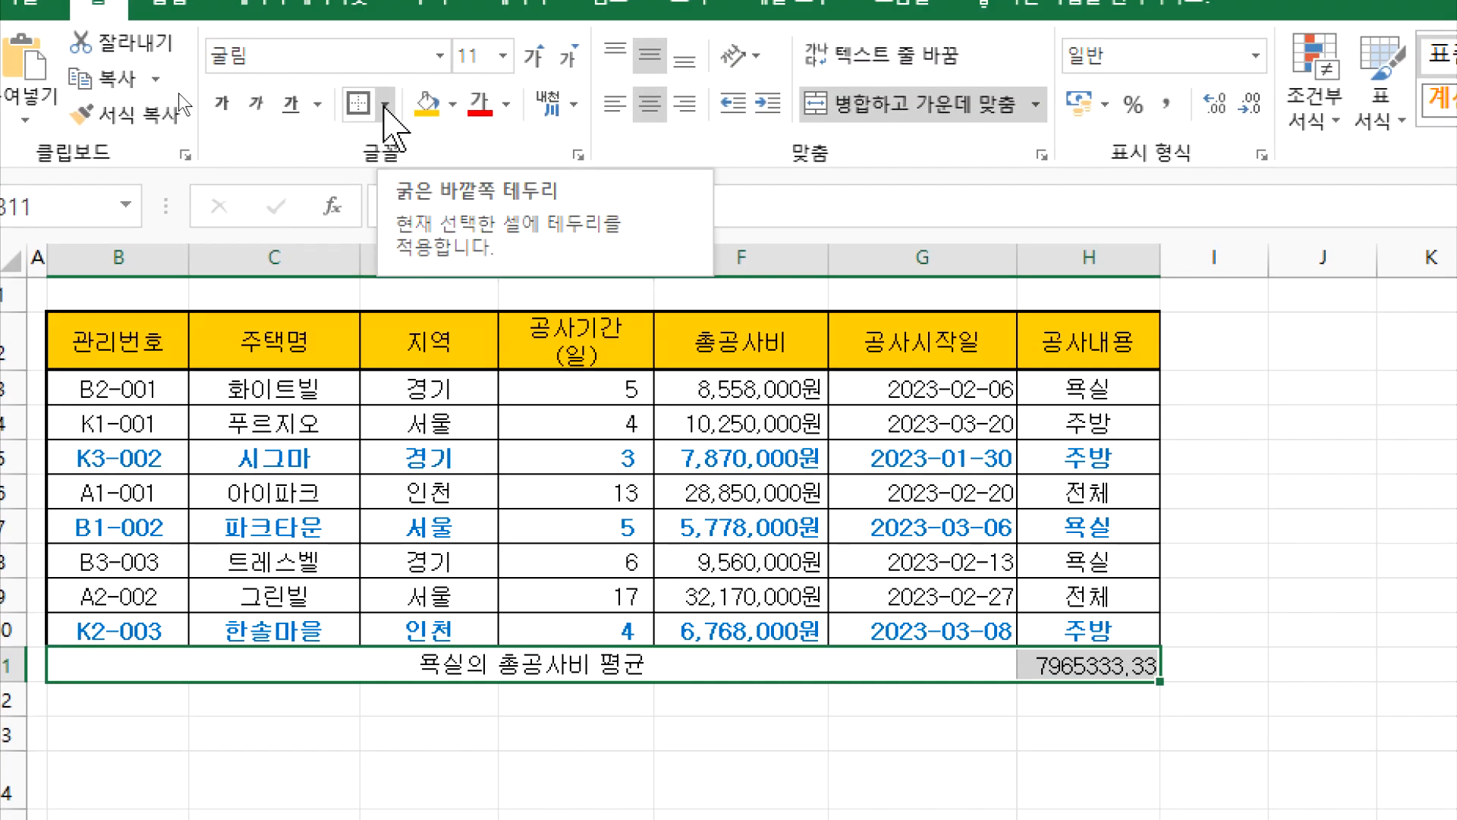
pyautogui.click(360, 105)
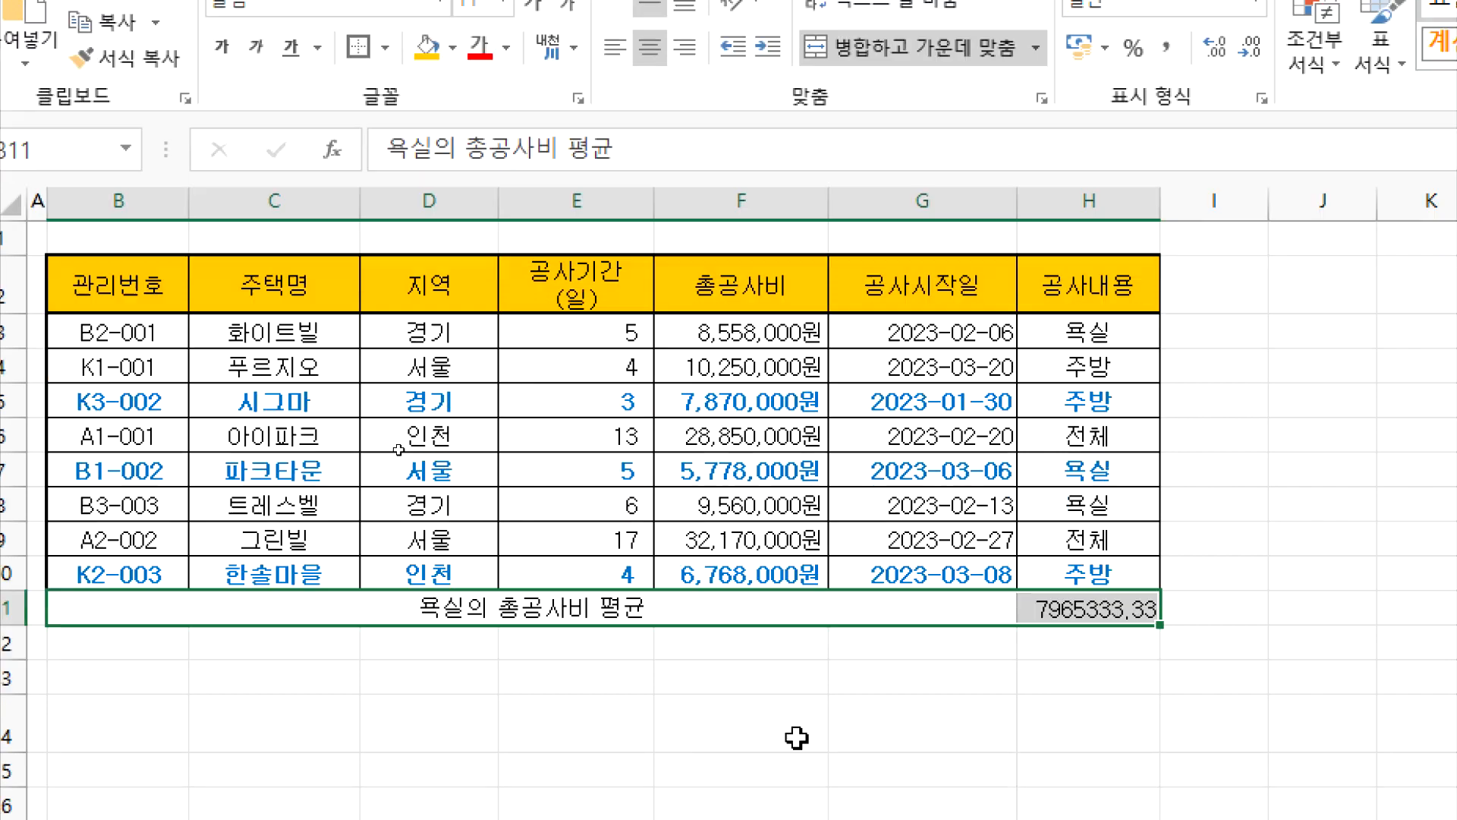
pyautogui.click(878, 762)
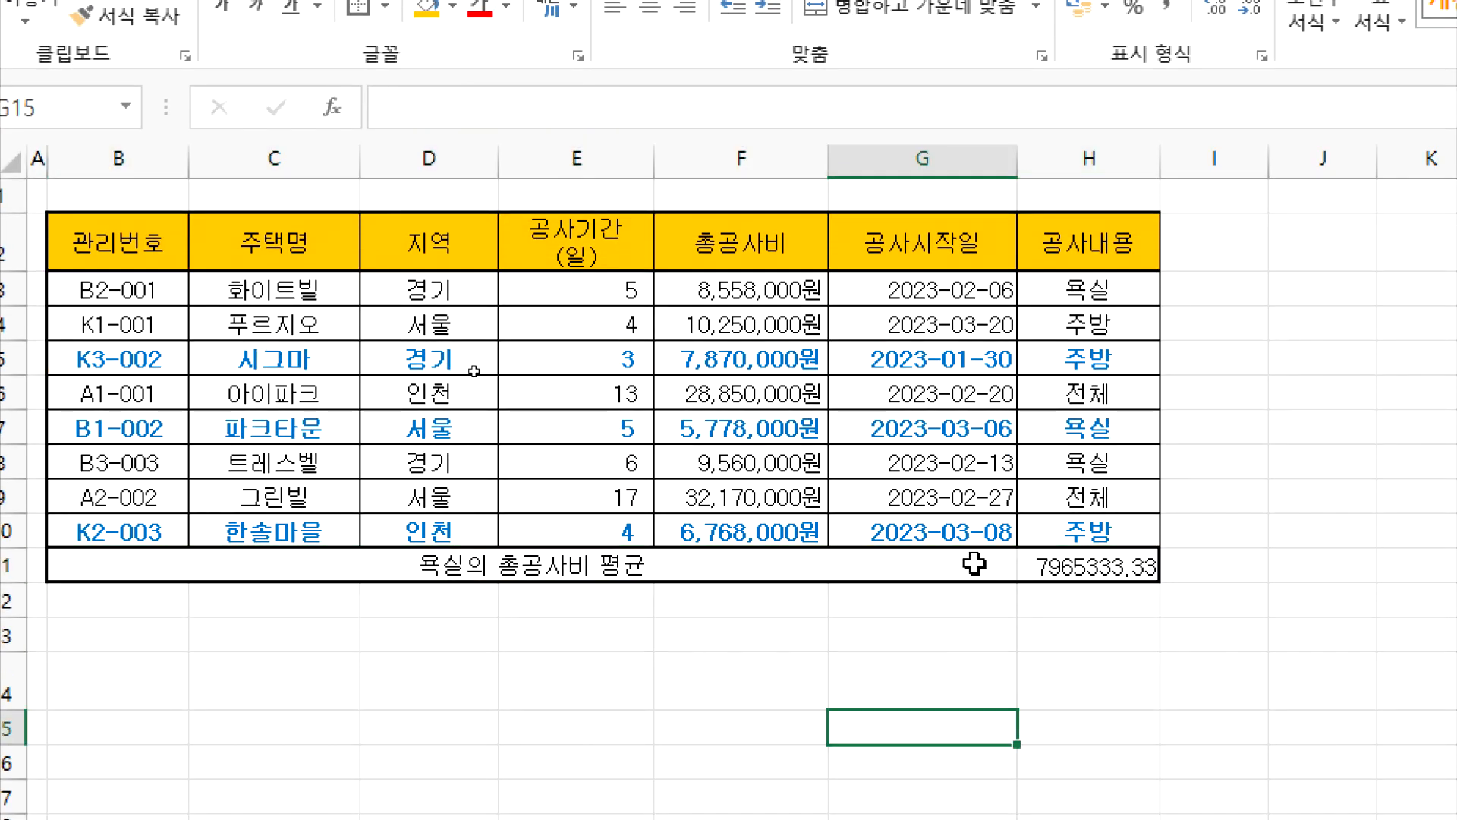
pyautogui.click(973, 564)
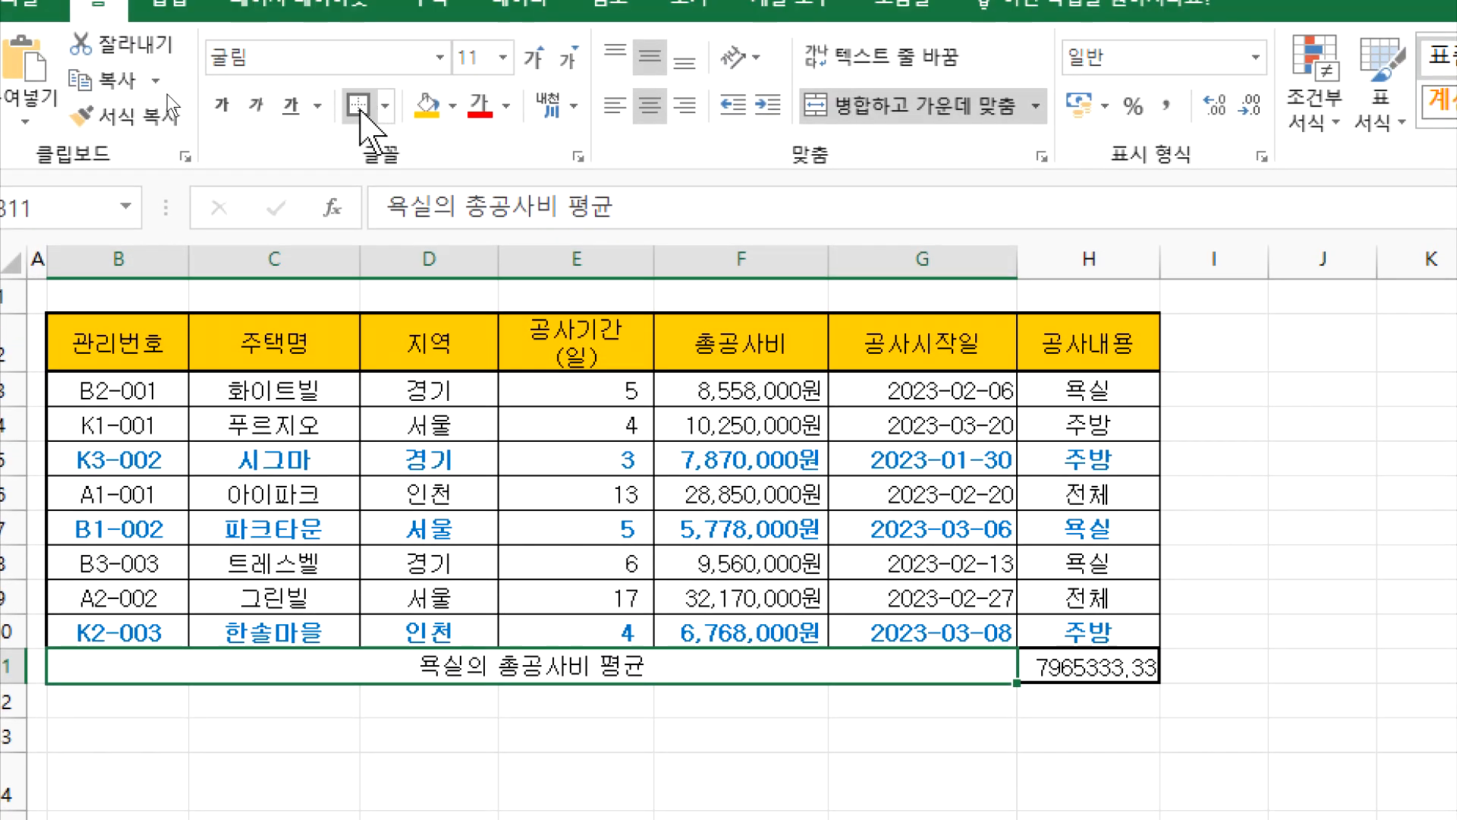
pyautogui.click(359, 106)
pyautogui.click(739, 740)
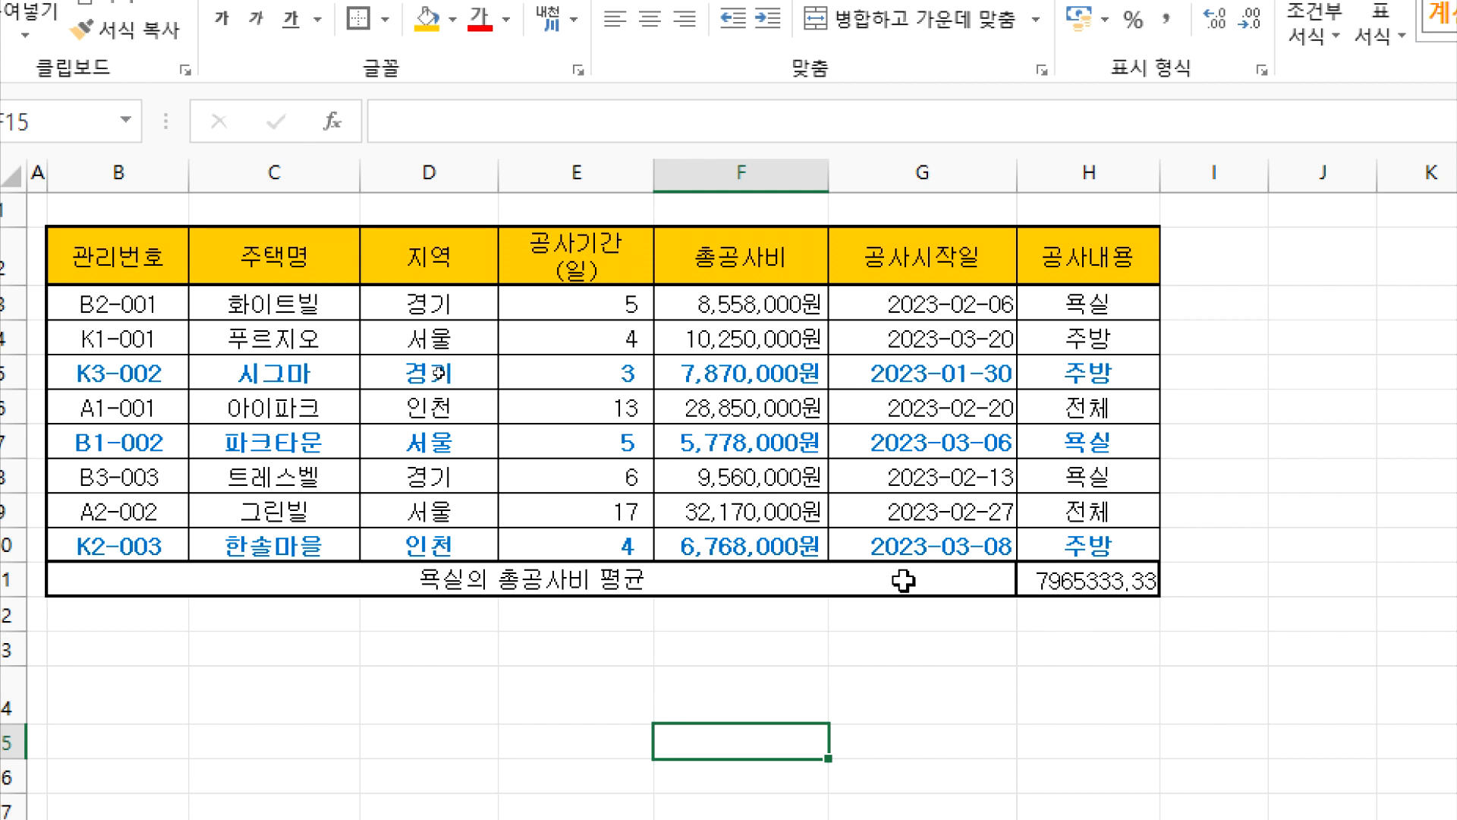
# Apply 모든 테두리 (All Borders) to the average row B11:H11.
pyautogui.moveTo(903, 580); pyautogui.dragTo(1085, 581)
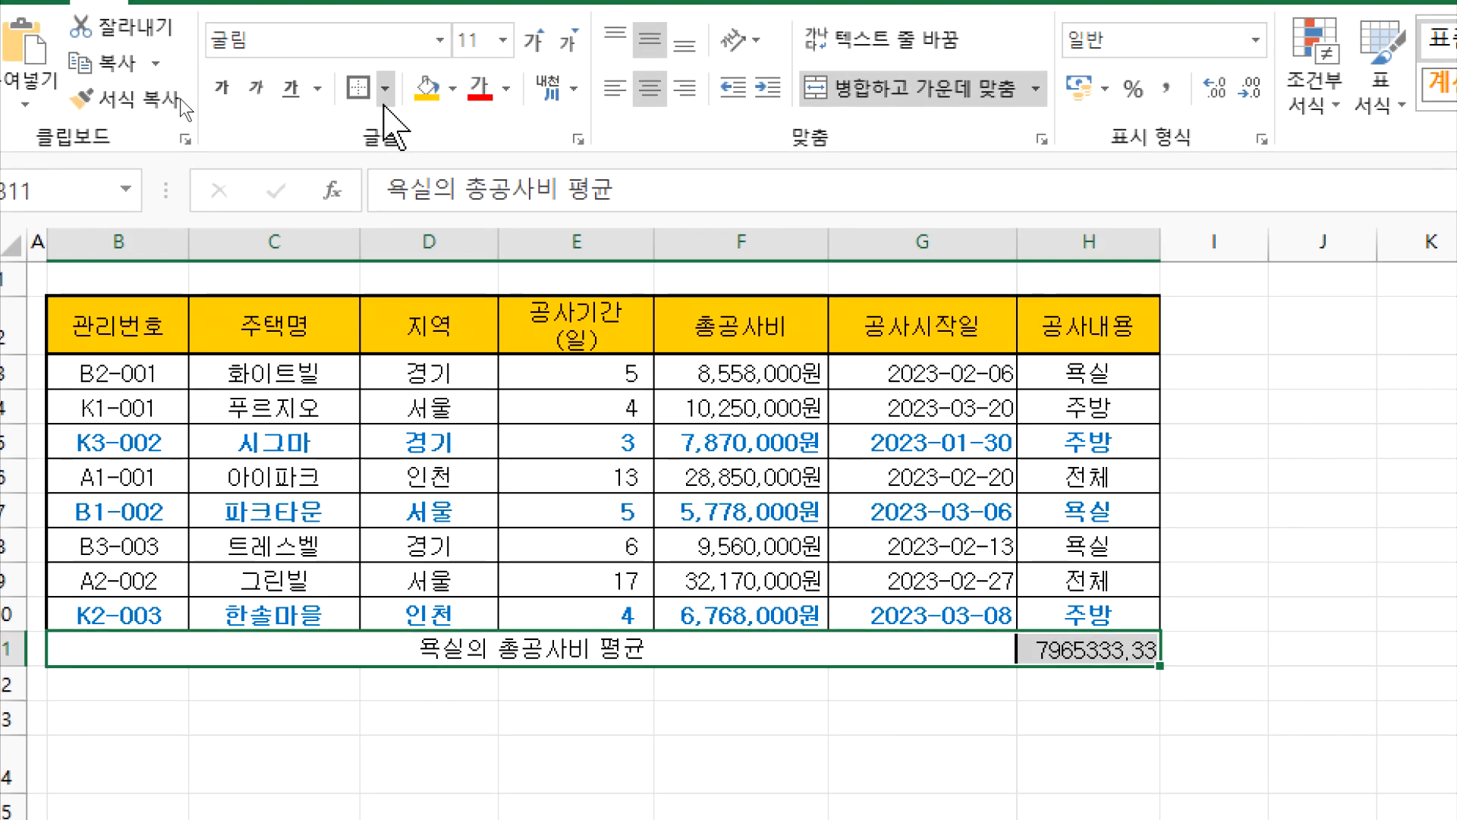
pyautogui.click(385, 99)
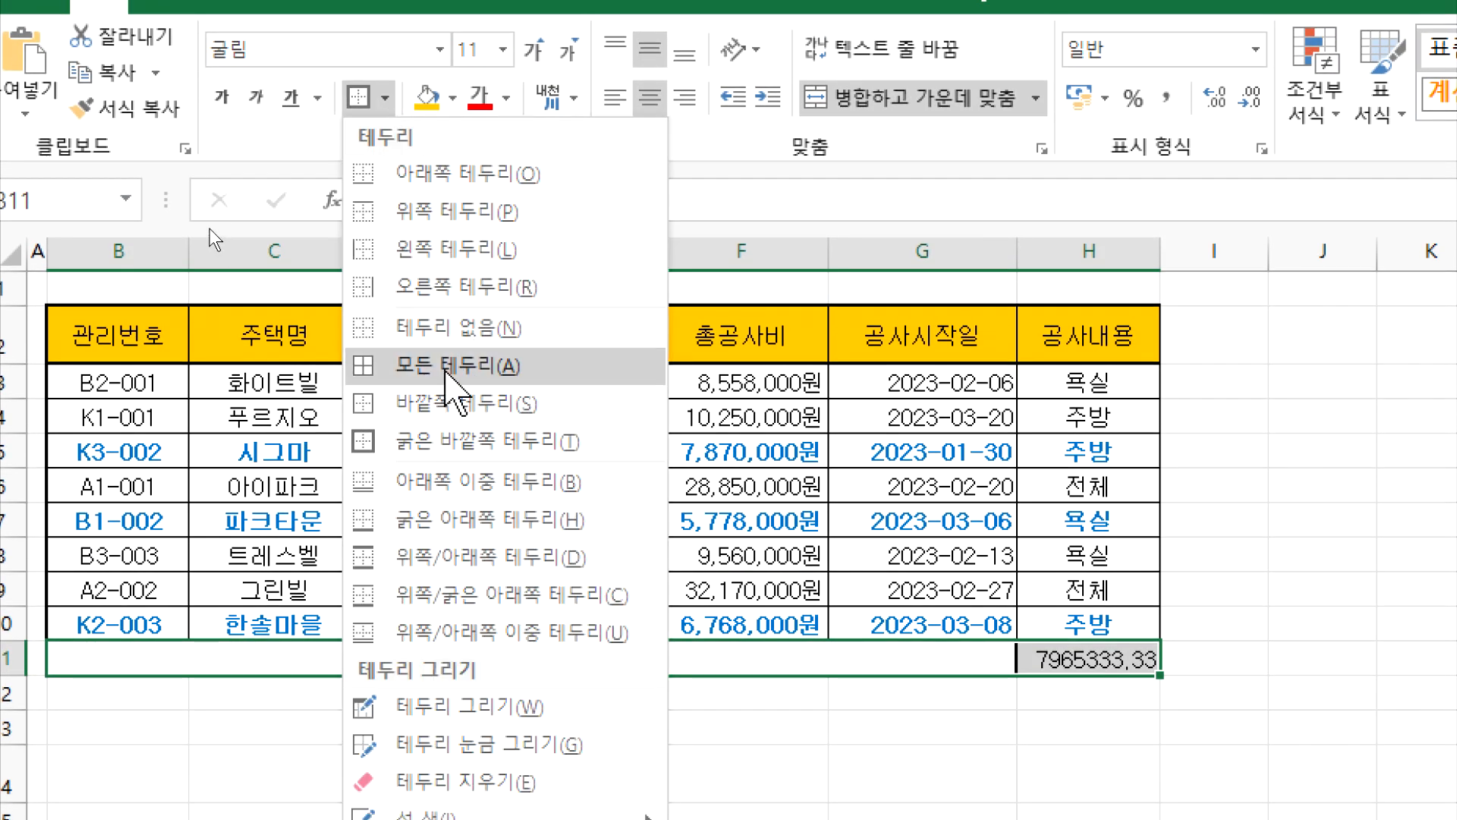
pyautogui.click(446, 367)
pyautogui.click(847, 796)
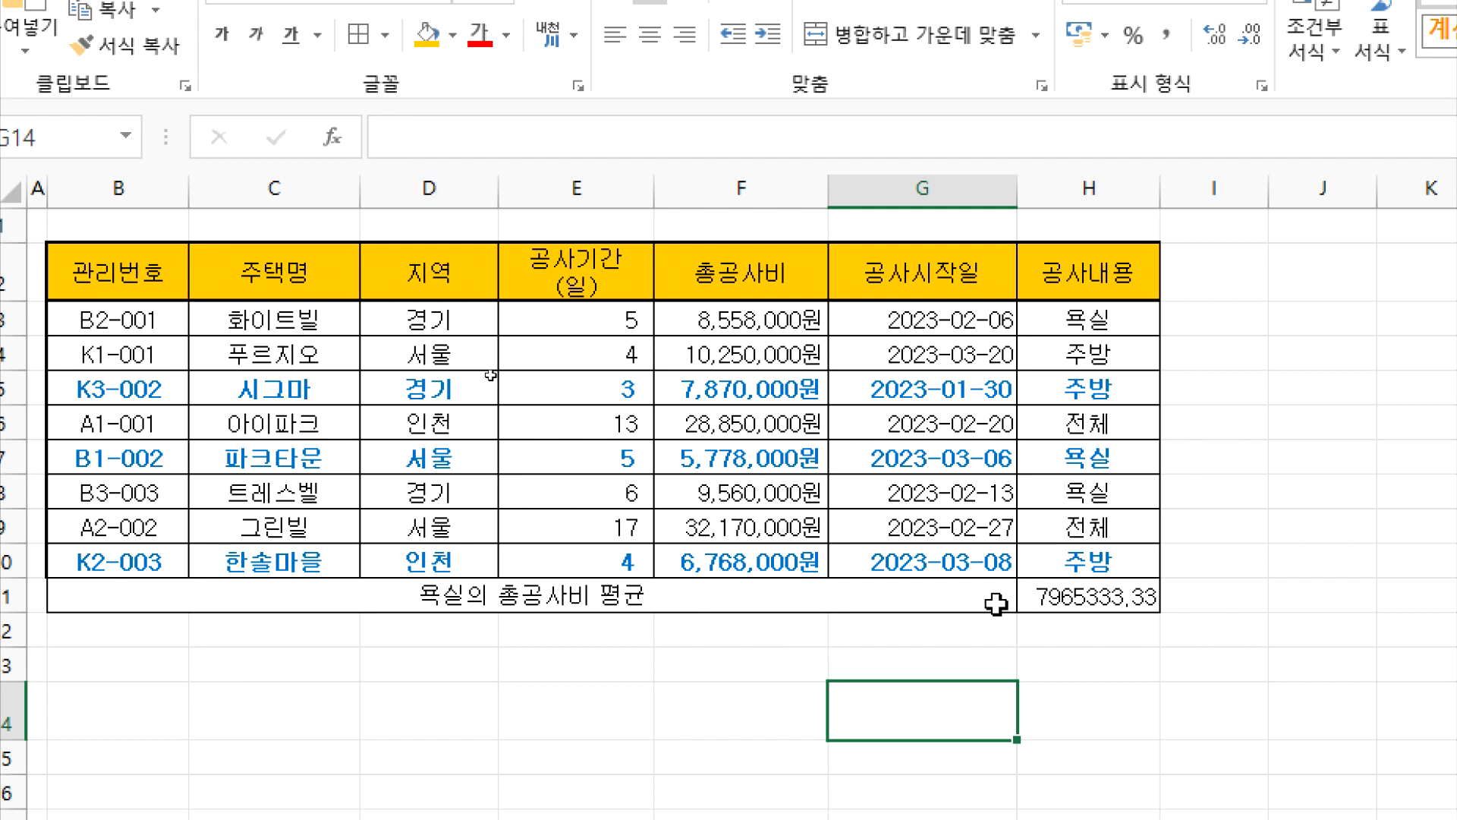
# Undo the borders applied to the bathroom average row B11:H11.
pyautogui.hotkey('ctrl', 'z')
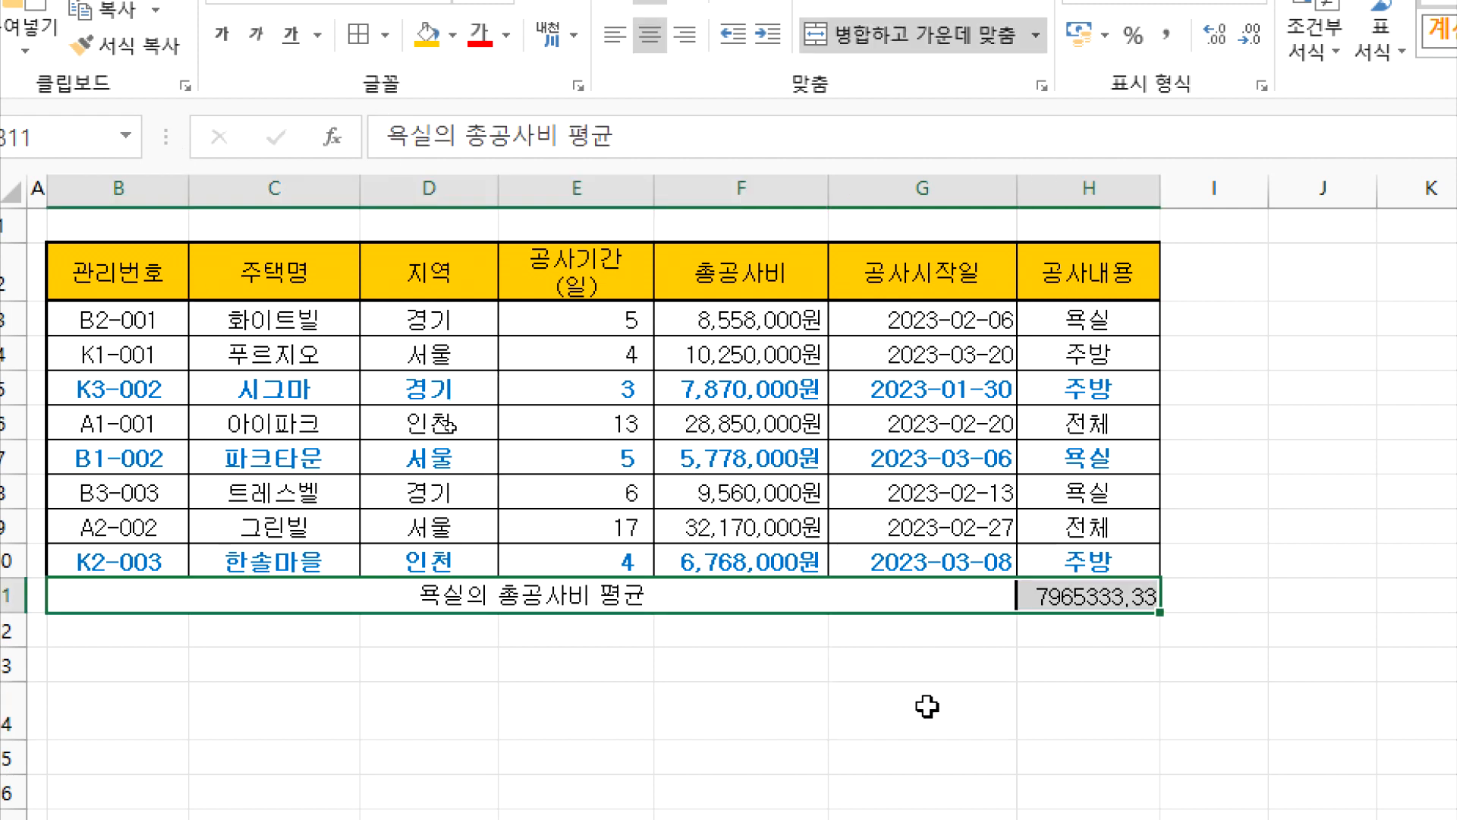
pyautogui.click(892, 731)
pyautogui.hotkey('ctrl', 'z')
pyautogui.click(890, 721)
pyautogui.hotkey('ctrl', 'z')
pyautogui.click(891, 718)
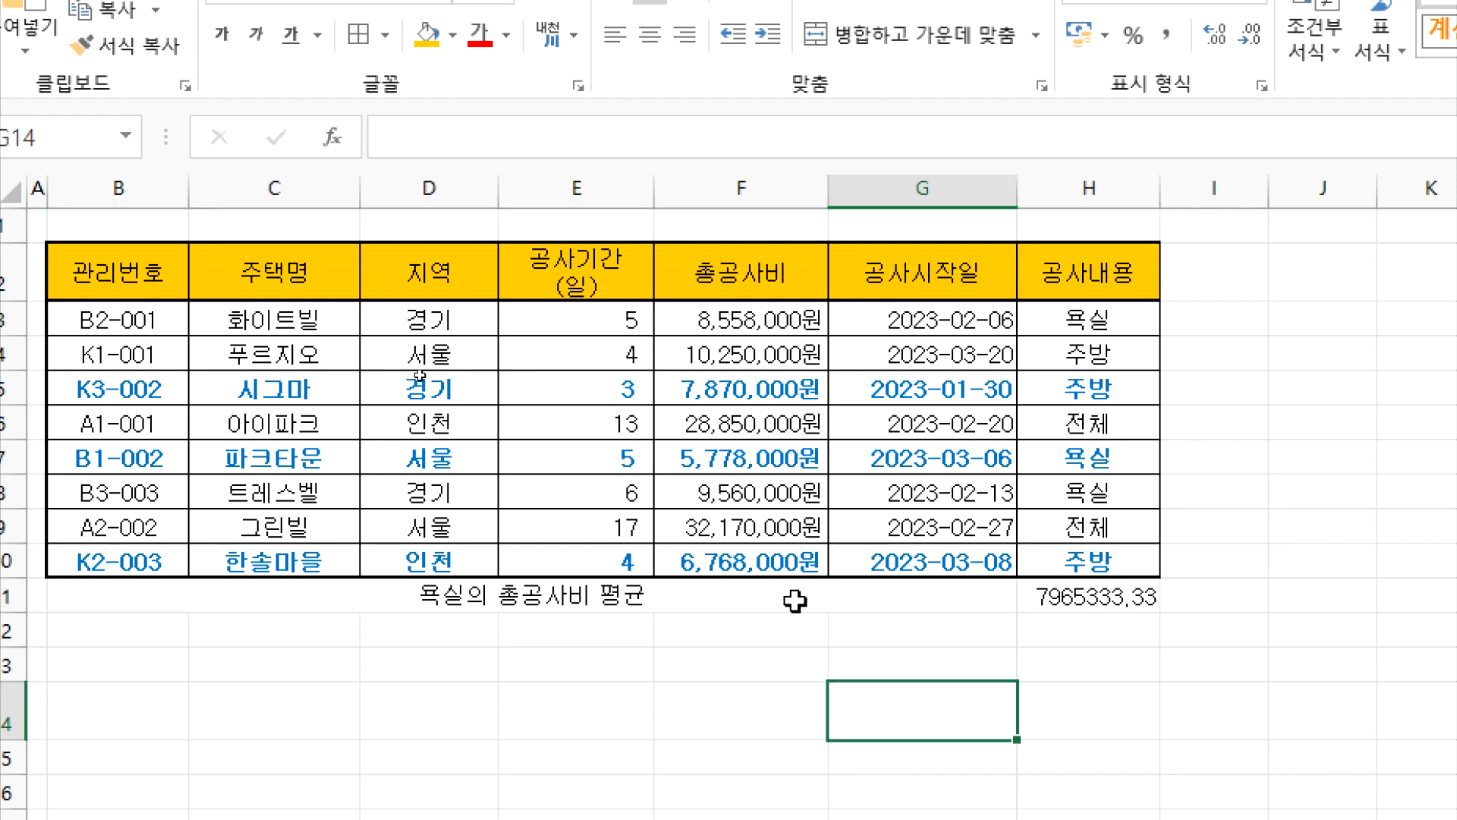
# Apply all borders to the bathroom average row B11:H11.
pyautogui.click(872, 597)
pyautogui.moveTo(872, 597); pyautogui.dragTo(1051, 596)
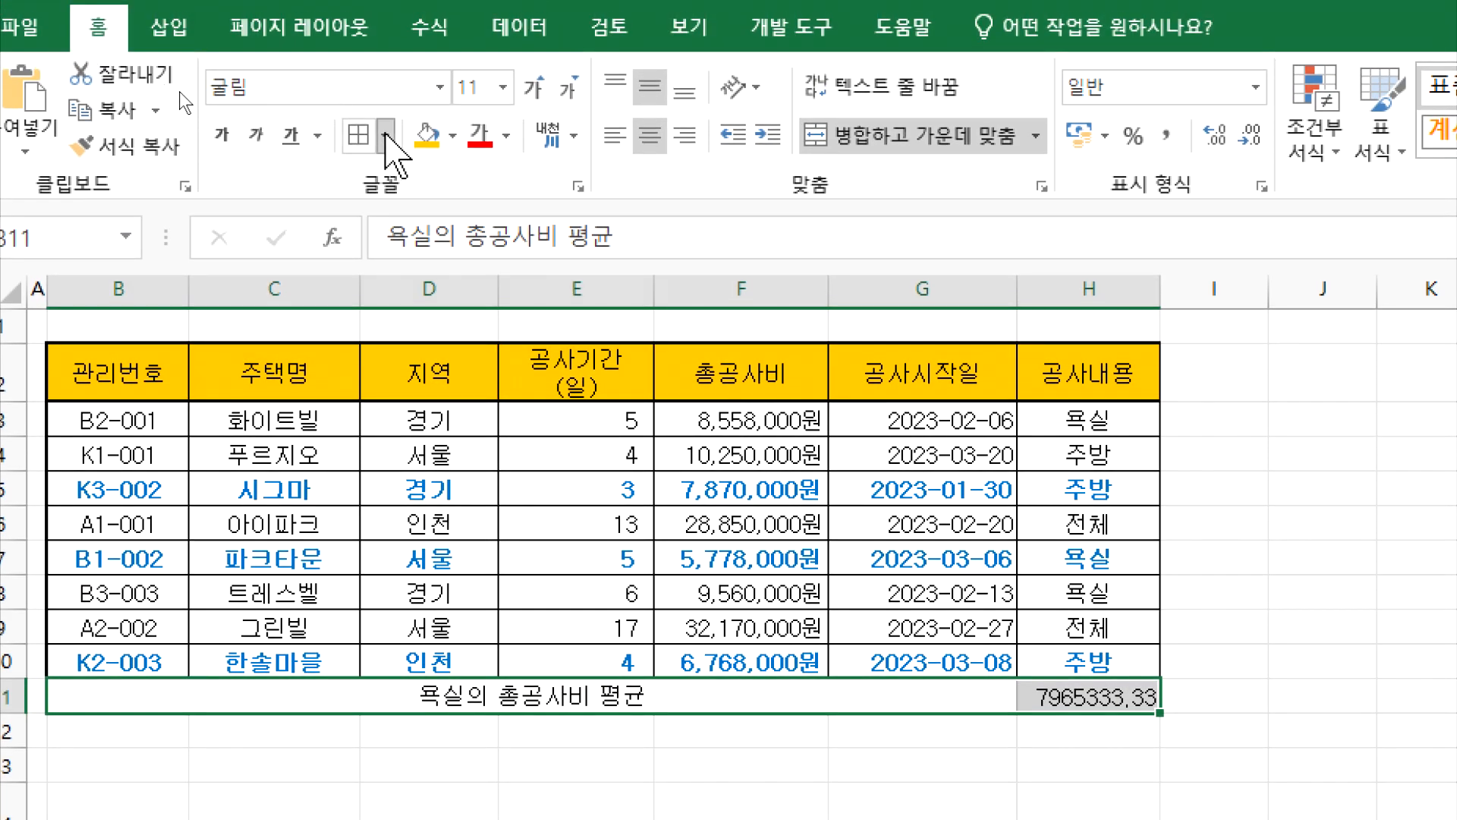
pyautogui.click(385, 135)
pyautogui.click(403, 414)
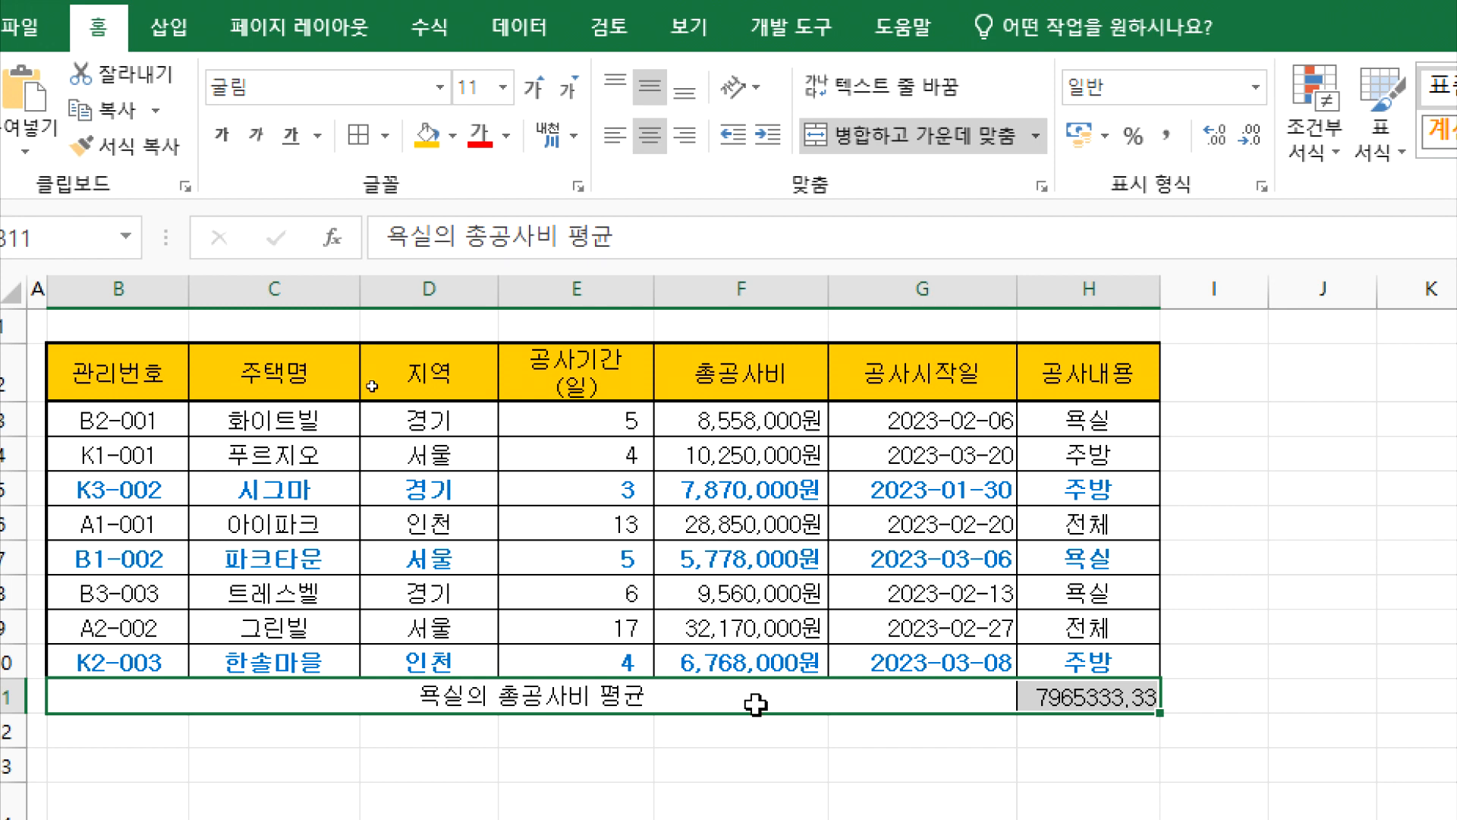
pyautogui.click(790, 771)
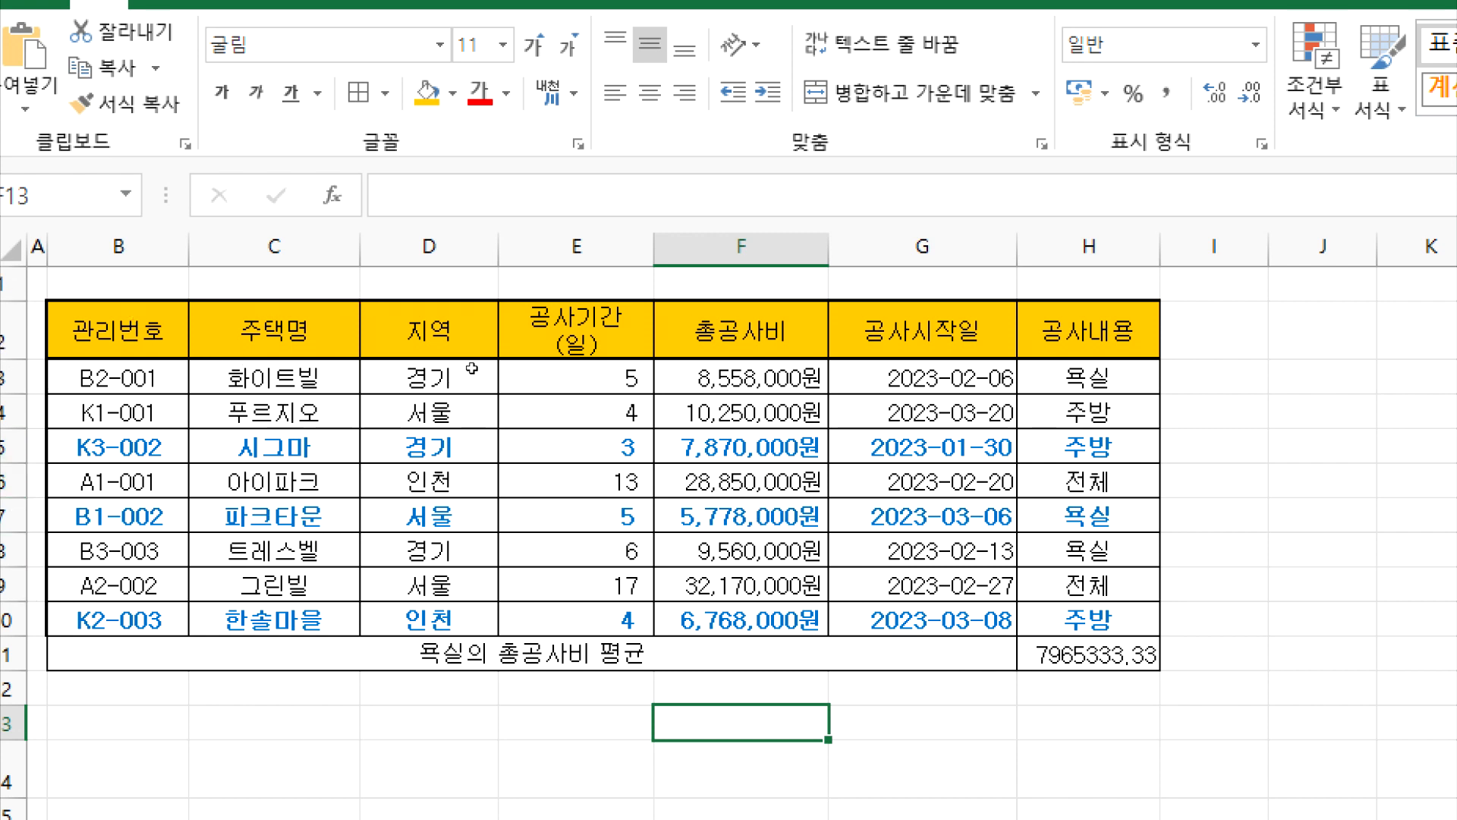
# Check the border and alignment requirement in the task document, and right-align the average in H11.
pyautogui.hotkey('alt', 'Tab')
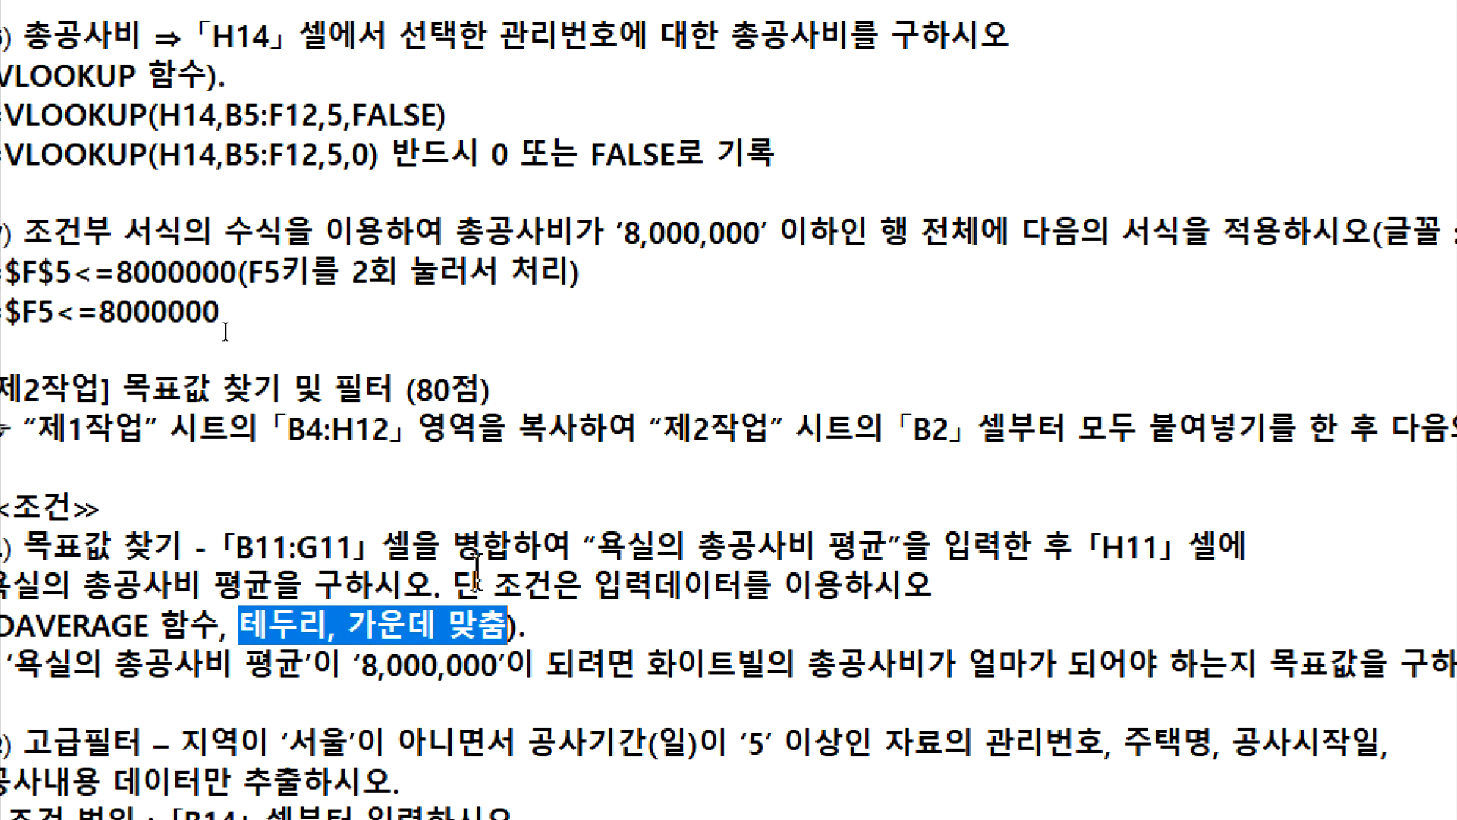
pyautogui.press('Left')
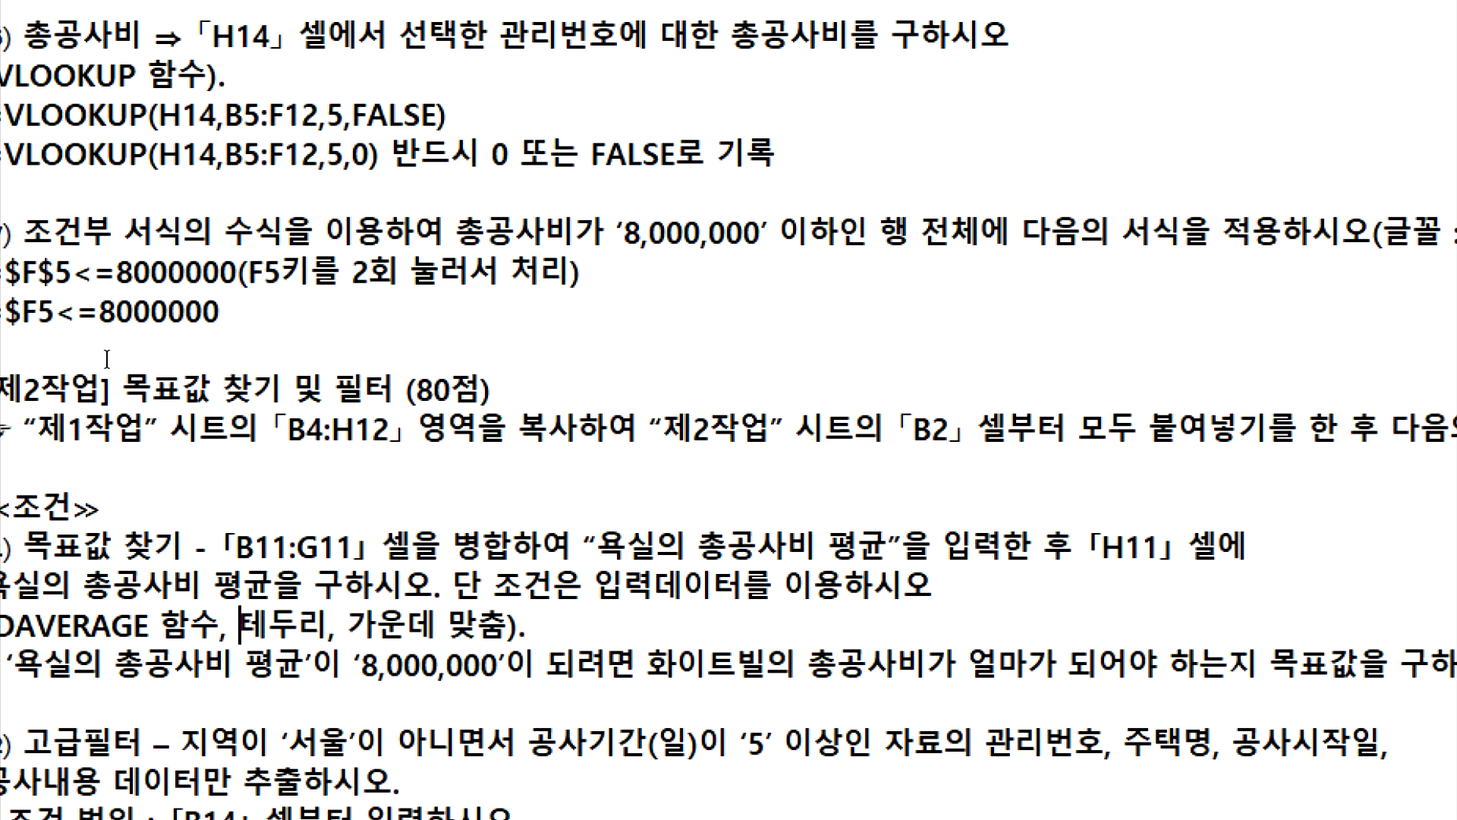
pyautogui.hotkey('alt', 'Tab')
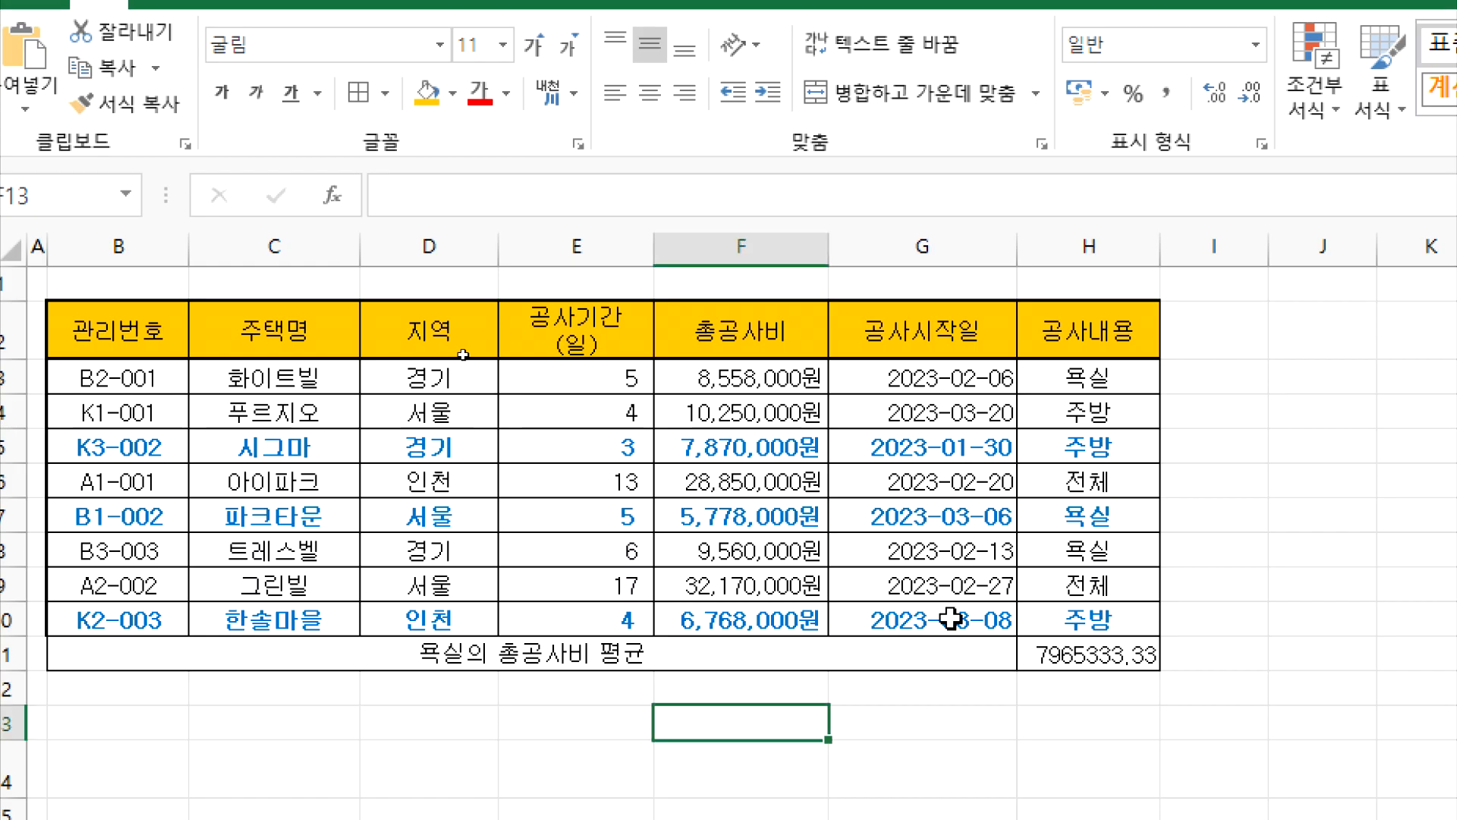
pyautogui.click(1082, 647)
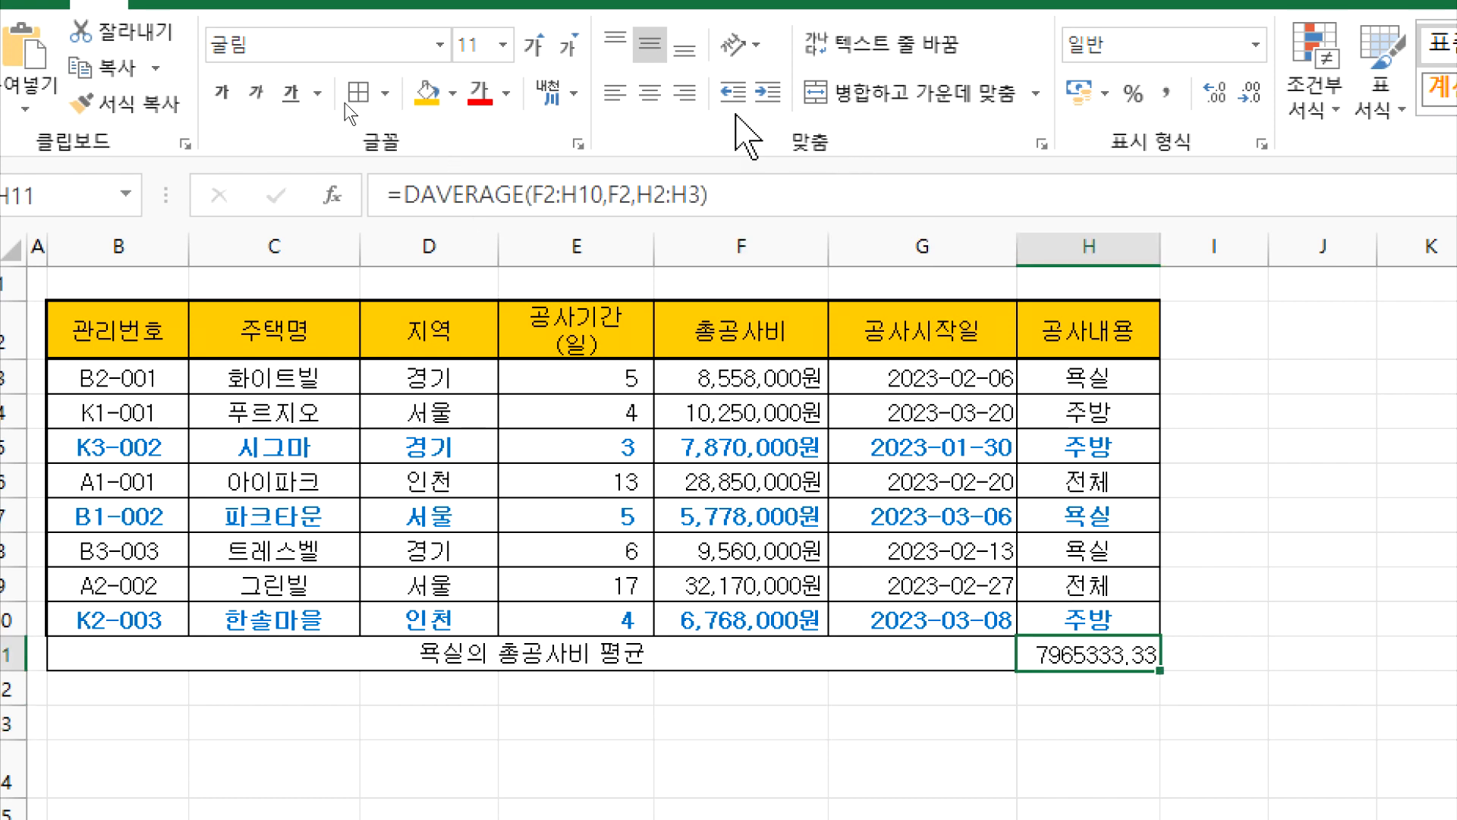
pyautogui.click(692, 104)
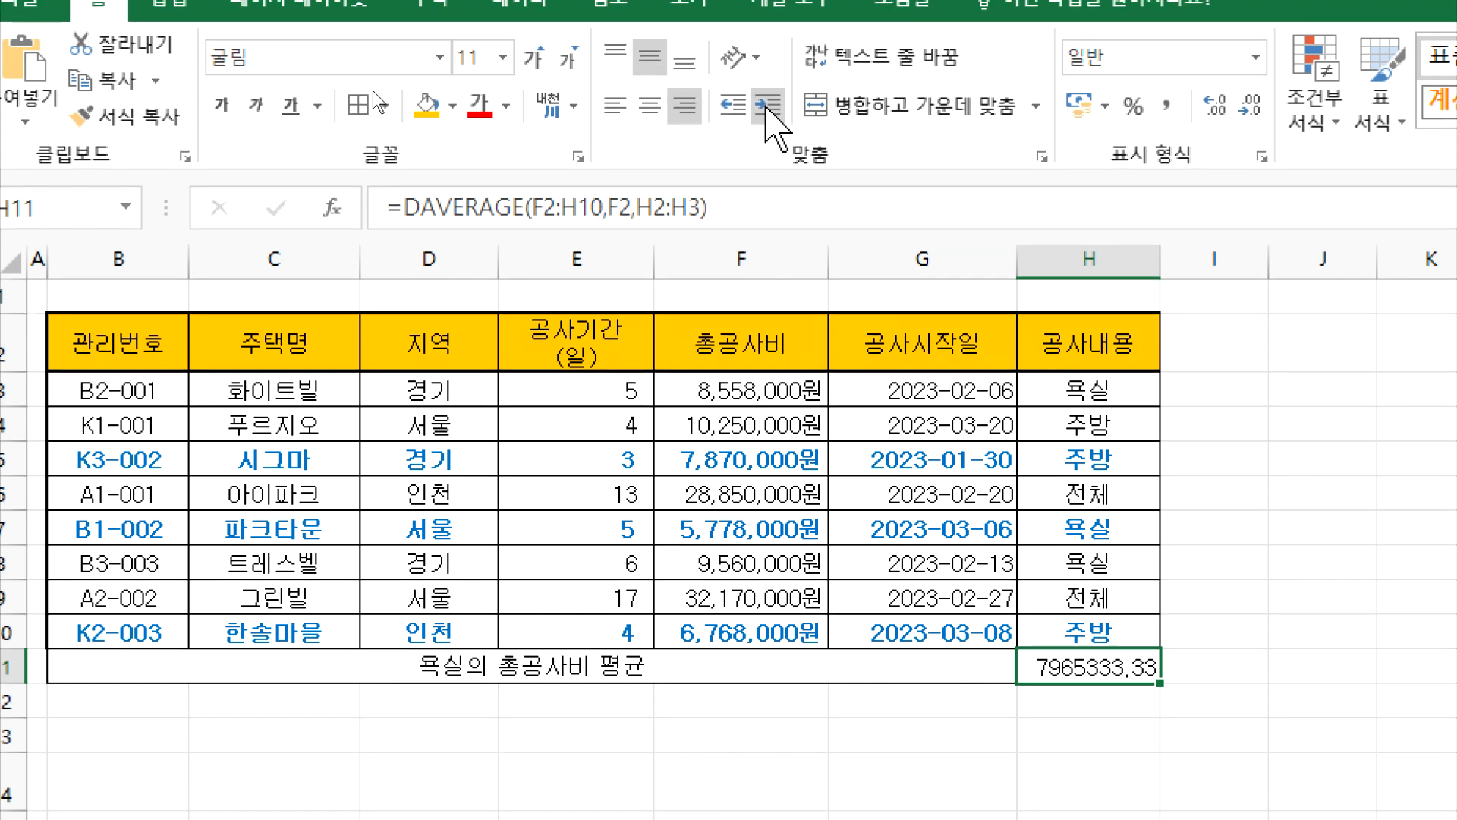
# Try the comma number style on the average in H11 and undo it.
pyautogui.click(1167, 111)
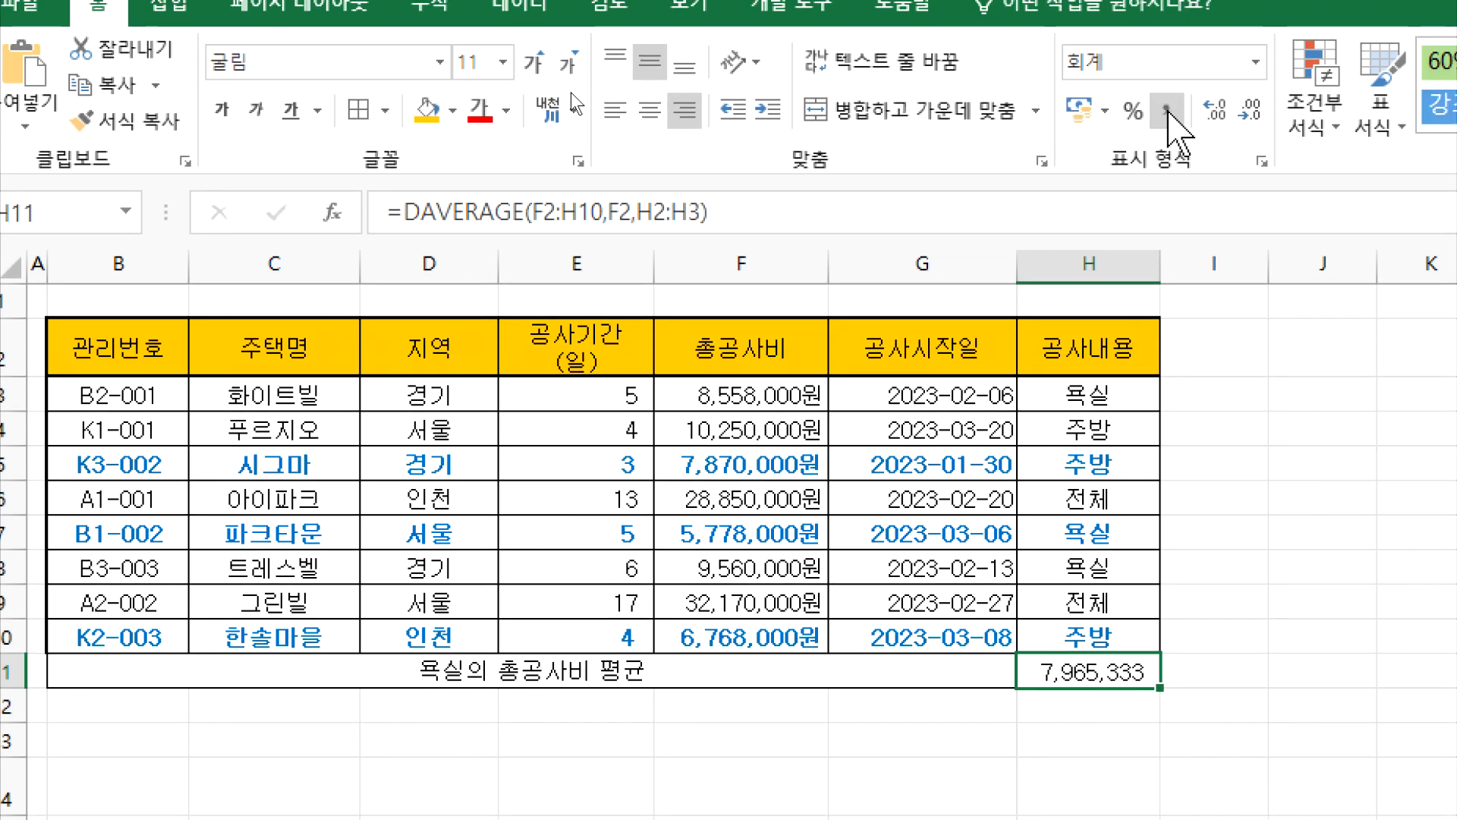
pyautogui.hotkey('ctrl', 'z')
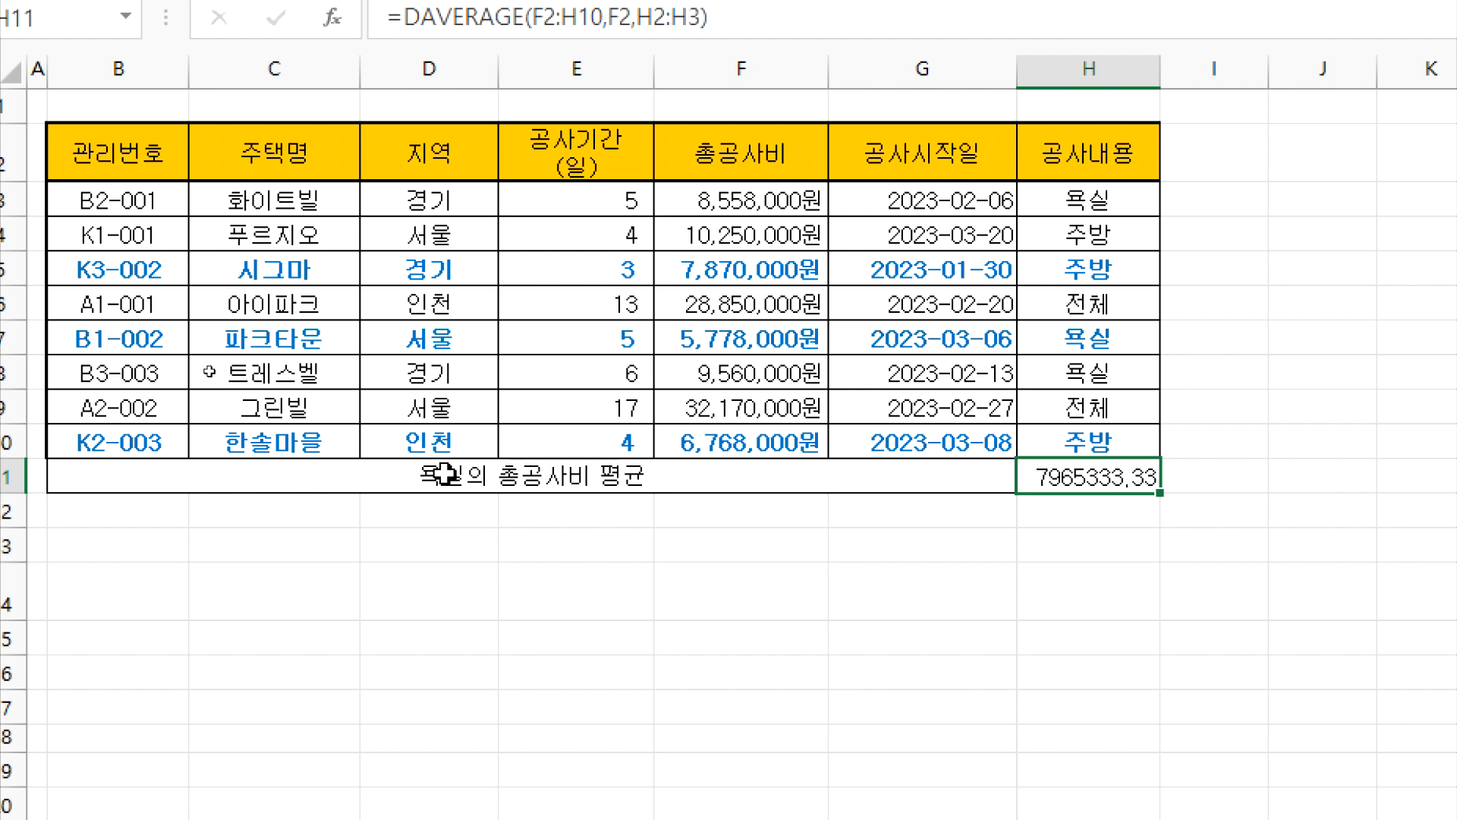
pyautogui.click(446, 474)
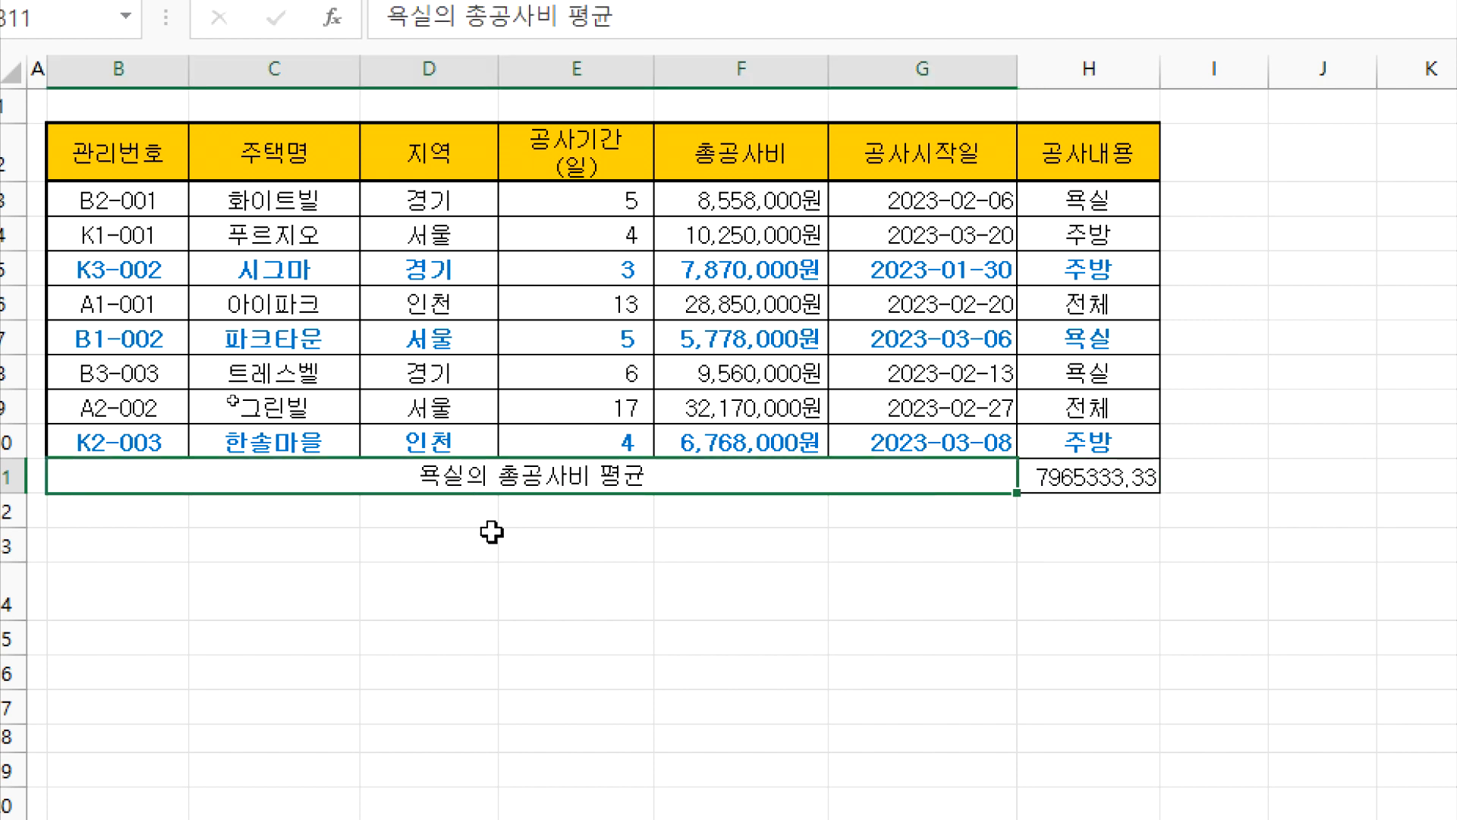
# Switch to the task document and insert blank lines below the goal-seek instruction for the bathroom average.
pyautogui.hotkey('alt', 'Tab')
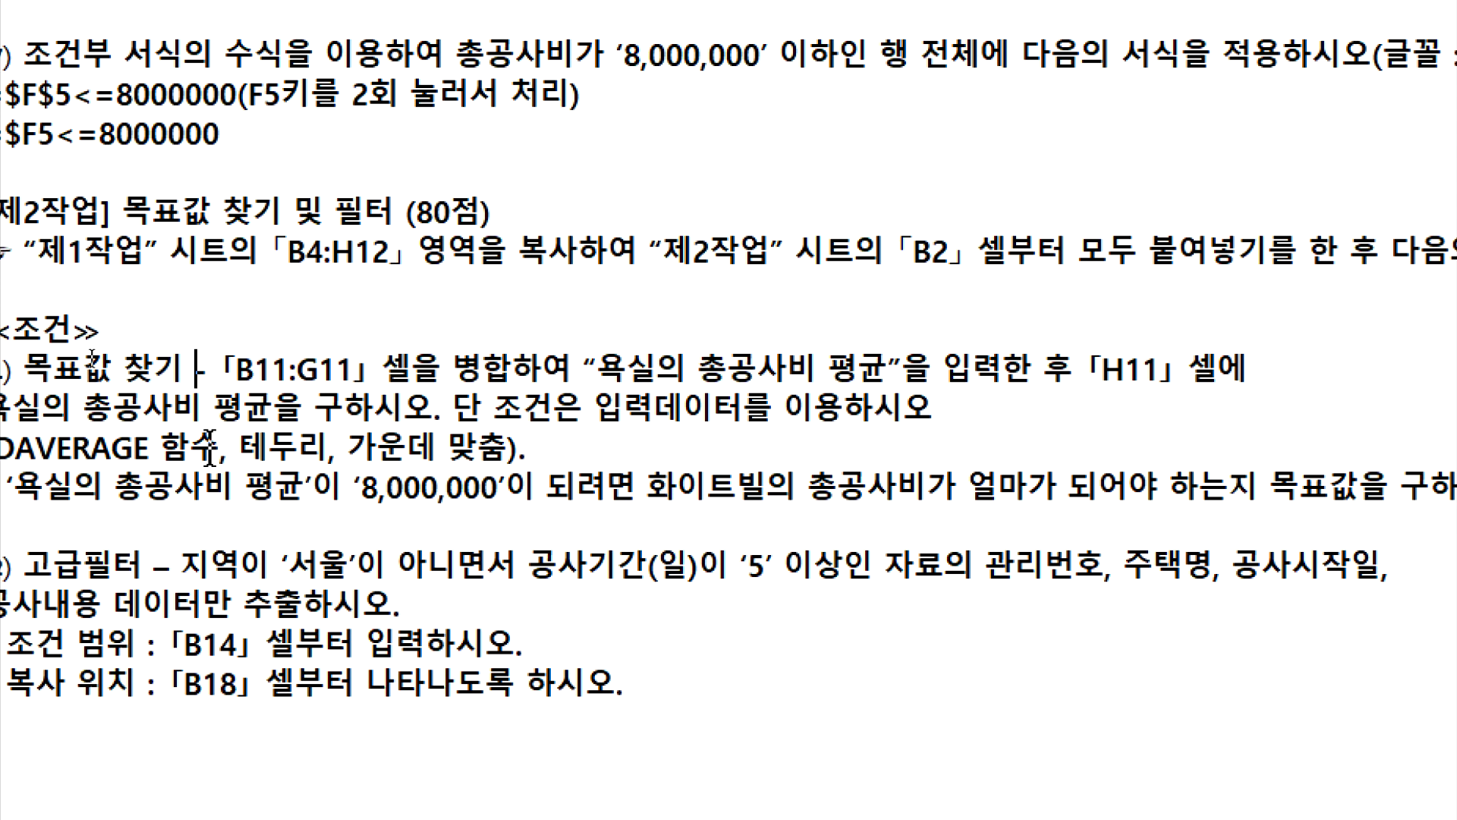
pyautogui.click(353, 539)
pyautogui.press('Return')
pyautogui.press('Return')
pyautogui.press('Return')
pyautogui.press('Return')
pyautogui.press('Return')
pyautogui.scroll(-2, 227, 539)
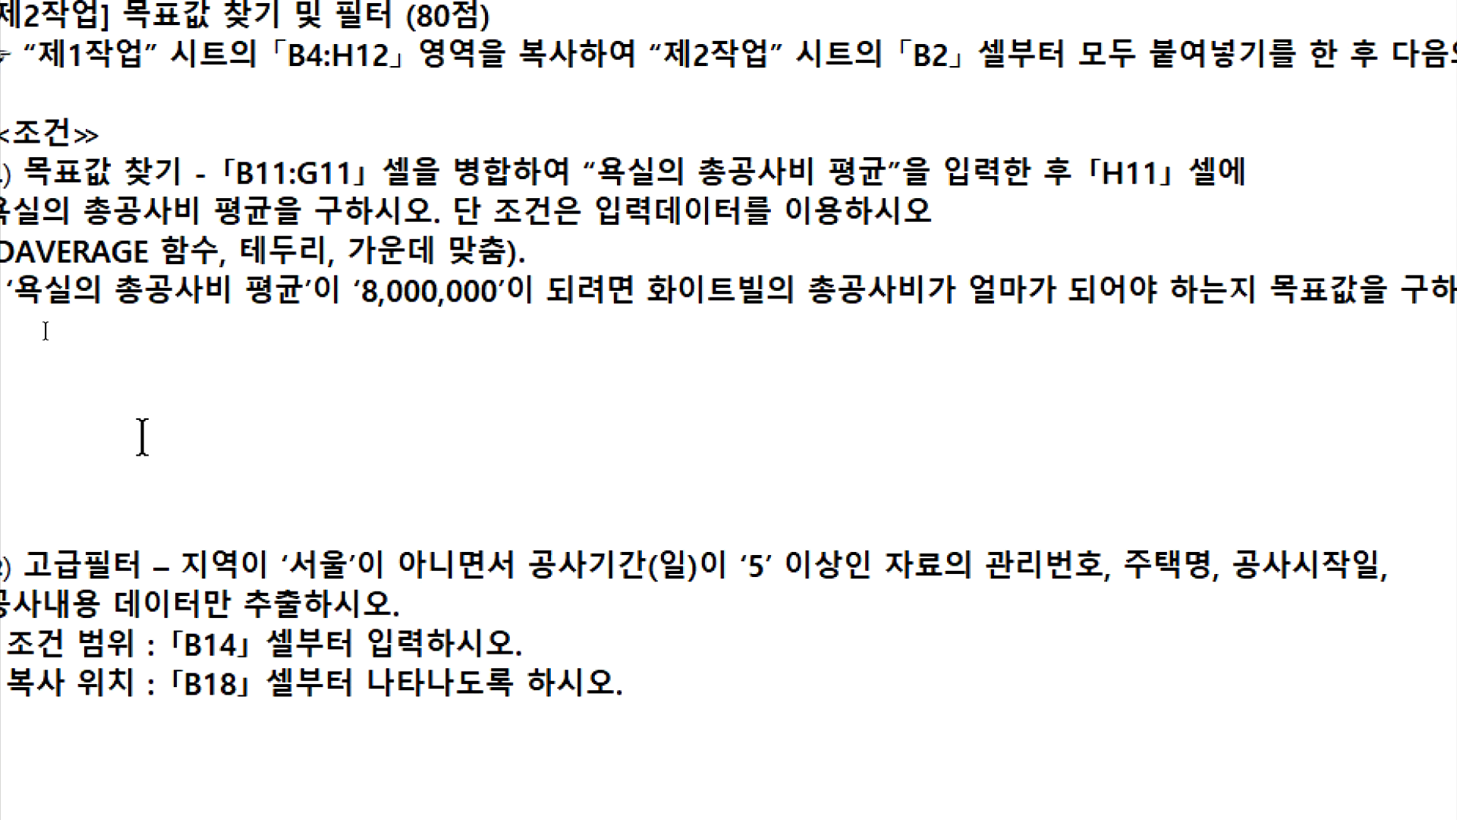
# Add the note "모든 계산은 입력이 있고, 나중에 결과가 발생" below the goal-seek instruction.
pyautogui.press('Return')
pyautogui.write('모든 ㄱ계산은 입력')
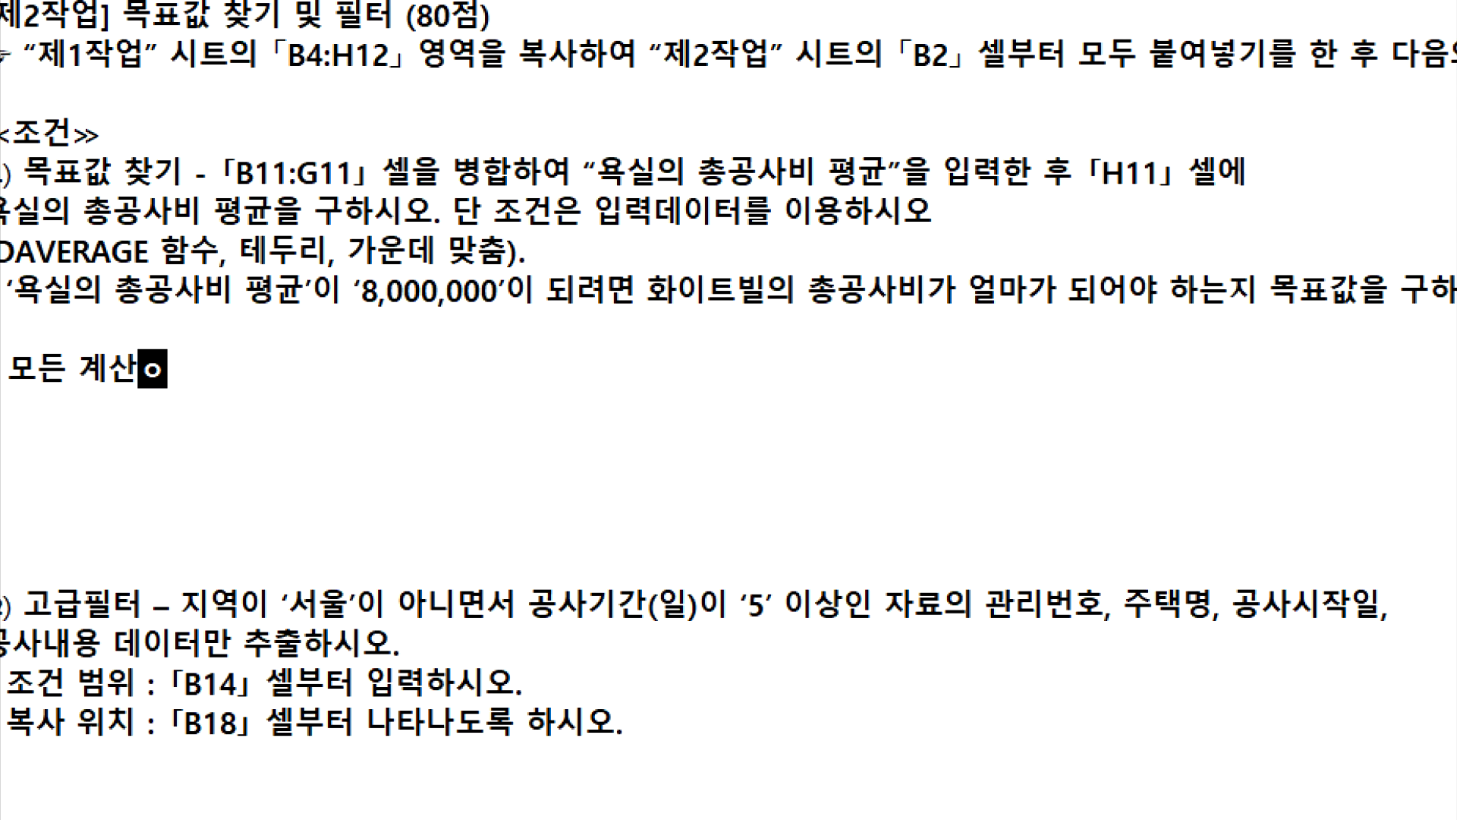
pyautogui.write('이 ')
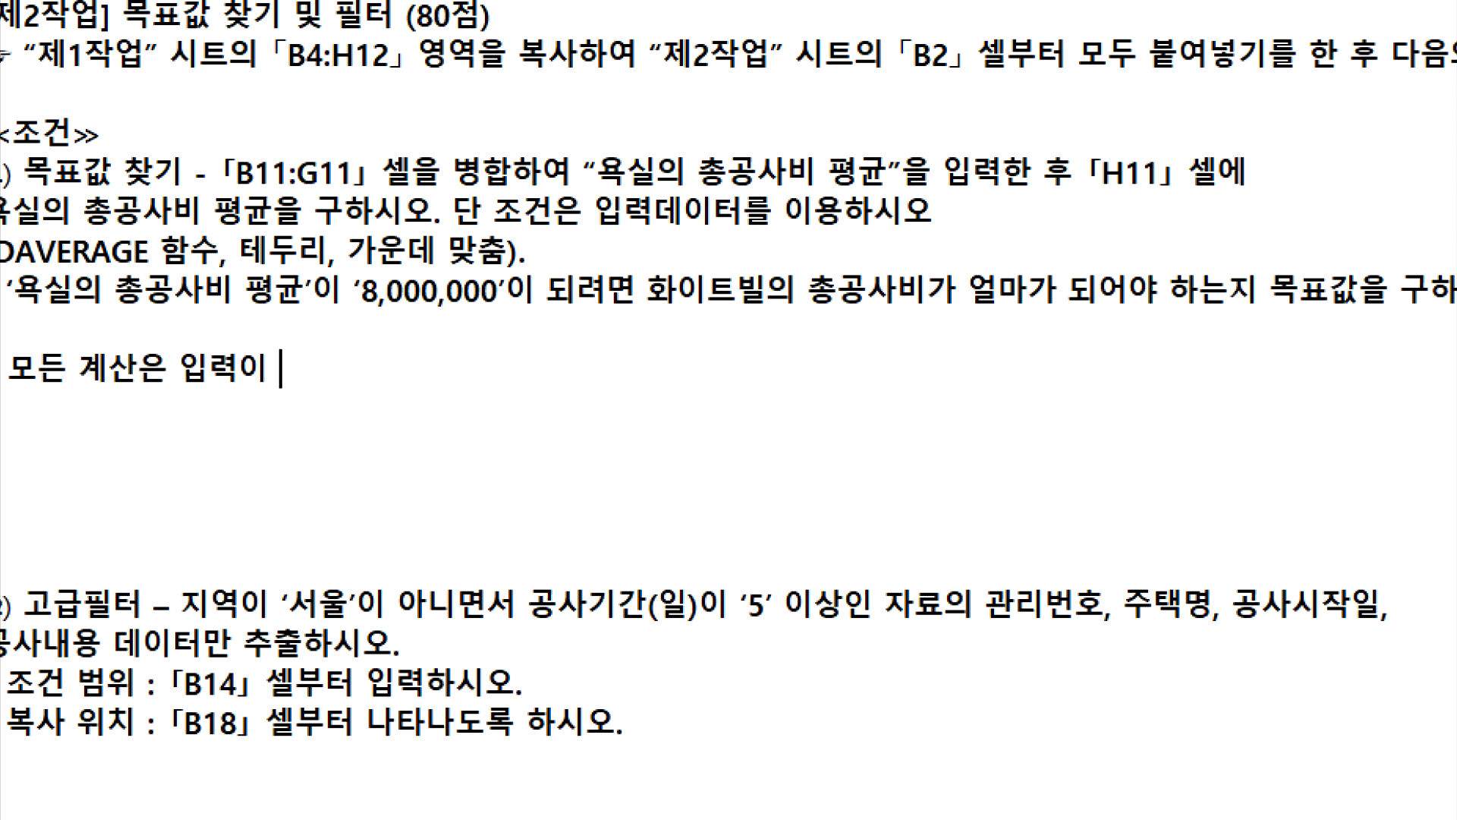
pyautogui.write('ㅇ')
pyautogui.write('고, 나중에')
pyautogui.write(' 결과가 발')
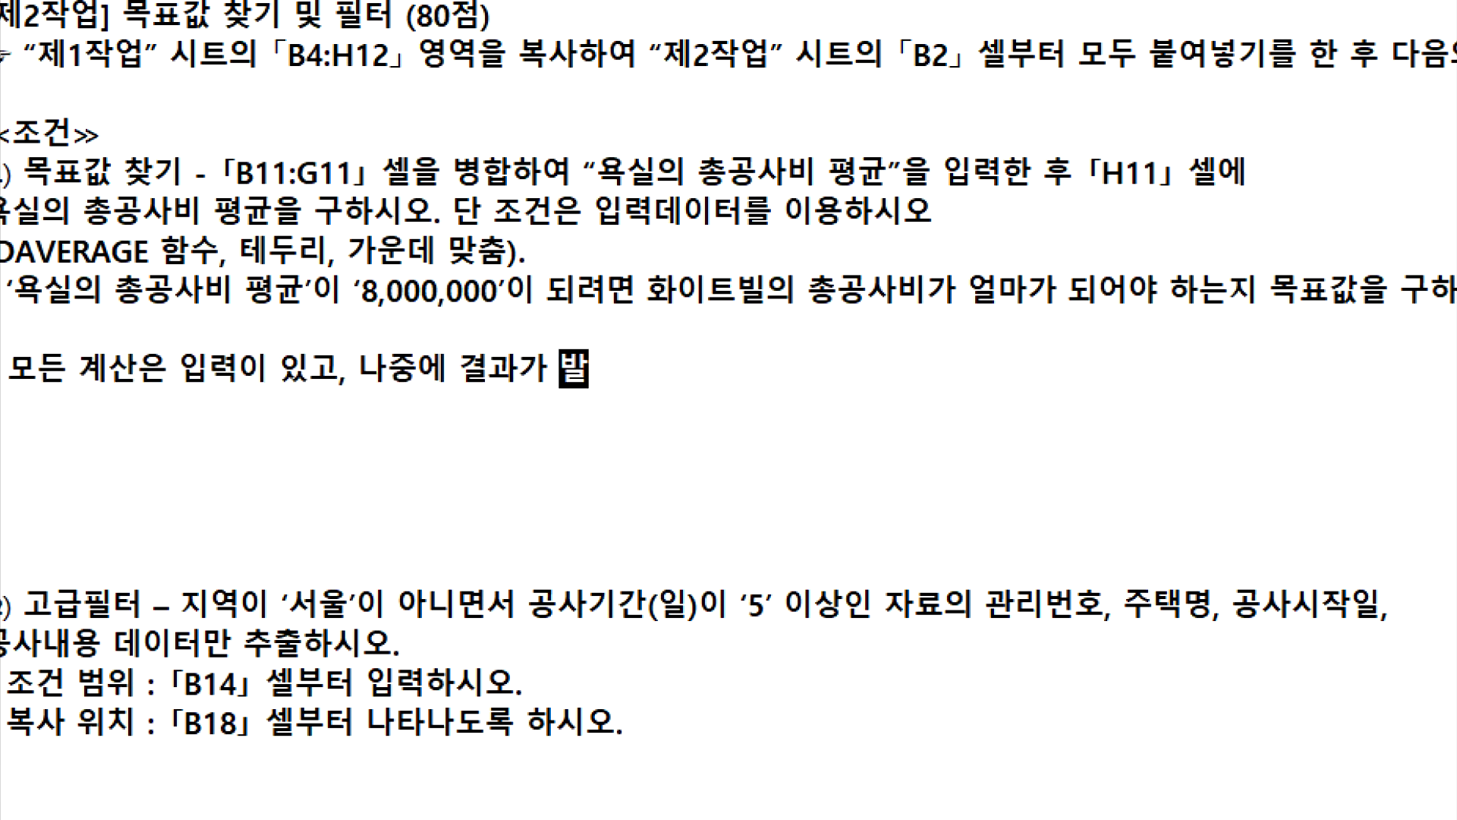
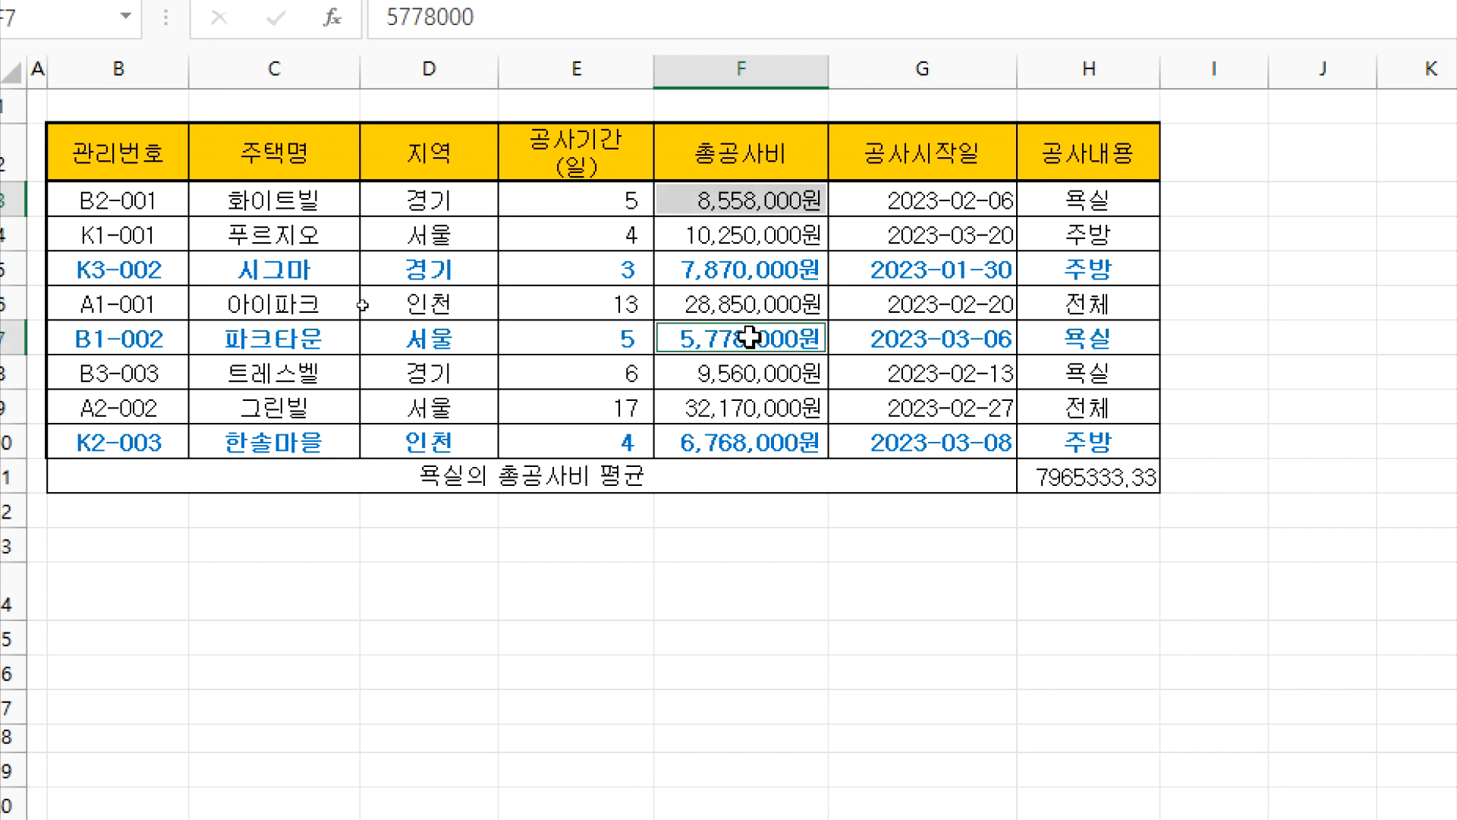
# Review the total-cost cells of the bathroom jobs in F3, F7 and F8 against the target average in the task document.
pyautogui.keyDown('ctrl'); pyautogui.click(749, 369); pyautogui.keyUp('ctrl')
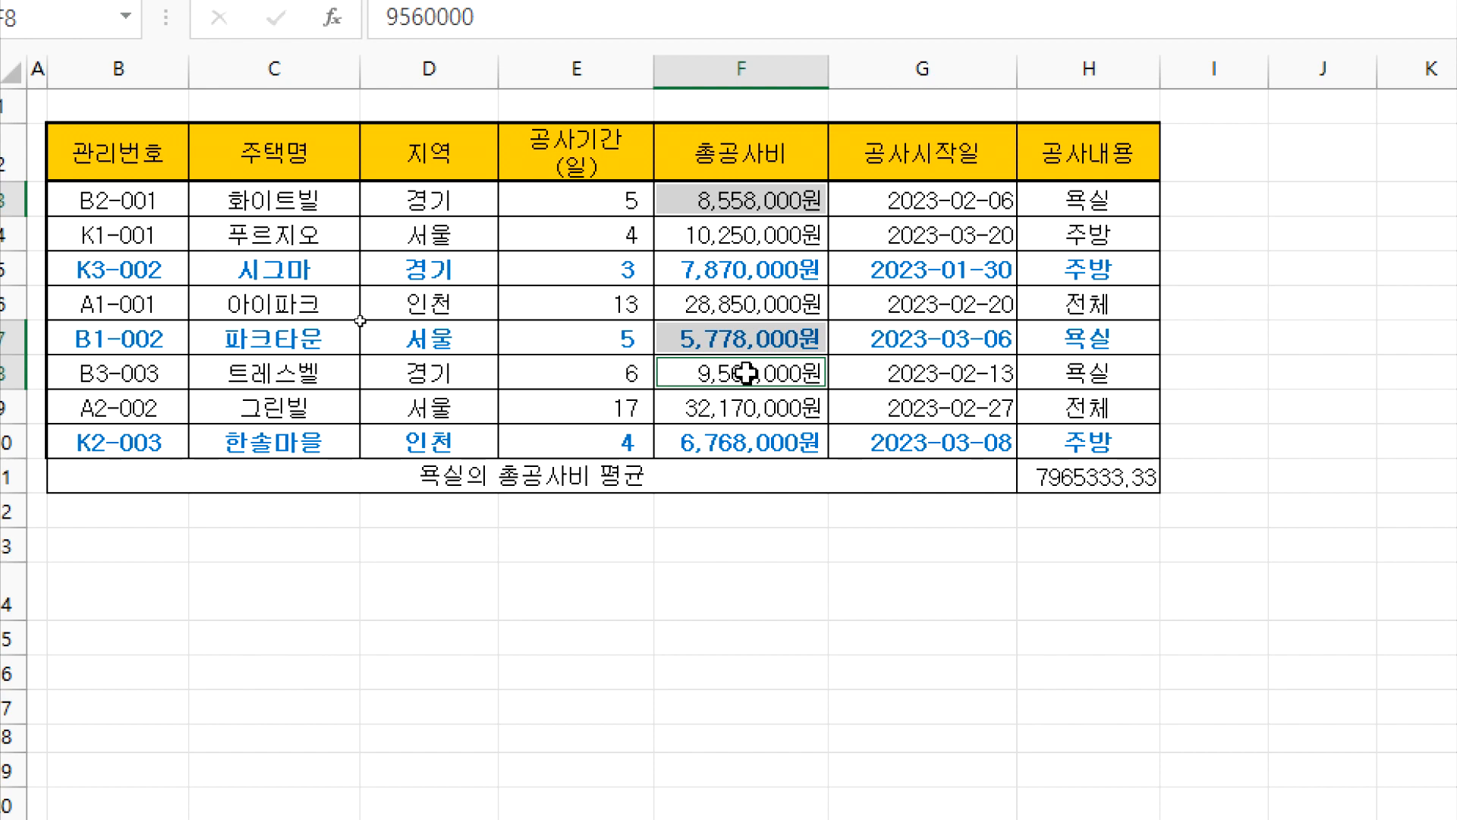
pyautogui.hotkey('alt', 'Tab')
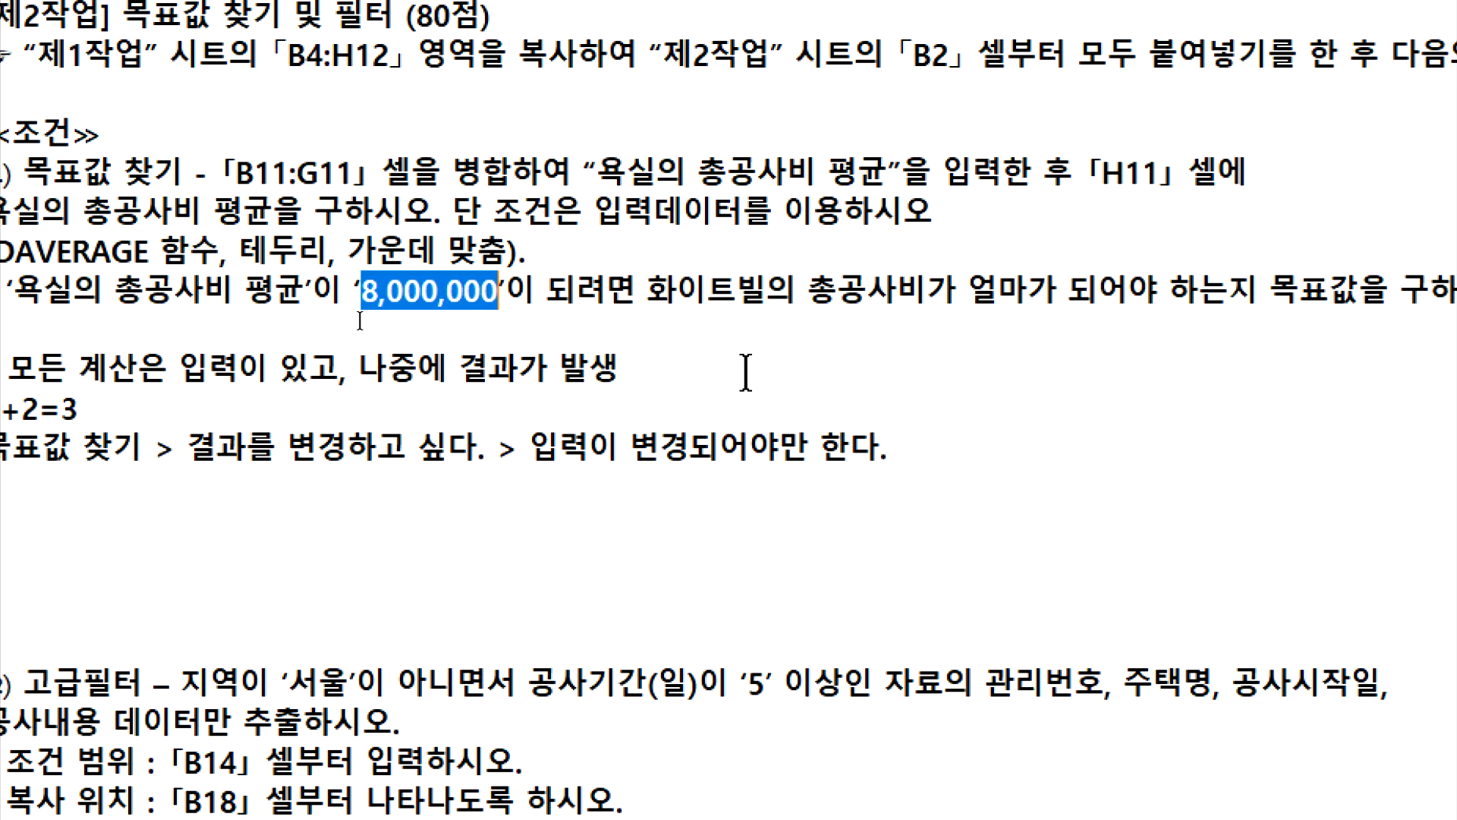
pyautogui.hotkey('alt', 'Tab')
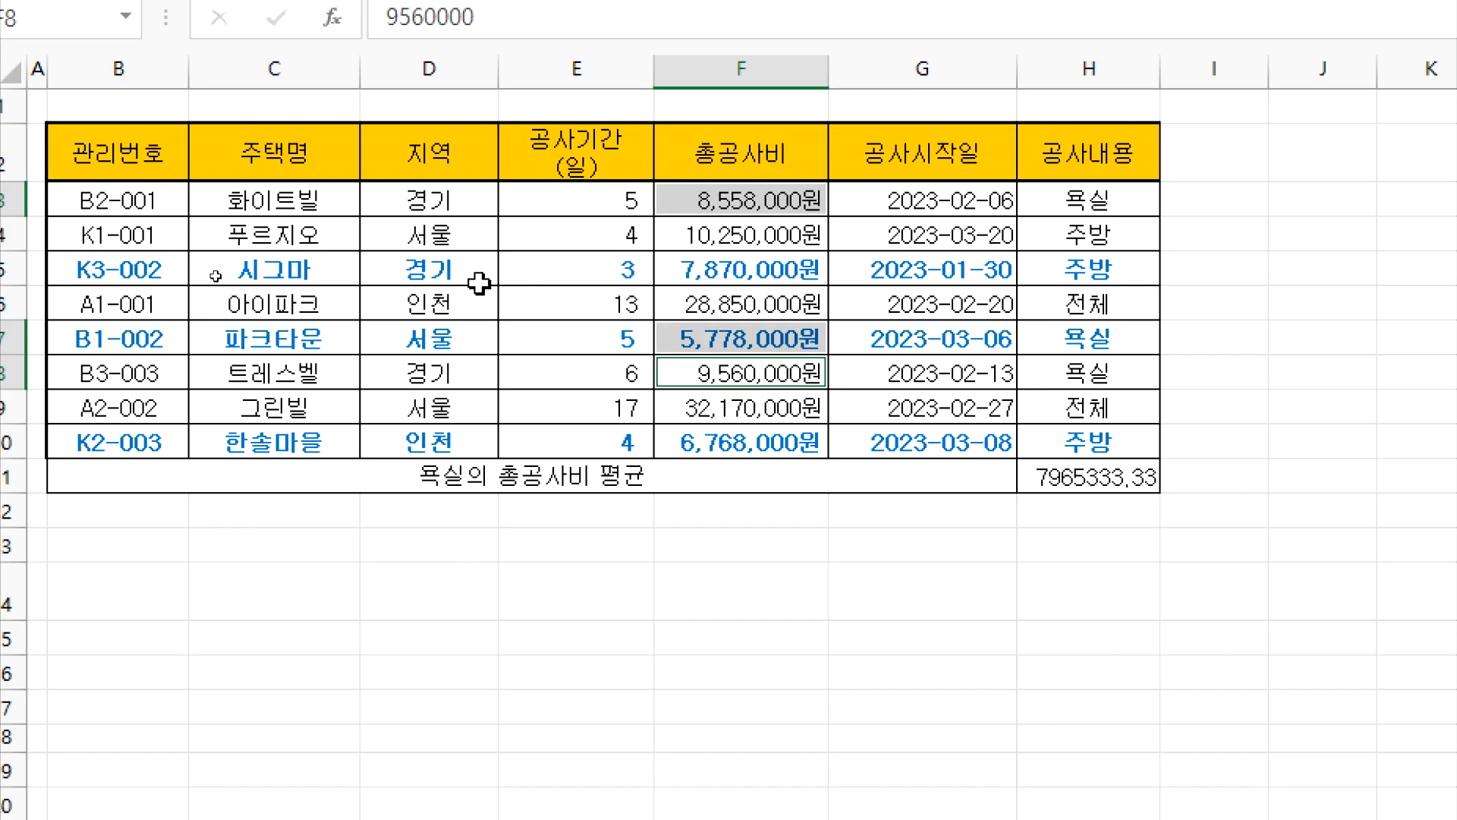
pyautogui.click(672, 199)
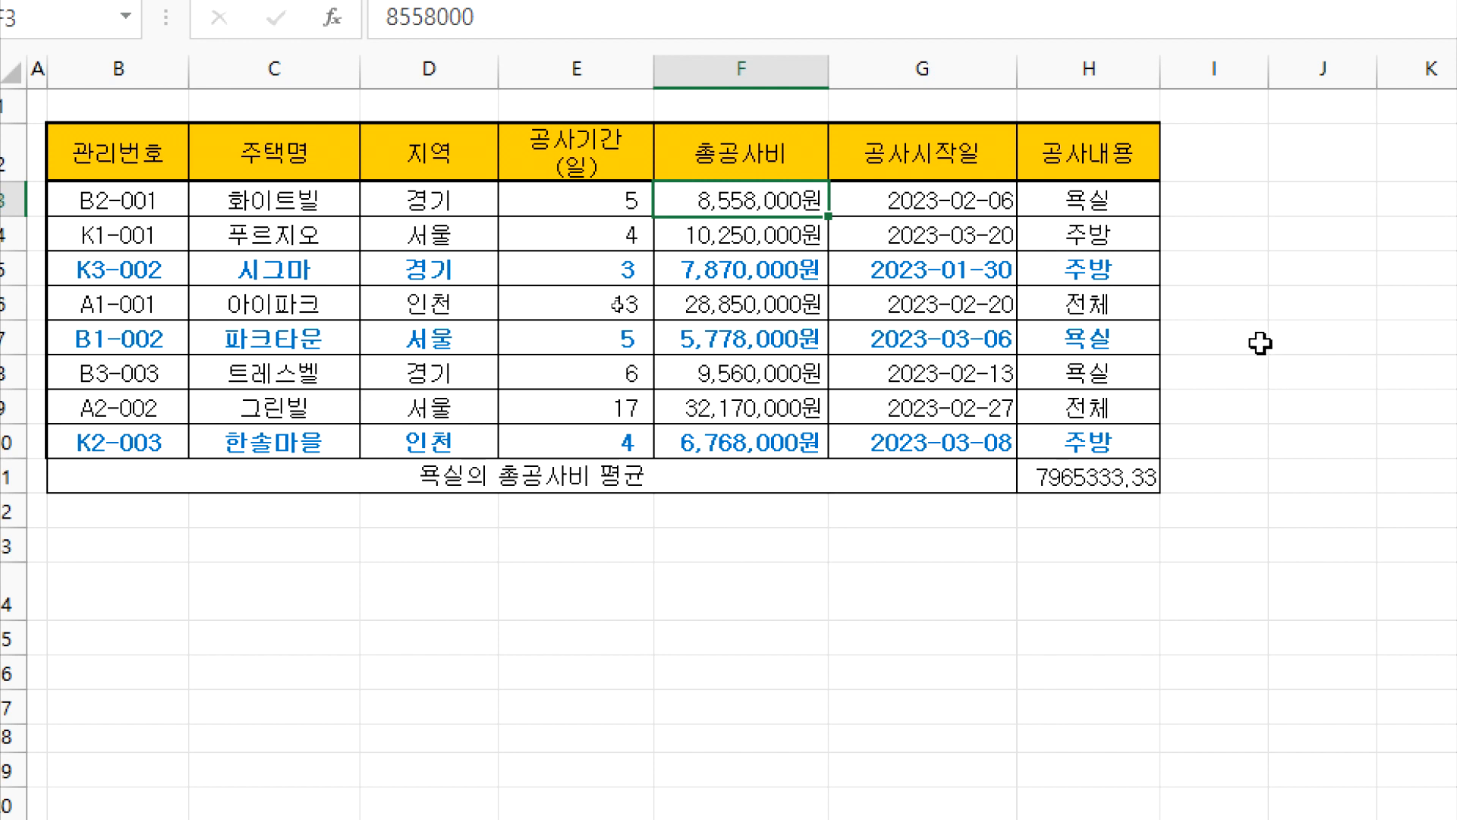
pyautogui.click(1294, 442)
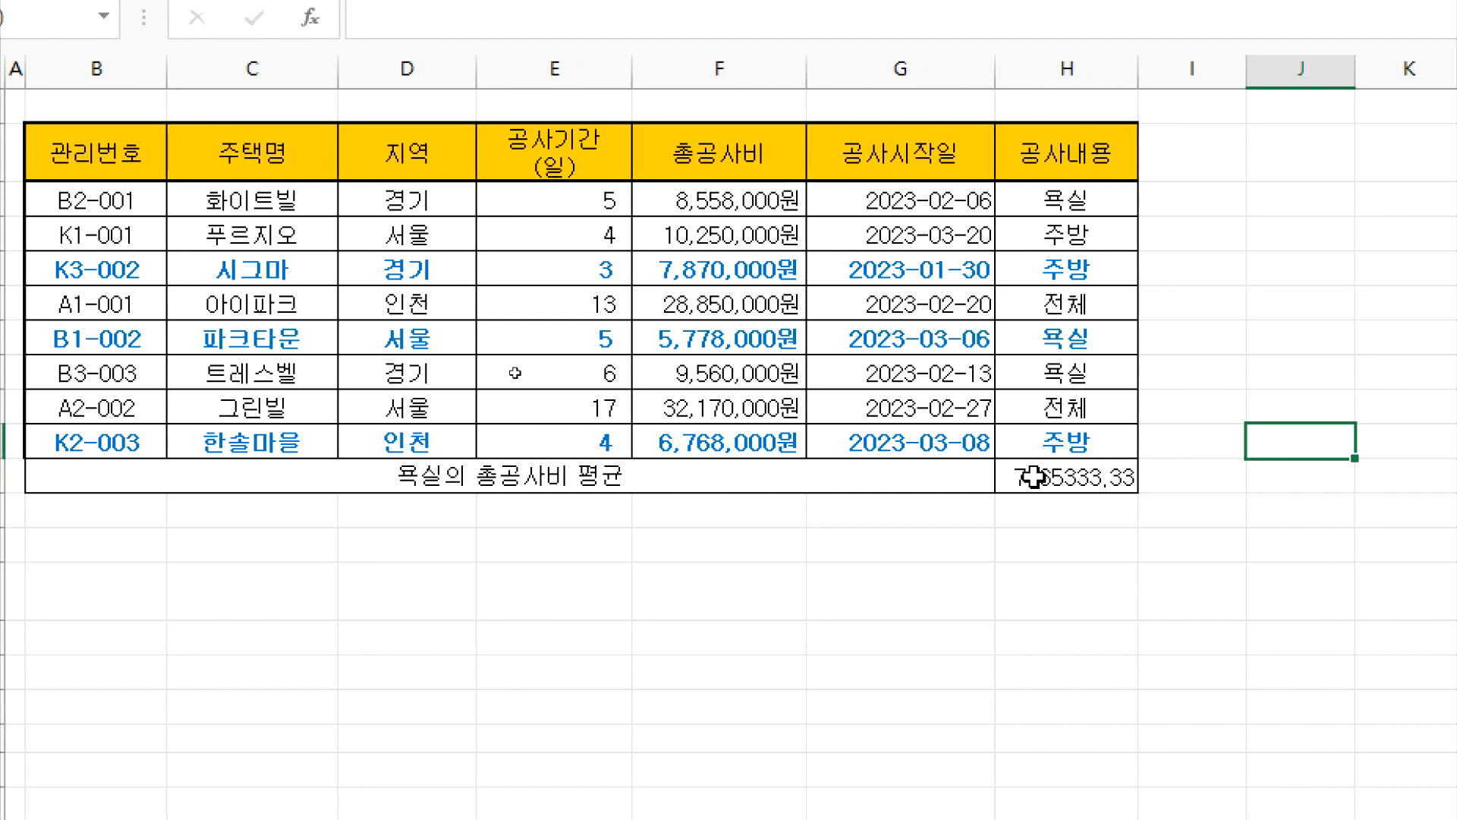
# Open Goal Seek with the bathroom average in H11 as the formula cell and place the dialog beside the table.
pyautogui.click(1033, 477)
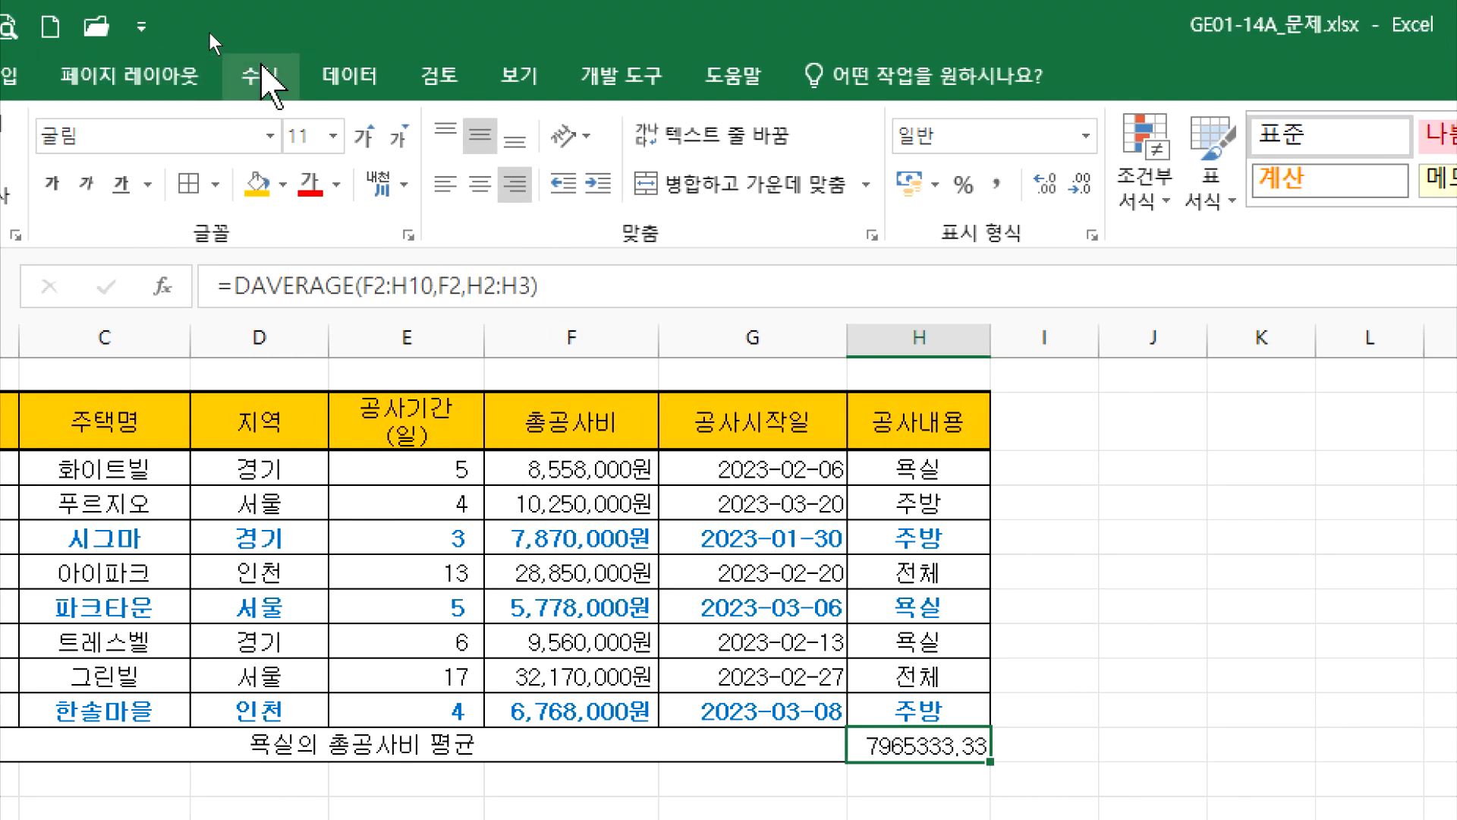
pyautogui.click(336, 76)
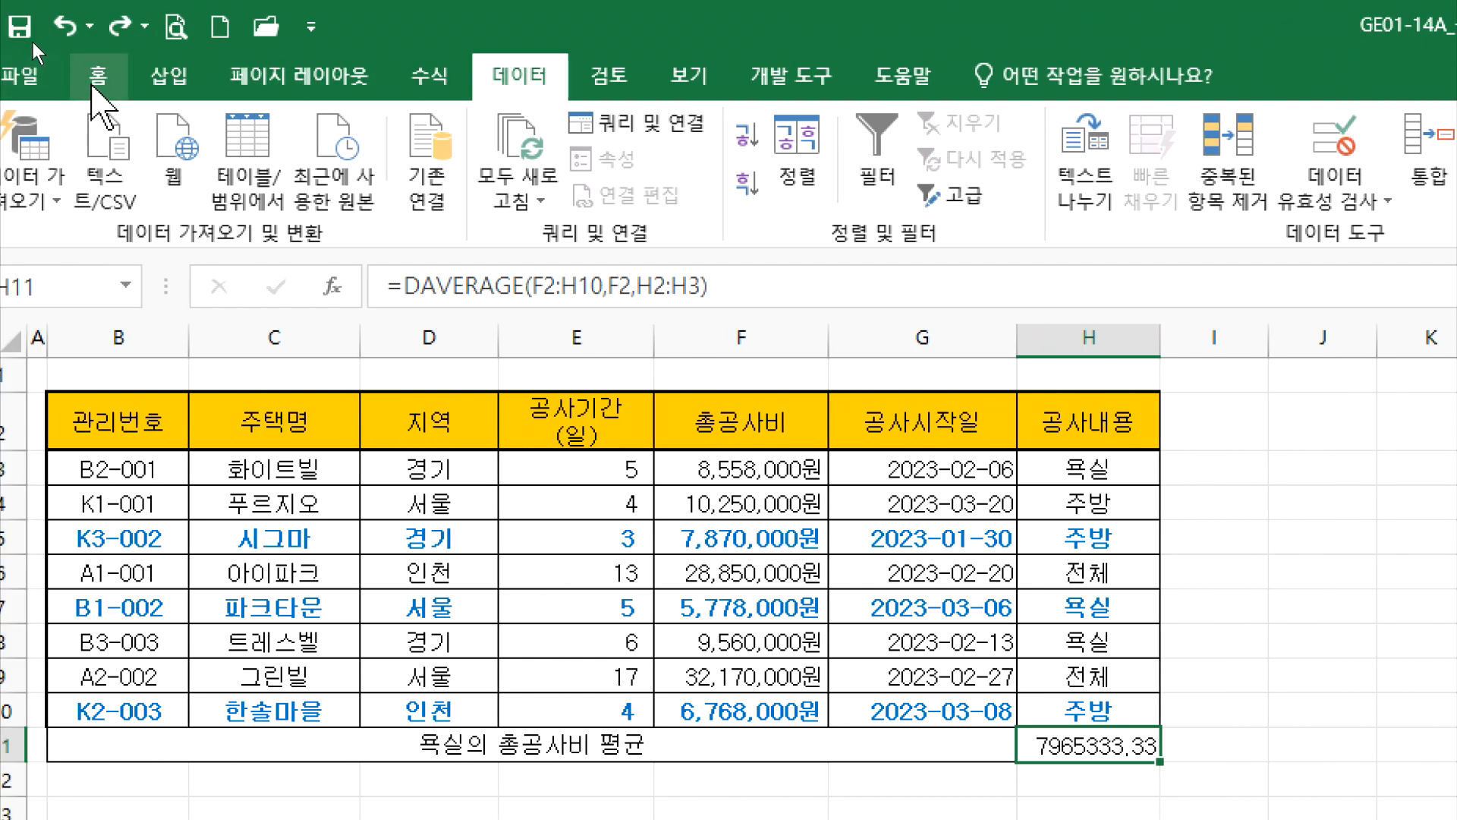
pyautogui.click(93, 87)
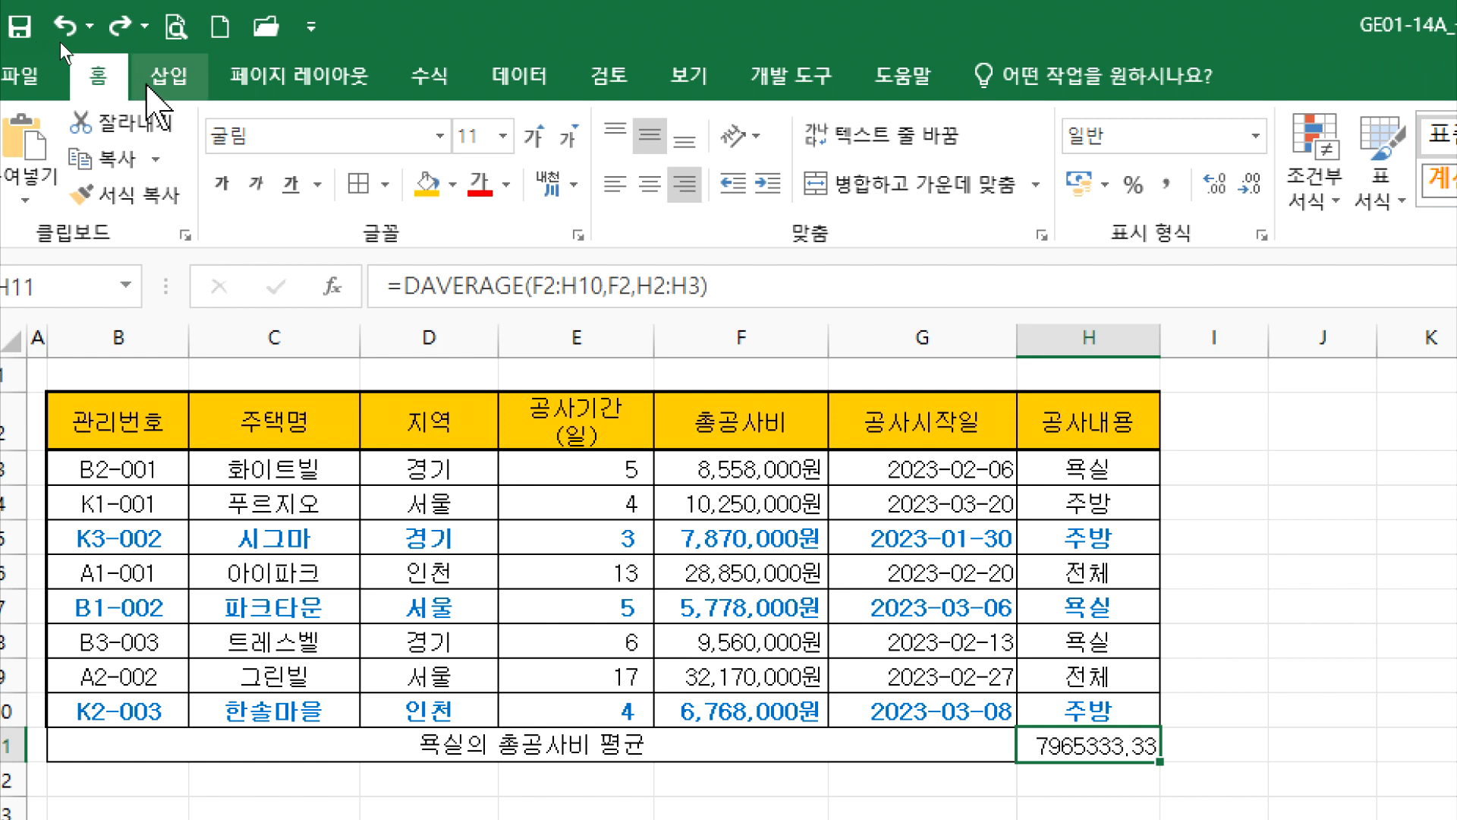
pyautogui.click(152, 90)
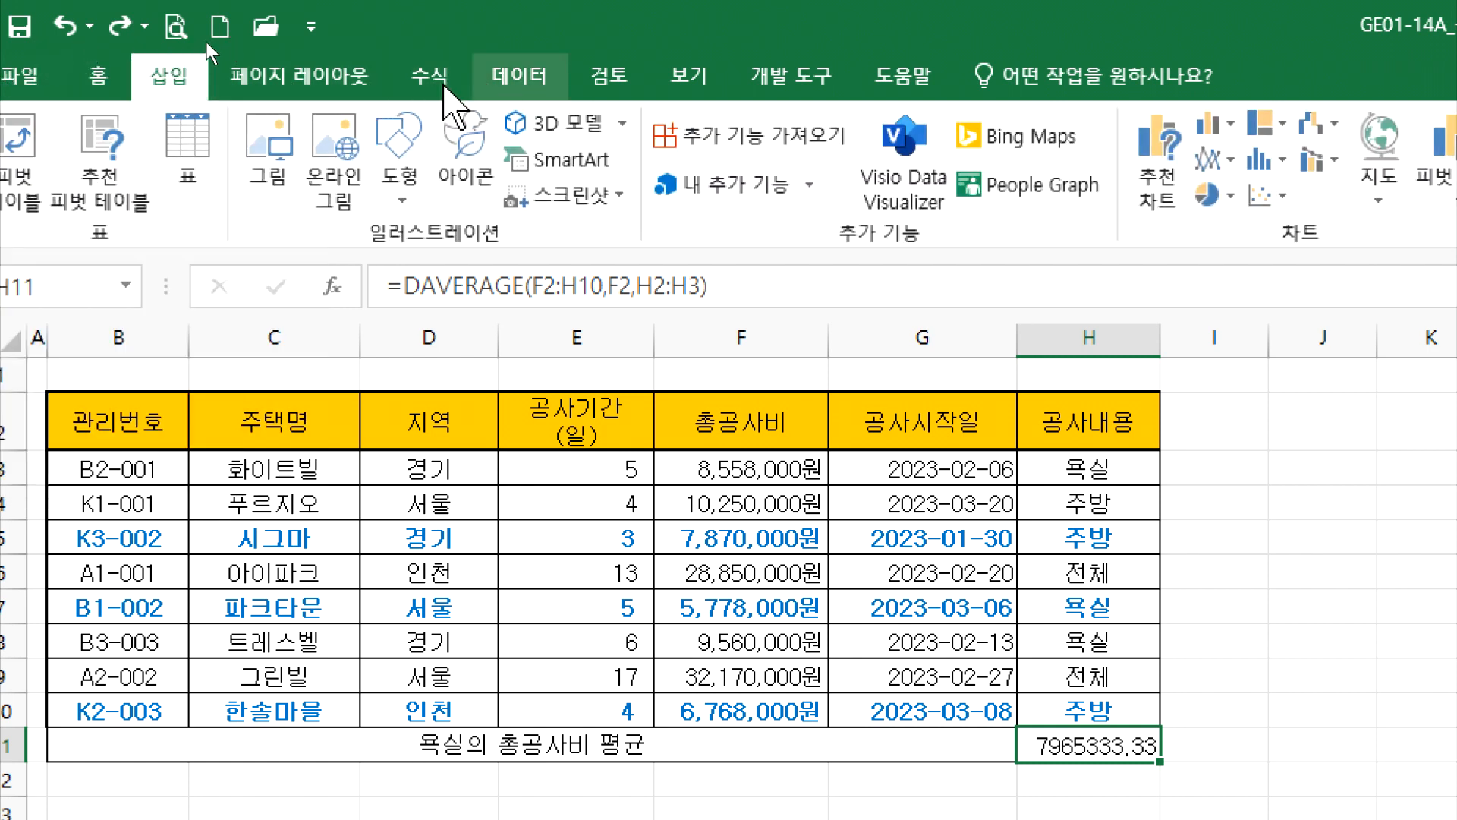
pyautogui.click(446, 86)
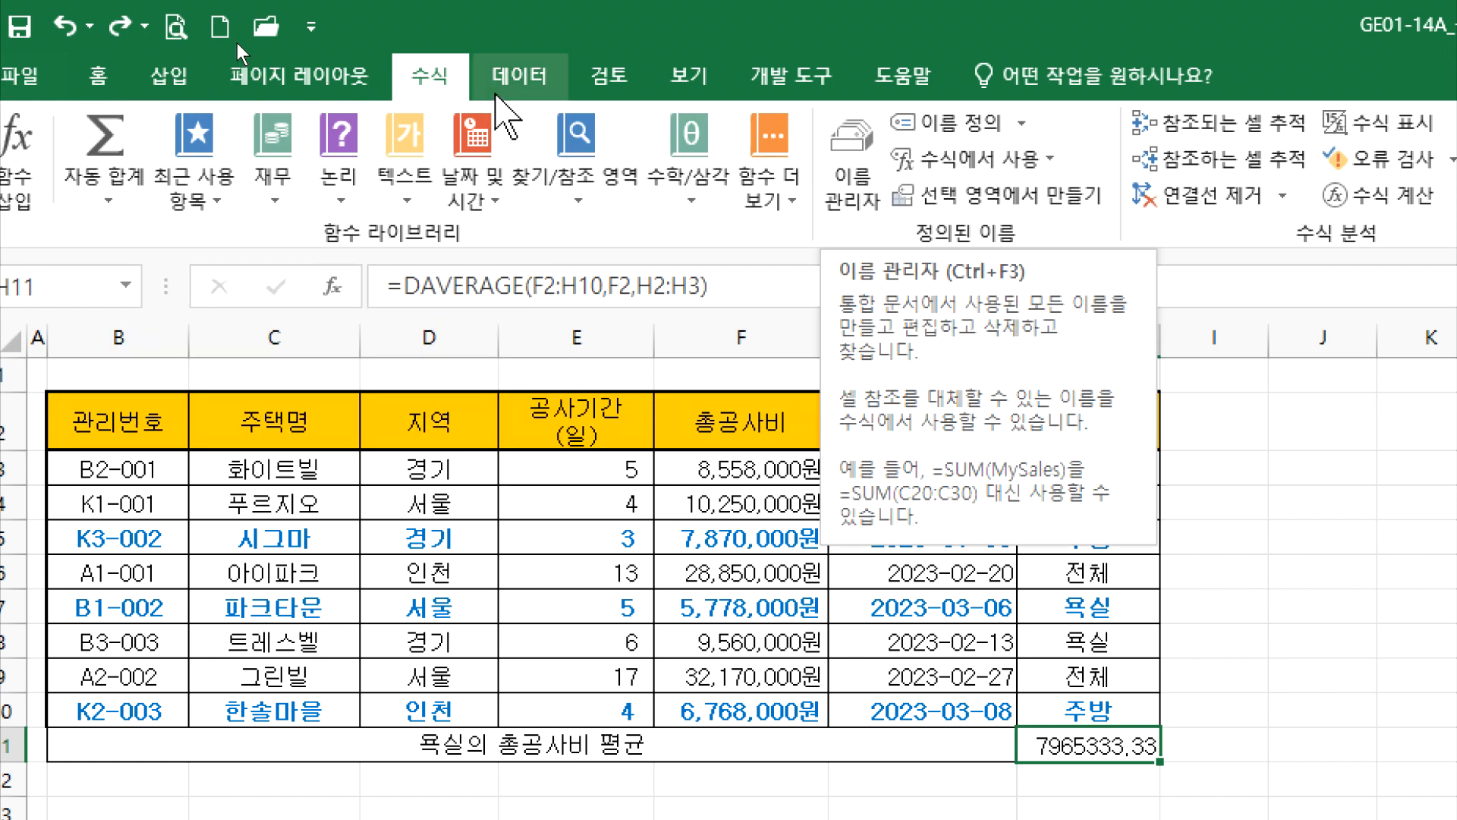
pyautogui.click(519, 82)
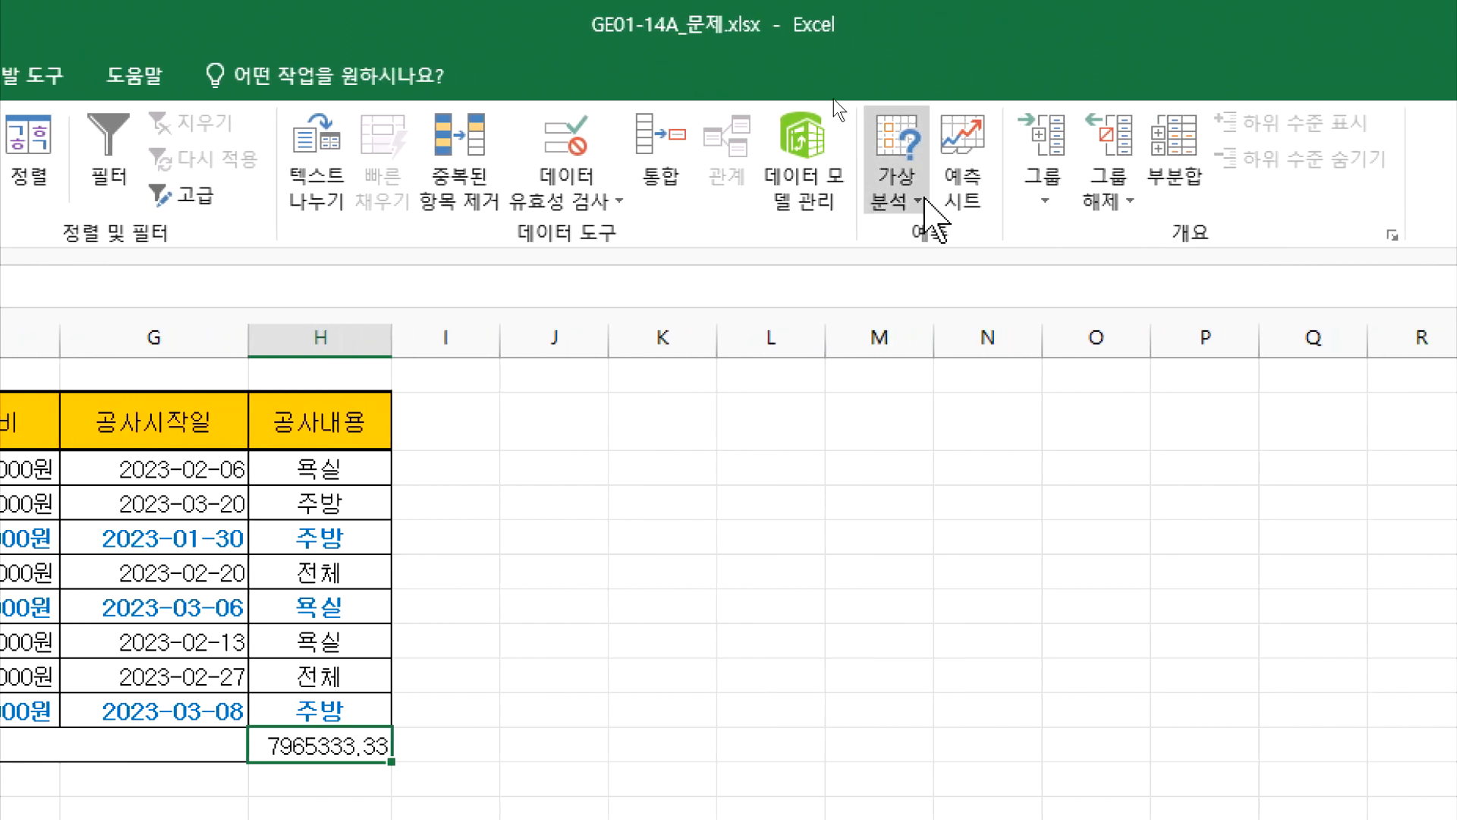
pyautogui.click(919, 201)
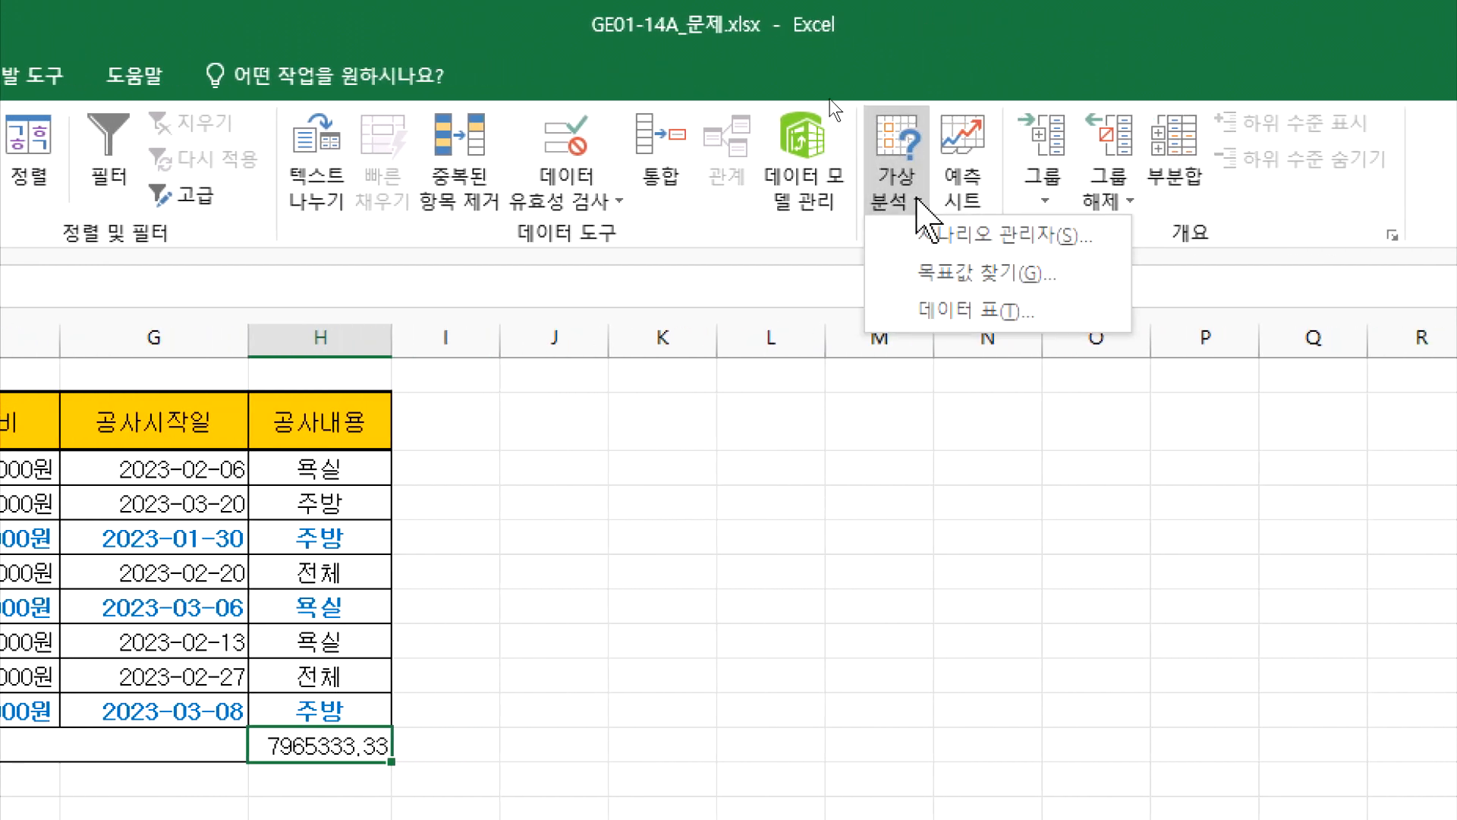
pyautogui.click(917, 201)
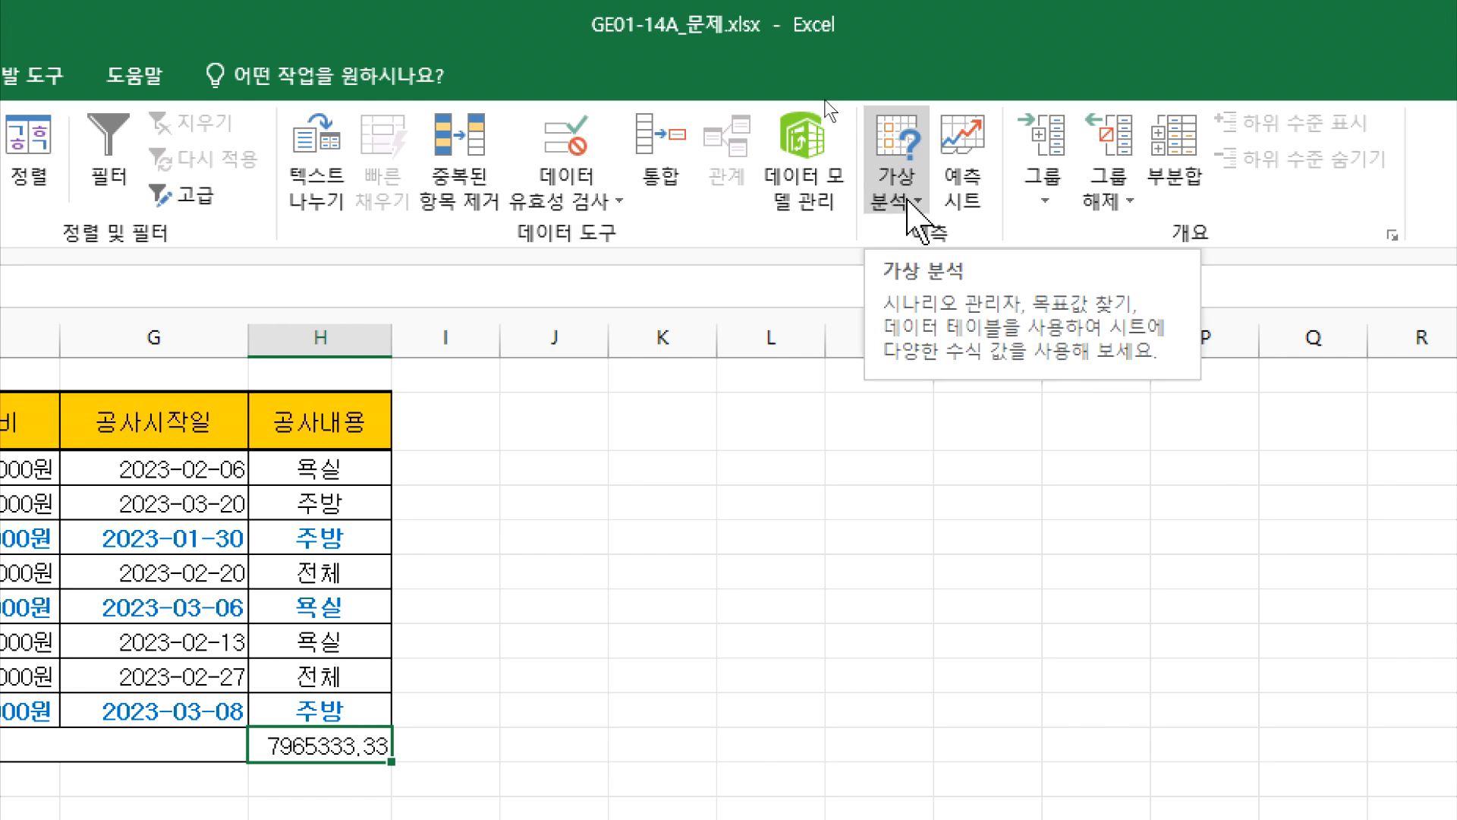
pyautogui.click(908, 202)
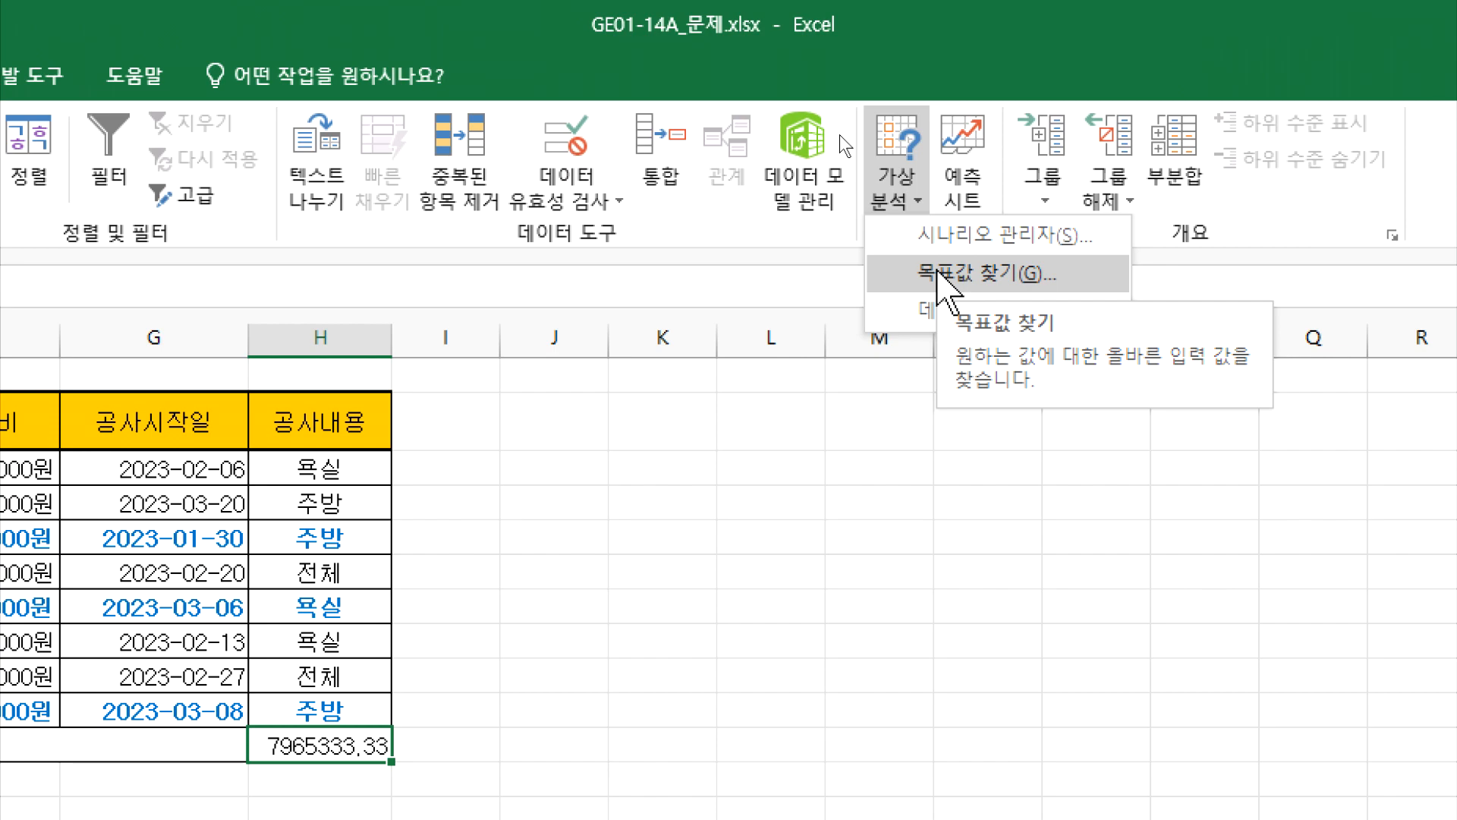
pyautogui.click(941, 275)
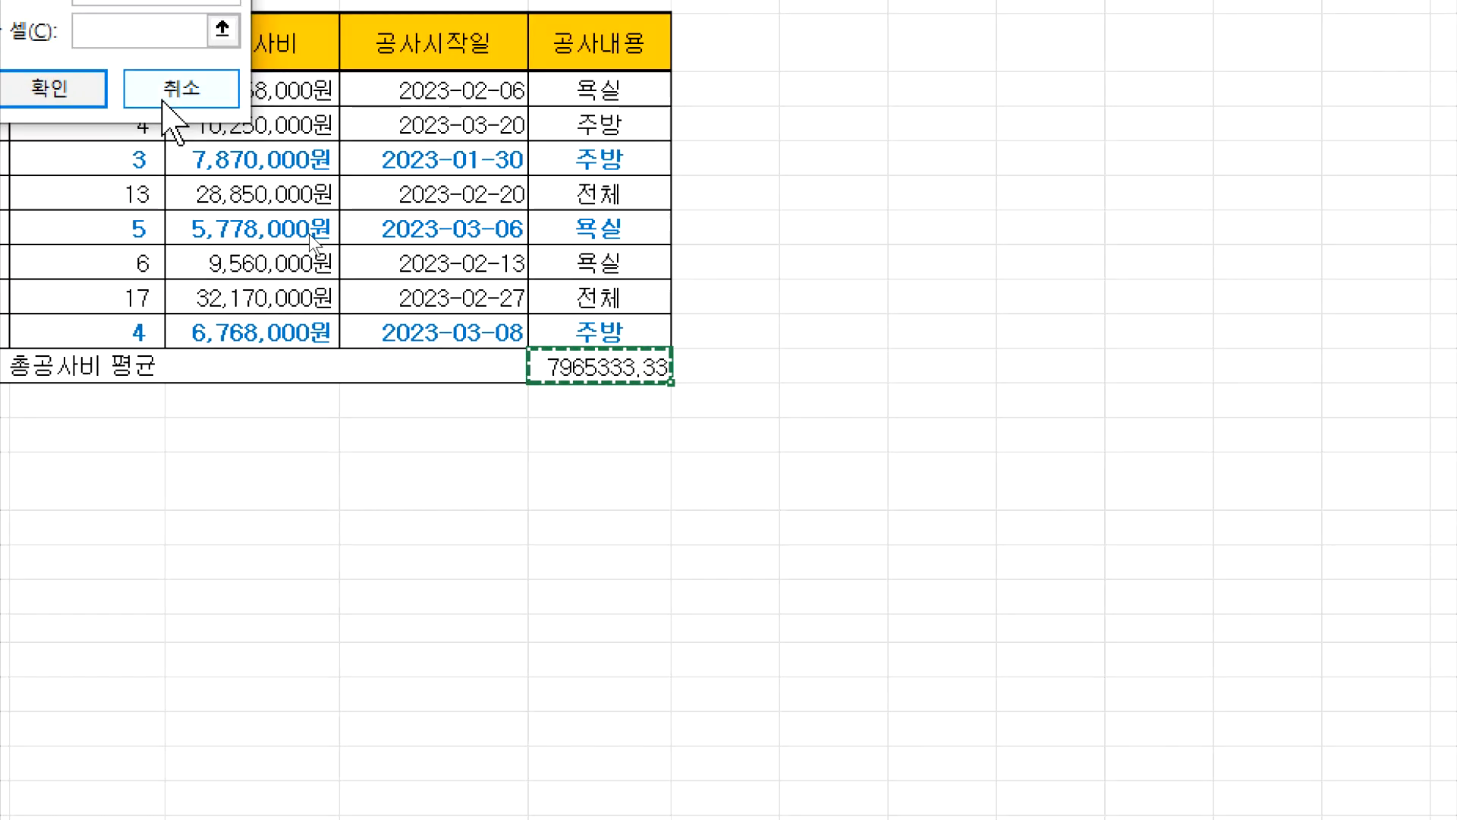
pyautogui.moveTo(169, 121); pyautogui.dragTo(952, 506)
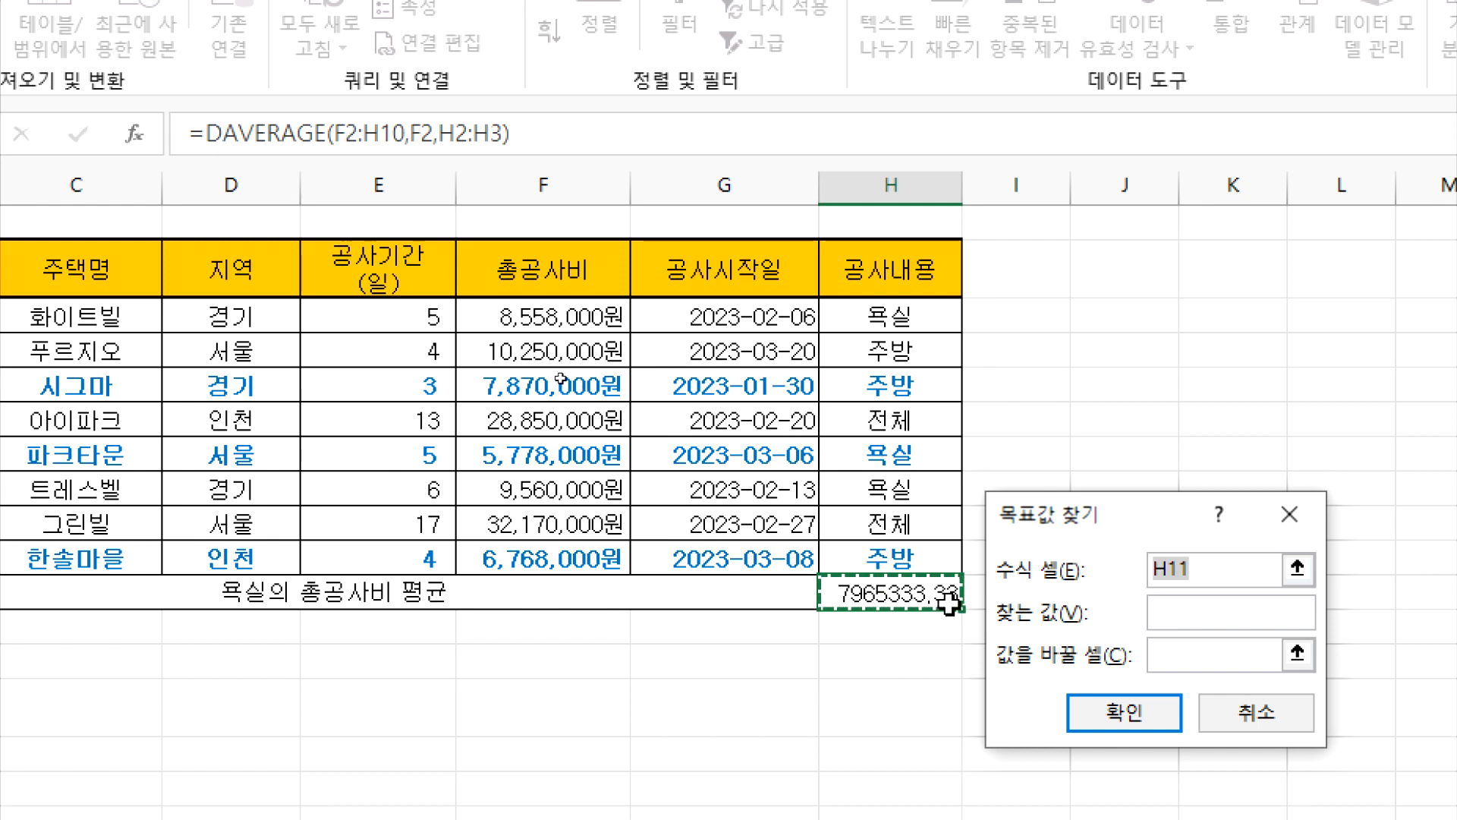
# Try Goal Seek on H11 with a target of 8000000 by changing 화이트빌's total cost in F3, and undo the result.
pyautogui.click(1171, 613)
pyautogui.moveTo(1161, 524); pyautogui.dragTo(1144, 429)
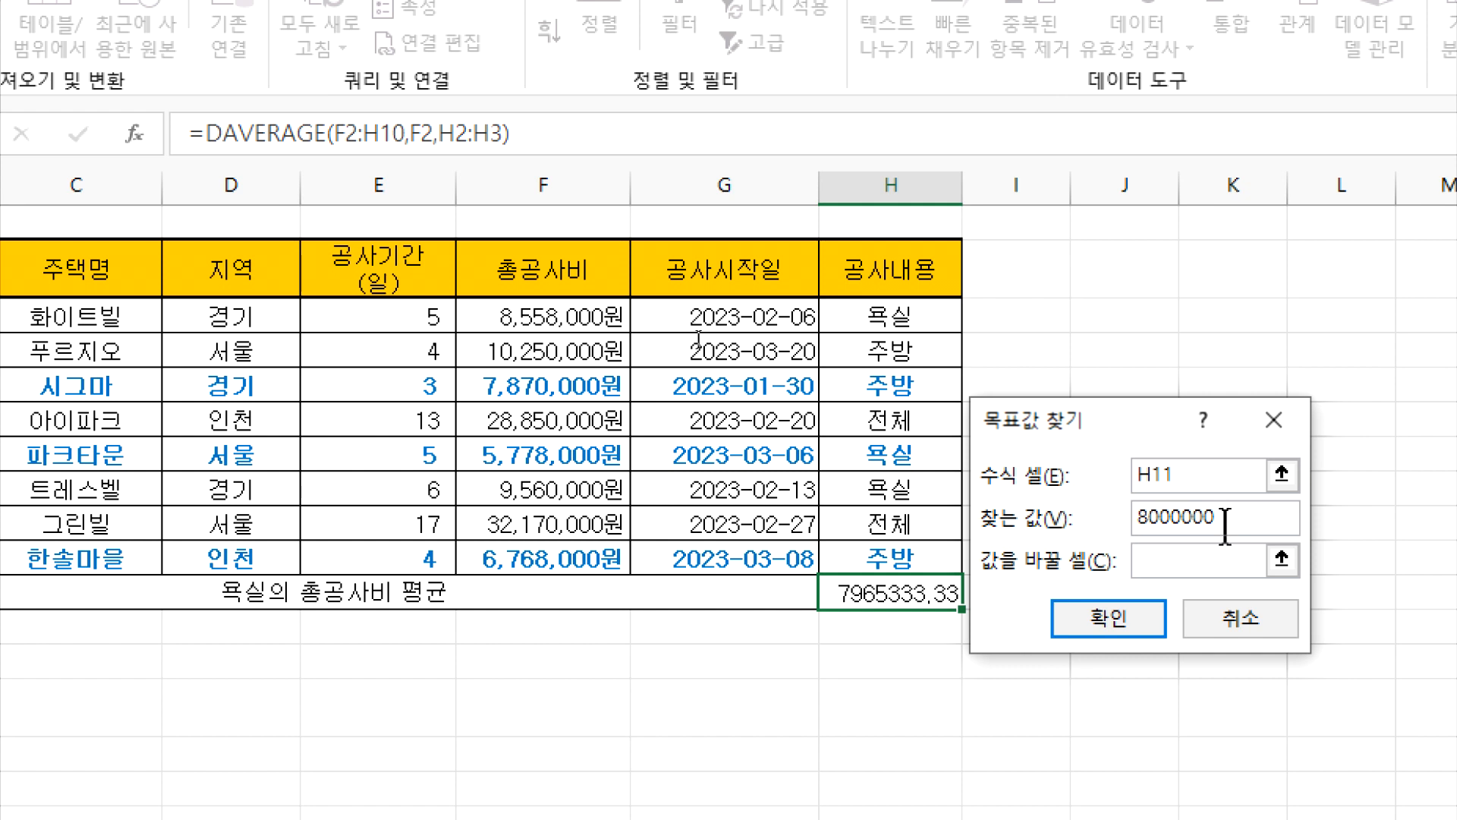
pyautogui.moveTo(1227, 520); pyautogui.dragTo(1114, 522)
pyautogui.click(1160, 551)
pyautogui.click(620, 318)
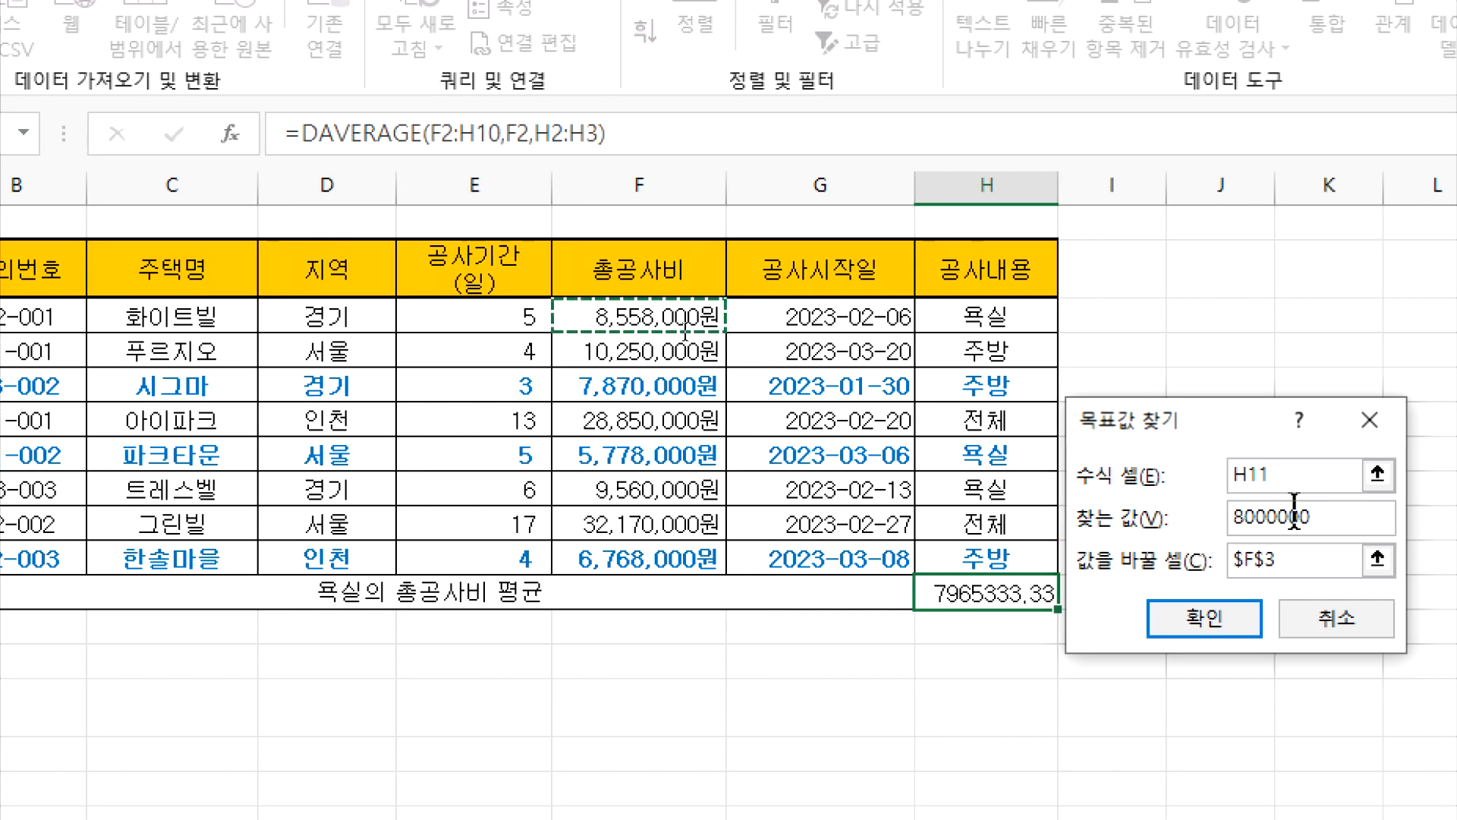
pyautogui.click(1176, 623)
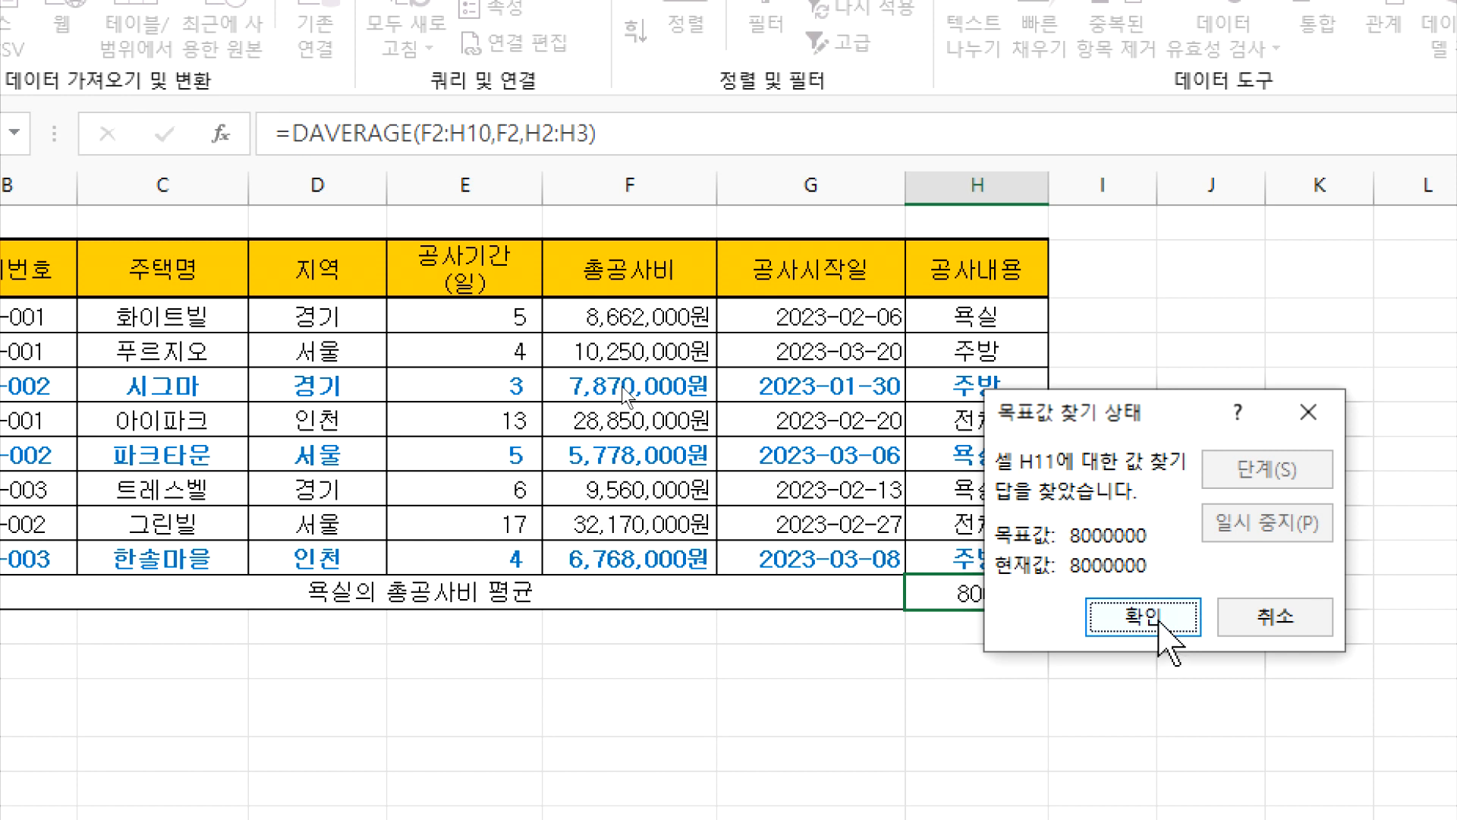
pyautogui.click(1161, 694)
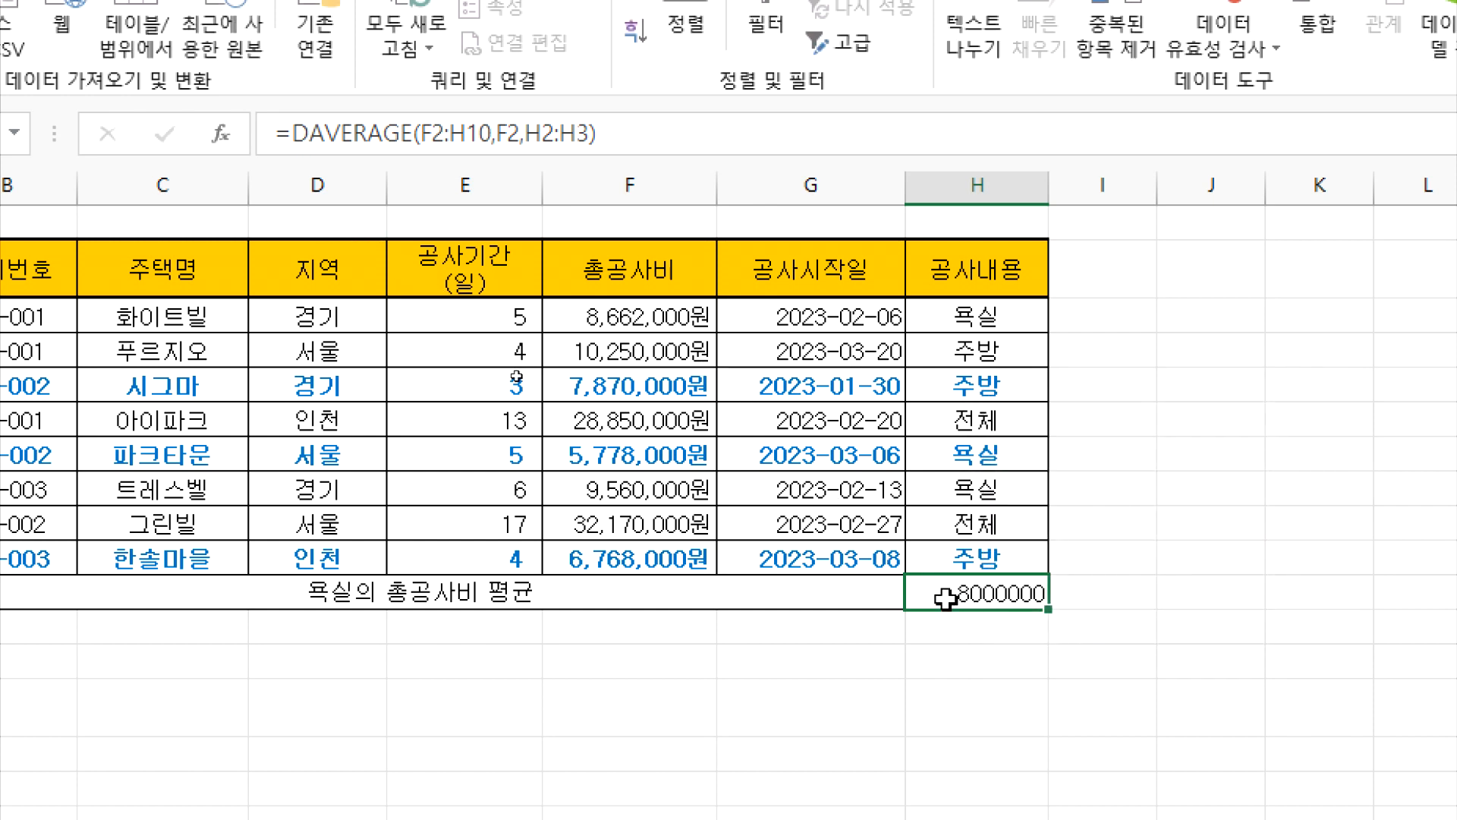
pyautogui.hotkey('ctrl', 'z')
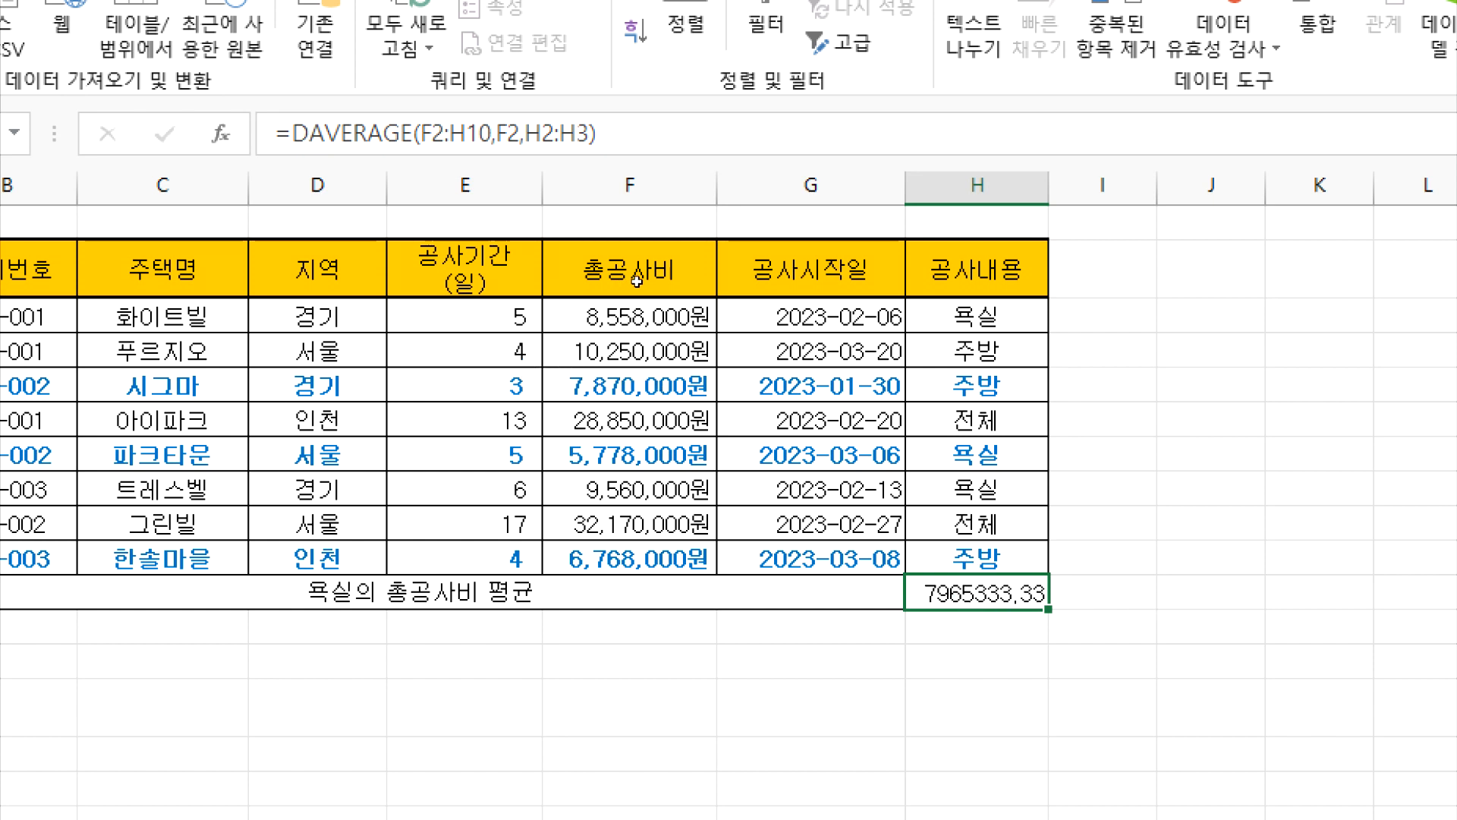
# Open Goal Seek from the empty cell J7 and set the formula cell to $H$11.
pyautogui.click(1229, 455)
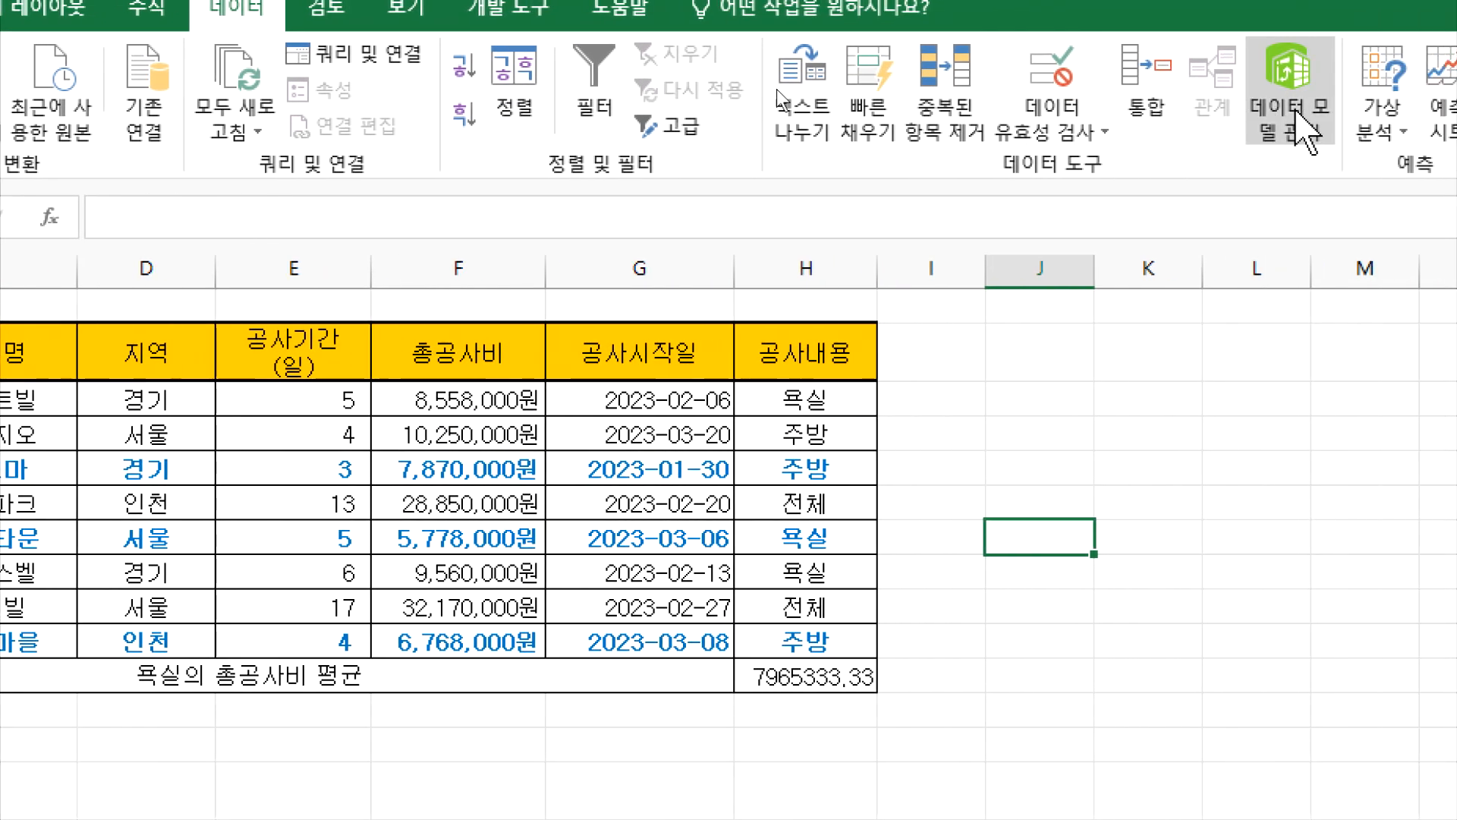
pyautogui.click(1389, 114)
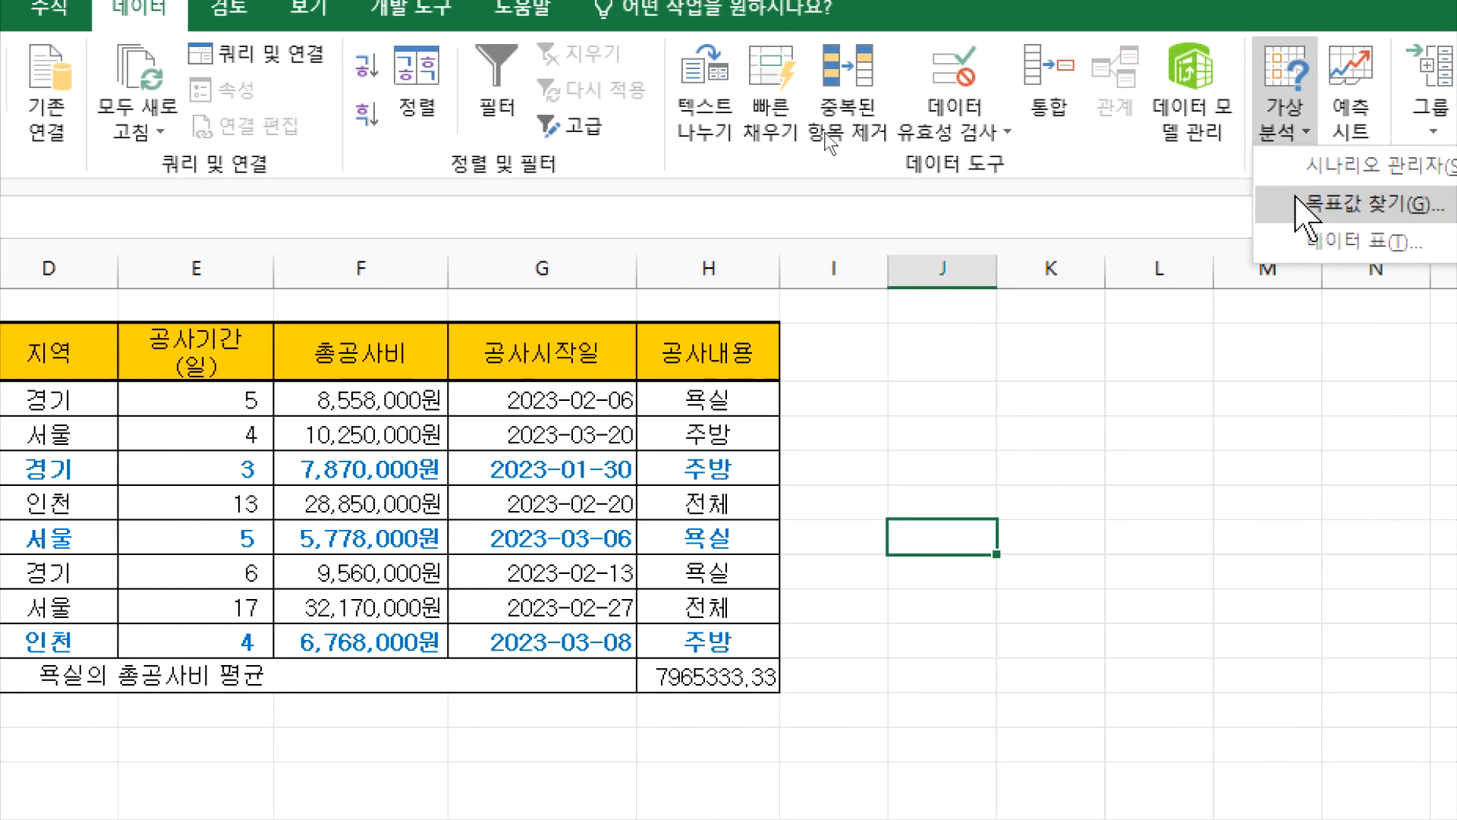
pyautogui.click(1335, 203)
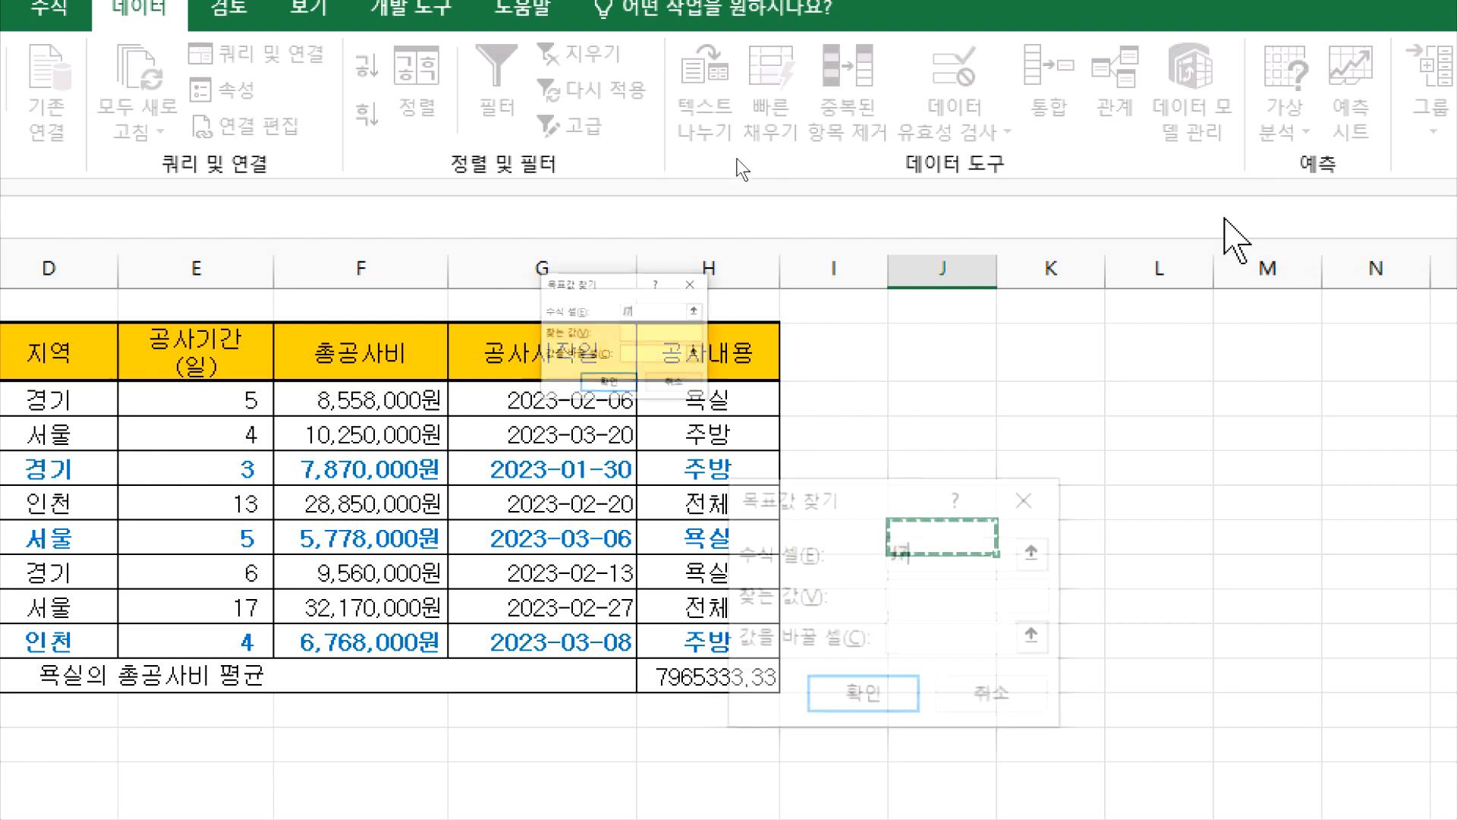
pyautogui.moveTo(926, 416); pyautogui.dragTo(995, 691)
pyautogui.press('Left')
pyautogui.moveTo(923, 647); pyautogui.dragTo(943, 395)
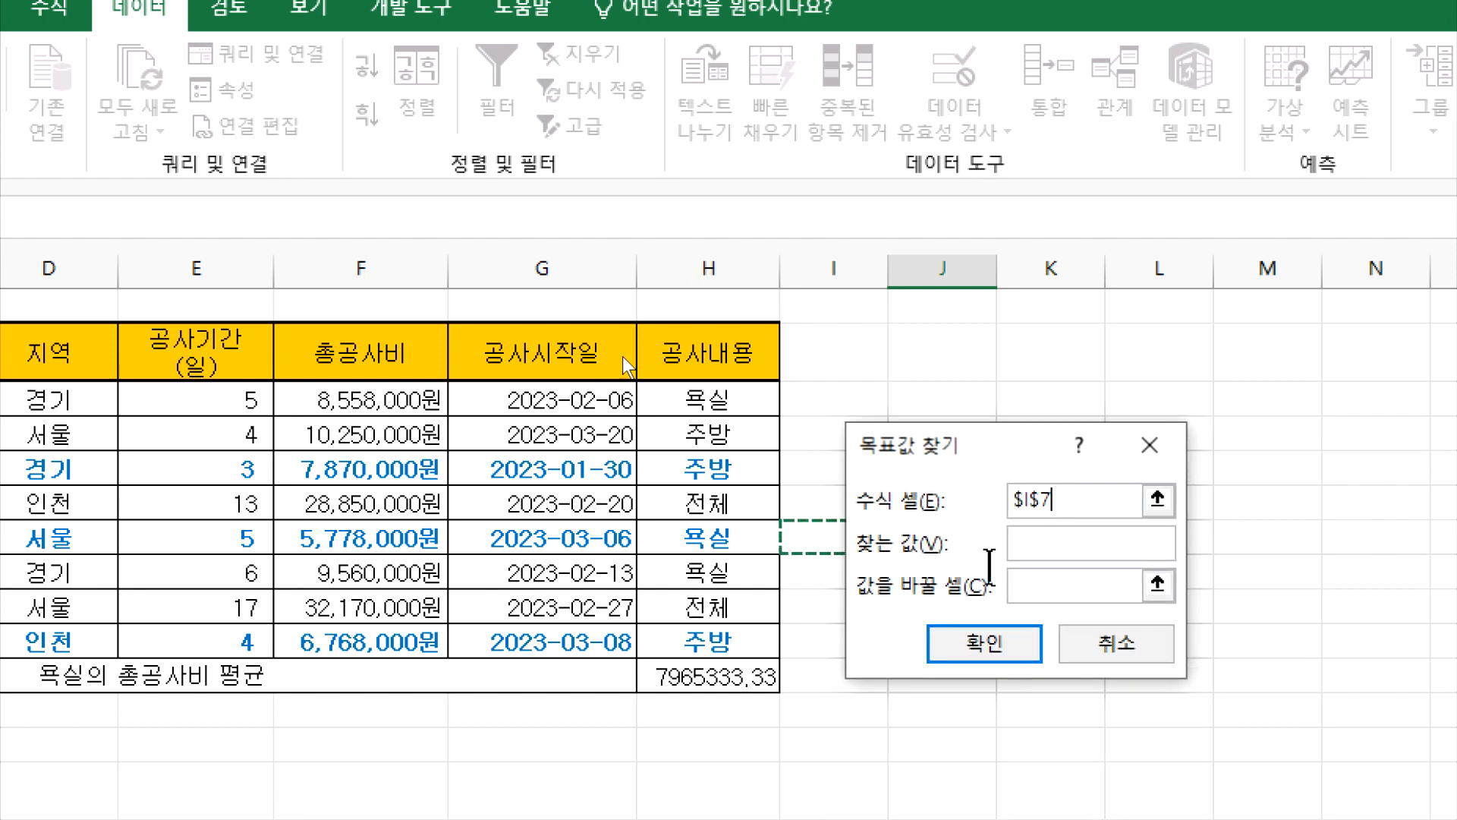
pyautogui.click(709, 679)
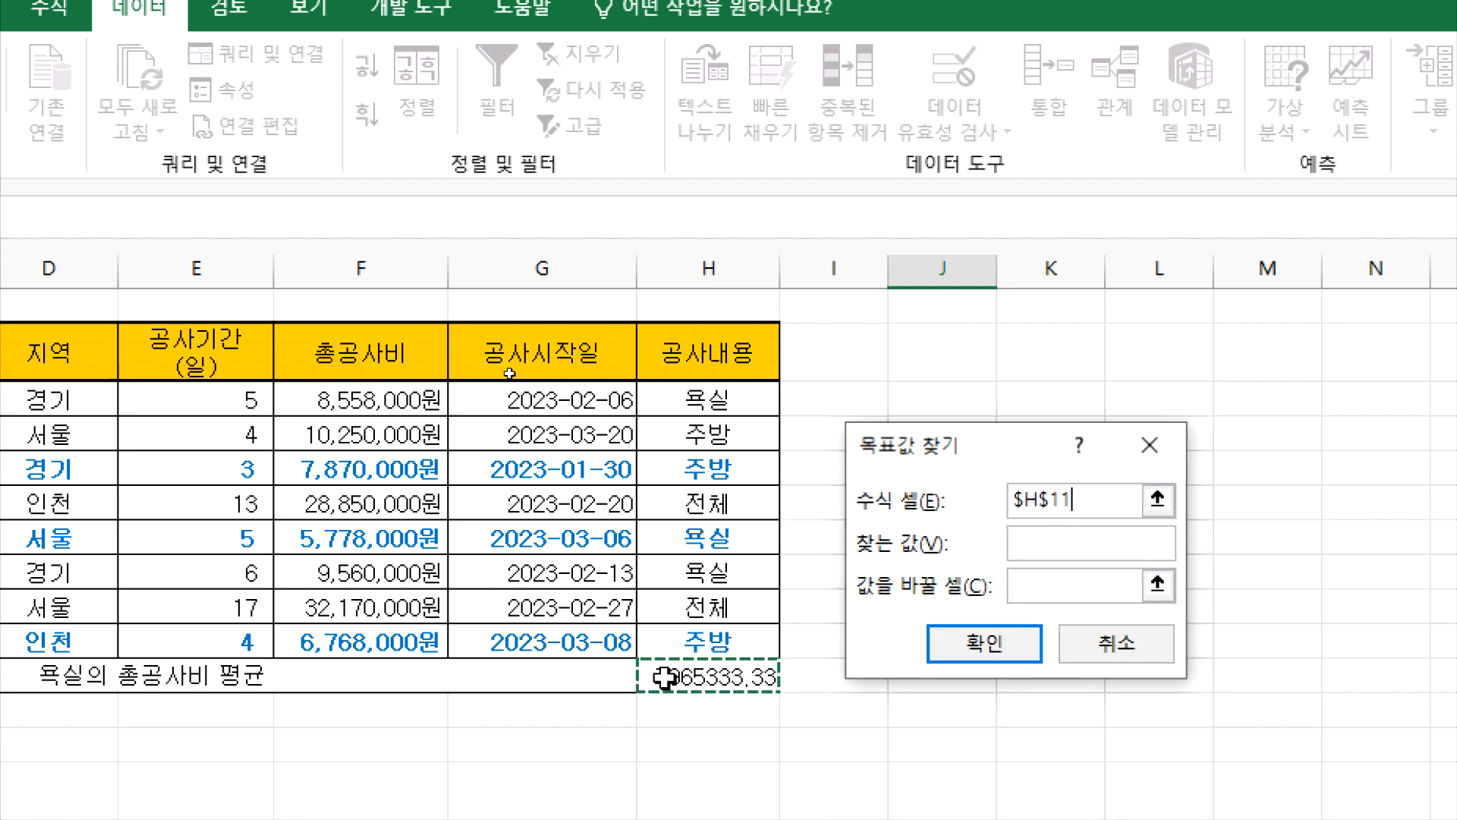
# Try the goal seek with target value 8000000 and changing cell $F$3, and undo the applied result.
pyautogui.press('Tab')
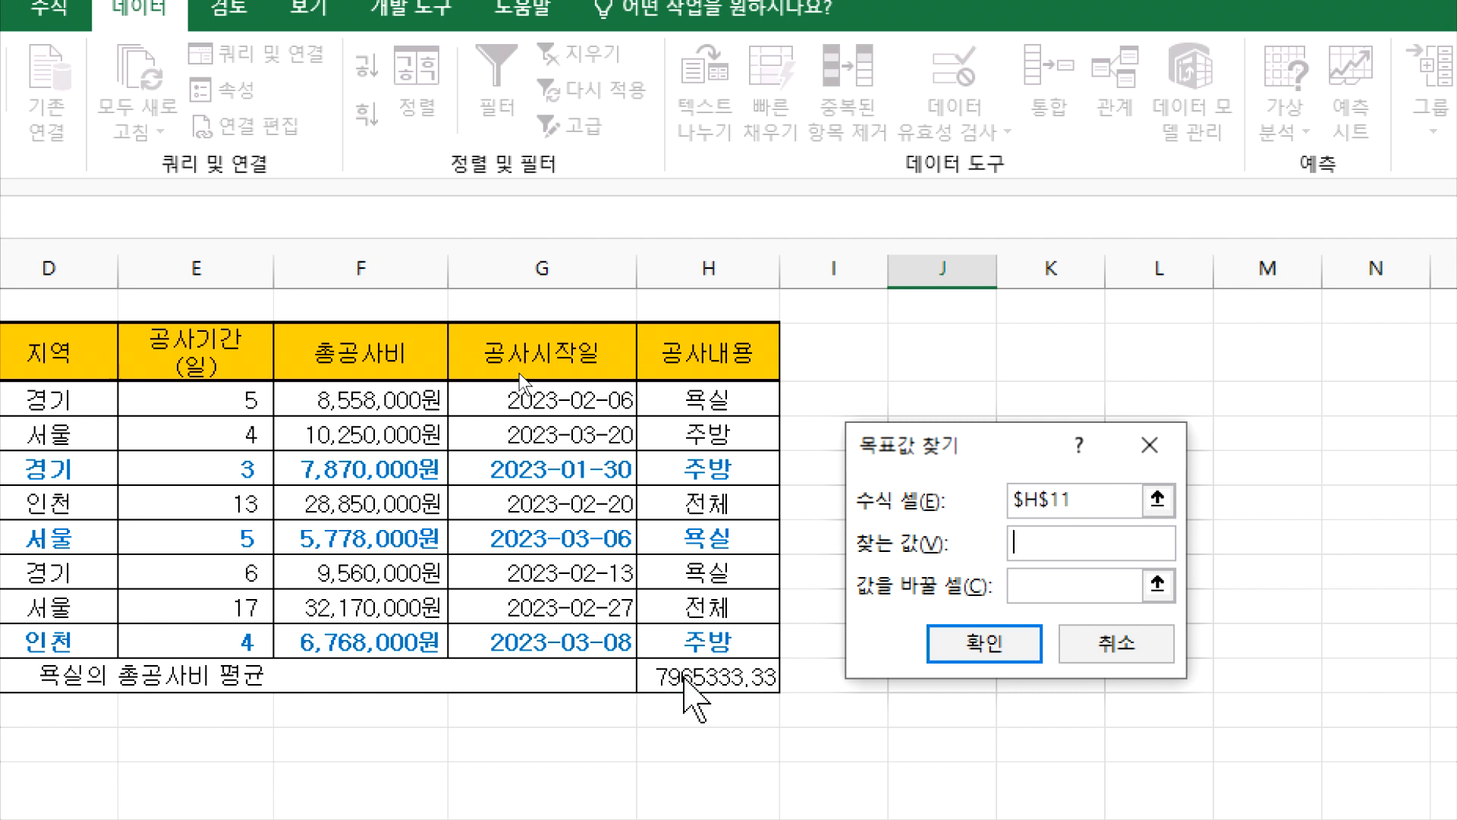
pyautogui.write('80000000')
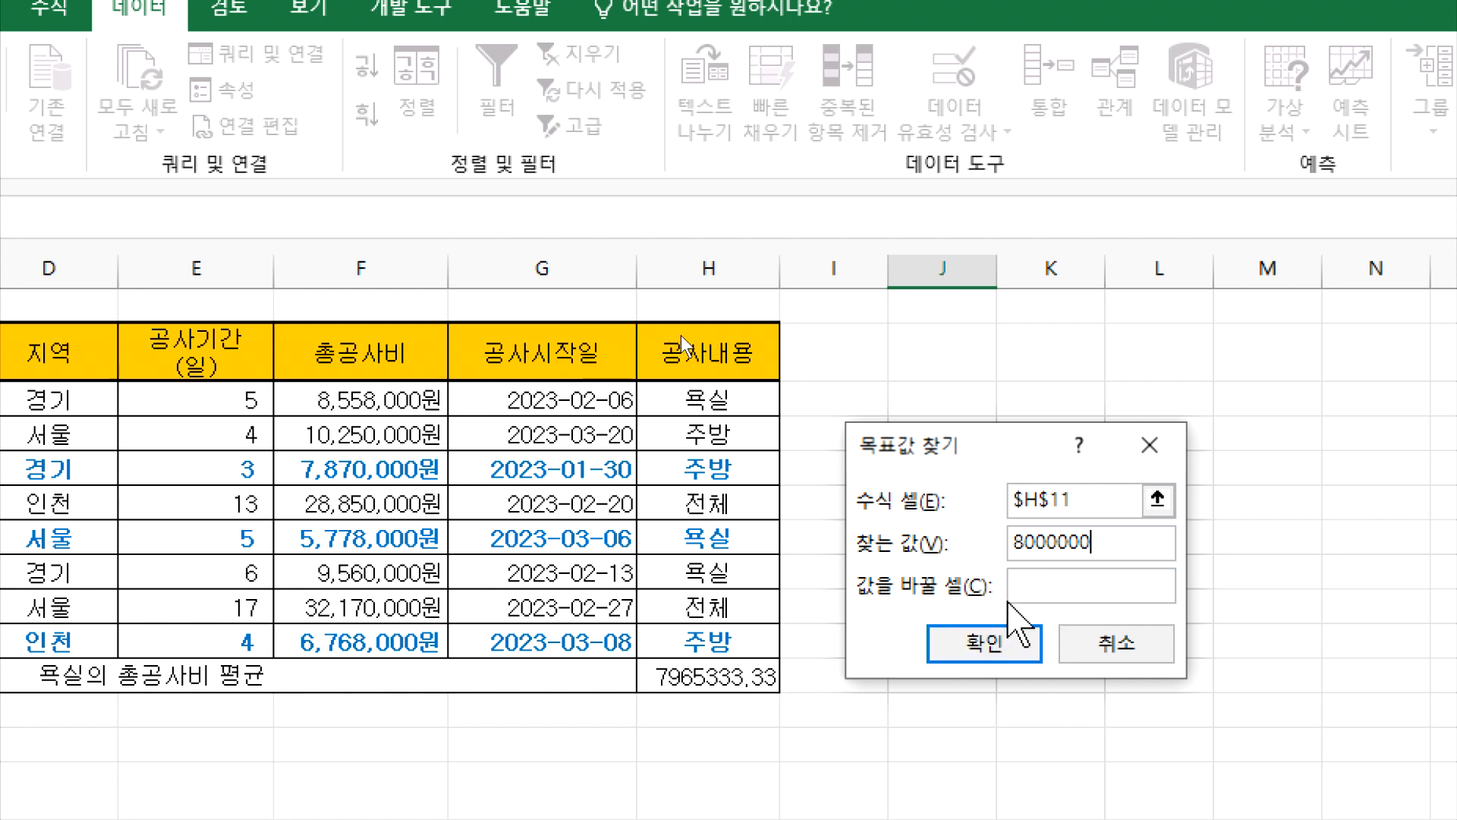
pyautogui.click(1032, 592)
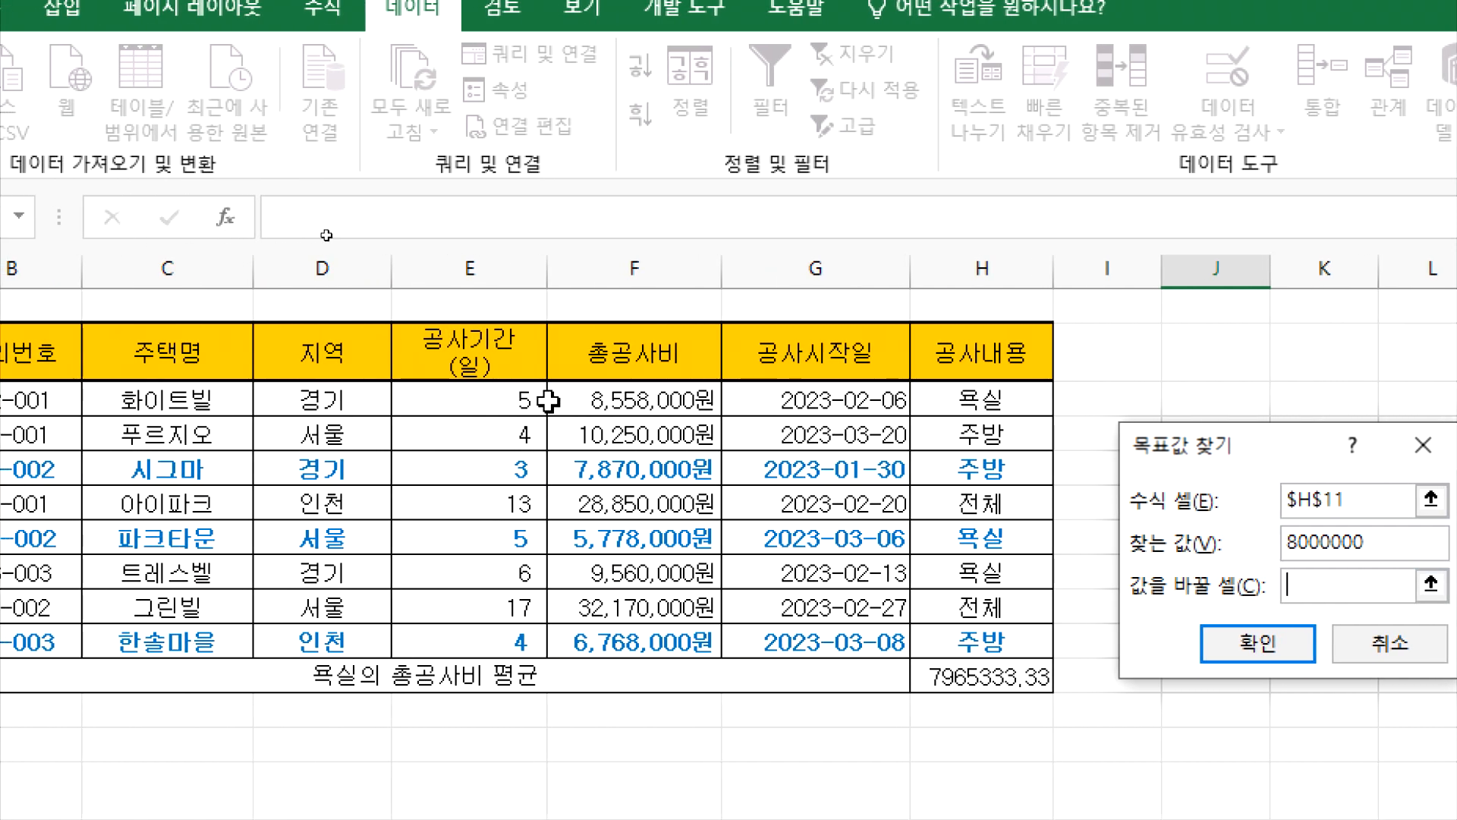
pyautogui.click(571, 401)
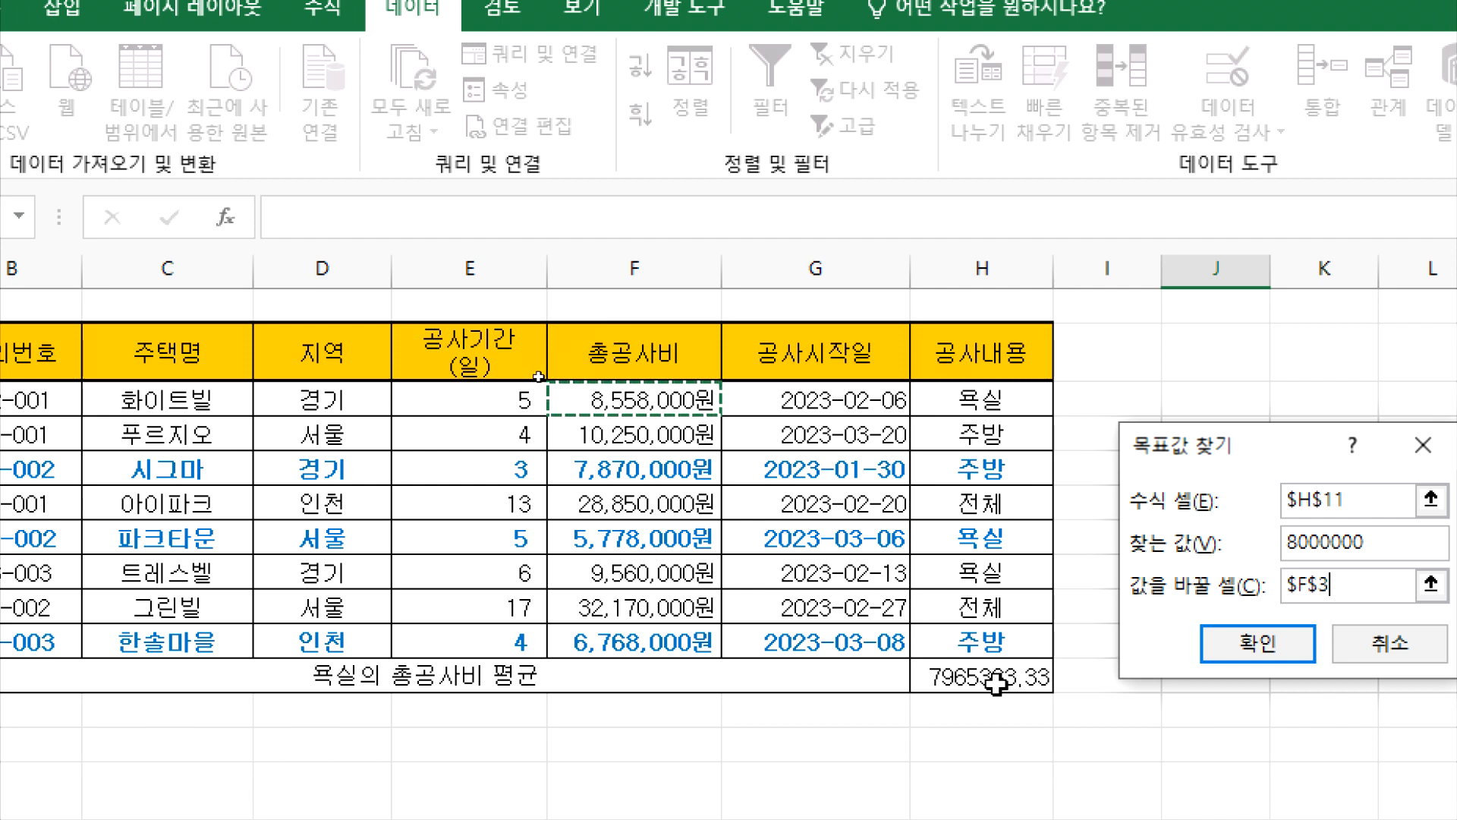
pyautogui.press('Return')
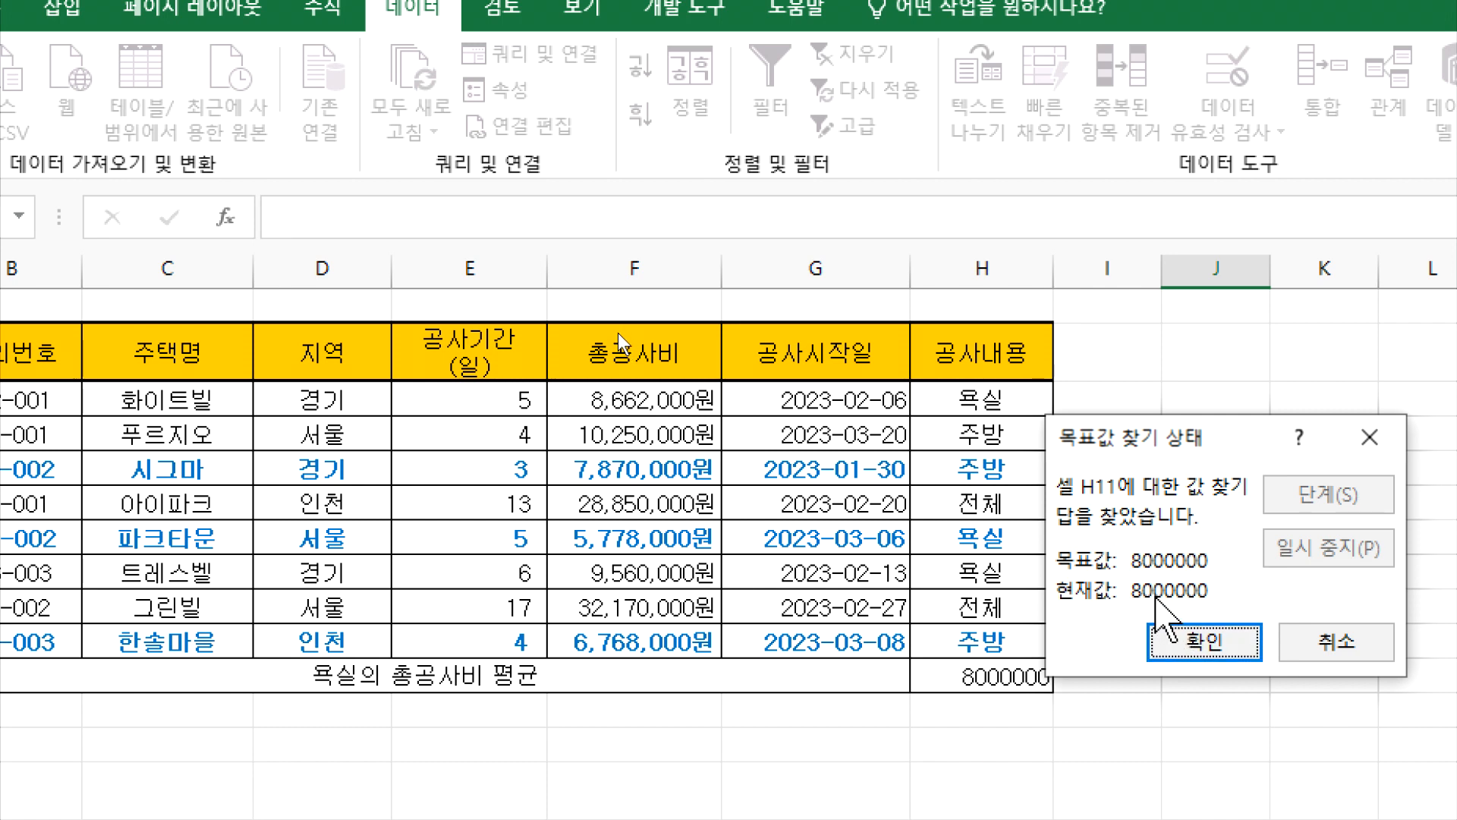
pyautogui.click(1167, 641)
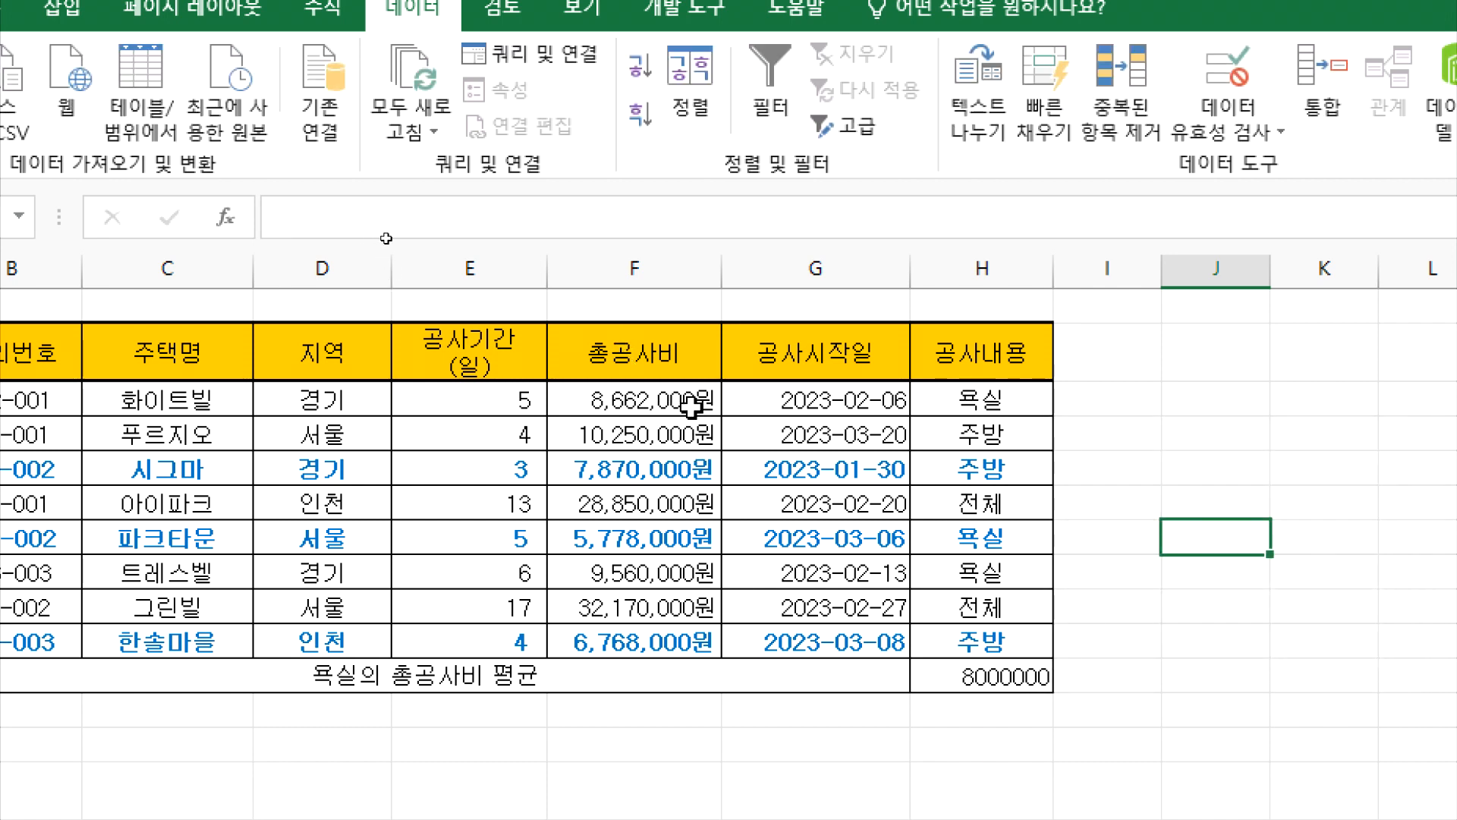
pyautogui.click(691, 404)
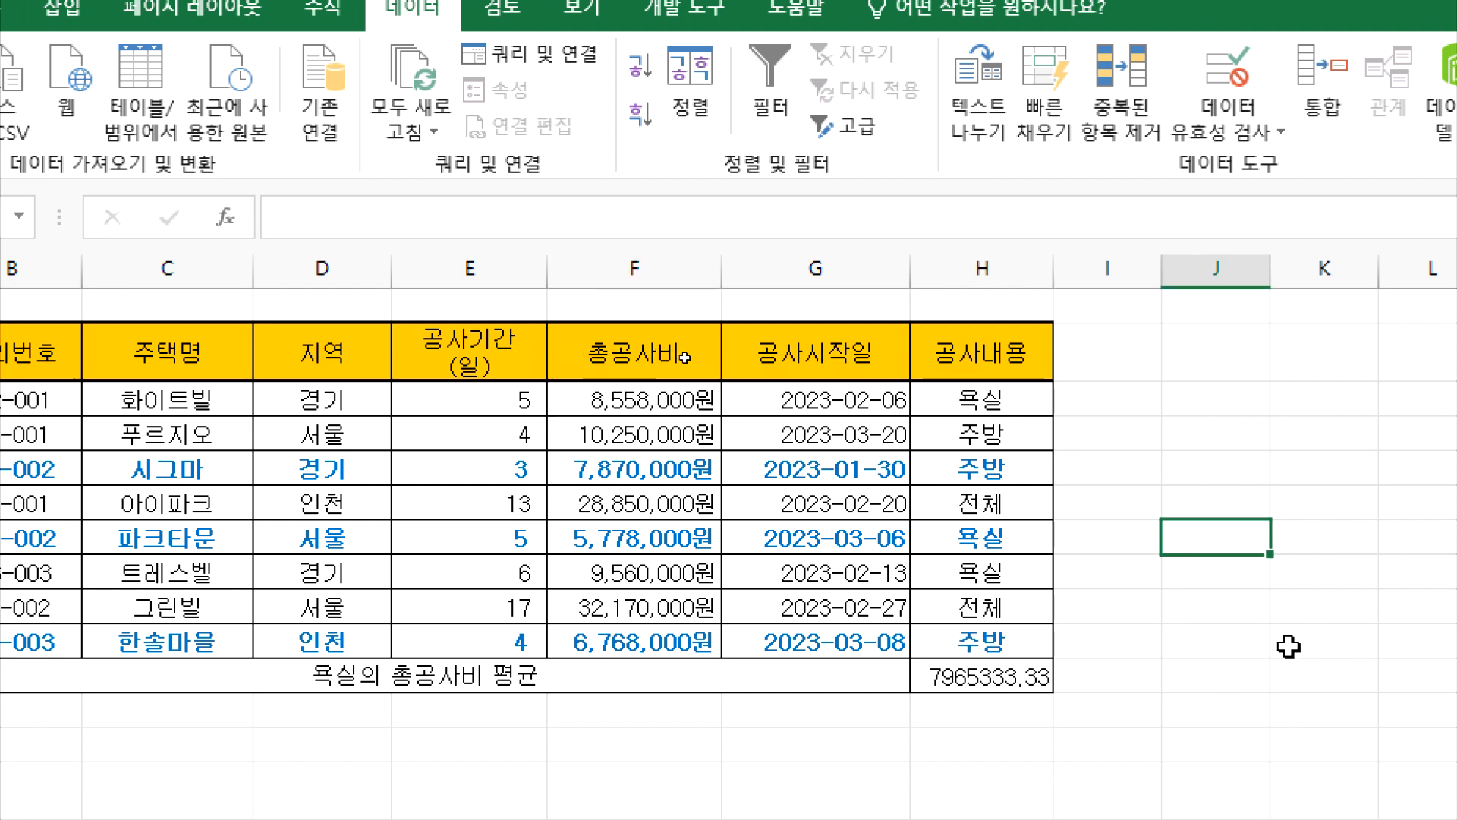
pyautogui.click(1288, 645)
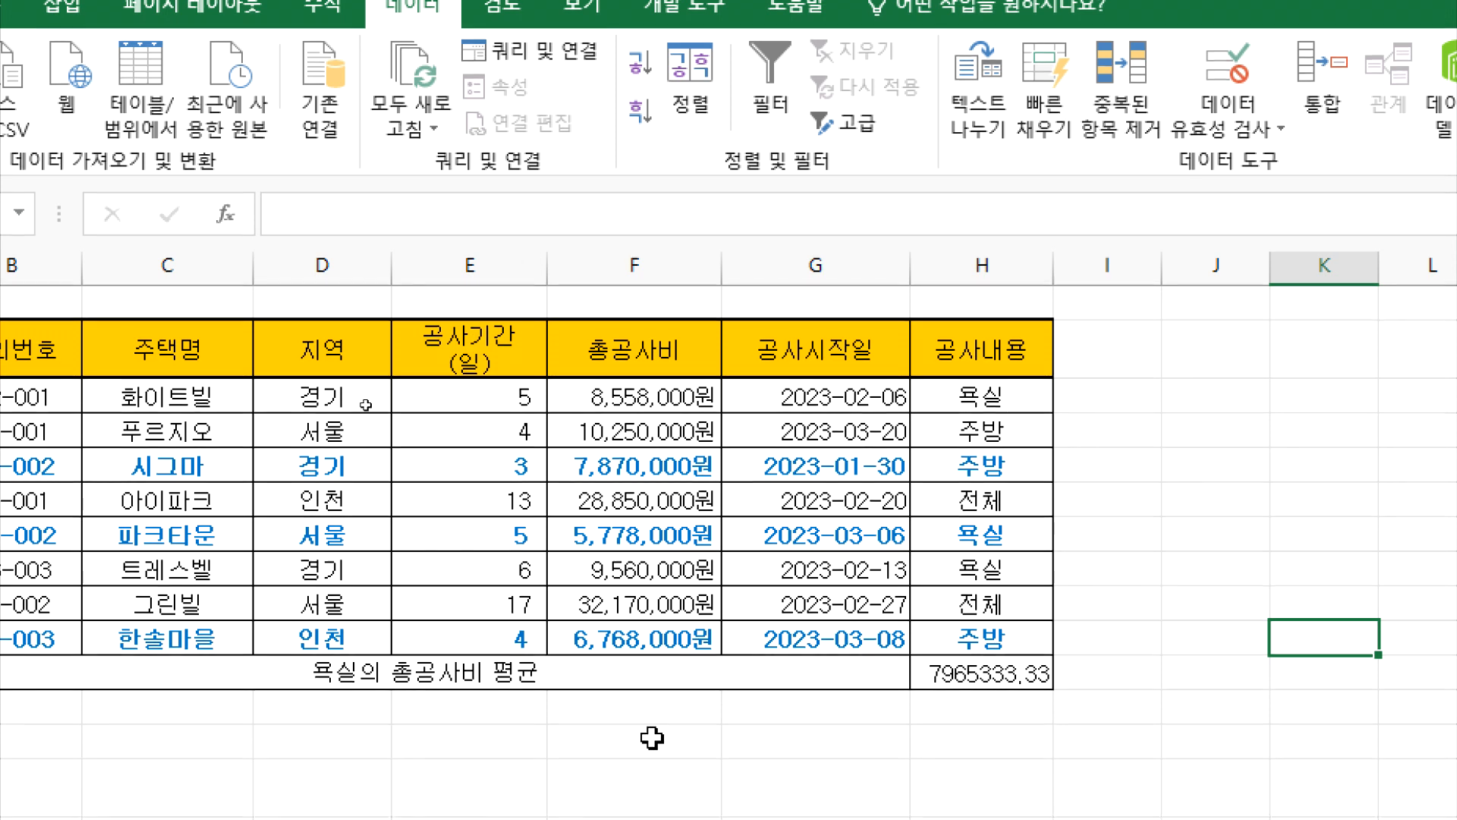
pyautogui.click(634, 717)
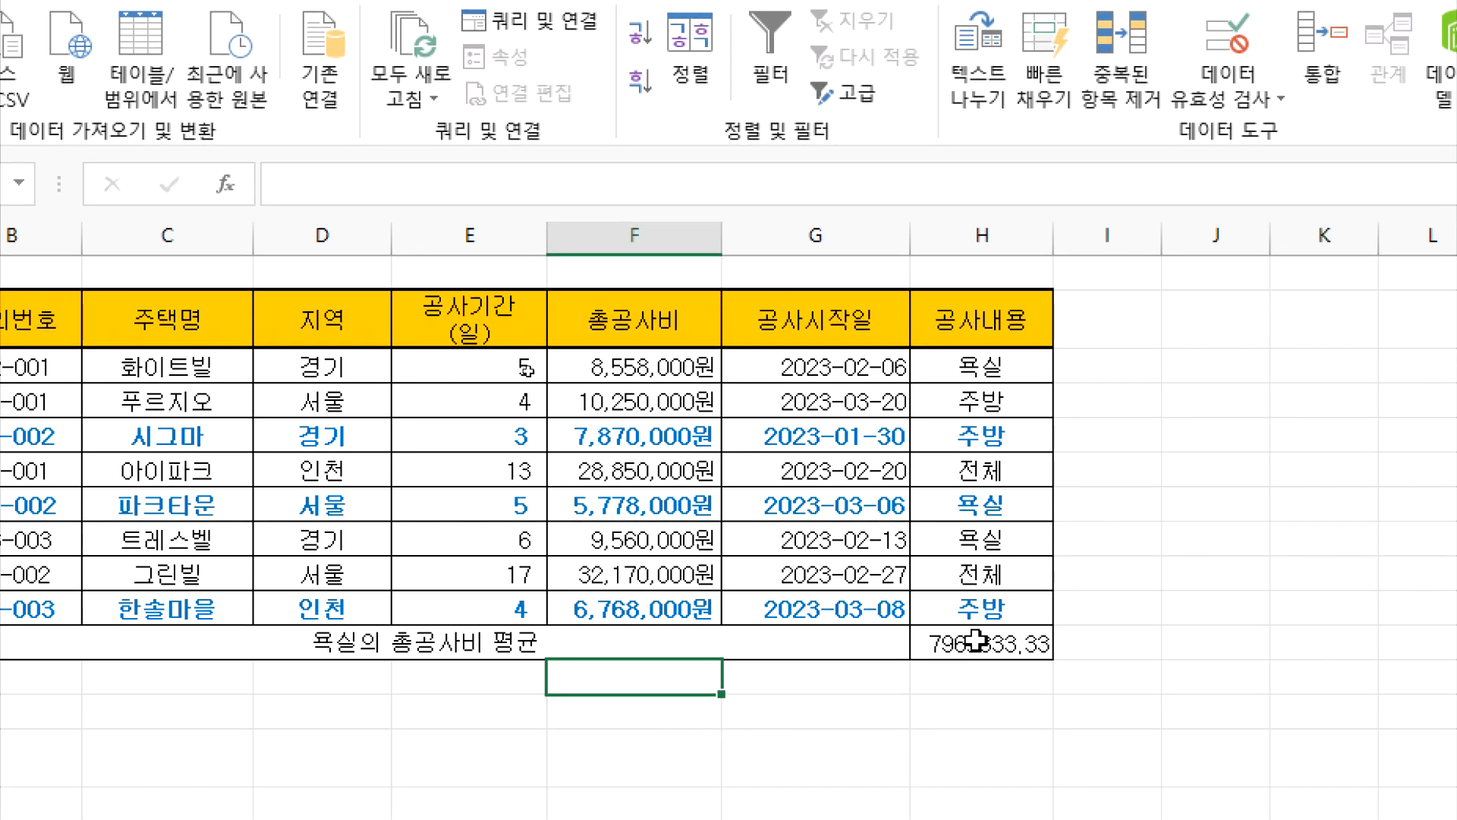
# Run Goal Seek on H11 with target value 8000000 by changing 화이트빌's total cost in F3, and keep the result.
pyautogui.click(977, 641)
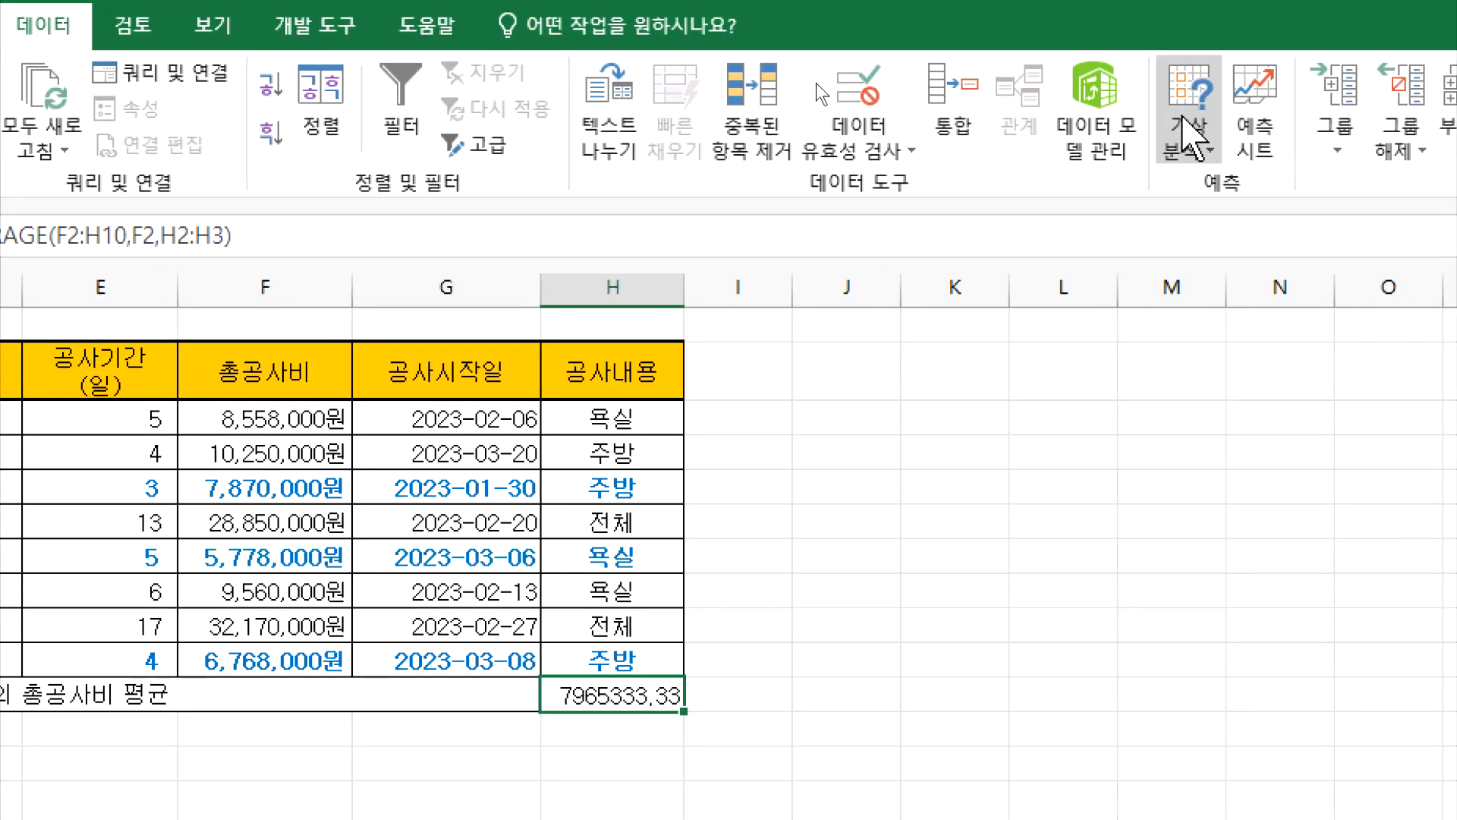
pyautogui.click(1184, 126)
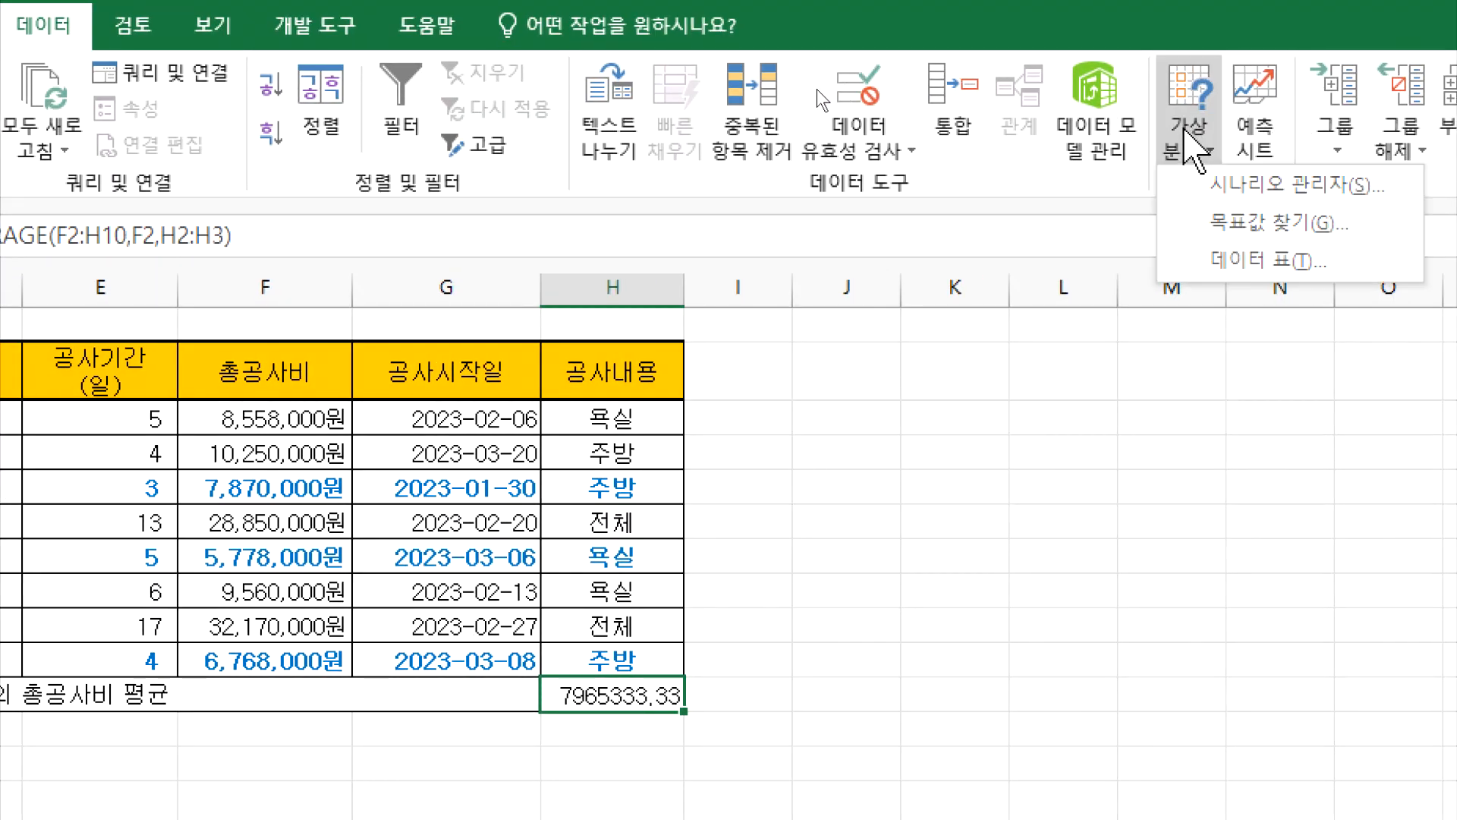
pyautogui.click(1206, 220)
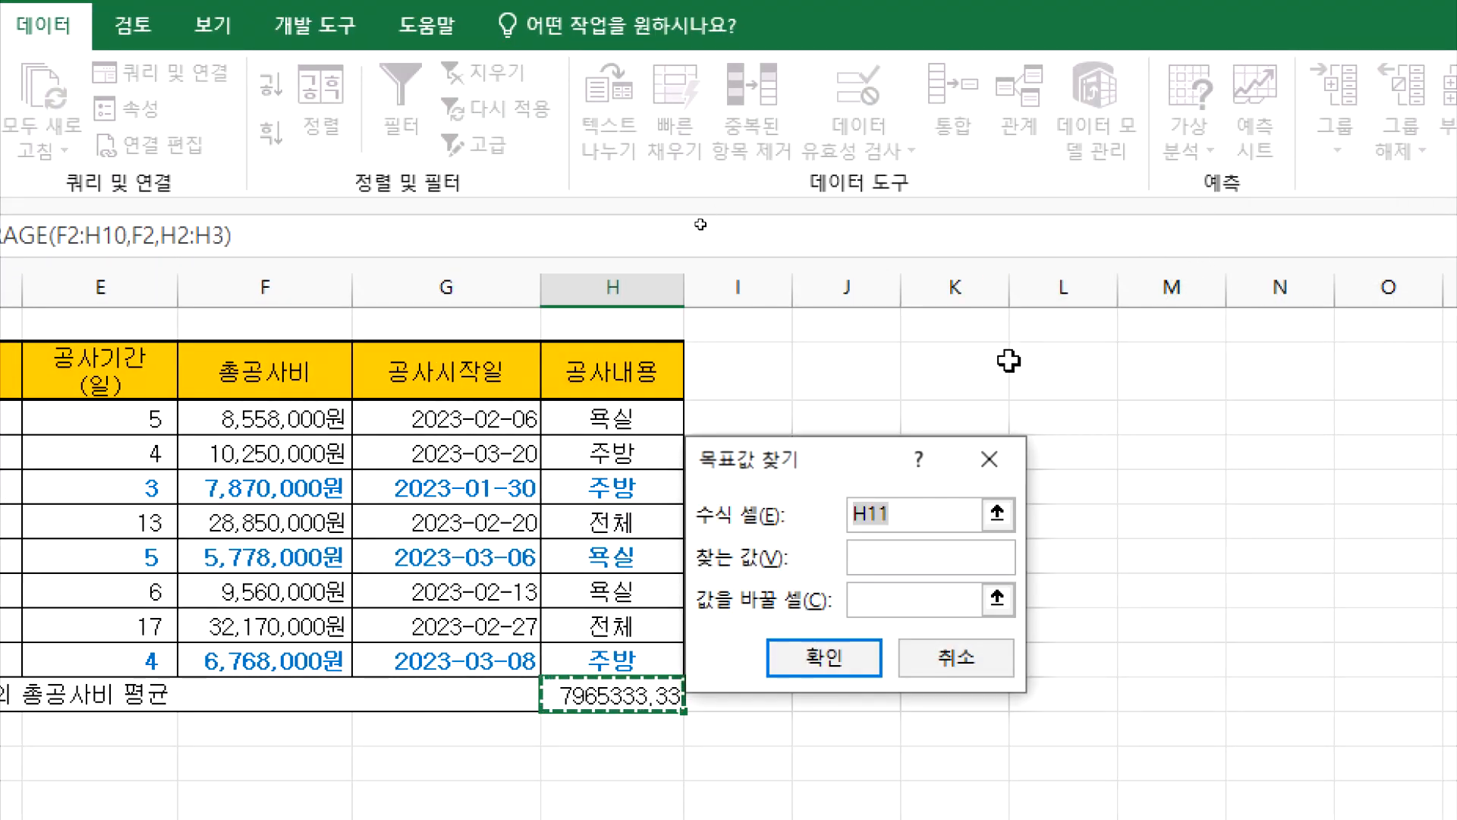
pyautogui.click(880, 556)
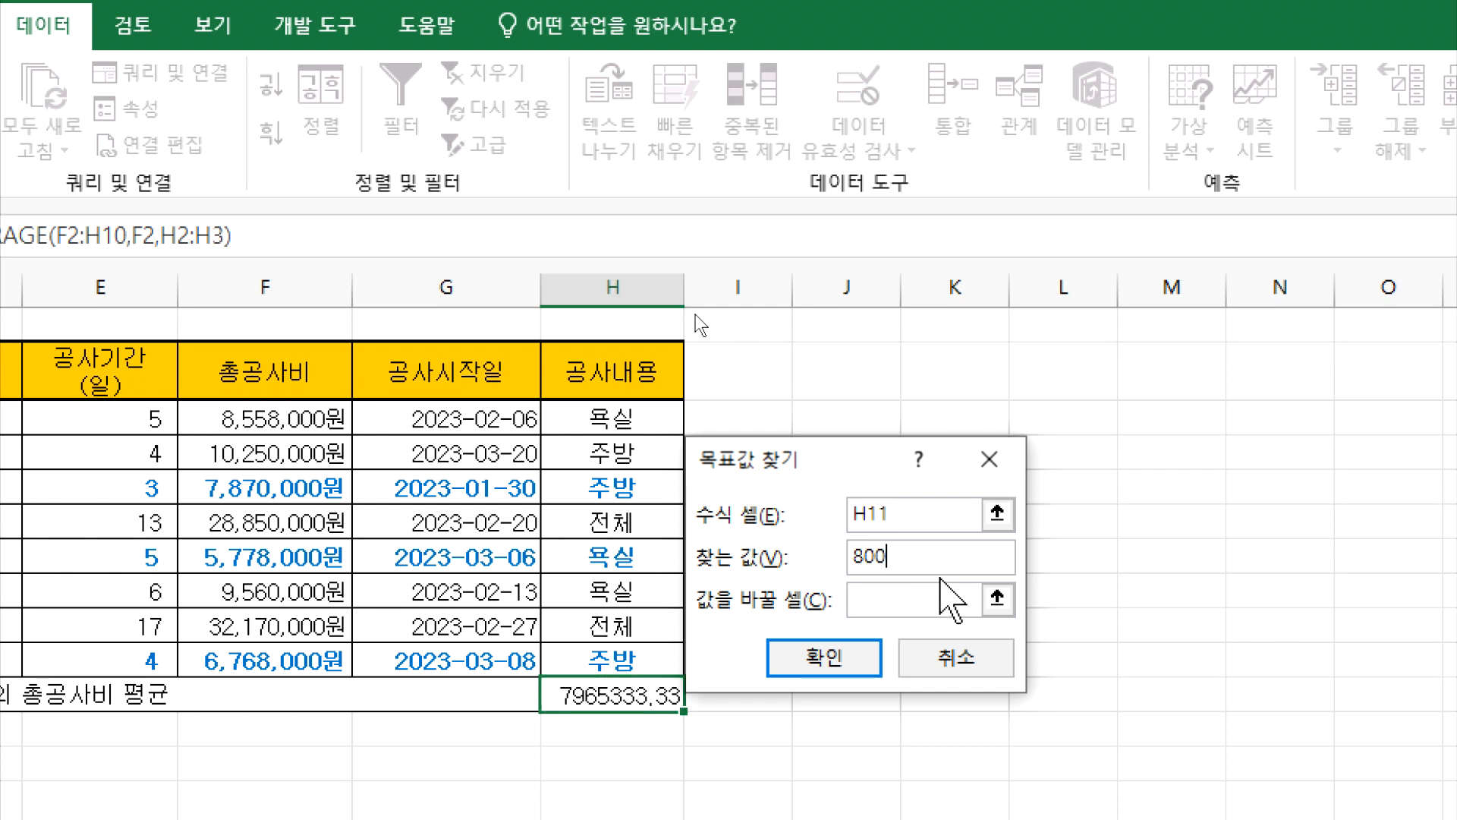
pyautogui.write('8000000')
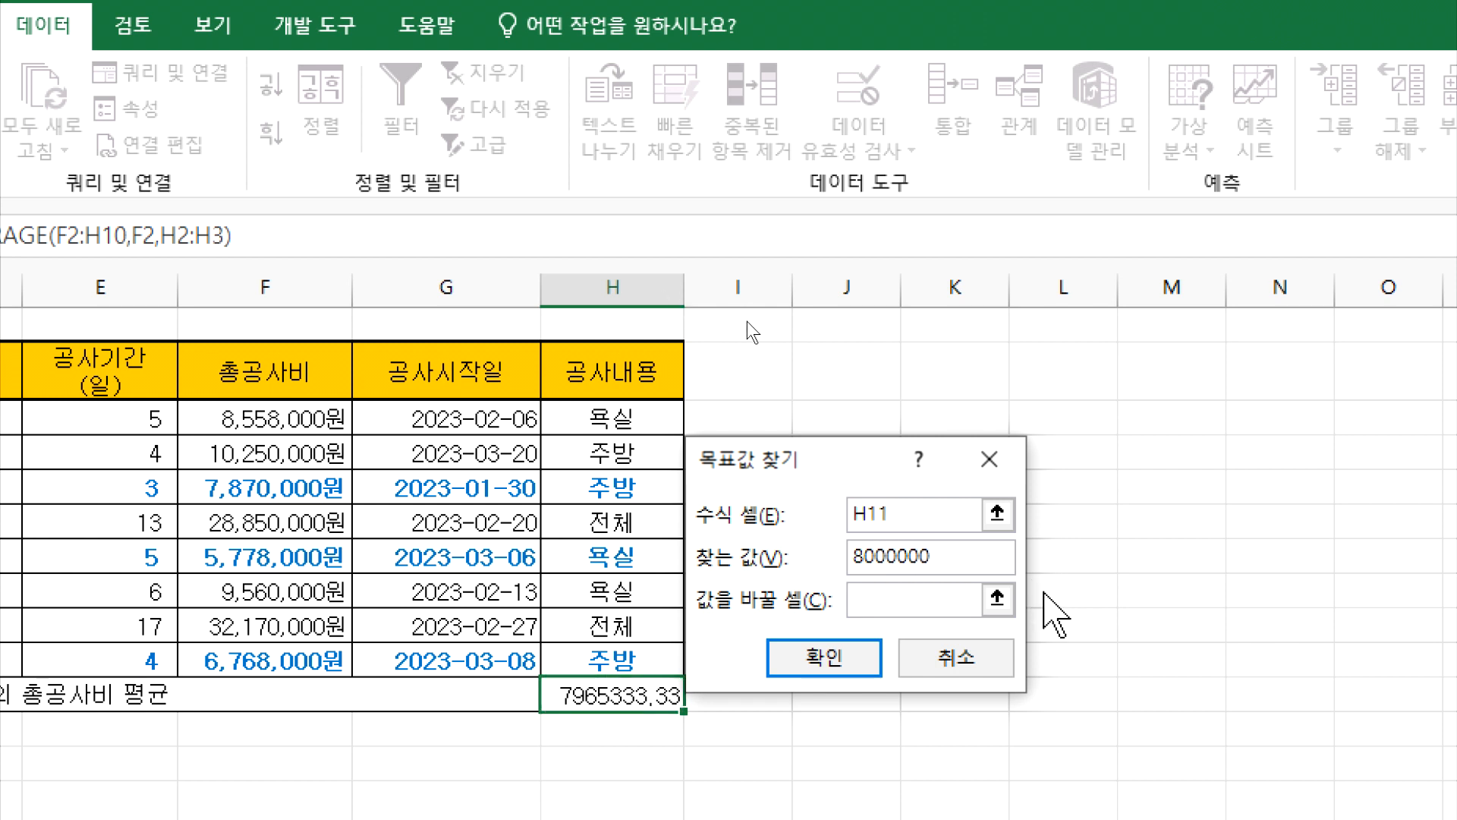
pyautogui.click(971, 599)
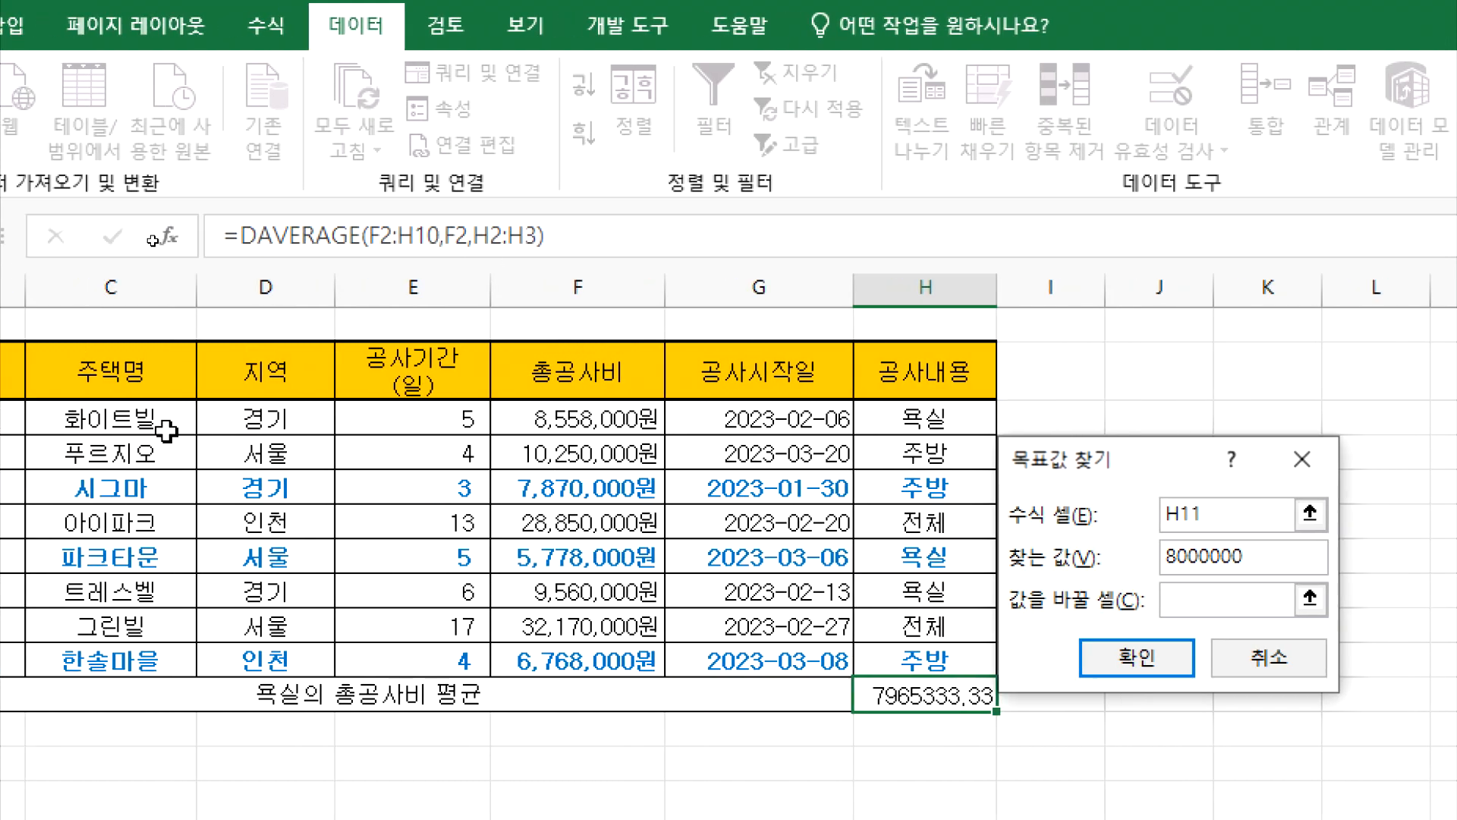
pyautogui.click(588, 417)
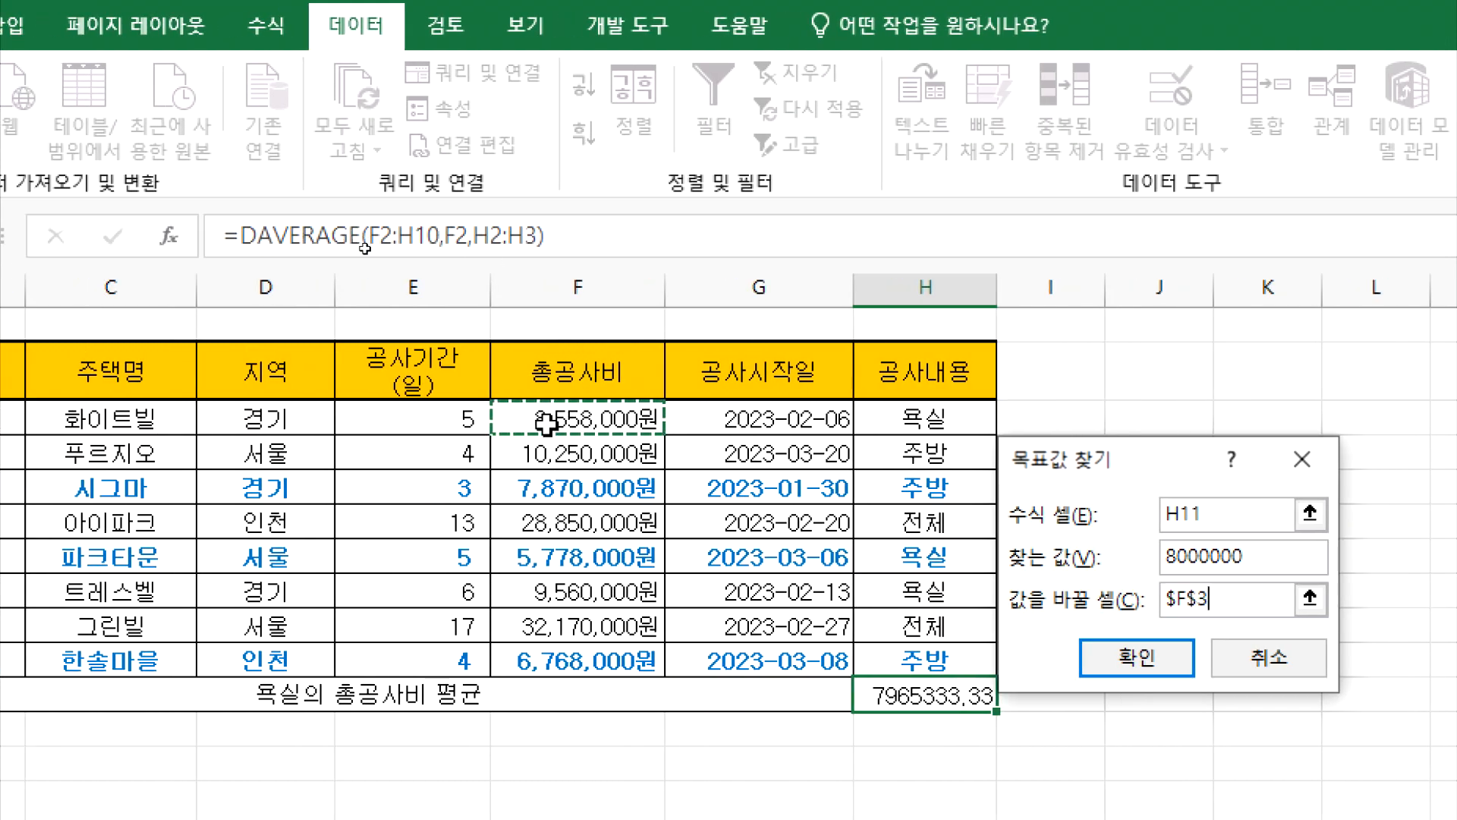
pyautogui.click(1116, 659)
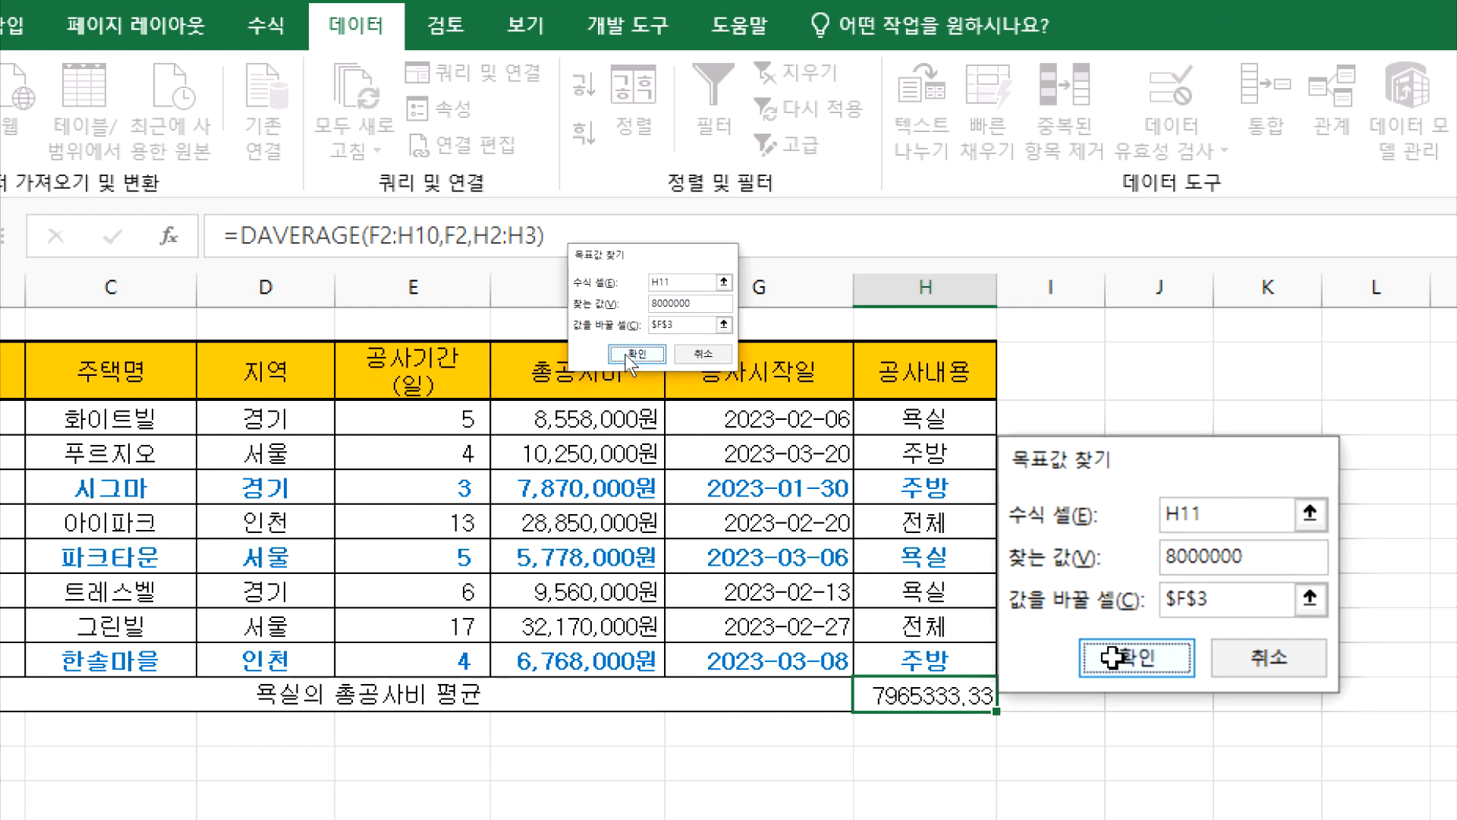
pyautogui.click(1070, 659)
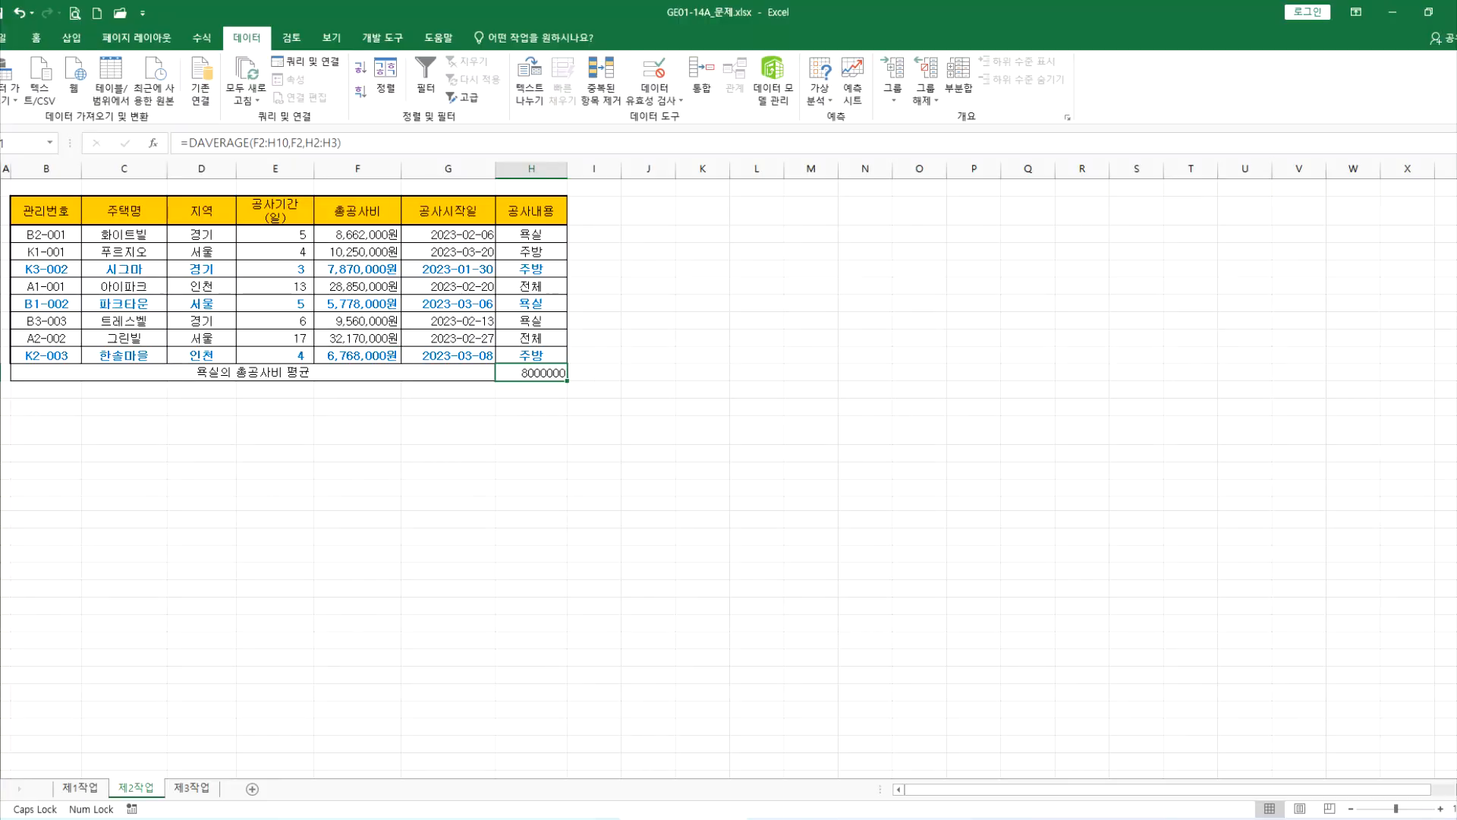
# Switch to the Notepad task notes and delete four of the blank lines above the 고급필터 item.
pyautogui.click(559, 818)
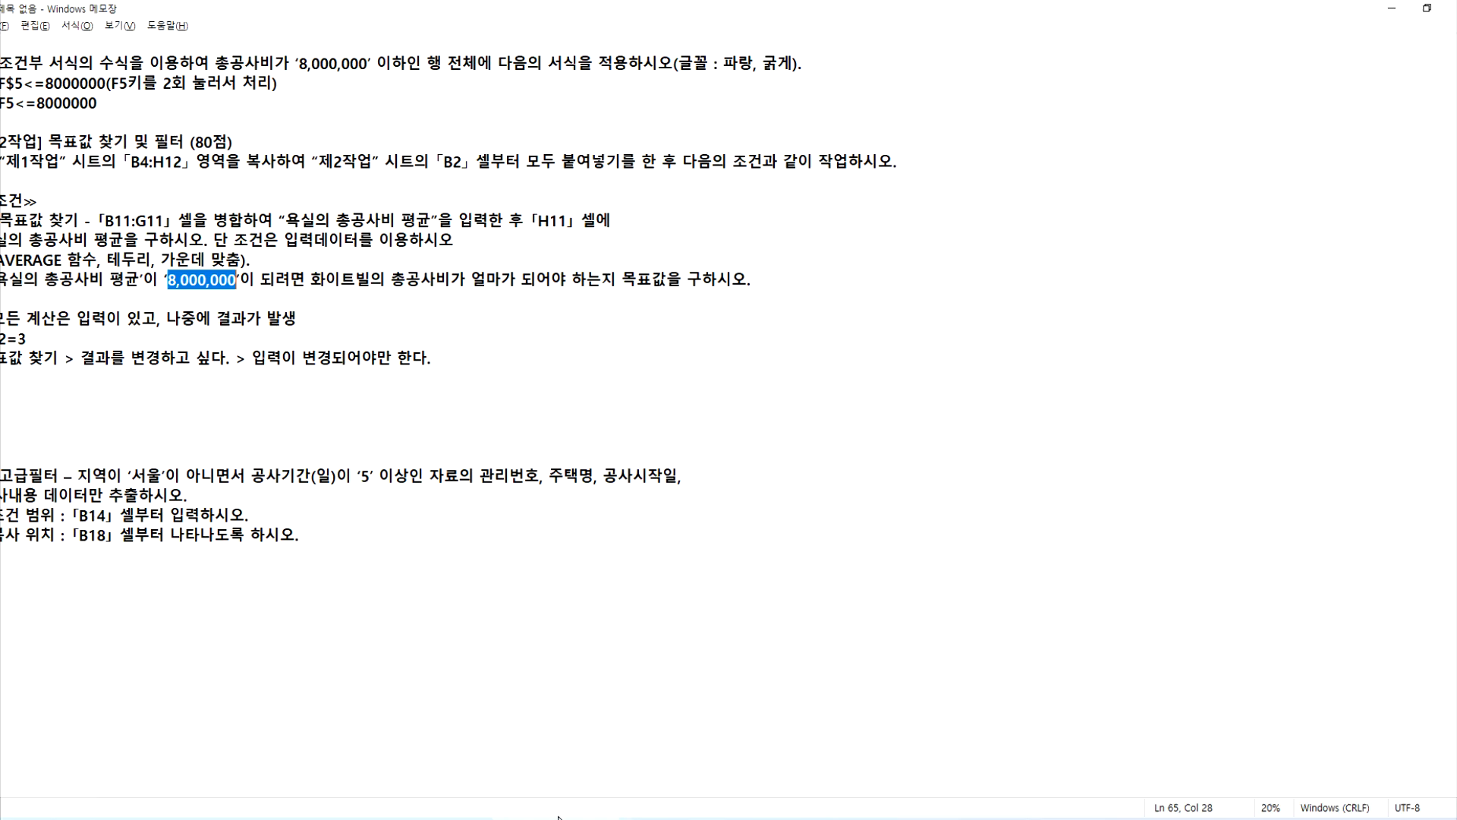
pyautogui.click(159, 380)
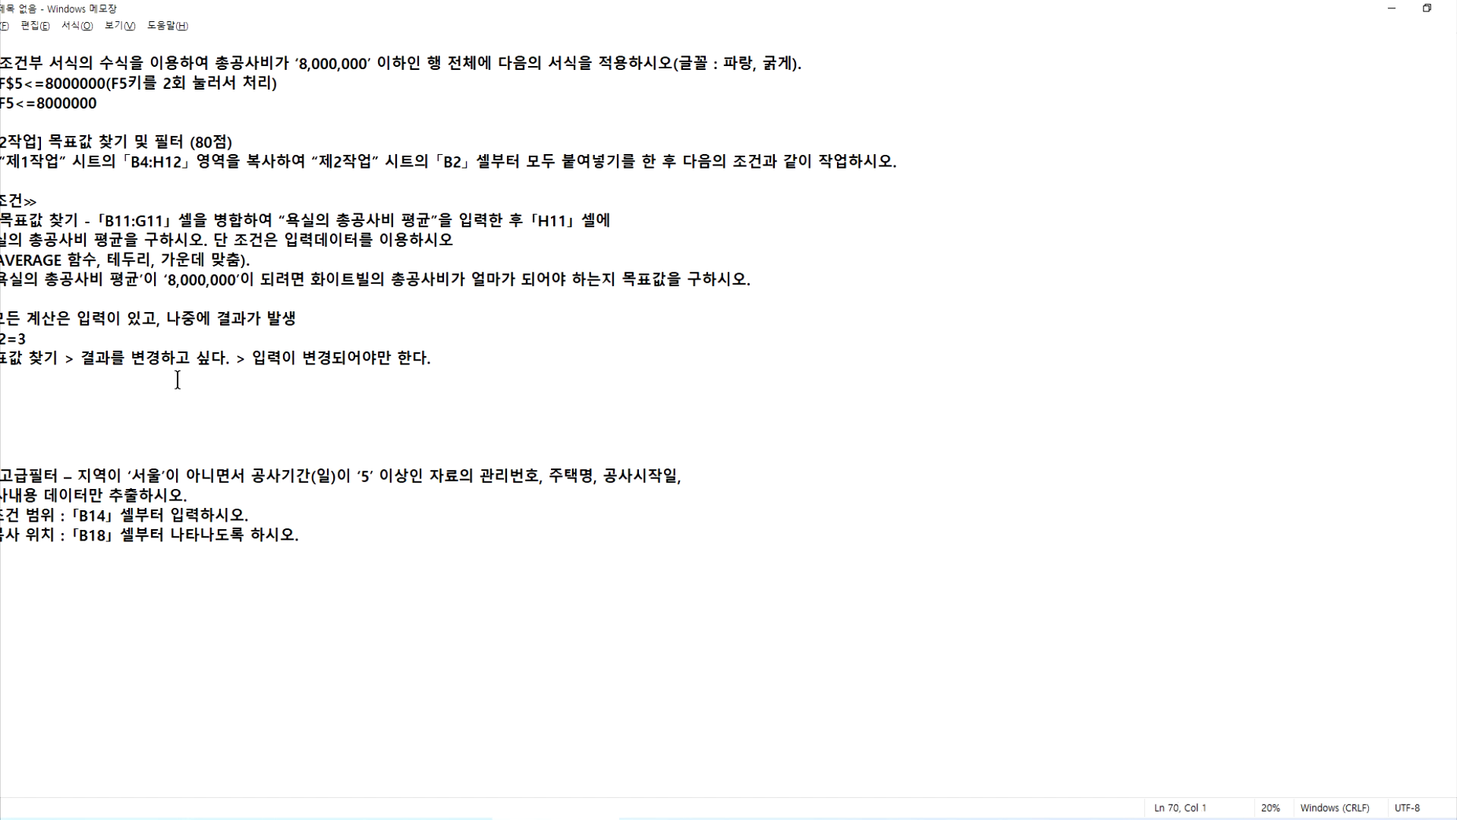
pyautogui.scroll(2, 179, 392)
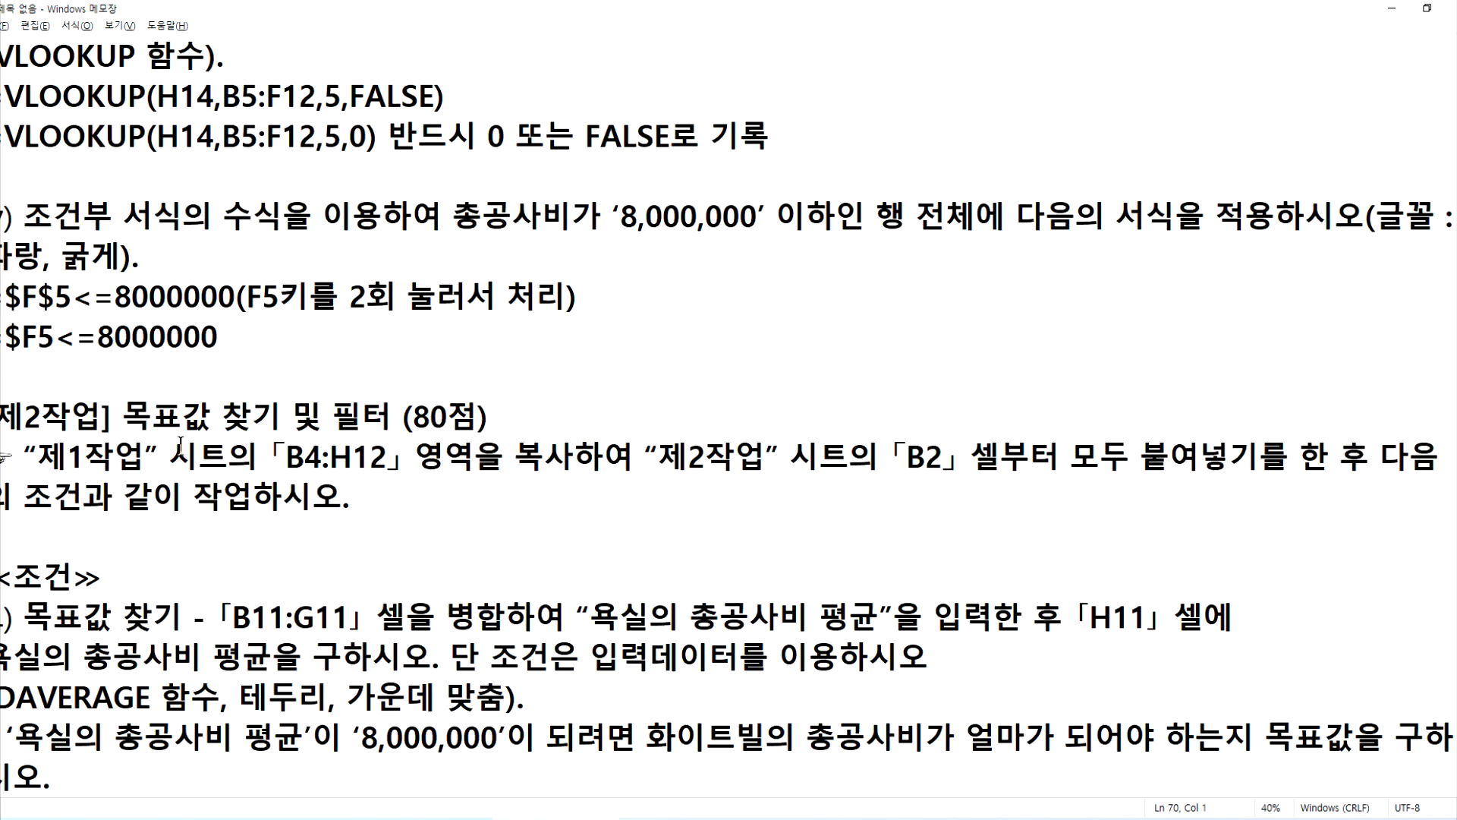
pyautogui.scroll(-2, 106, 508)
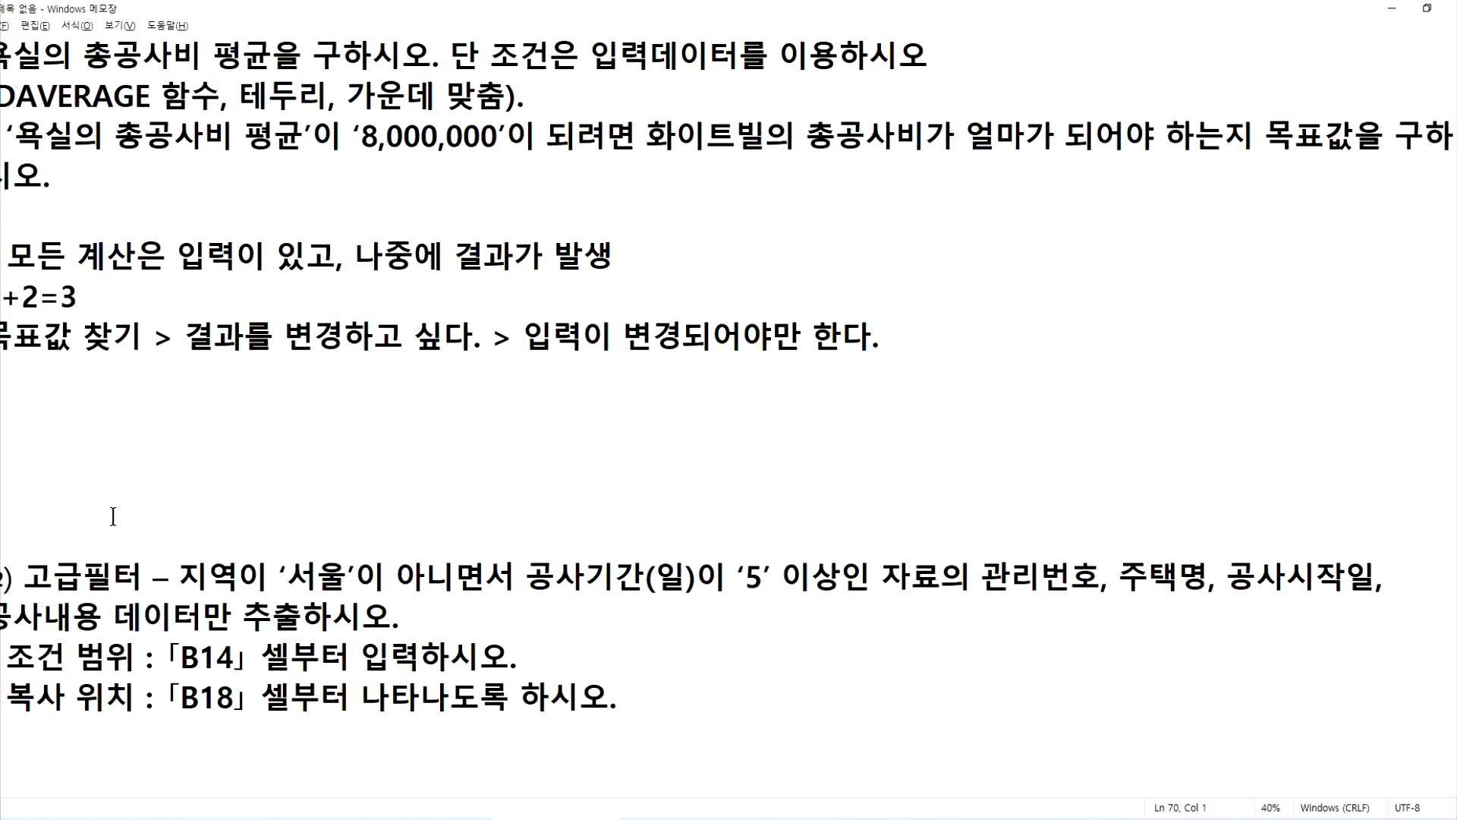
pyautogui.press('Delete')
pyautogui.press('Delete')
pyautogui.press('Delete')
pyautogui.press('Delete')
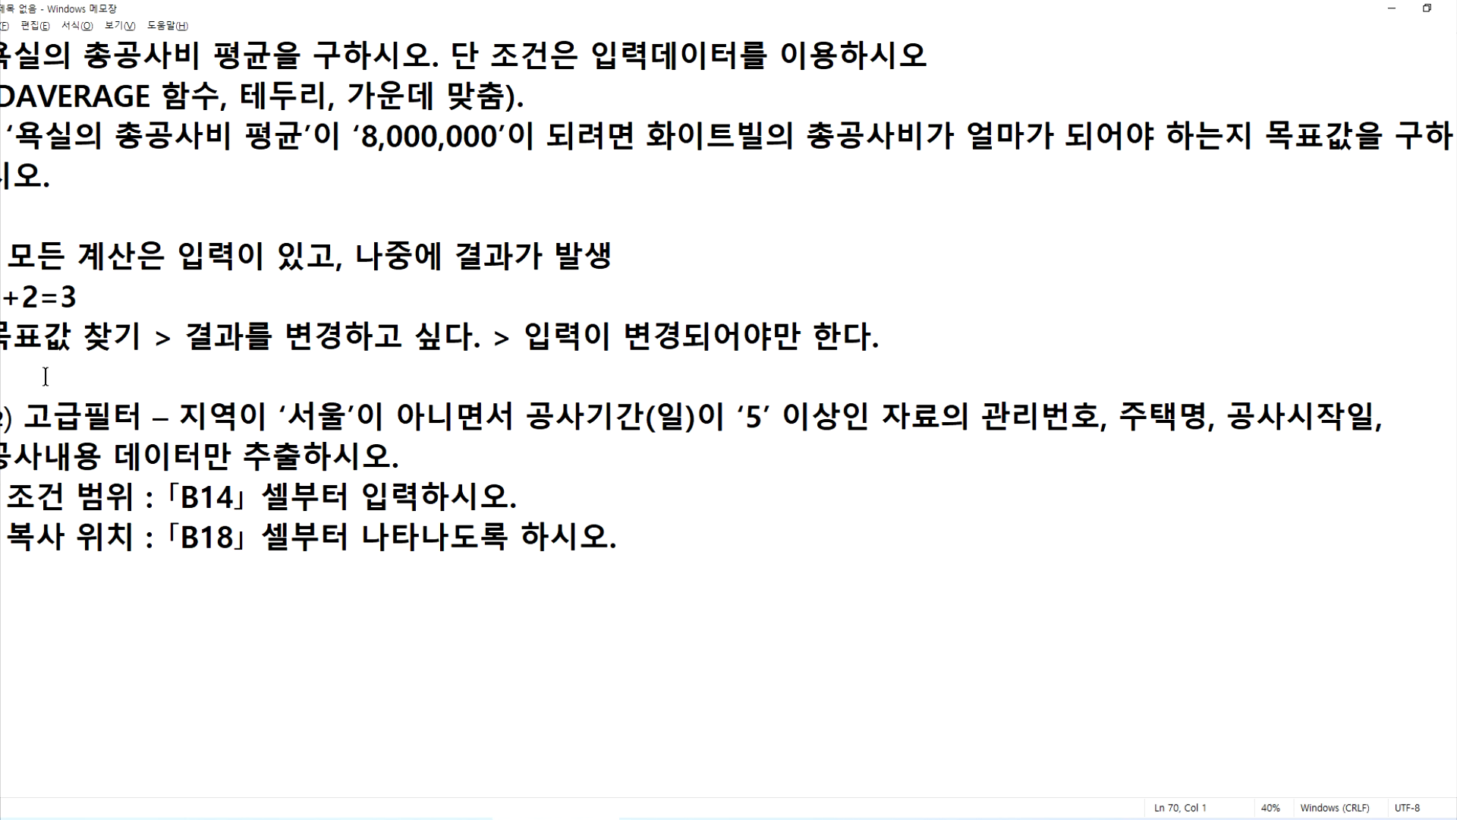
# Review the goal seek and advanced filter instructions in the Notepad notes, and return to the Excel workbook.
pyautogui.hotkey('alt', 'Tab')
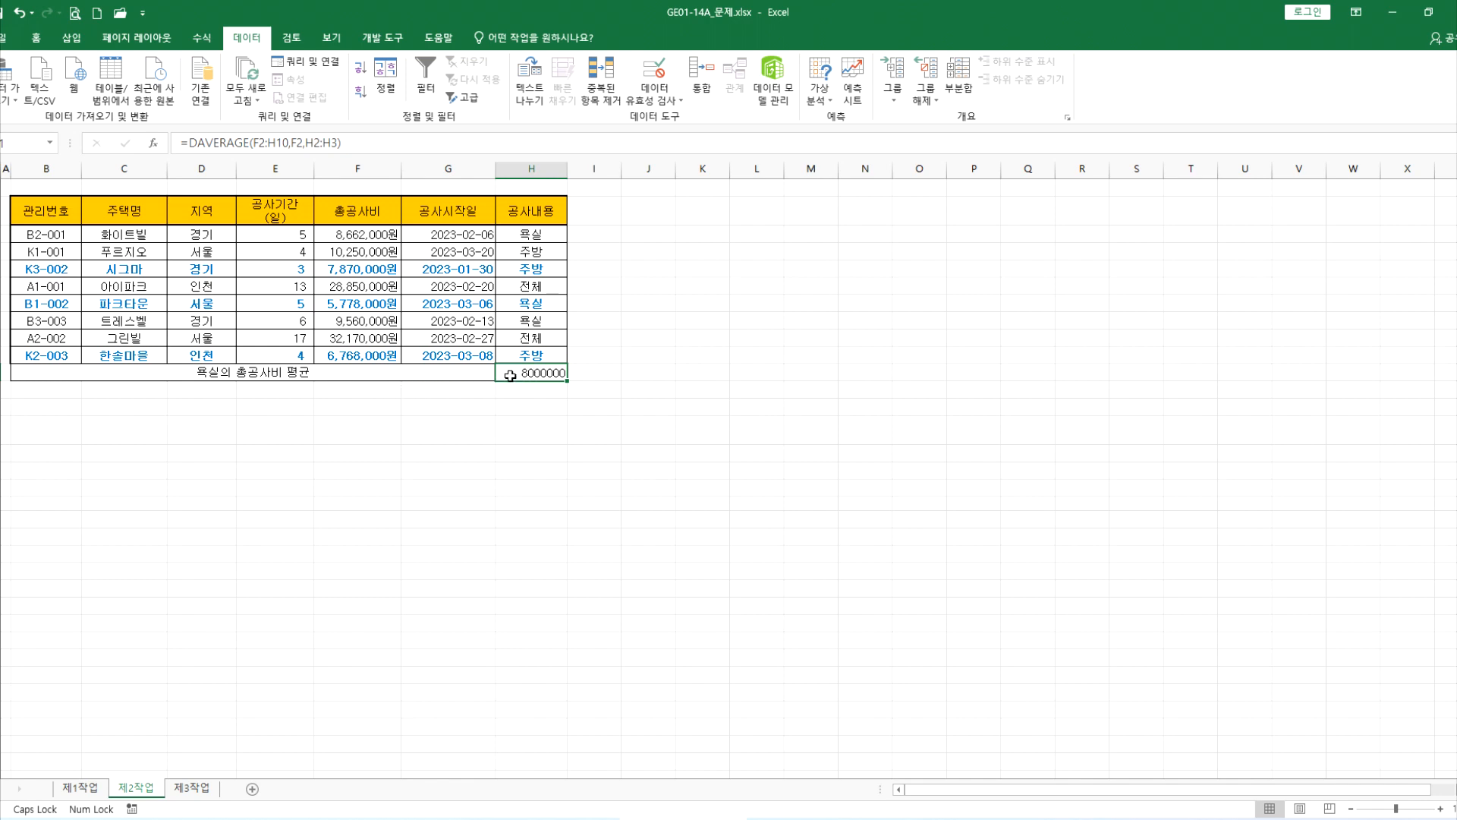
pyautogui.hotkey('alt', 'Tab')
pyautogui.scroll(1, 61, 371)
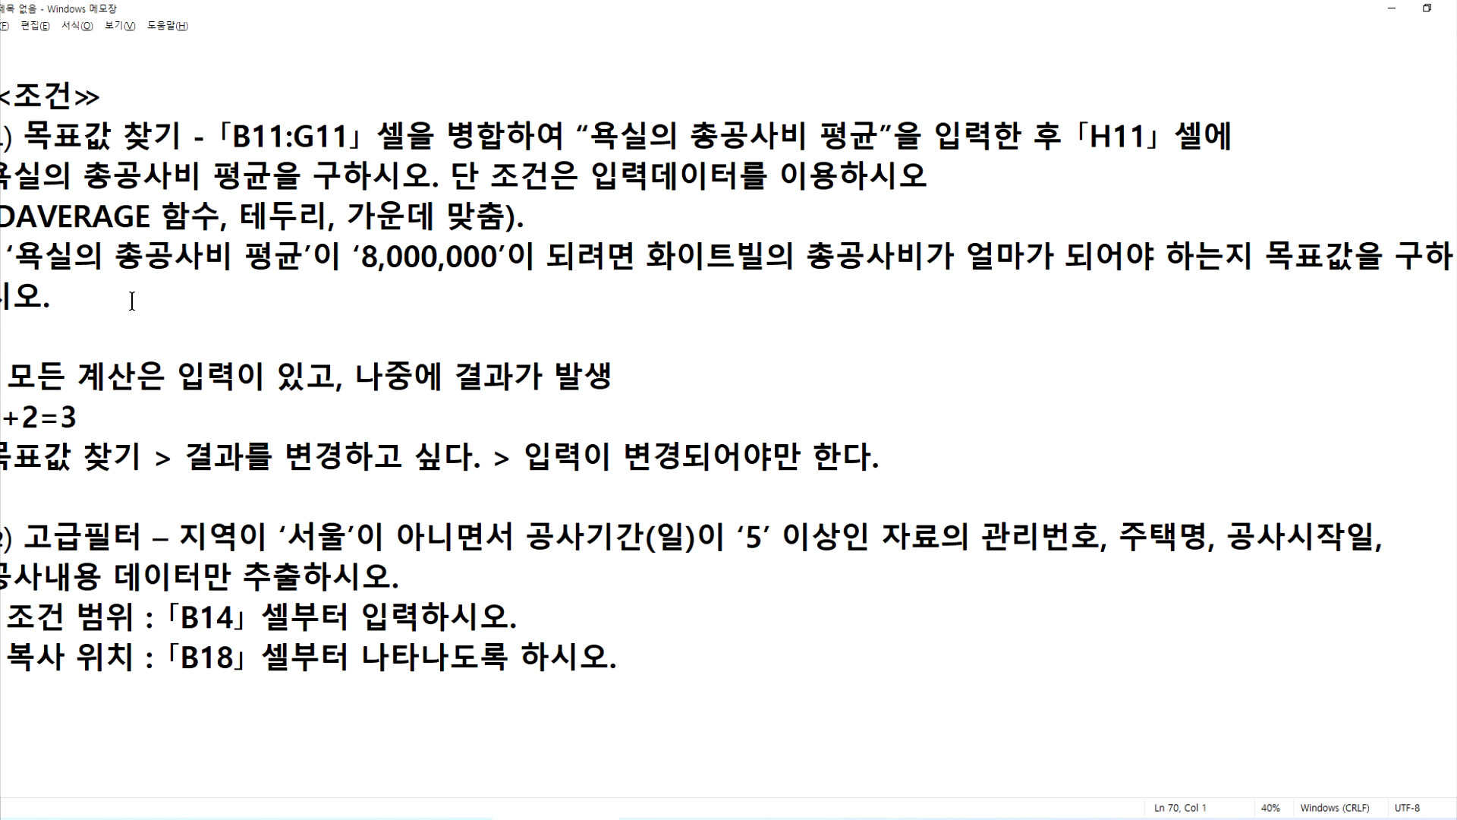
pyautogui.scroll(-1, 125, 335)
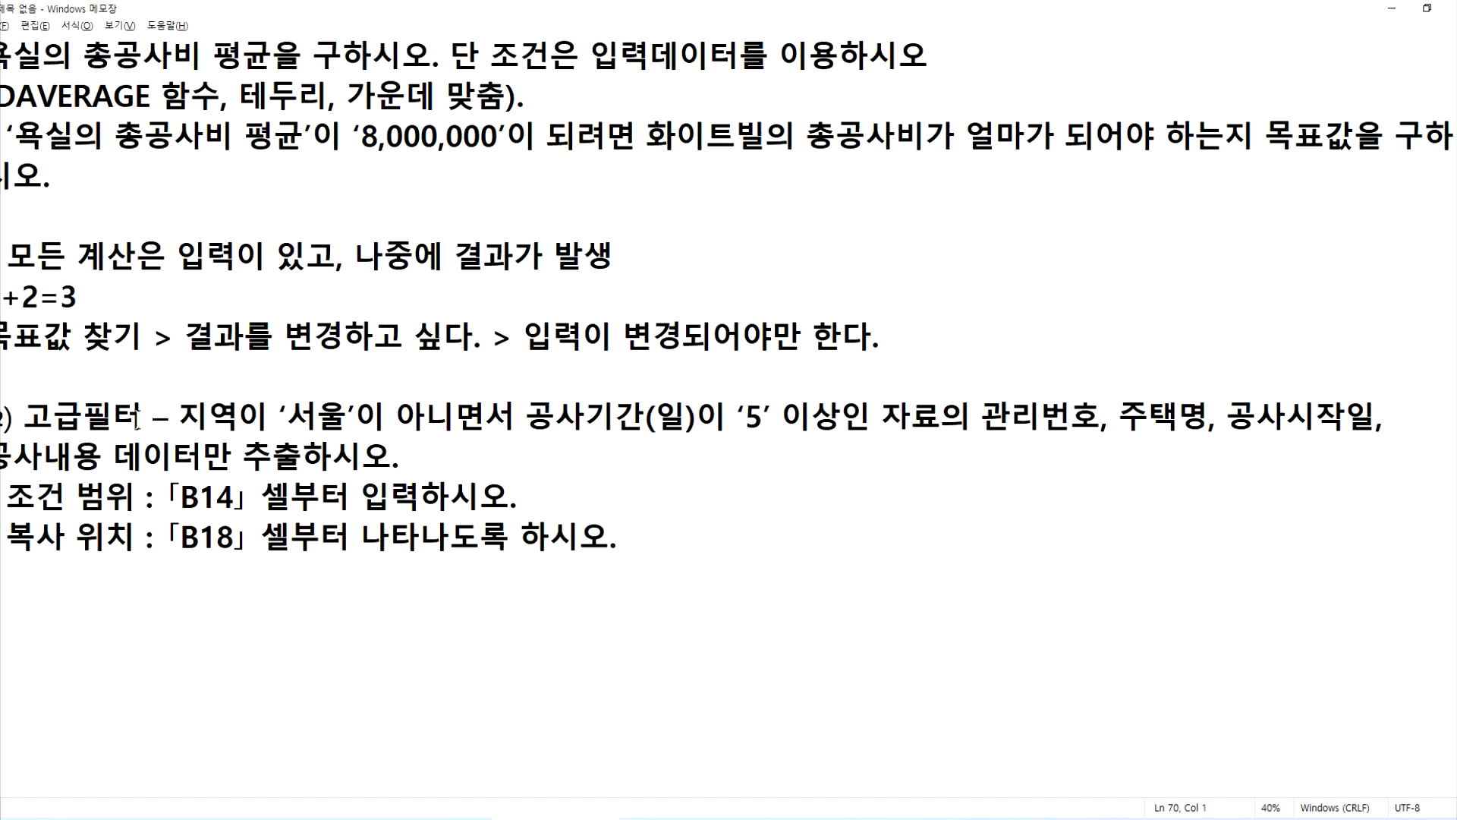
pyautogui.scroll(-1, 68, 589)
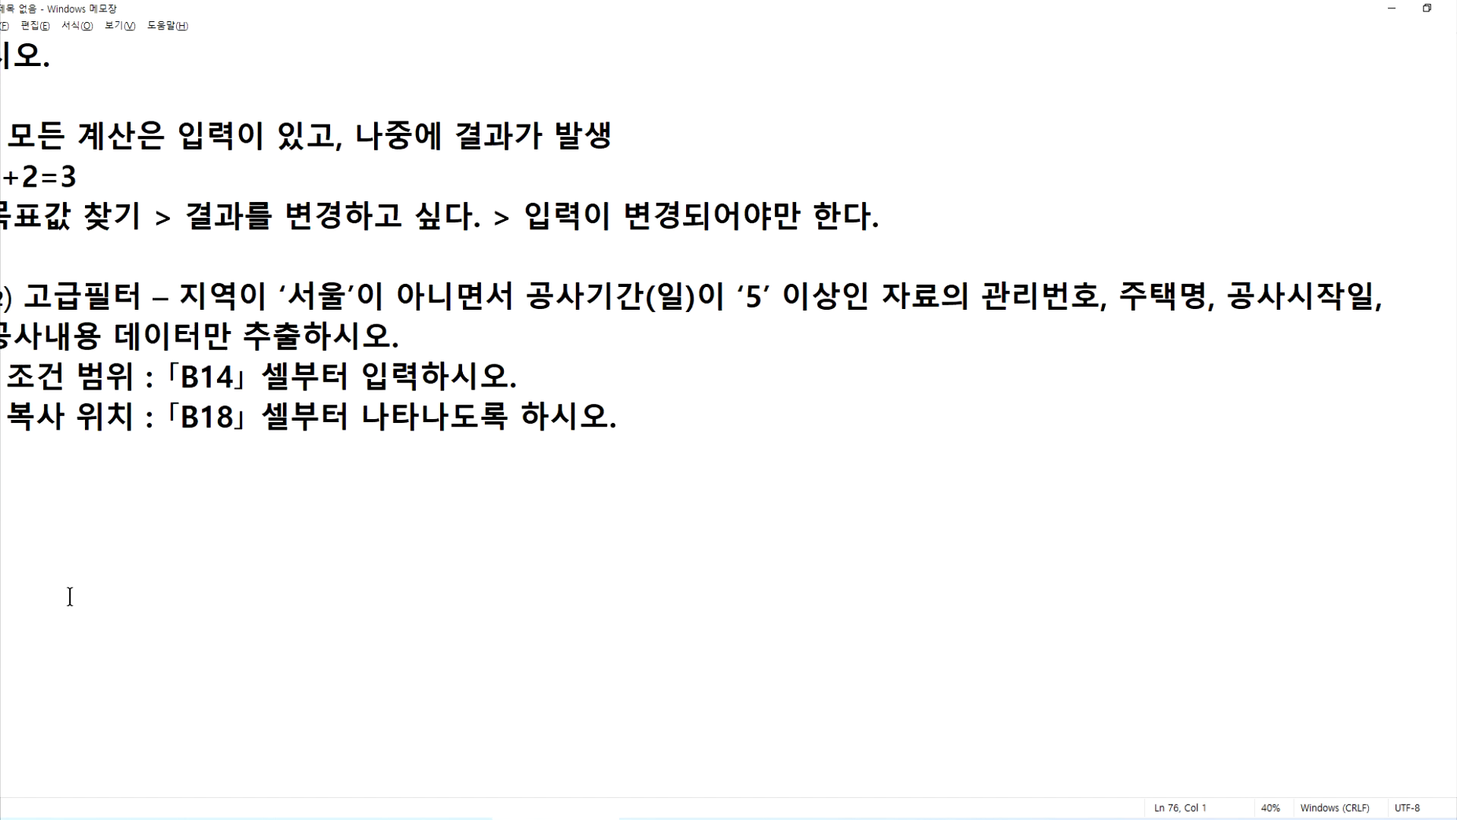
pyautogui.hotkey('alt', 'Tab')
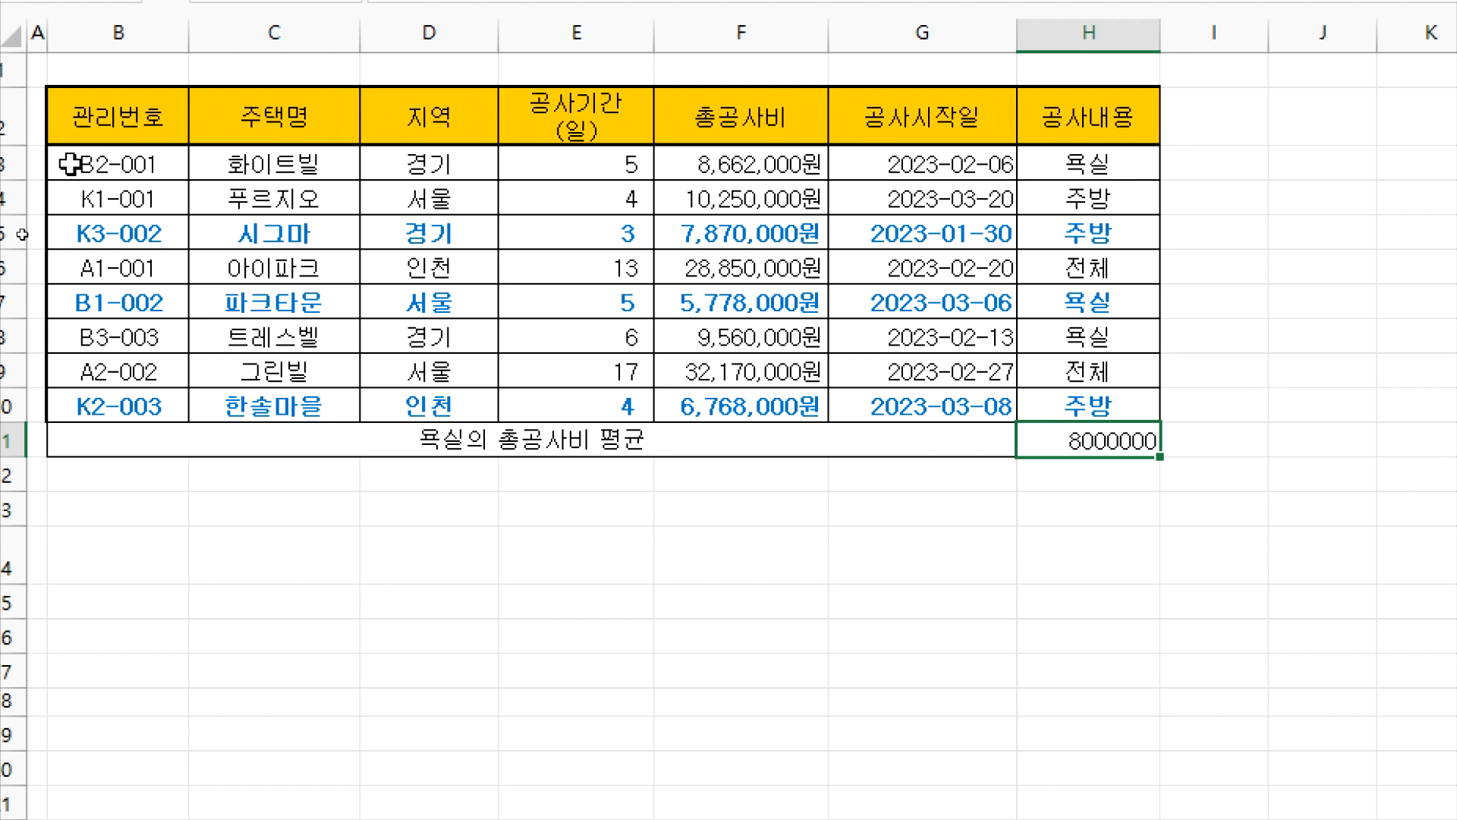
# Examine the source table B2:H10 and the filter commands, and check the 고급필터 wording in the notes.
pyautogui.moveTo(114, 113)
pyautogui.mouseDown()
pyautogui.moveTo(657, 150)
pyautogui.moveTo(941, 201)
pyautogui.moveTo(1051, 400)
pyautogui.mouseUp()
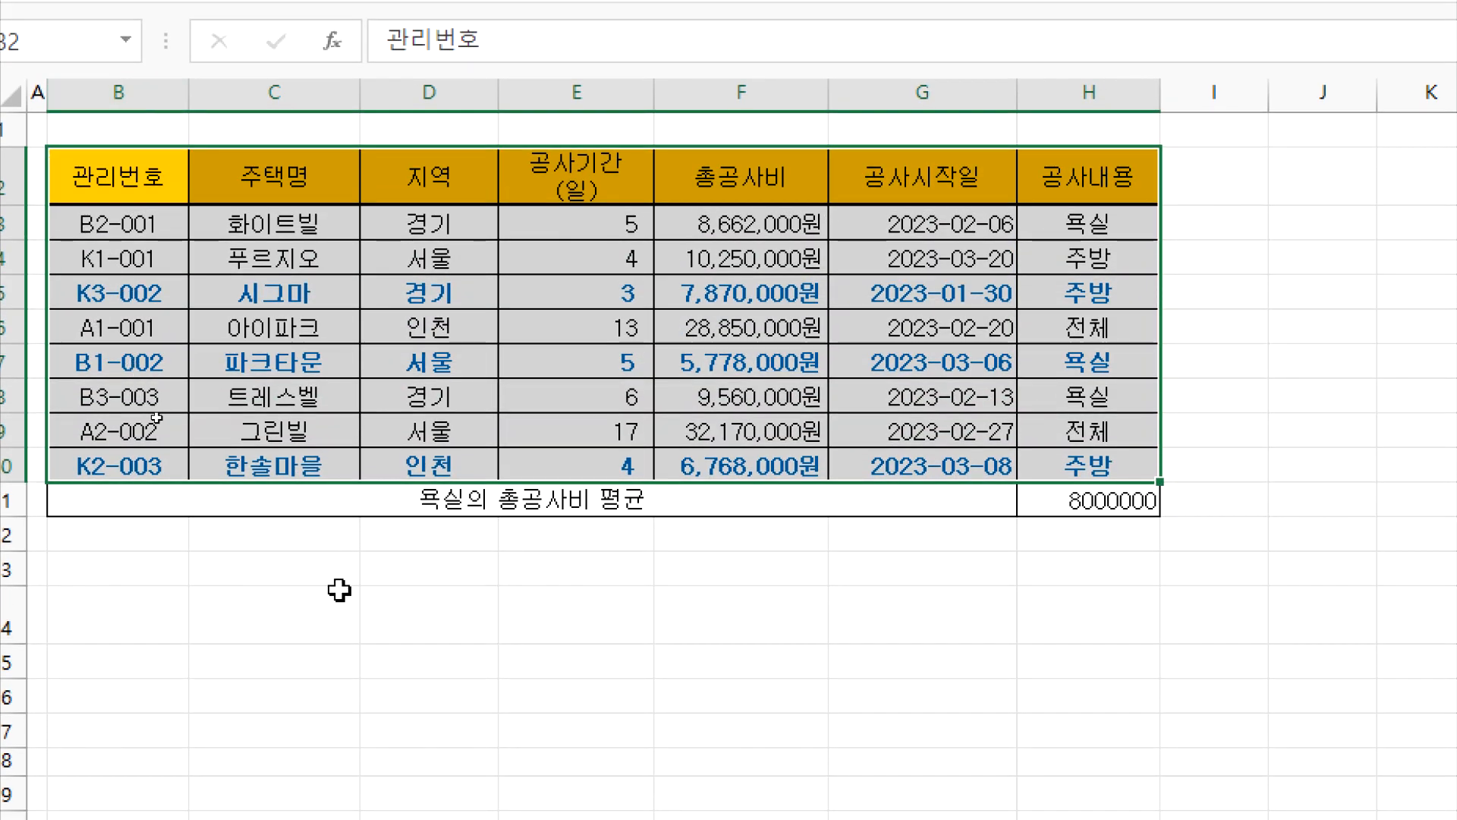
pyautogui.click(338, 529)
pyautogui.click(252, 222)
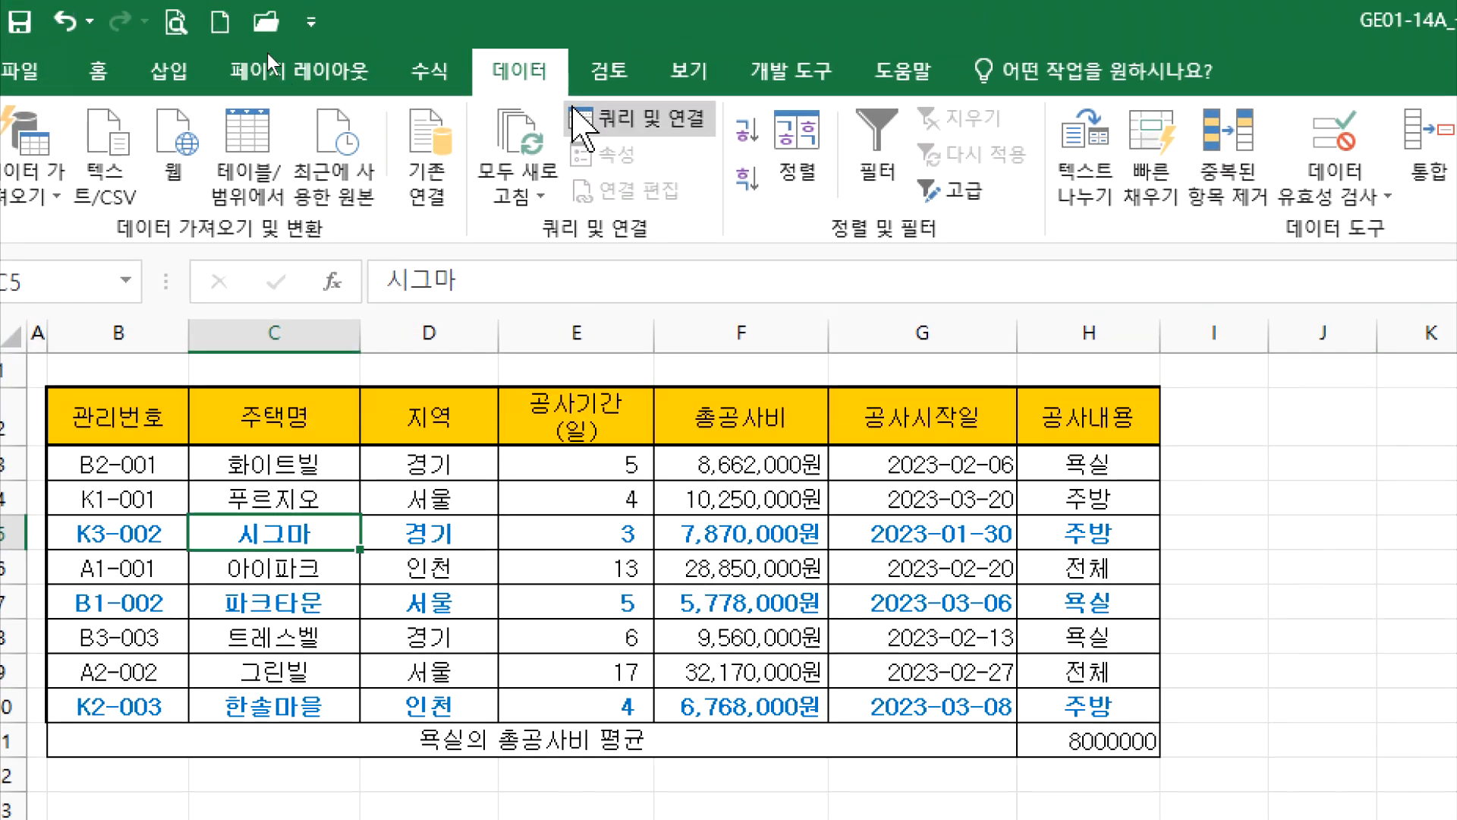
pyautogui.click(884, 167)
pyautogui.click(878, 163)
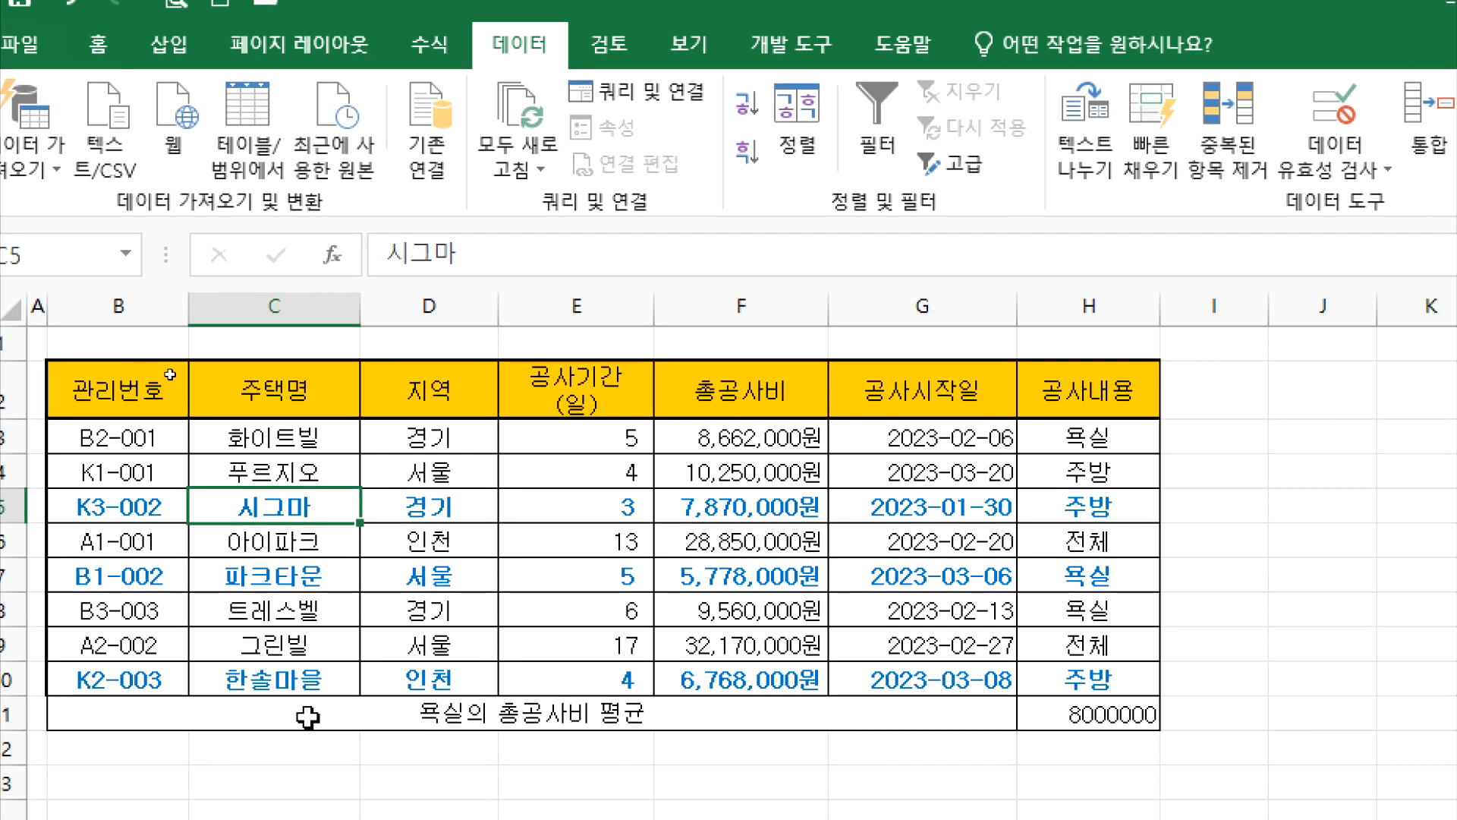
pyautogui.moveTo(300, 749); pyautogui.dragTo(1100, 760)
pyautogui.moveTo(102, 398); pyautogui.dragTo(1070, 674)
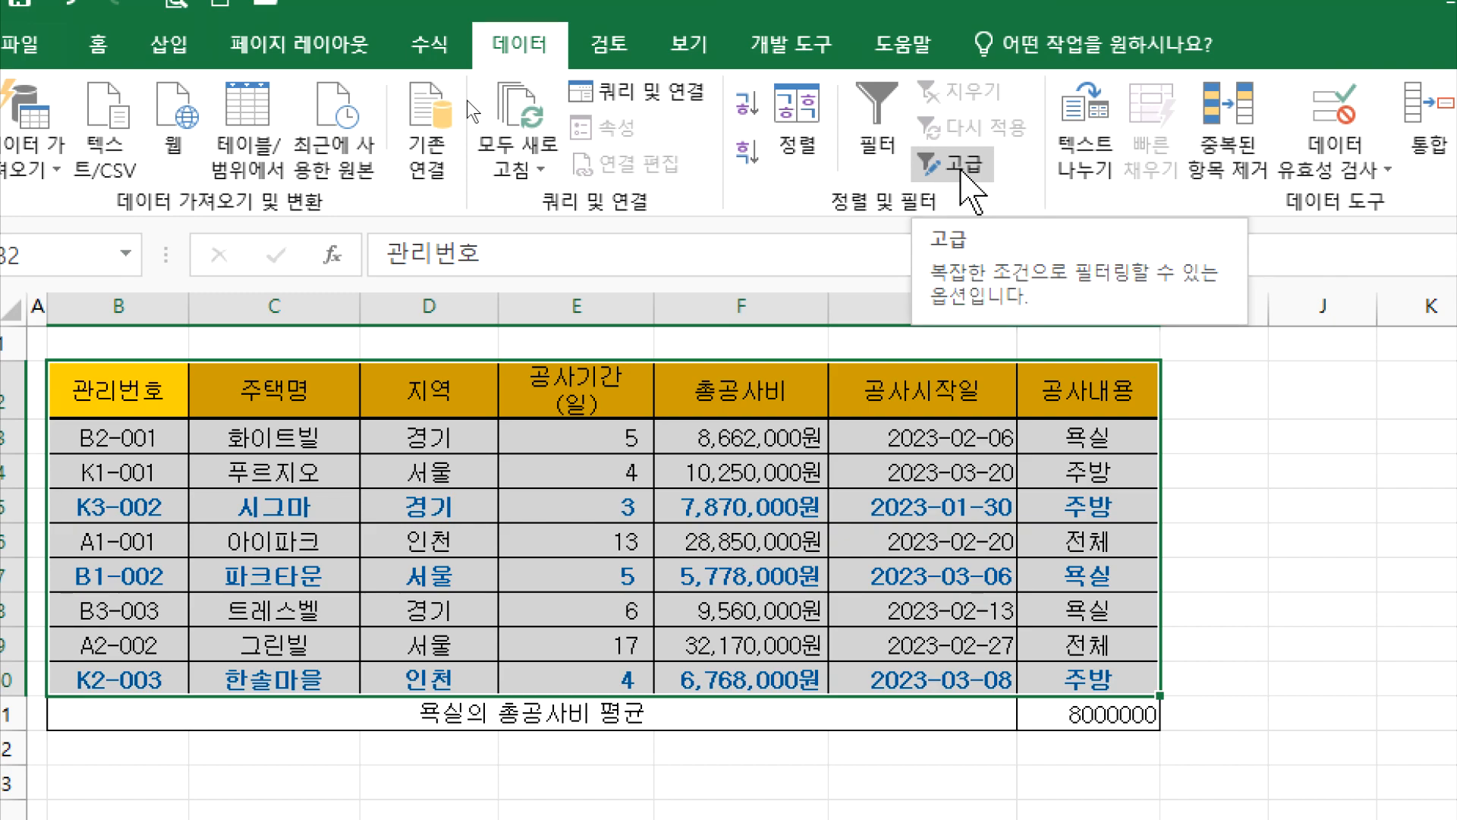
pyautogui.hotkey('alt', 'Tab')
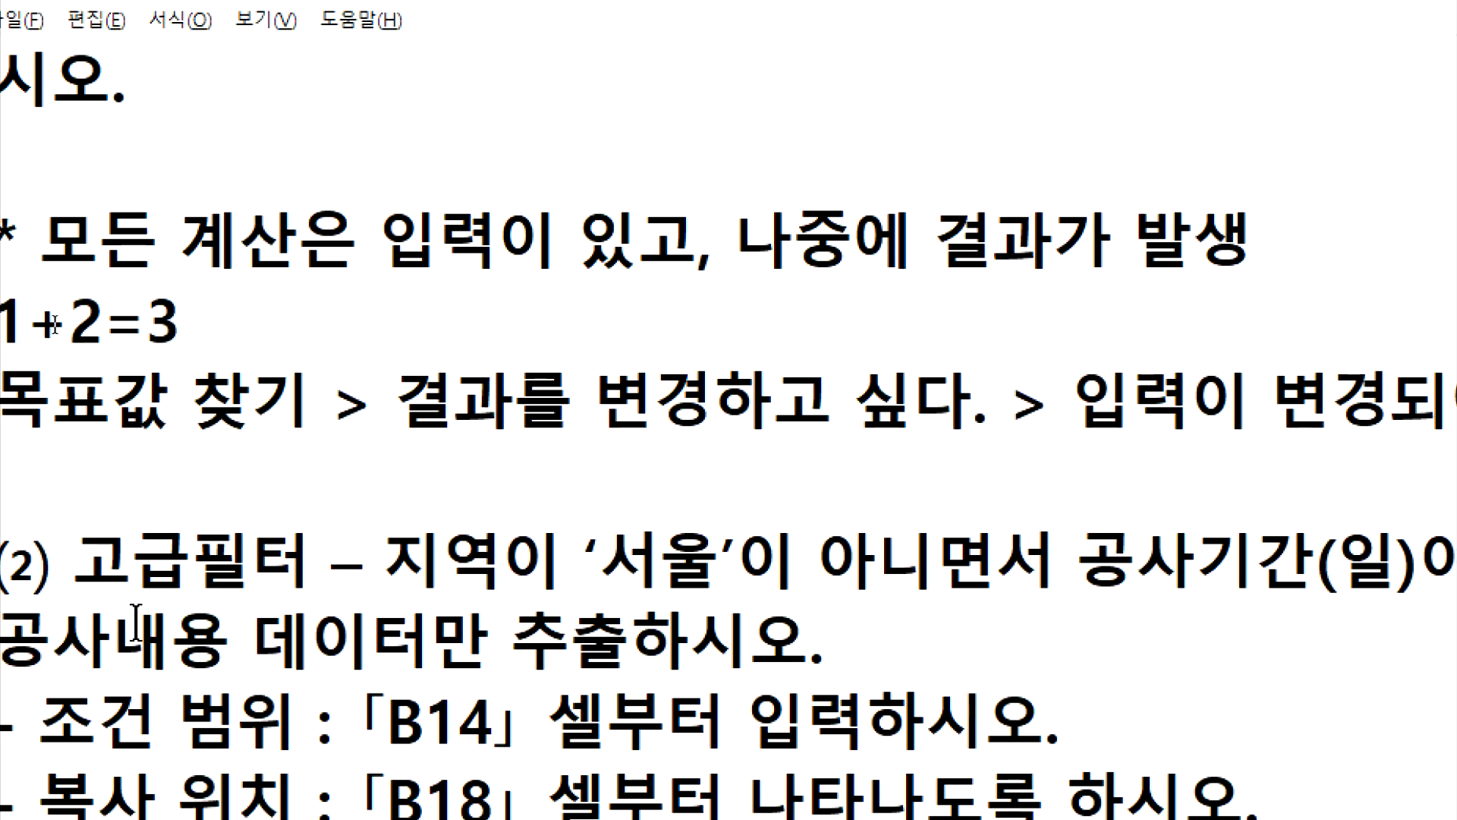
pyautogui.moveTo(76, 577); pyautogui.dragTo(319, 576)
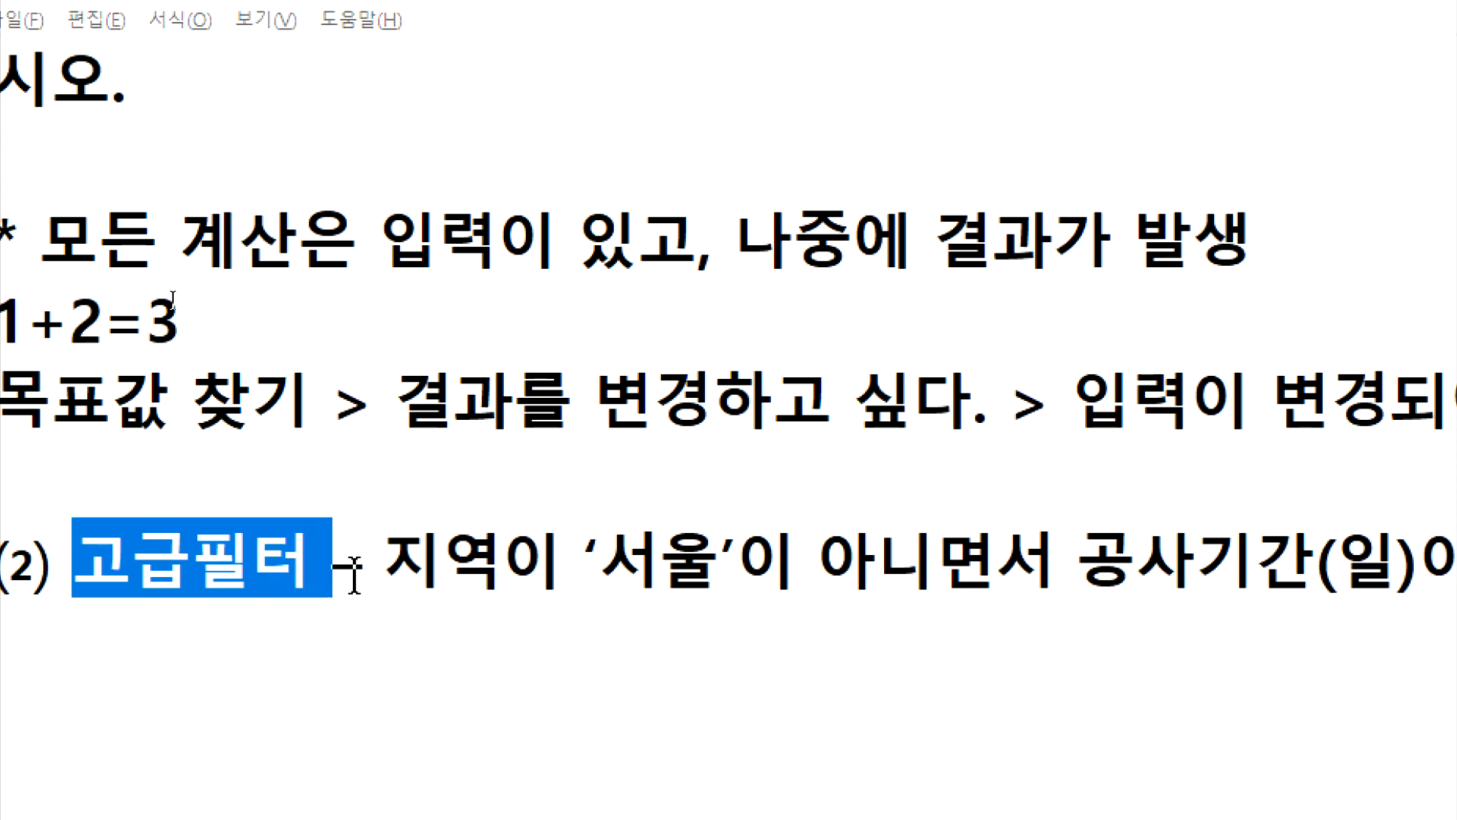
pyautogui.hotkey('alt', 'Tab')
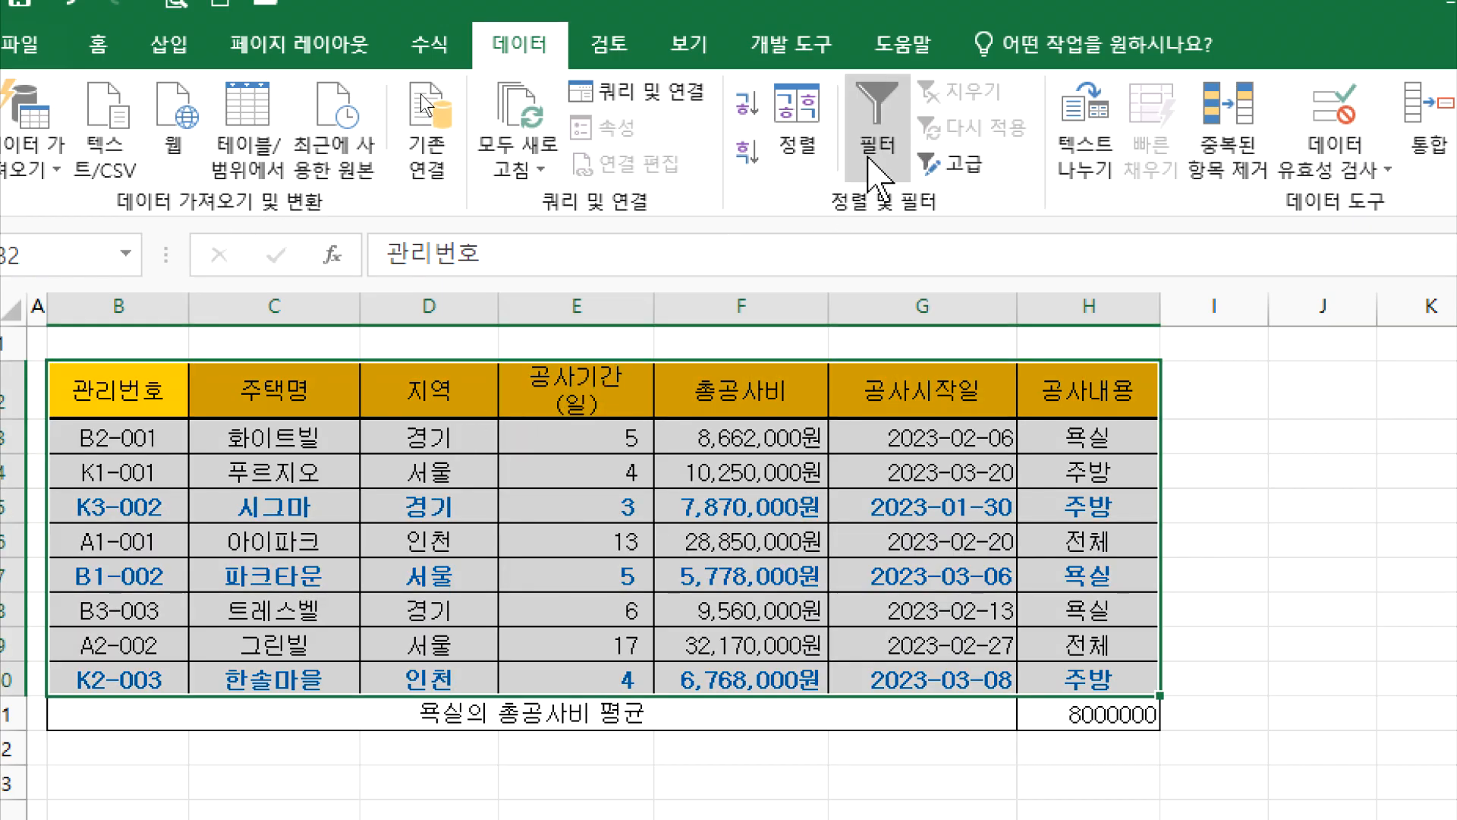
# Apply an automatic filter to the table range B2:H10 and select the 지역 header.
pyautogui.moveTo(171, 388); pyautogui.dragTo(1069, 671)
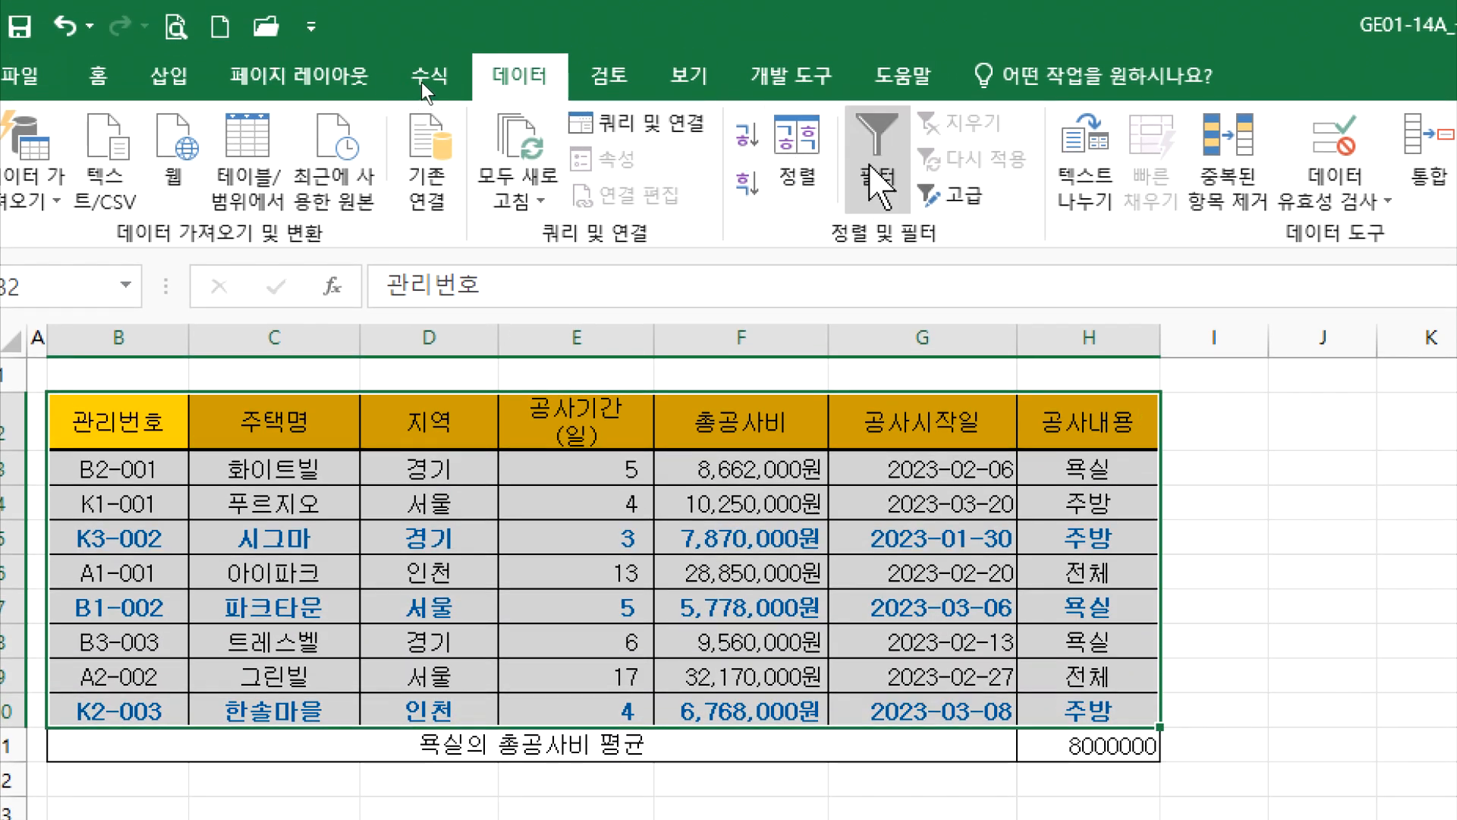
pyautogui.click(874, 145)
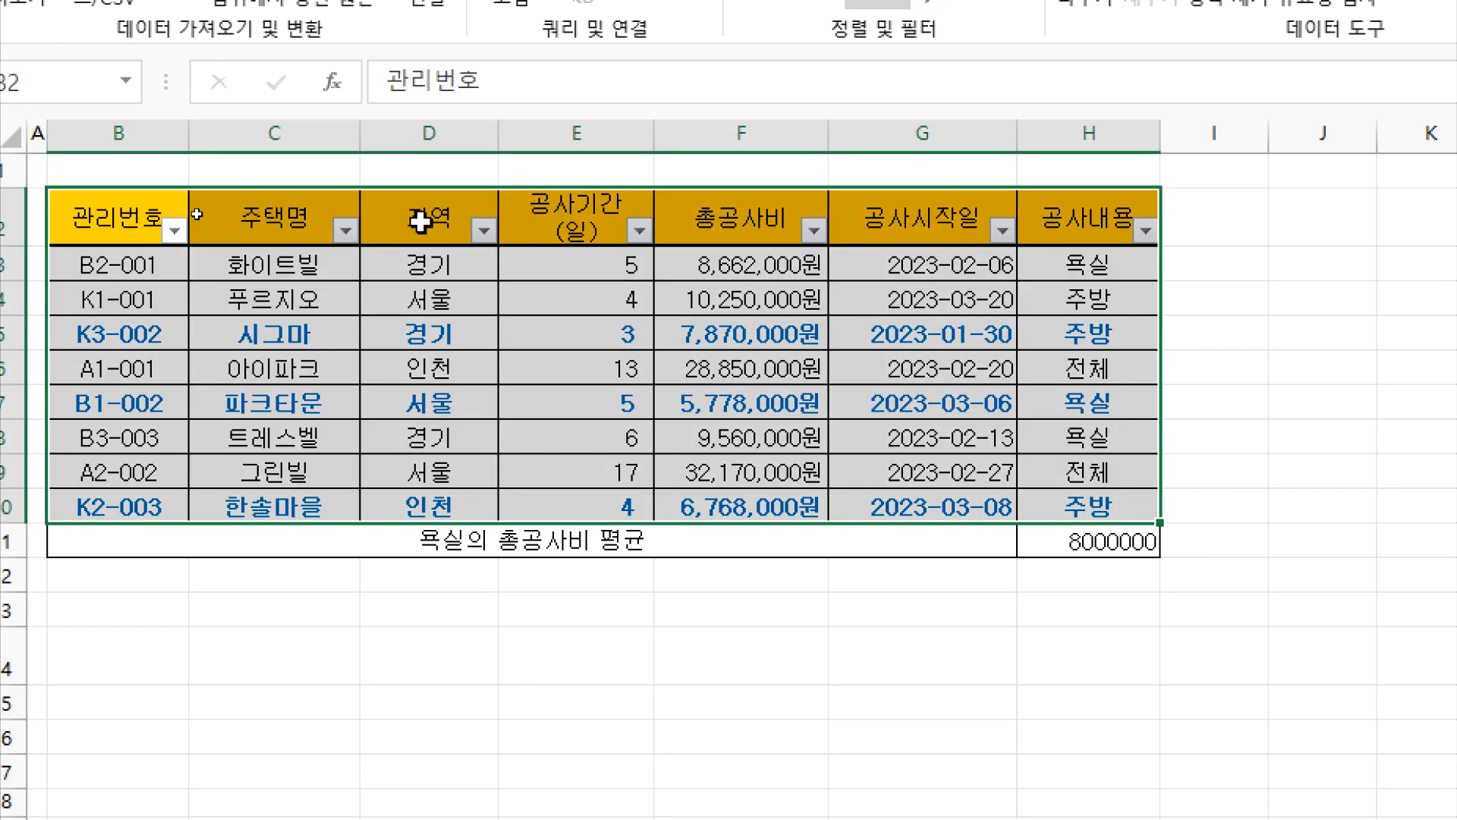
pyautogui.click(416, 223)
pyautogui.click(417, 222)
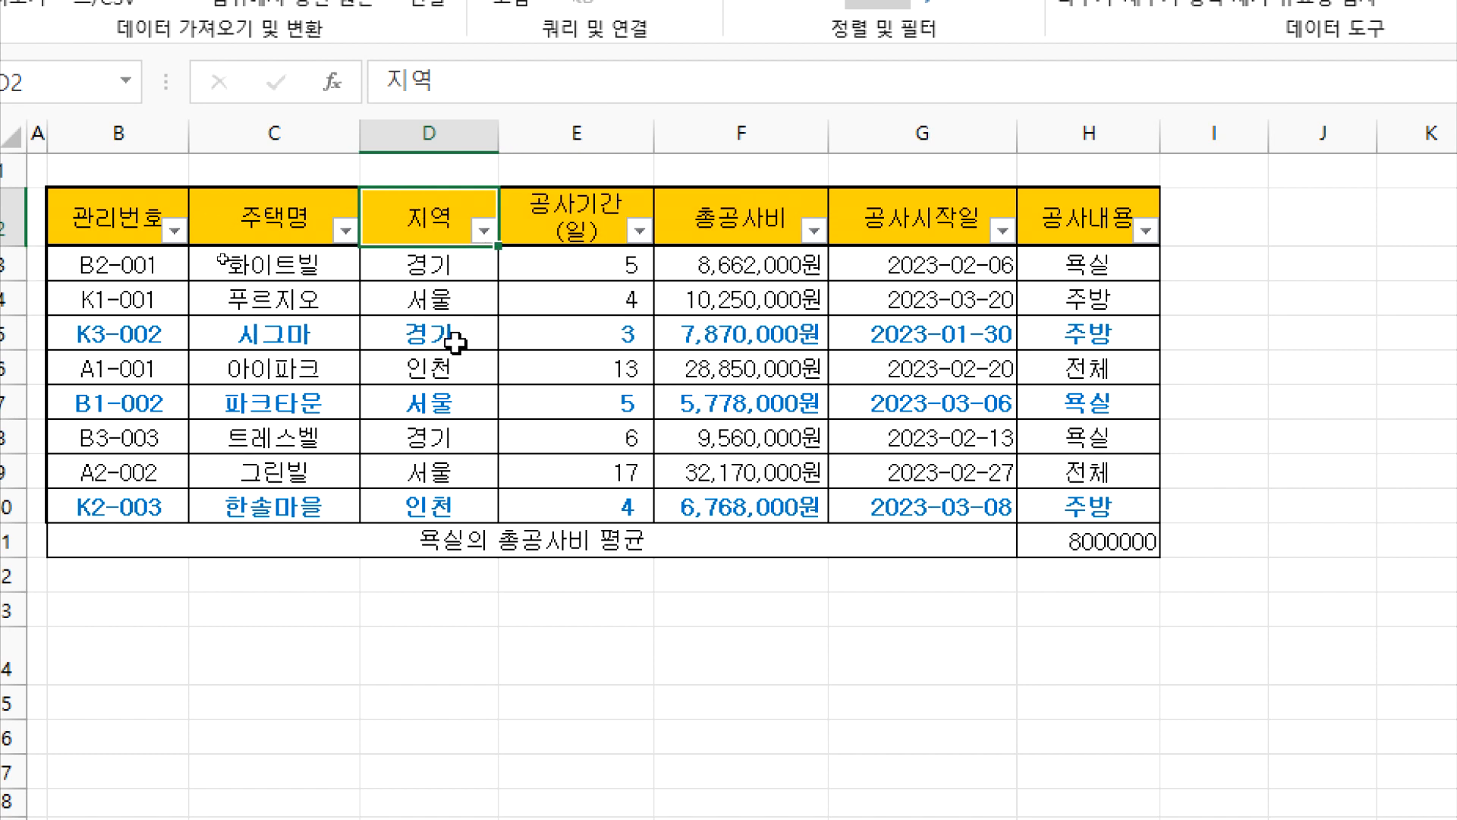
# Filter the 지역 column with a text filter for values not equal to 서울.
pyautogui.click(484, 231)
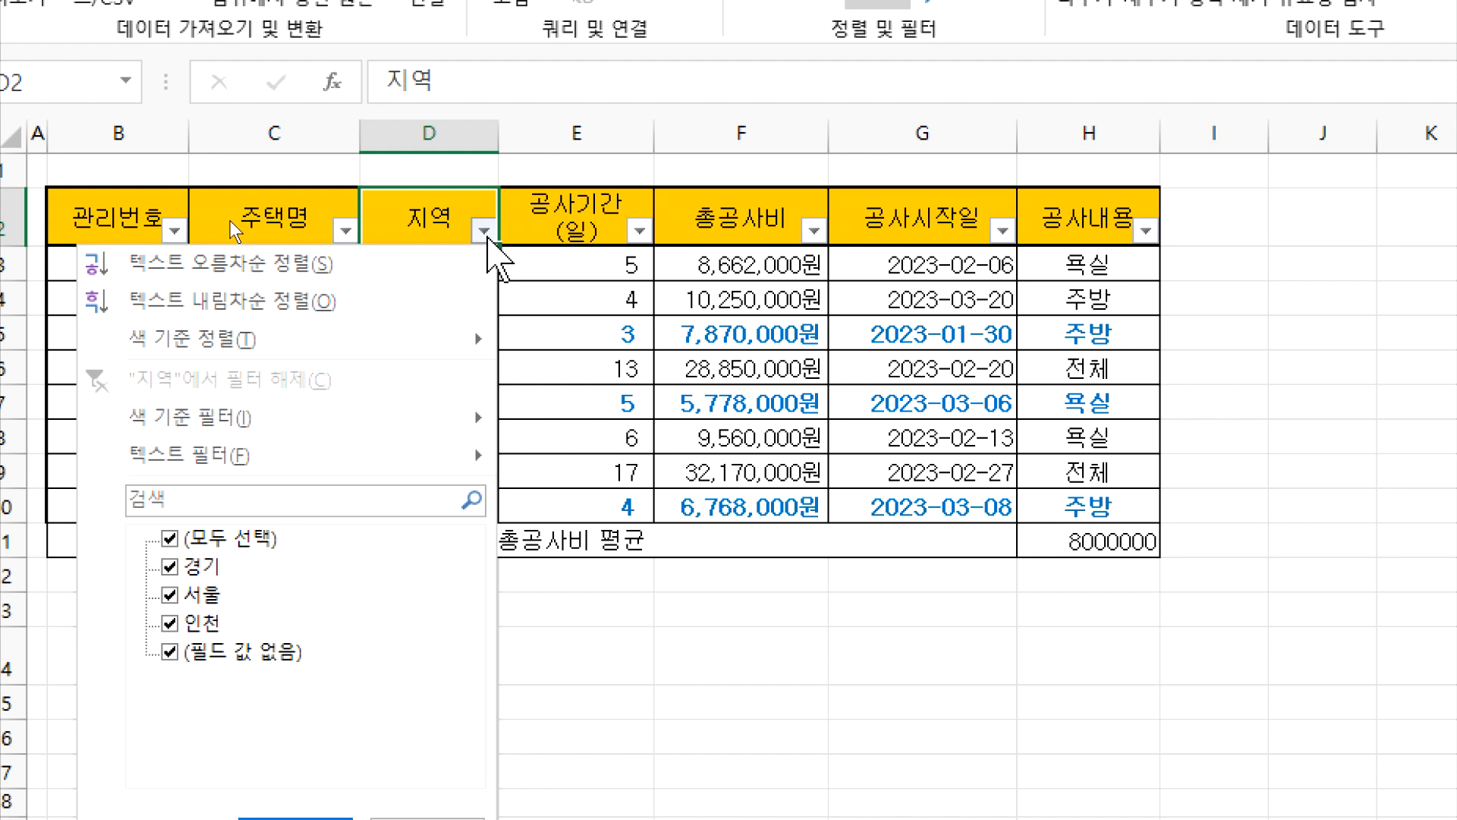
pyautogui.moveTo(326, 449)
pyautogui.click(170, 595)
pyautogui.click(170, 595)
pyautogui.moveTo(133, 464)
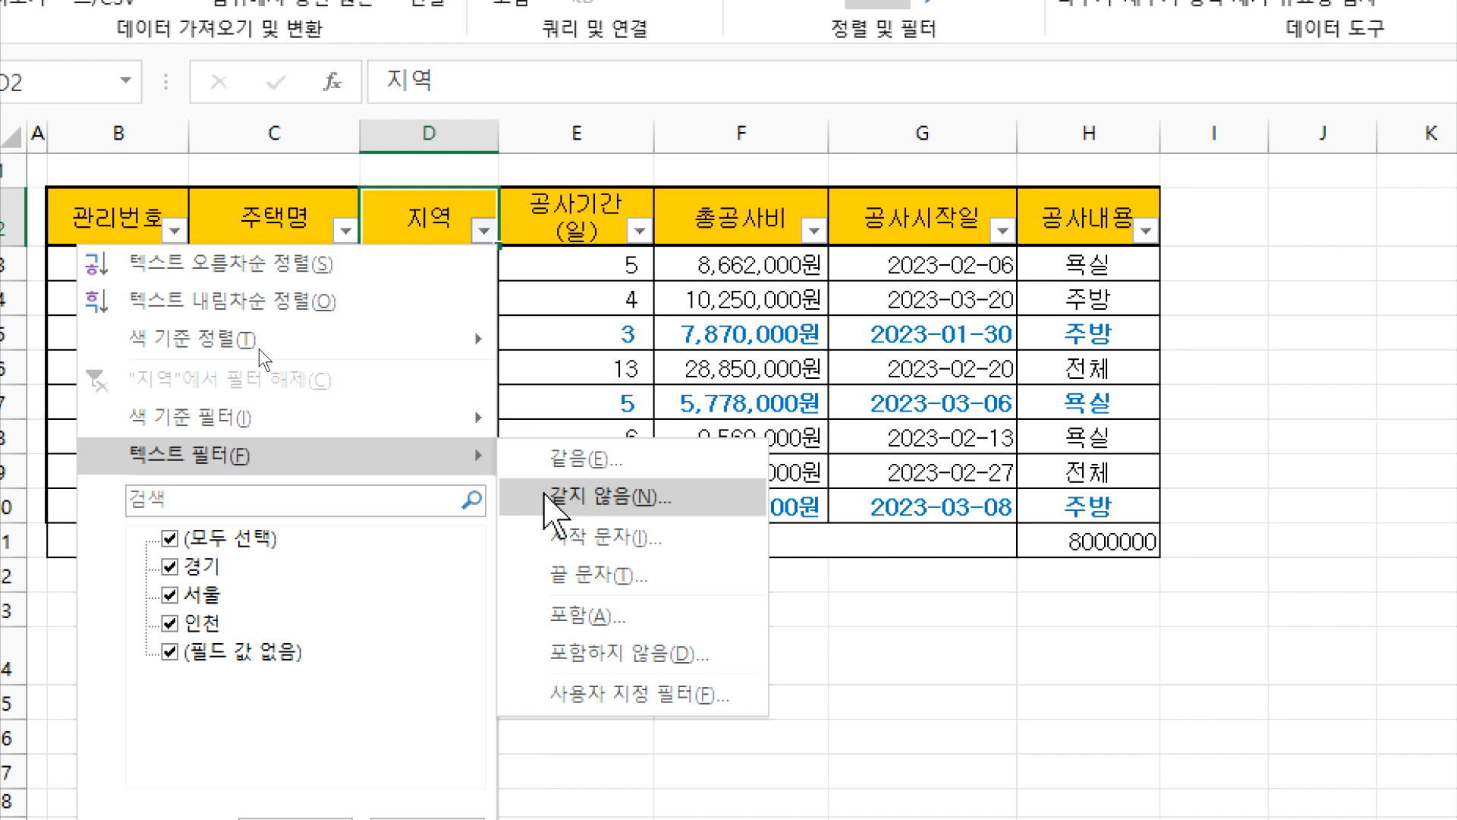
pyautogui.click(546, 497)
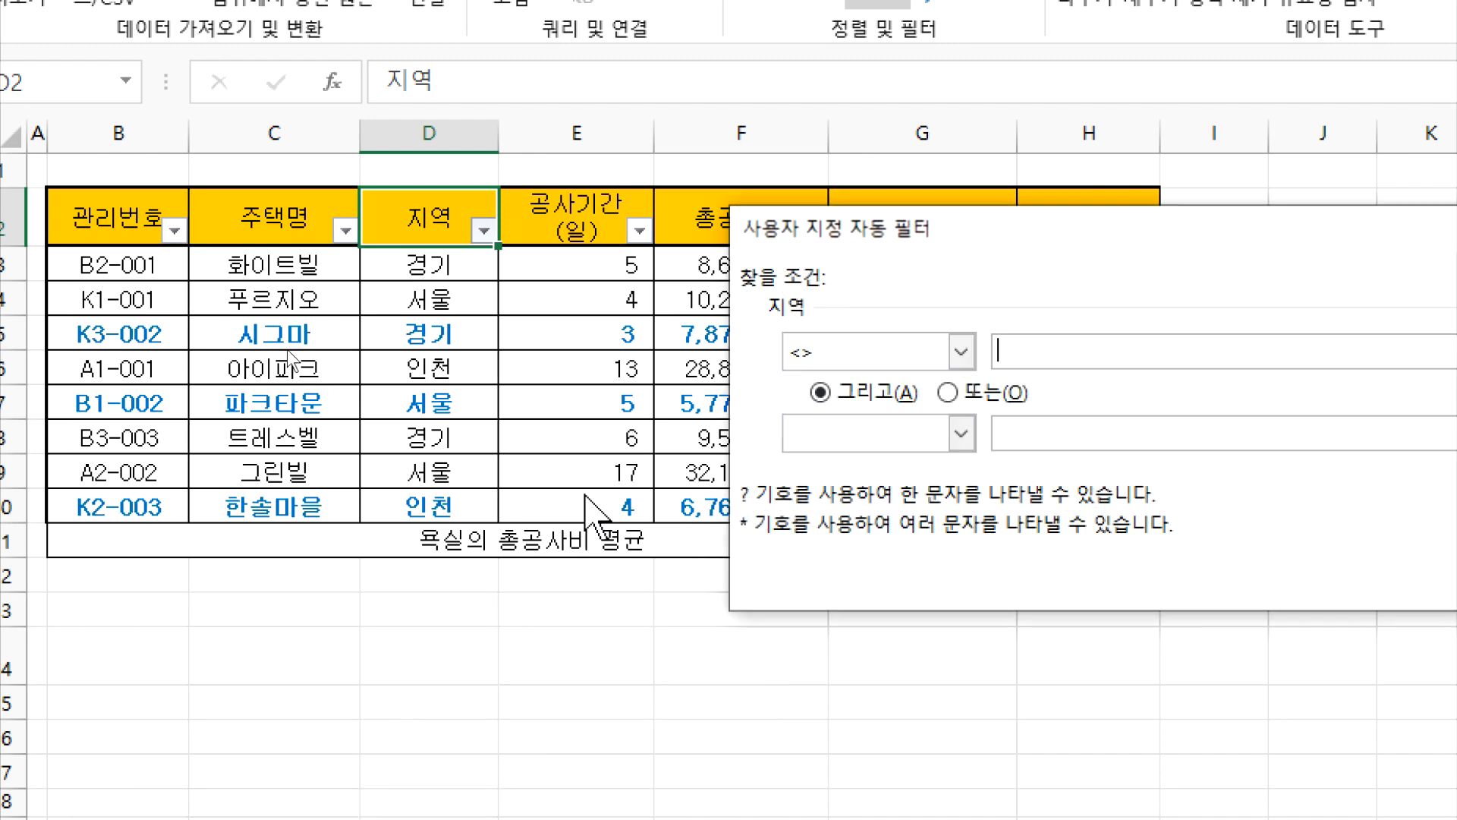
pyautogui.write('TJDNF')
pyautogui.doubleClick(1045, 358)
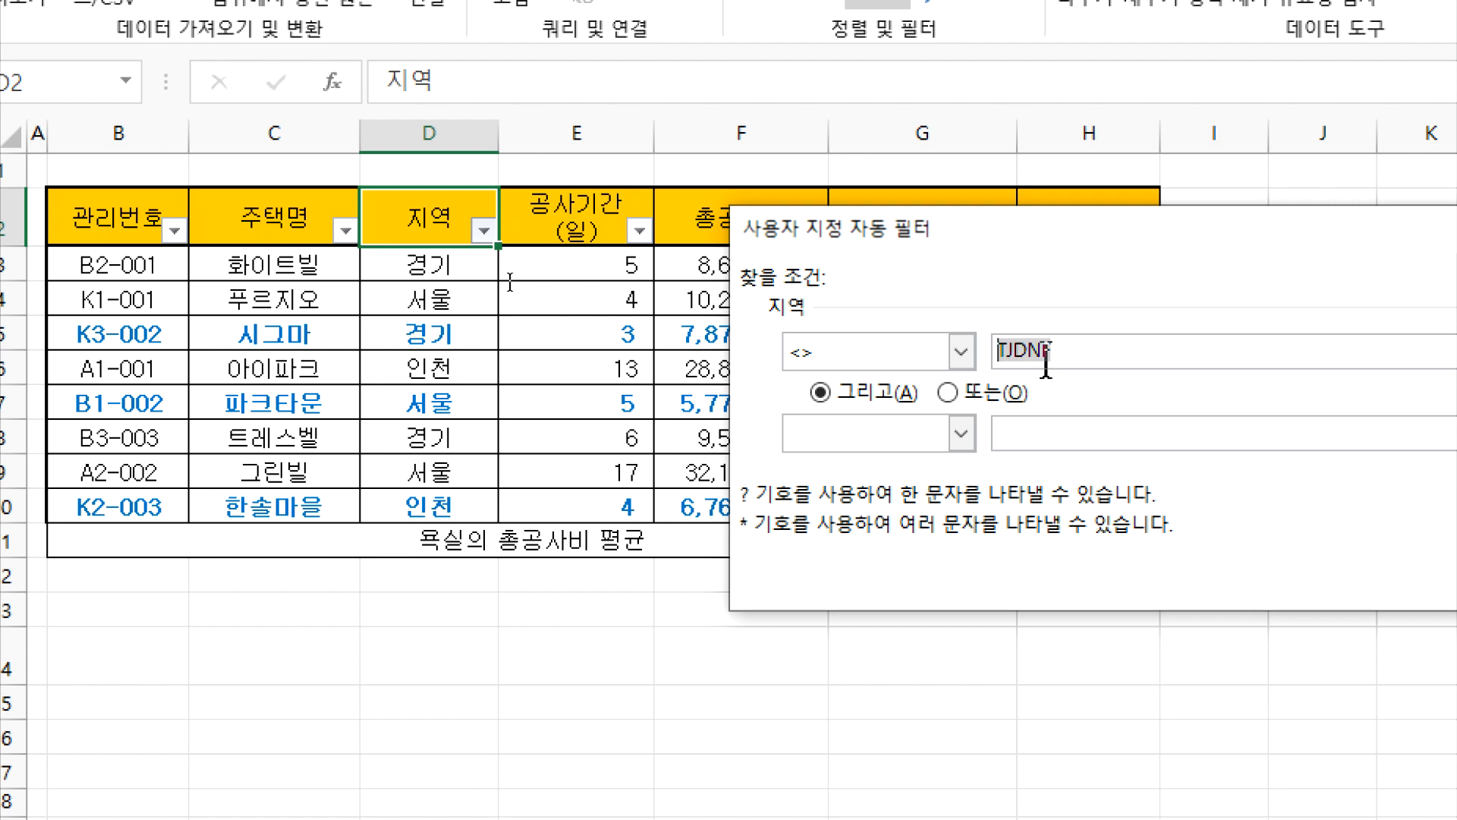
pyautogui.write('서울')
pyautogui.click(1299, 580)
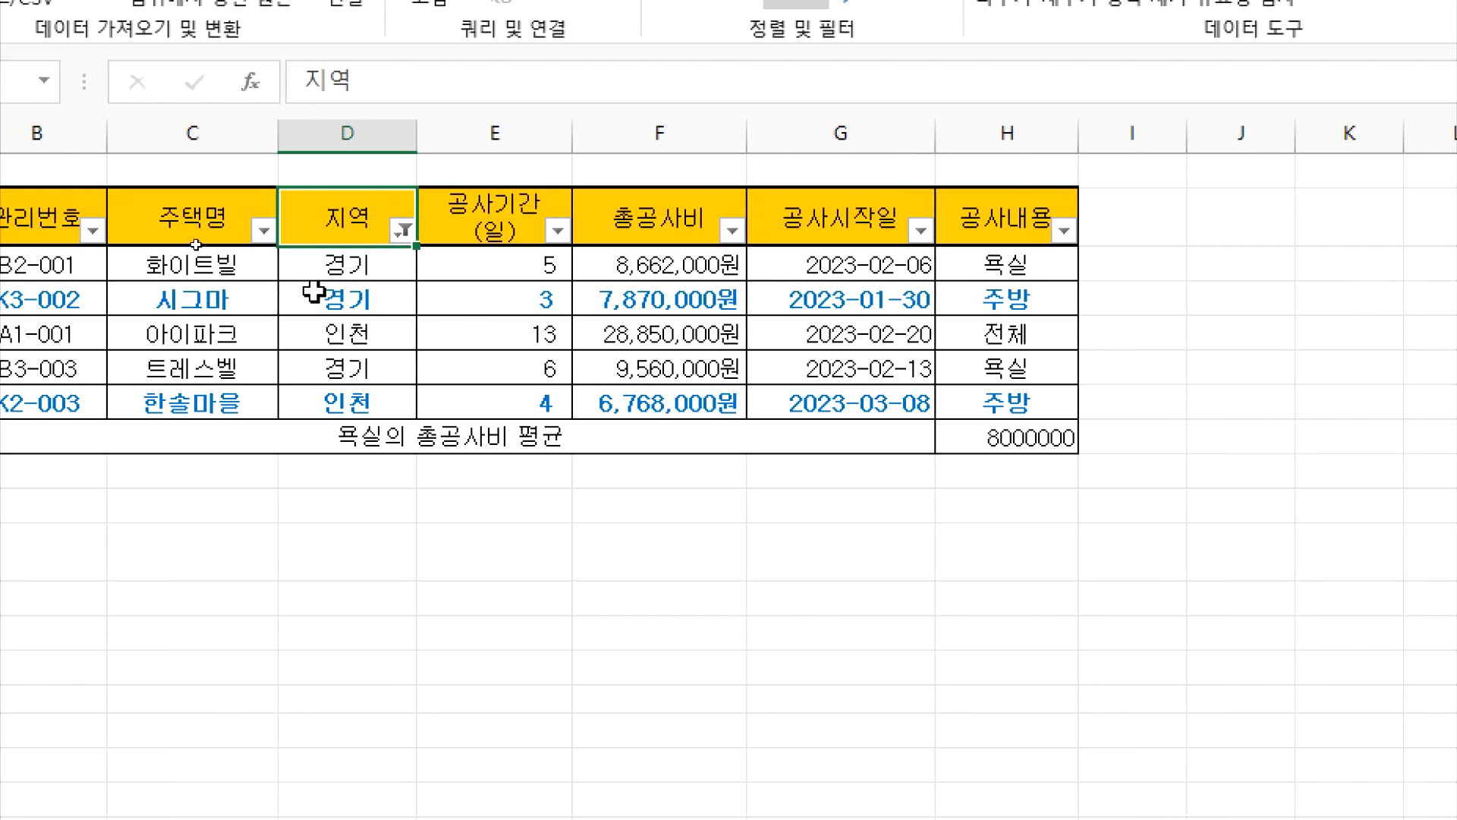
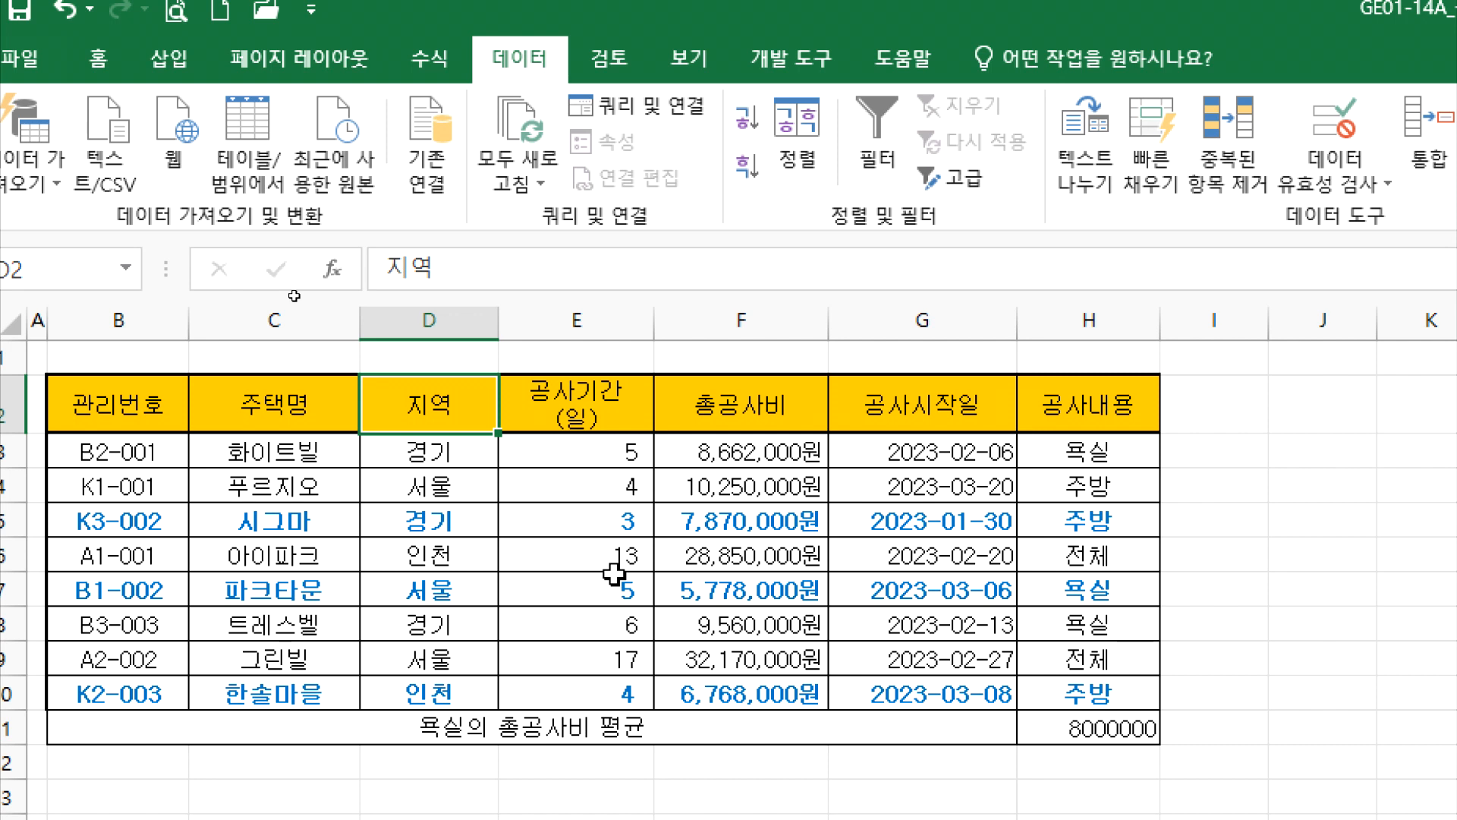
# Examine the table B2:H10 and check the notes for where the criteria range (B14) and the copy location (B18) start.
pyautogui.moveTo(121, 413); pyautogui.dragTo(1036, 691)
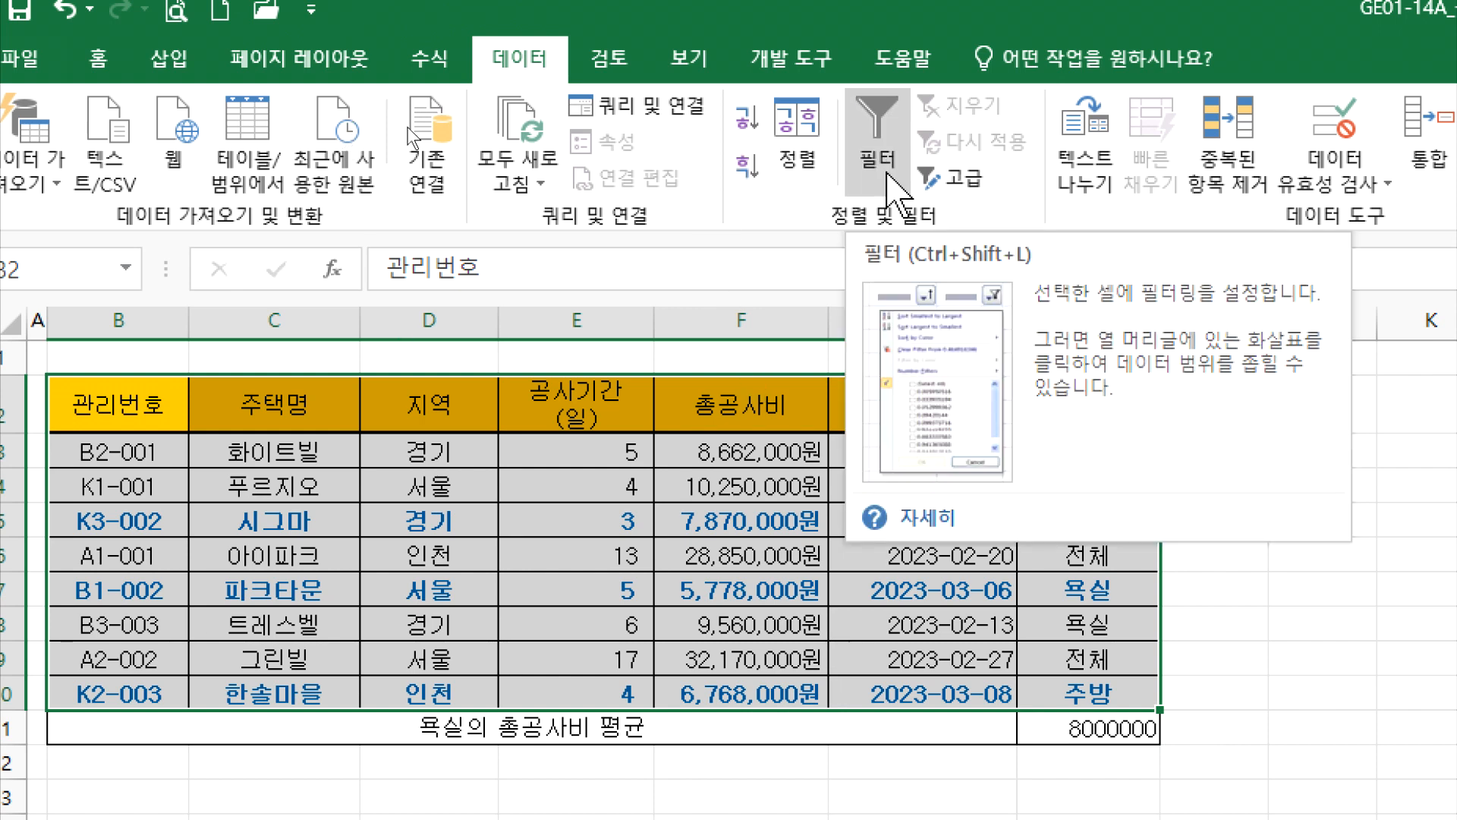
pyautogui.click(540, 490)
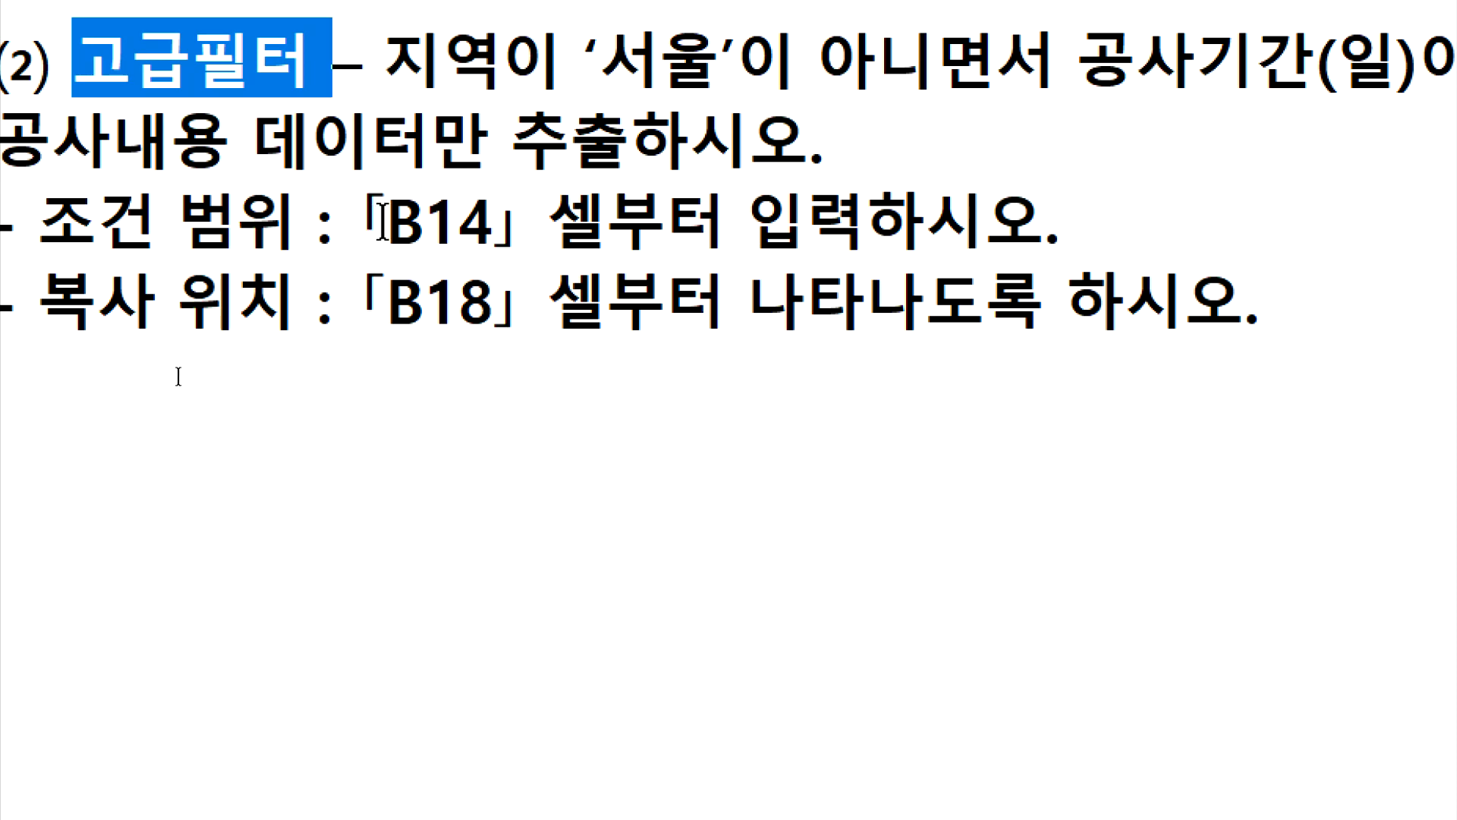
pyautogui.hotkey('alt', 'Tab')
pyautogui.click(75, 323)
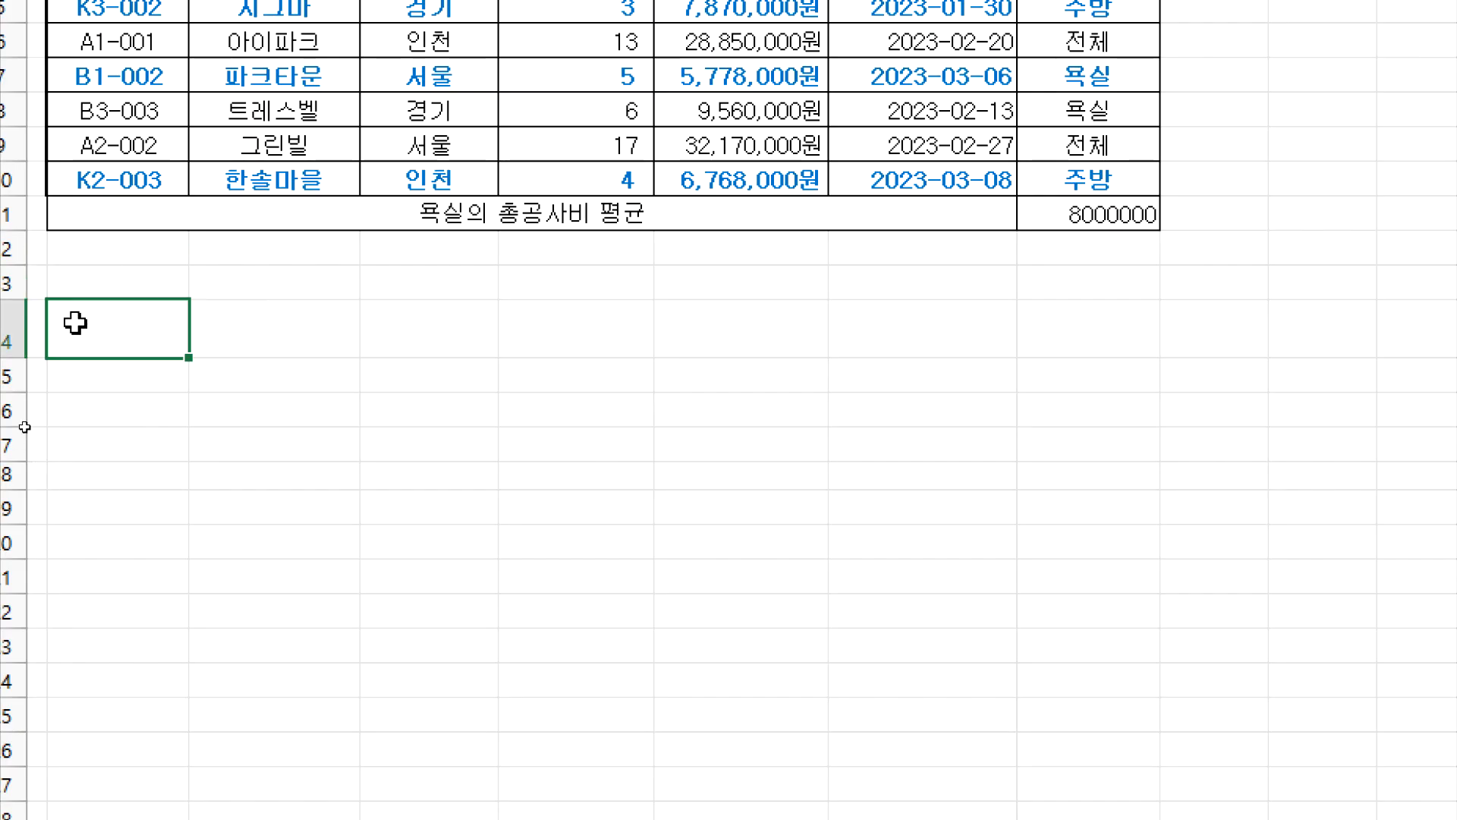
pyautogui.moveTo(75, 323); pyautogui.dragTo(747, 547)
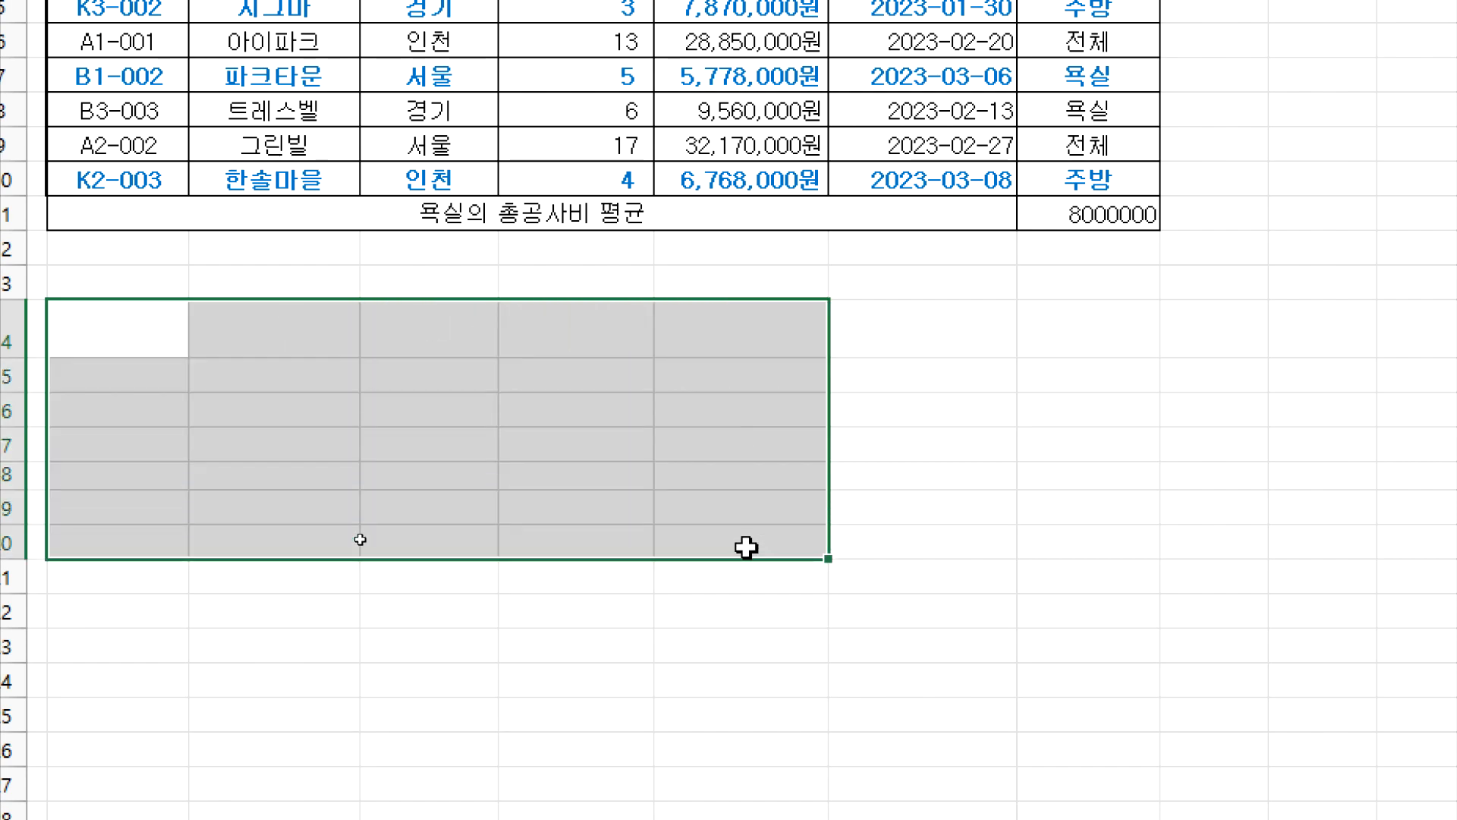
pyautogui.hotkey('alt', 'Tab')
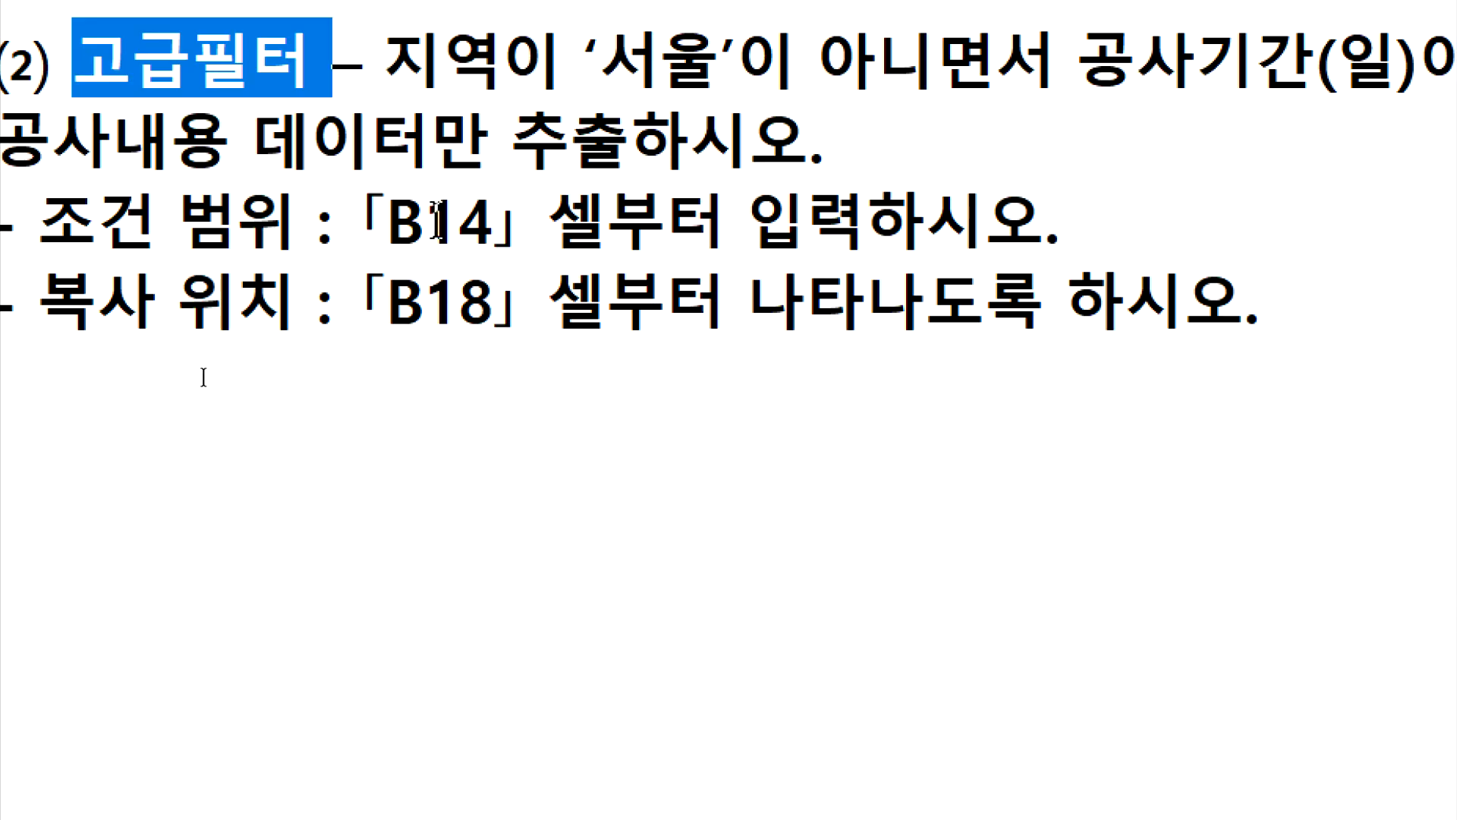
pyautogui.hotkey('alt', 'Tab')
pyautogui.click(97, 335)
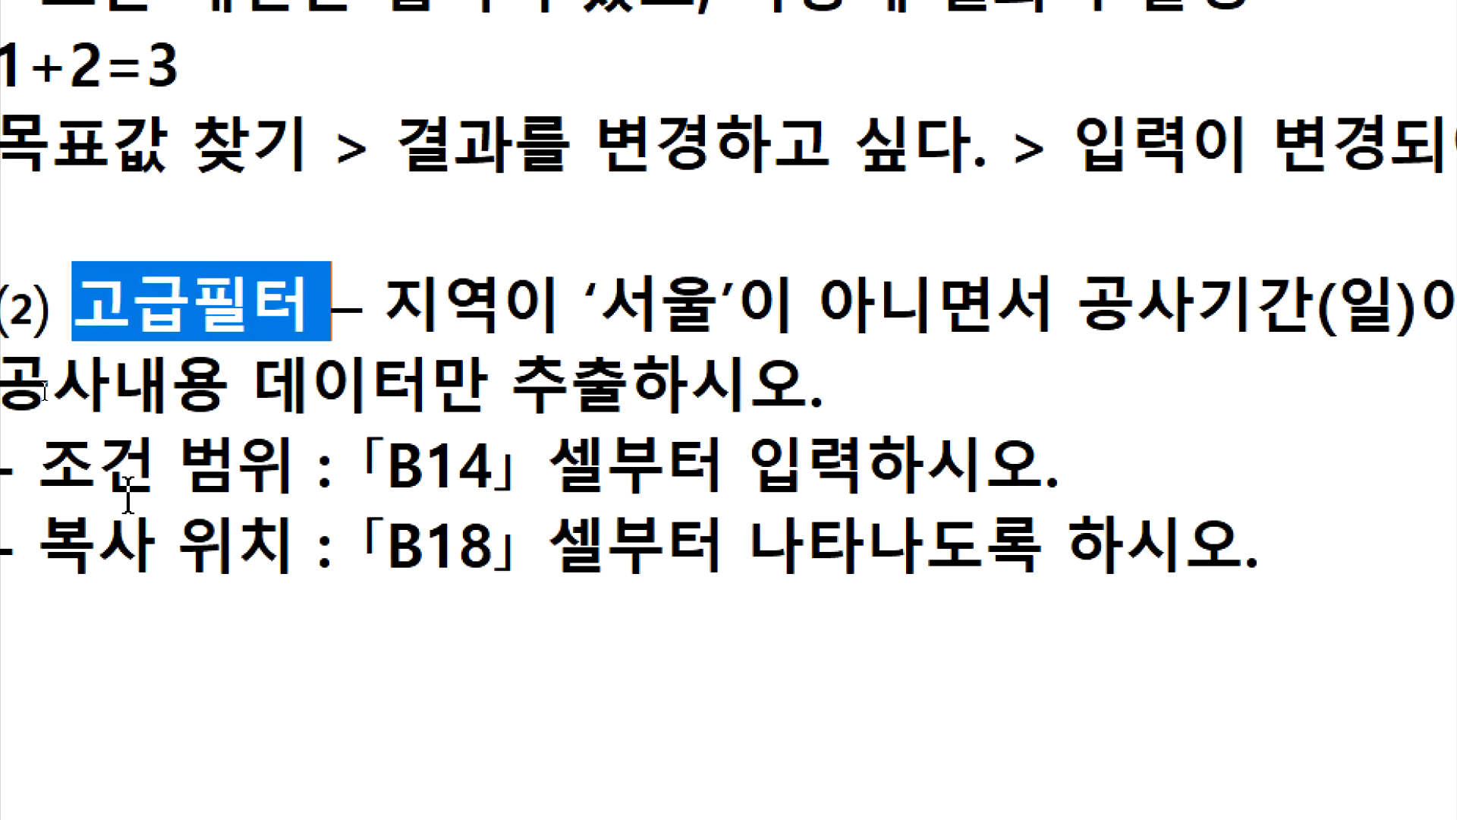
pyautogui.hotkey('alt', 'Tab')
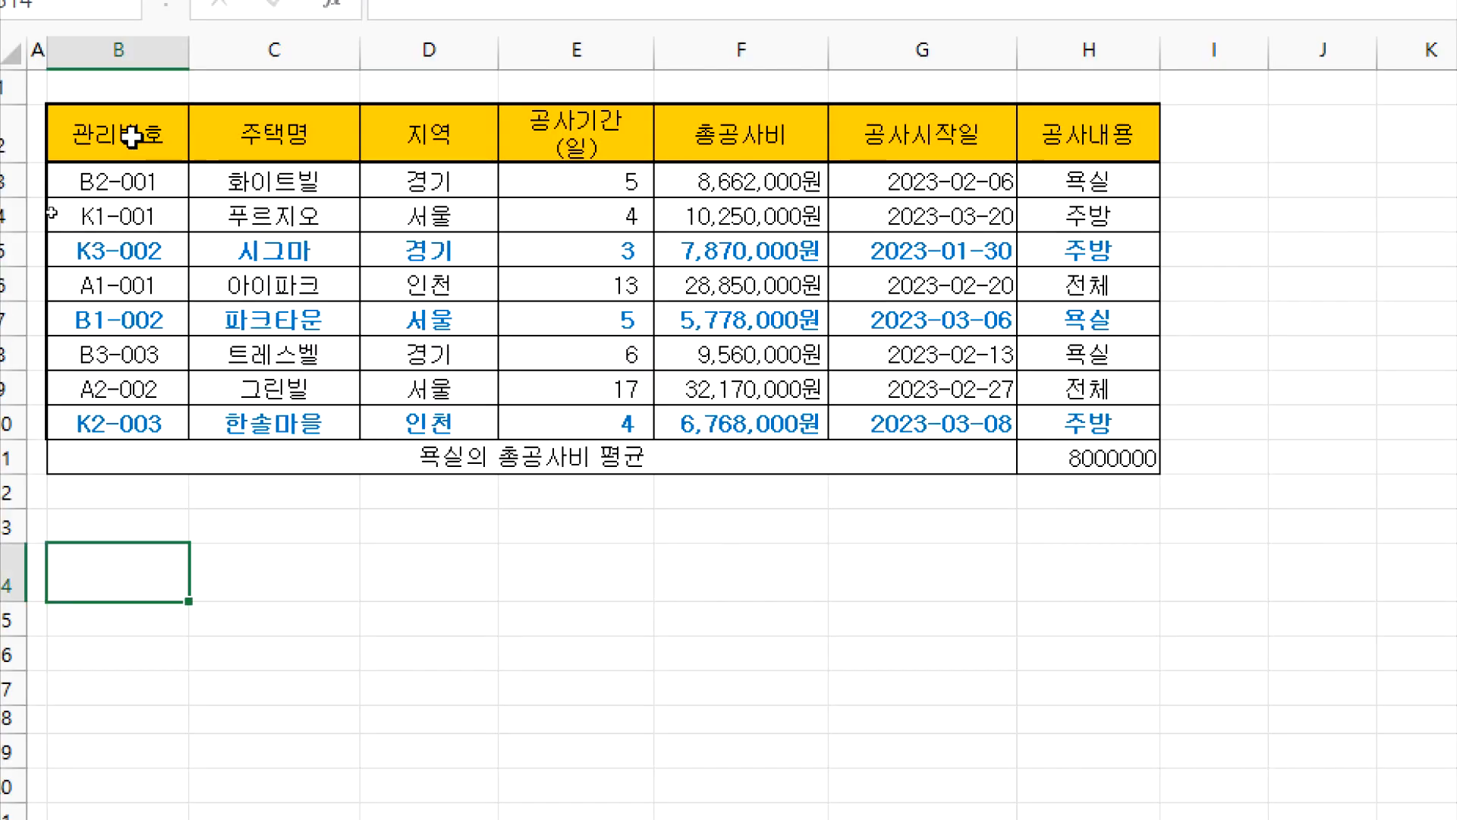
pyautogui.click(156, 138)
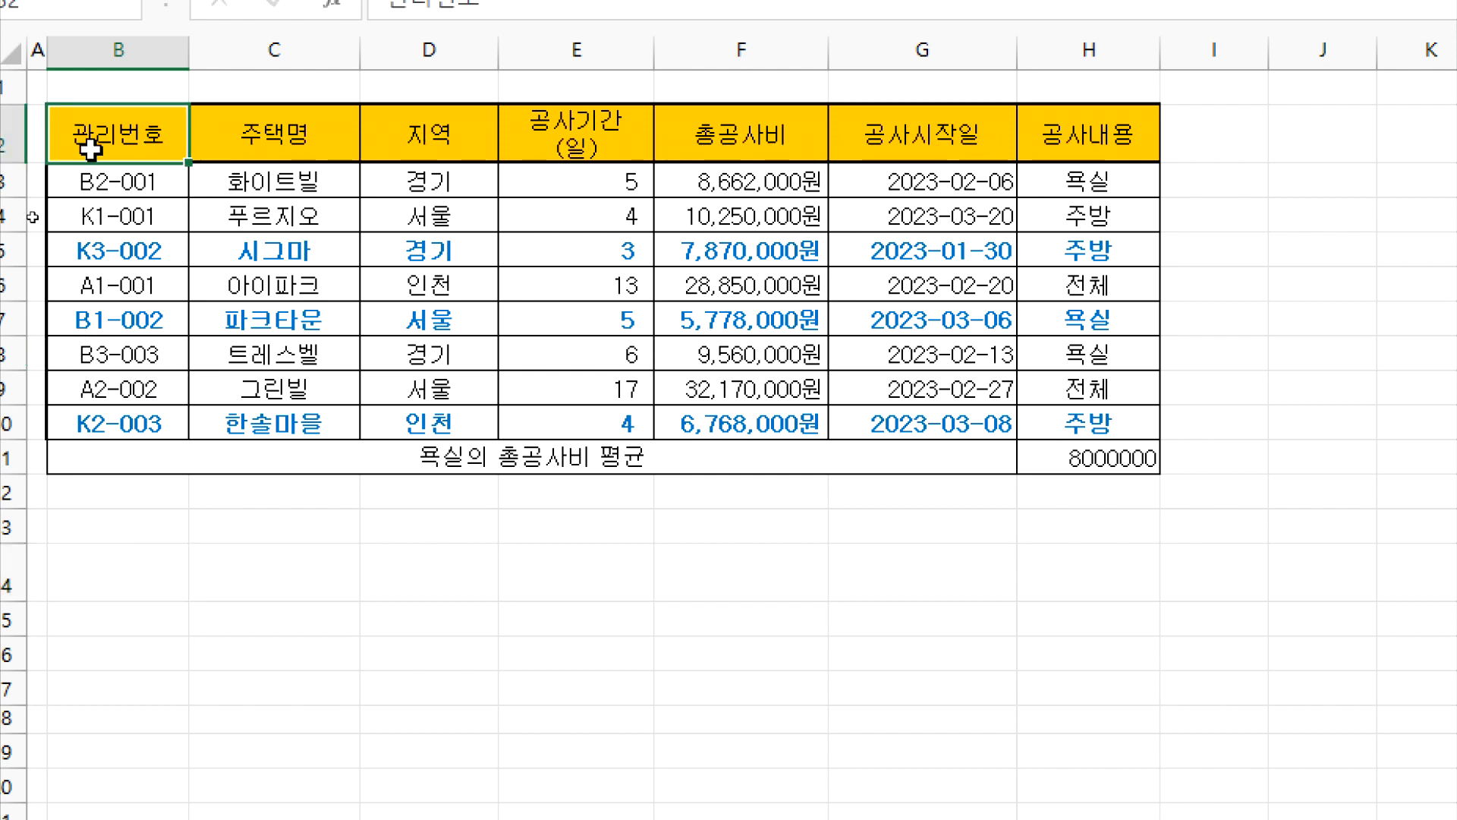
pyautogui.moveTo(119, 137); pyautogui.dragTo(1005, 319)
pyautogui.hotkey('alt', 'Tab')
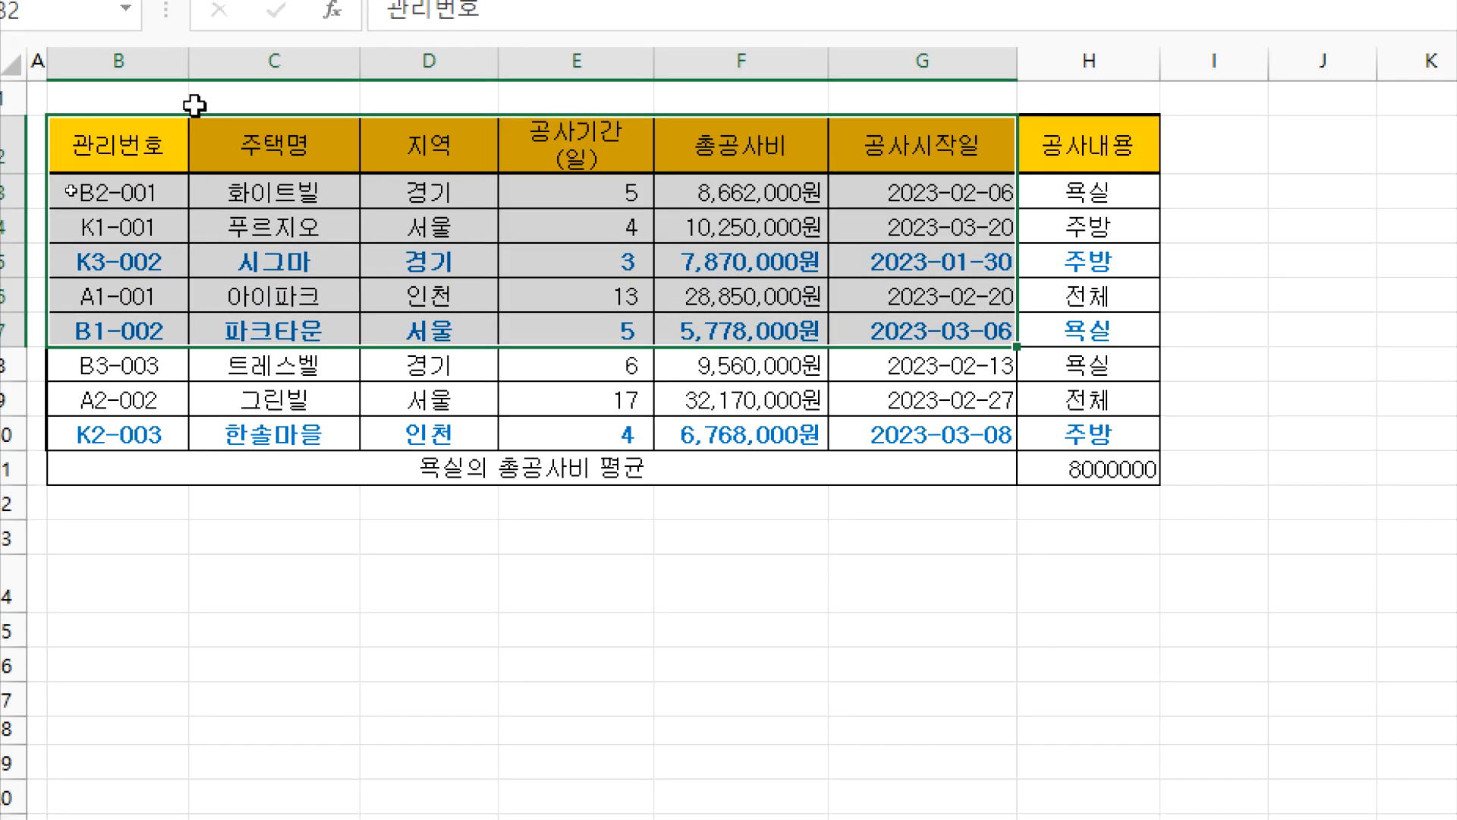
# Check the required output fields in the notes and copy the headers 관리번호, 주택명, 공사시작일 and 공사내용 from row 2.
pyautogui.moveTo(124, 146); pyautogui.dragTo(295, 154)
pyautogui.hotkey('alt', 'Tab')
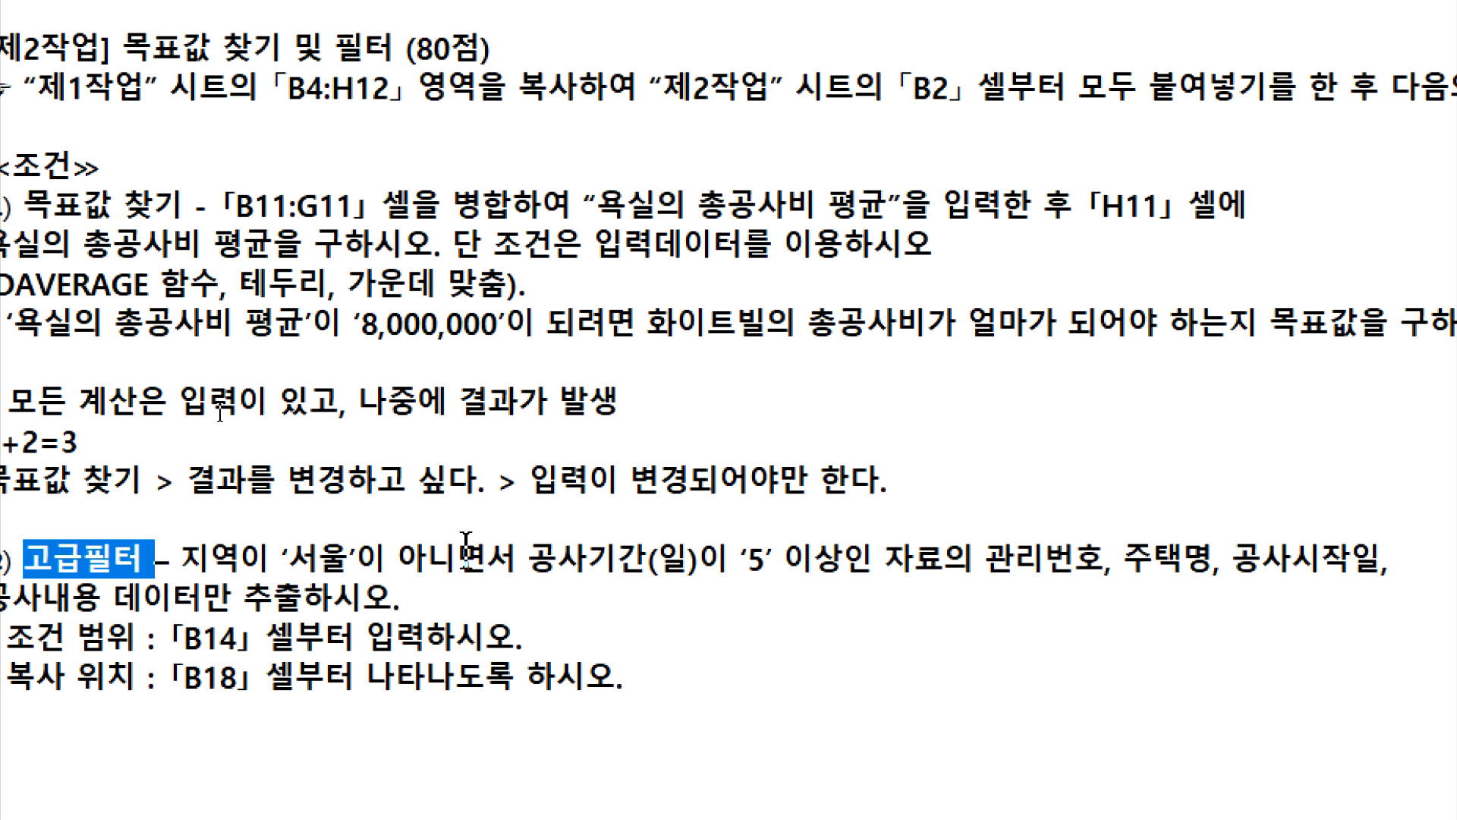
pyautogui.hotkey('alt', 'Tab')
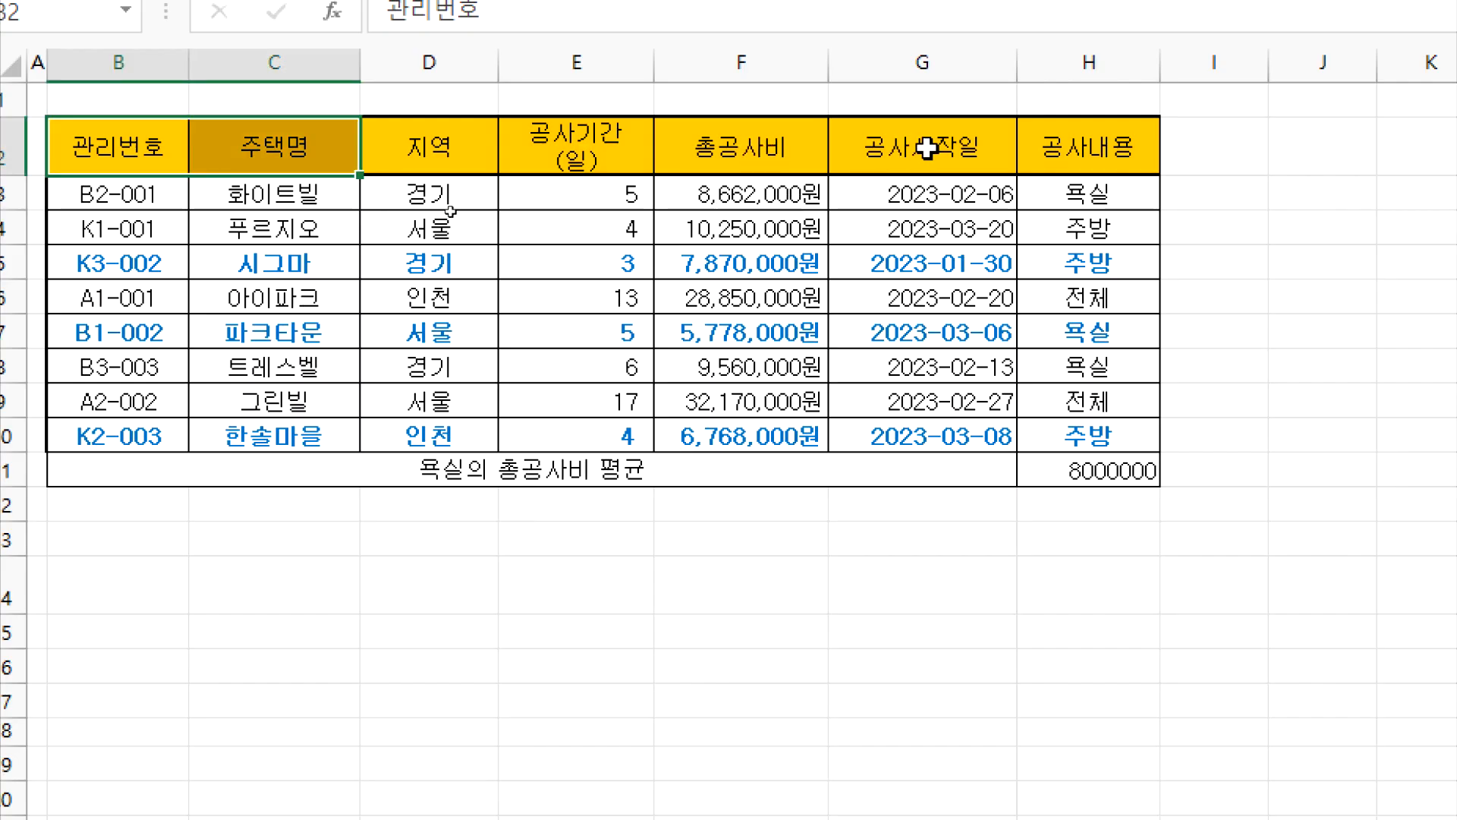
pyautogui.moveTo(926, 148); pyautogui.dragTo(1096, 146)
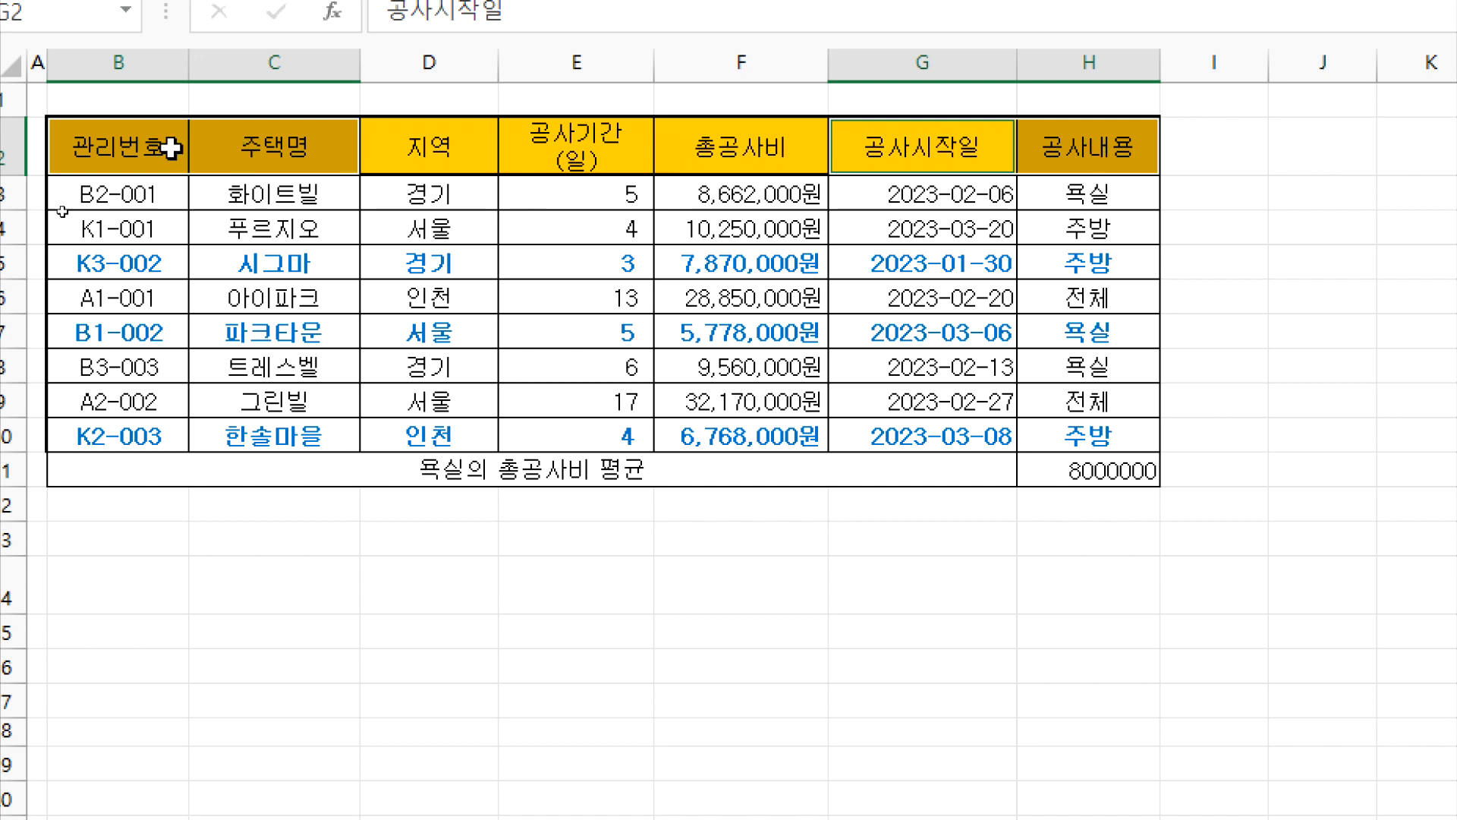
pyautogui.click(119, 146)
pyautogui.moveTo(120, 146); pyautogui.dragTo(273, 144)
pyautogui.moveTo(898, 143); pyautogui.dragTo(1057, 167)
pyautogui.hotkey('ctrl', 'c')
# Check the copy location in the notes and paste the four copied headers starting at cell B18.
pyautogui.hotkey('alt', 'Tab')
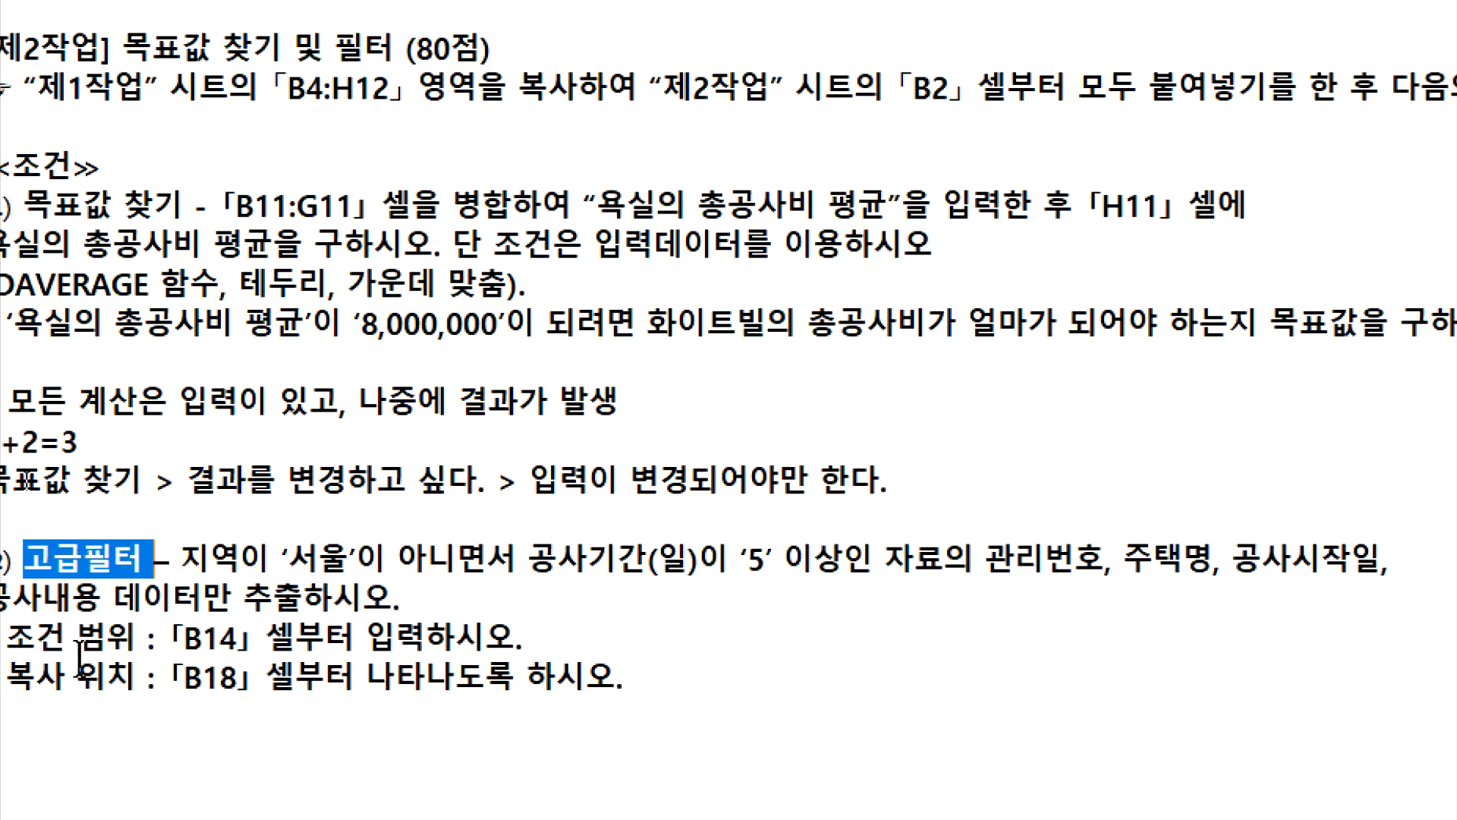
pyautogui.hotkey('alt', 'Tab')
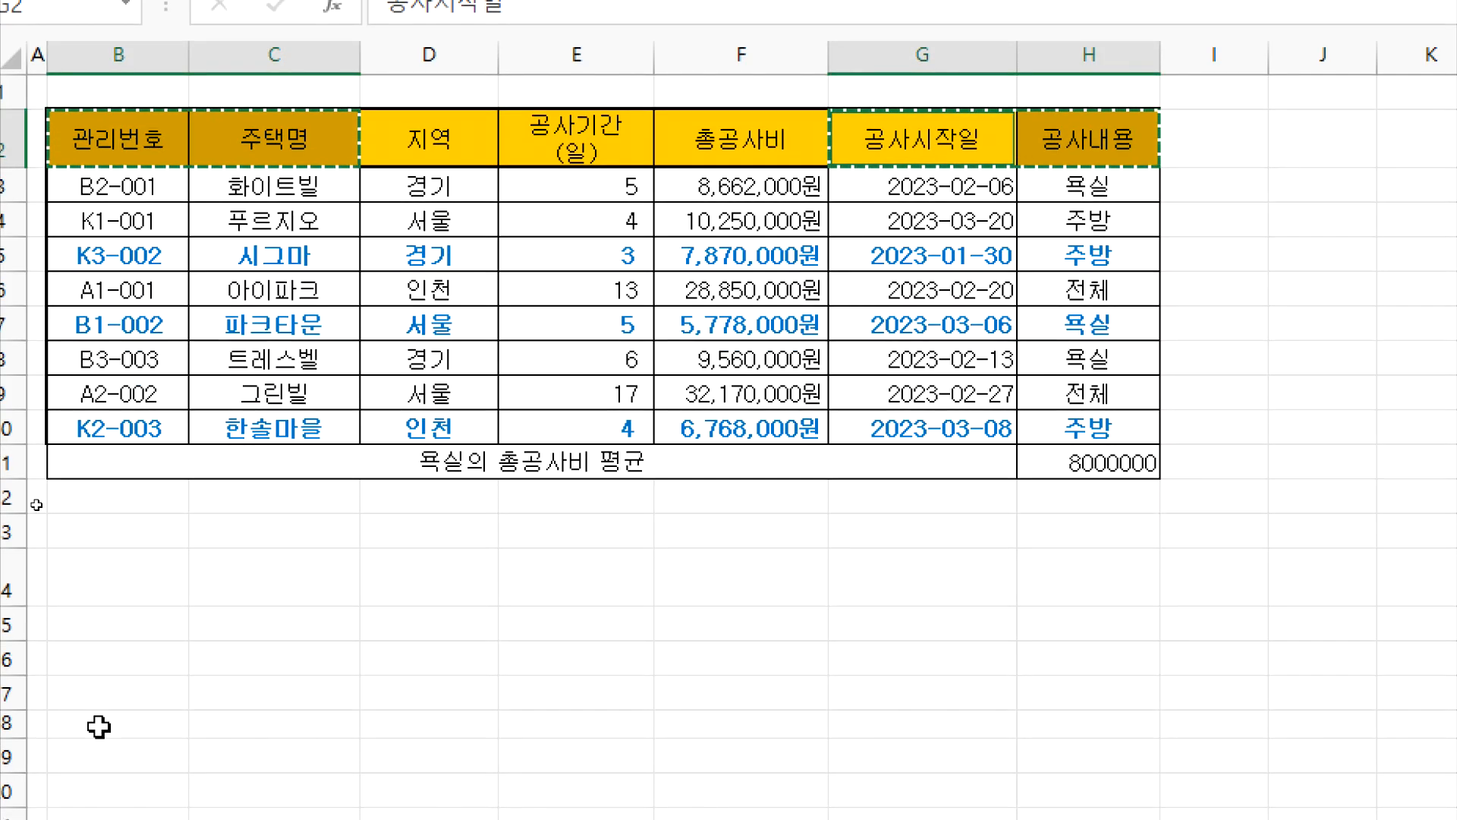
pyautogui.click(99, 726)
pyautogui.hotkey('ctrl', 'v')
pyautogui.scroll(-1, 425, 721)
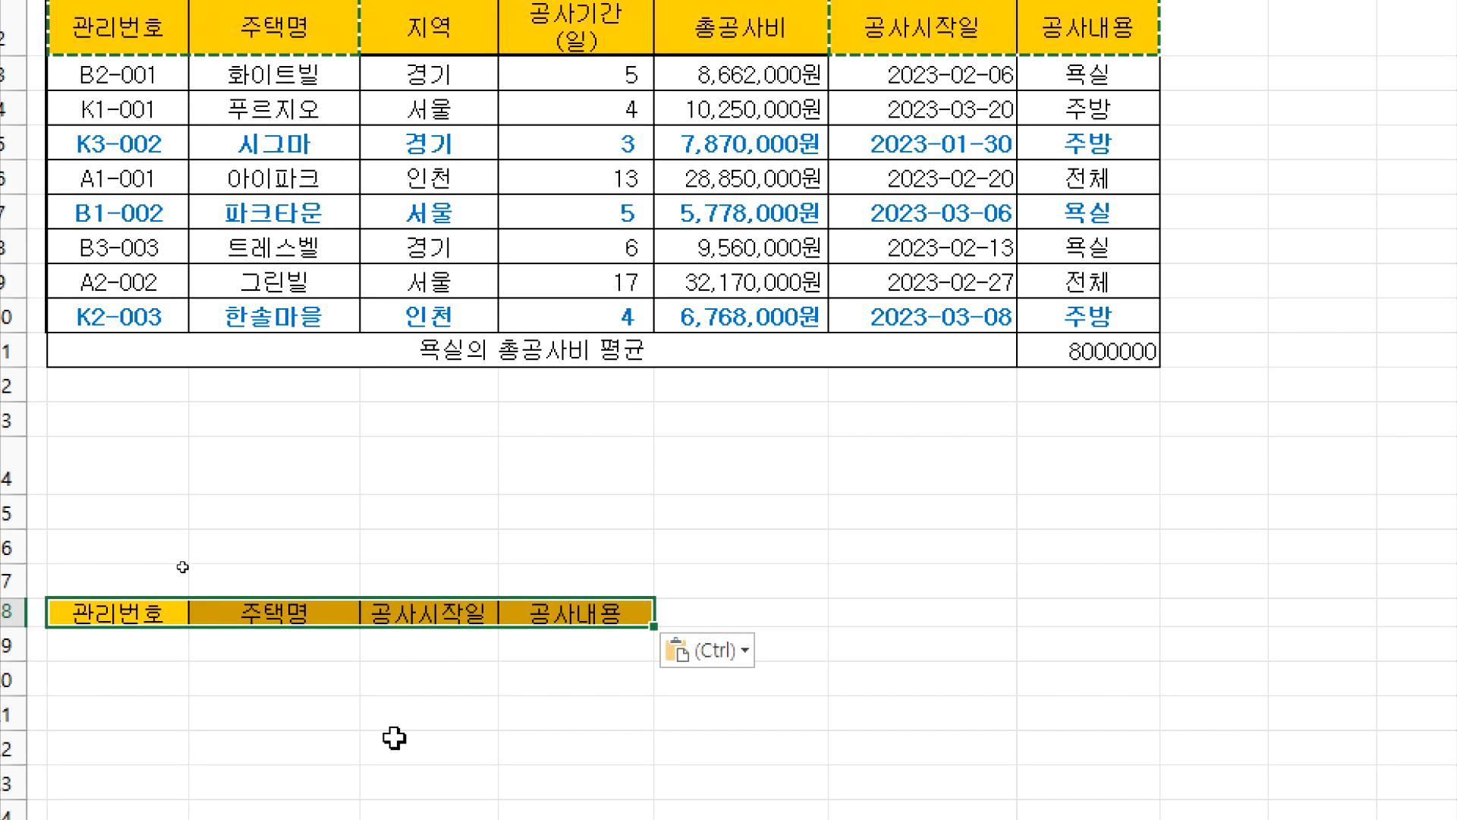
pyautogui.scroll(-1, 303, 653)
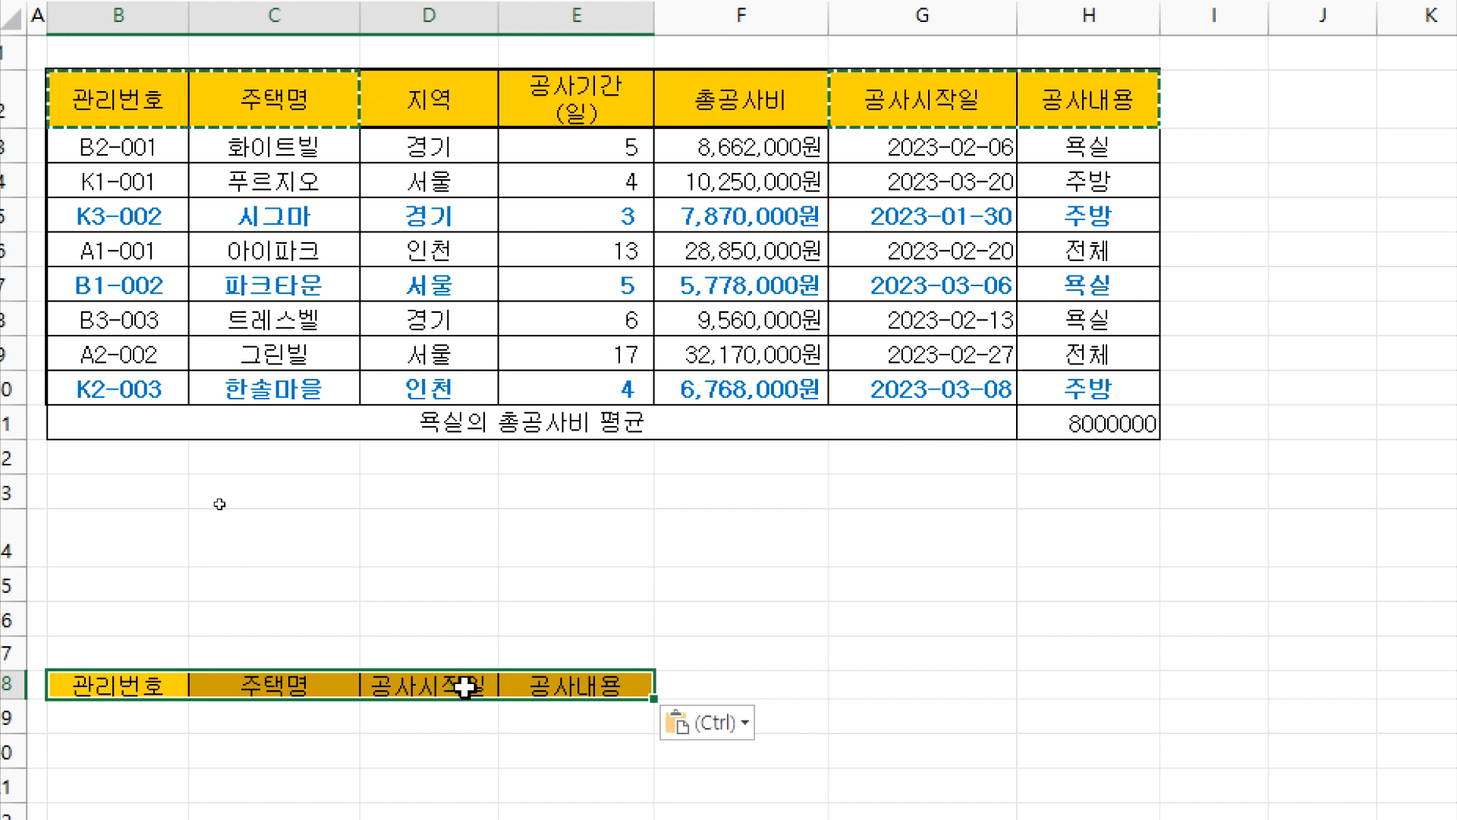
# Auto-fit the height of row 14 and recheck the advanced filter conditions in the notes.
pyautogui.click(428, 99)
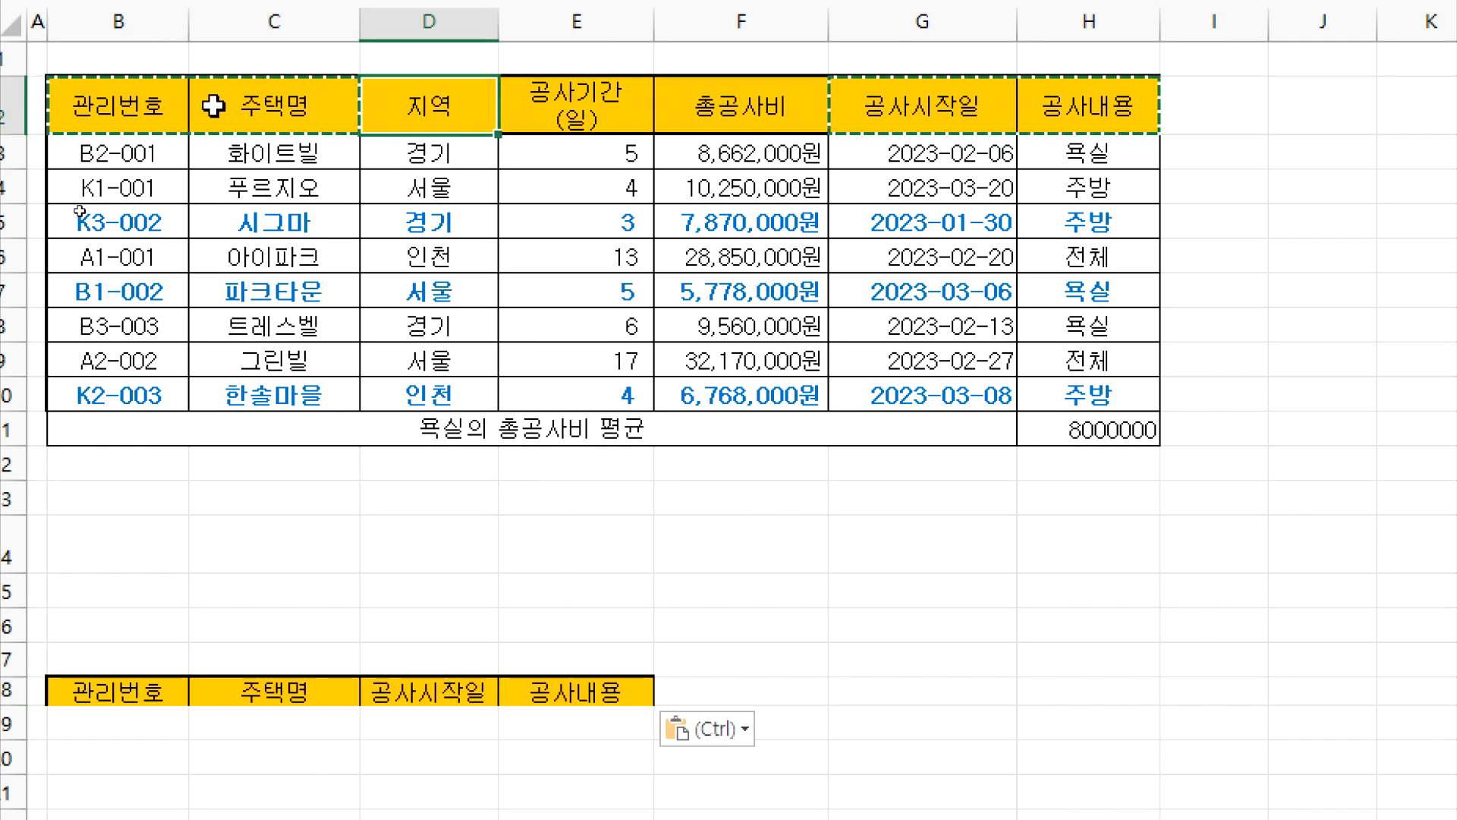
pyautogui.moveTo(152, 106); pyautogui.dragTo(1078, 368)
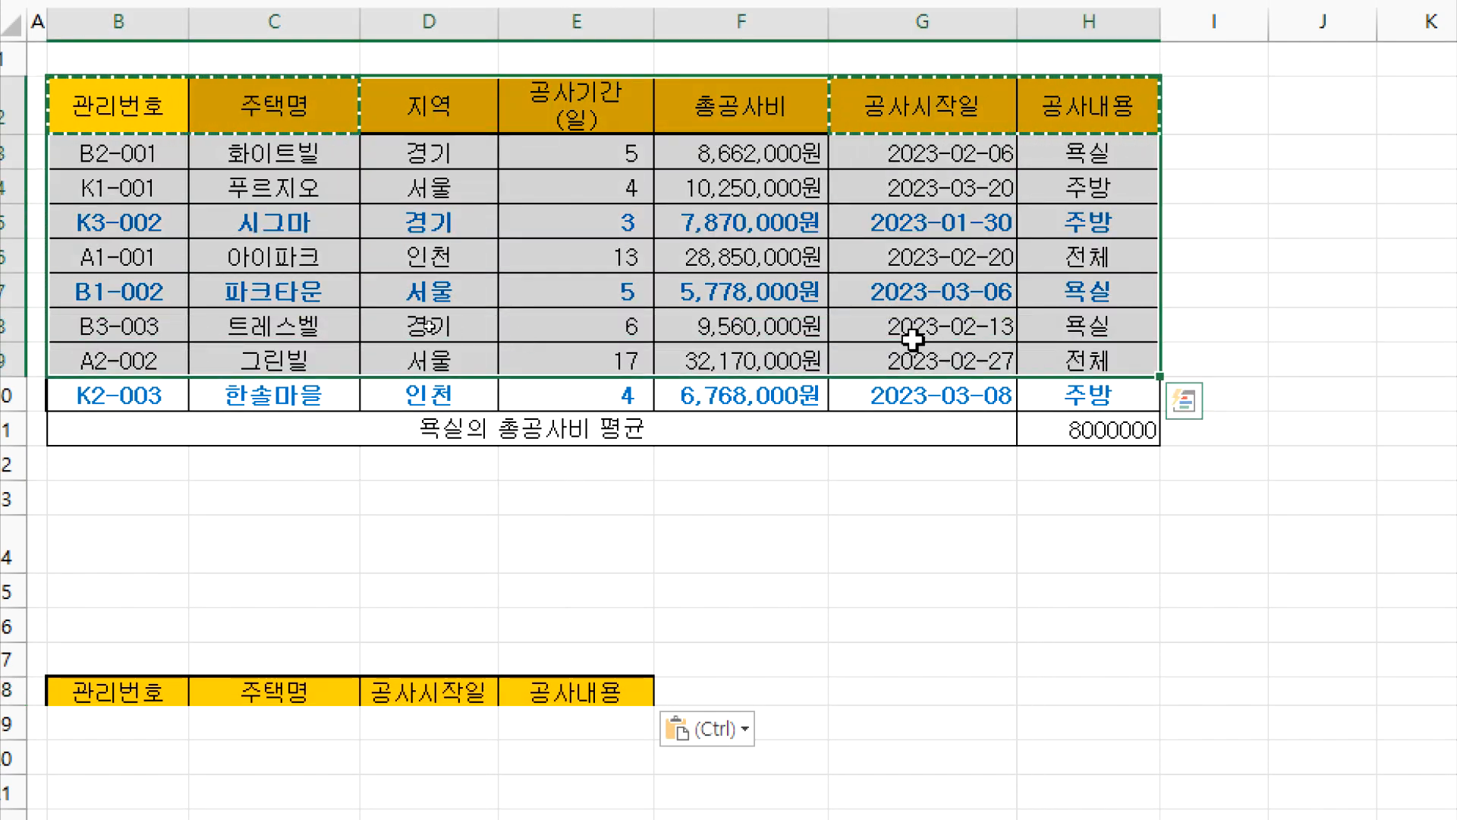
pyautogui.click(121, 106)
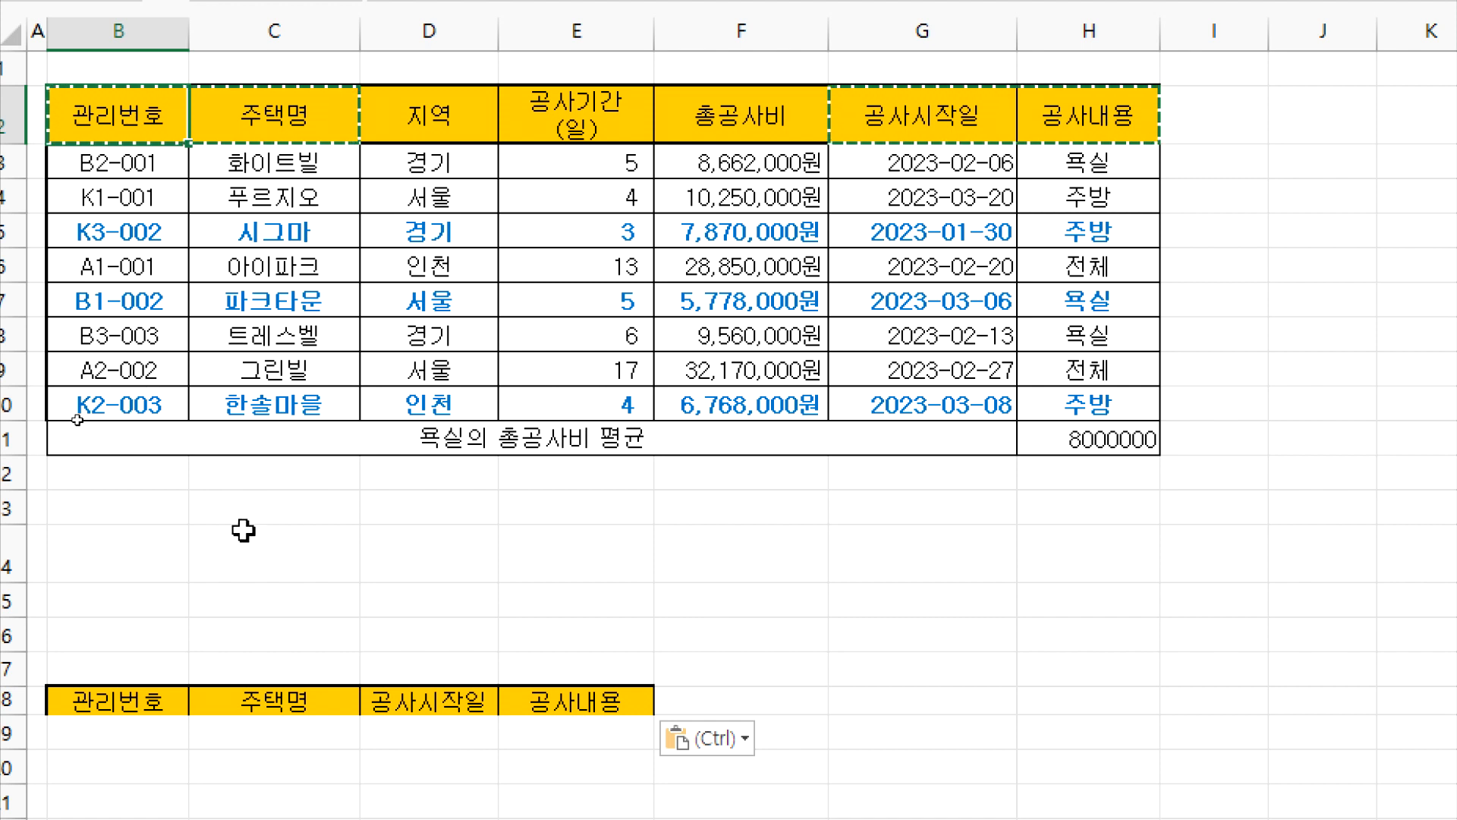
pyautogui.click(133, 543)
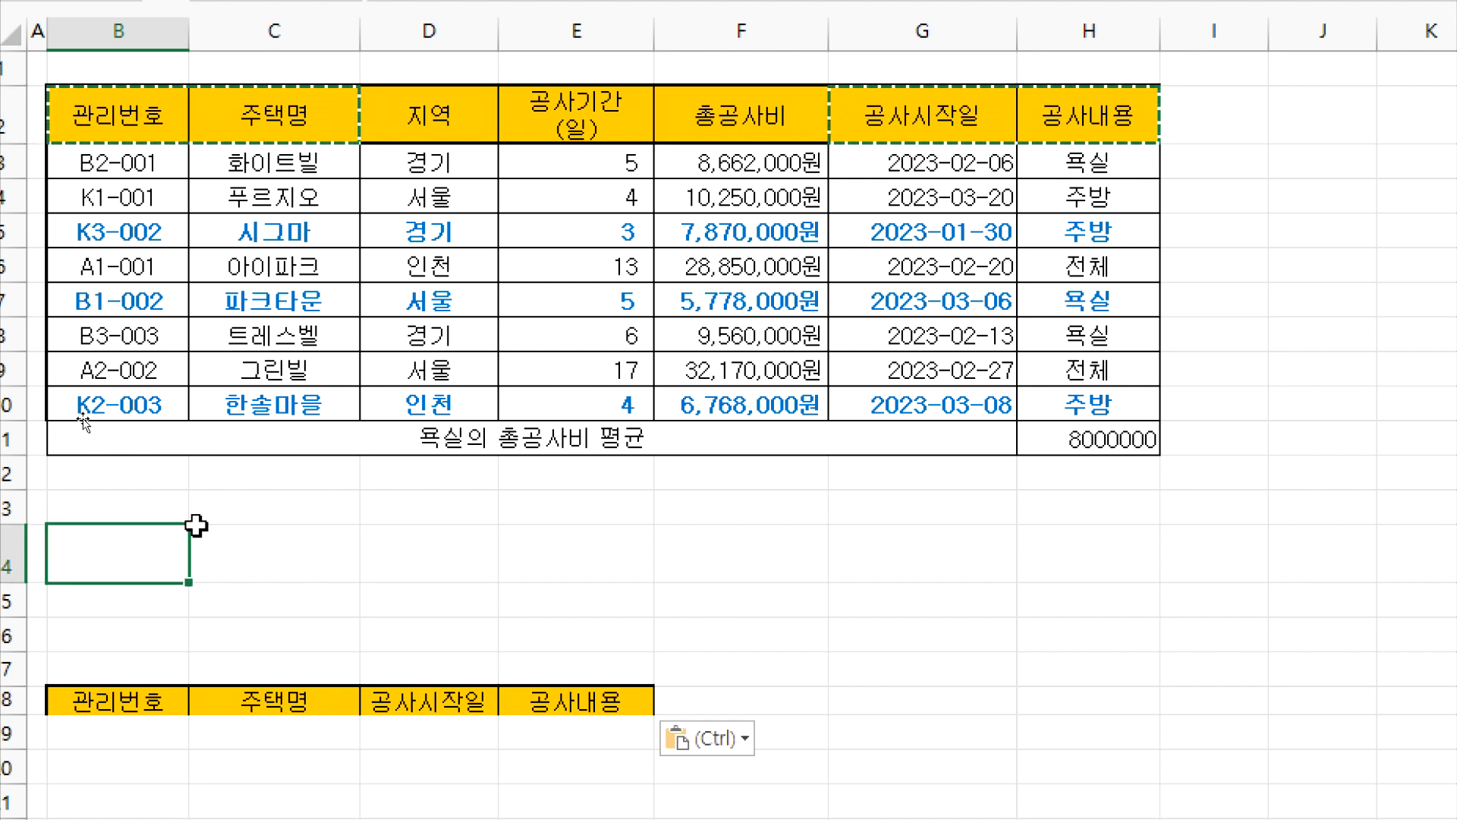
pyautogui.doubleClick(14, 583)
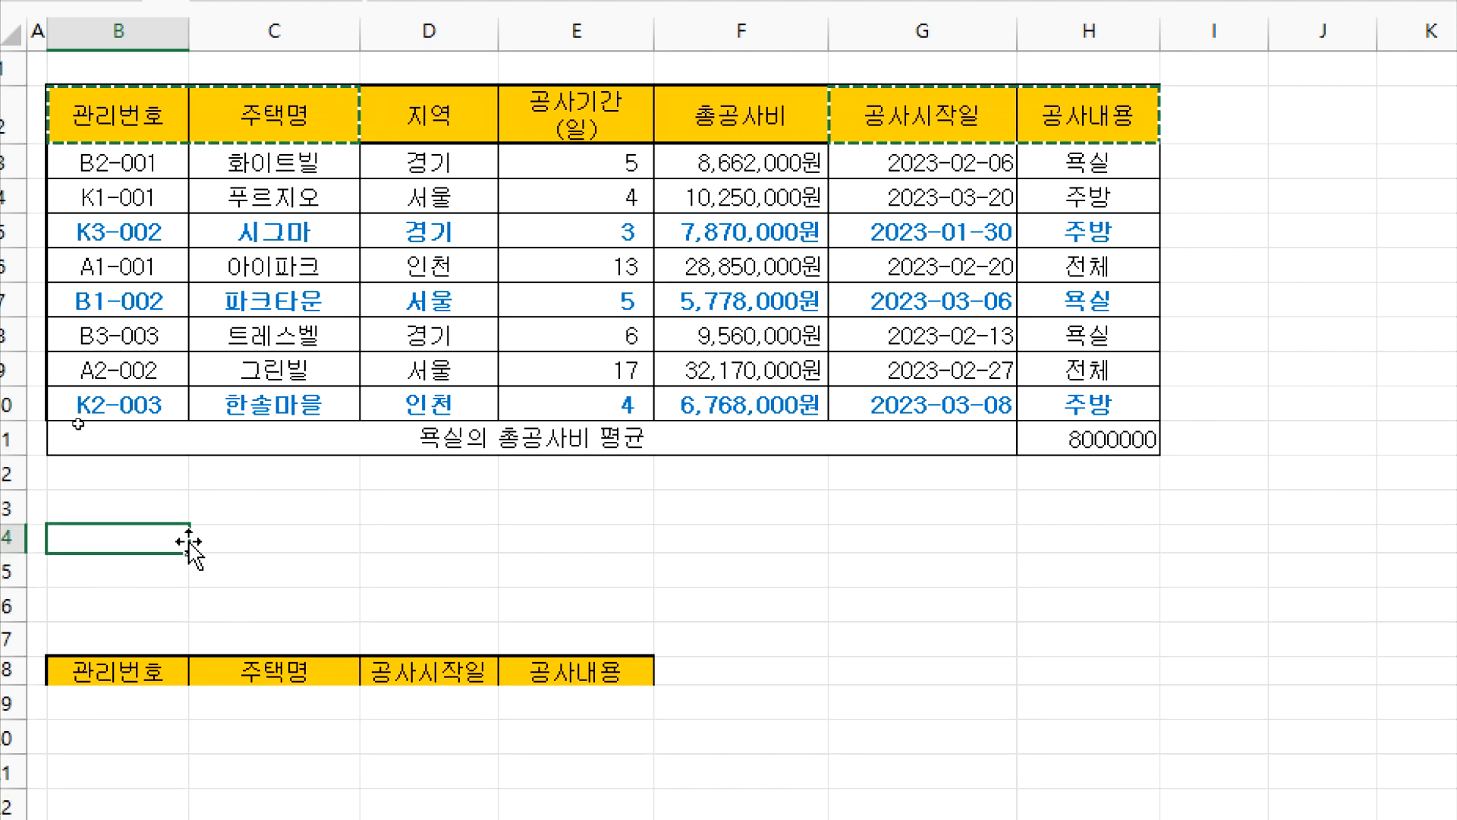
pyautogui.hotkey('alt', 'Tab')
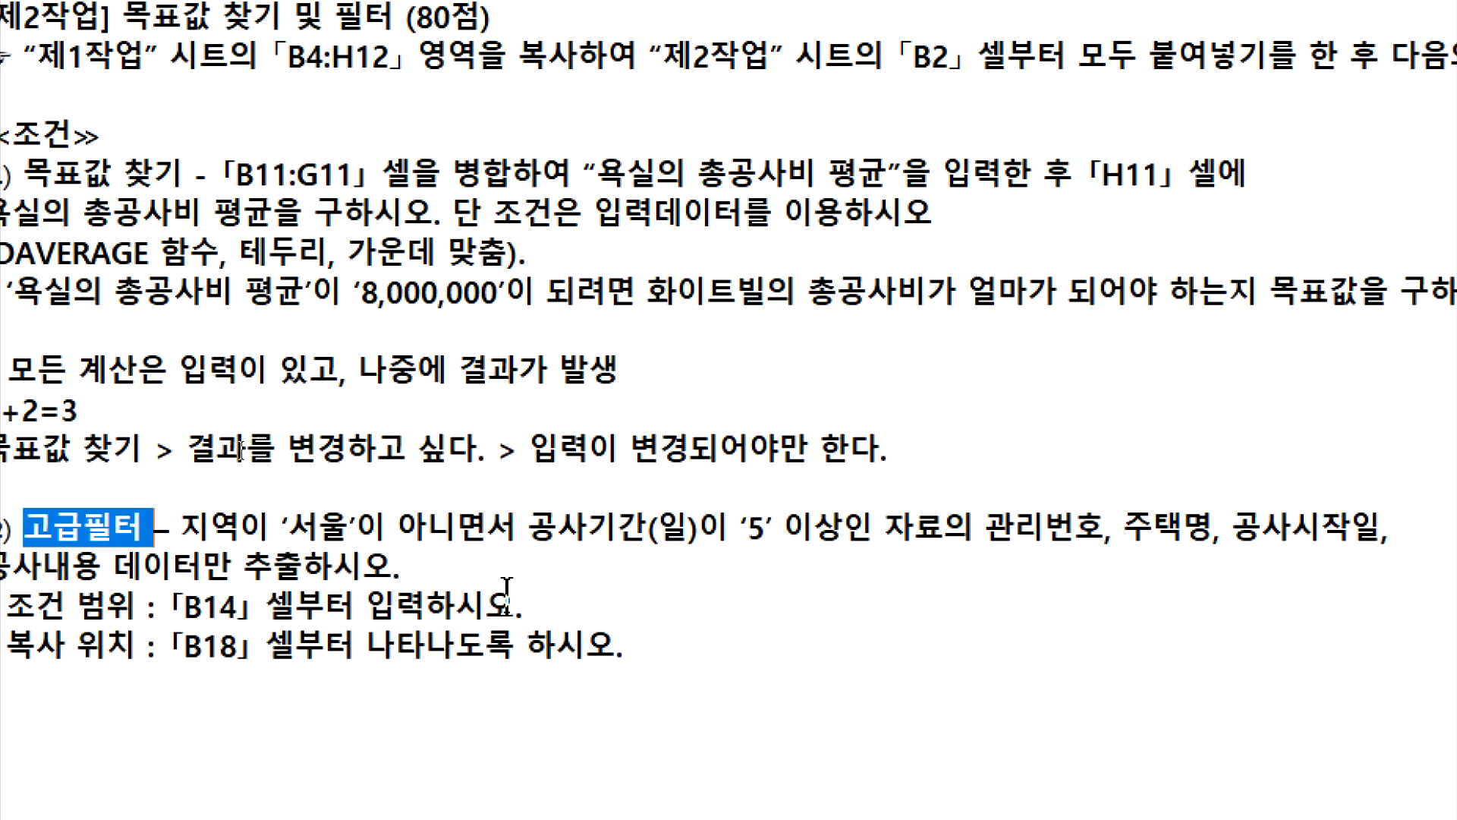
pyautogui.hotkey('alt', 'Tab')
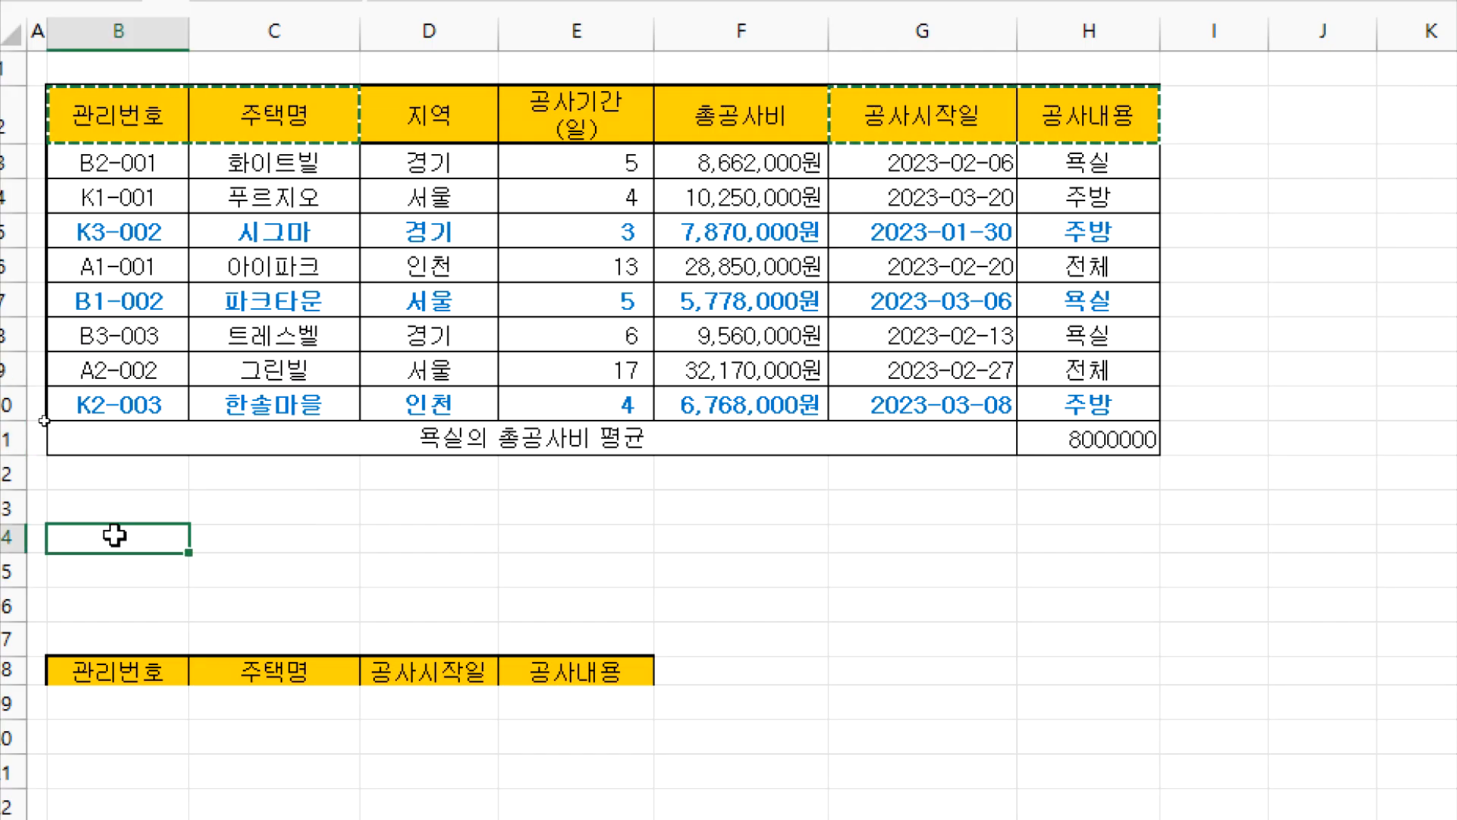
# Clear the copy marquee and enter 지역 as the criteria header in cell B14.
pyautogui.press('Escape')
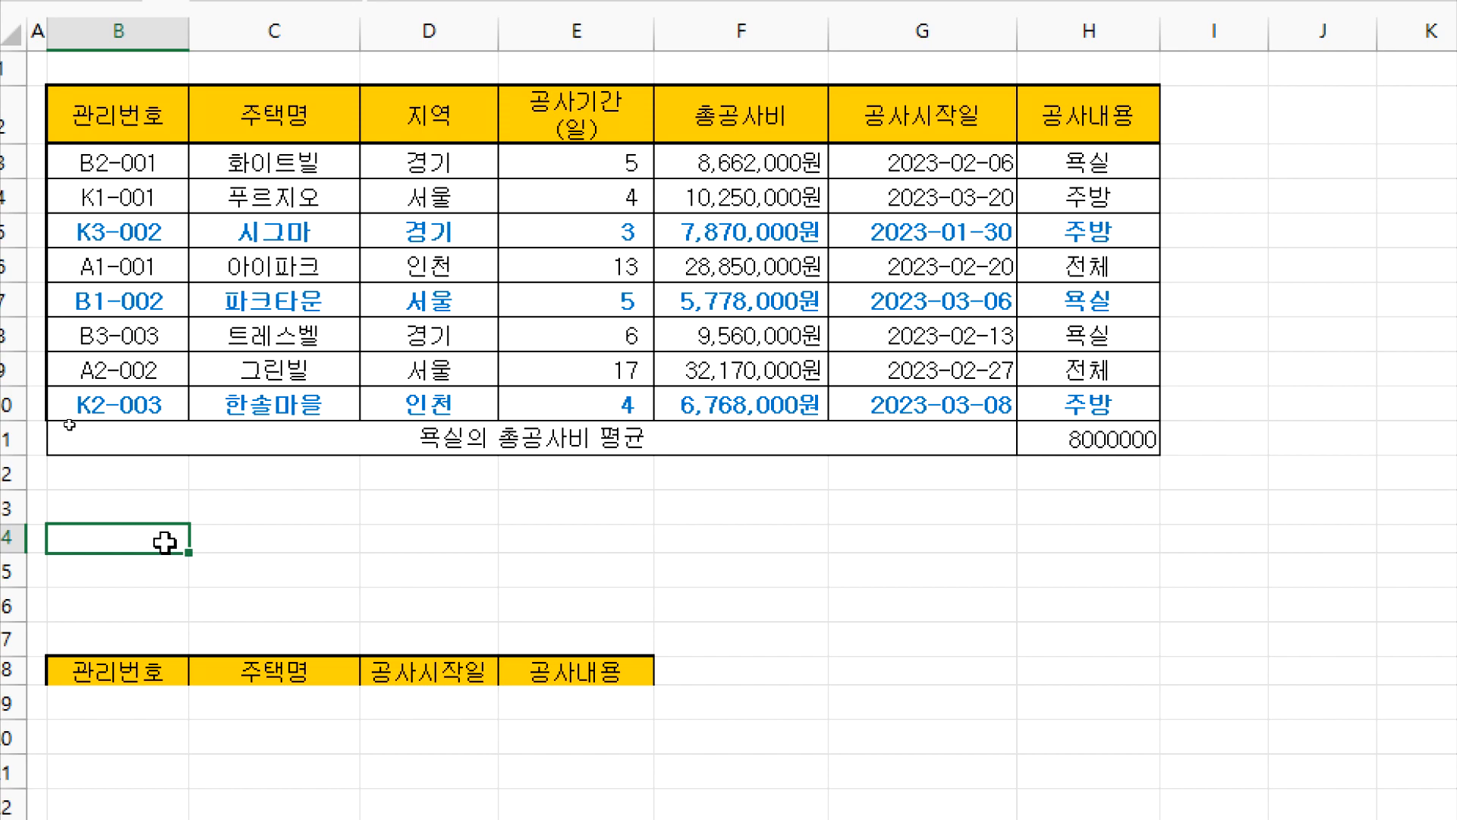
pyautogui.write('지역')
pyautogui.press('Return')
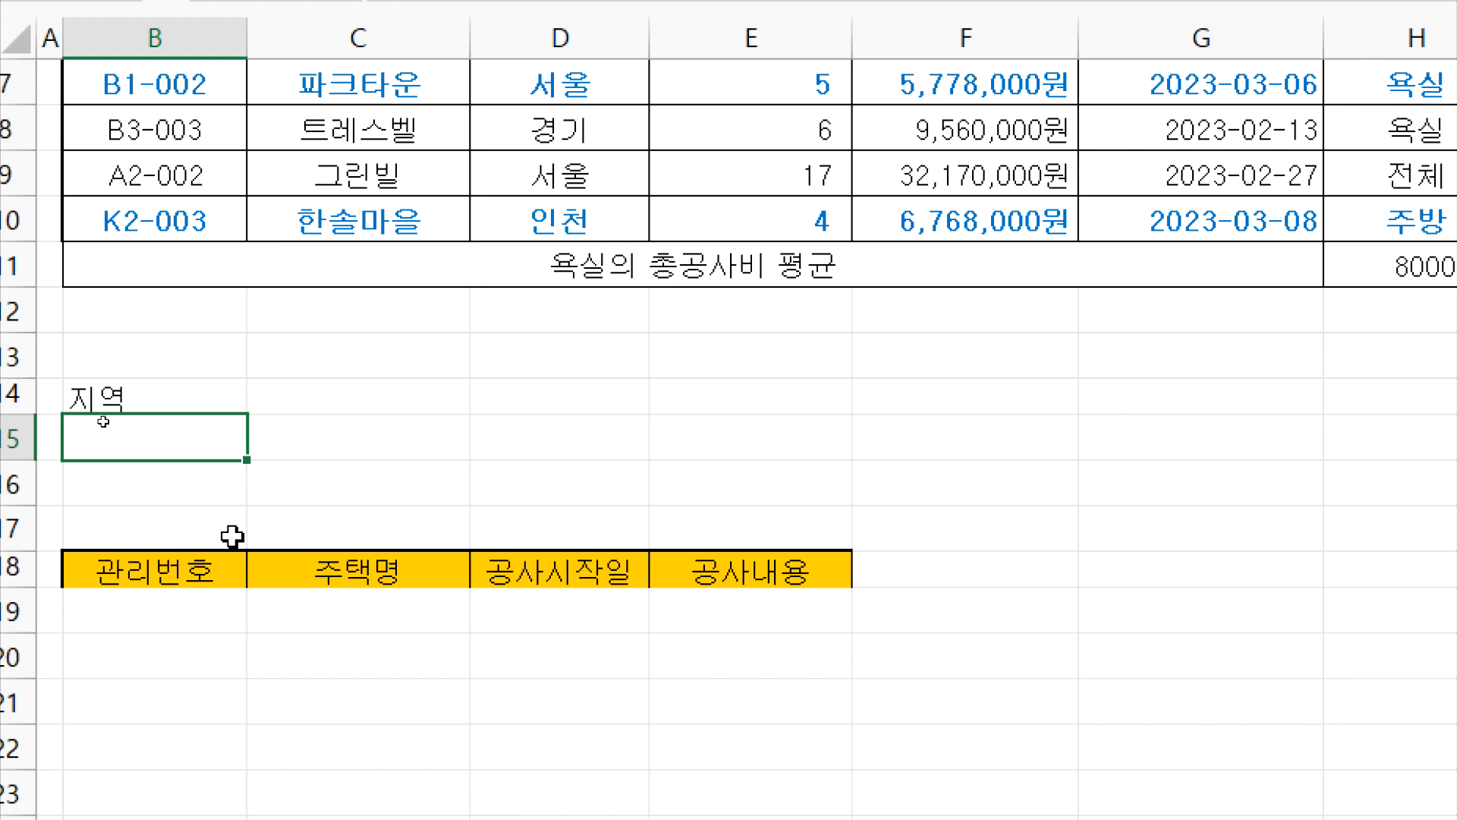
# Copy the 지역 and 공사기간(일) headers from D2:E2 and paste them at B14 as the criteria headers.
pyautogui.scroll(1, 812, 283)
pyautogui.scroll(2, 812, 476)
pyautogui.click(775, 349)
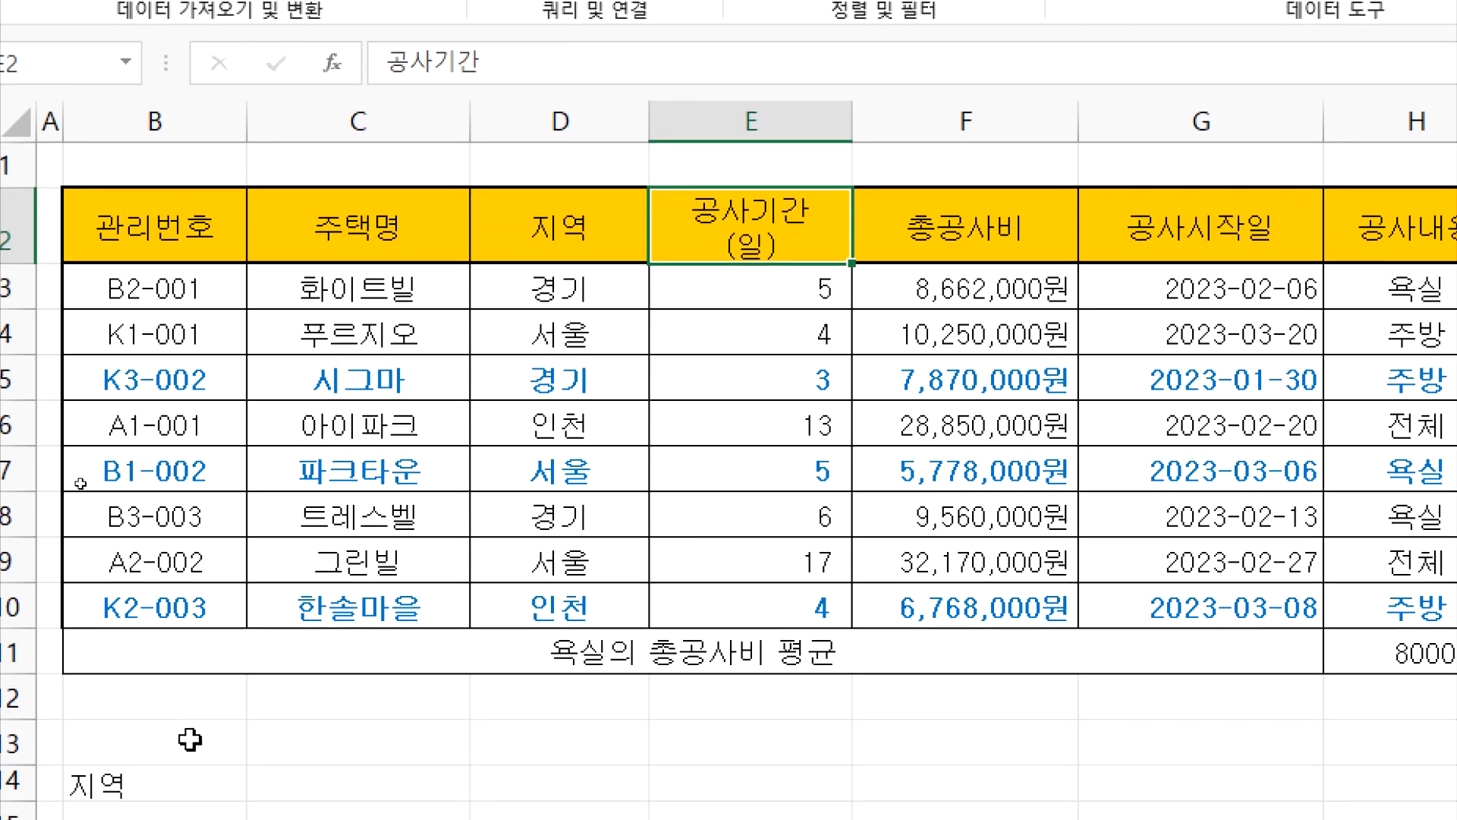
pyautogui.moveTo(571, 204); pyautogui.dragTo(690, 195)
pyautogui.hotkey('ctrl', 'c')
pyautogui.click(156, 740)
pyautogui.hotkey('ctrl', 'v')
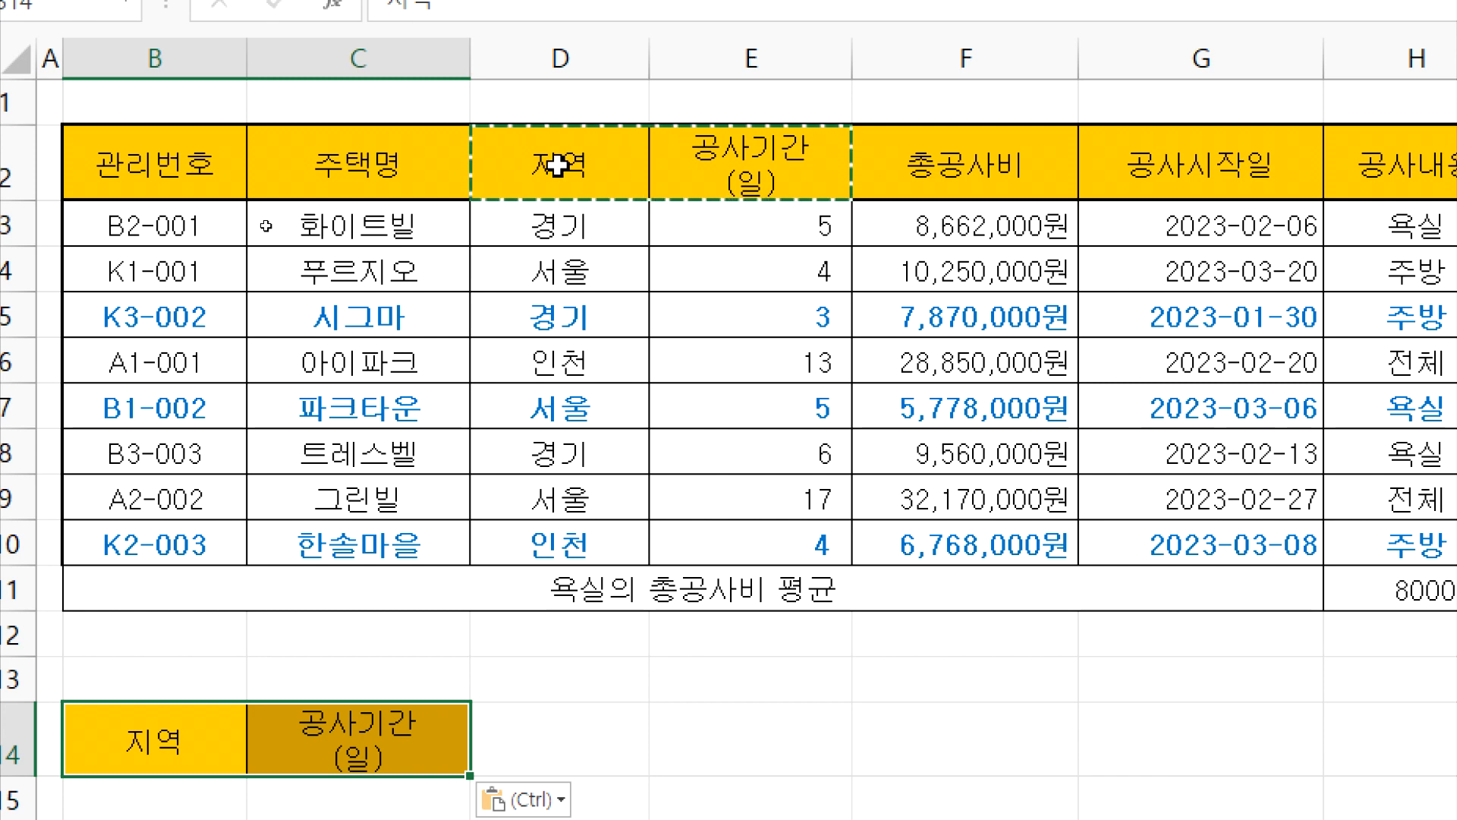
# Enter the criterion <>서울 in cell B15 under the 지역 header.
pyautogui.scroll(-2, 441, 553)
pyautogui.click(160, 534)
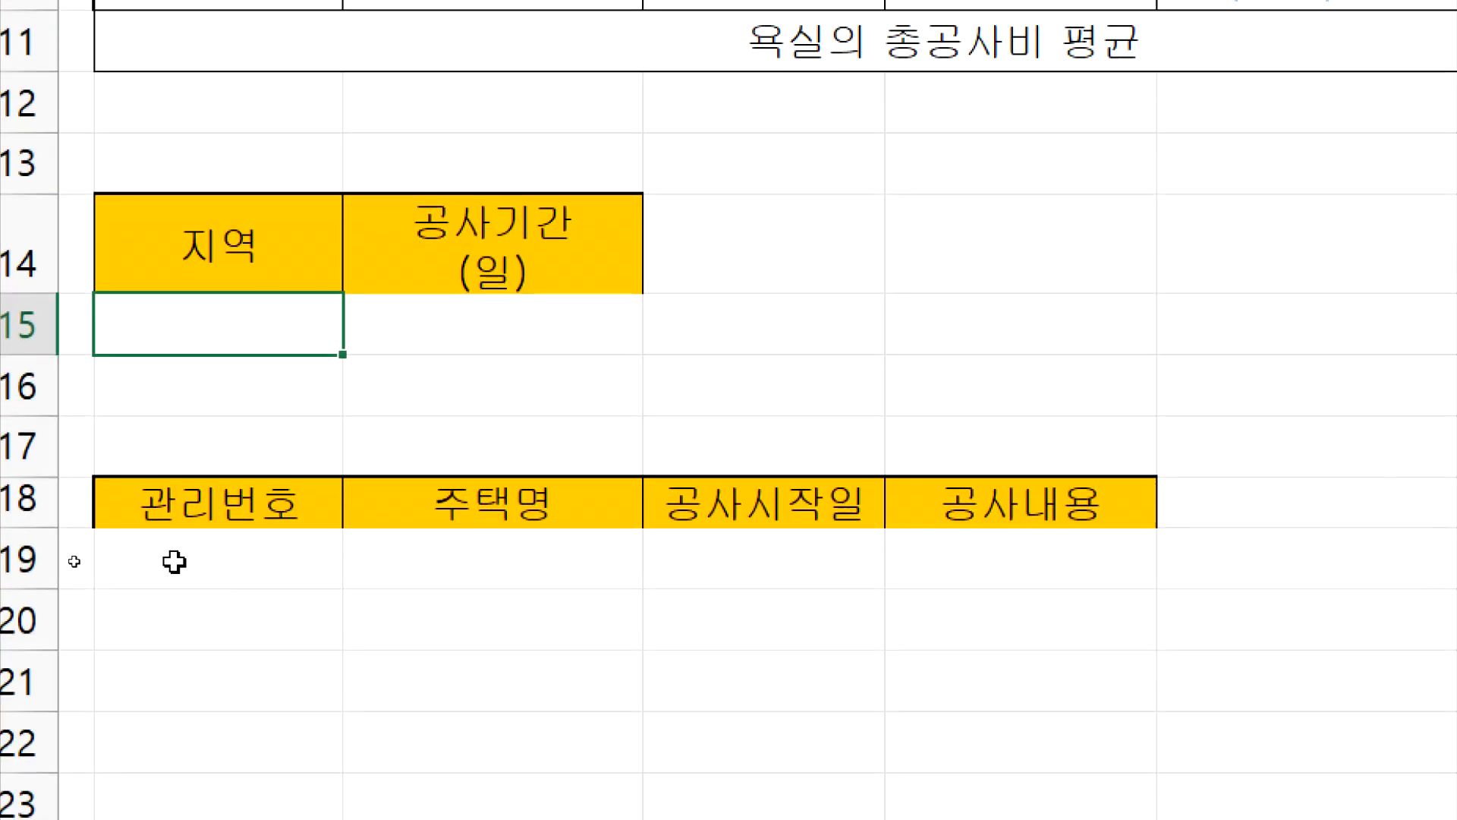
pyautogui.write('<>서울')
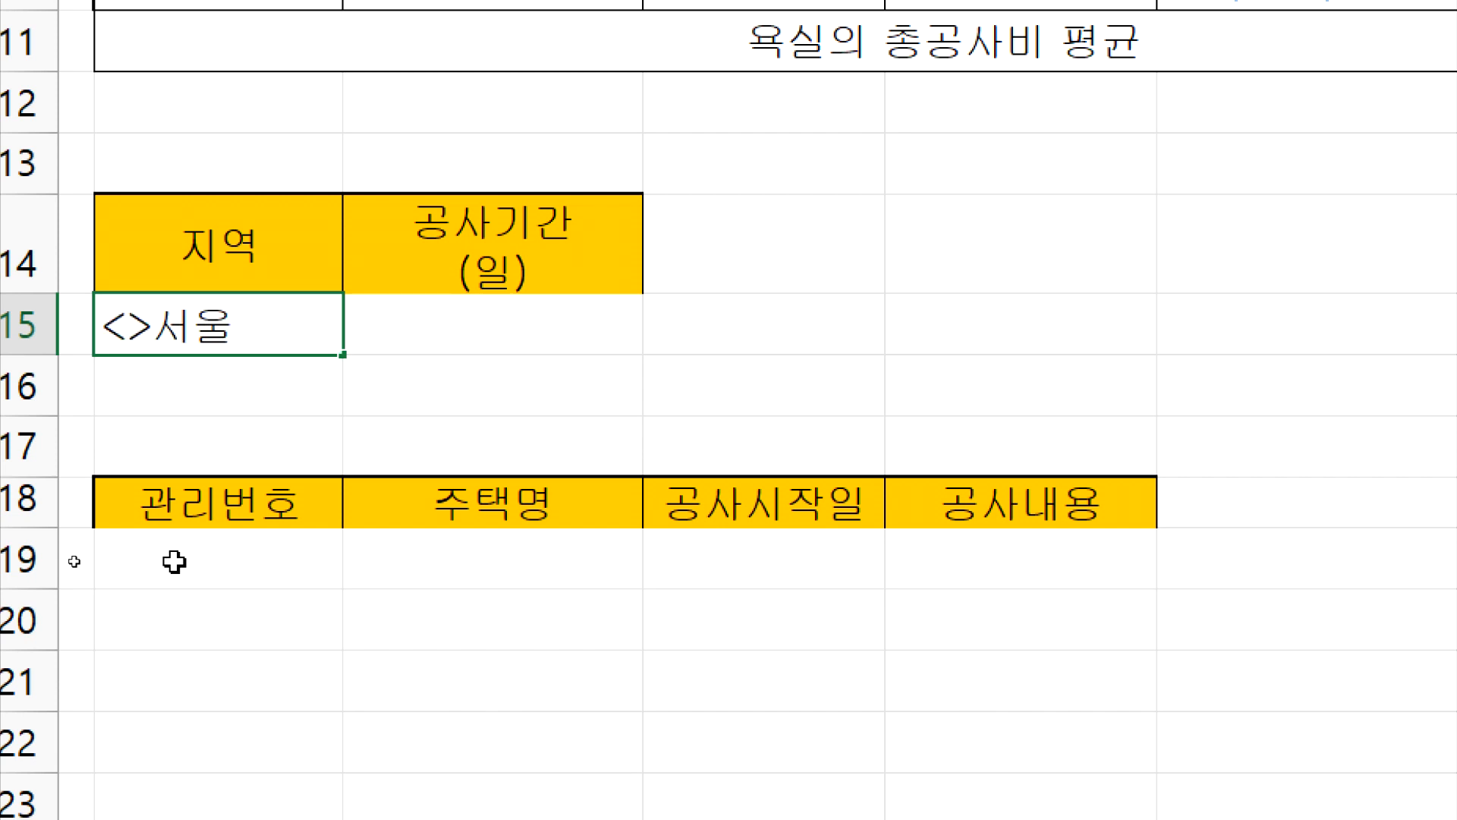
pyautogui.press('Return')
pyautogui.press('Up')
pyautogui.press('F2')
pyautogui.press('Home')
pyautogui.press('Delete')
pyautogui.press('Delete')
pyautogui.write('<>')
pyautogui.hotkey('shift', 'Left')
pyautogui.hotkey('shift', 'Left')
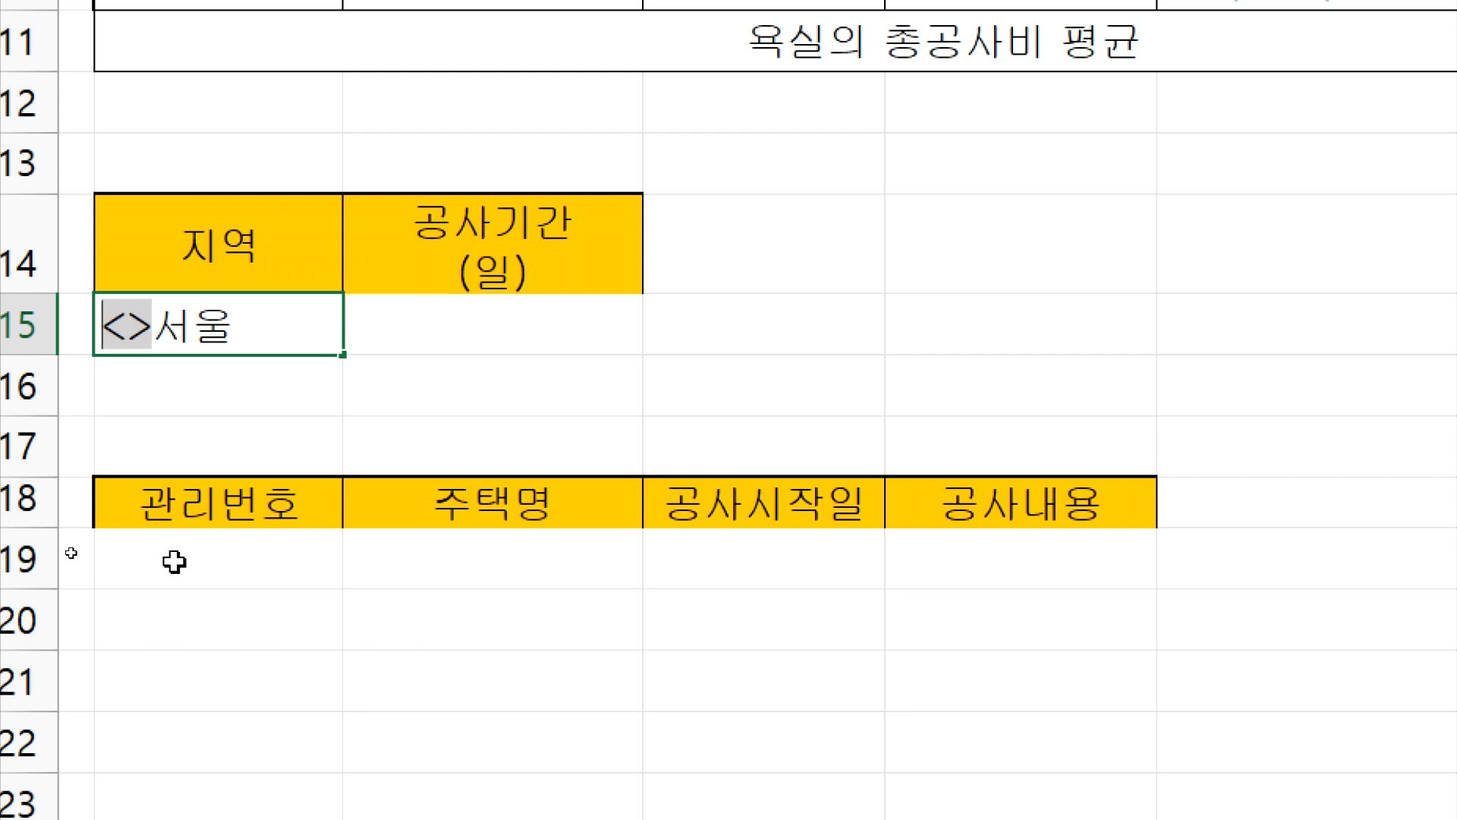
pyautogui.moveTo(729, 268); pyautogui.dragTo(927, 271)
pyautogui.moveTo(728, 331); pyautogui.dragTo(924, 328)
pyautogui.moveTo(852, 227); pyautogui.dragTo(748, 382)
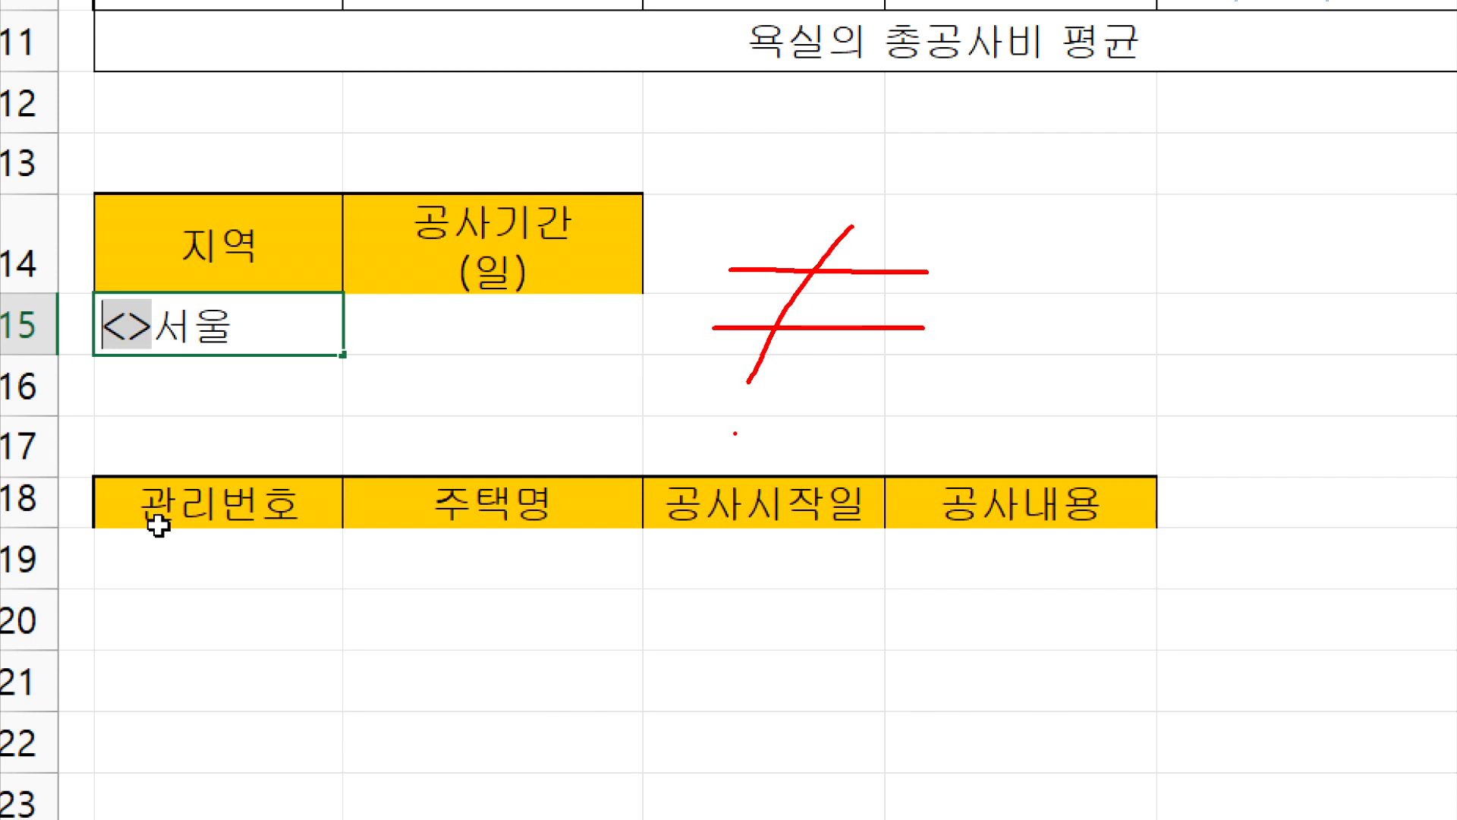
pyautogui.moveTo(1084, 254)
pyautogui.mouseDown()
pyautogui.moveTo(1044, 273)
pyautogui.moveTo(1093, 322)
pyautogui.mouseUp()
pyautogui.moveTo(1173, 266); pyautogui.dragTo(1149, 327)
pyautogui.moveTo(1092, 375)
pyautogui.mouseDown()
pyautogui.moveTo(1057, 372)
pyautogui.moveTo(1213, 216)
pyautogui.moveTo(1218, 334)
pyautogui.moveTo(1090, 375)
pyautogui.mouseUp()
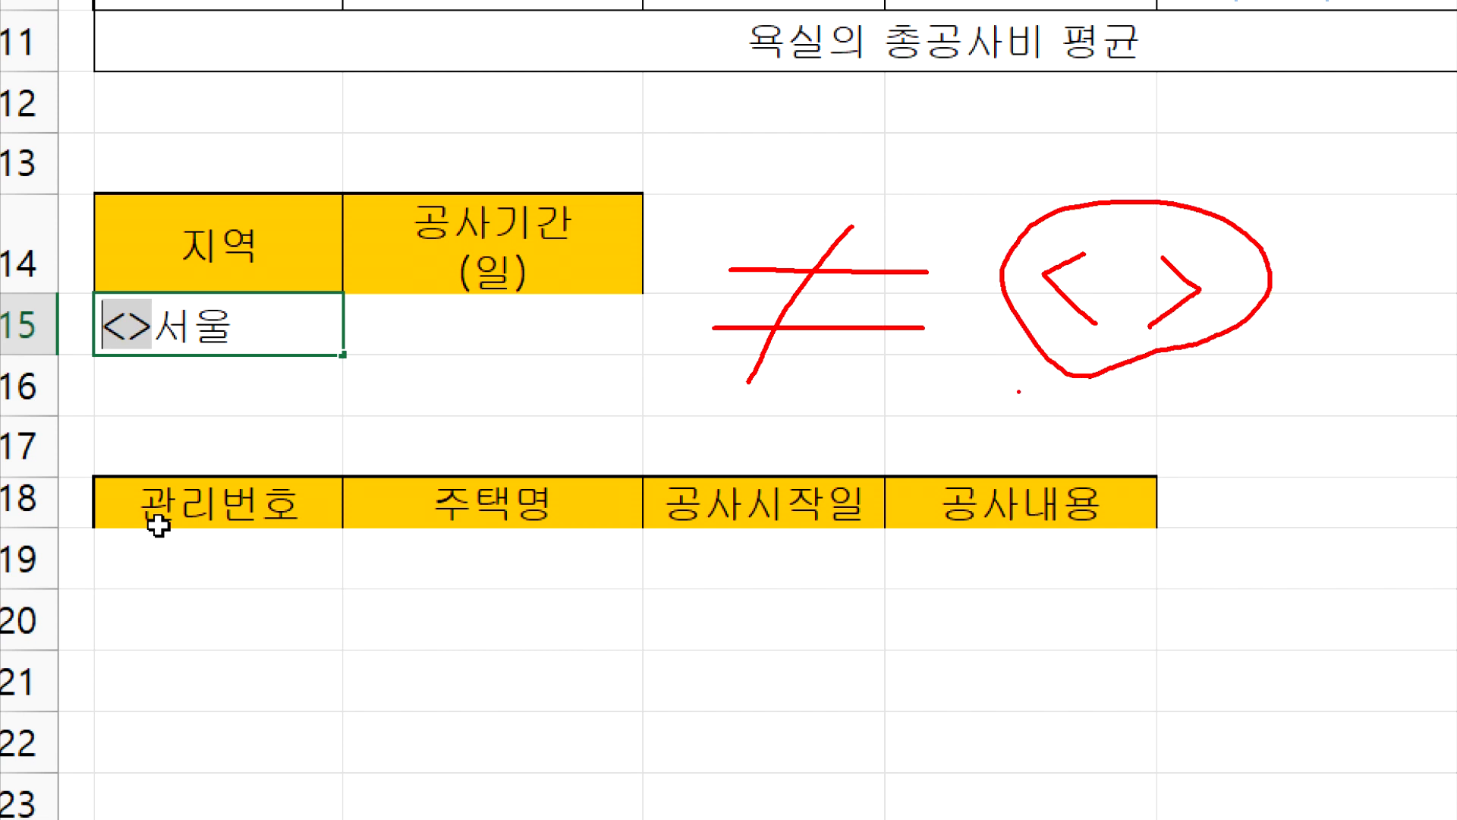
pyautogui.press('Escape')
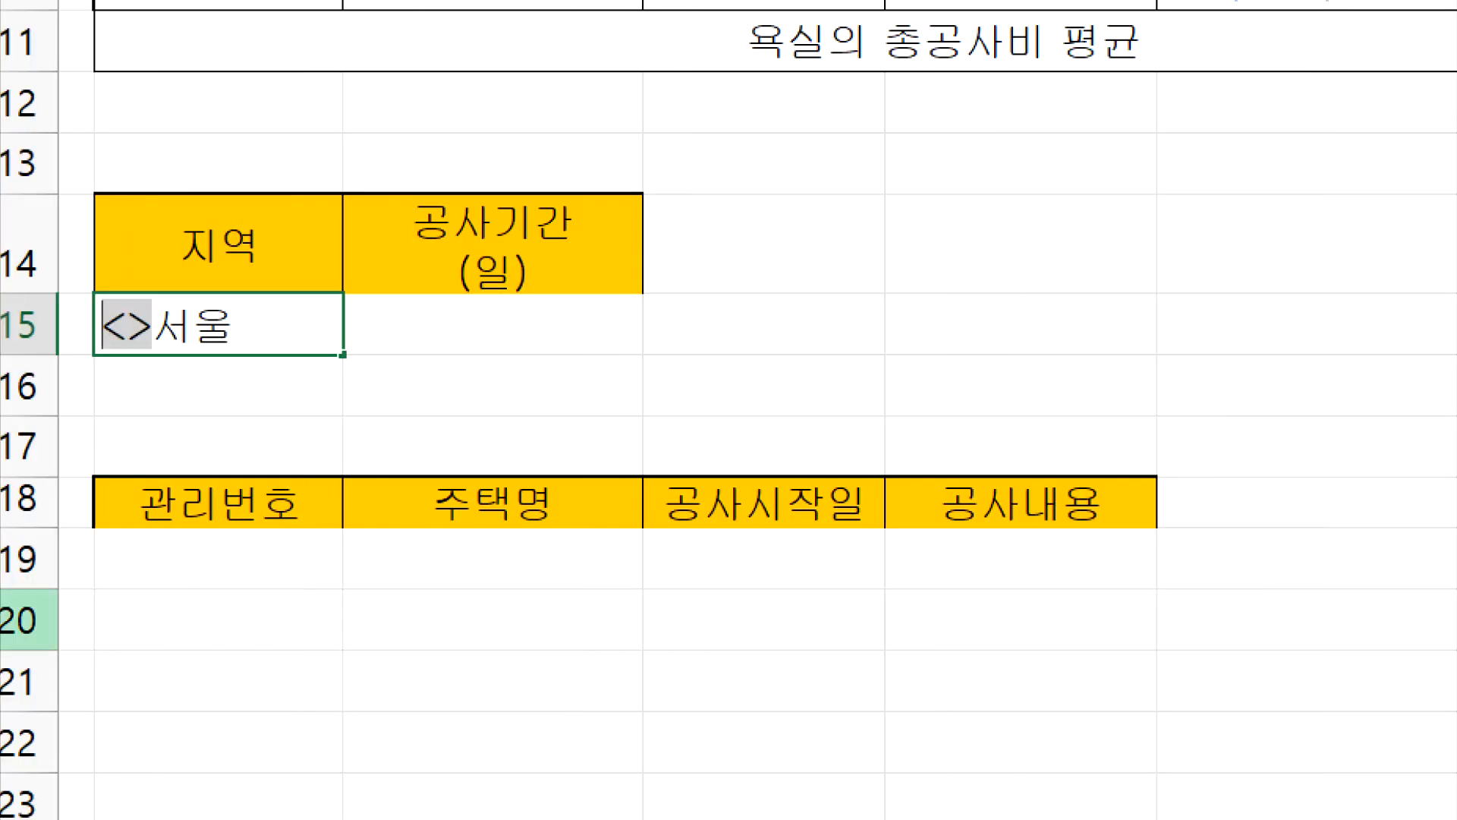
# Confirm the 지역 criterion and enter >=5 in cell C15 under the 공사기간(일) header.
pyautogui.click(338, 334)
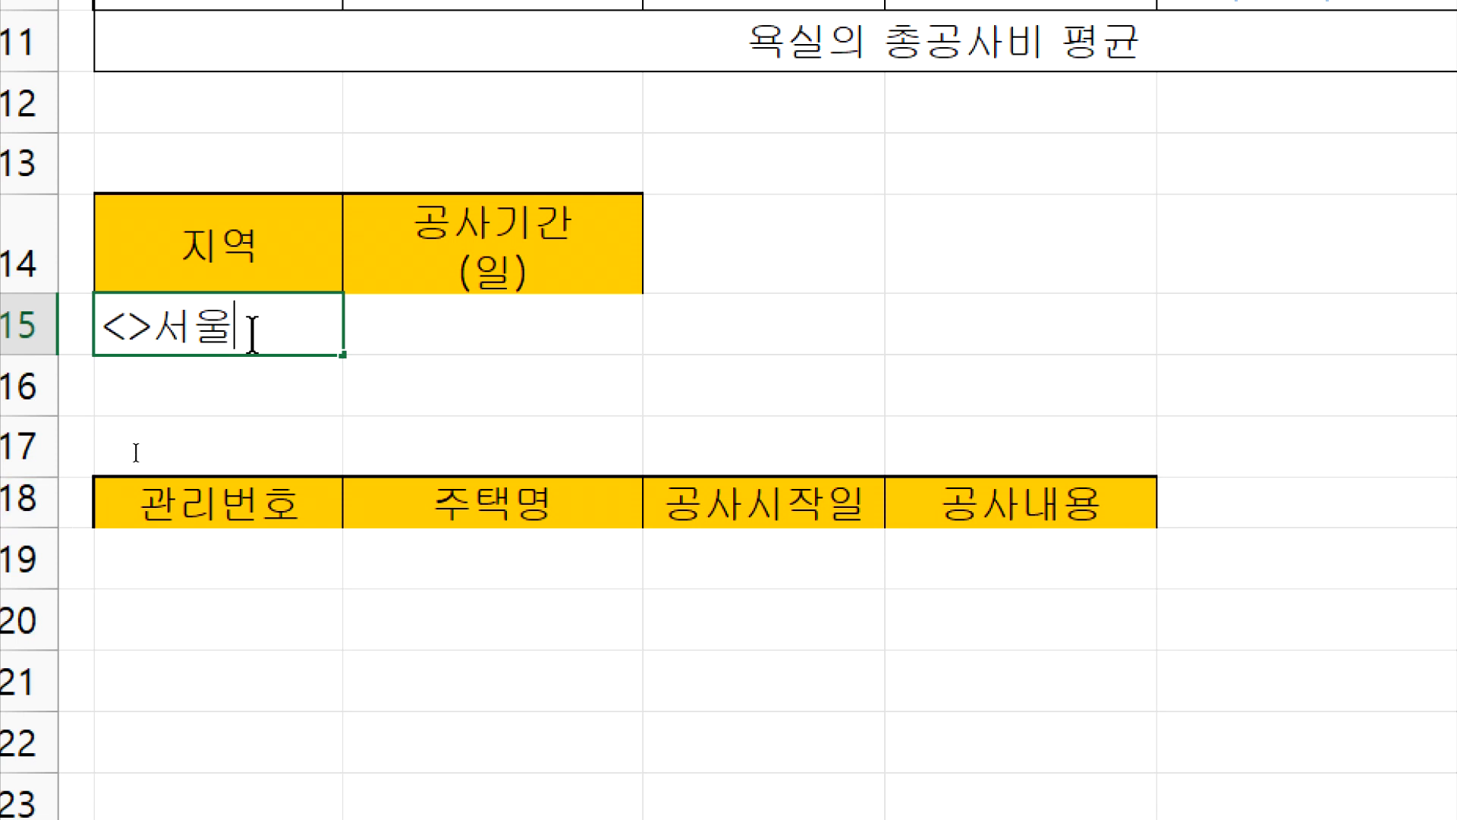
pyautogui.click(475, 380)
pyautogui.click(456, 323)
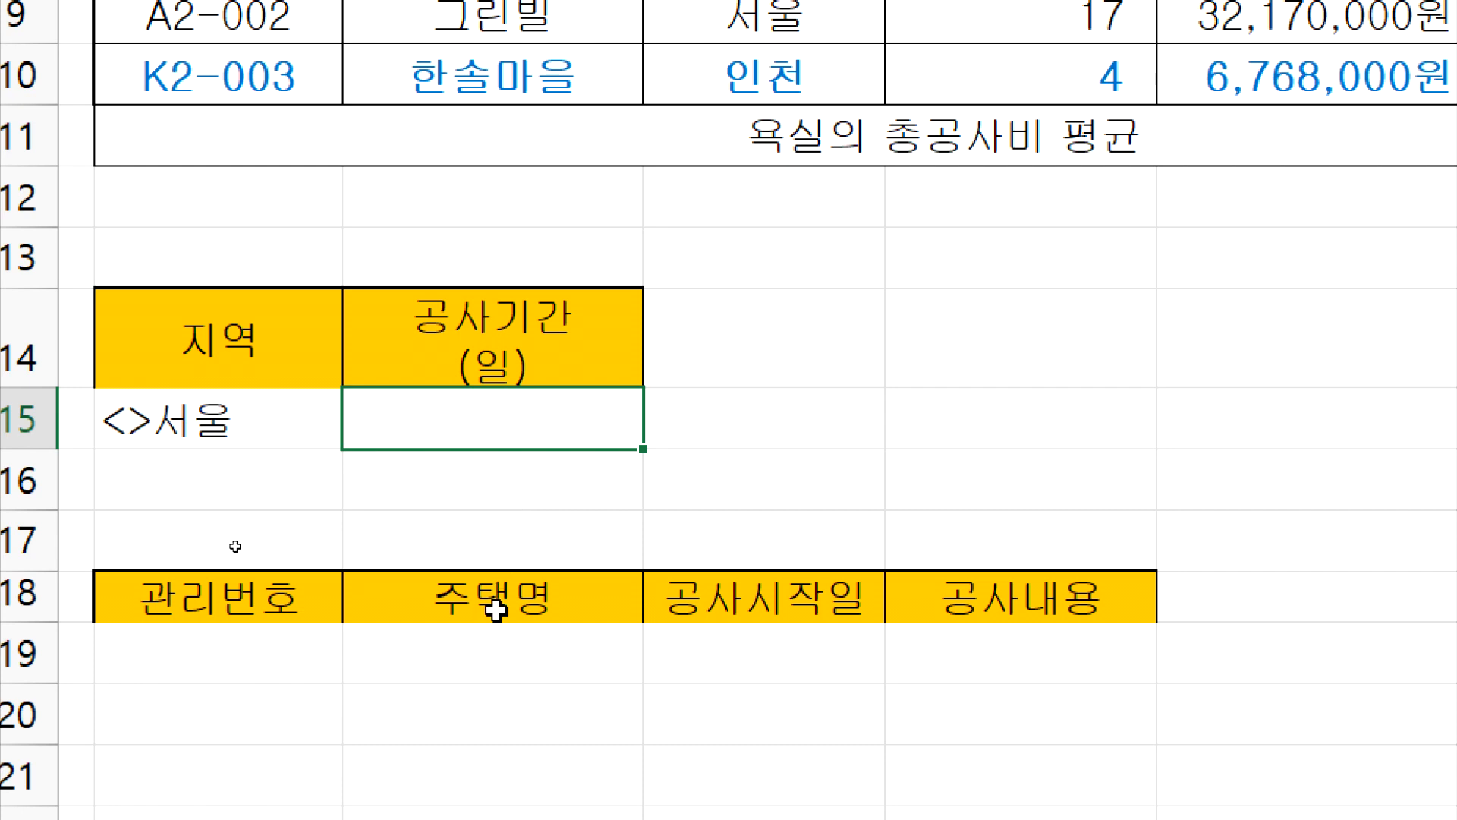
pyautogui.write('>=5')
pyautogui.press('Return')
pyautogui.press('Up')
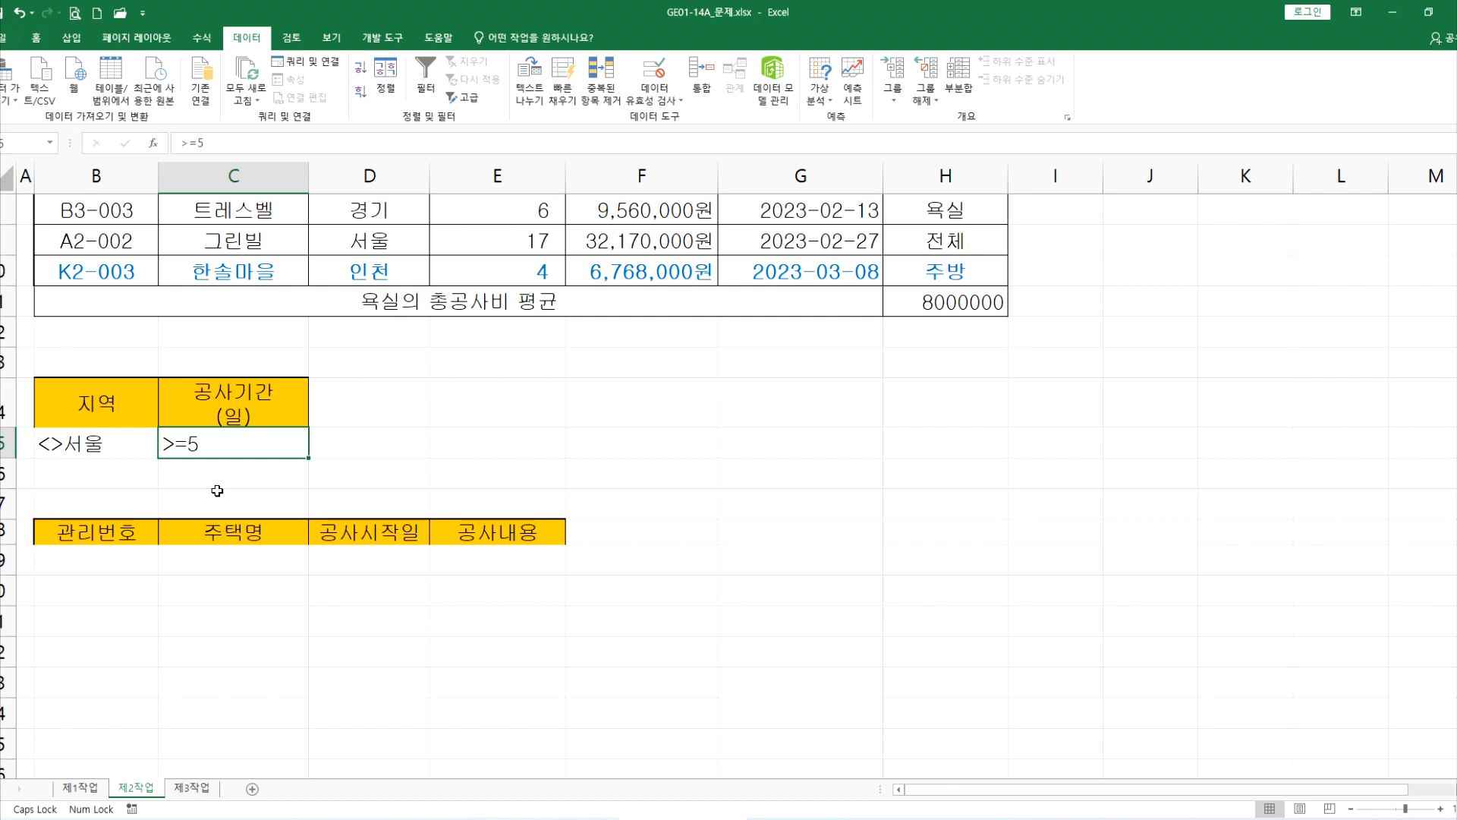
# Switch to the Notepad notes and reread the advanced filter wording joining the 지역 and 공사기간(일) conditions.
pyautogui.hotkey('alt', 'Tab')
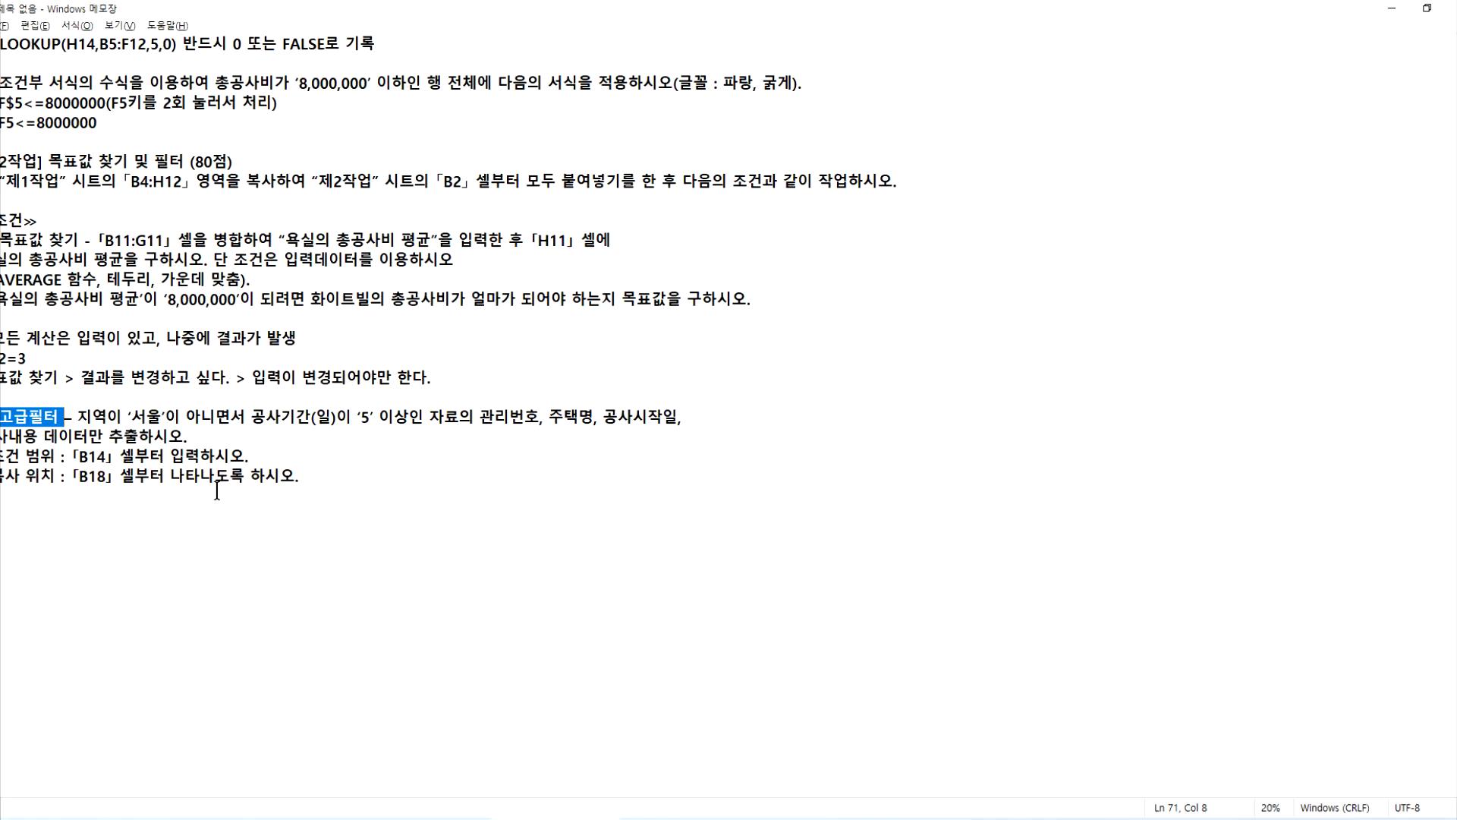
pyautogui.moveTo(77, 416); pyautogui.dragTo(426, 416)
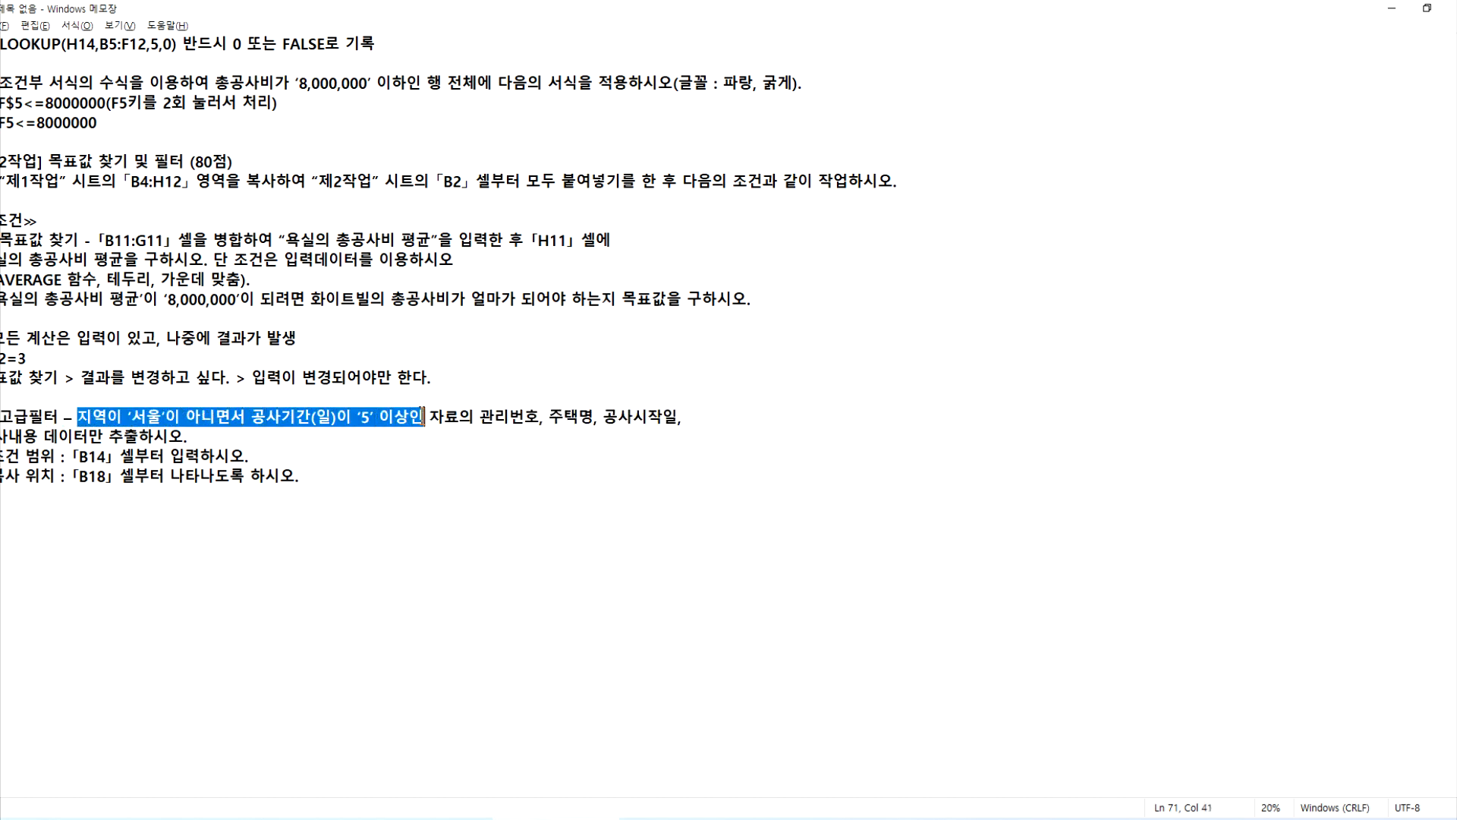
pyautogui.click(251, 416)
pyautogui.scroll(5, 242, 429)
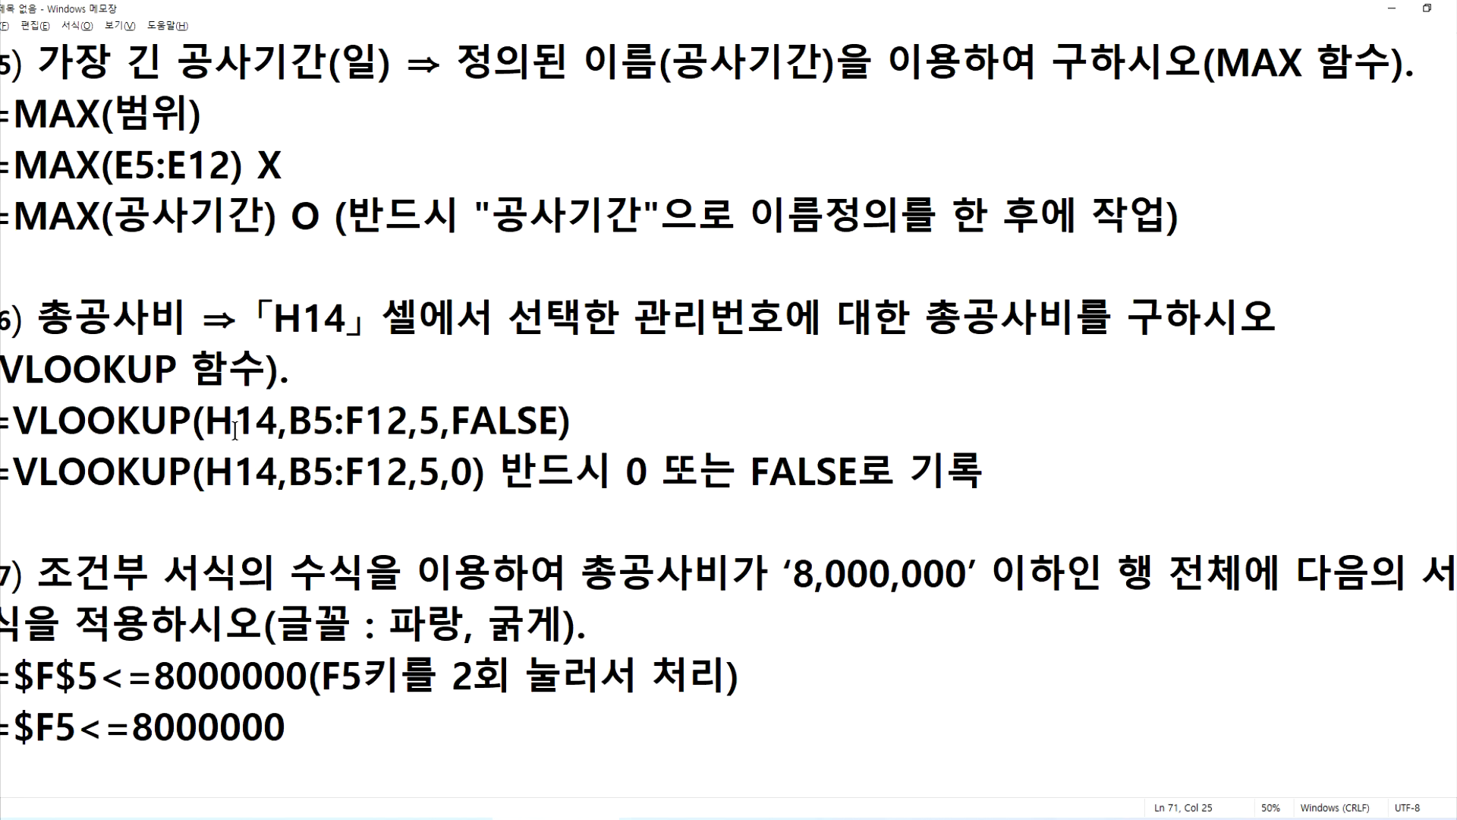
pyautogui.scroll(-13, 248, 433)
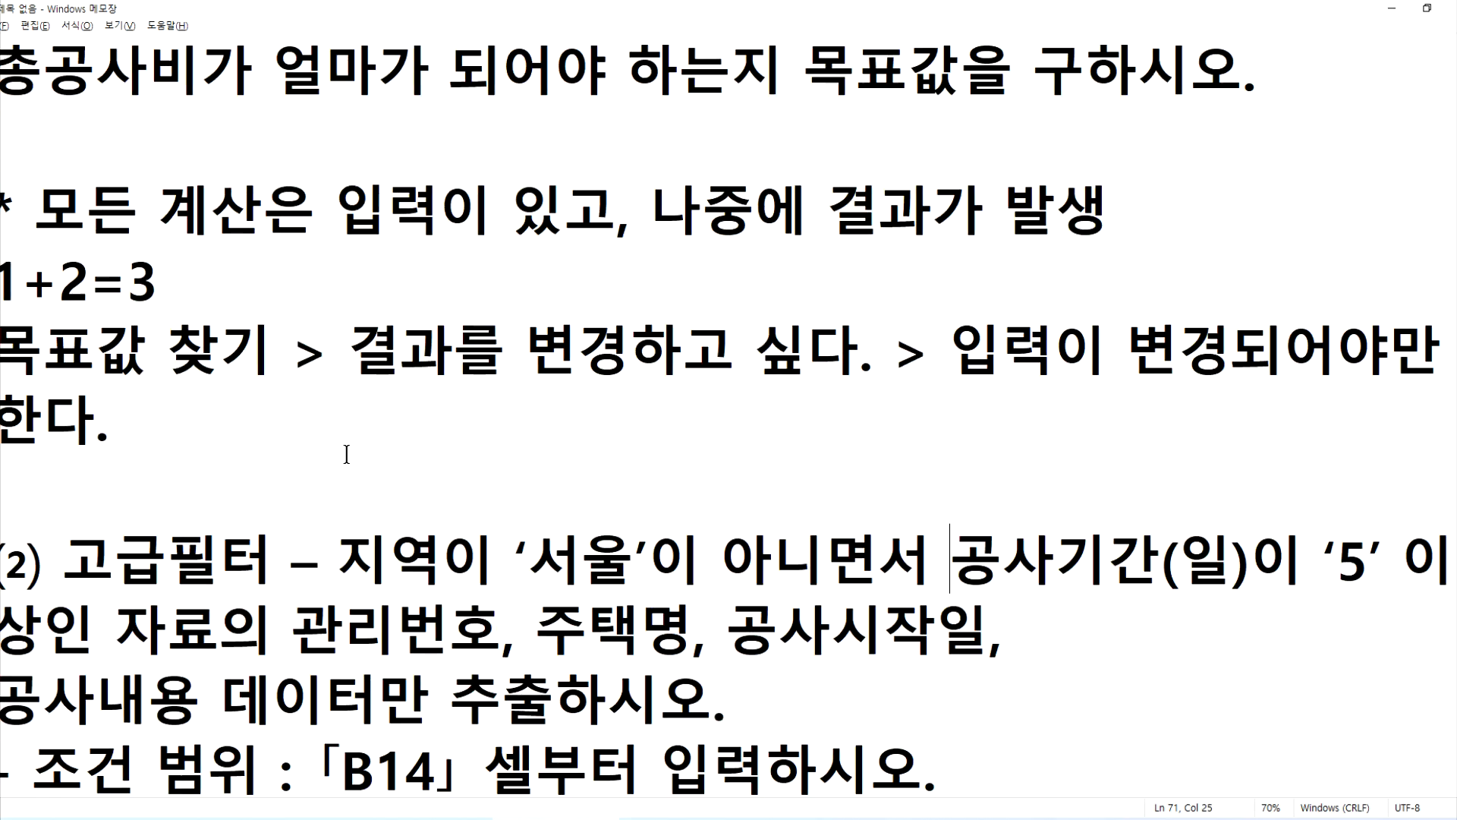
pyautogui.scroll(-1, 345, 448)
pyautogui.moveTo(360, 147); pyautogui.dragTo(1393, 141)
pyautogui.click(938, 137)
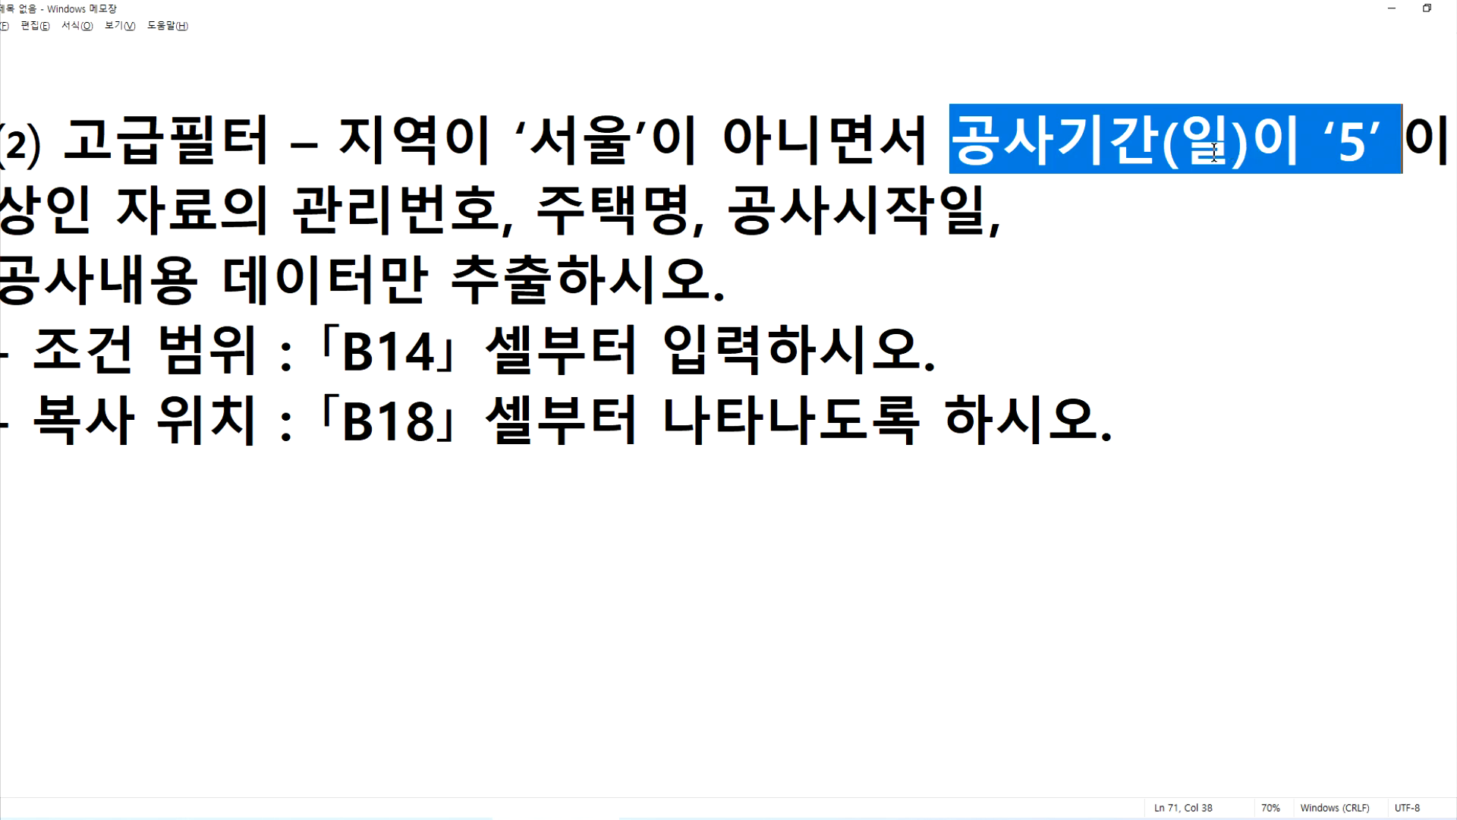
pyautogui.click(718, 143)
pyautogui.hotkey('alt', 'Tab')
pyautogui.hotkey('alt', 'Tab')
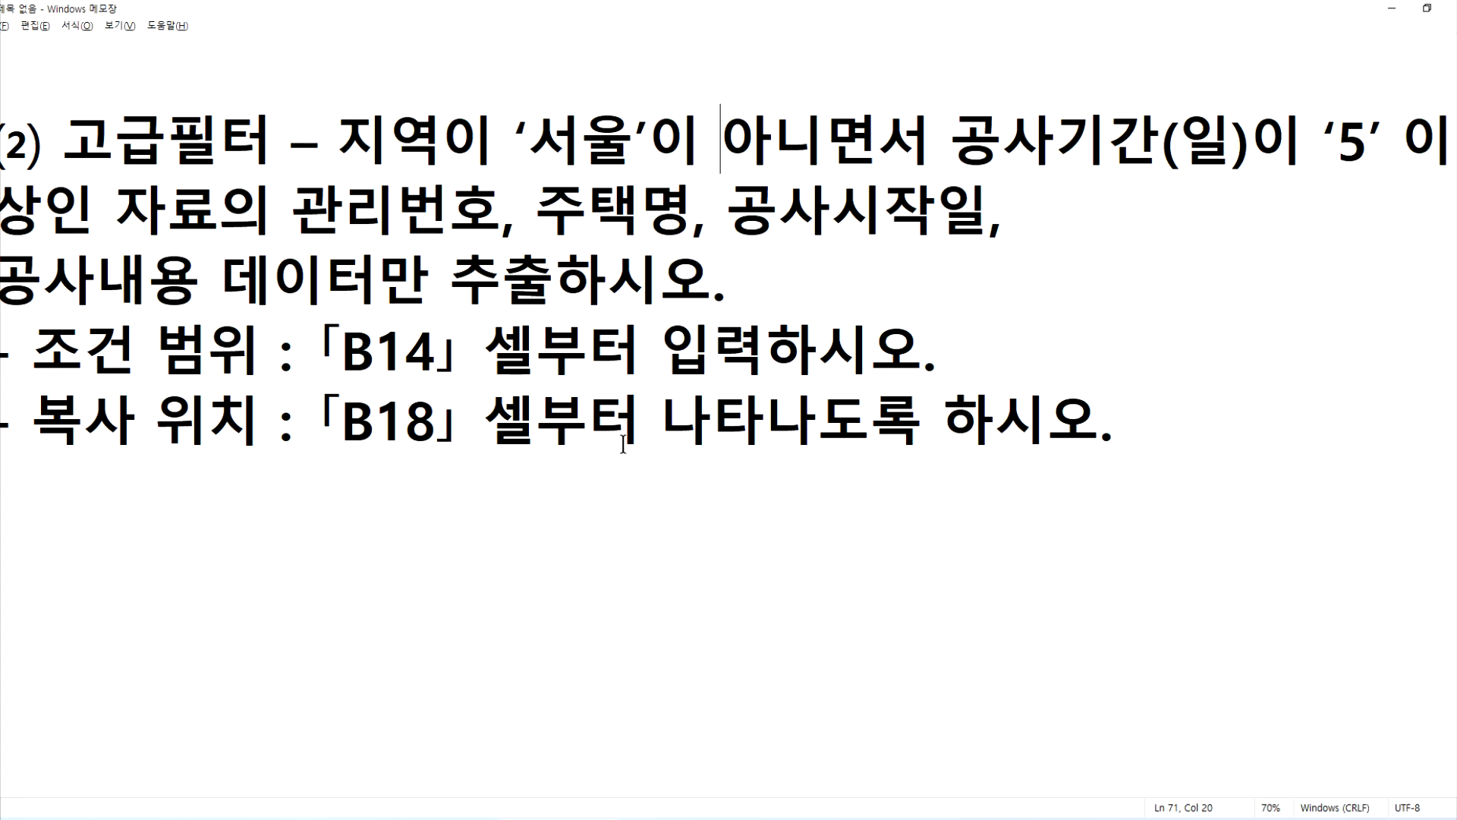
# Add the heading "* 필터에서의 조건" below the advanced filter instructions in the notes.
pyautogui.scroll(-2, 622, 444)
pyautogui.click(241, 166)
pyautogui.scroll(1, 243, 168)
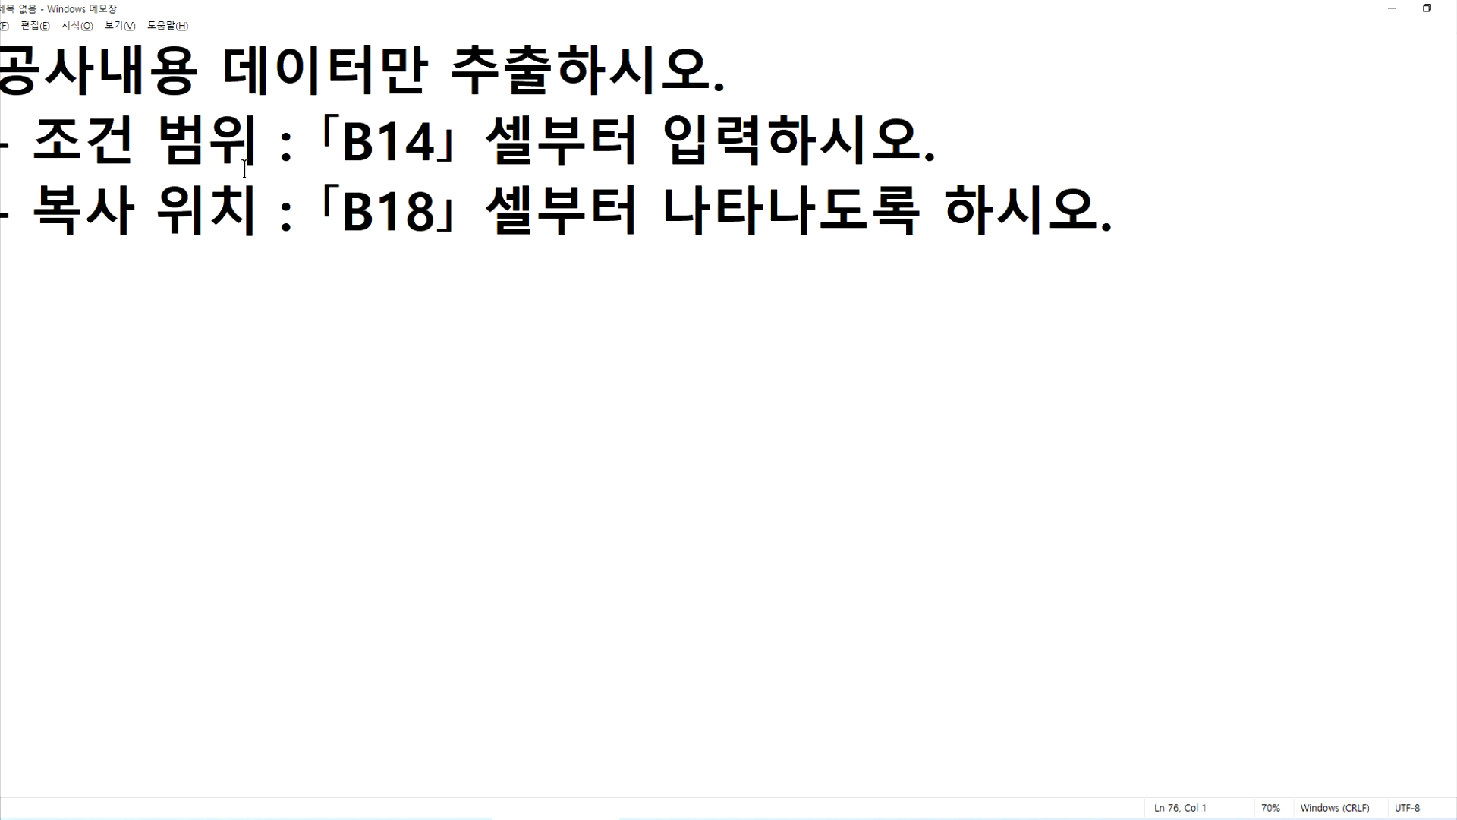
pyautogui.press('Return')
pyautogui.write('* 필터에서의 조건')
pyautogui.press('Return')
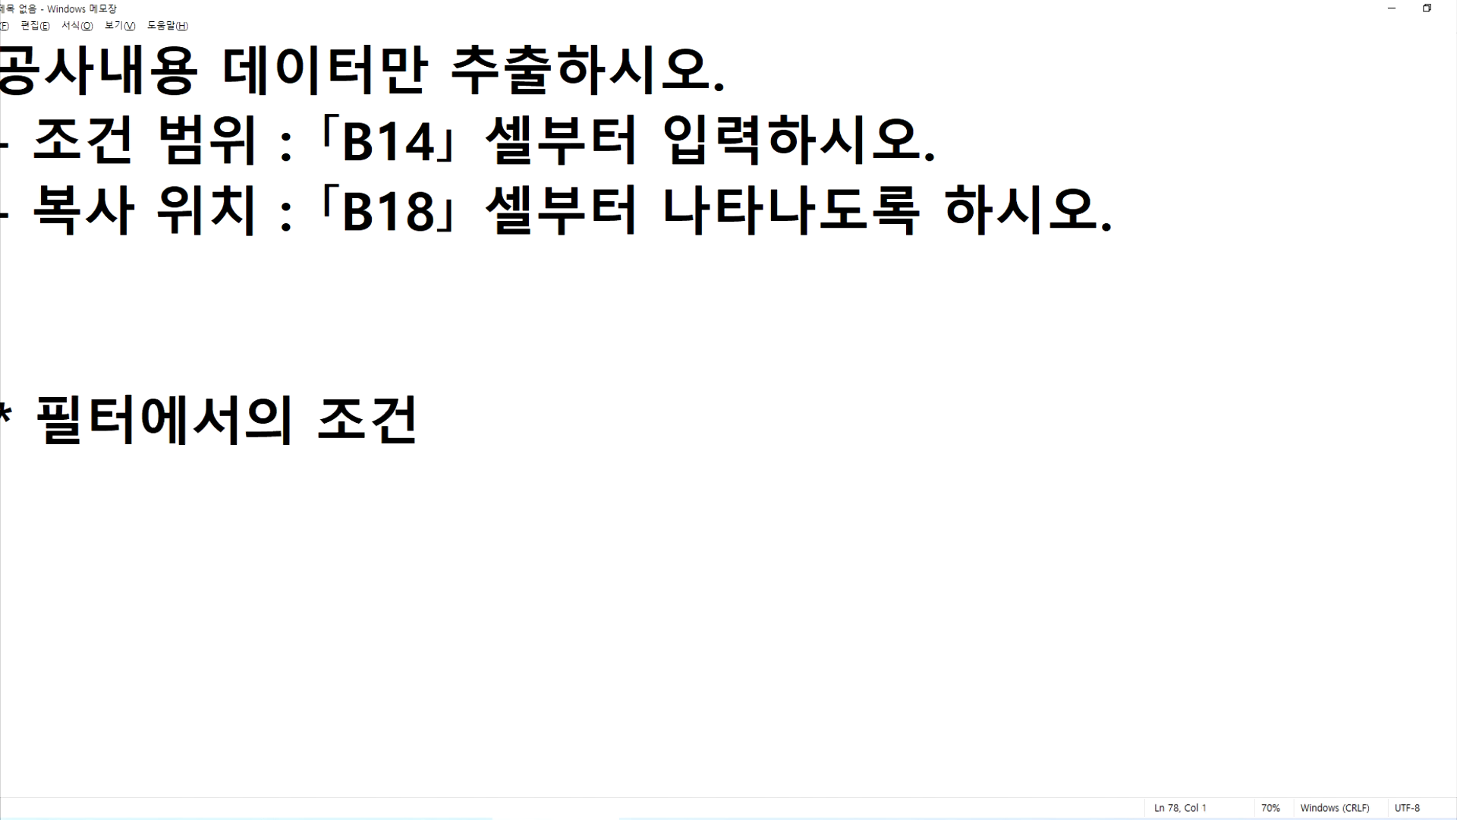
# Add the line "- 조건이 A이면서 조건이 B인 경우" under the 필터에서의 조건 heading.
pyautogui.write('- 조건이 ㅁ')
pyautogui.press('BackSpace')
pyautogui.write('A이')
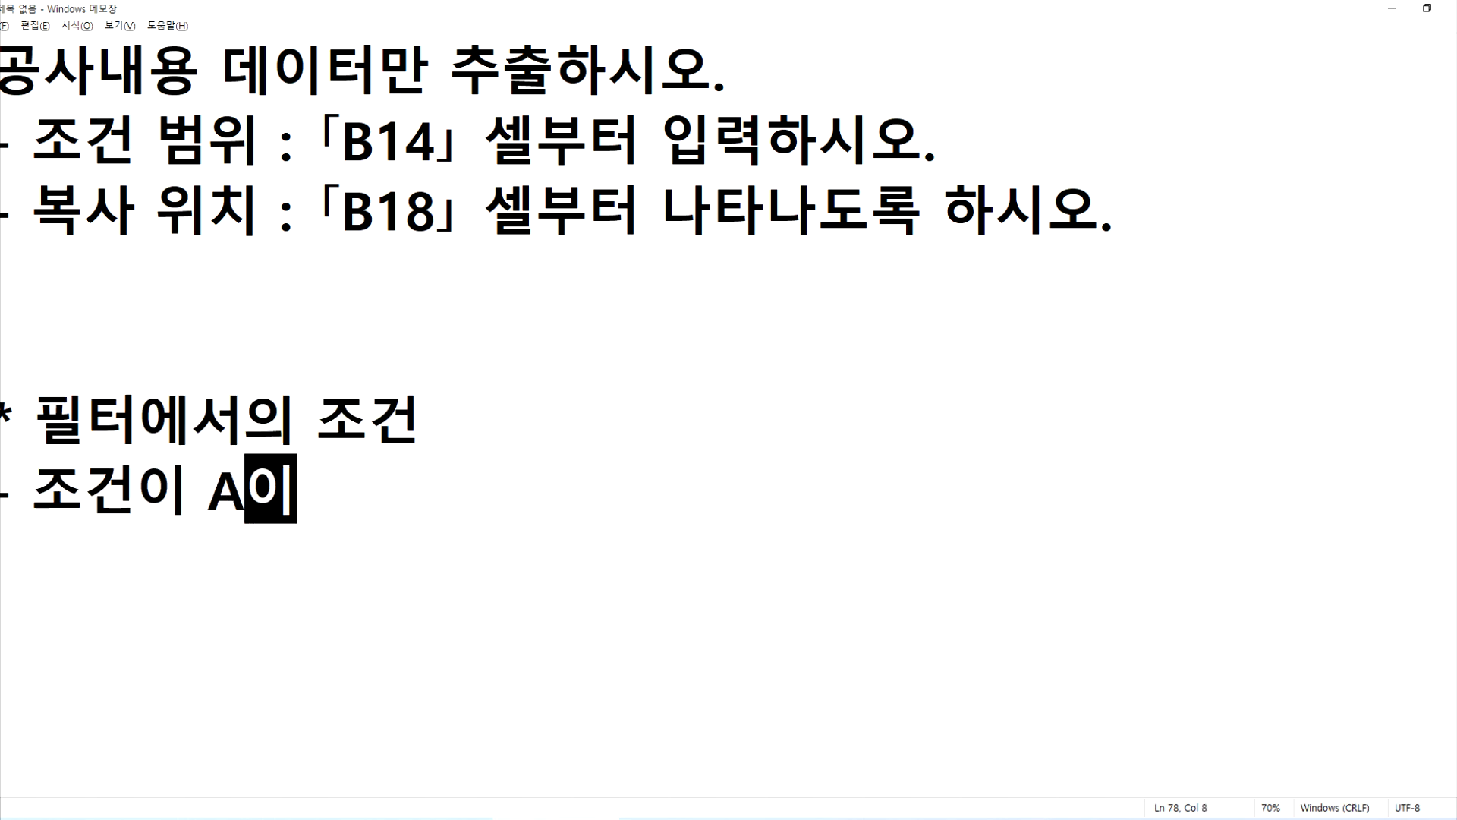
pyautogui.write('면서 WHRJS')
pyautogui.press('BackSpace')
pyautogui.press('BackSpace')
pyautogui.press('BackSpace')
pyautogui.press('BackSpace')
pyautogui.press('BackSpace')
pyautogui.press('Hangul')
pyautogui.write('조건')
pyautogui.write('이 B인 겨')
pyautogui.write('ㅇ우')
pyautogui.press('Return')
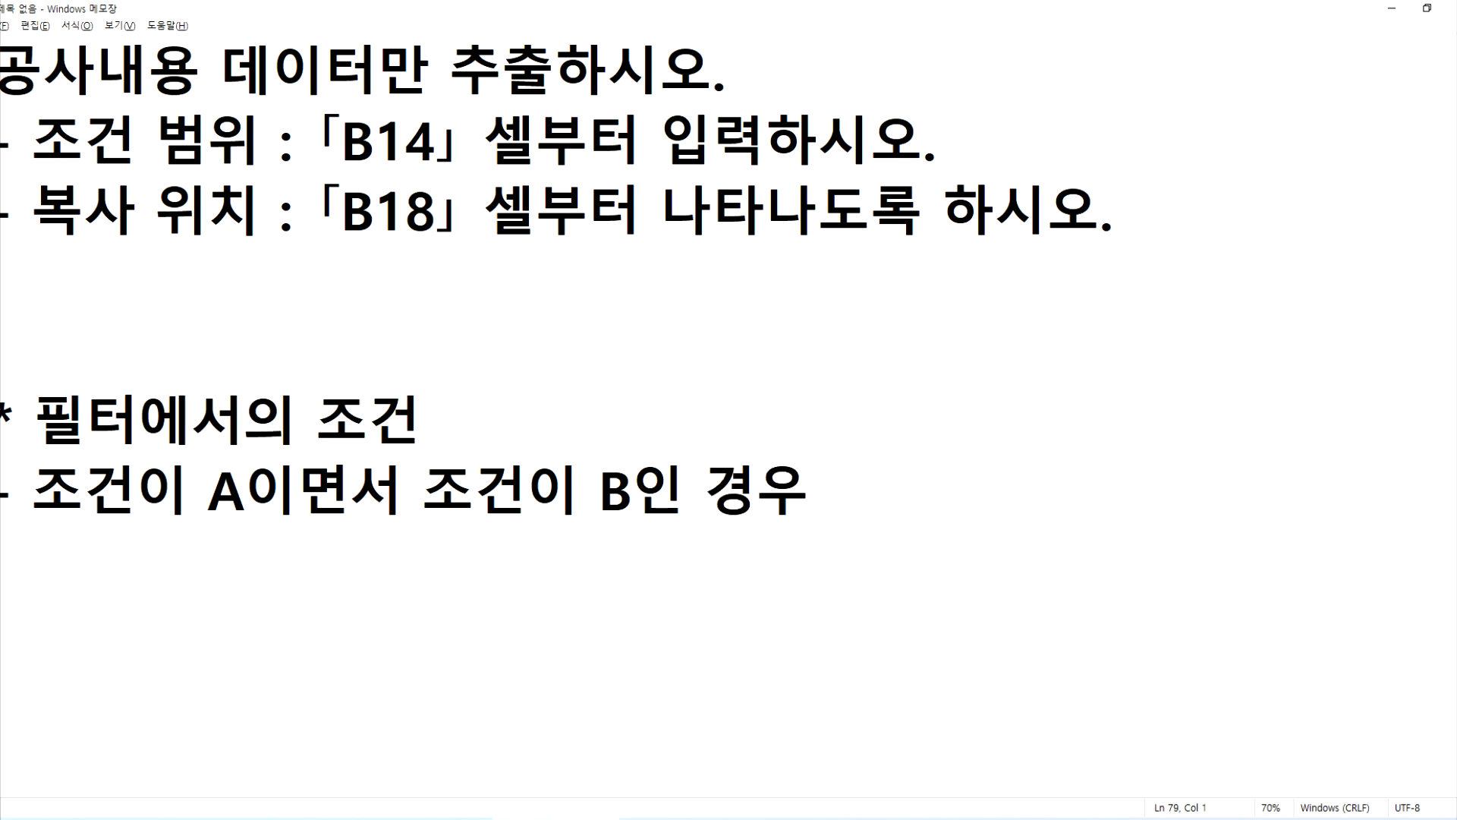
# Start a second dash item below the A이면서 B line and erase the mistyped Latin letters.
pyautogui.write('- WHRJSD')
pyautogui.press('BackSpace')
pyautogui.press('BackSpace')
pyautogui.press('BackSpace')
pyautogui.press('BackSpace')
pyautogui.press('BackSpace')
pyautogui.press('BackSpace')
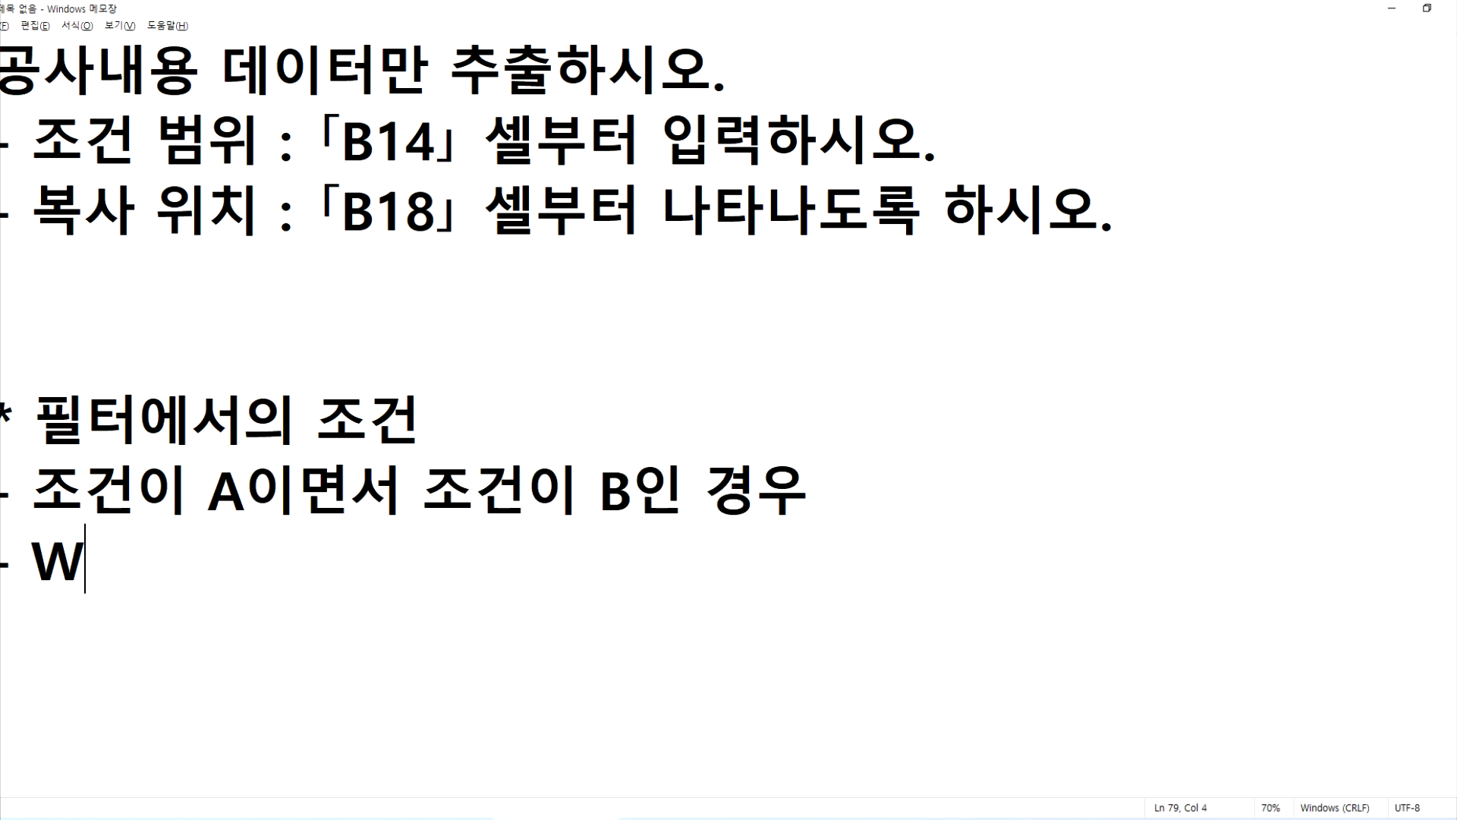
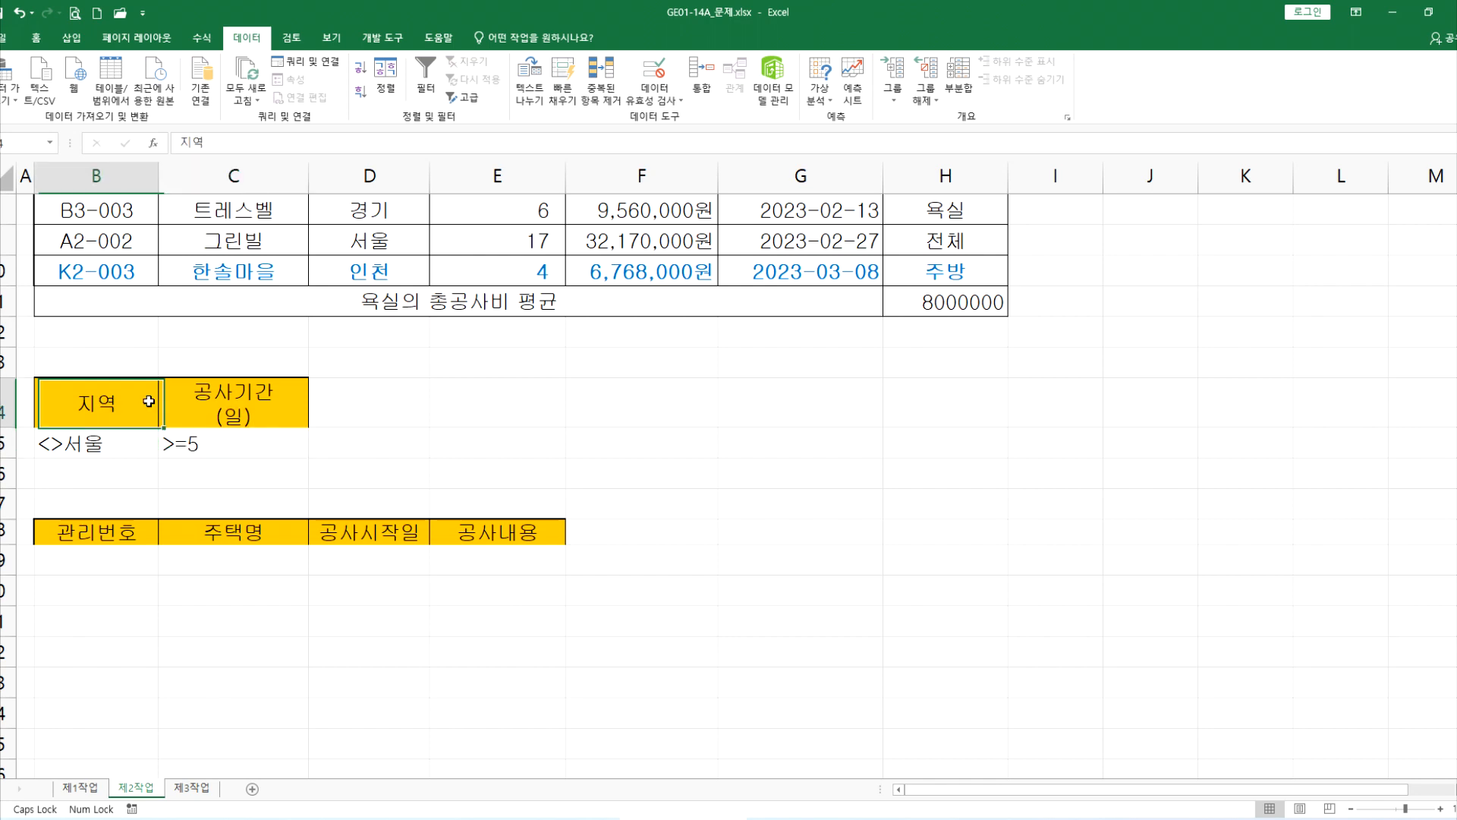
# Copy the criteria block B14:C15, paste it at E14, and clear the copy marquee.
pyautogui.hotkey('ctrl', 'c')
pyautogui.click(508, 396)
pyautogui.hotkey('ctrl', 'v')
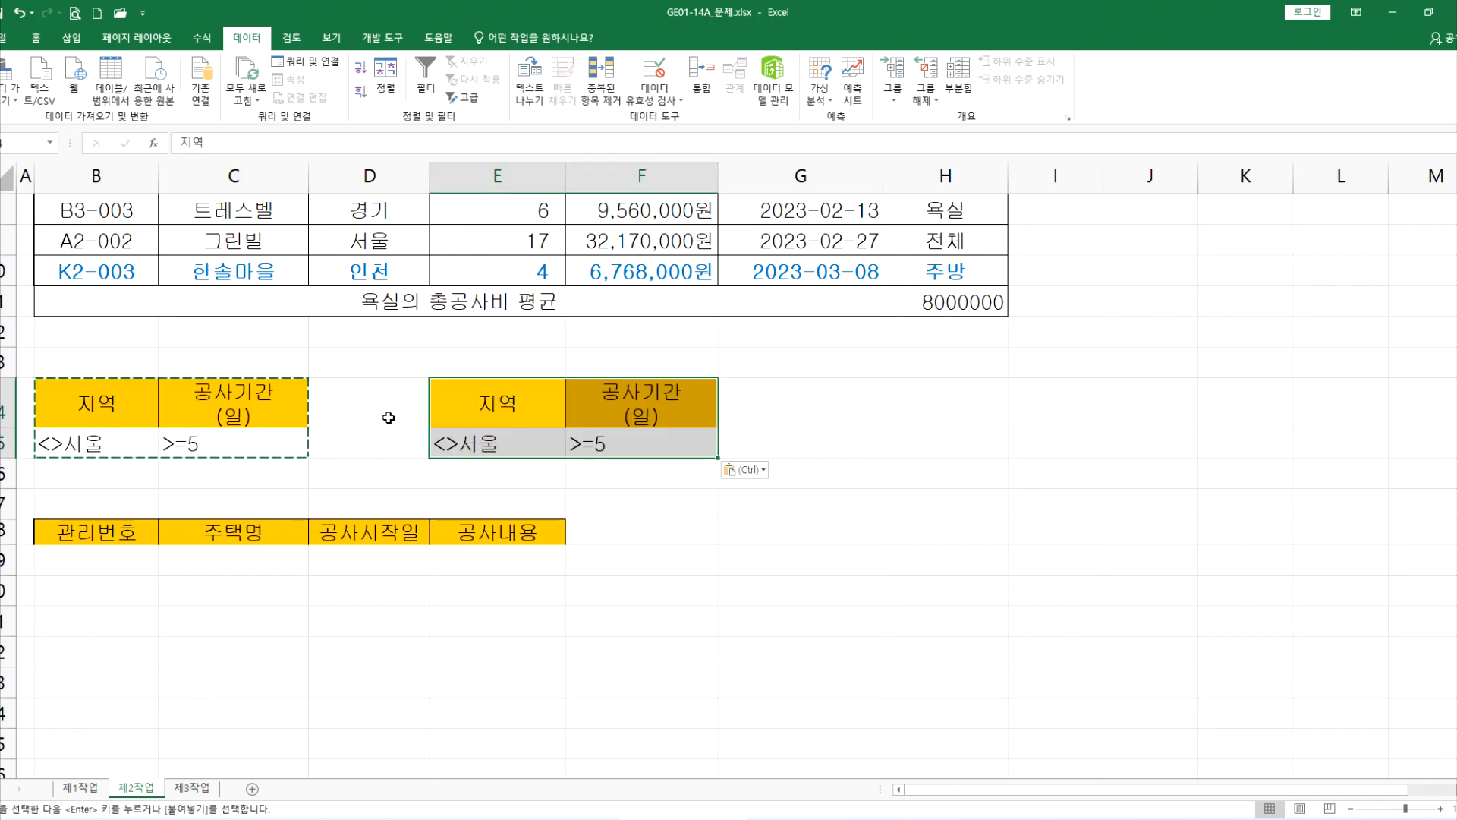
pyautogui.press('Escape')
pyautogui.click(93, 443)
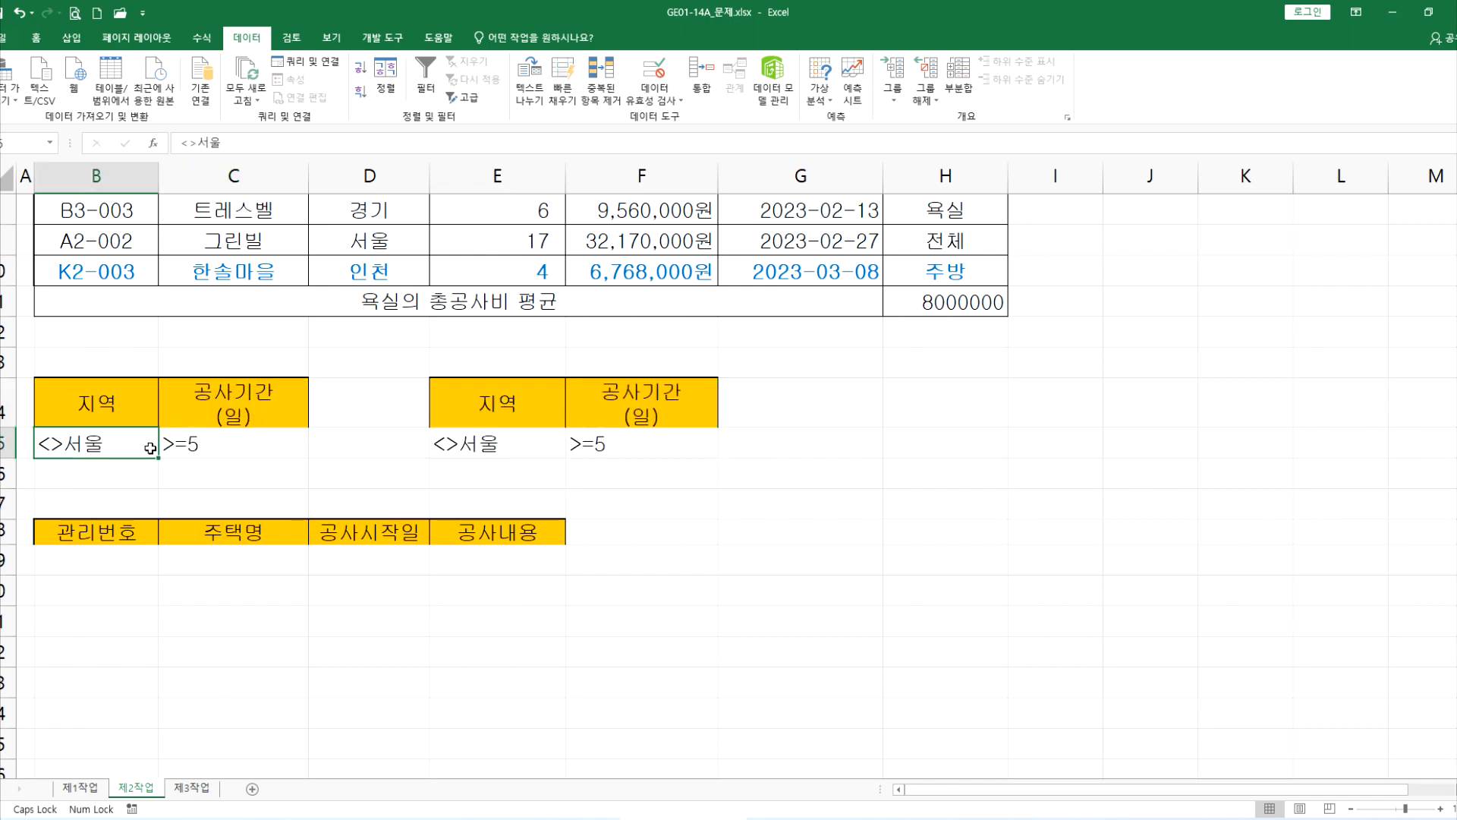
# Move the copied >=5 criterion from F15 down to F16 to form an OR condition.
pyautogui.scroll(2, 155, 452)
pyautogui.scroll(2, 158, 456)
pyautogui.scroll(-2, 159, 456)
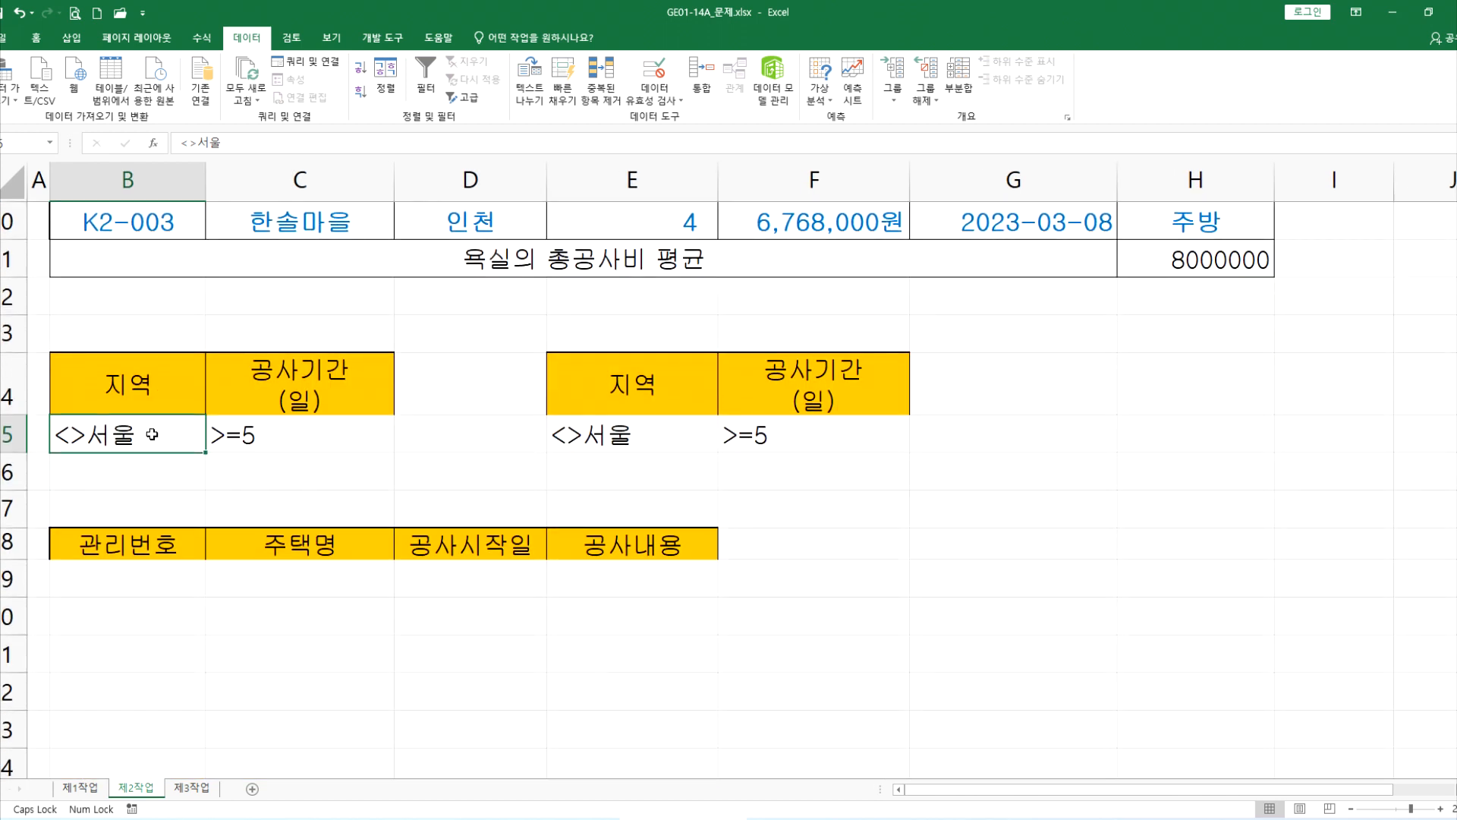
pyautogui.click(269, 439)
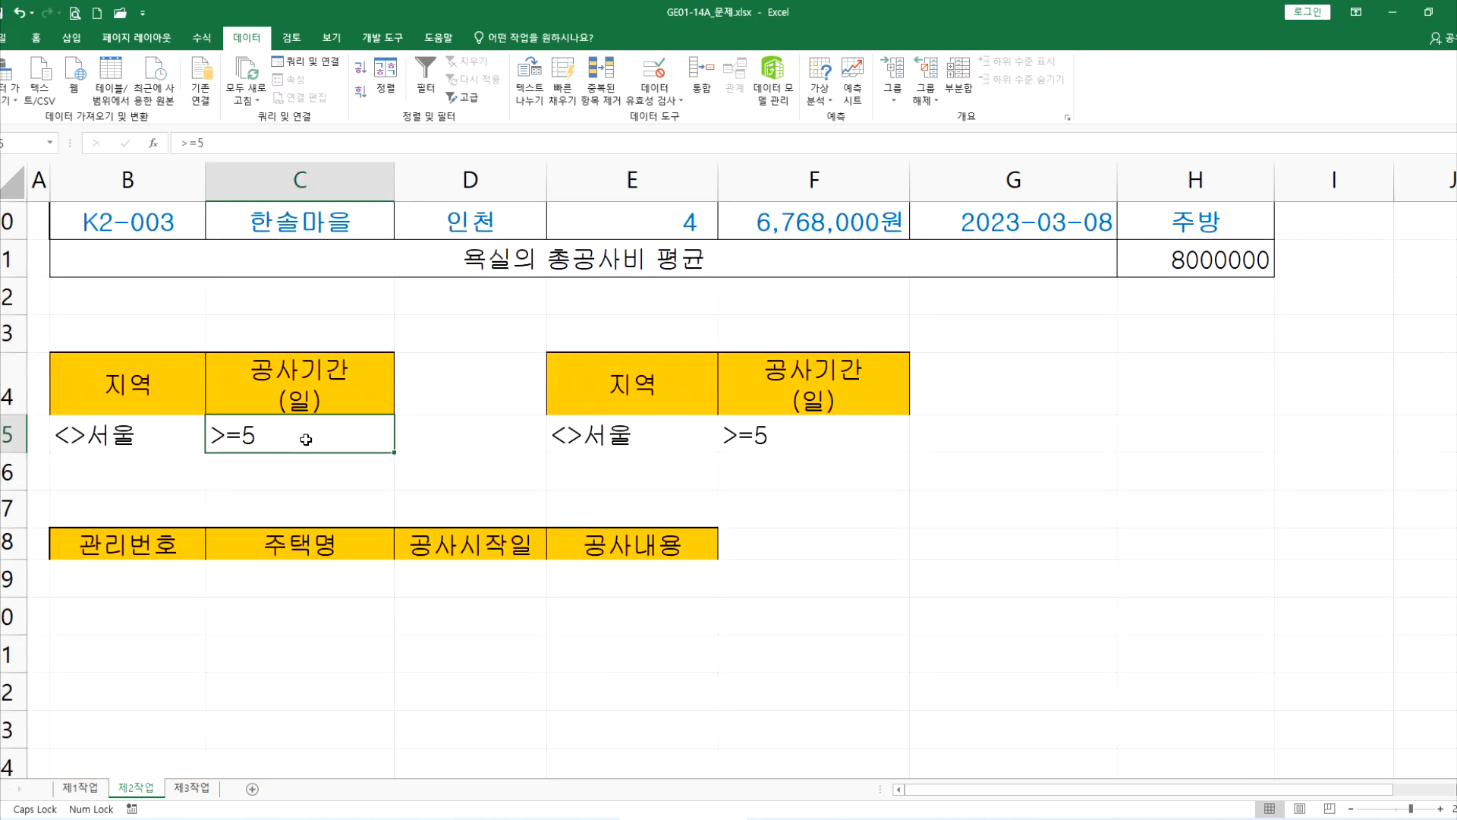
pyautogui.click(856, 438)
pyautogui.moveTo(797, 454); pyautogui.dragTo(786, 472)
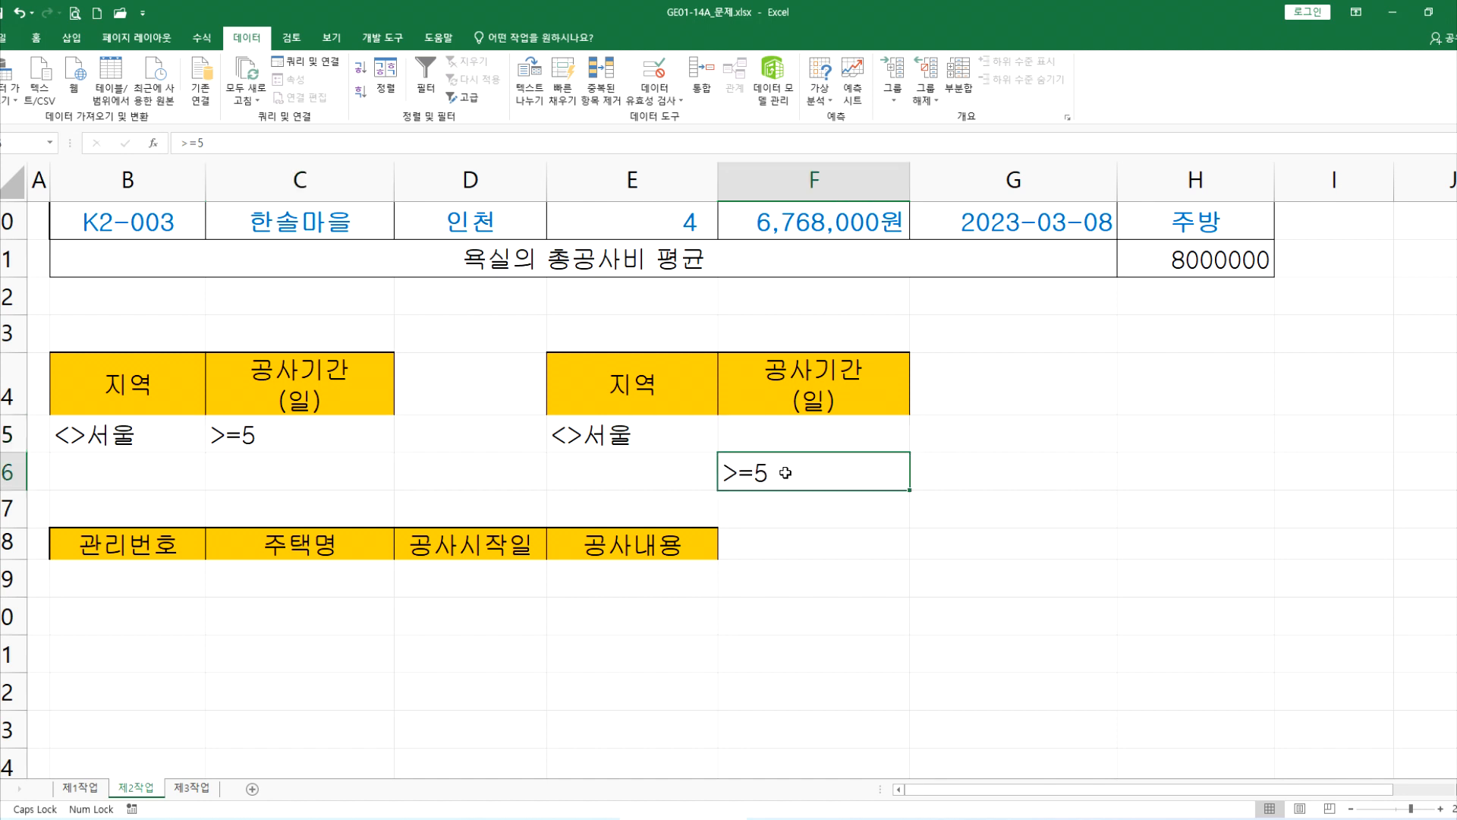
# Compare the same-row AND criteria in B14:C15 with the staggered OR criteria in E14:F16.
pyautogui.click(618, 439)
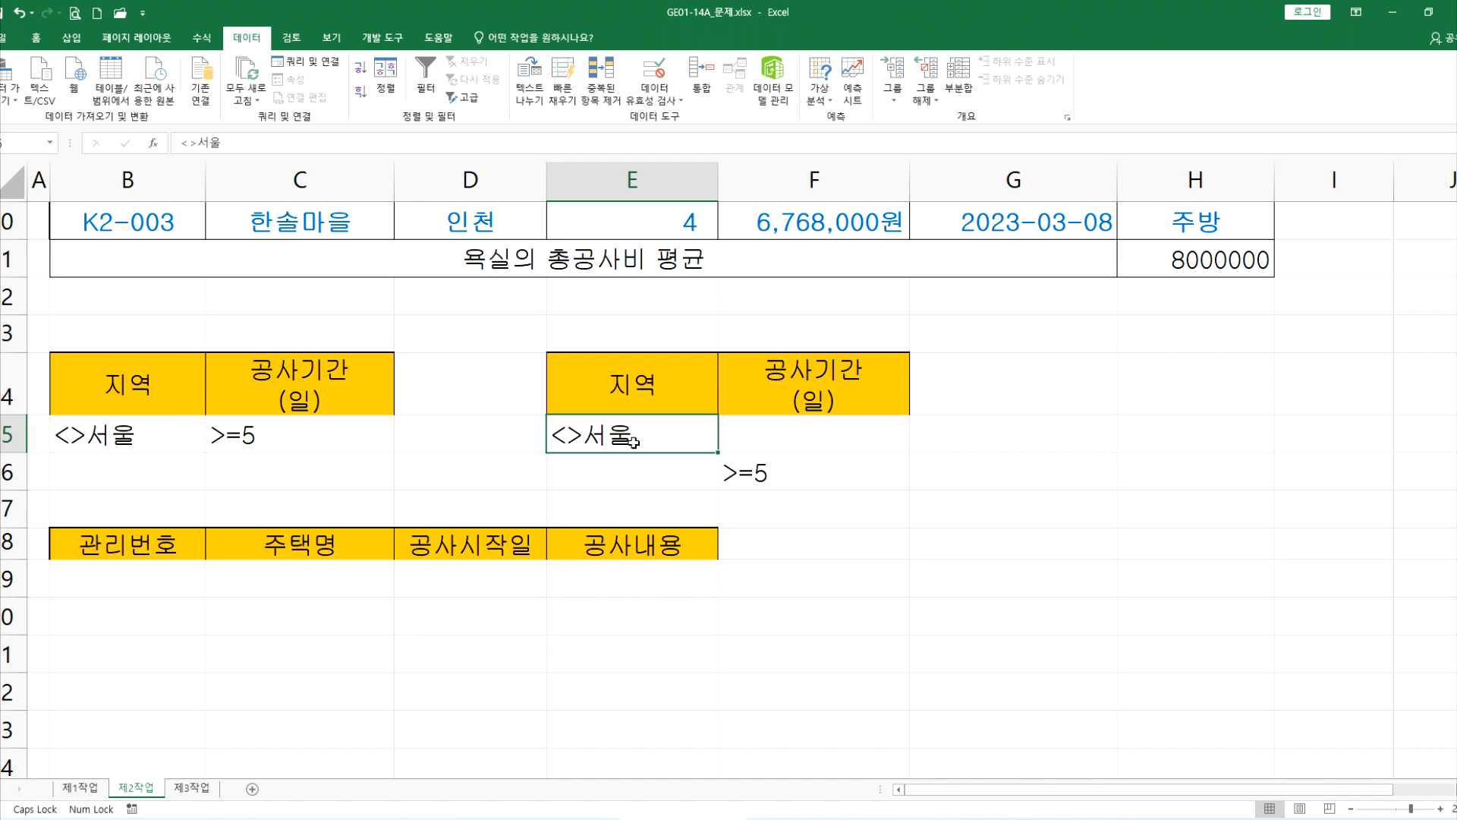
pyautogui.click(764, 473)
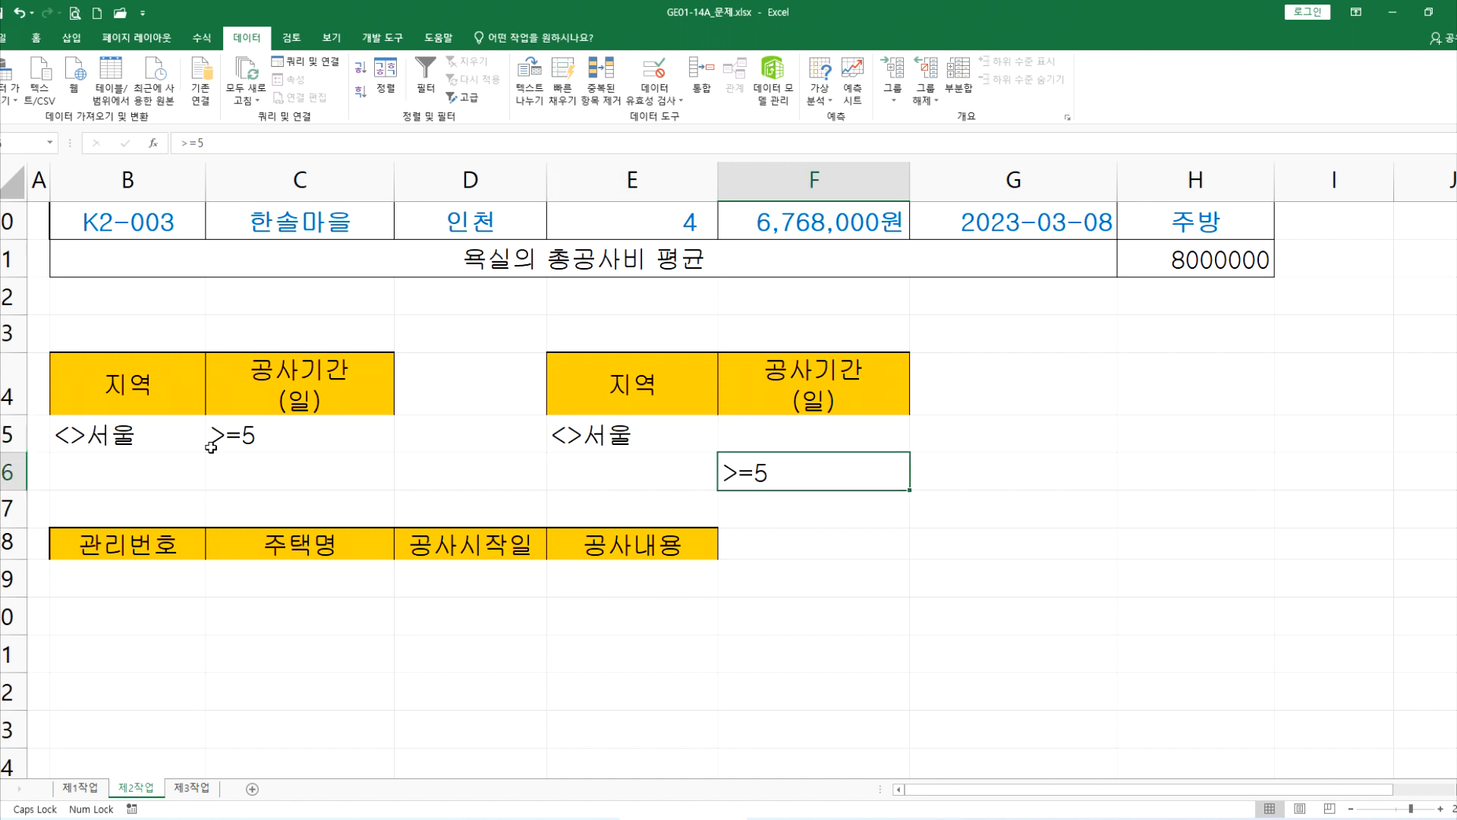
pyautogui.moveTo(122, 434); pyautogui.dragTo(261, 436)
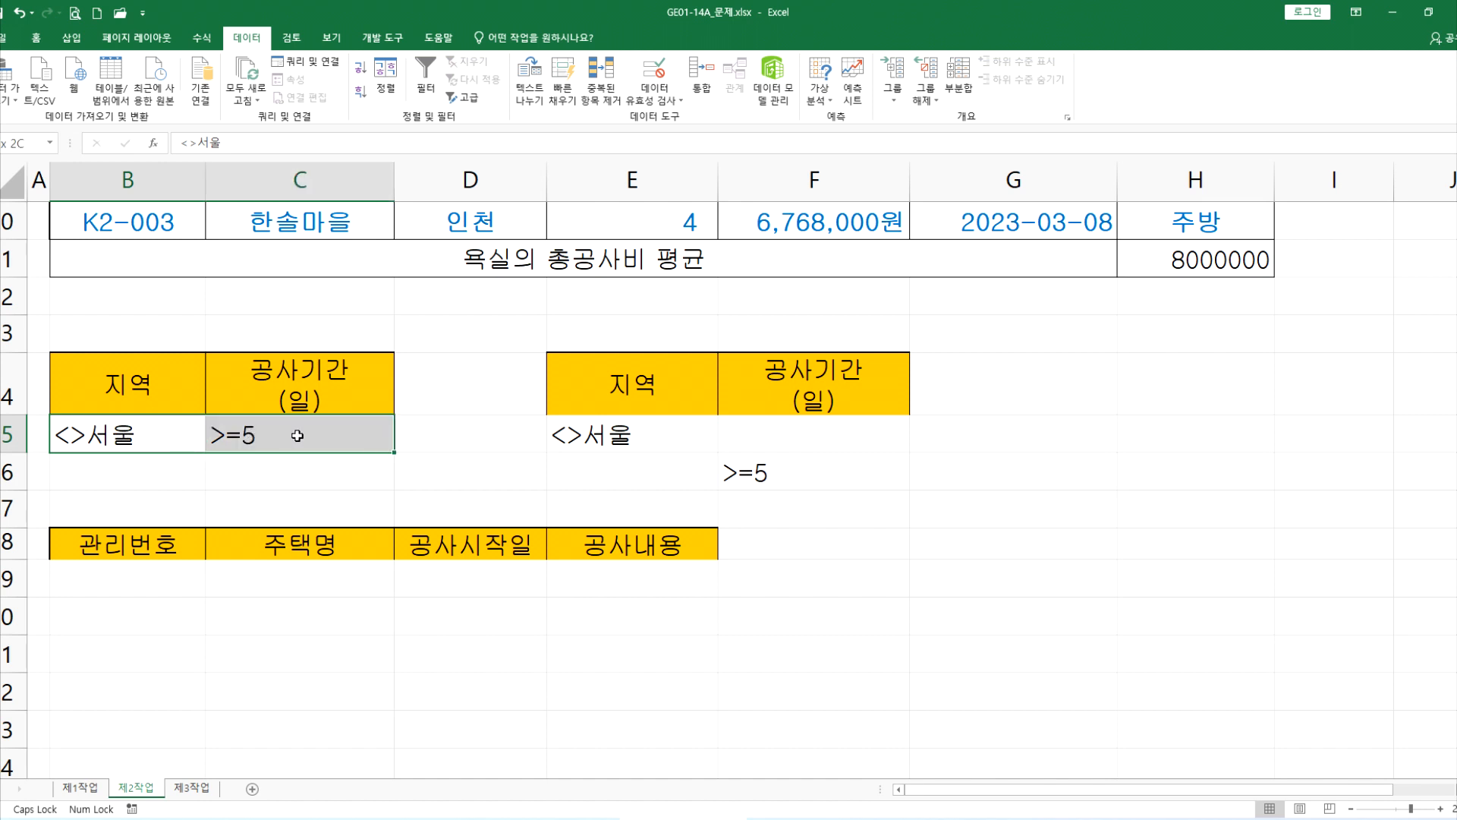
pyautogui.moveTo(638, 394); pyautogui.dragTo(732, 470)
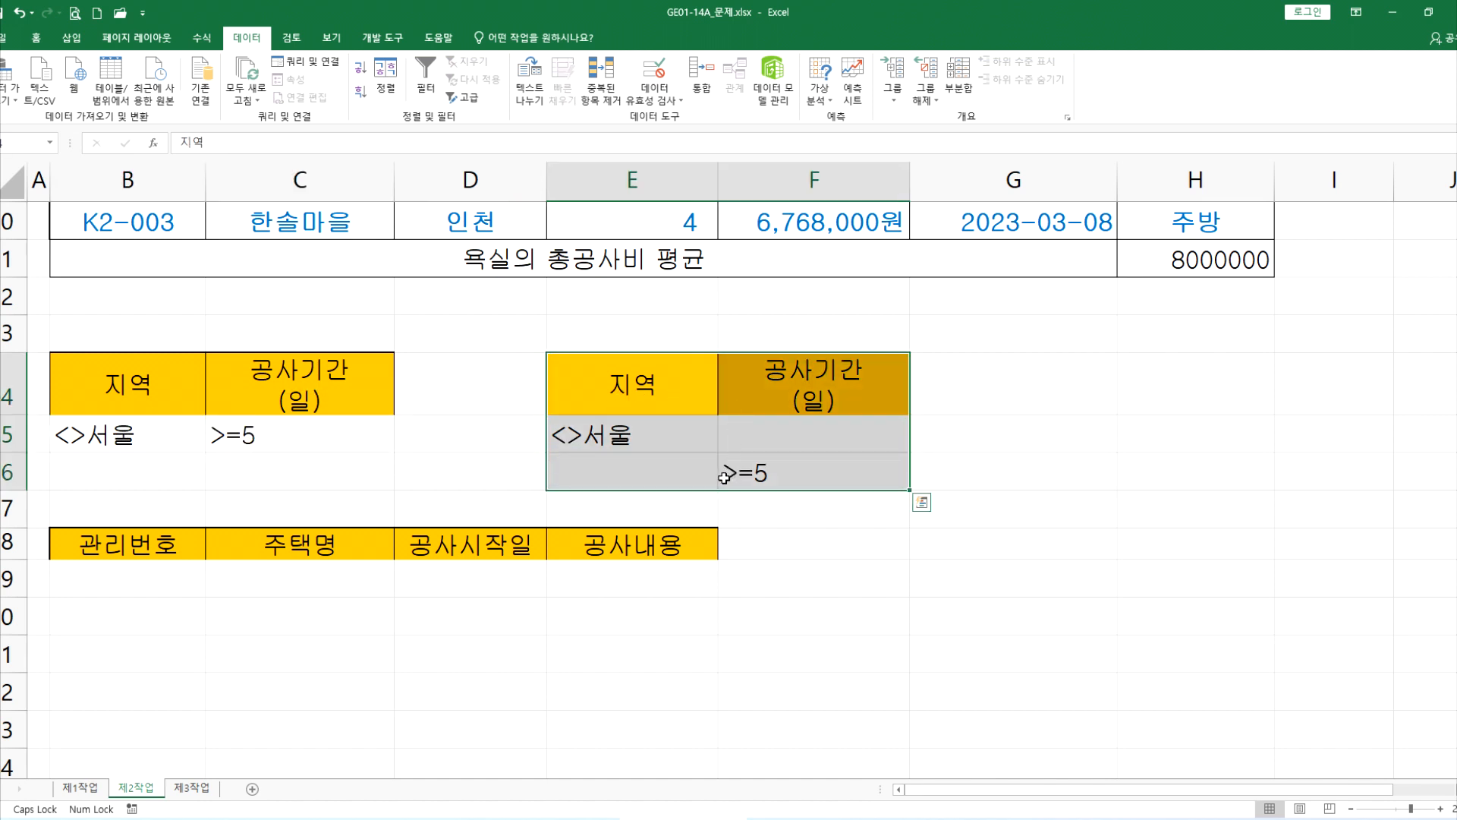
pyautogui.moveTo(201, 391); pyautogui.dragTo(268, 431)
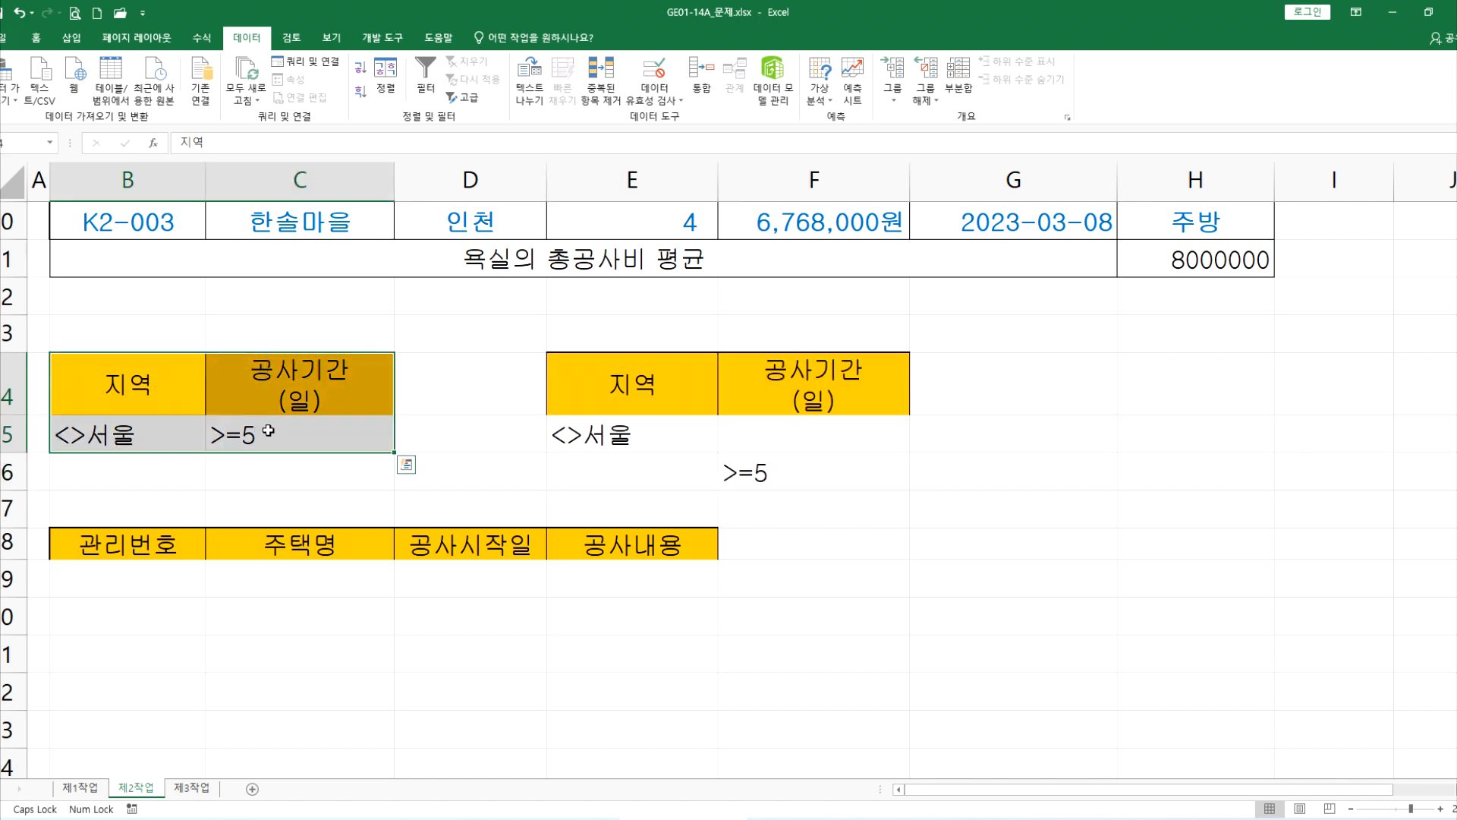
pyautogui.moveTo(173, 398); pyautogui.dragTo(272, 440)
# Check the 이면서 wording of the advanced filter task against the AND and OR lines in the notes.
pyautogui.hotkey('alt', 'Tab')
pyautogui.scroll(3, 121, 360)
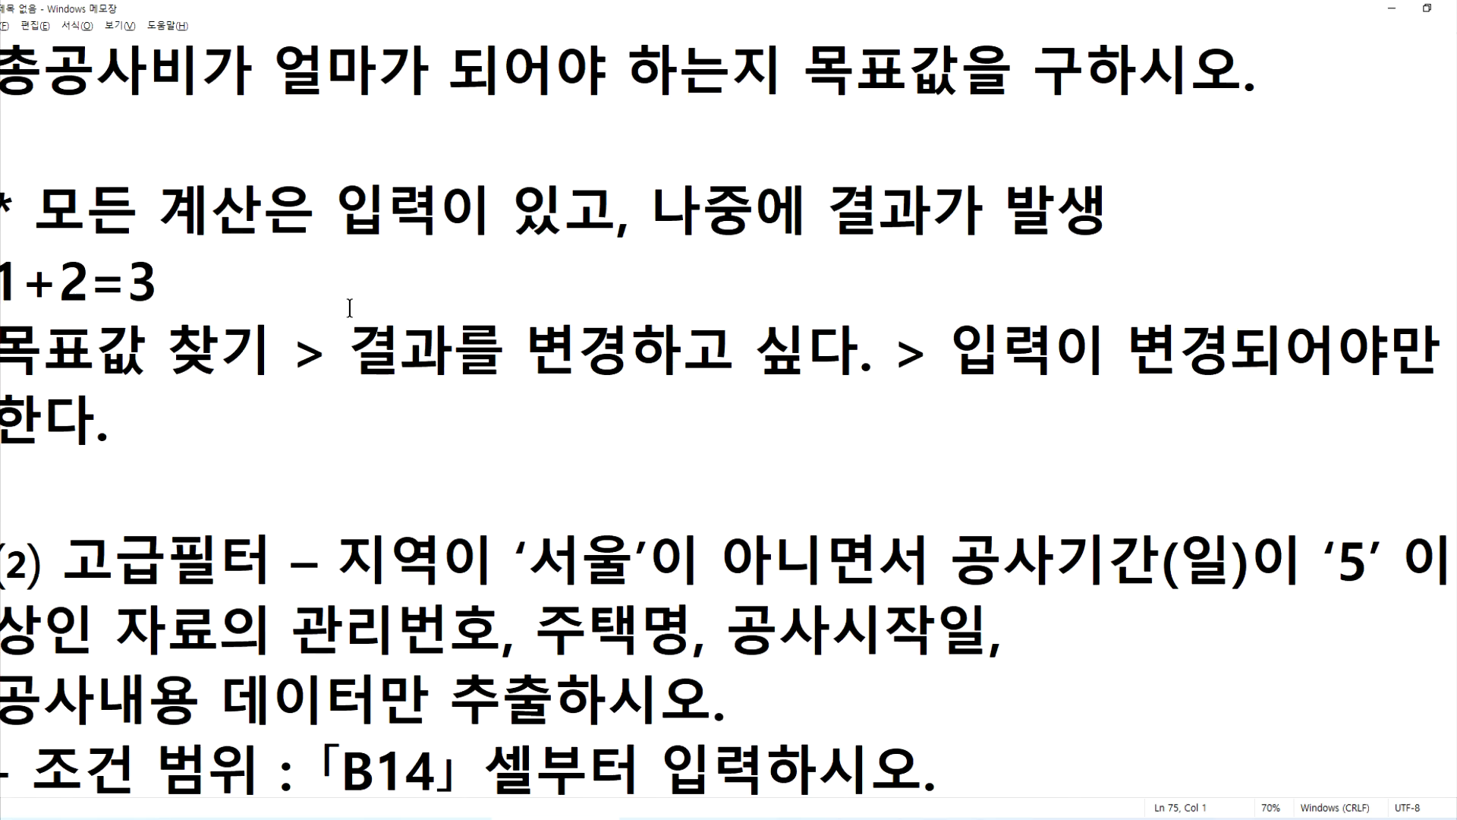
pyautogui.scroll(-1, 524, 459)
pyautogui.moveTo(534, 353); pyautogui.dragTo(924, 357)
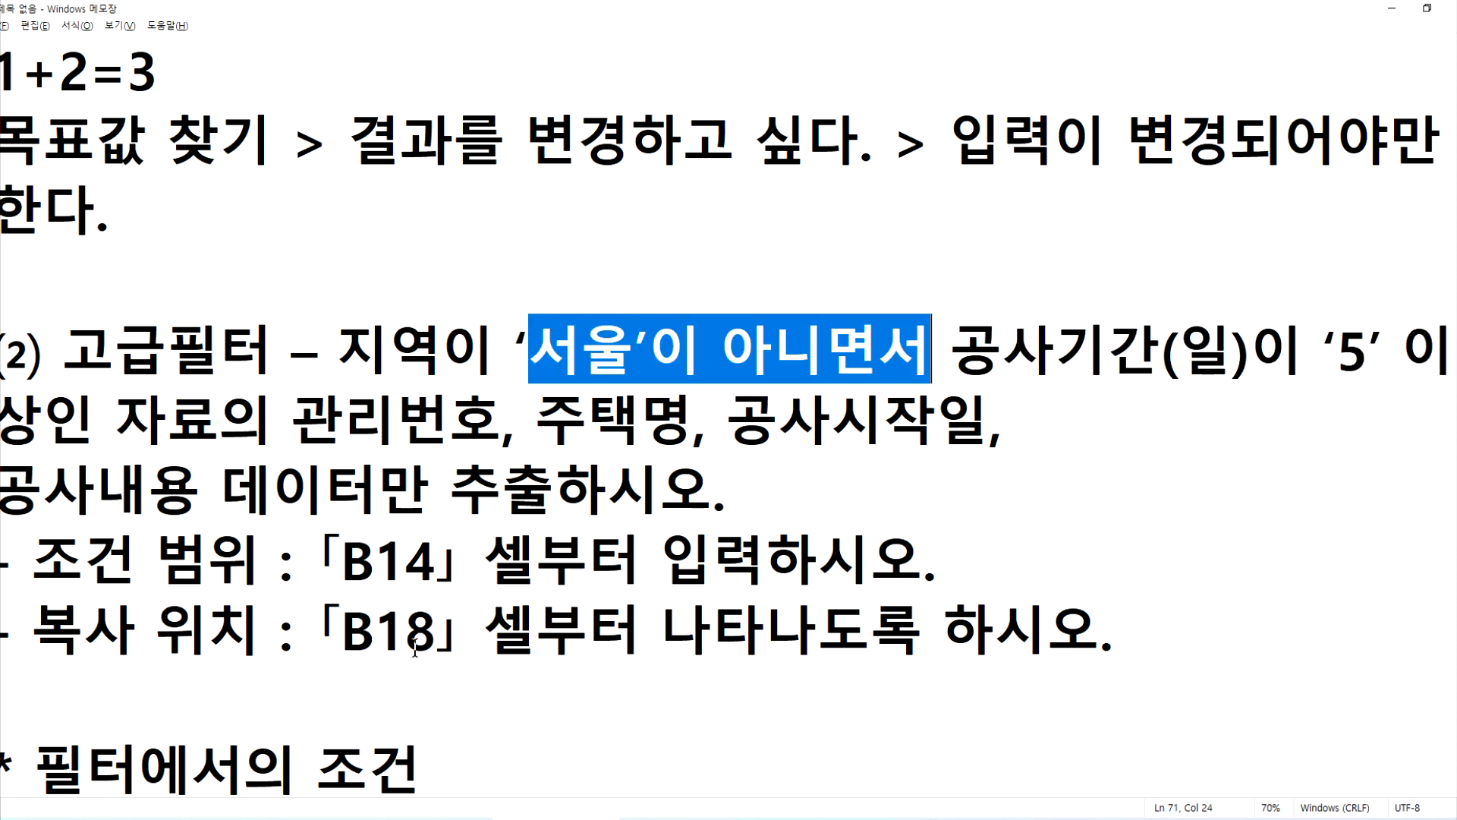
pyautogui.scroll(-2, 414, 647)
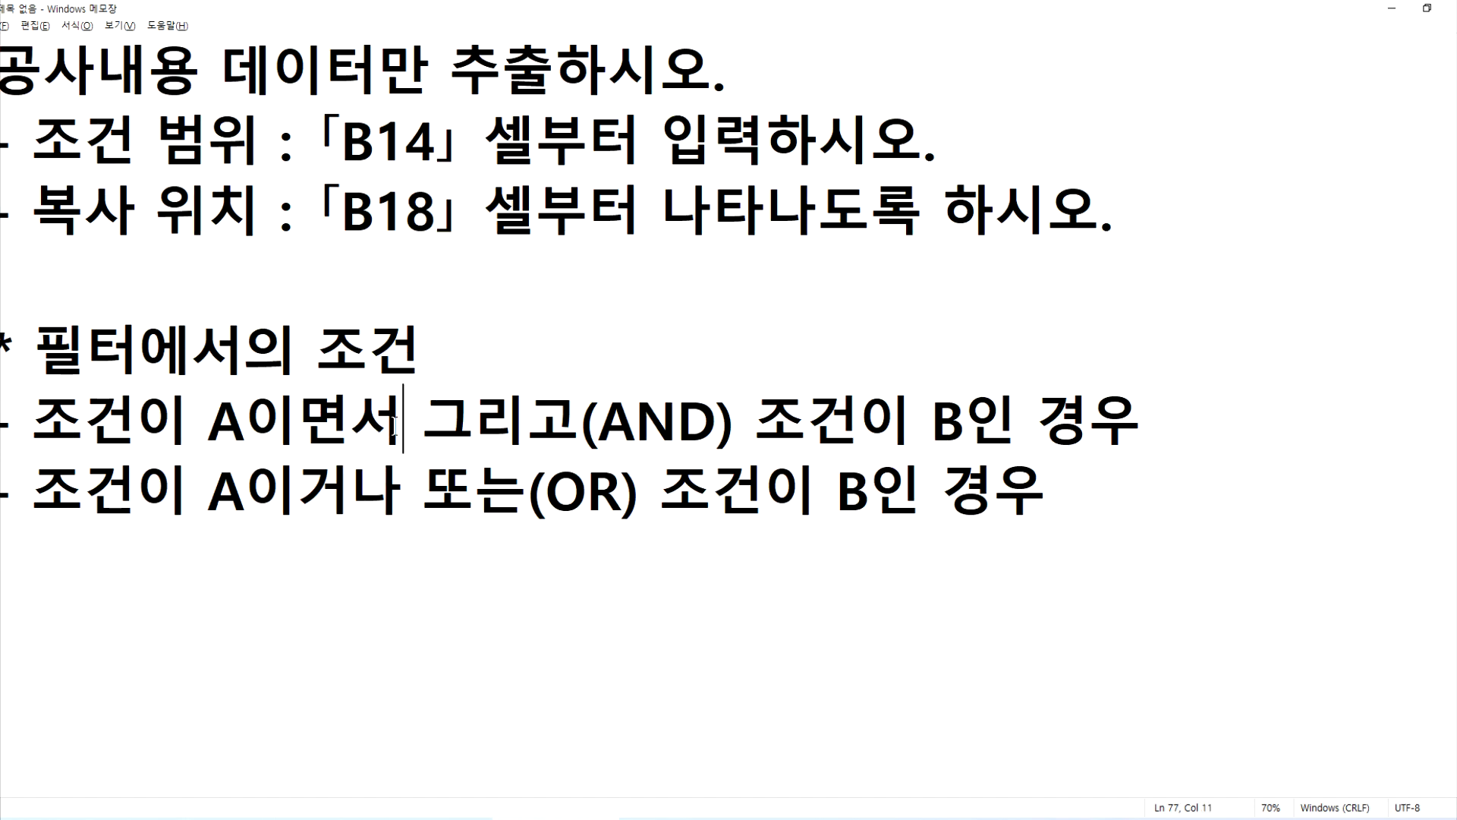
pyautogui.scroll(2, 639, 378)
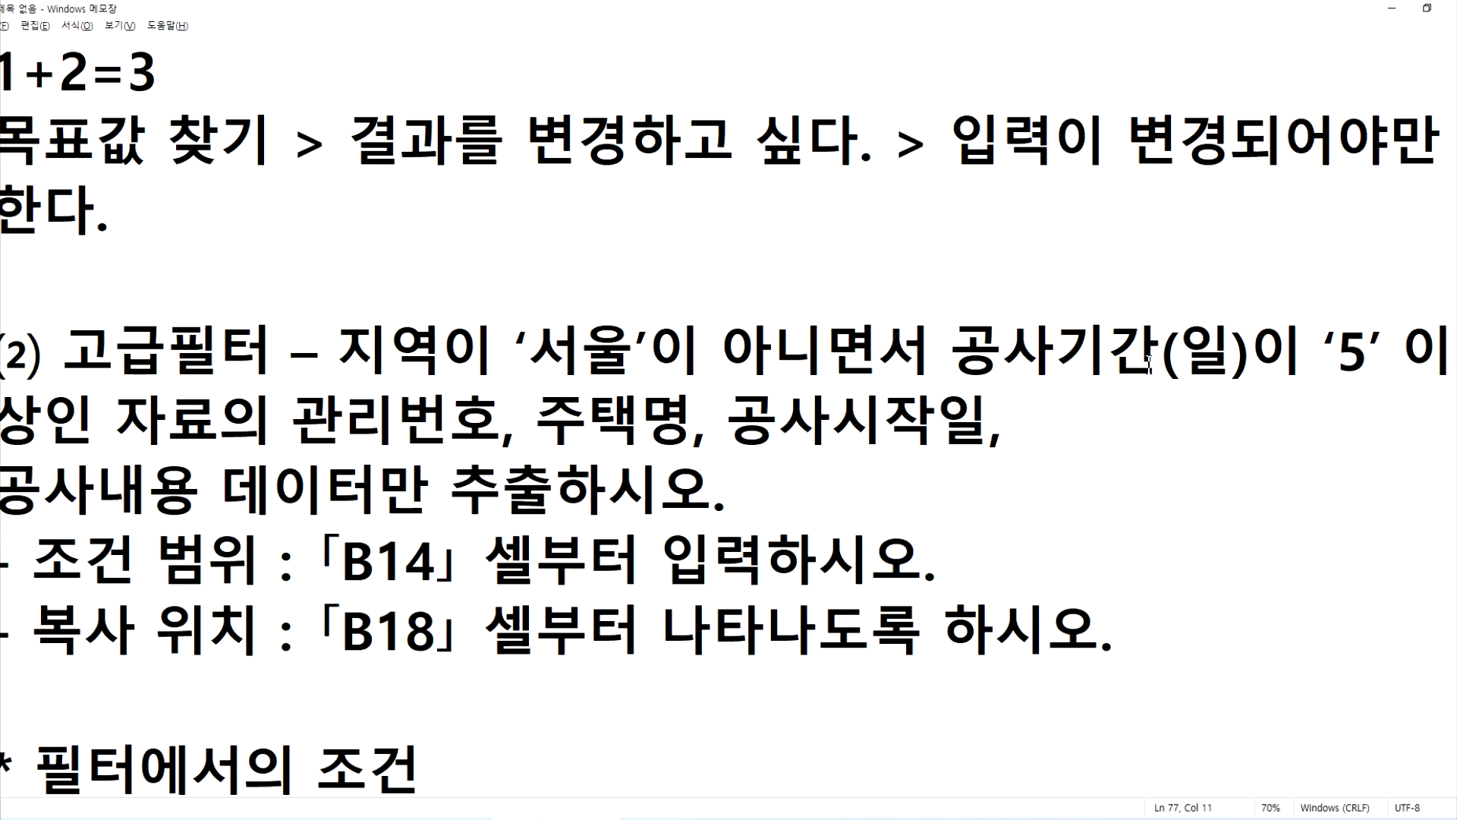
# Return to the Excel sheet and review which criteria layout, B14:C15 or E14:F16, matches the task.
pyautogui.hotkey('alt', 'Tab')
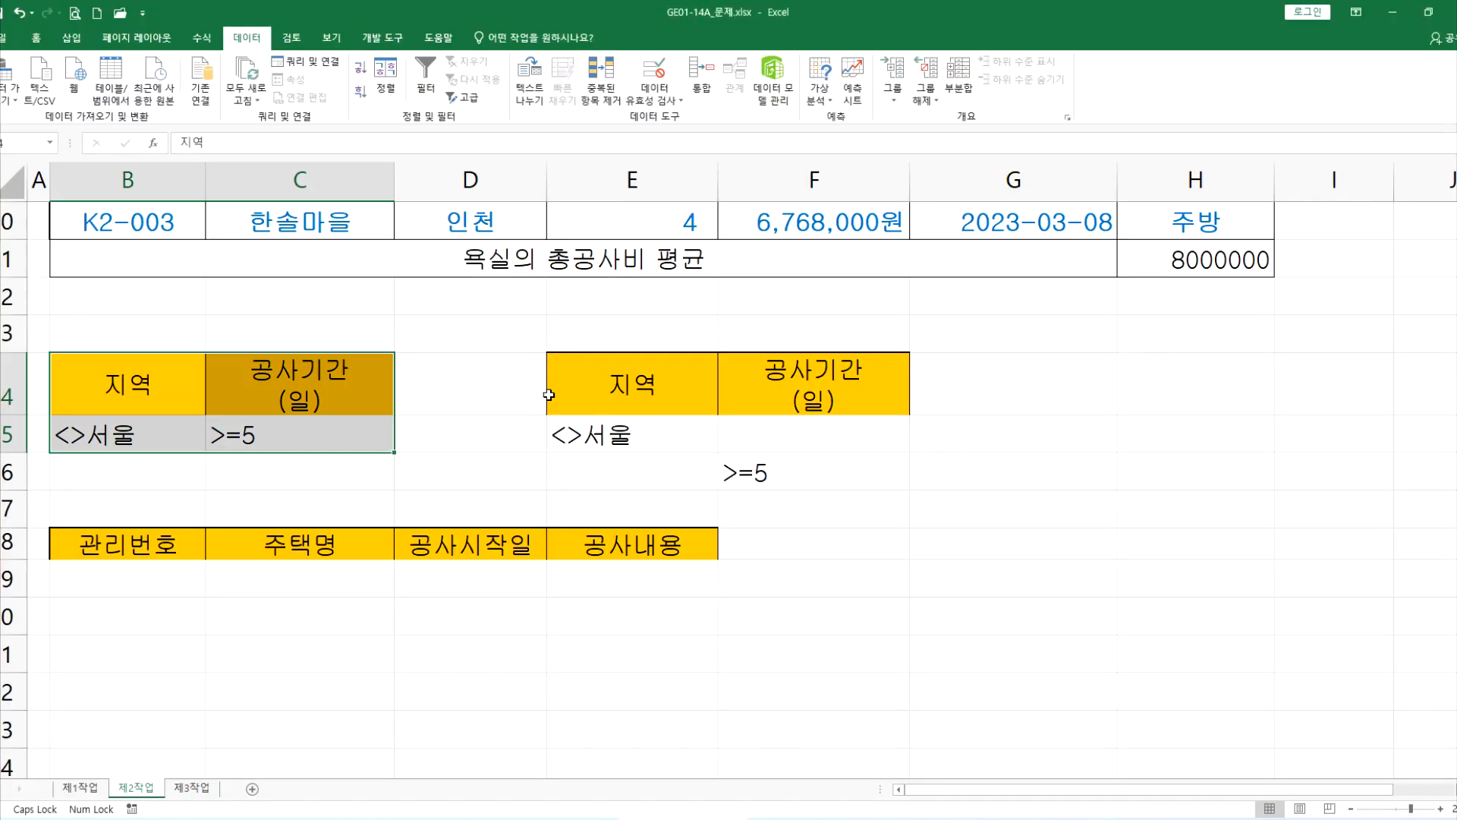
pyautogui.click(111, 437)
pyautogui.moveTo(129, 437); pyautogui.dragTo(288, 441)
pyautogui.moveTo(623, 398); pyautogui.dragTo(852, 465)
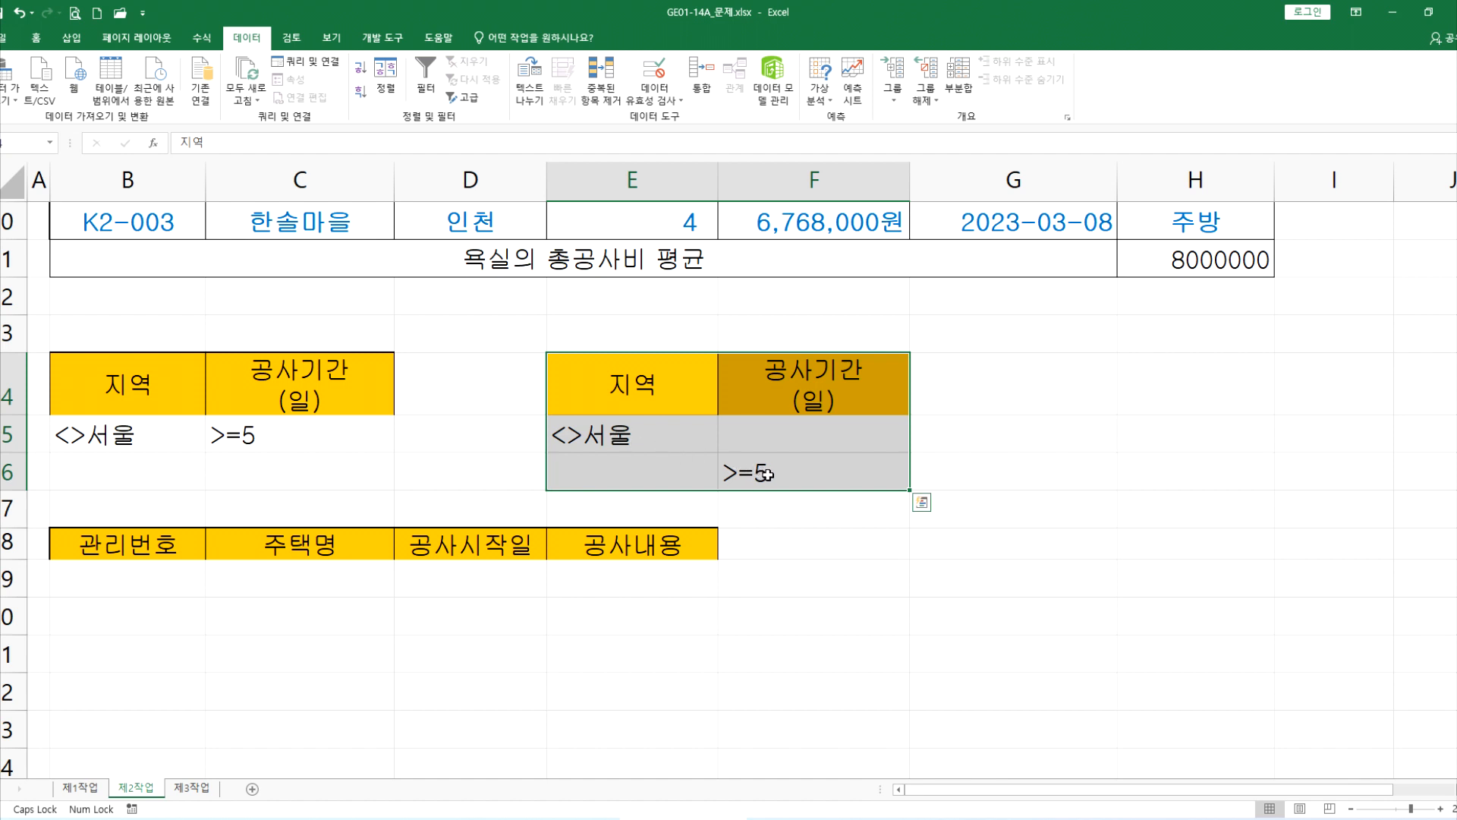
# Clear the example OR criteria in E14:F16 by pasting blank cells over them.
pyautogui.moveTo(1105, 393); pyautogui.dragTo(1183, 483)
pyautogui.hotkey('ctrl', 'c')
pyautogui.click(551, 412)
pyautogui.hotkey('ctrl', 'v')
pyautogui.press('Escape')
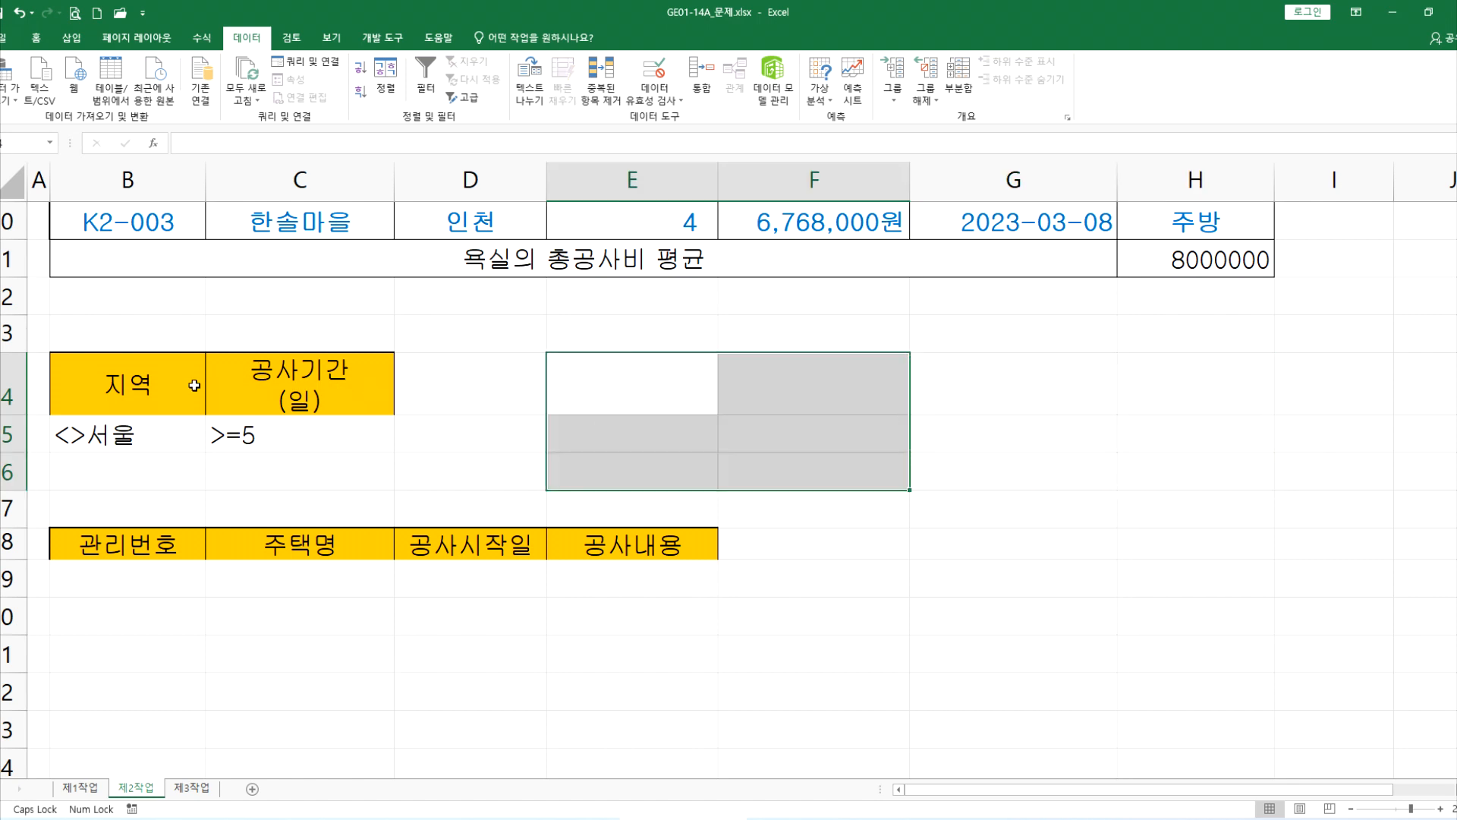
# Review the source table B2:H10, the criteria range B14:C15 and the output headers B18:E18 for the advanced filter.
pyautogui.click(203, 410)
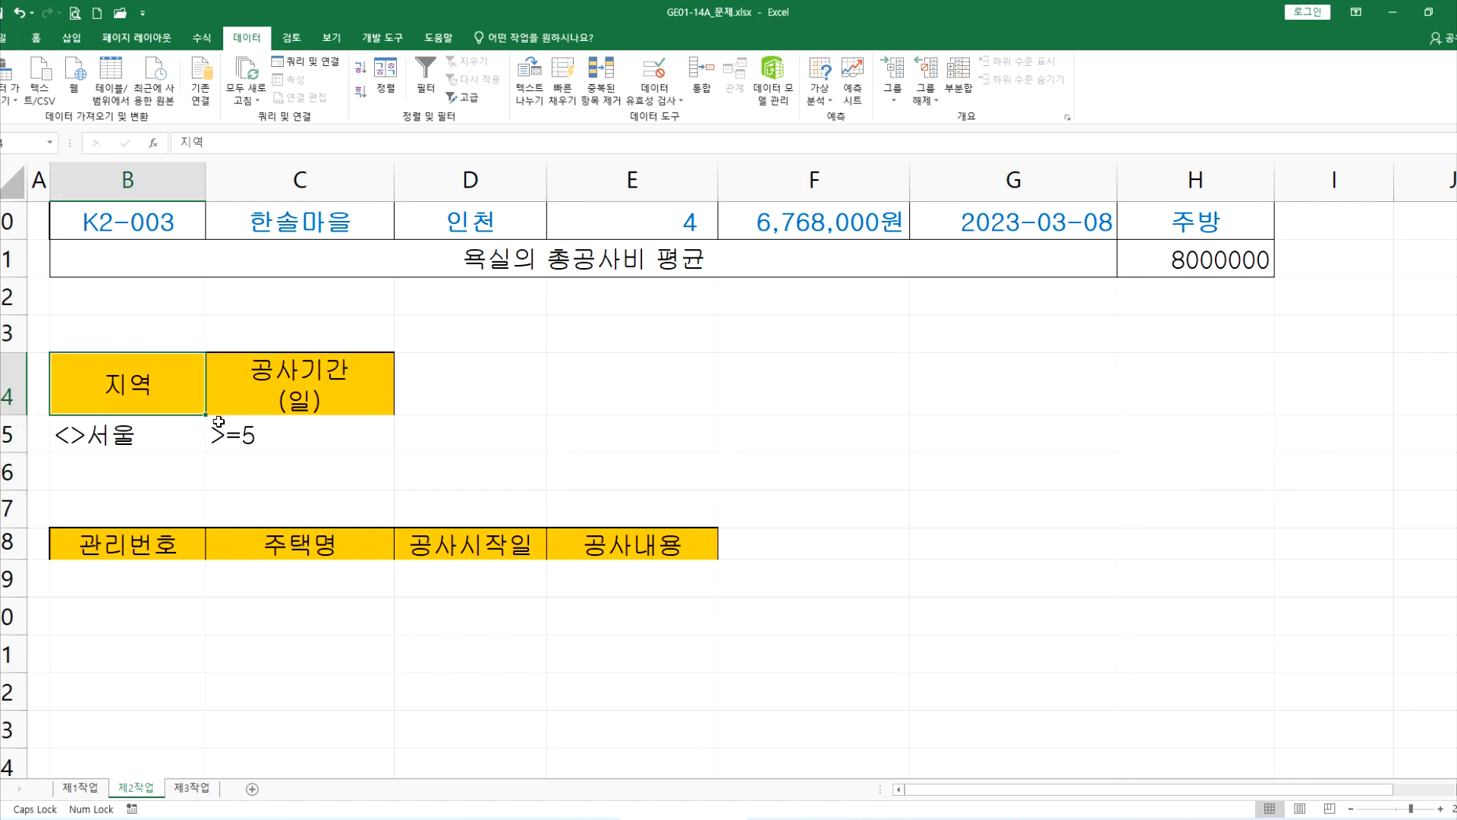
pyautogui.scroll(-2, 219, 421)
pyautogui.scroll(-2, 221, 422)
pyautogui.scroll(2, 226, 420)
pyautogui.click(261, 377)
pyautogui.scroll(-1, 247, 417)
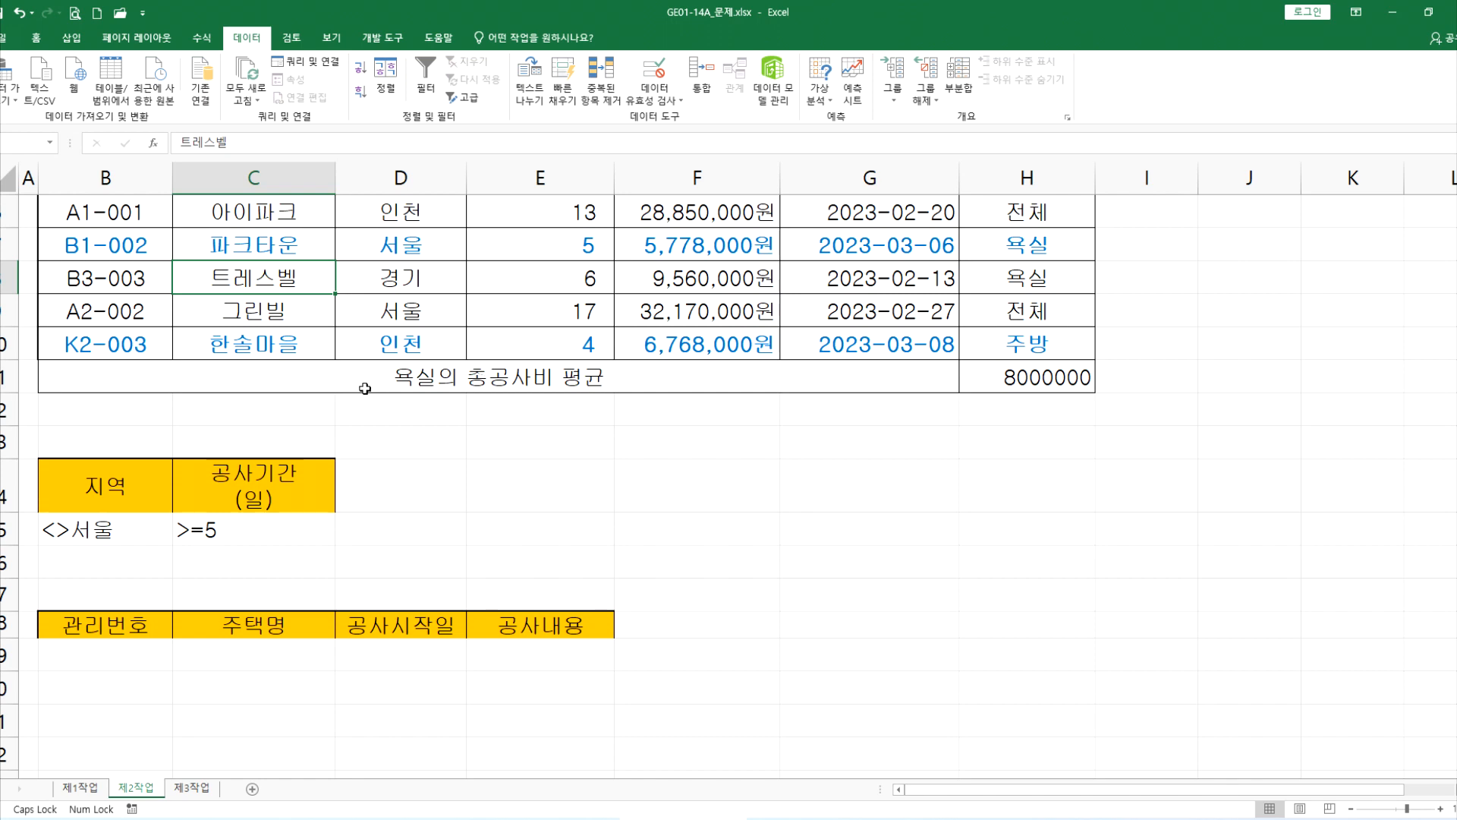
pyautogui.scroll(2, 201, 307)
pyautogui.moveTo(121, 258); pyautogui.dragTo(1005, 533)
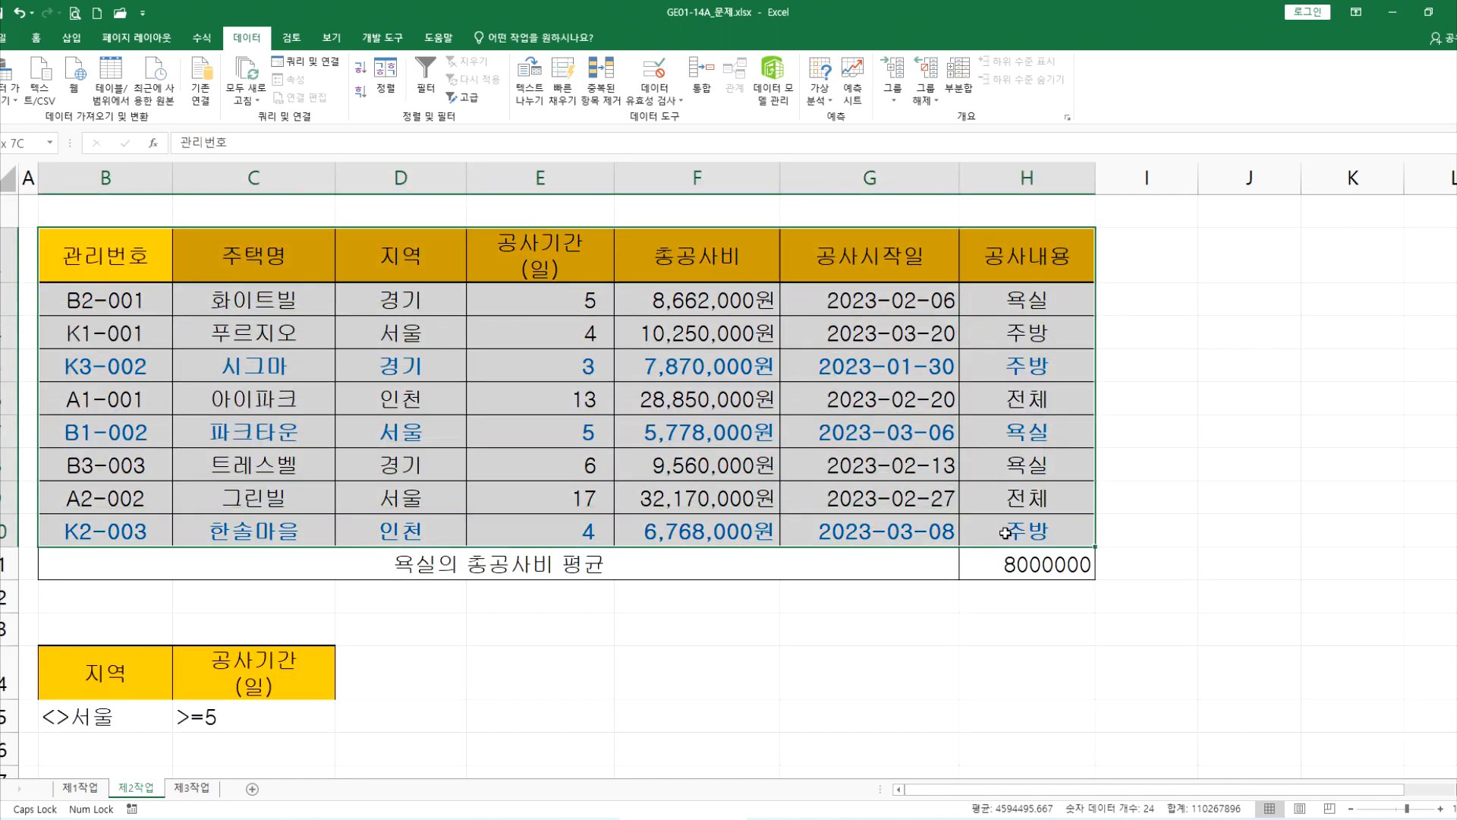
pyautogui.scroll(-3, 482, 554)
pyautogui.moveTo(85, 360); pyautogui.dragTo(233, 398)
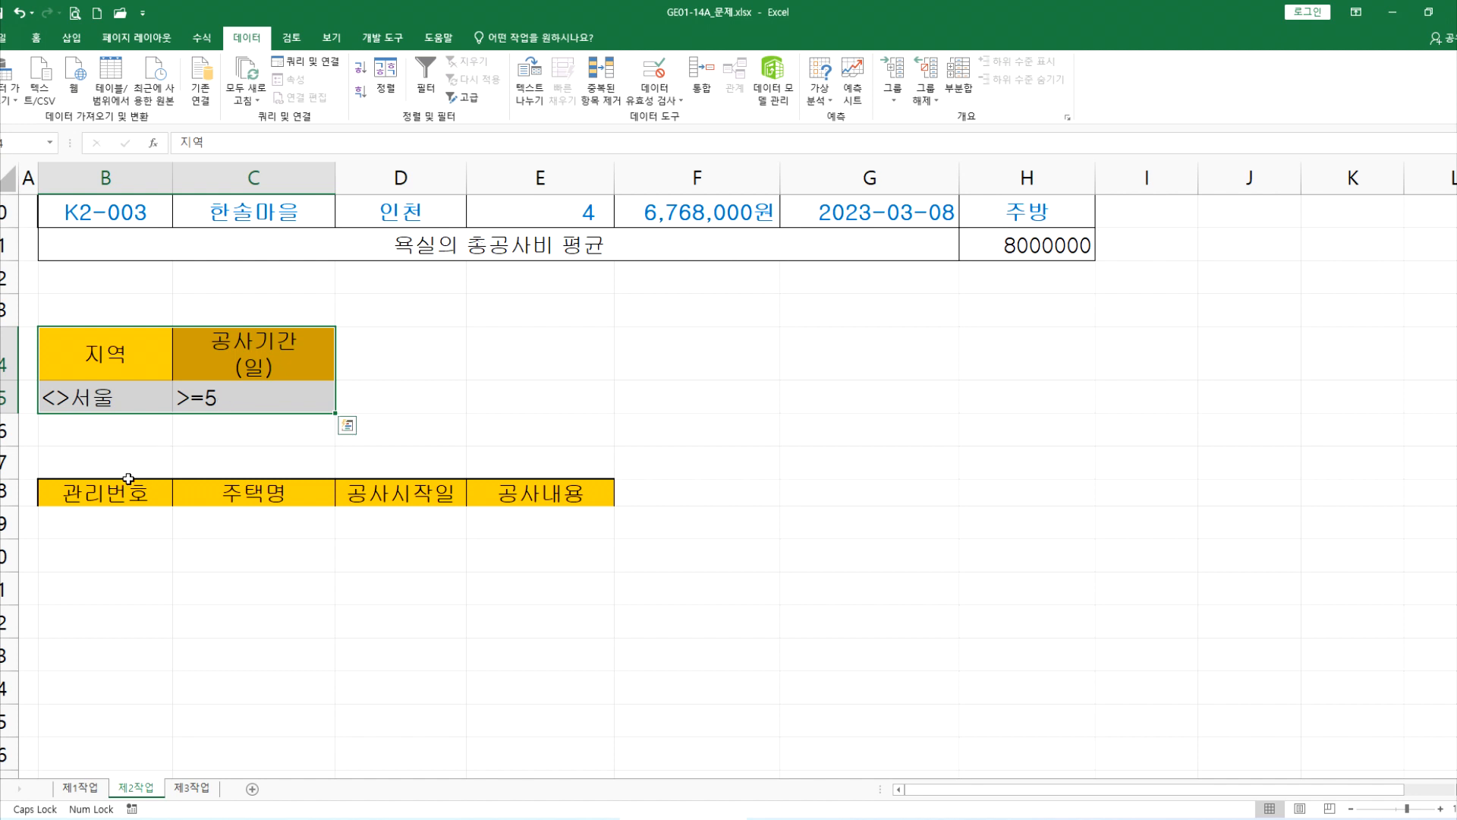
pyautogui.moveTo(99, 494); pyautogui.dragTo(498, 494)
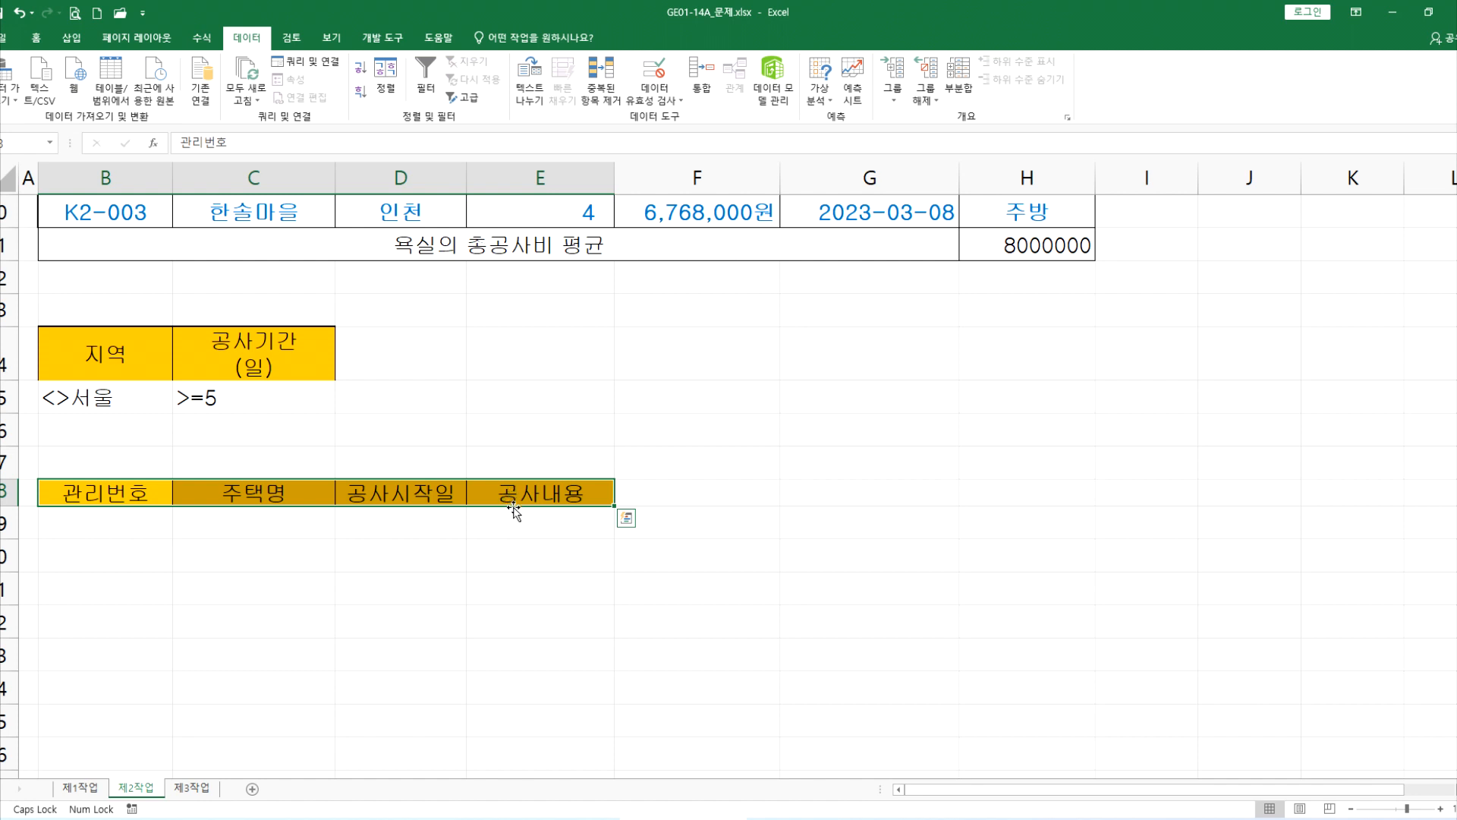
pyautogui.scroll(2, 514, 511)
pyautogui.click(452, 312)
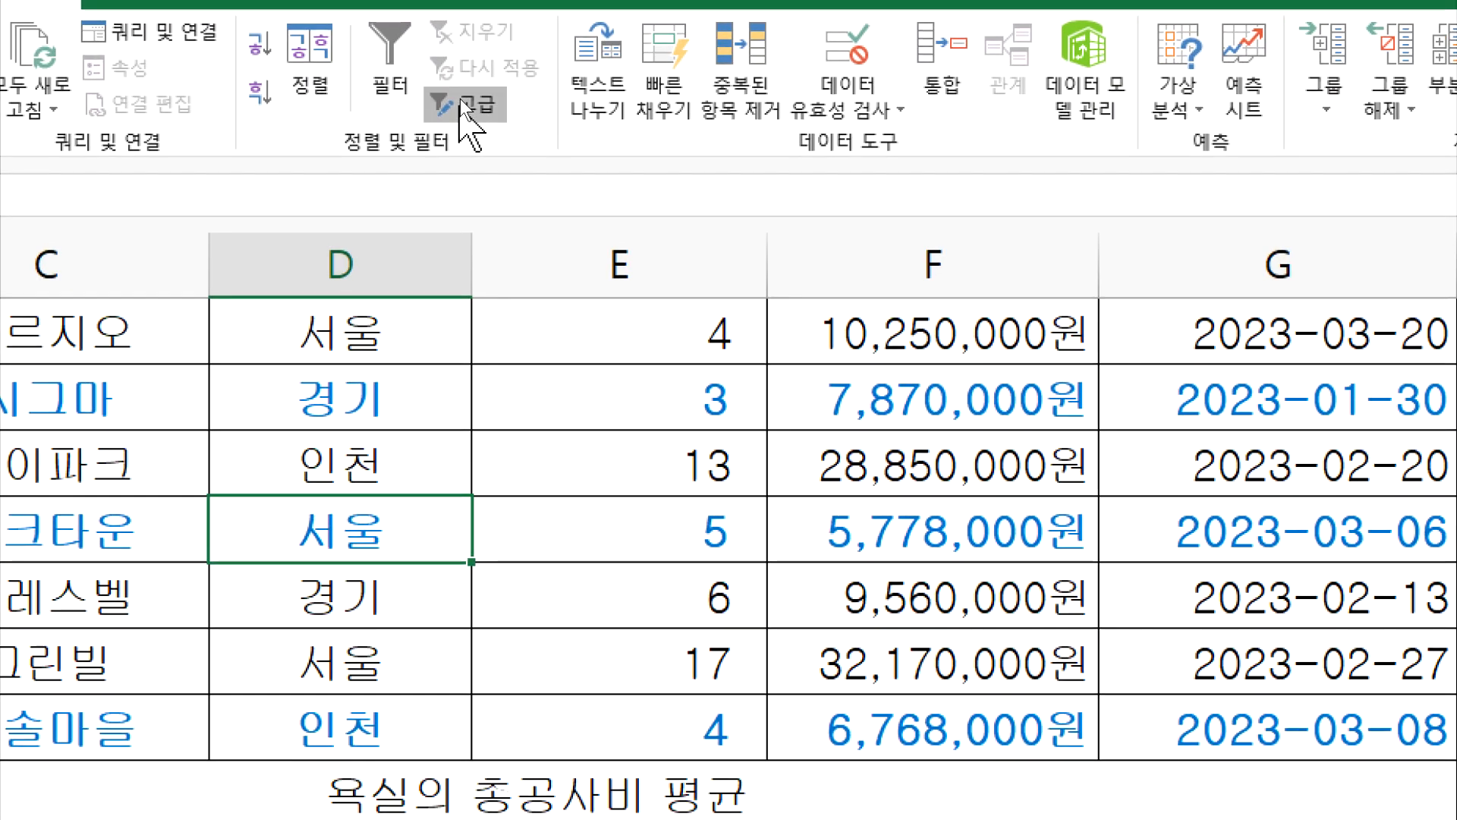
pyautogui.click(460, 99)
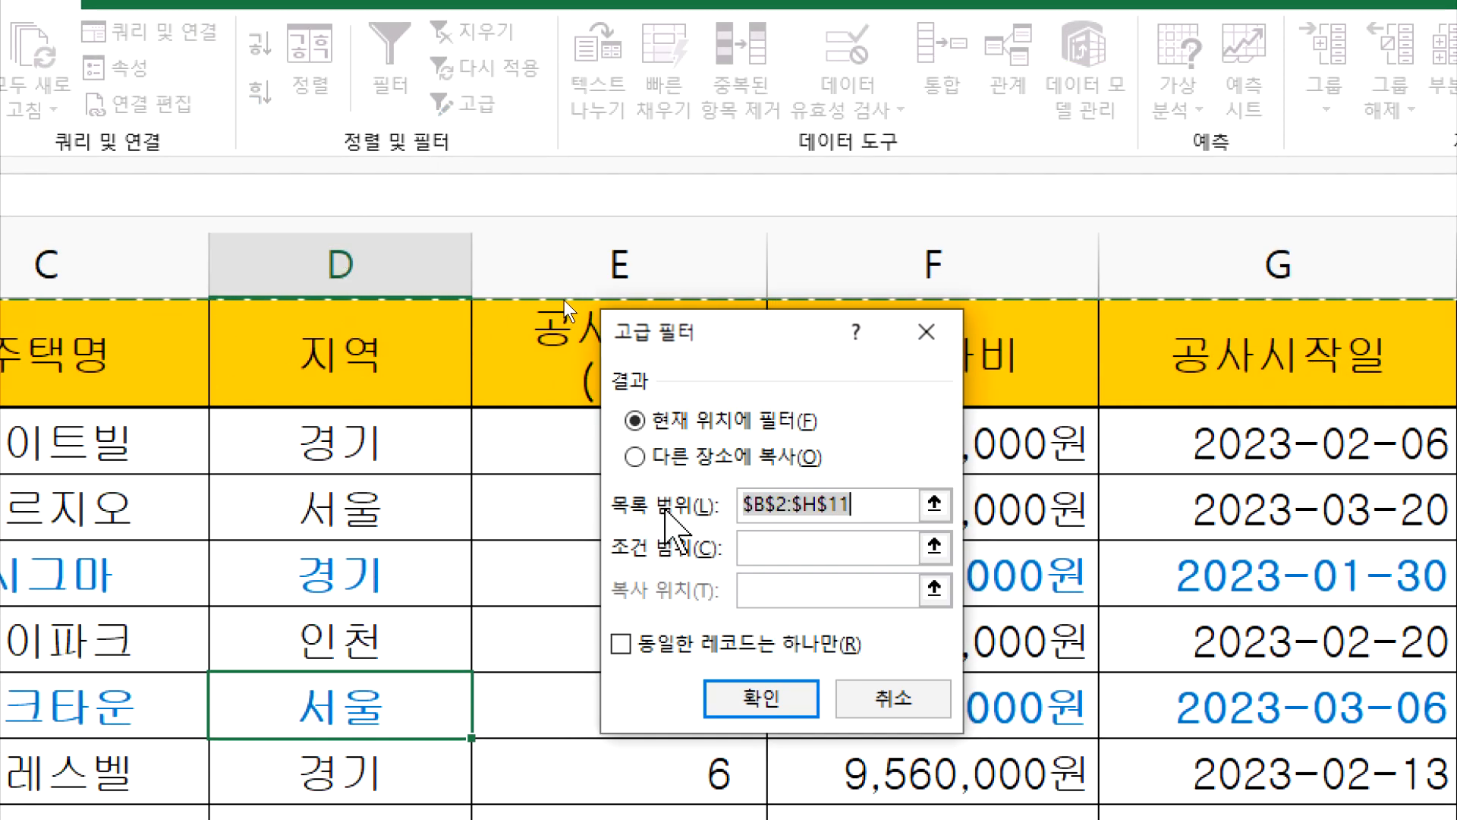
pyautogui.moveTo(81, 351); pyautogui.dragTo(1390, 797)
pyautogui.moveTo(1295, 740)
pyautogui.mouseDown()
pyautogui.moveTo(1294, 722)
pyautogui.moveTo(1342, 761)
pyautogui.moveTo(1294, 729)
pyautogui.mouseUp()
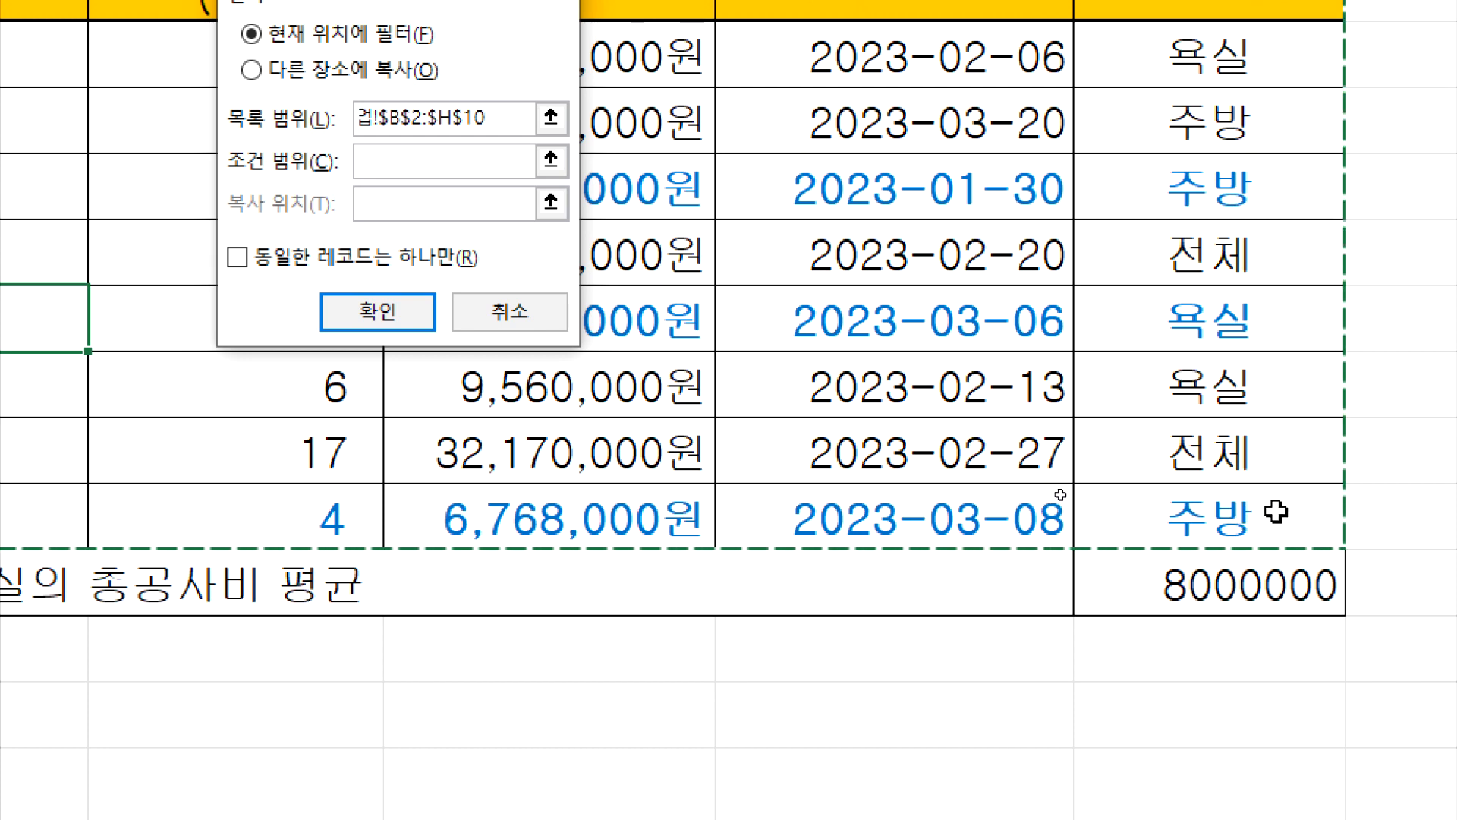
pyautogui.press('Return')
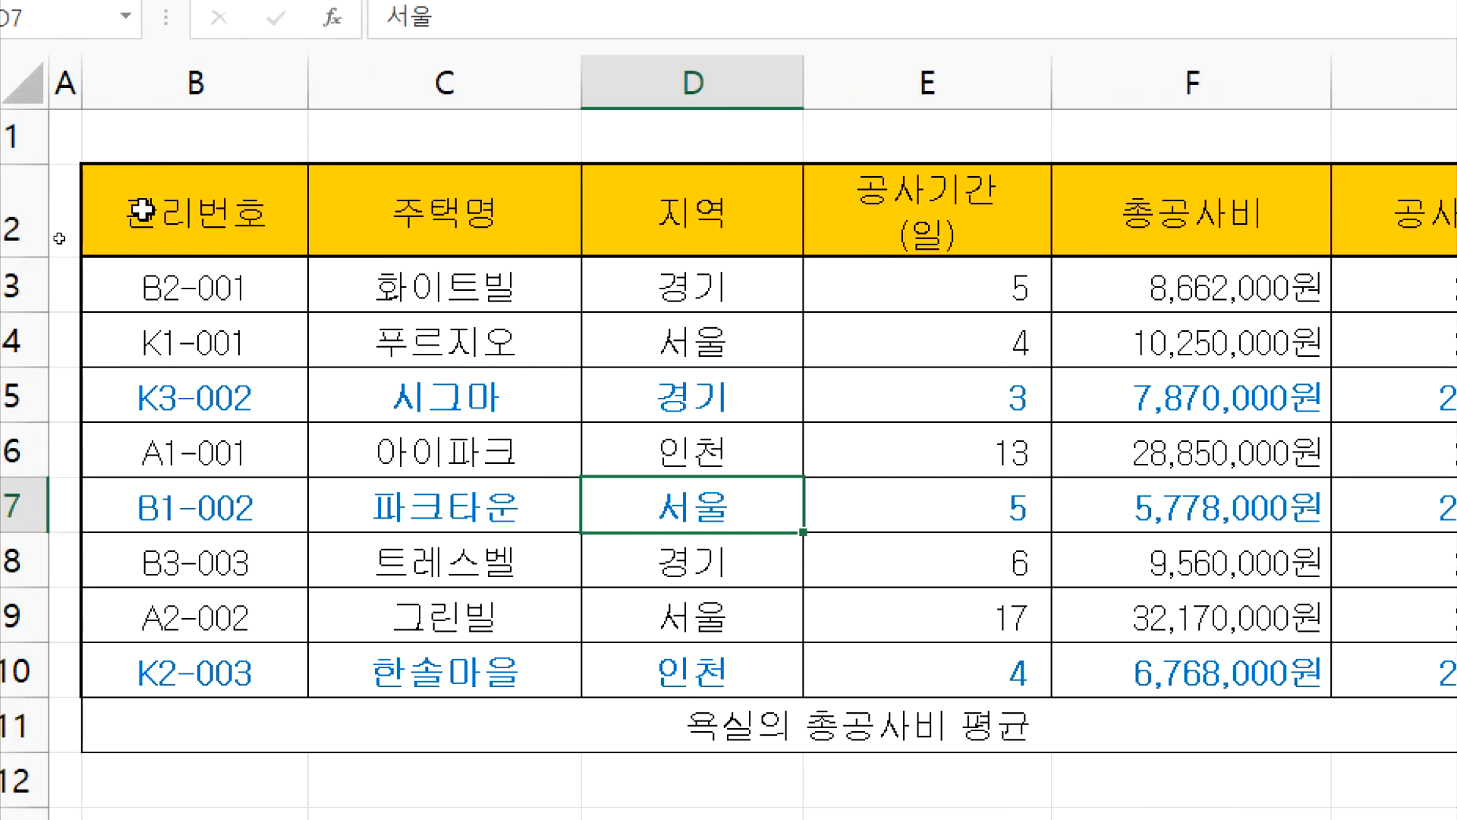
# Select B2:H10 and start an advanced filter that copies its results to another location, the headers in B18:E18.
pyautogui.moveTo(142, 210); pyautogui.dragTo(1286, 683)
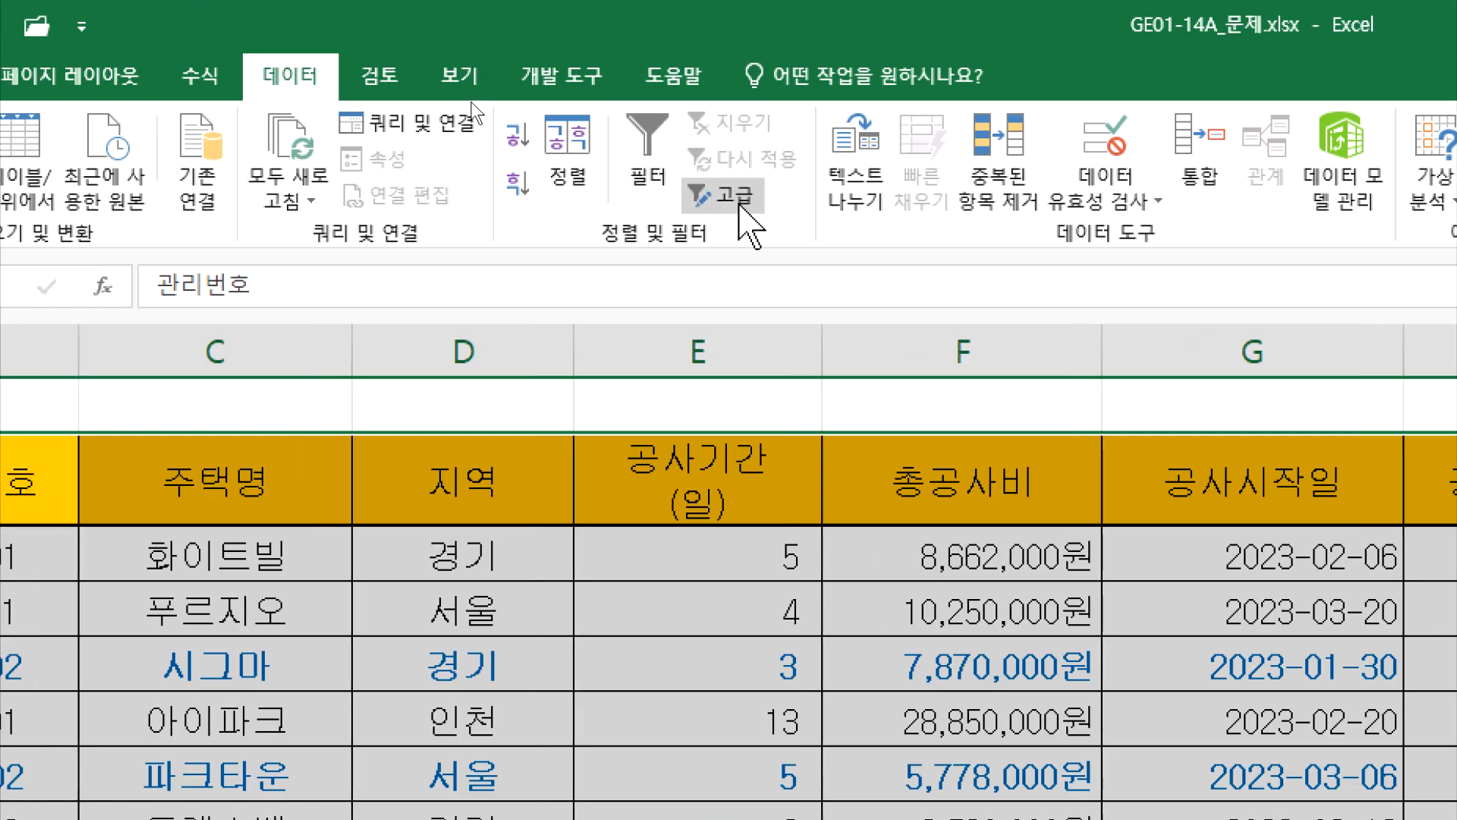
pyautogui.click(729, 195)
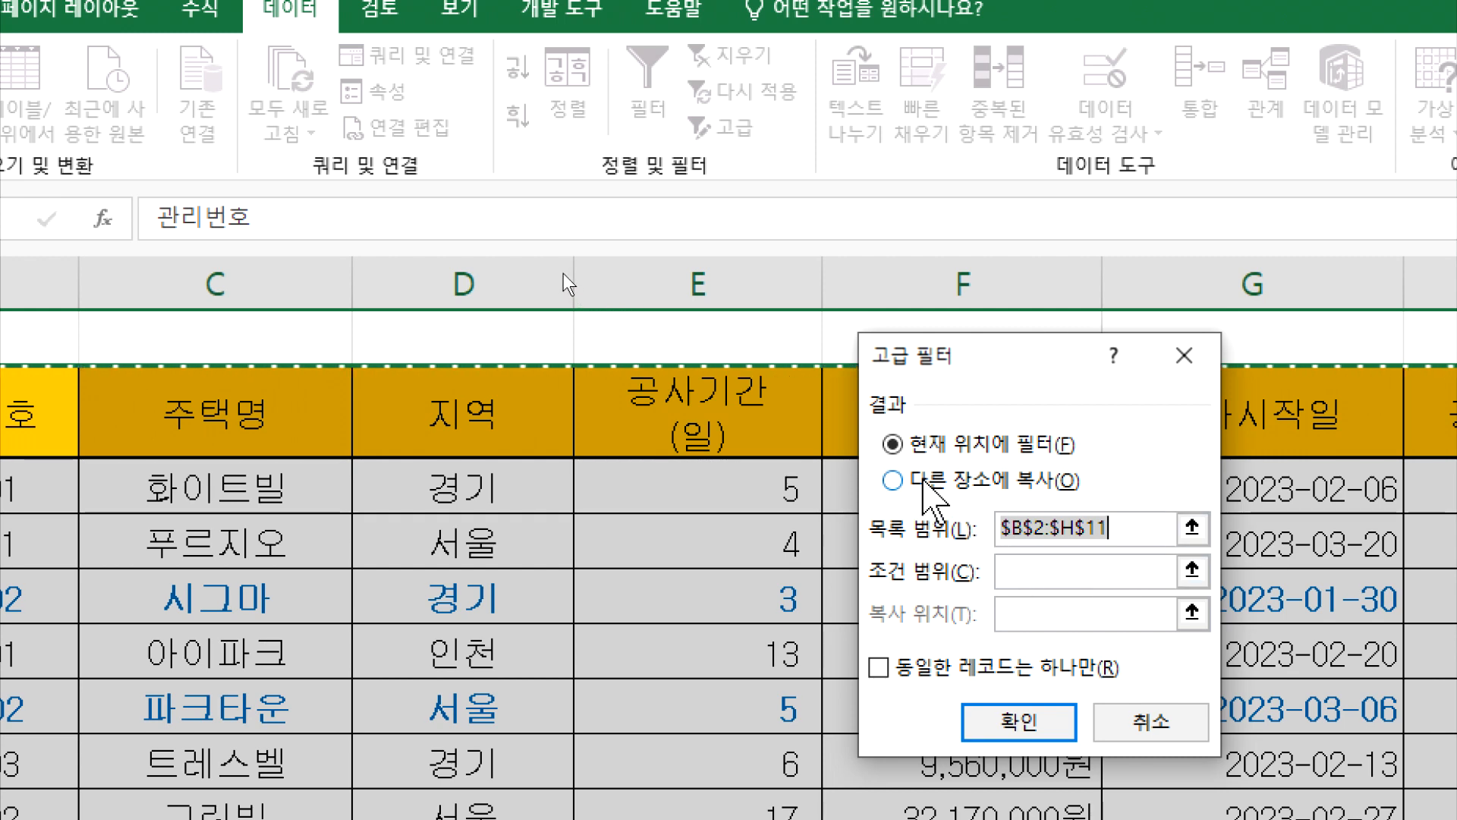
pyautogui.click(924, 481)
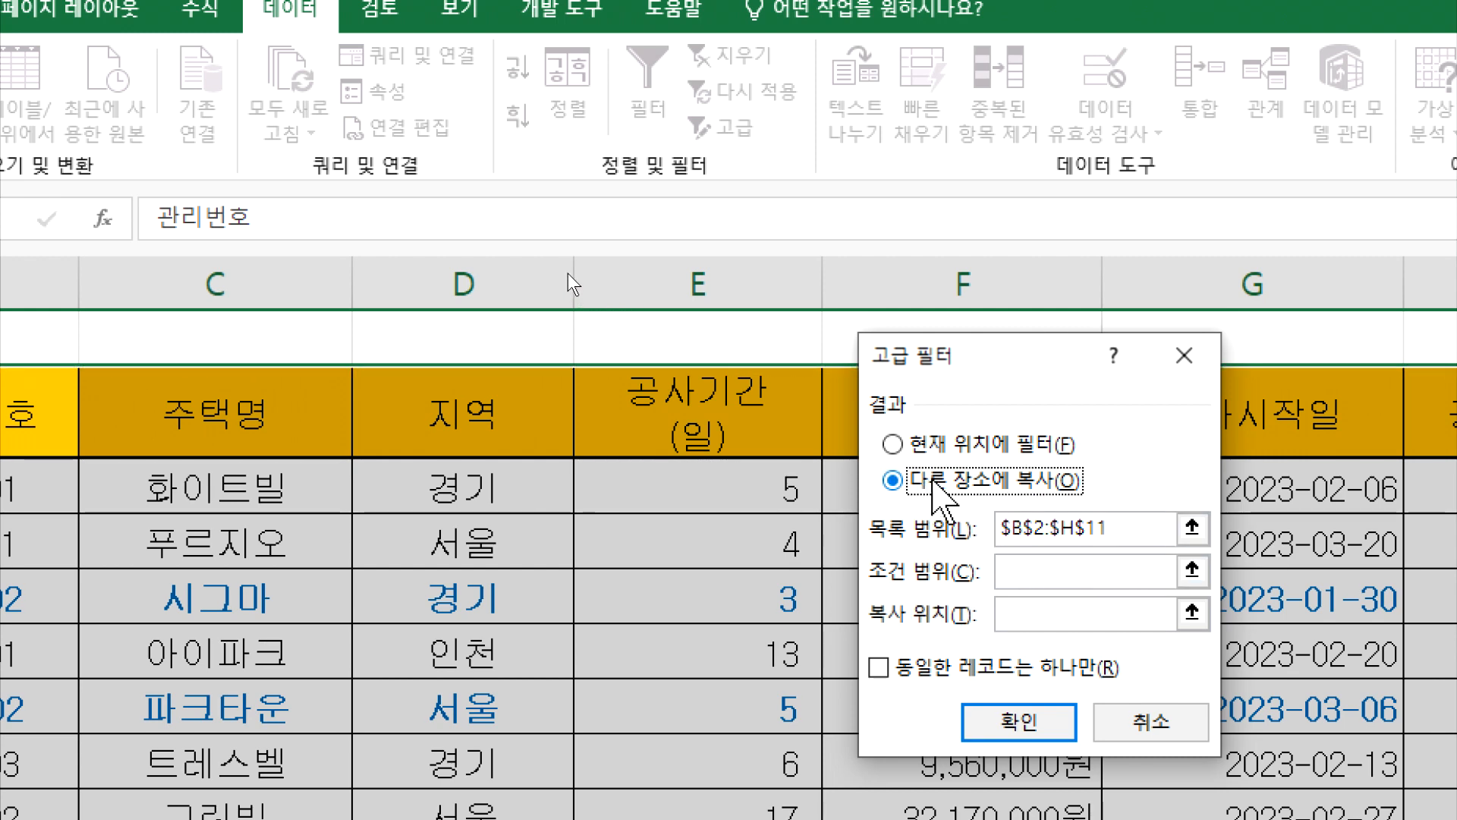
pyautogui.click(1026, 611)
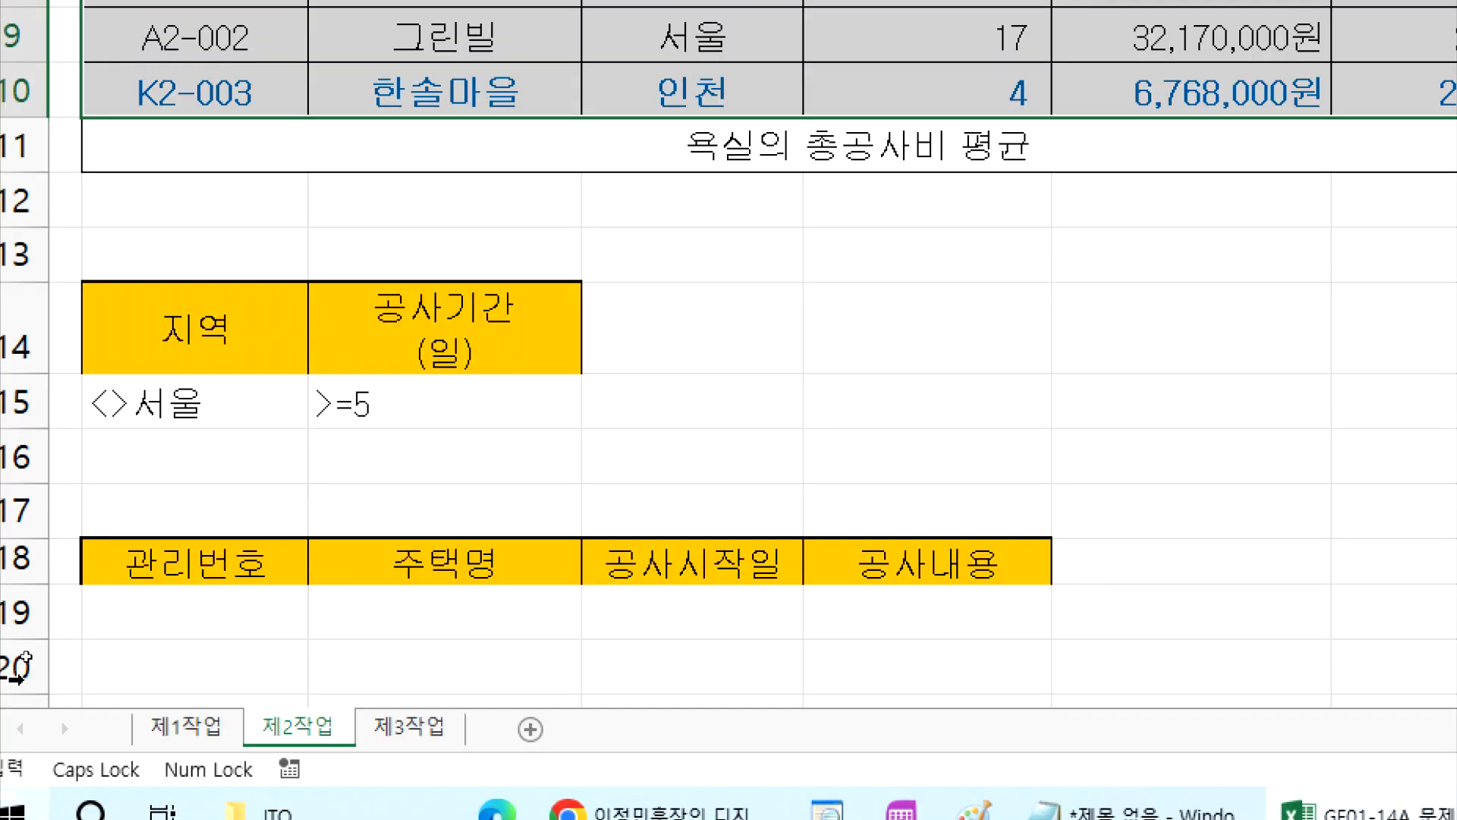
pyautogui.moveTo(173, 562); pyautogui.dragTo(848, 565)
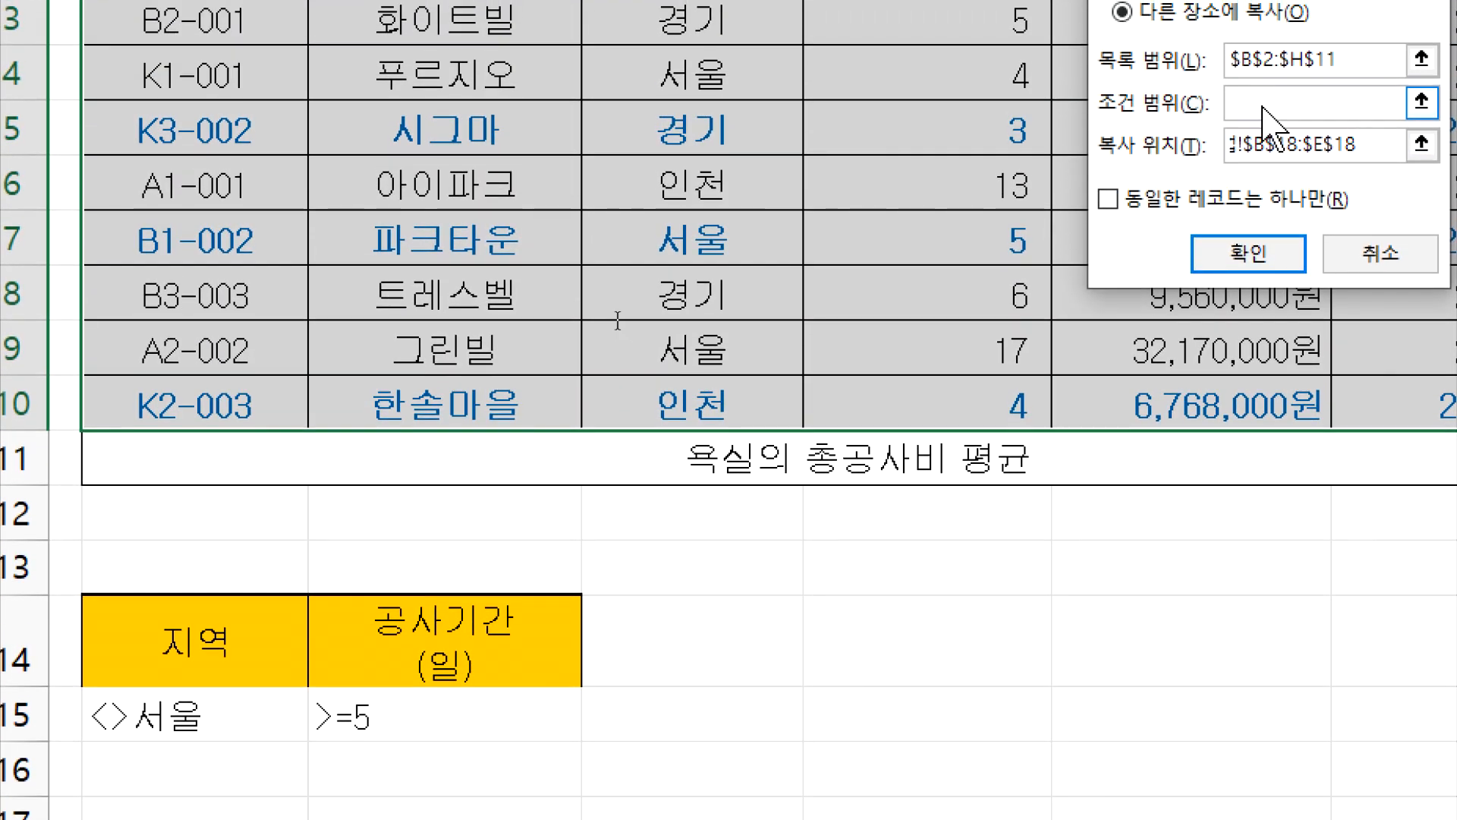
# Set the criteria range to B14:C15 and run the advanced filter with the result copied to another location.
pyautogui.moveTo(286, 622); pyautogui.dragTo(567, 736)
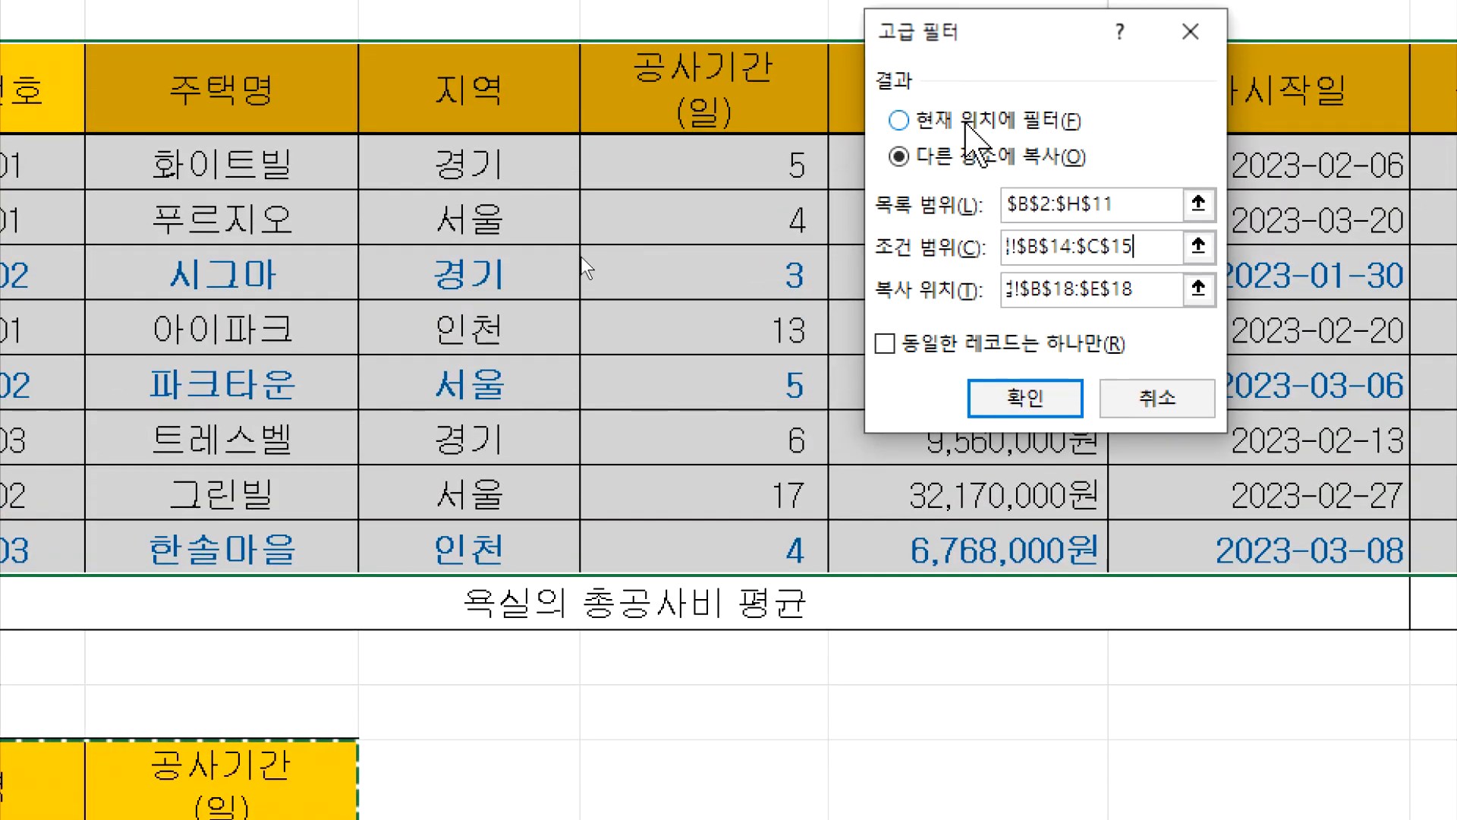
pyautogui.click(975, 118)
pyautogui.click(959, 158)
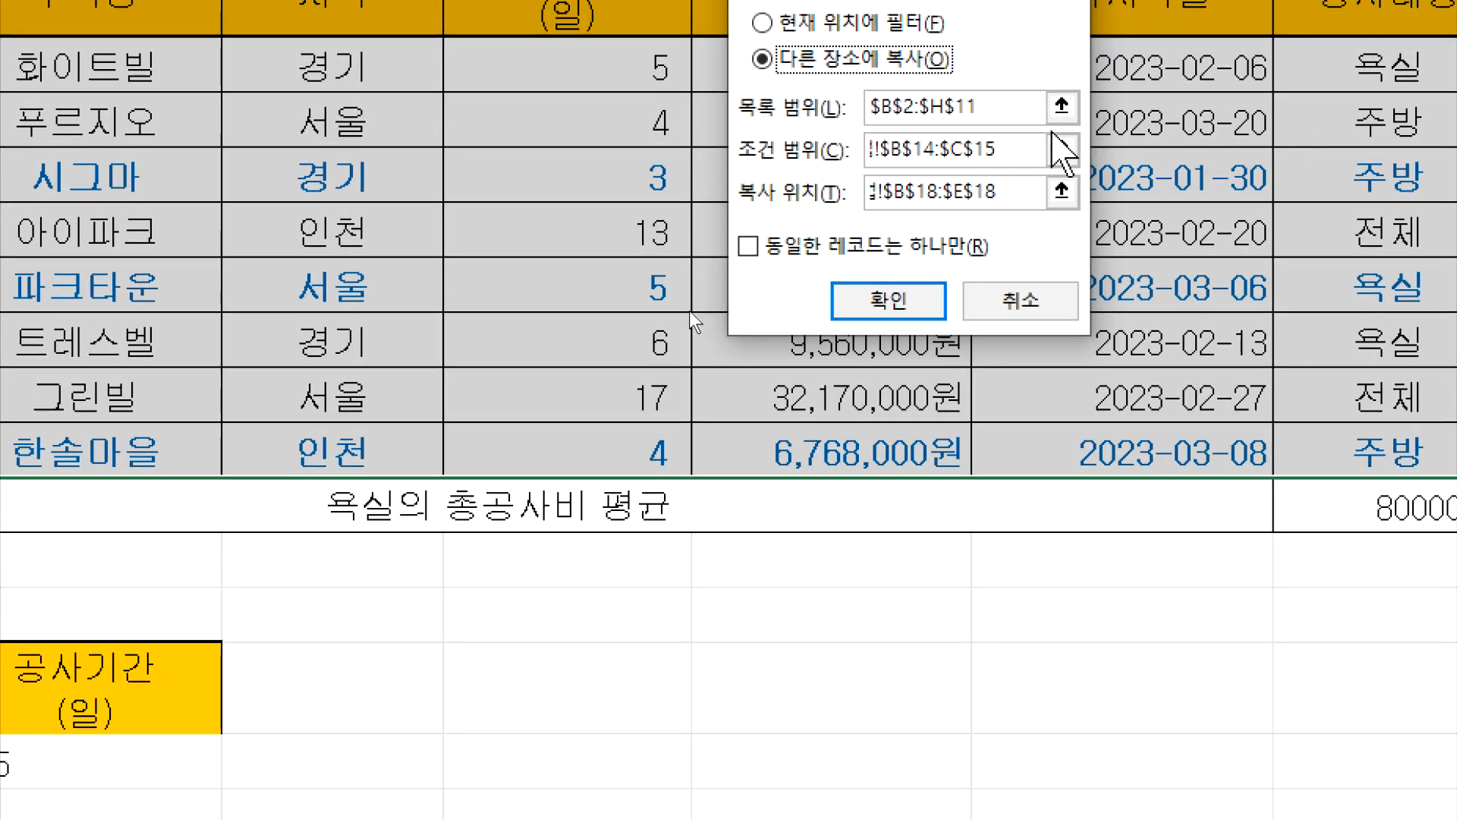
pyautogui.click(1018, 148)
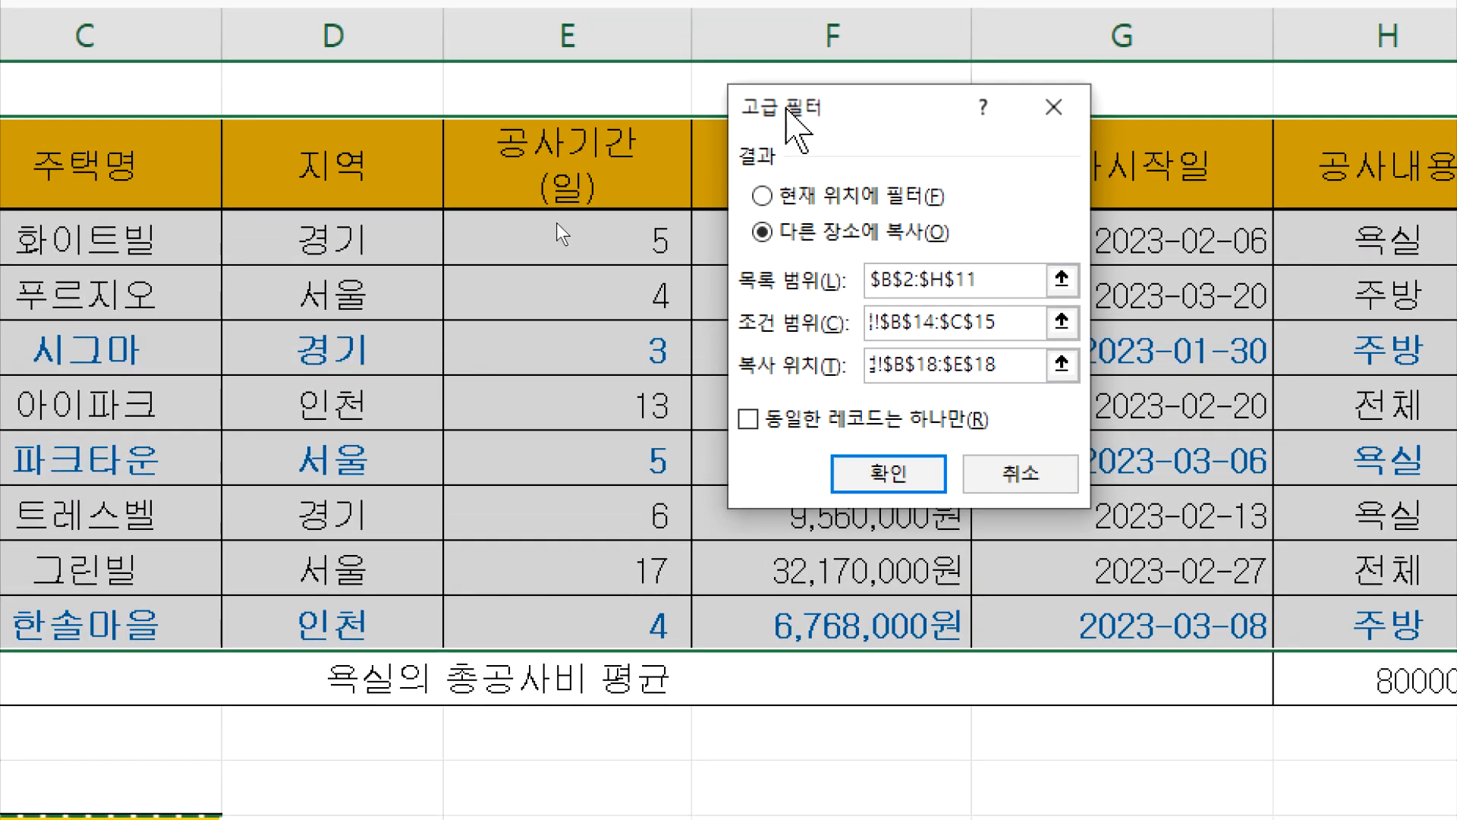
pyautogui.moveTo(785, 91)
pyautogui.mouseDown()
pyautogui.moveTo(758, 241)
pyautogui.moveTo(789, 100)
pyautogui.mouseUp()
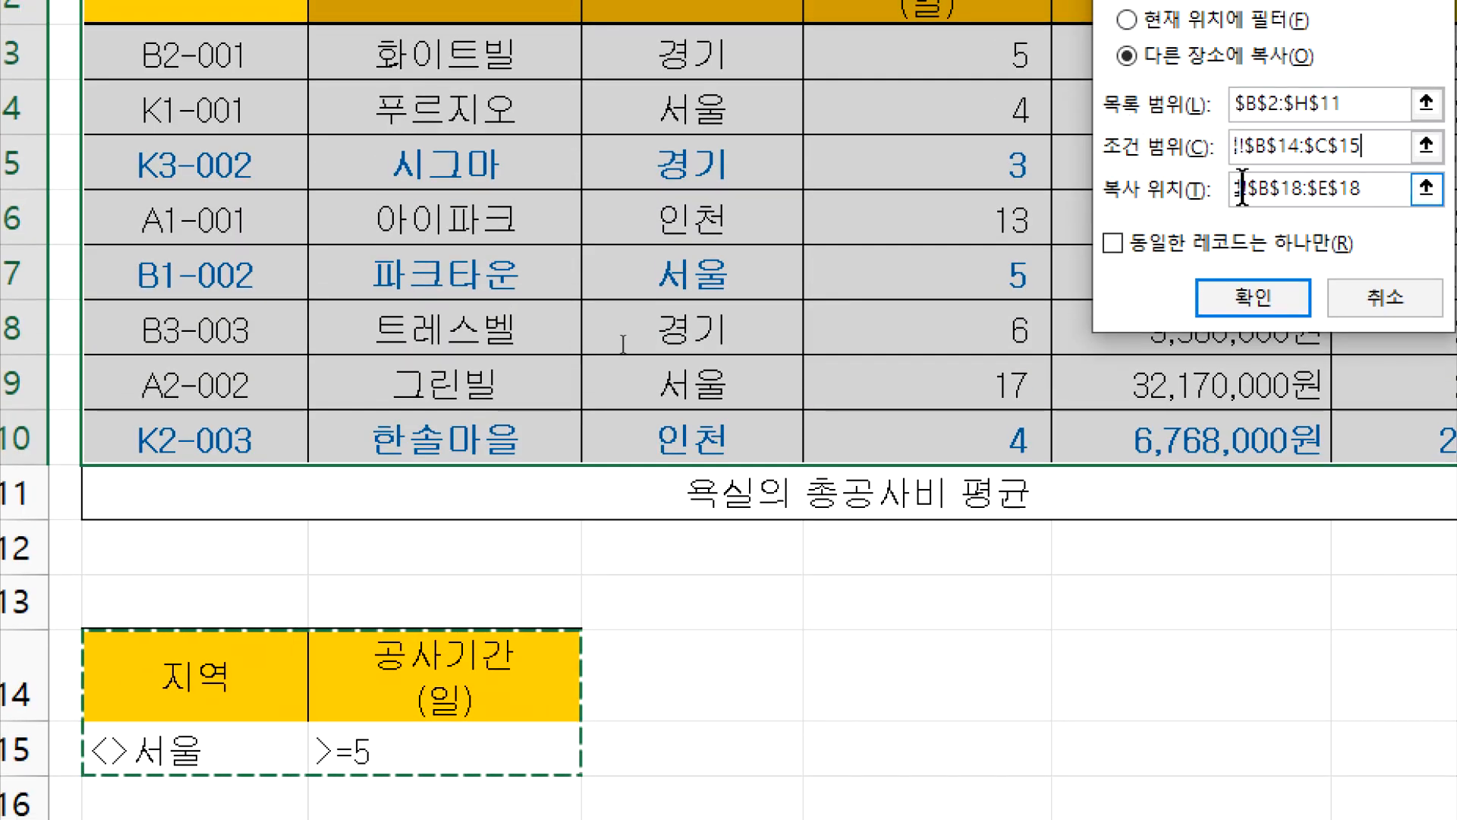
pyautogui.click(1373, 173)
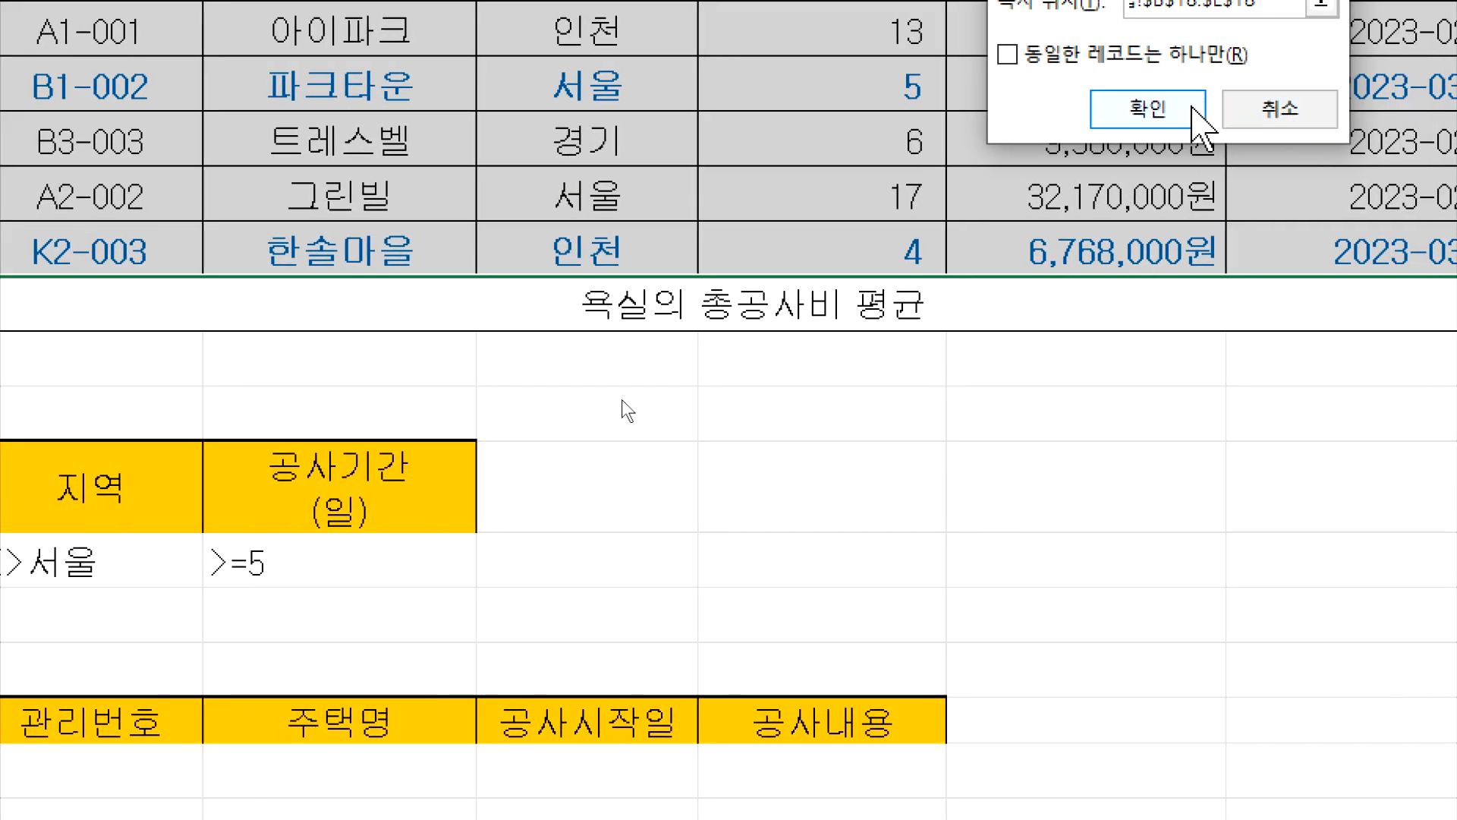
pyautogui.click(1193, 108)
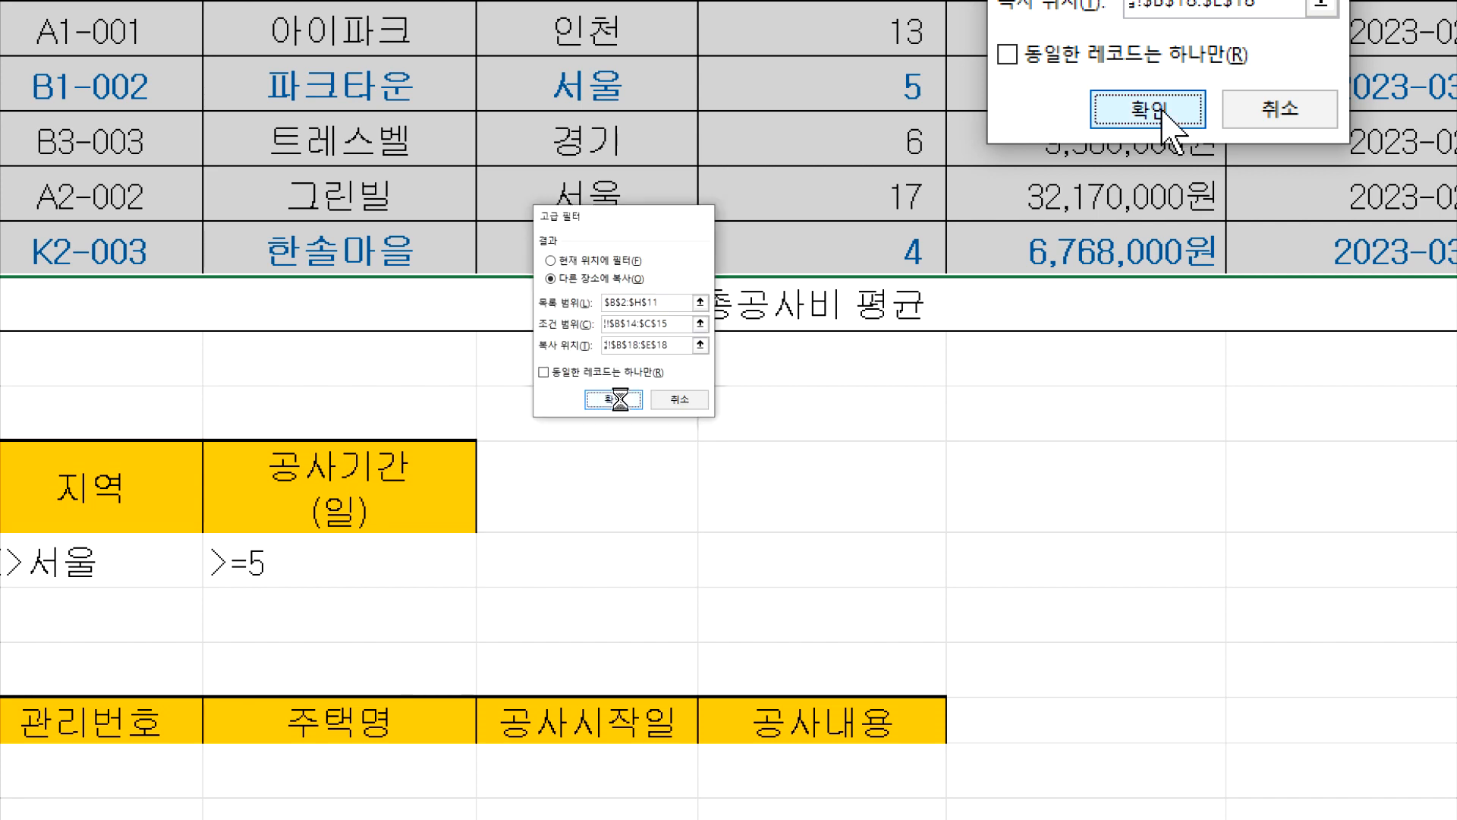
pyautogui.scroll(-3, 93, 608)
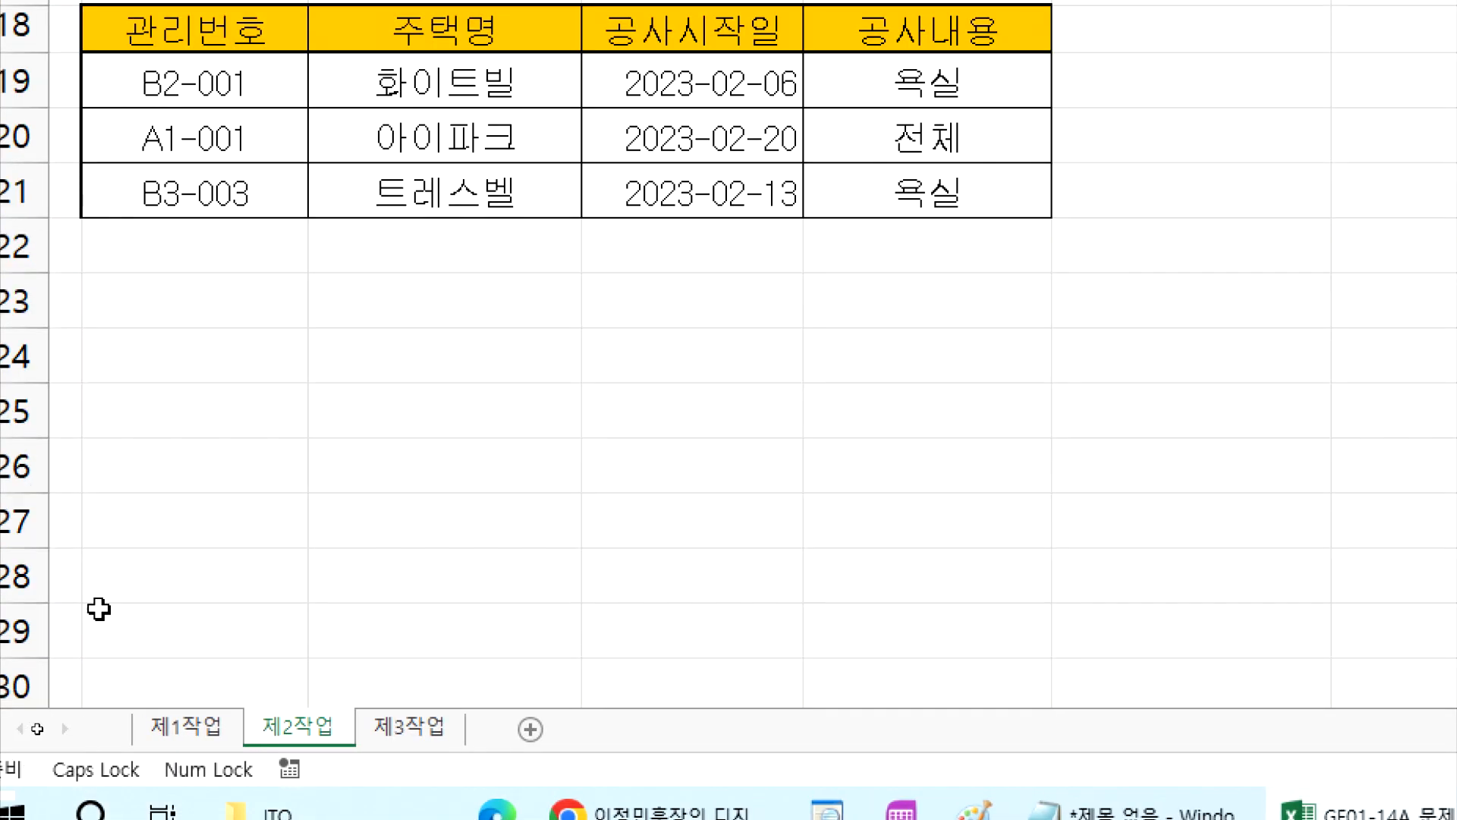
pyautogui.scroll(1, 147, 579)
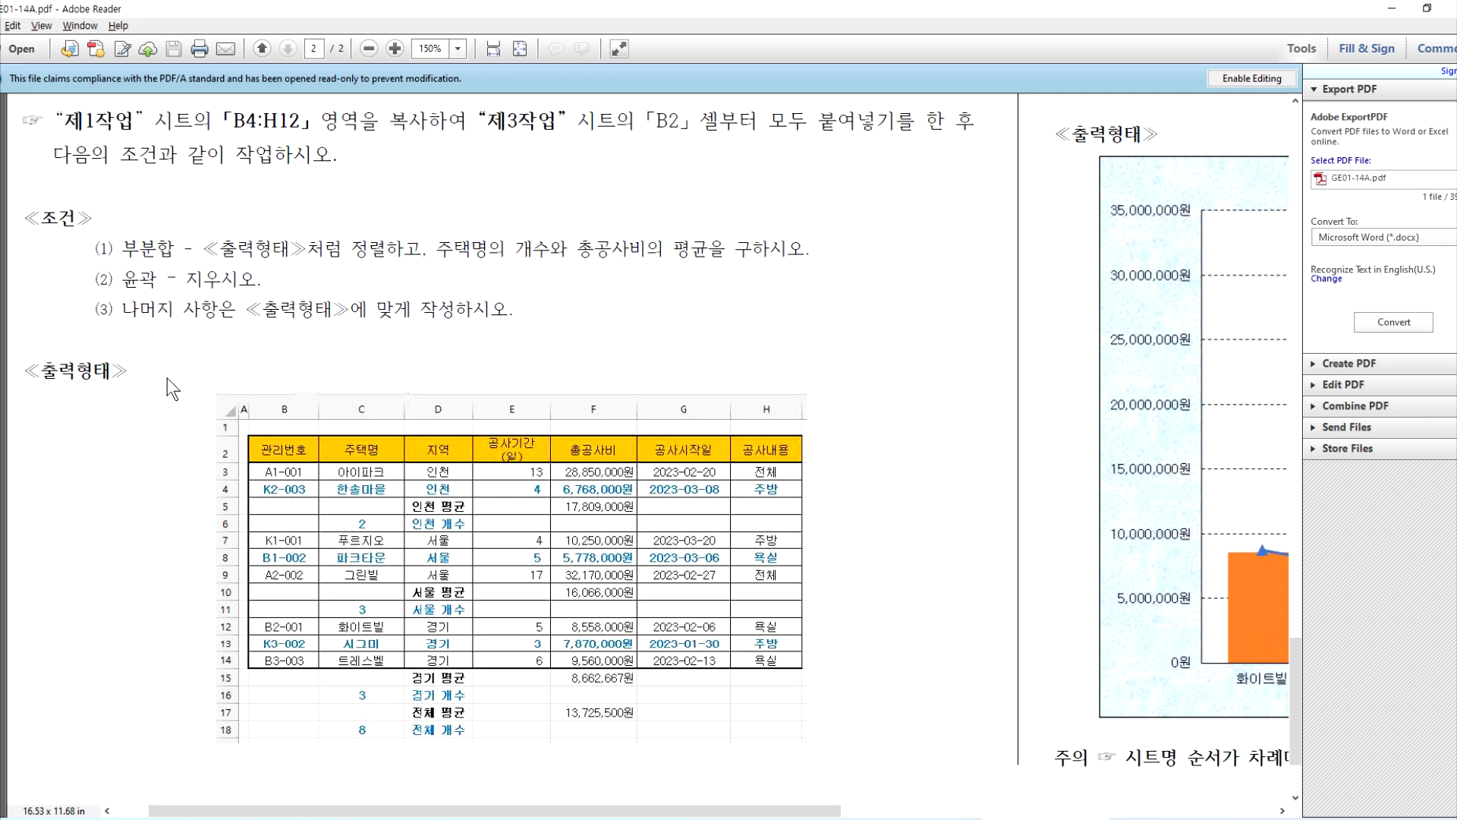
# Switch from the PDF to Excel, copy B4:H12 on the 제1작업 sheet and go to the 제3작업 sheet.
pyautogui.hotkey('alt', 'Tab')
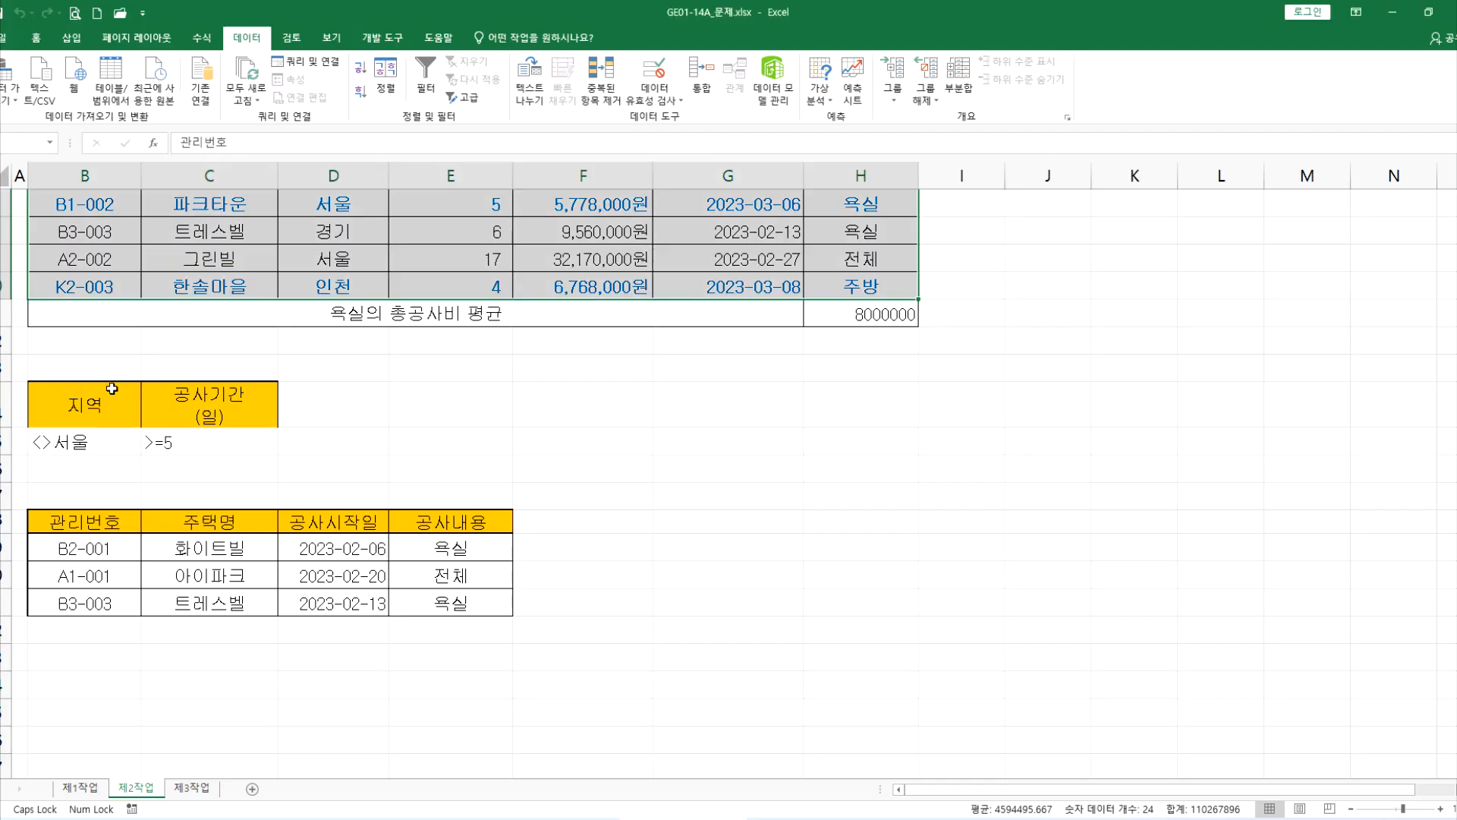
pyautogui.click(79, 792)
pyautogui.moveTo(57, 277); pyautogui.dragTo(723, 515)
pyautogui.hotkey('ctrl', 'c')
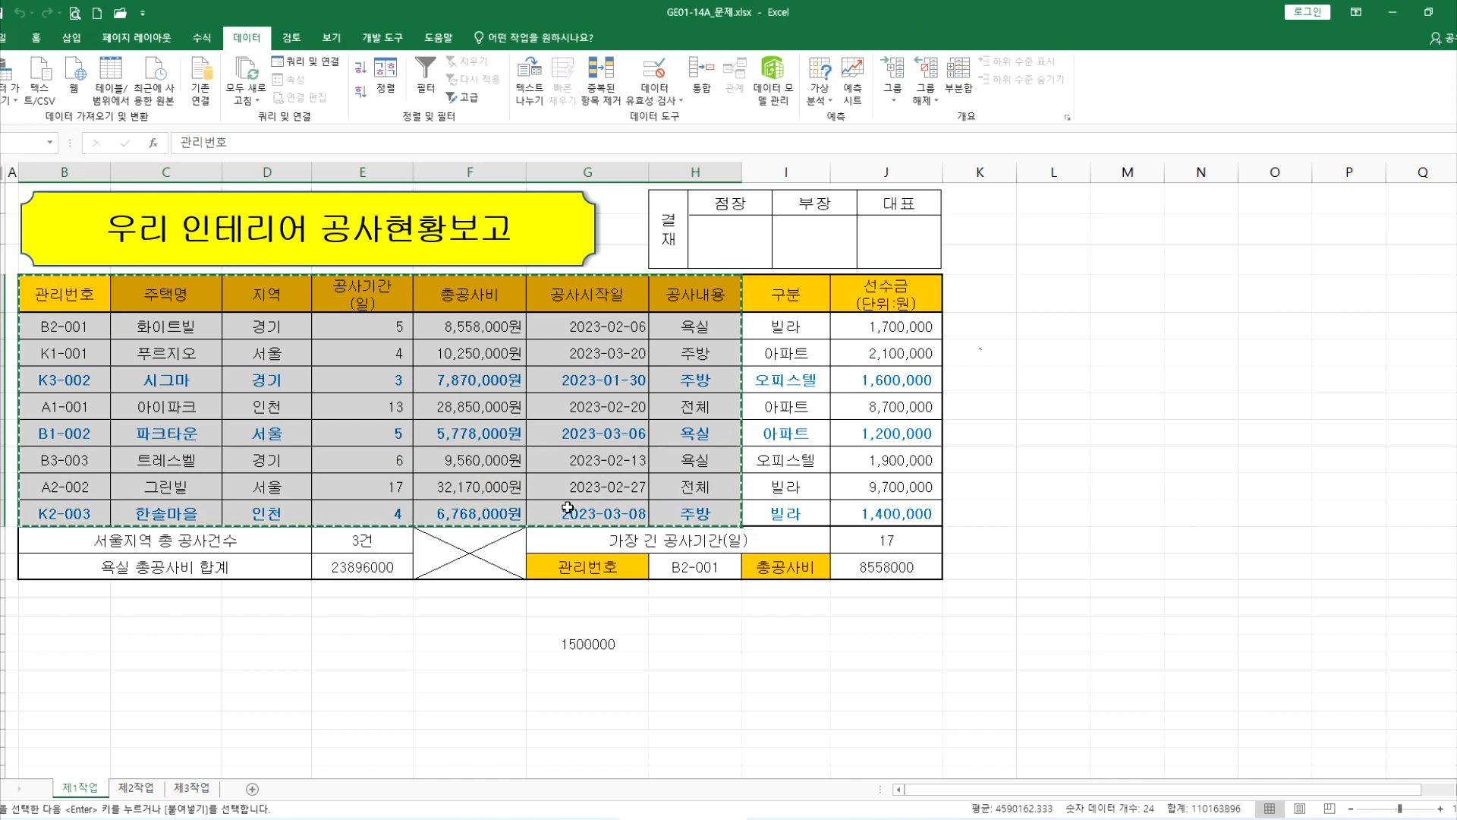
pyautogui.click(192, 787)
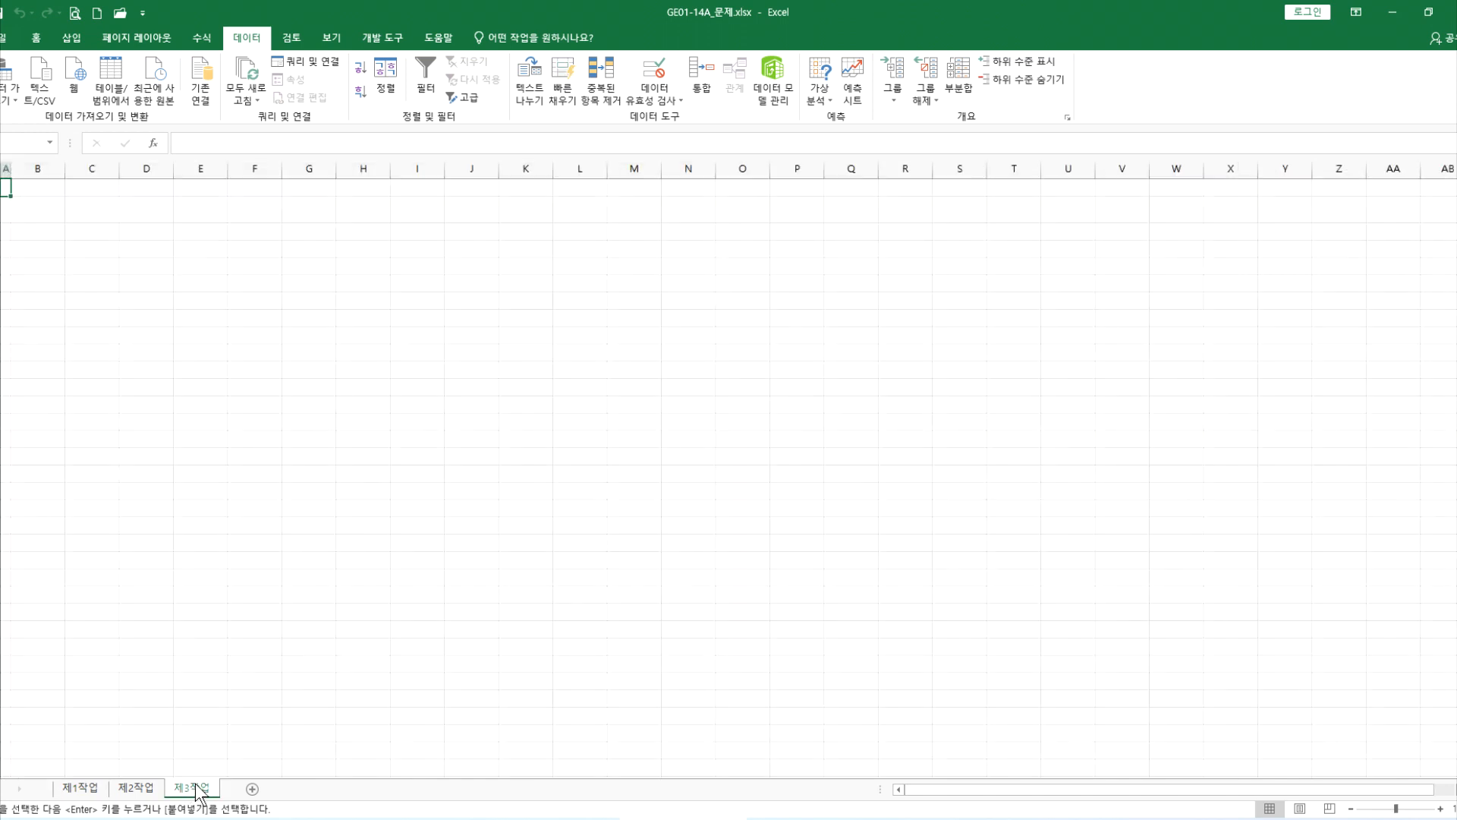
# Try pasting the copied column widths and the table at B2 of the 제3작업 sheet, and undo the table paste.
pyautogui.click(31, 215)
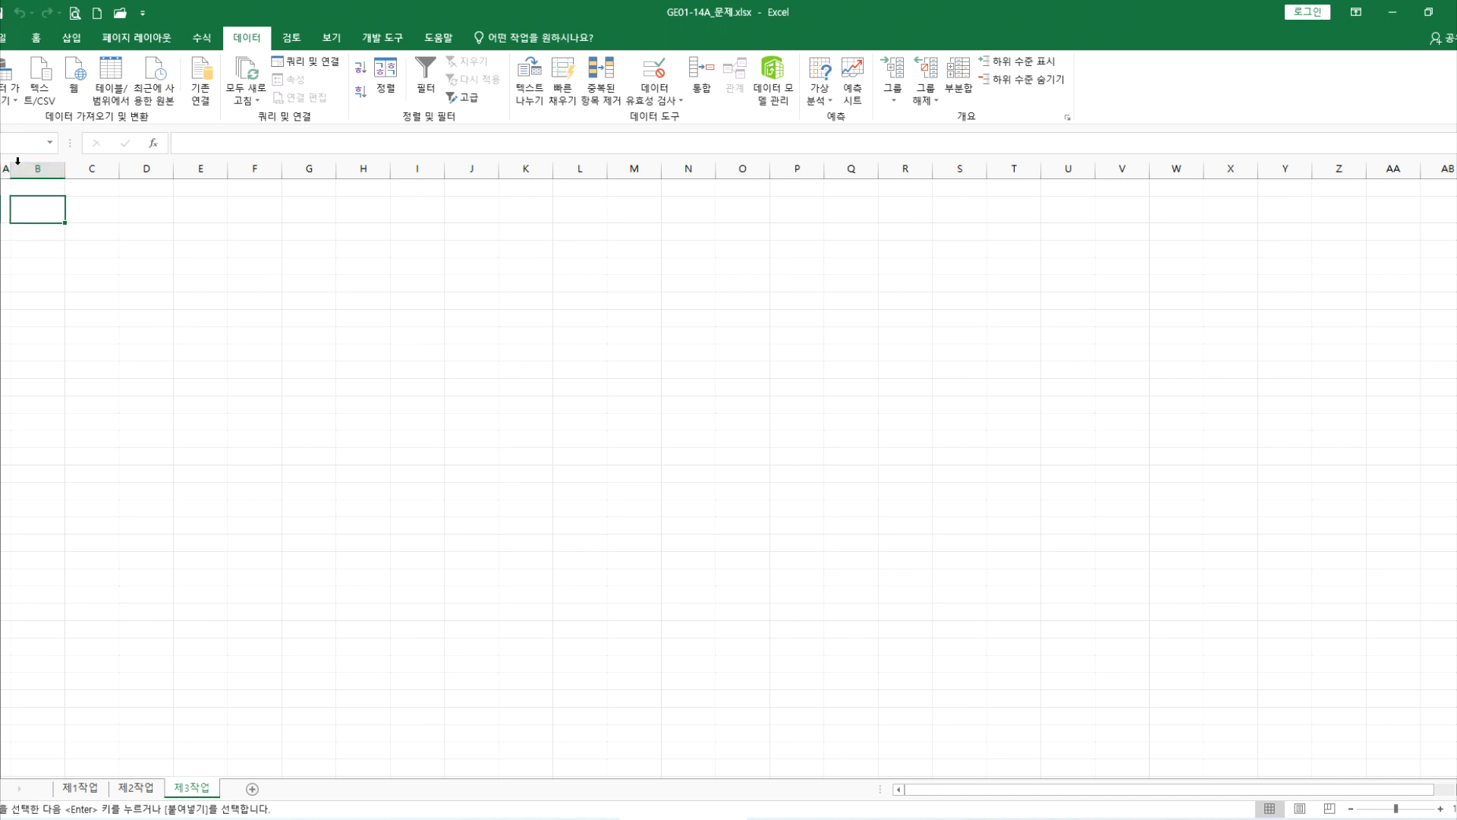
pyautogui.click(36, 37)
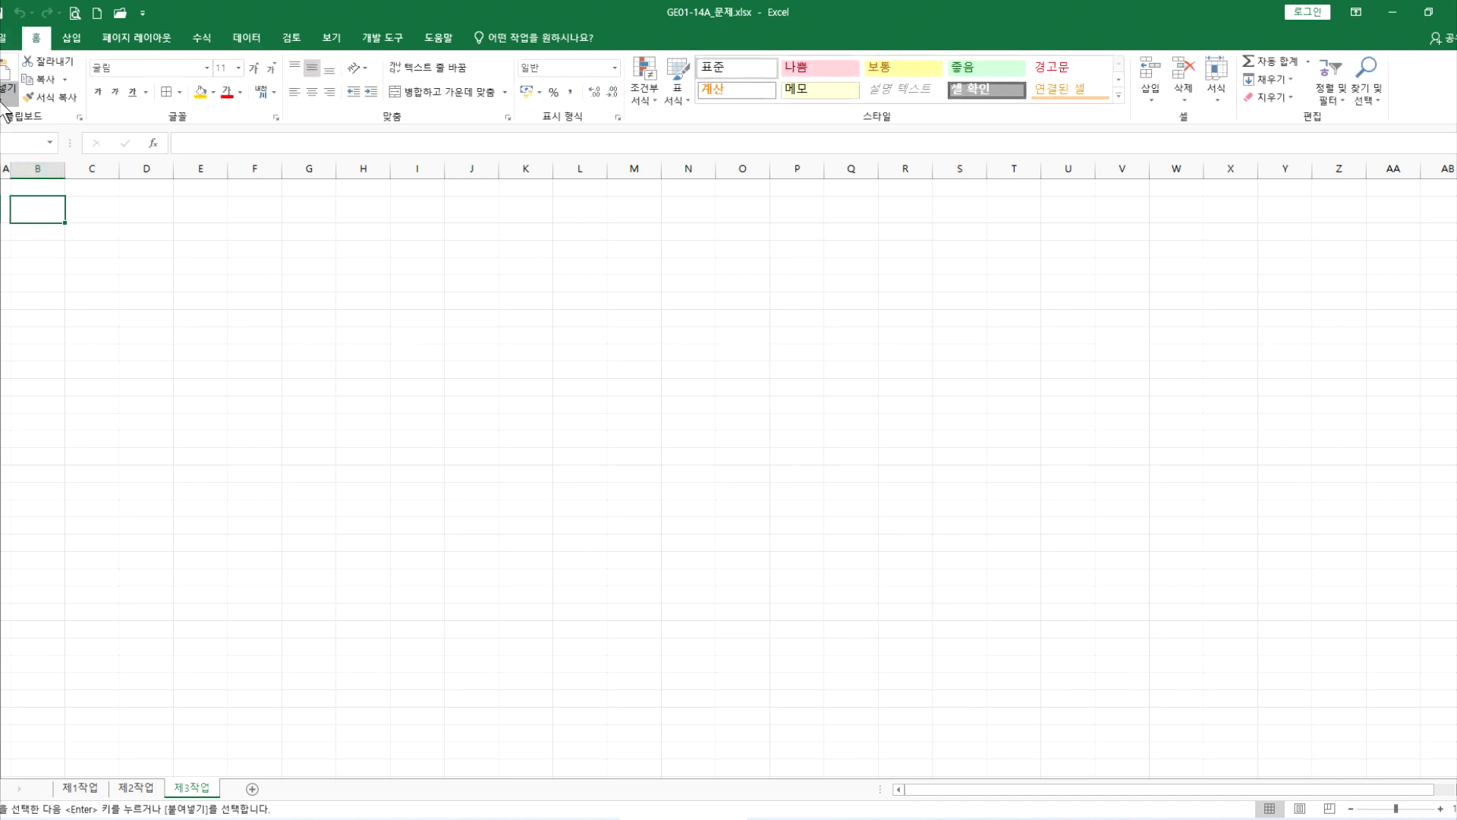
pyautogui.click(6, 103)
pyautogui.click(23, 263)
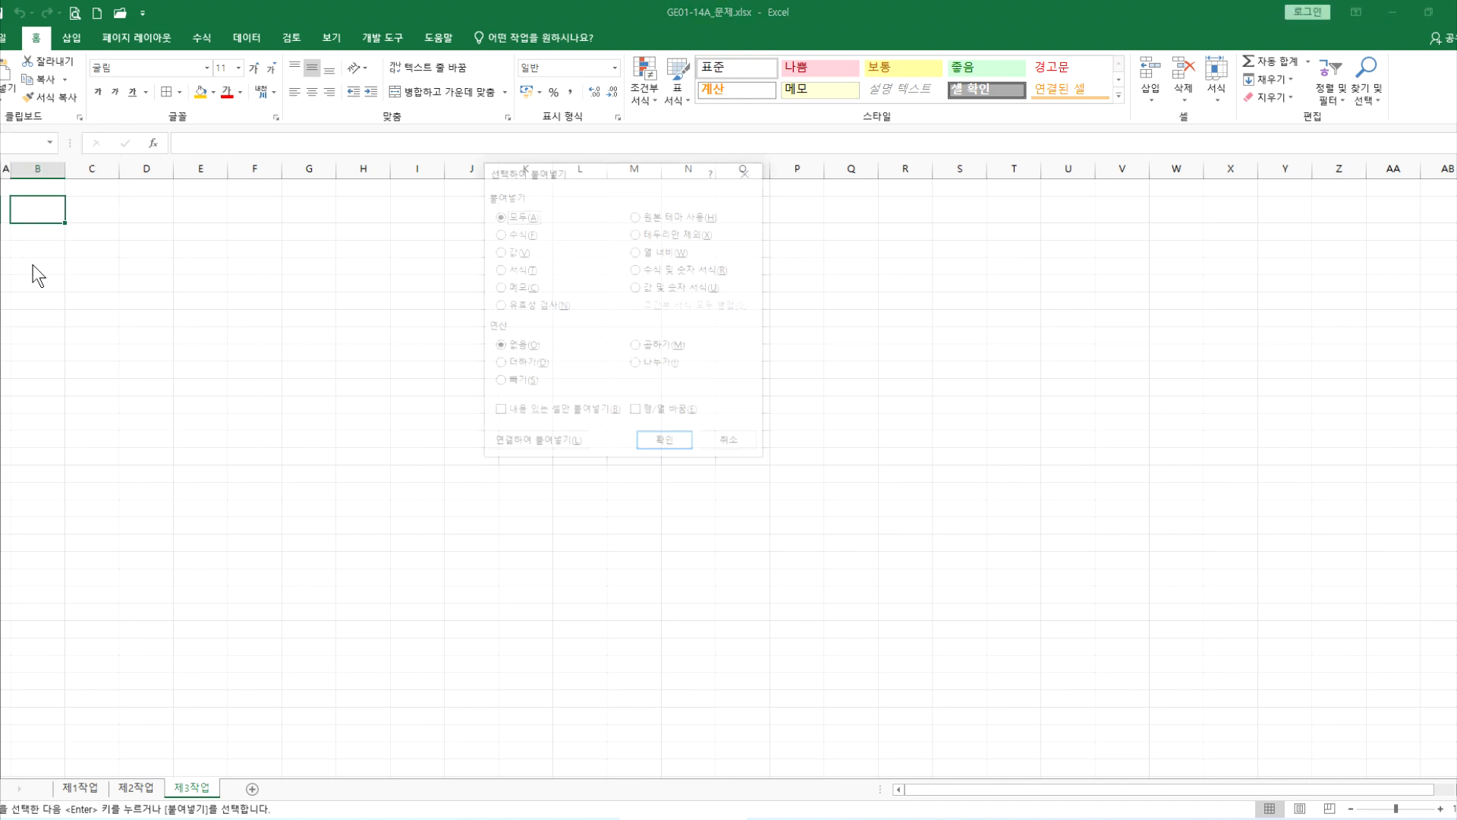
pyautogui.click(671, 251)
pyautogui.click(665, 444)
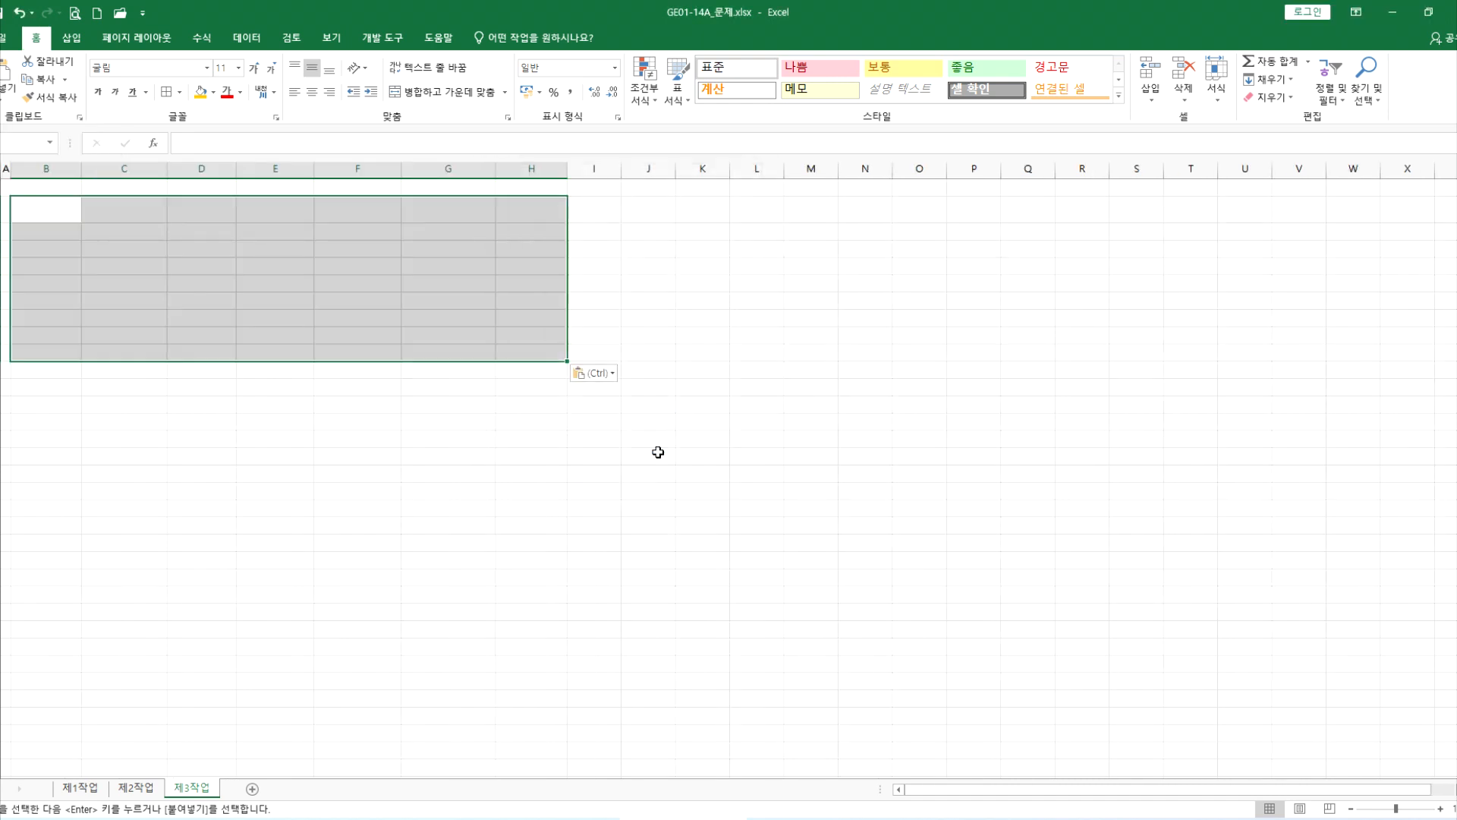
pyautogui.click(198, 284)
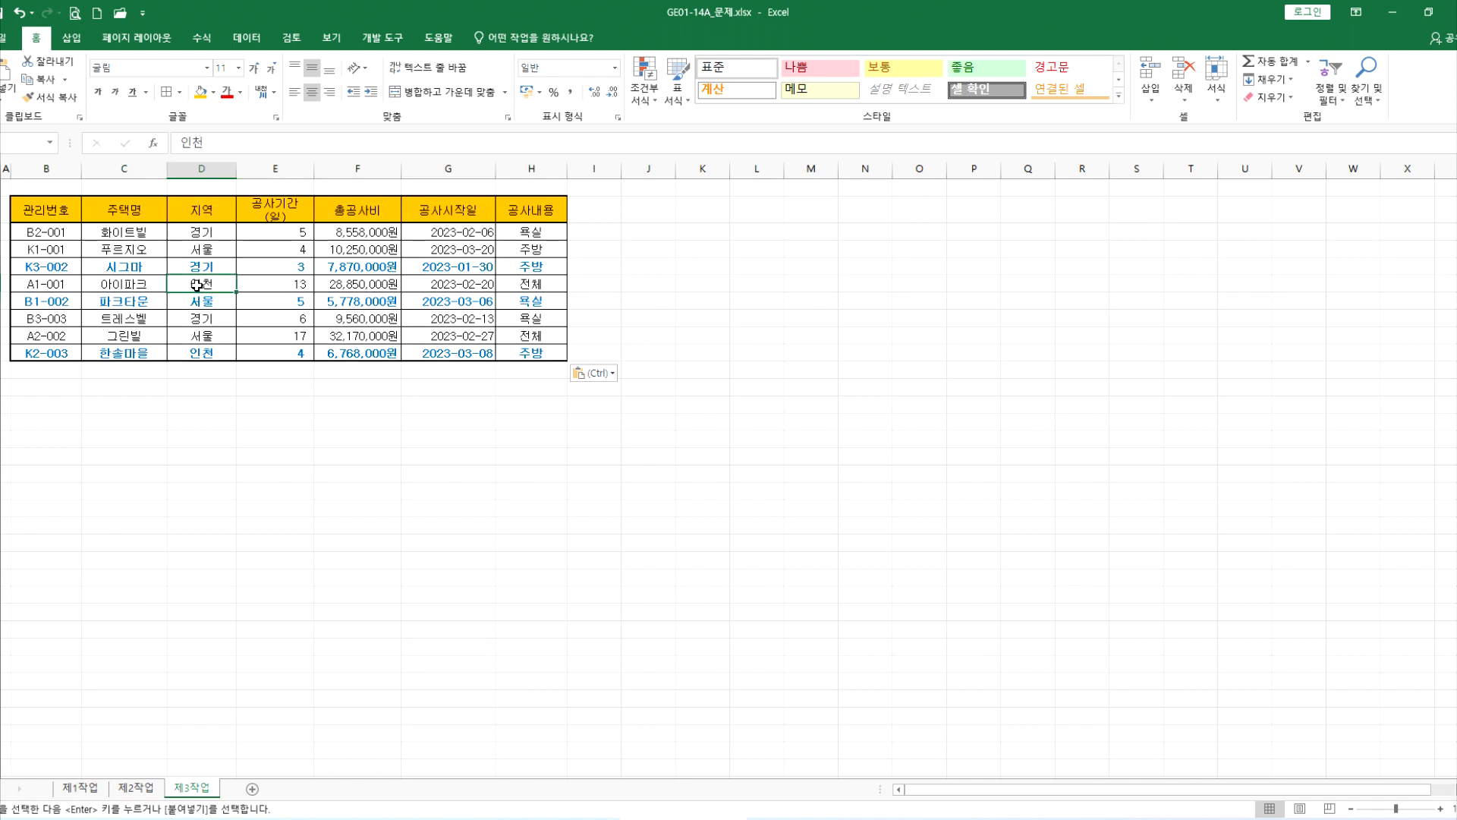
pyautogui.hotkey('ctrl', 'z')
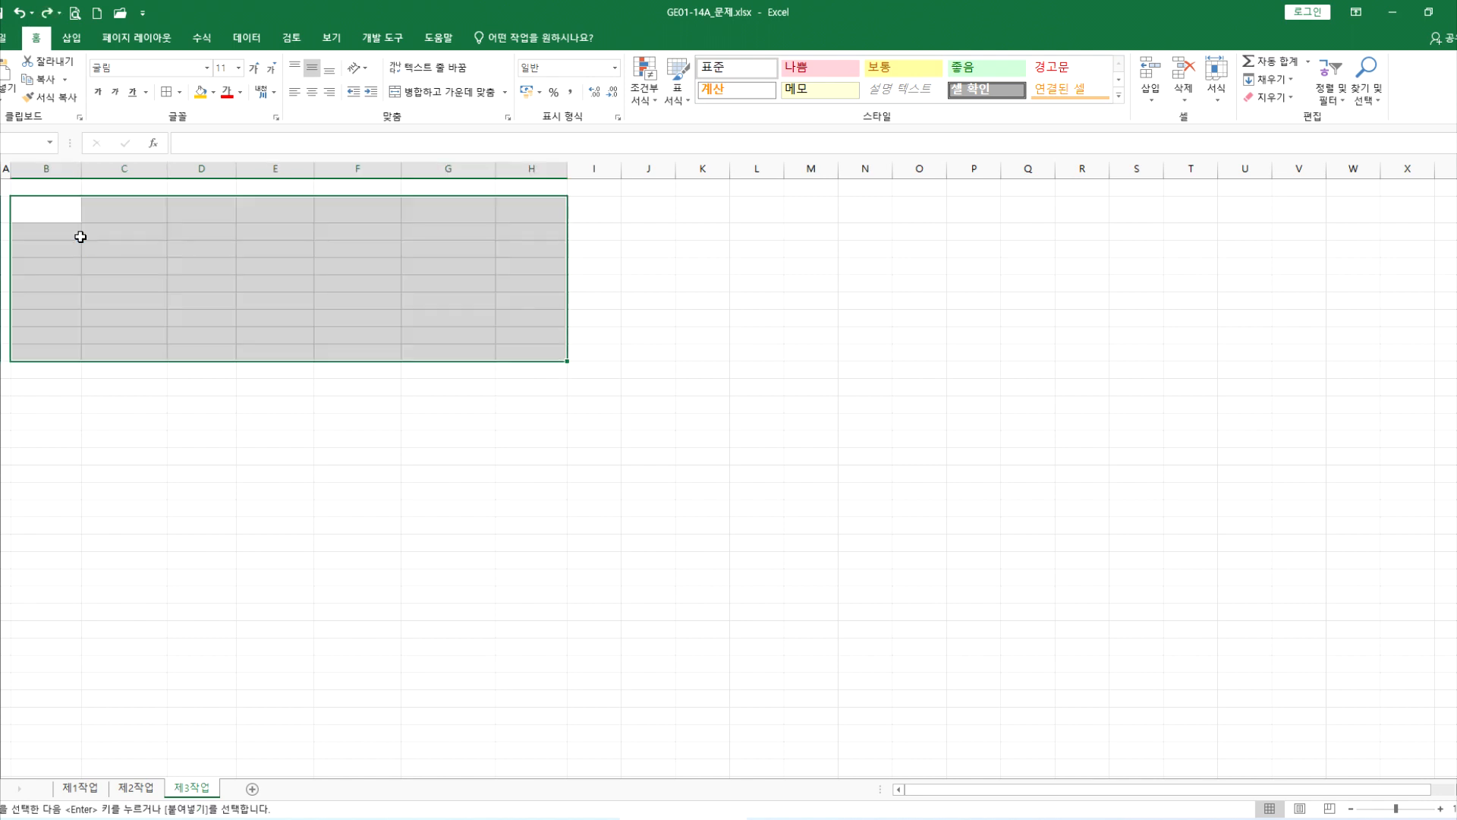
# Apply only the source column widths (열 너비) at B2 with Paste Special, and paste the full copied table in the same place.
pyautogui.click(43, 212)
pyautogui.click(4, 109)
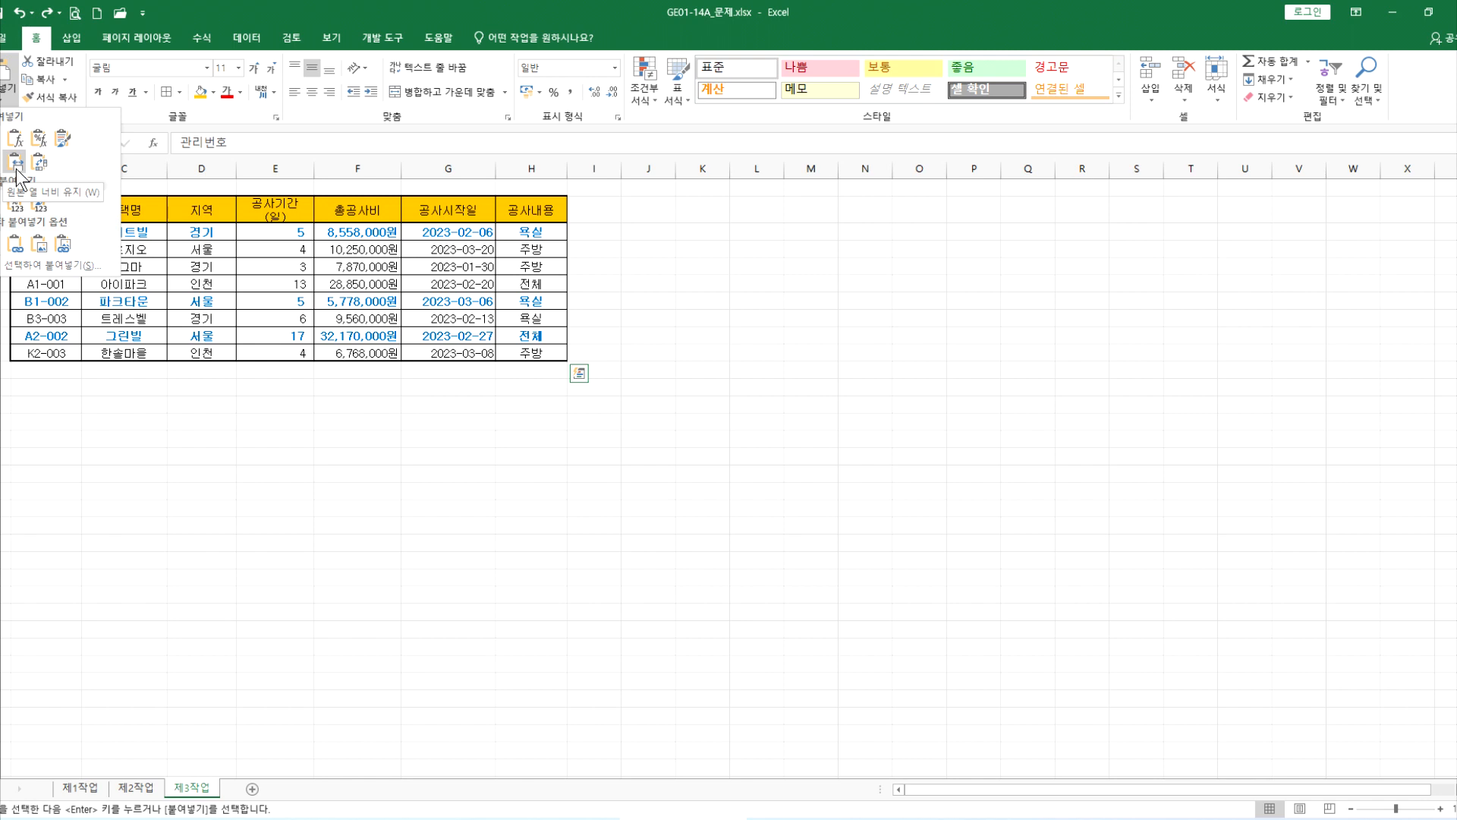
pyautogui.click(47, 264)
pyautogui.click(638, 251)
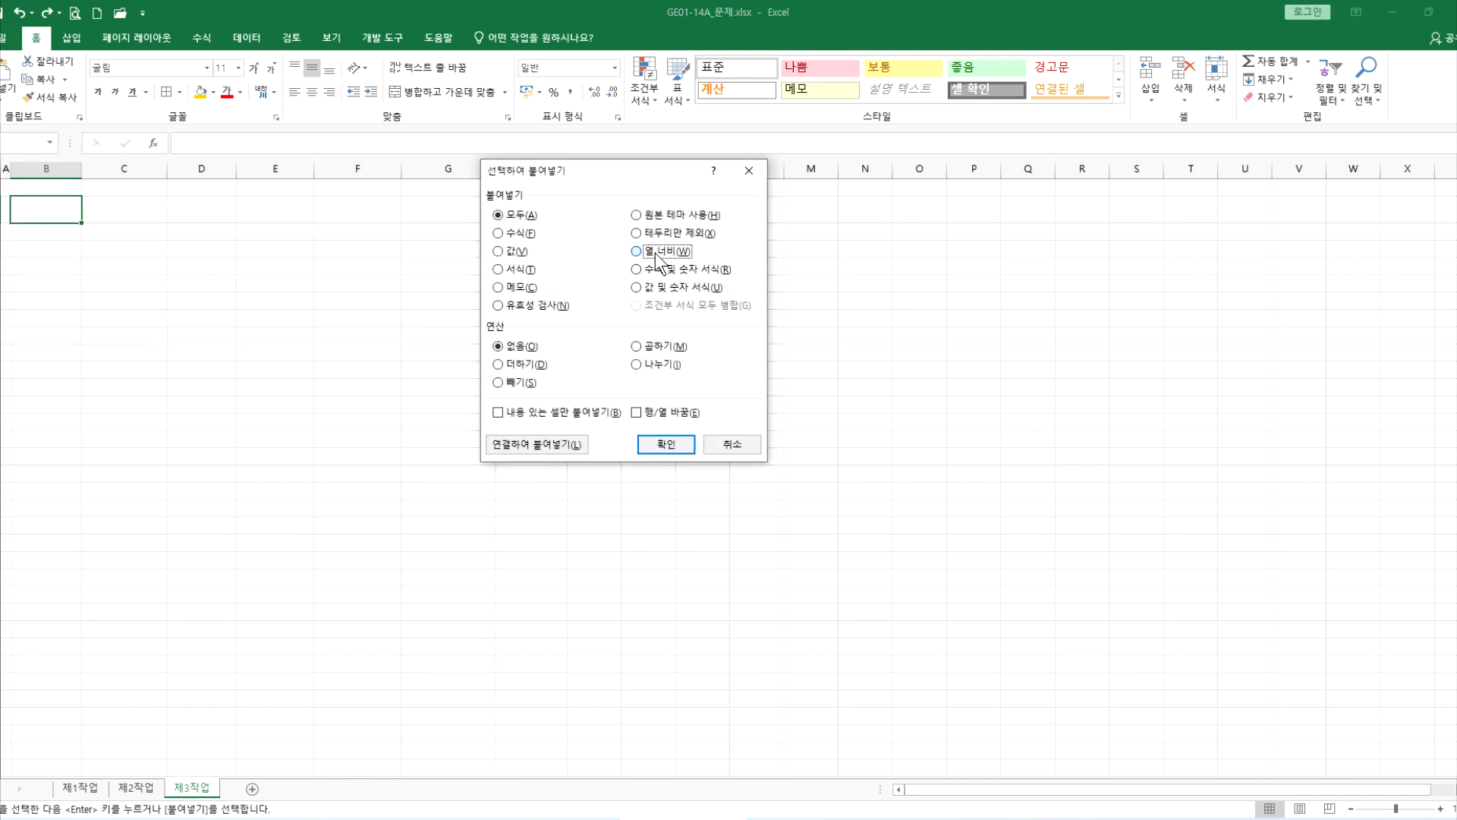
pyautogui.click(667, 444)
pyautogui.click(46, 207)
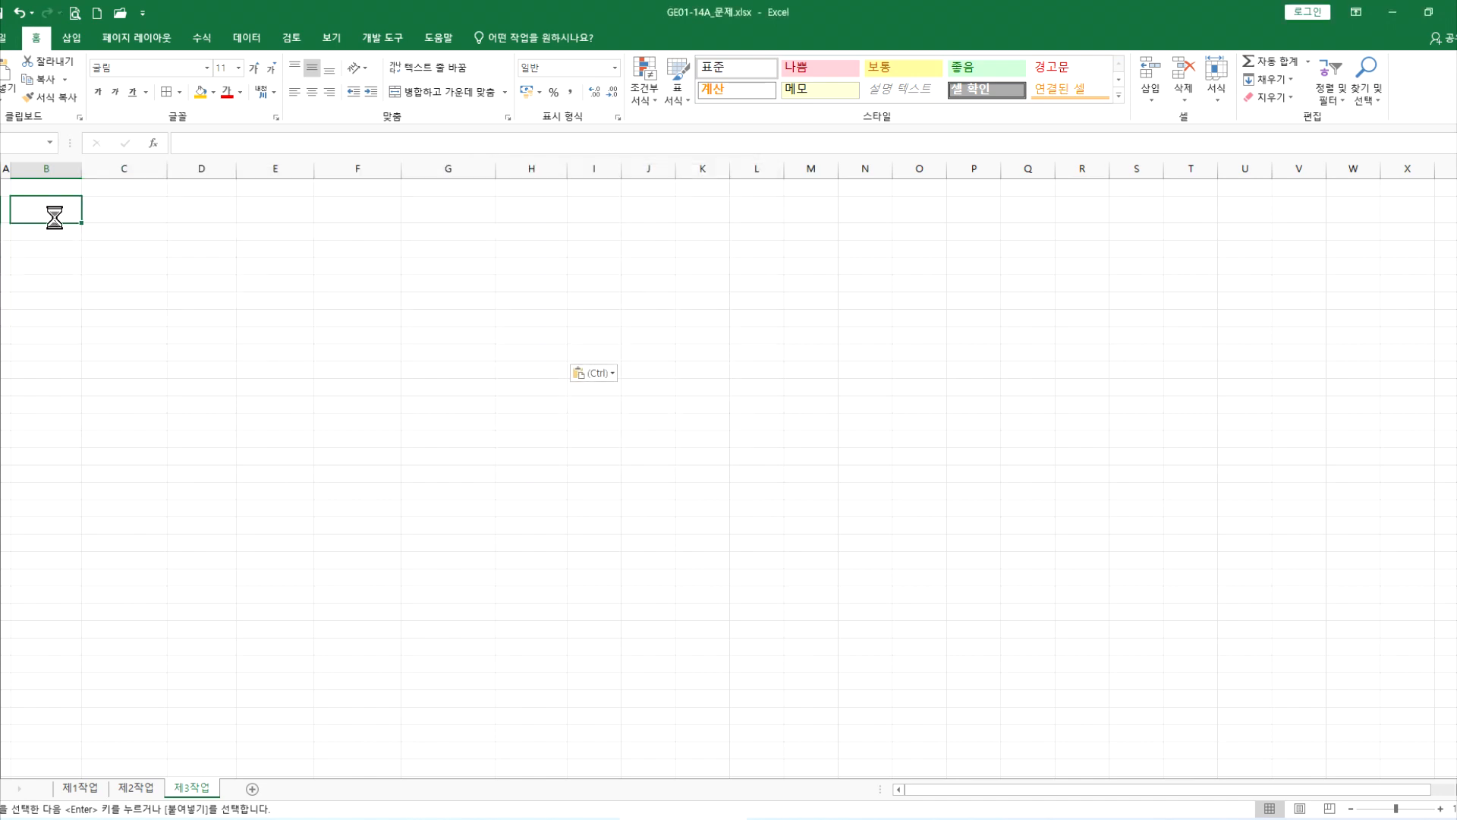
pyautogui.hotkey('ctrl', 'v')
pyautogui.scroll(3, 129, 299)
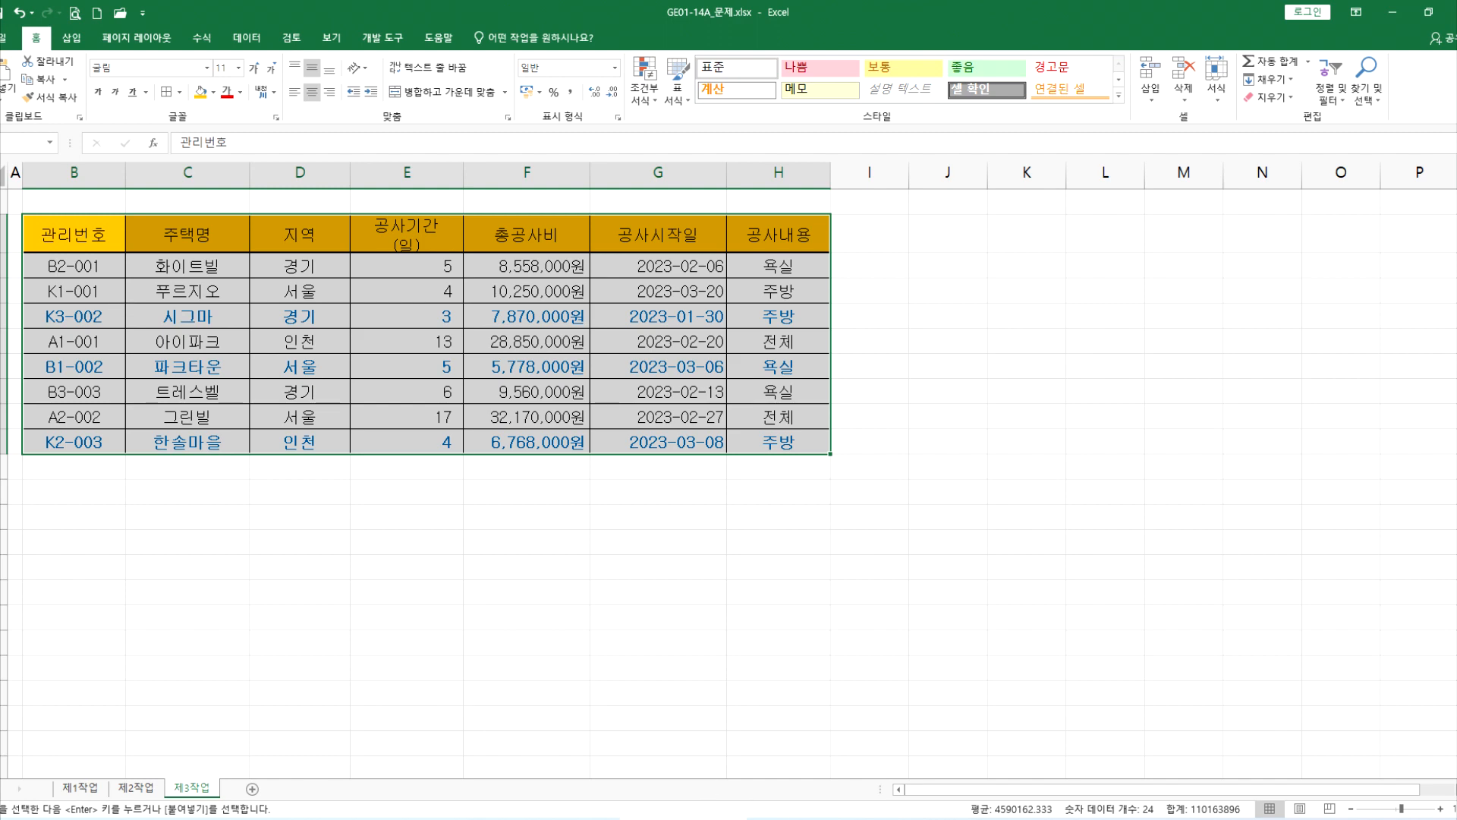
# Switch to the PDF, read the 제3작업 subtotal conditions and the 출력형태 table, and return to Excel.
pyautogui.hotkey('alt', 'Tab')
pyautogui.scroll(1, 579, 226)
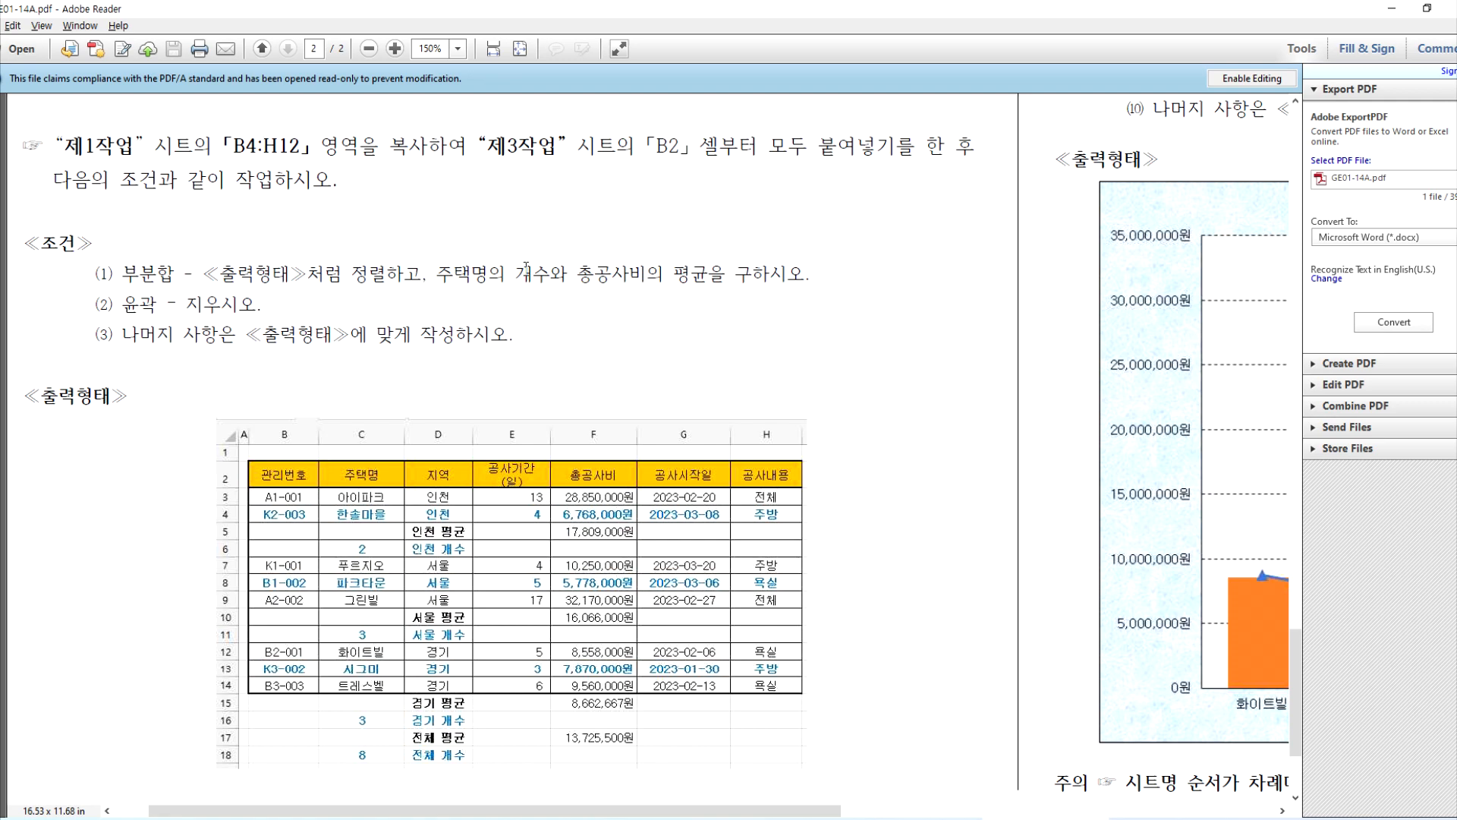
pyautogui.scroll(-2, 244, 341)
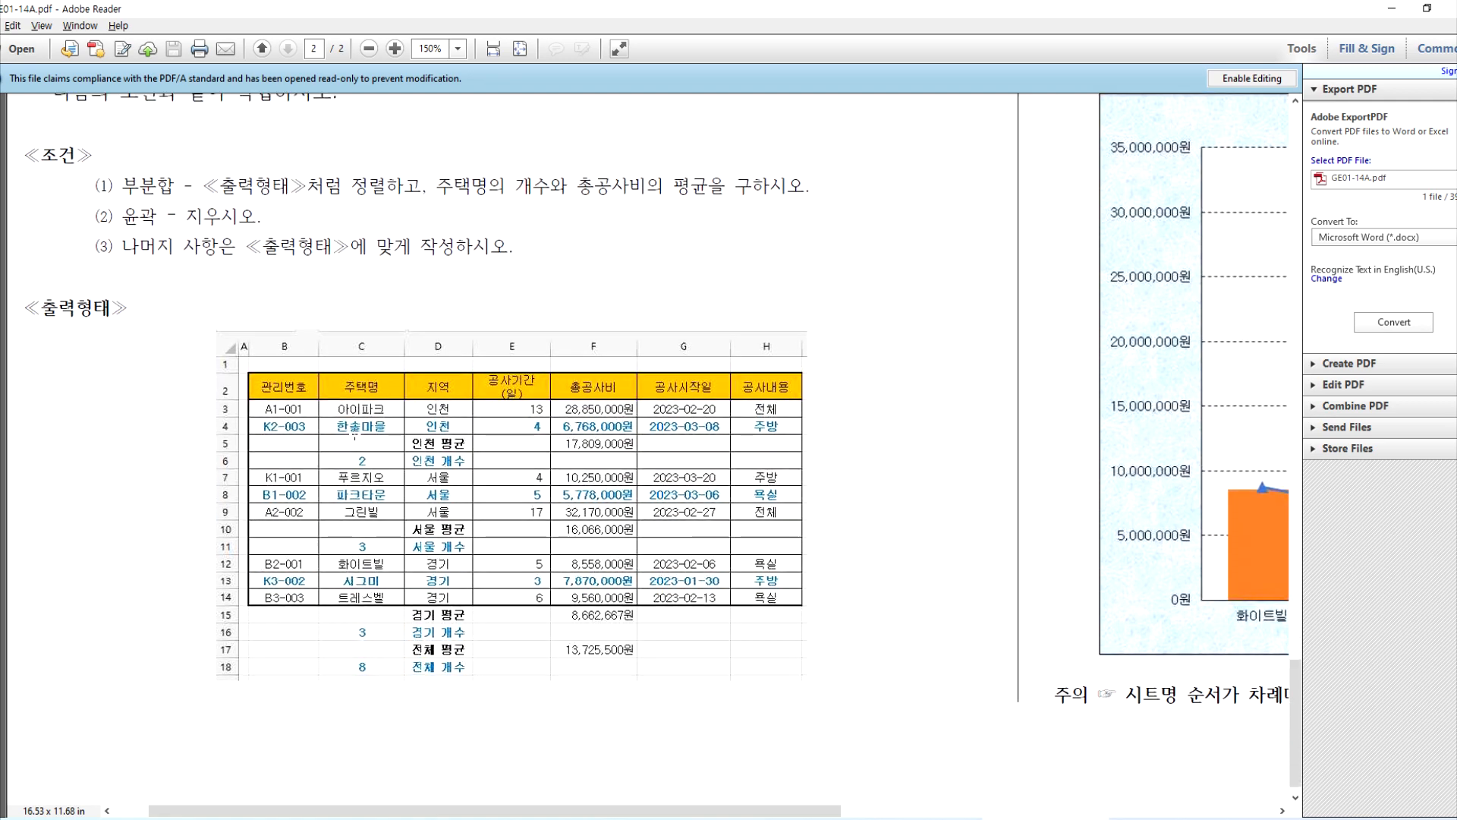
pyautogui.scroll(1, 430, 460)
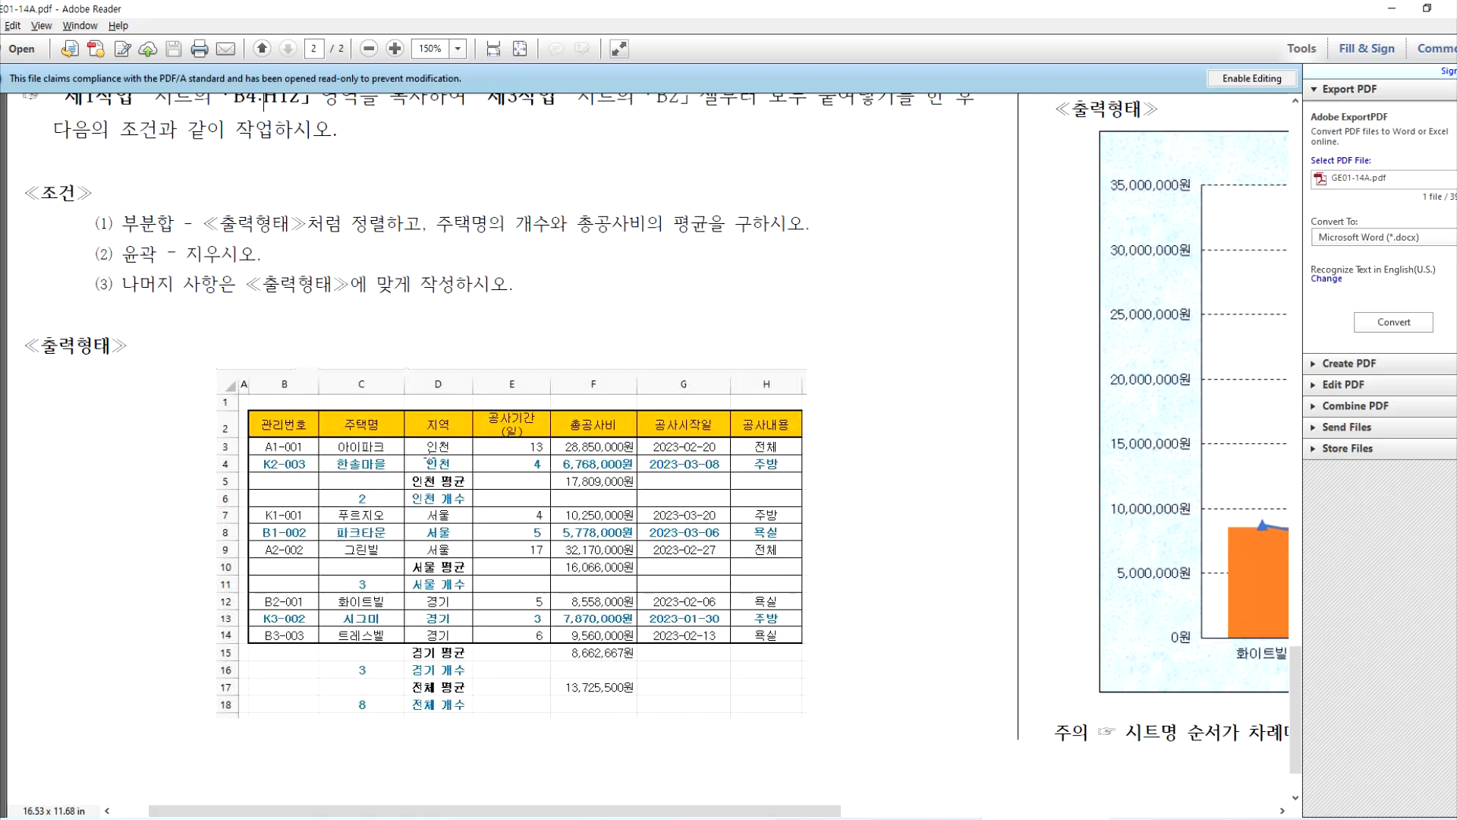
pyautogui.hotkey('alt', 'Tab')
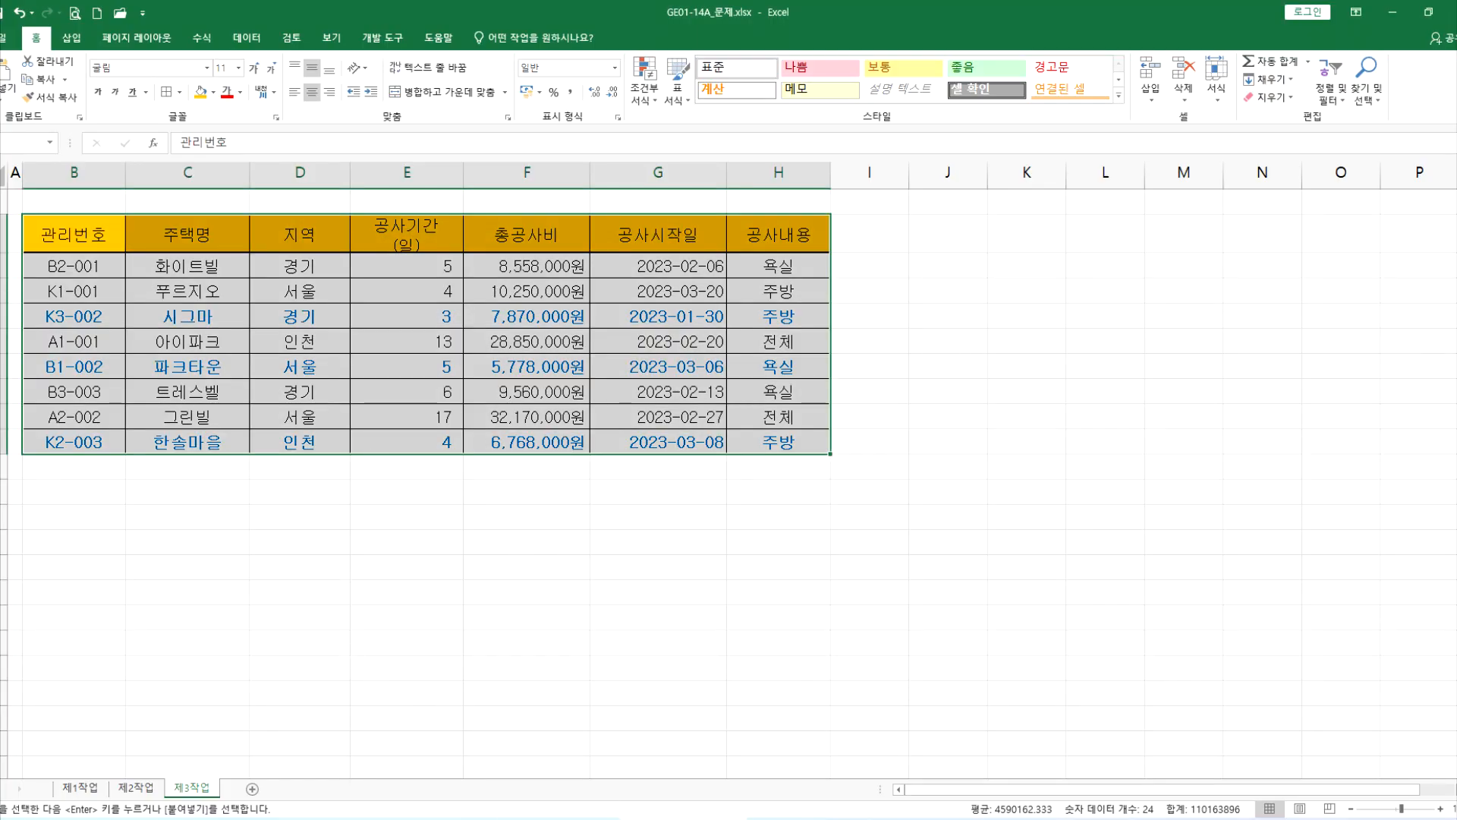
# Switch to Notepad and add the line "* 부분합 > 부분적인 합계 계산이 아니고 그룹별 계산" below the filter notes.
pyautogui.hotkey('alt', 'Tab')
pyautogui.scroll(-3, 413, 690)
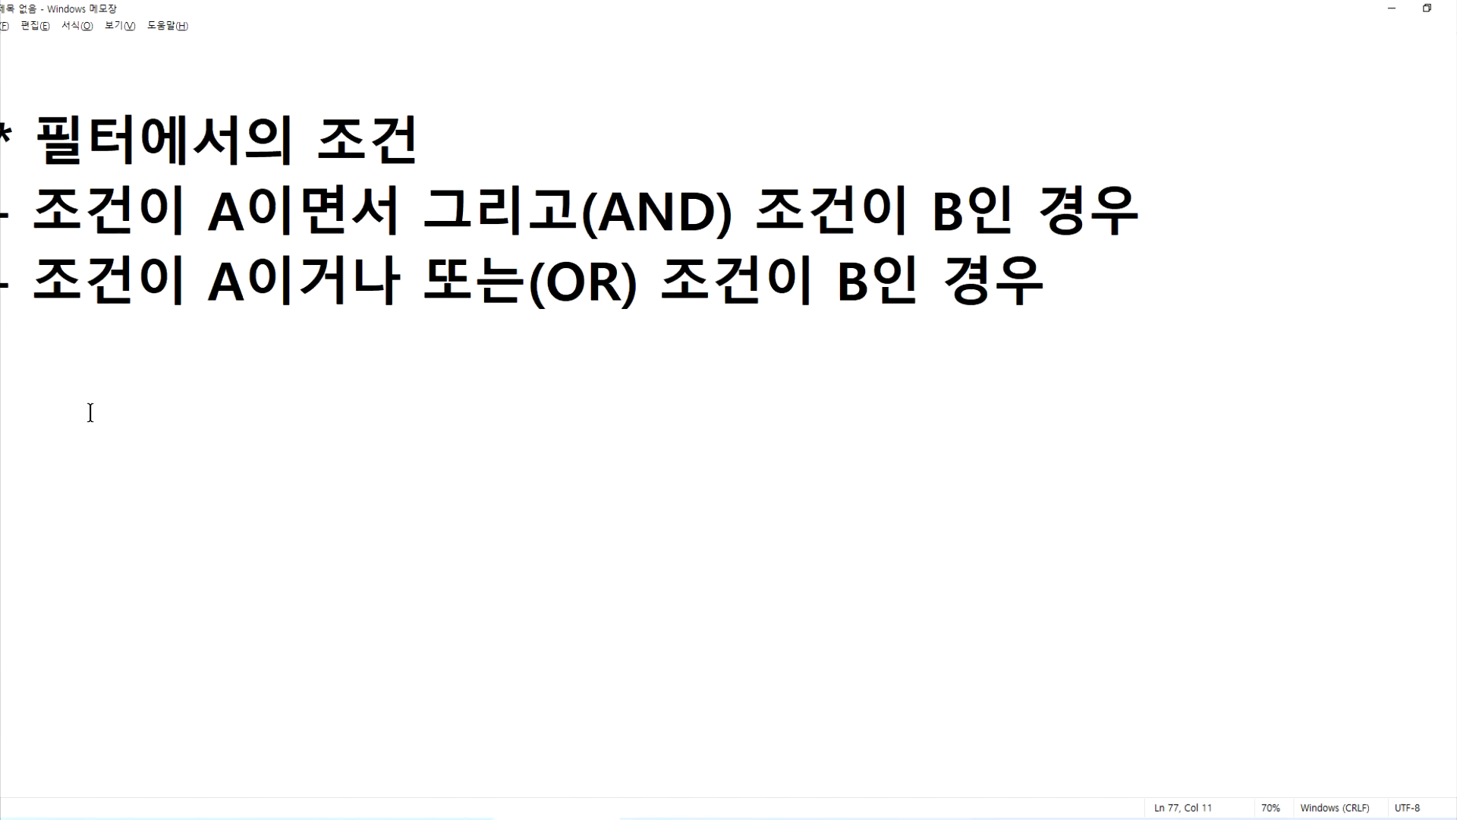
pyautogui.write('* QNQN')
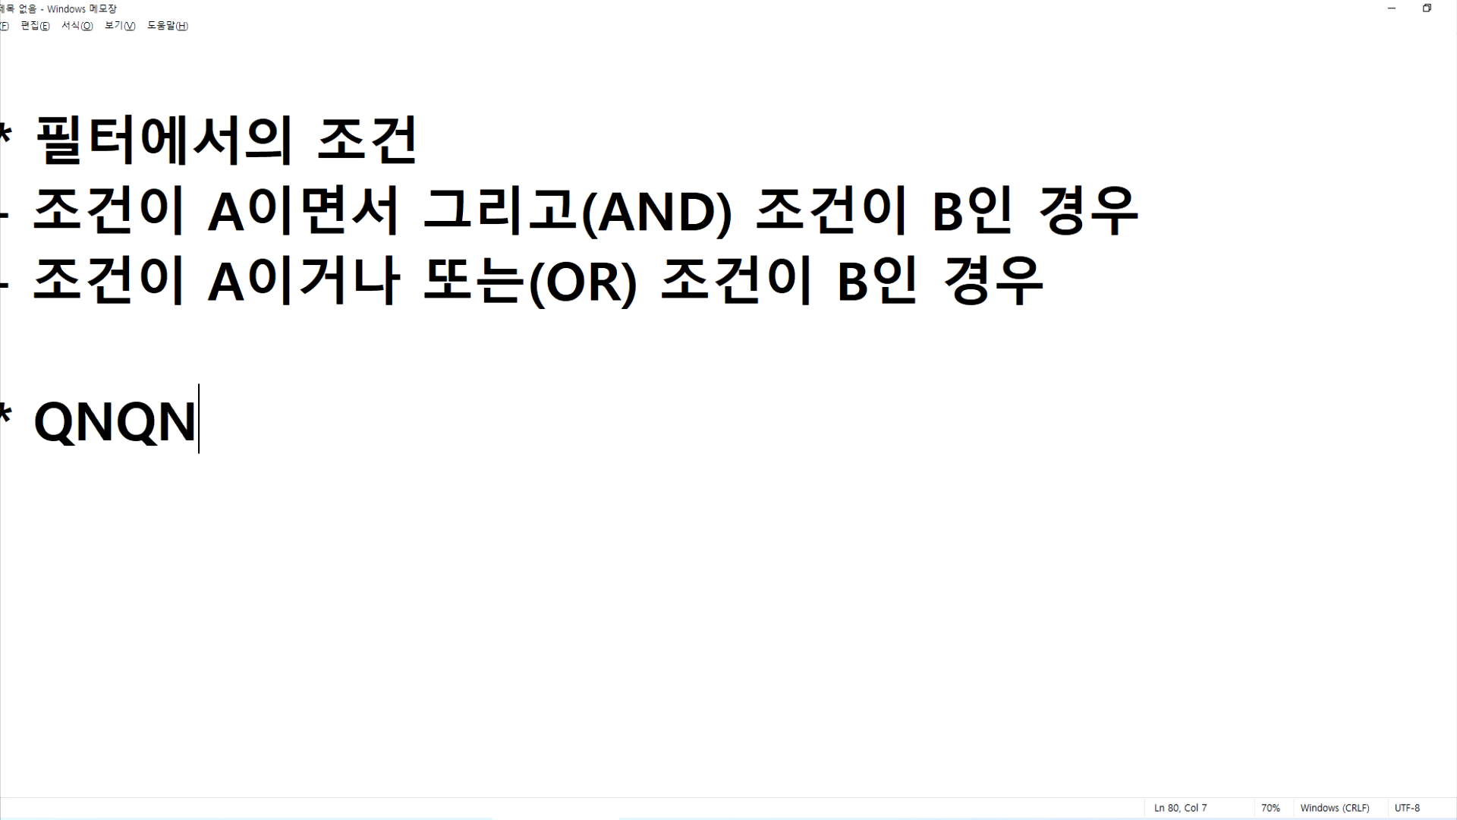
pyautogui.press('BackSpace')
pyautogui.press('BackSpace')
pyautogui.press('BackSpace')
pyautogui.press('BackSpace')
pyautogui.write('부')
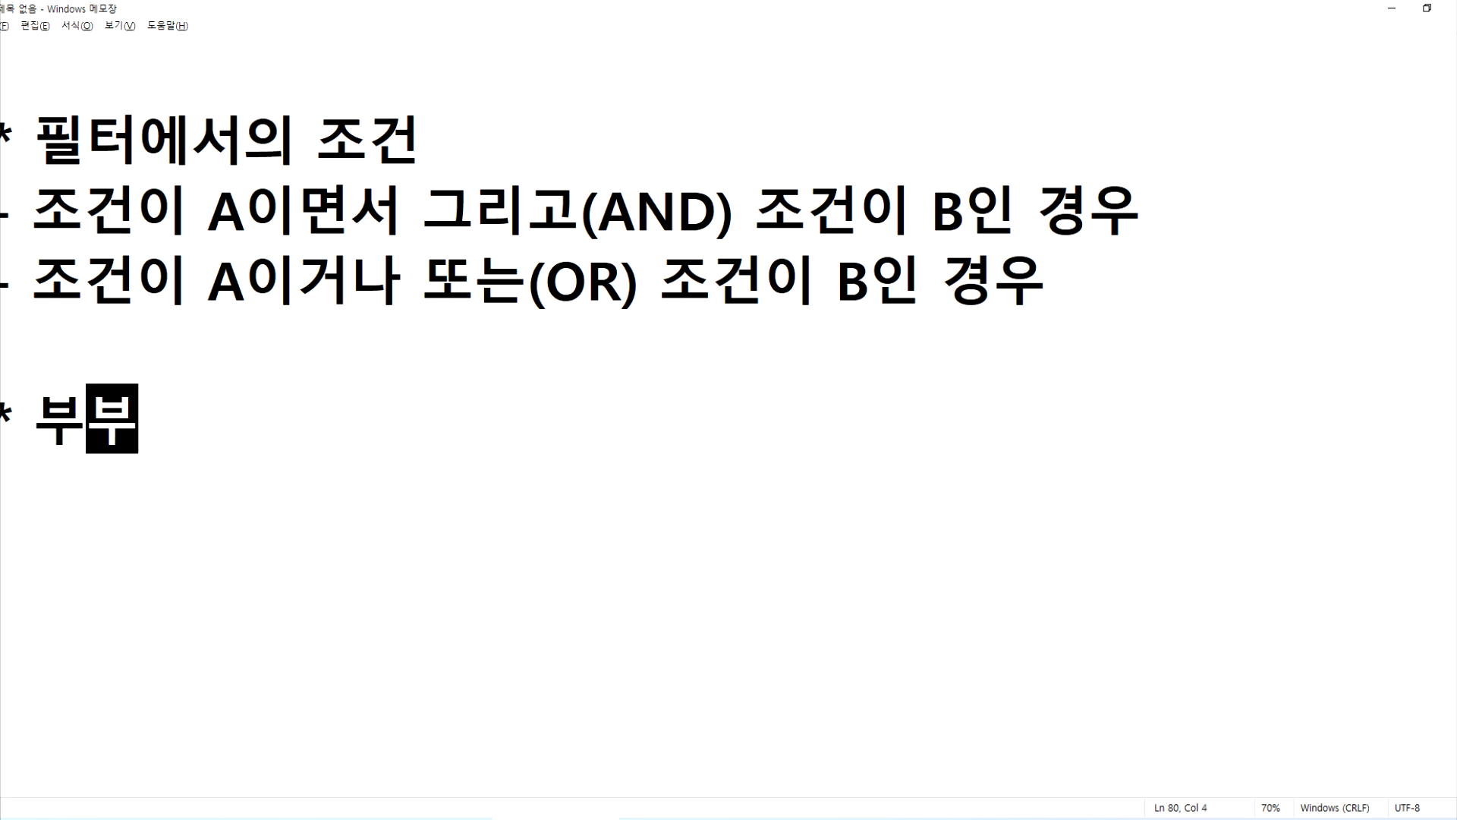
pyautogui.write('붕합 > 부분')
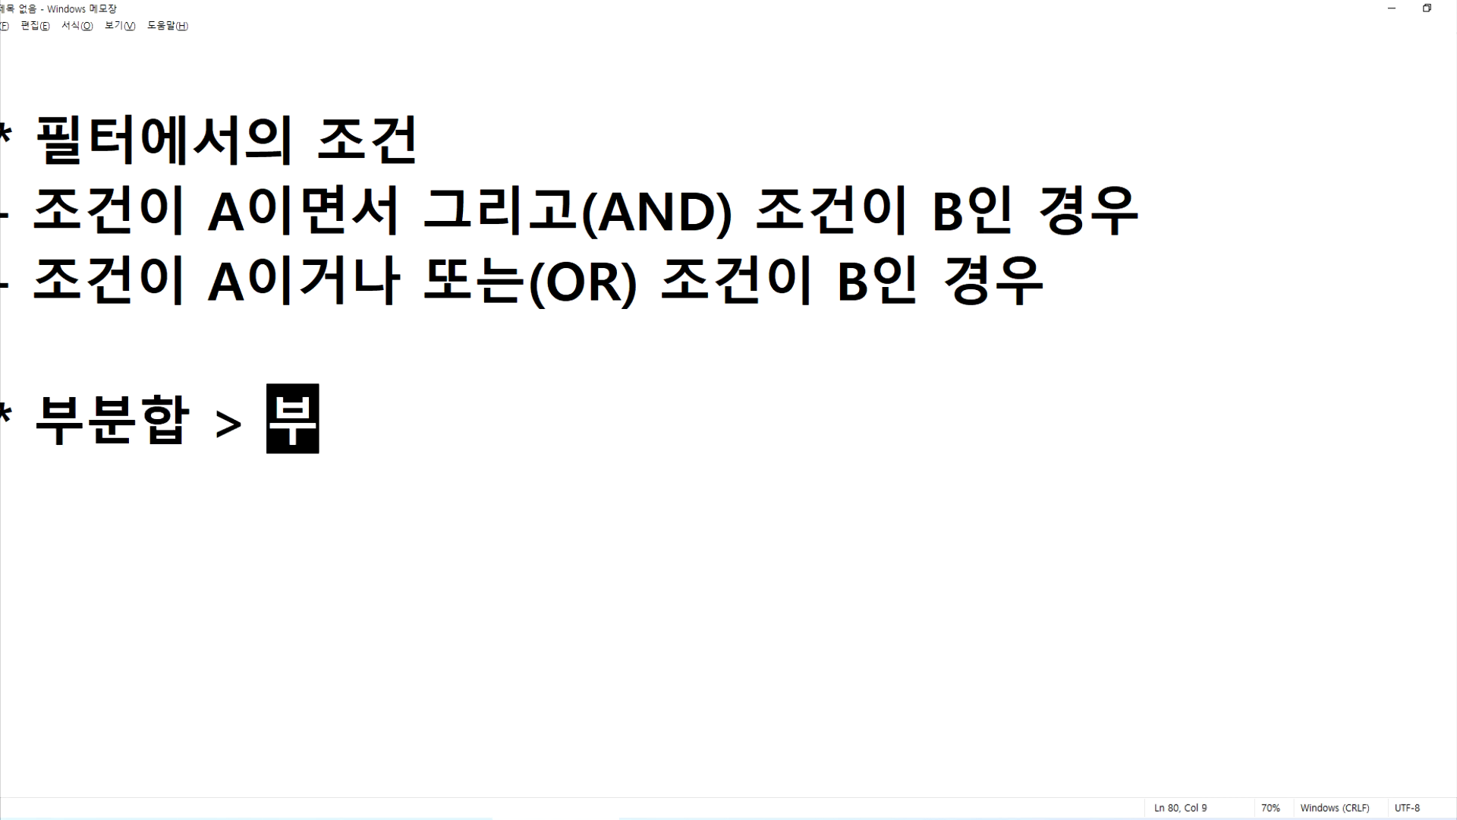
pyautogui.write('적인 합계 ㄱ')
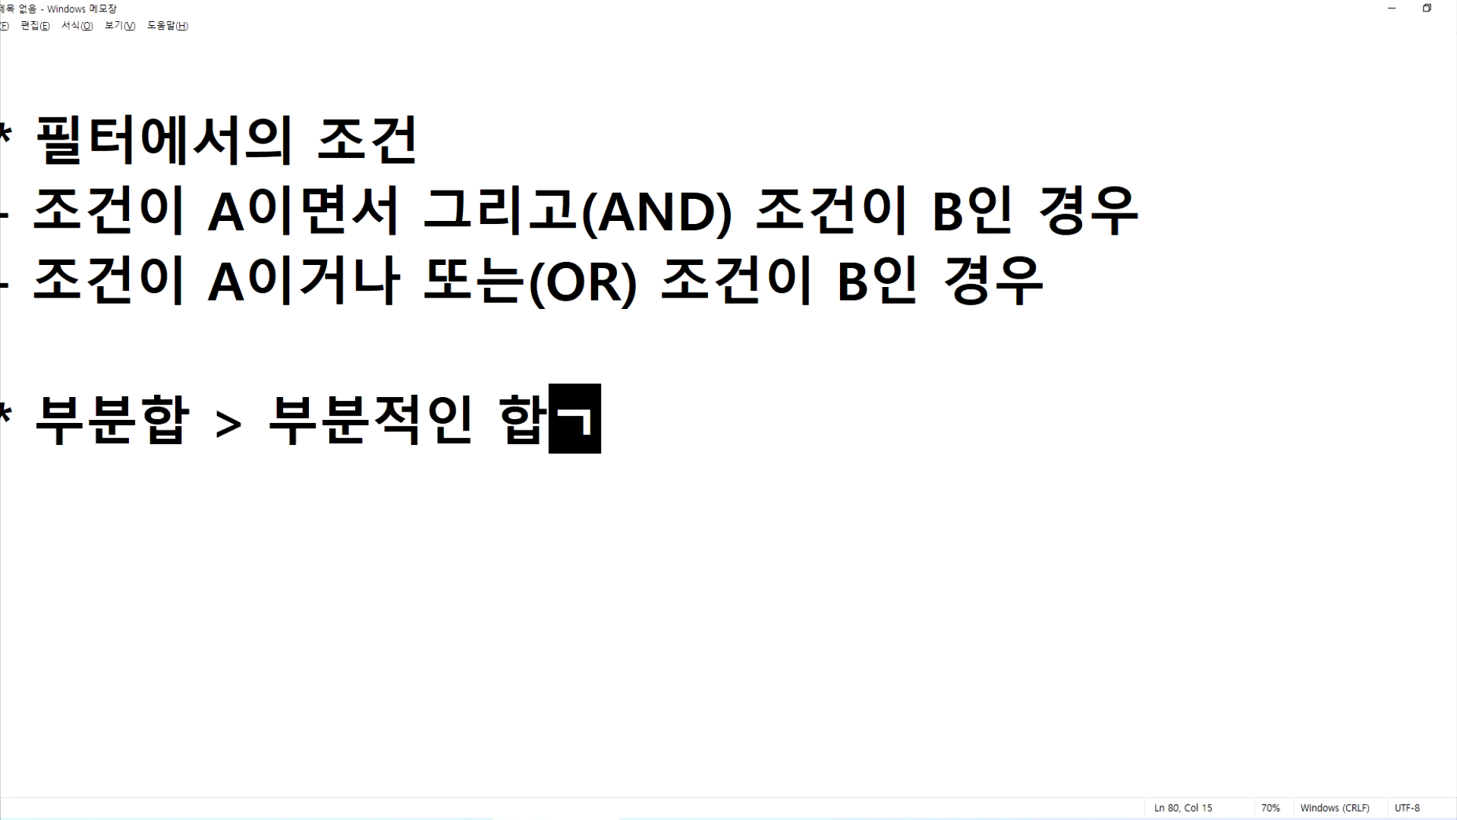
pyautogui.write('계산이 ')
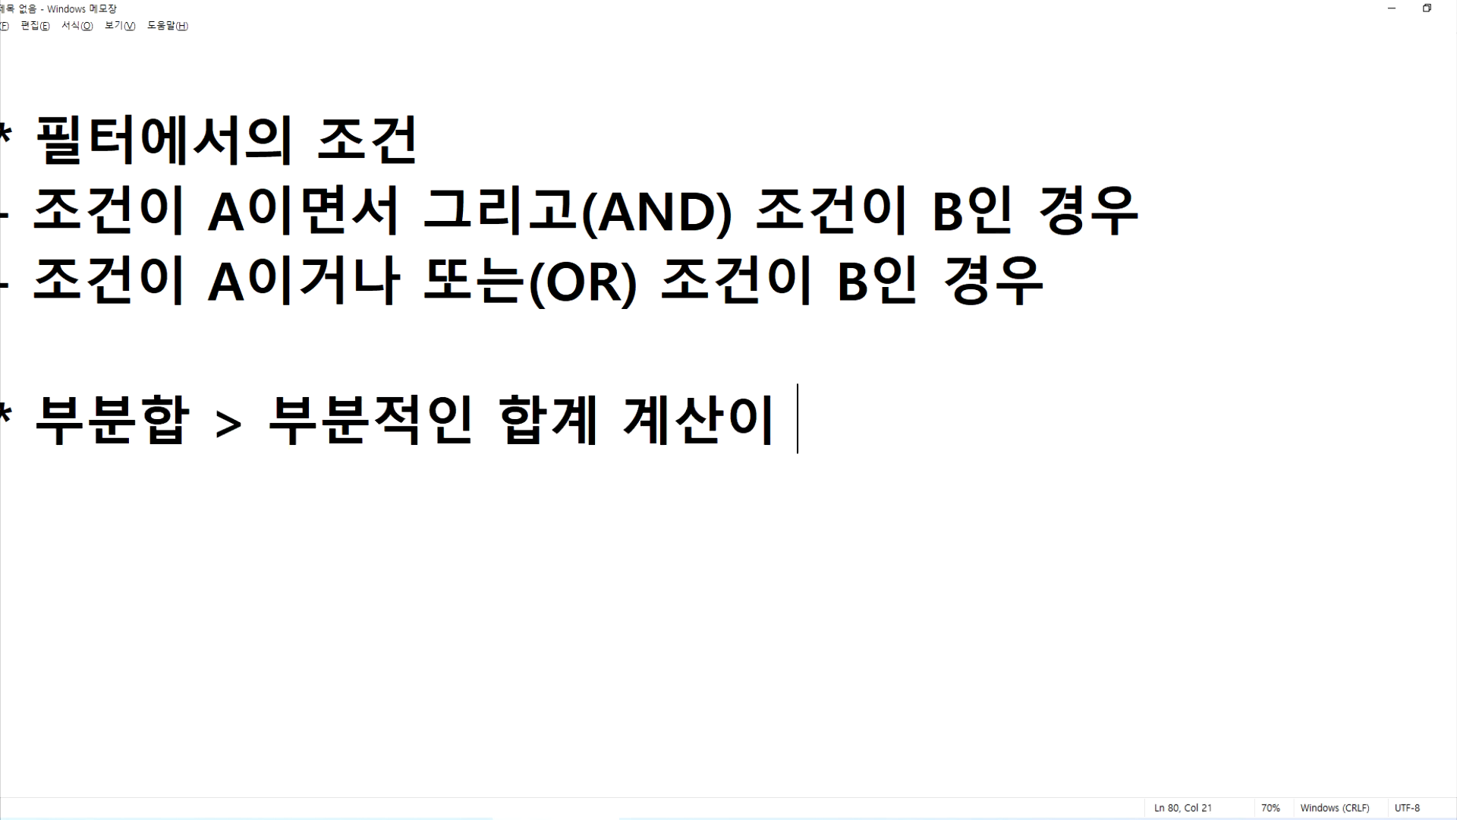
pyautogui.write('아니고 ')
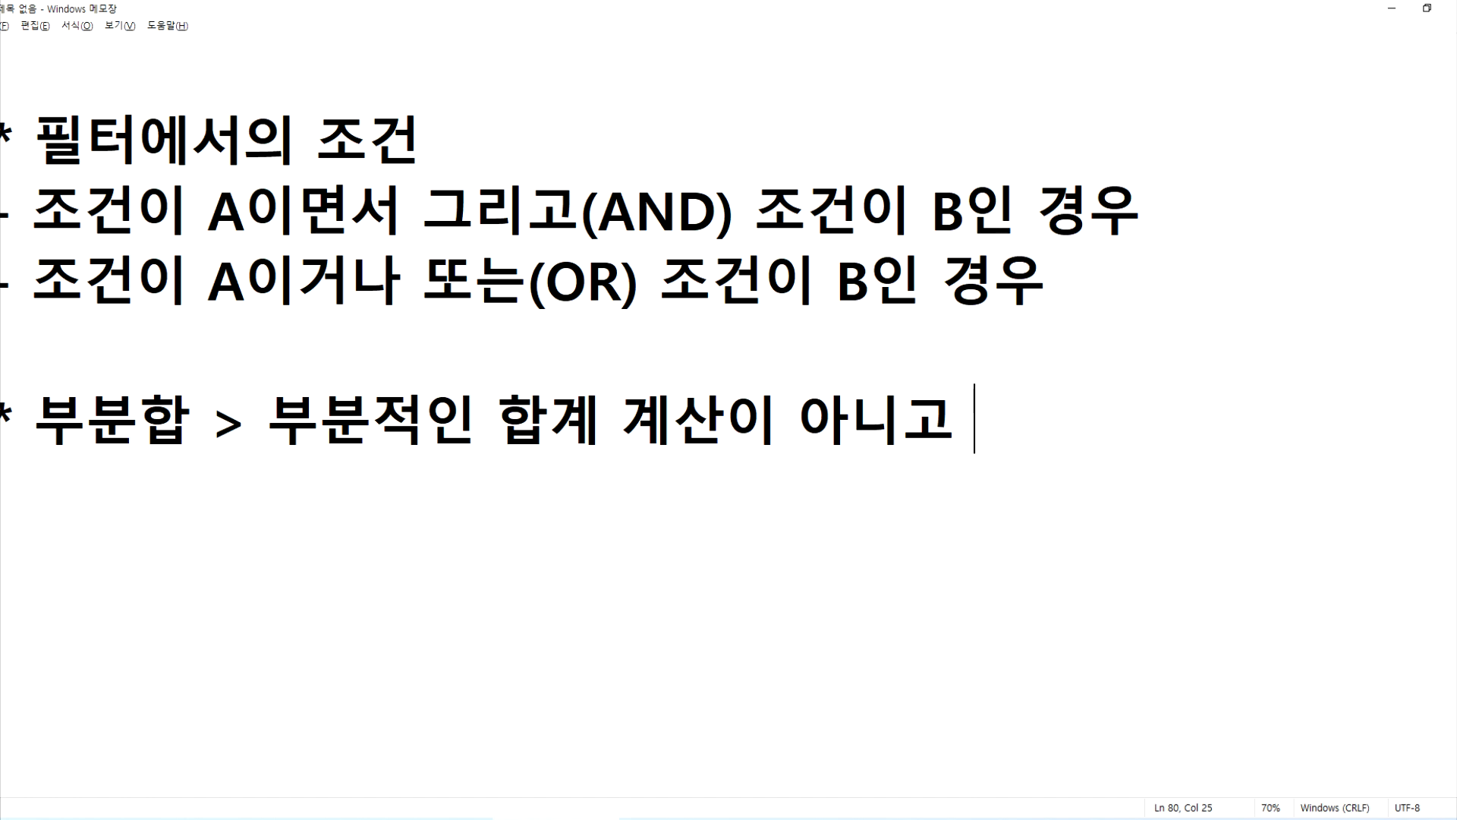
pyautogui.write('ㄱ그룹별 ㄱ')
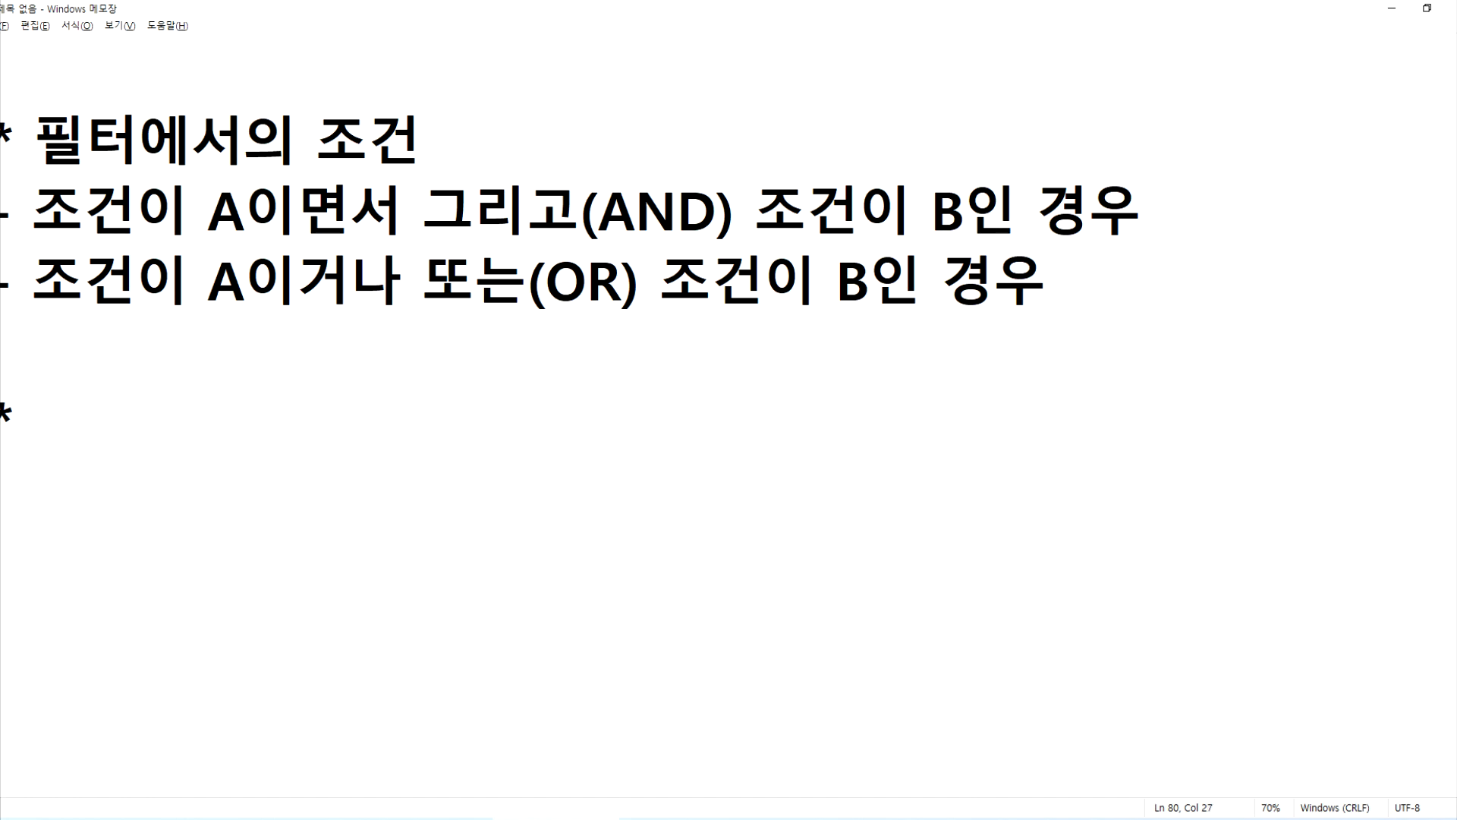
pyautogui.write('계산이 아니고 그룹별 계산')
pyautogui.press('Return')
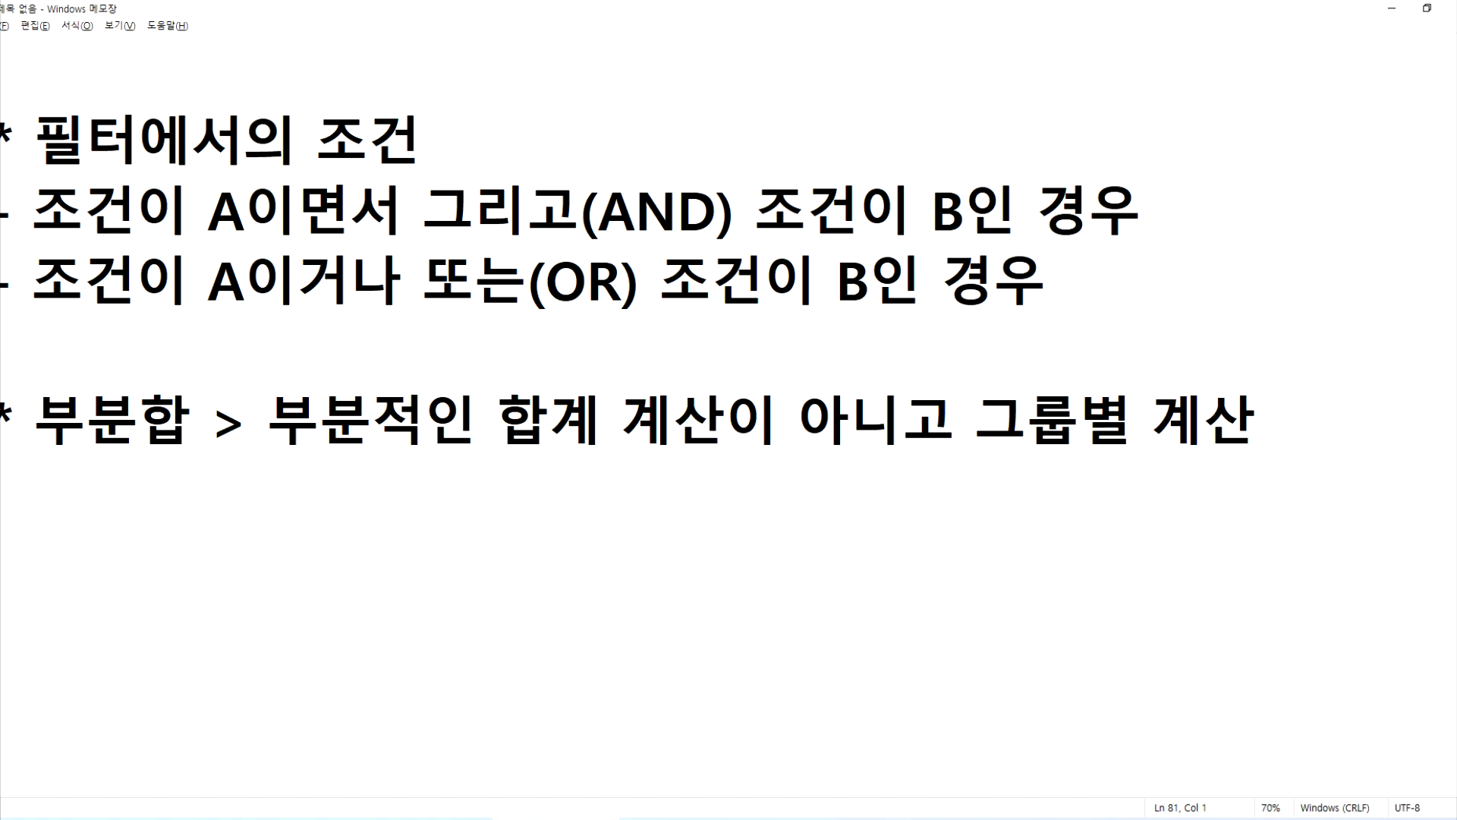
# Switch to the PDF and examine how the 출력형태 table is sorted and grouped for the subtotals.
pyautogui.hotkey('alt', 'Tab')
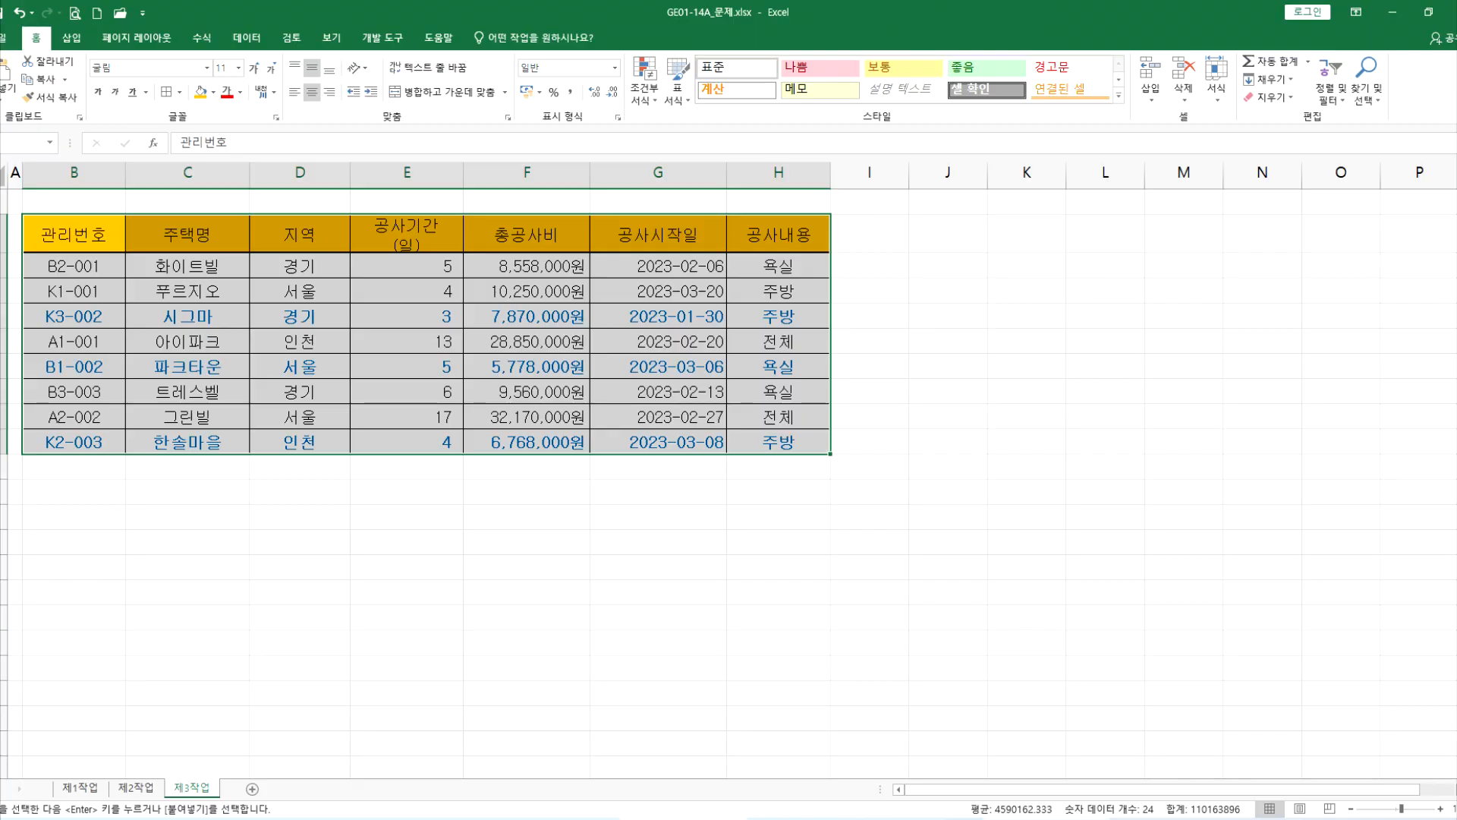
pyautogui.hotkey('alt', 'Tab')
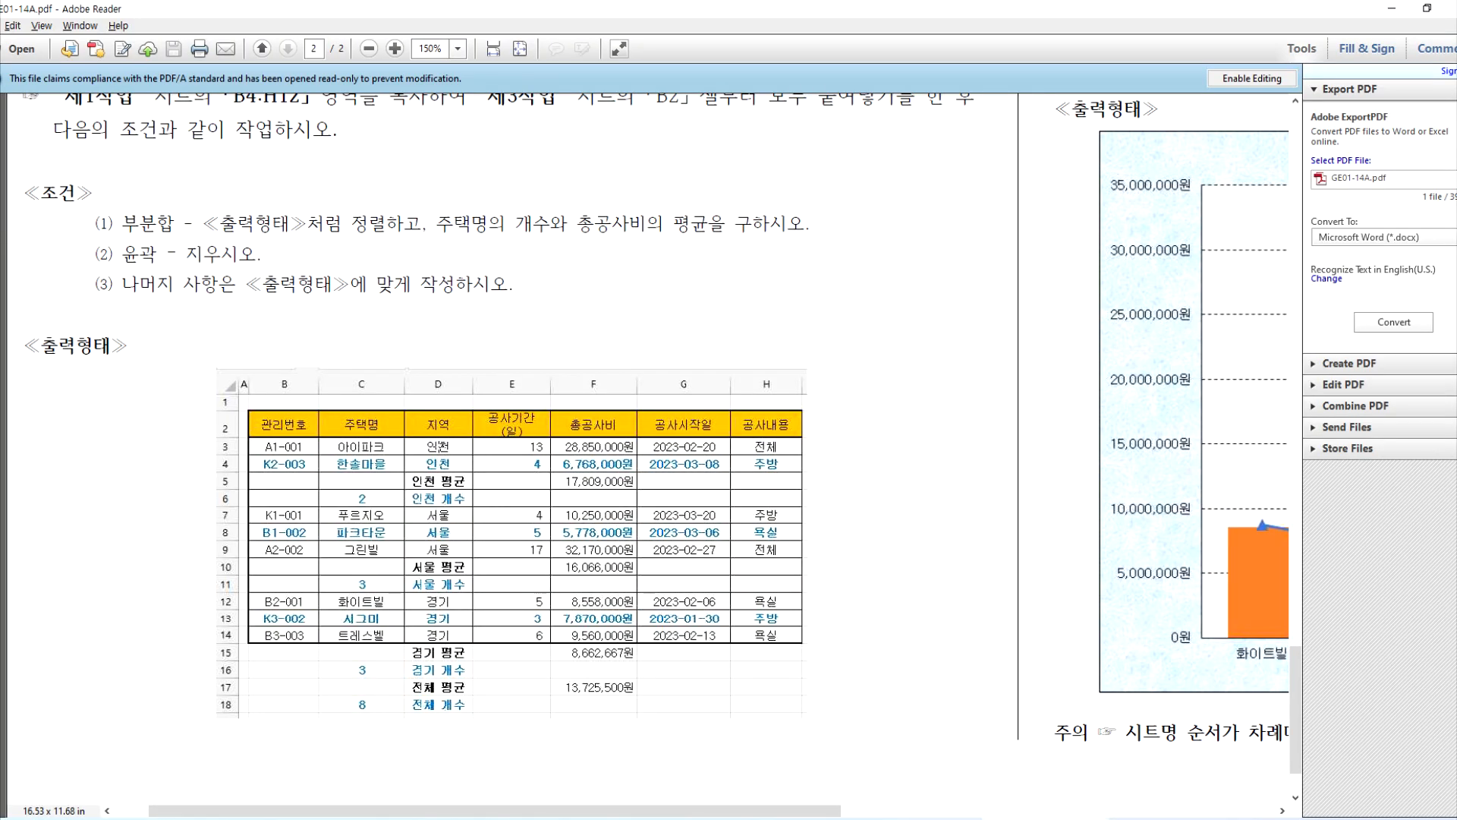
pyautogui.scroll(2, 429, 494)
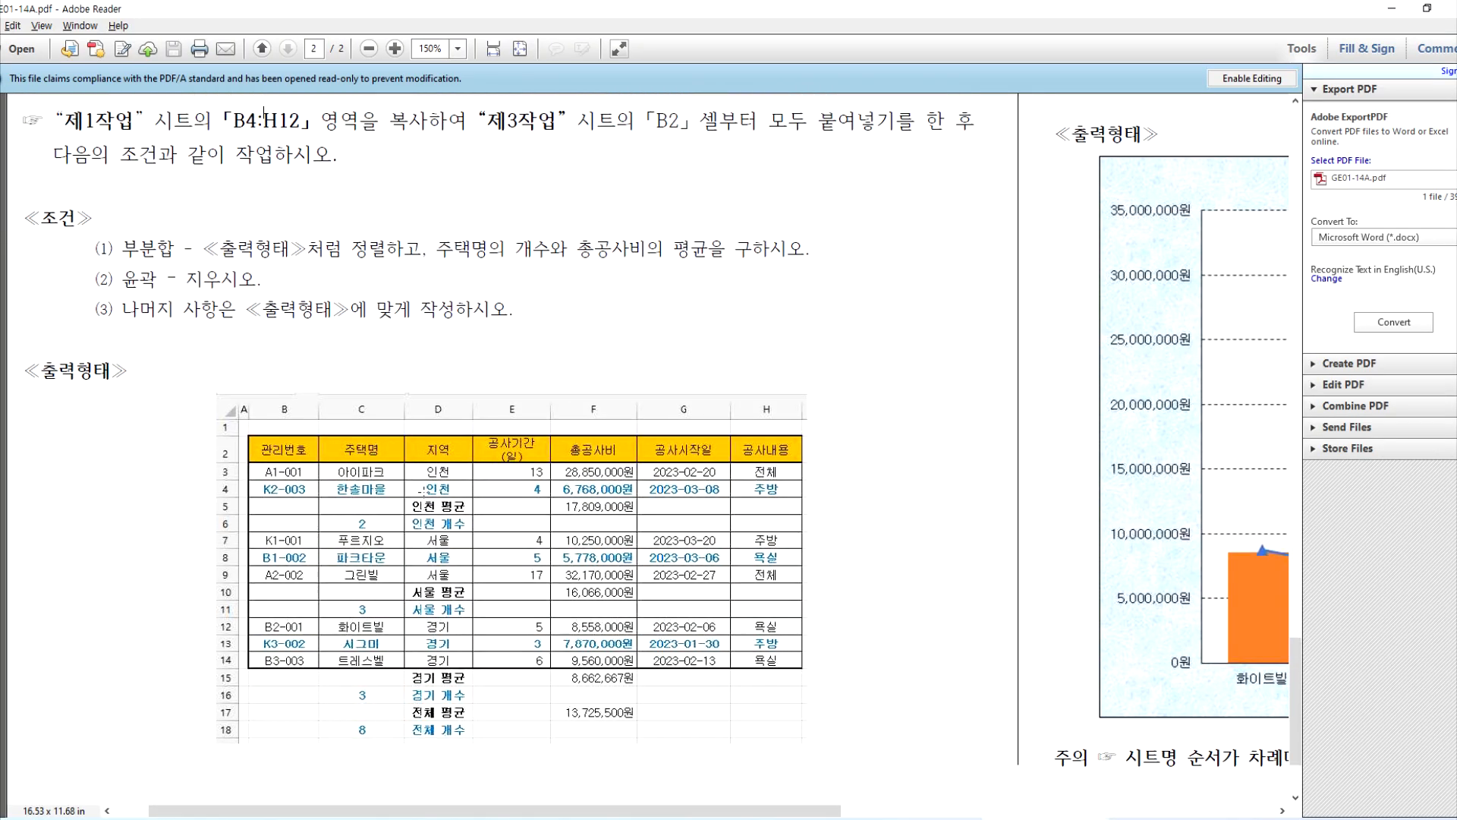
pyautogui.scroll(-1, 434, 533)
pyautogui.scroll(-2, 441, 534)
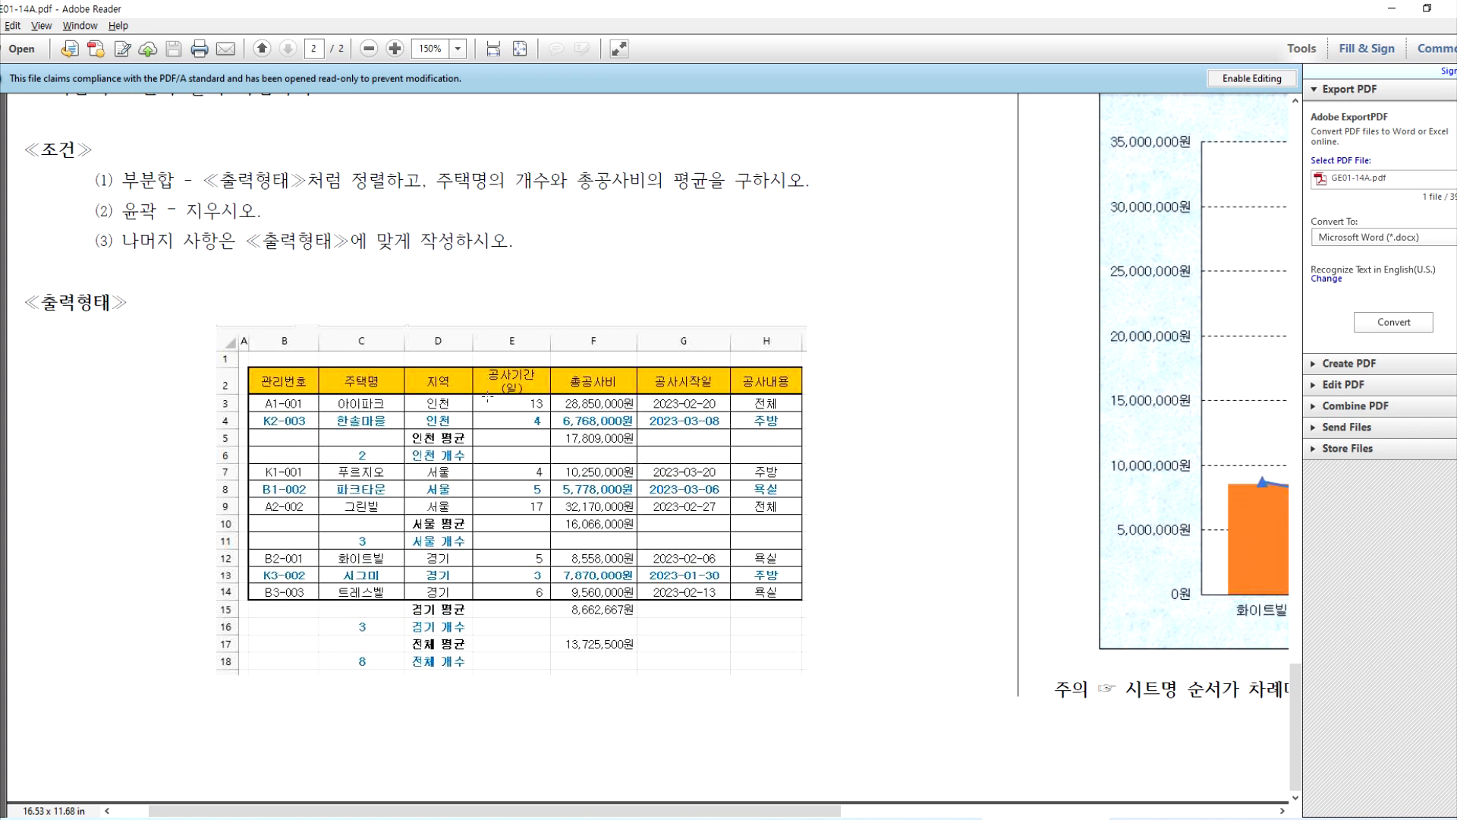
# Switch back to Excel and try sorting the 제3작업 table by the 지역 column in ascending and descending order.
pyautogui.hotkey('alt', 'Tab')
pyautogui.click(305, 266)
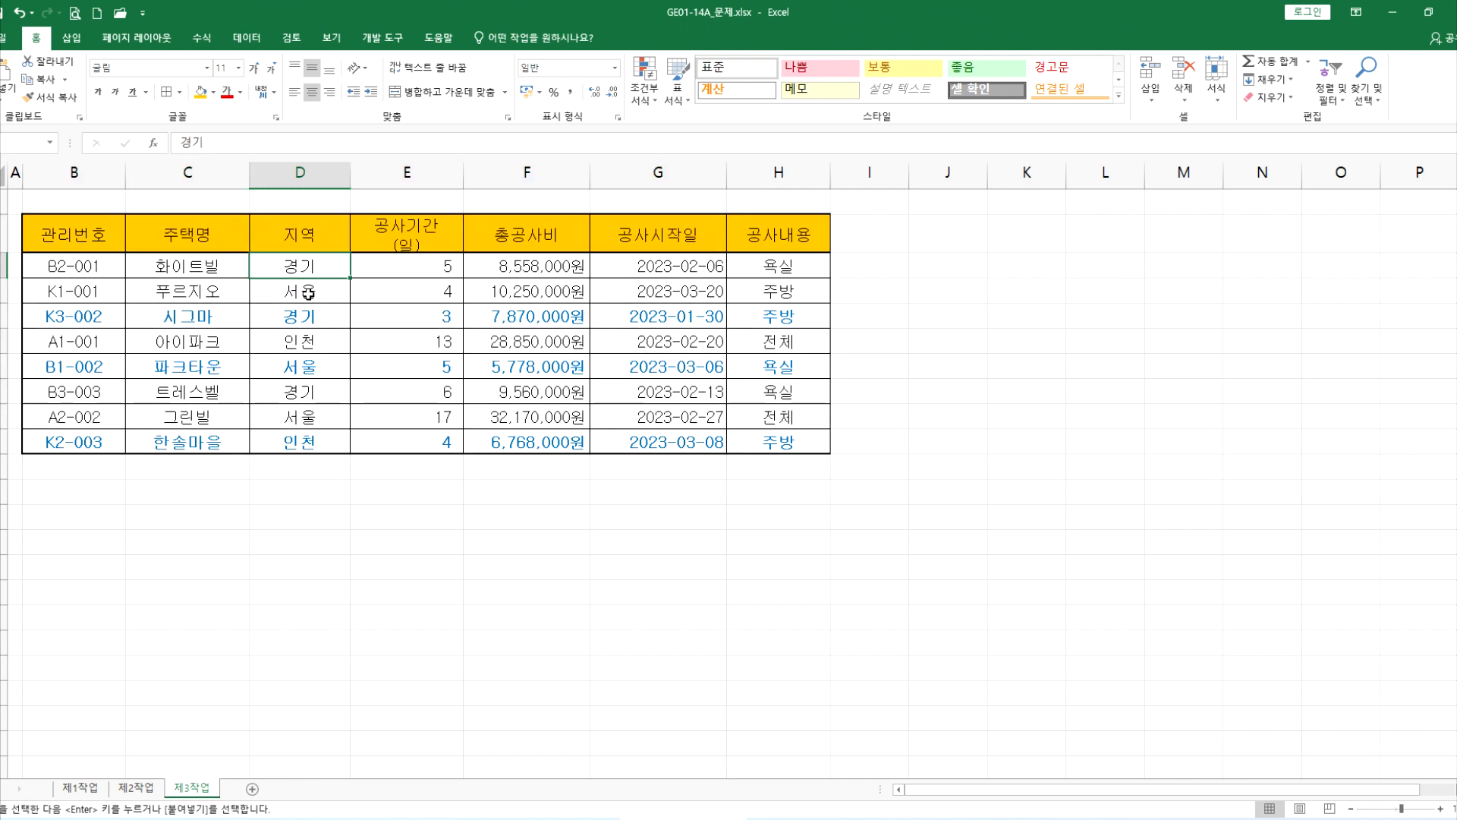
pyautogui.moveTo(294, 244); pyautogui.dragTo(299, 442)
pyautogui.click(297, 293)
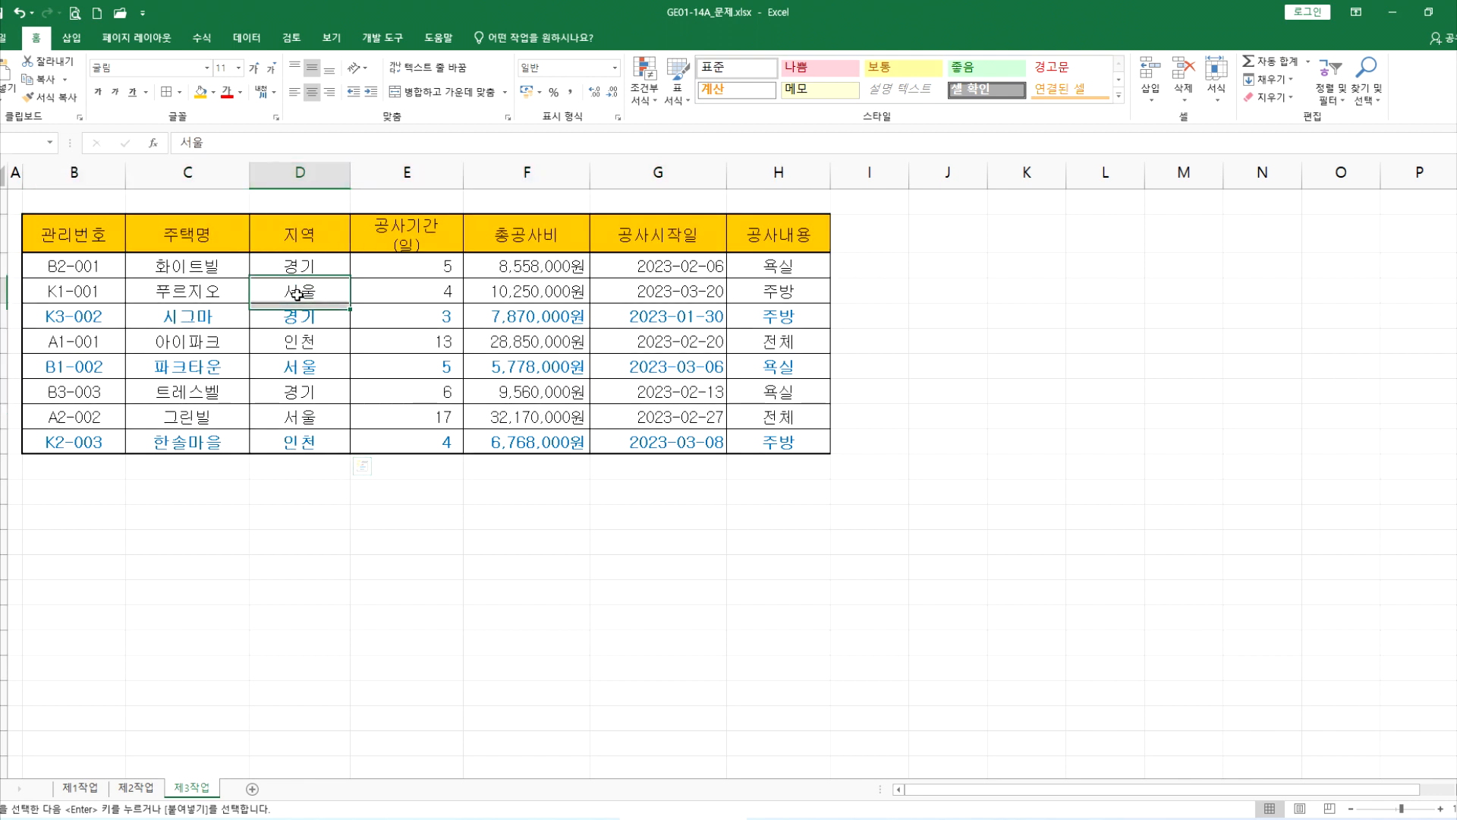
pyautogui.click(248, 39)
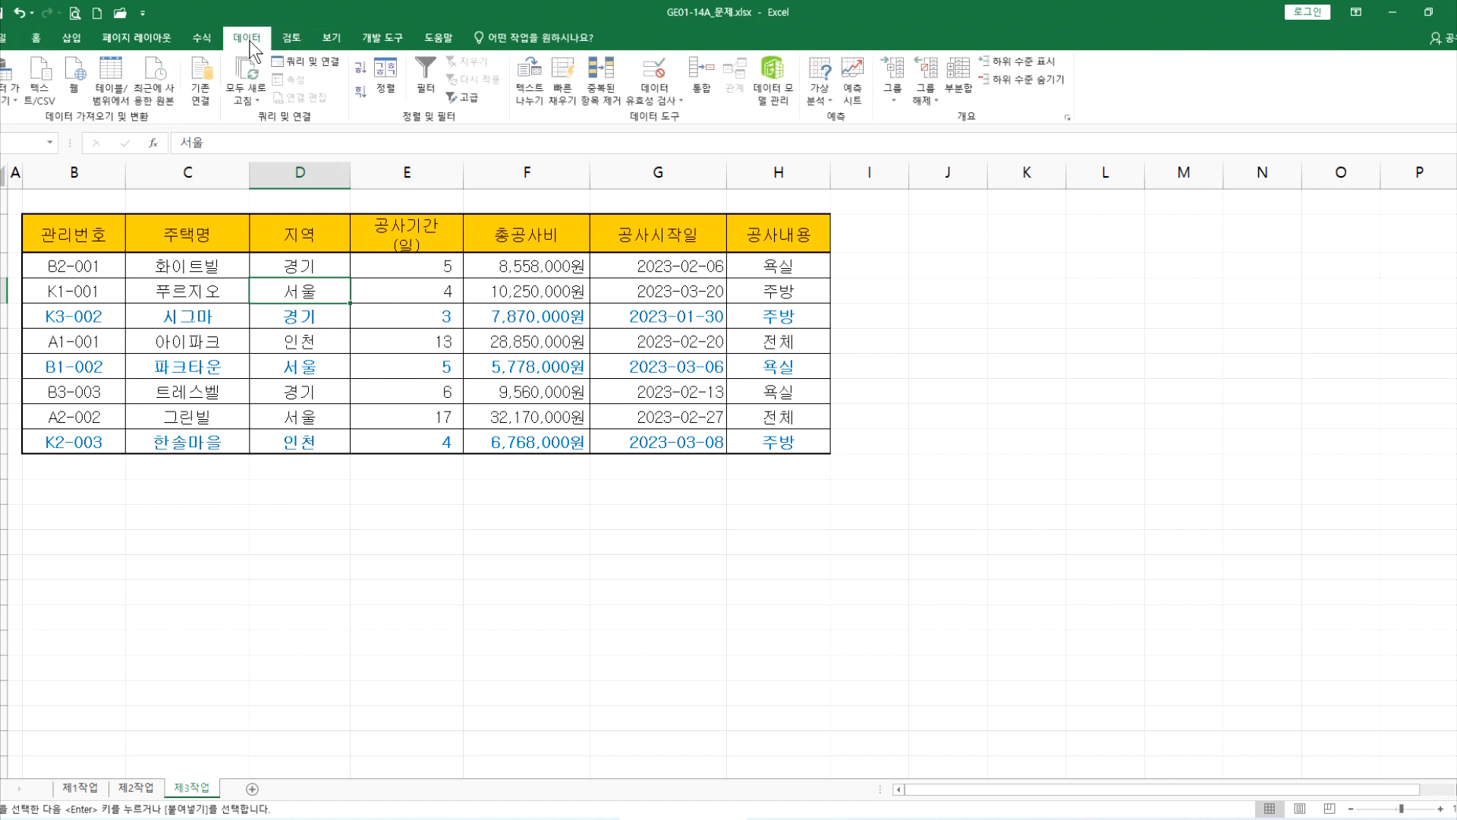
pyautogui.click(359, 67)
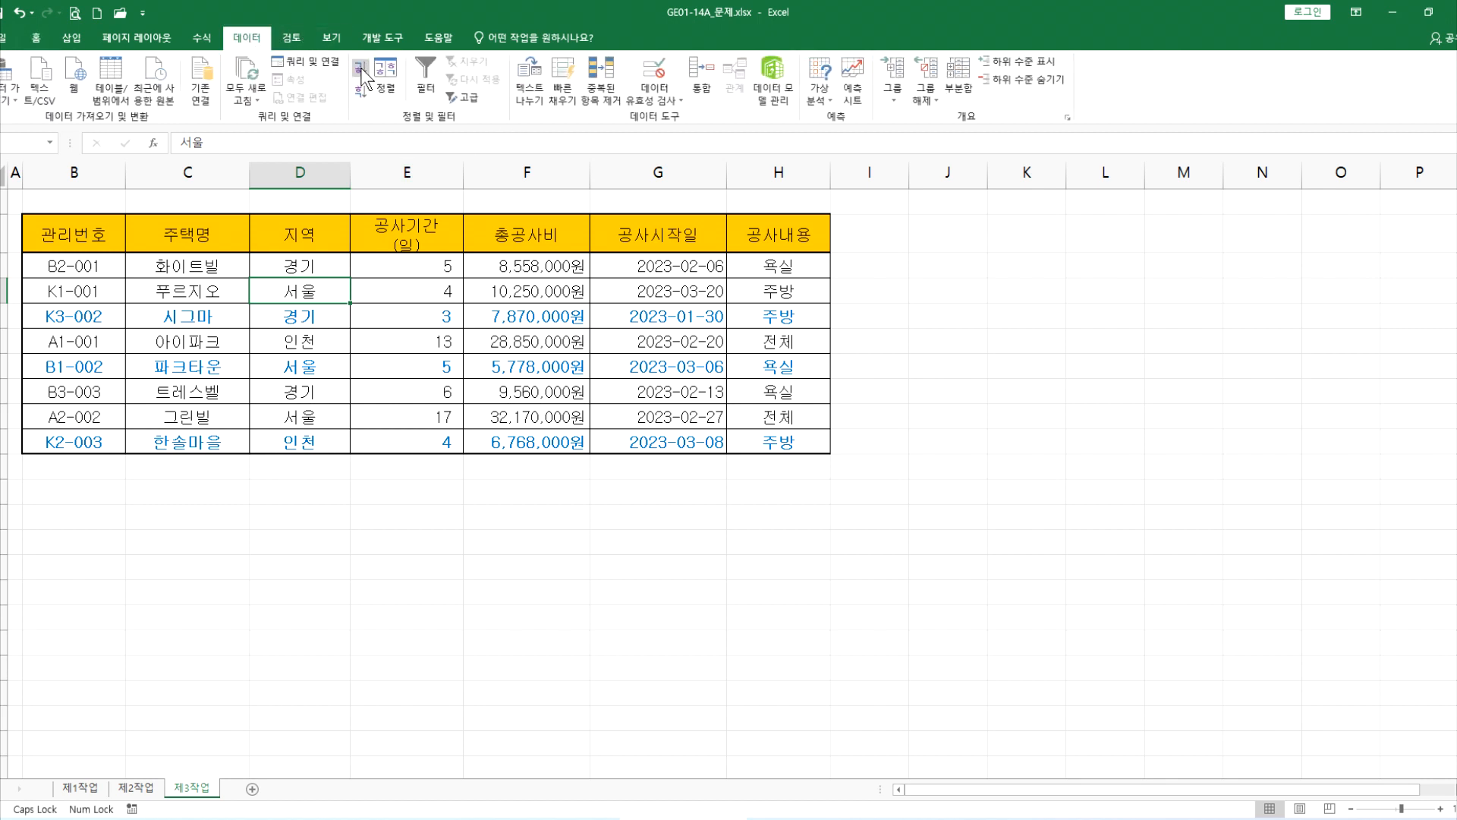
pyautogui.click(362, 93)
pyautogui.click(300, 264)
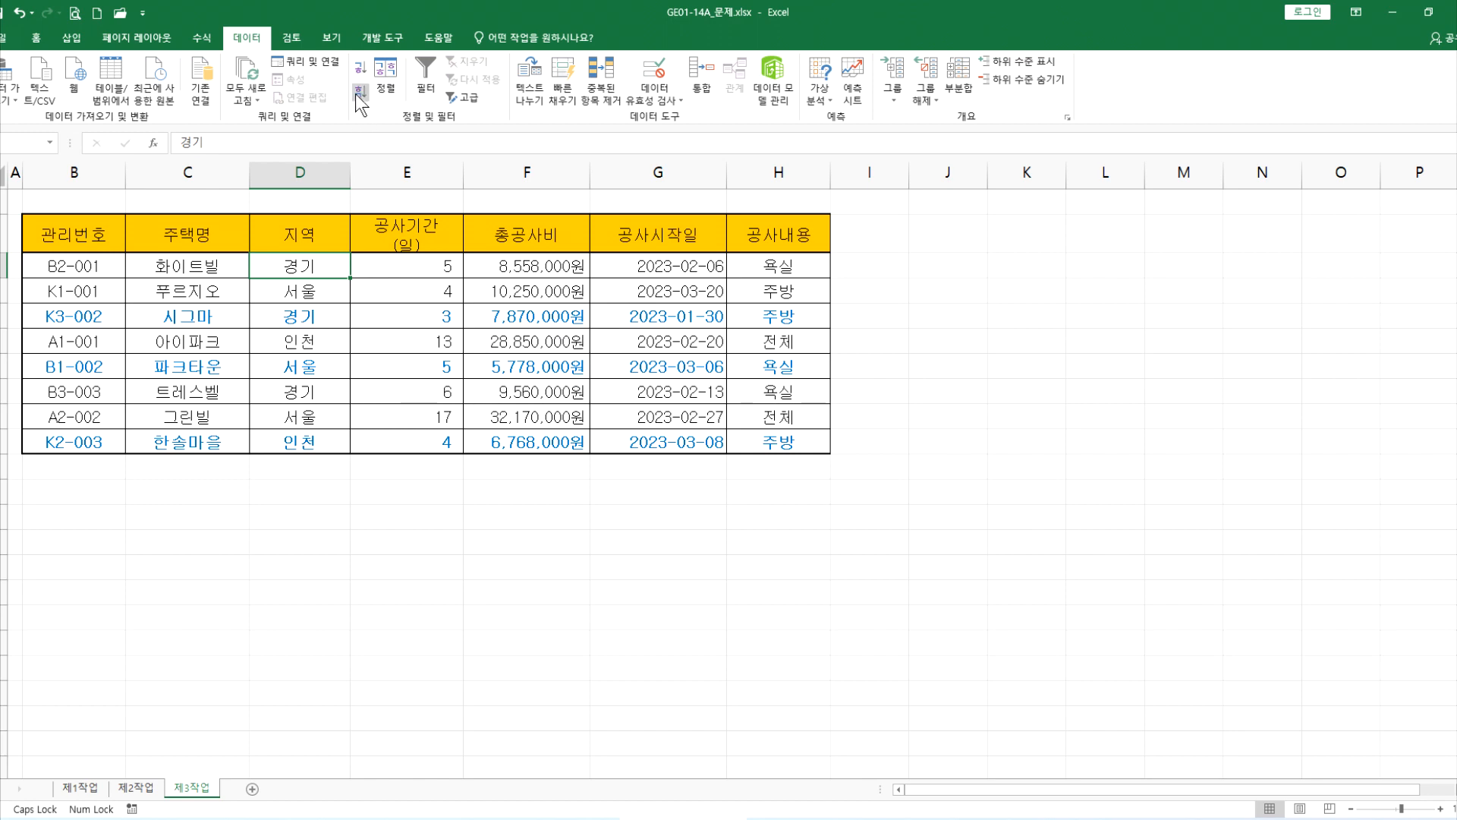
# Compare the 지역 order in the PDF's 출력형태 table with the 지역 column of the 제3작업 table in Excel.
pyautogui.hotkey('alt', 'Tab')
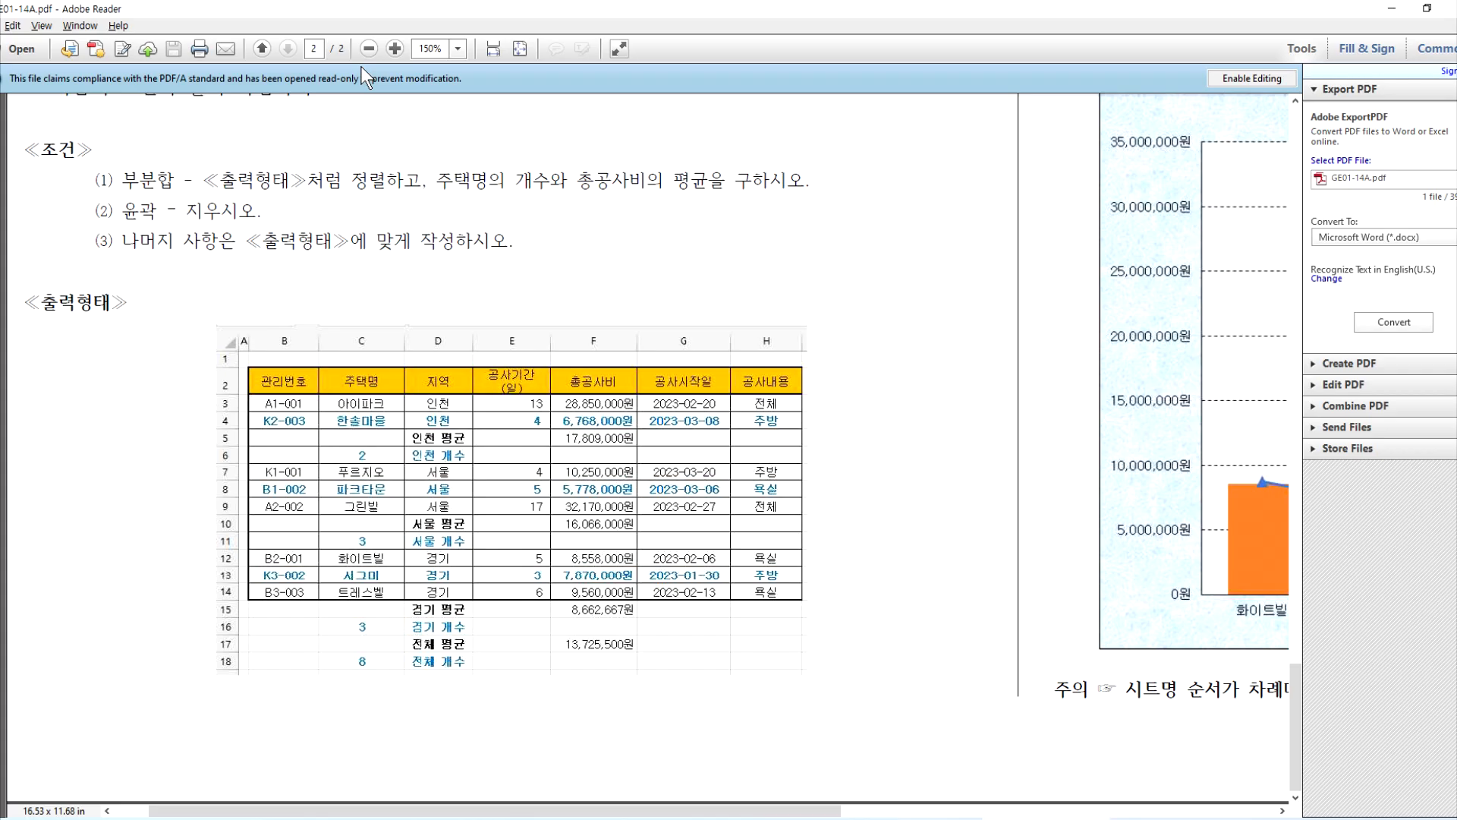
pyautogui.hotkey('alt', 'Tab')
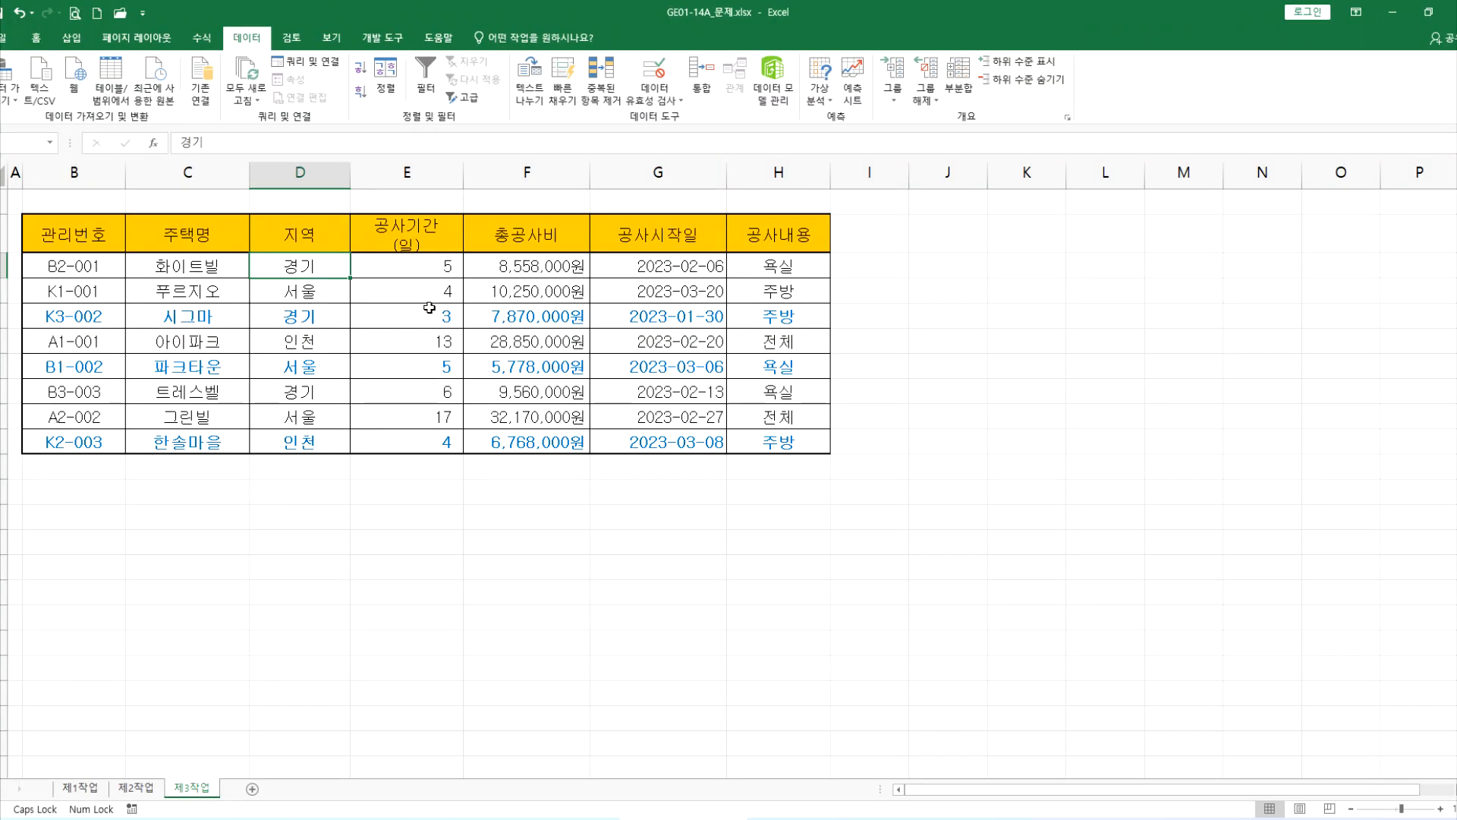
pyautogui.hotkey('alt', 'Tab')
pyautogui.hotkey('alt', 'Tab')
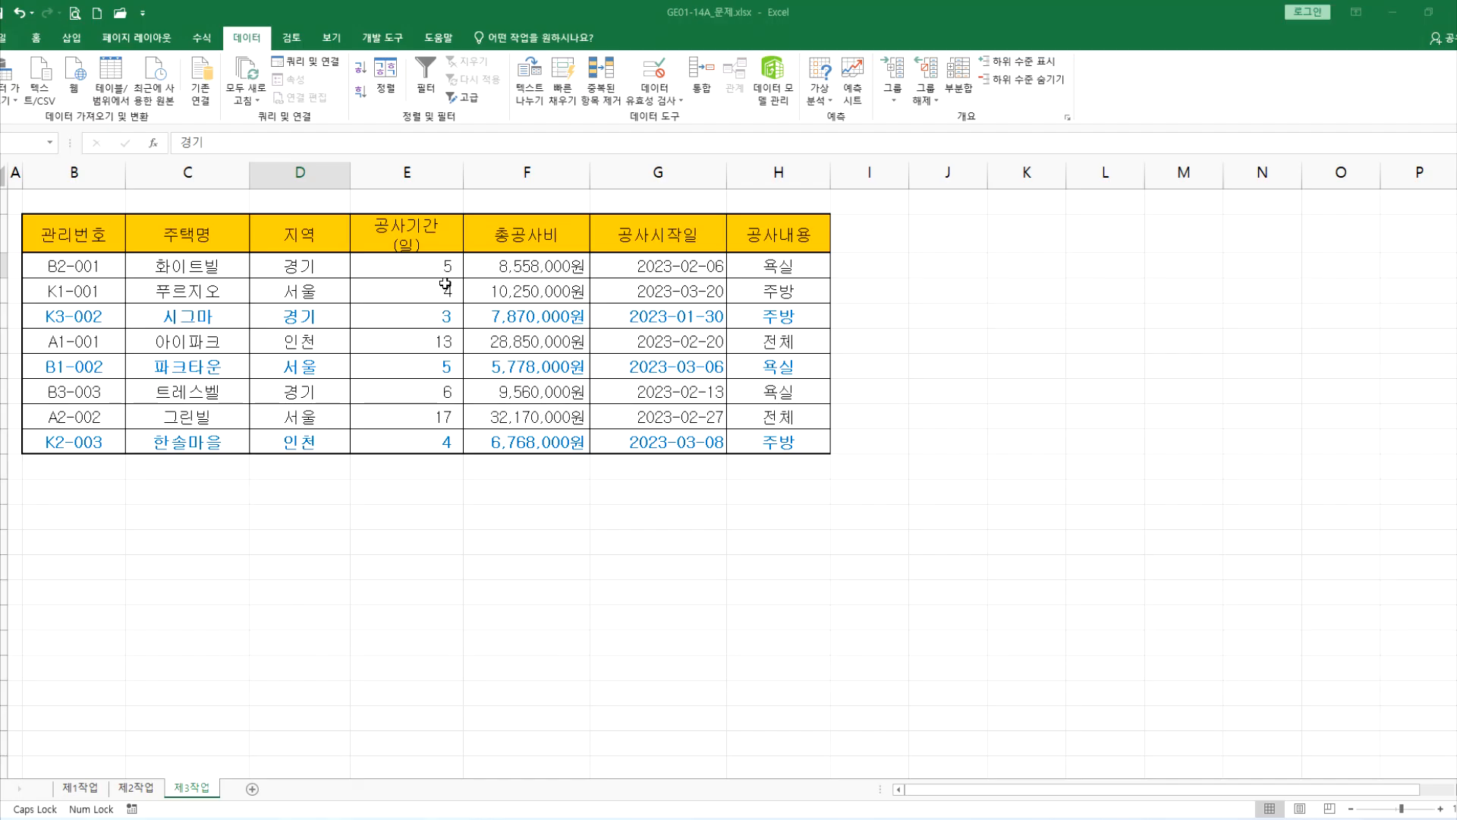
pyautogui.moveTo(48, 237)
pyautogui.mouseDown()
pyautogui.moveTo(407, 231)
pyautogui.moveTo(774, 307)
pyautogui.moveTo(782, 424)
pyautogui.moveTo(806, 441)
pyautogui.mouseUp()
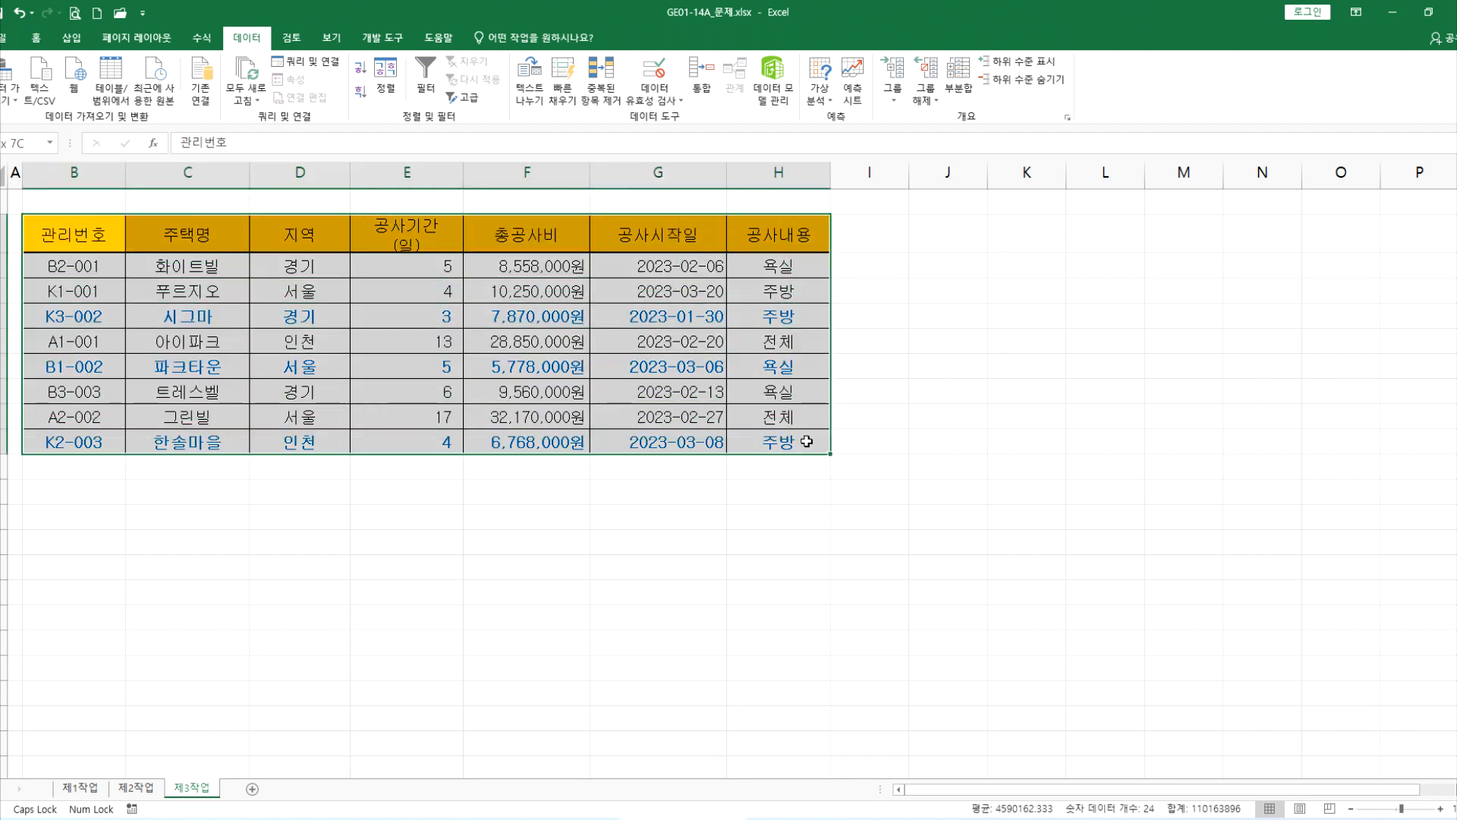
pyautogui.click(300, 173)
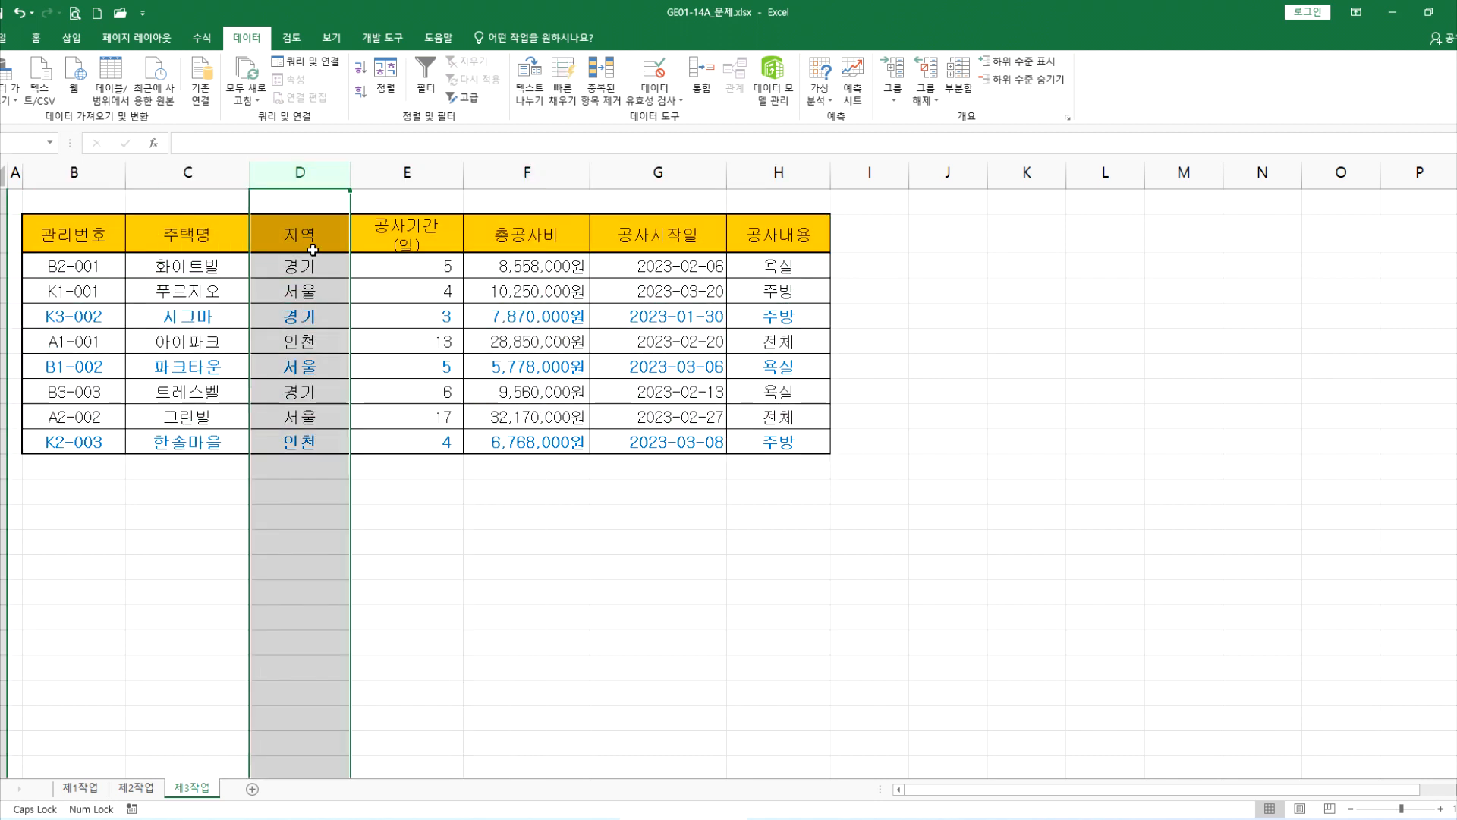
pyautogui.click(310, 295)
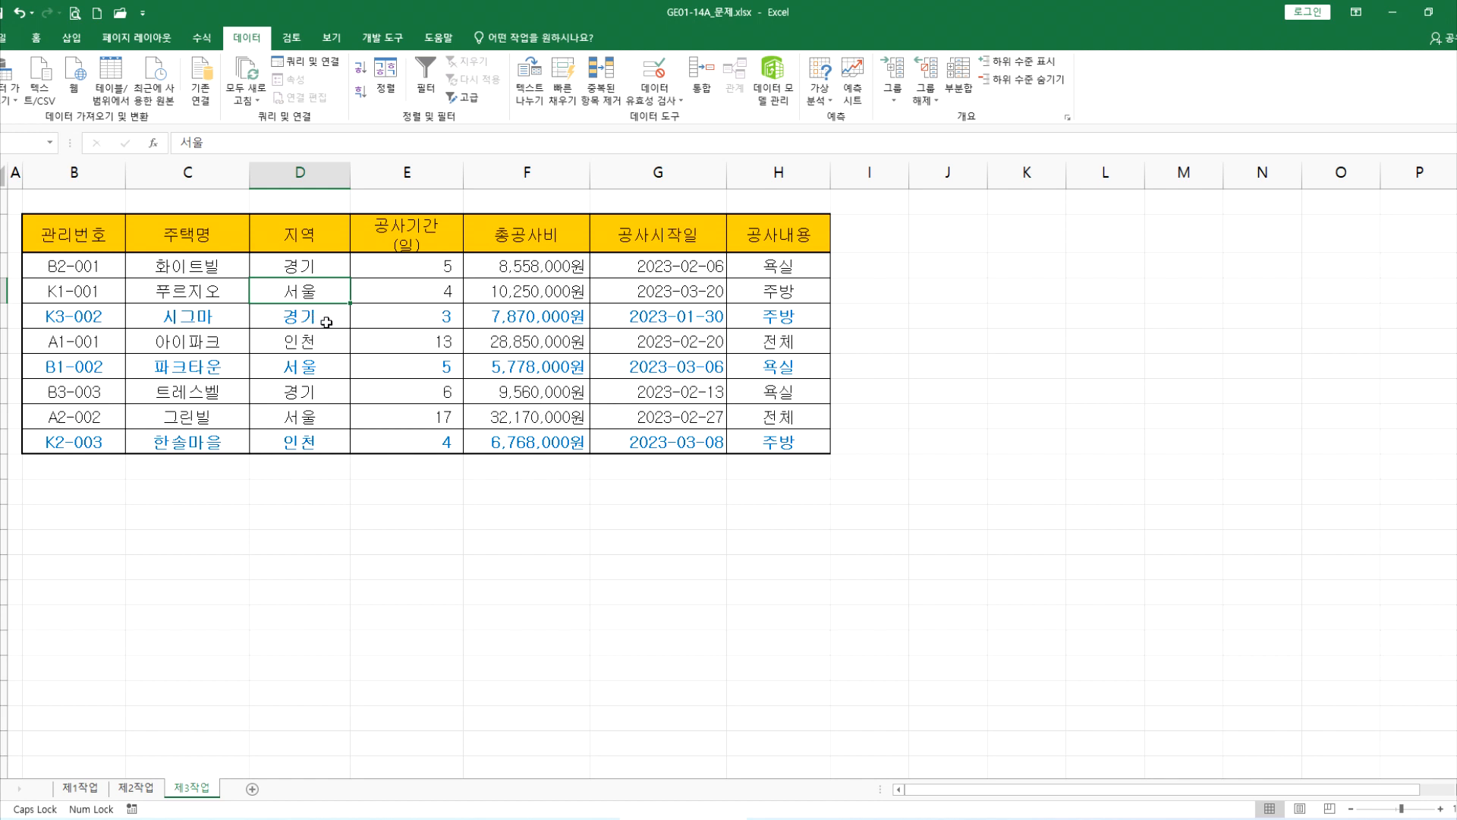
# Try to sort the whole table B2:H10 by 지역 on cell values (셀 값) in descending order (내림차순) with the Sort dialog.
pyautogui.moveTo(89, 242)
pyautogui.mouseDown()
pyautogui.moveTo(303, 266)
pyautogui.moveTo(782, 368)
pyautogui.moveTo(793, 435)
pyautogui.mouseUp()
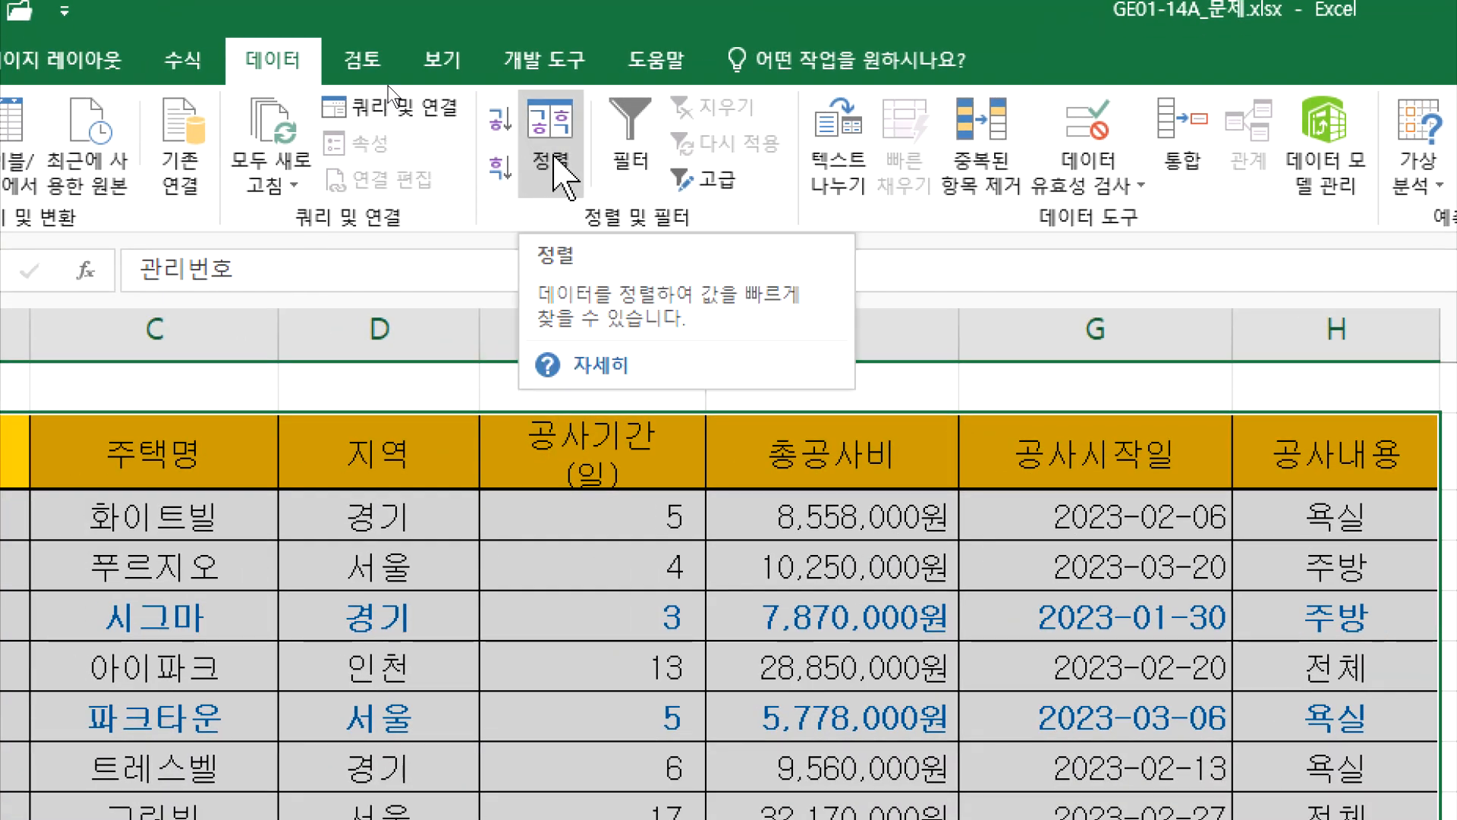
pyautogui.click(558, 155)
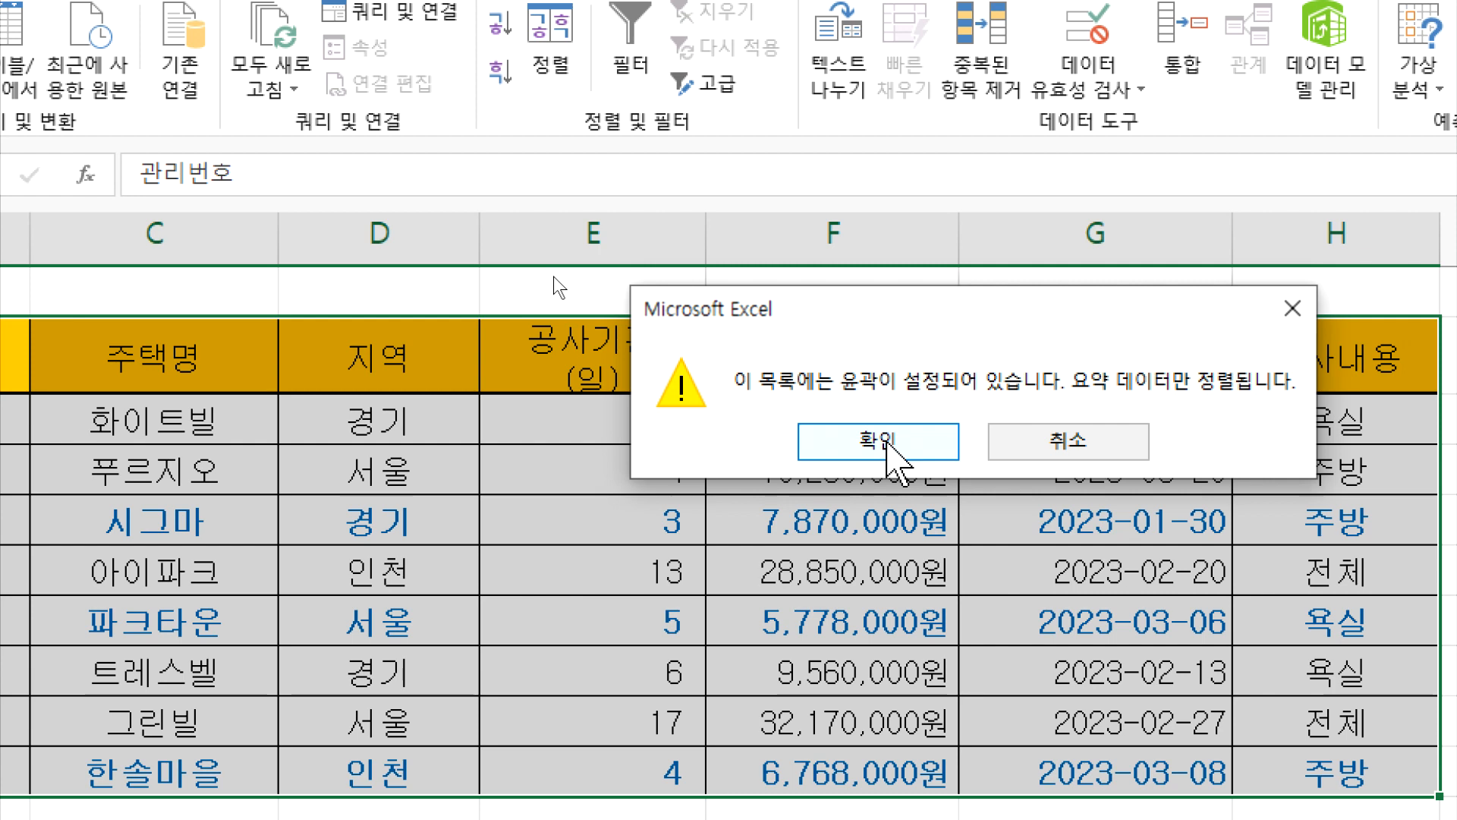
pyautogui.click(884, 442)
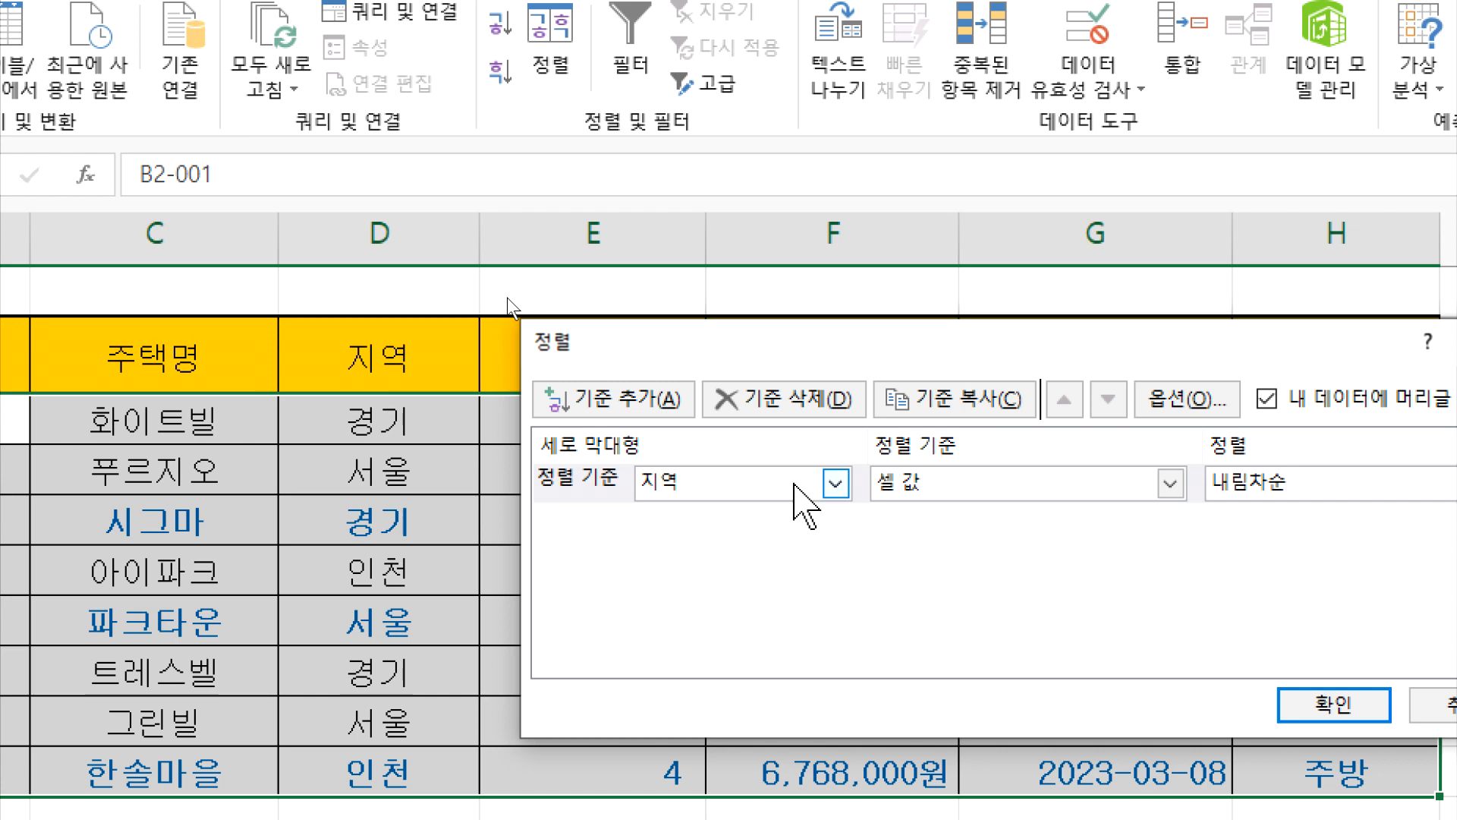
pyautogui.click(795, 485)
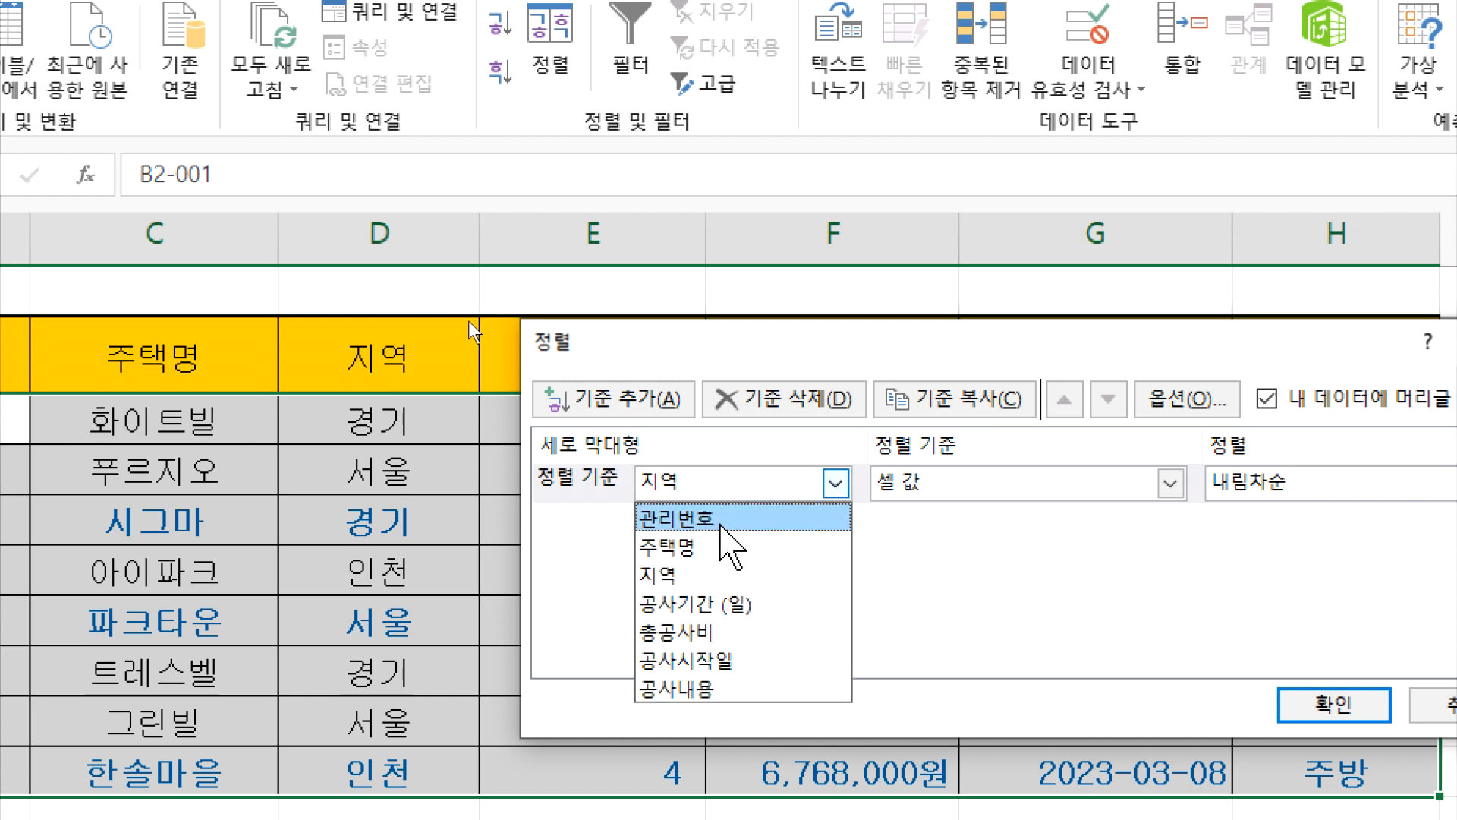
pyautogui.click(707, 578)
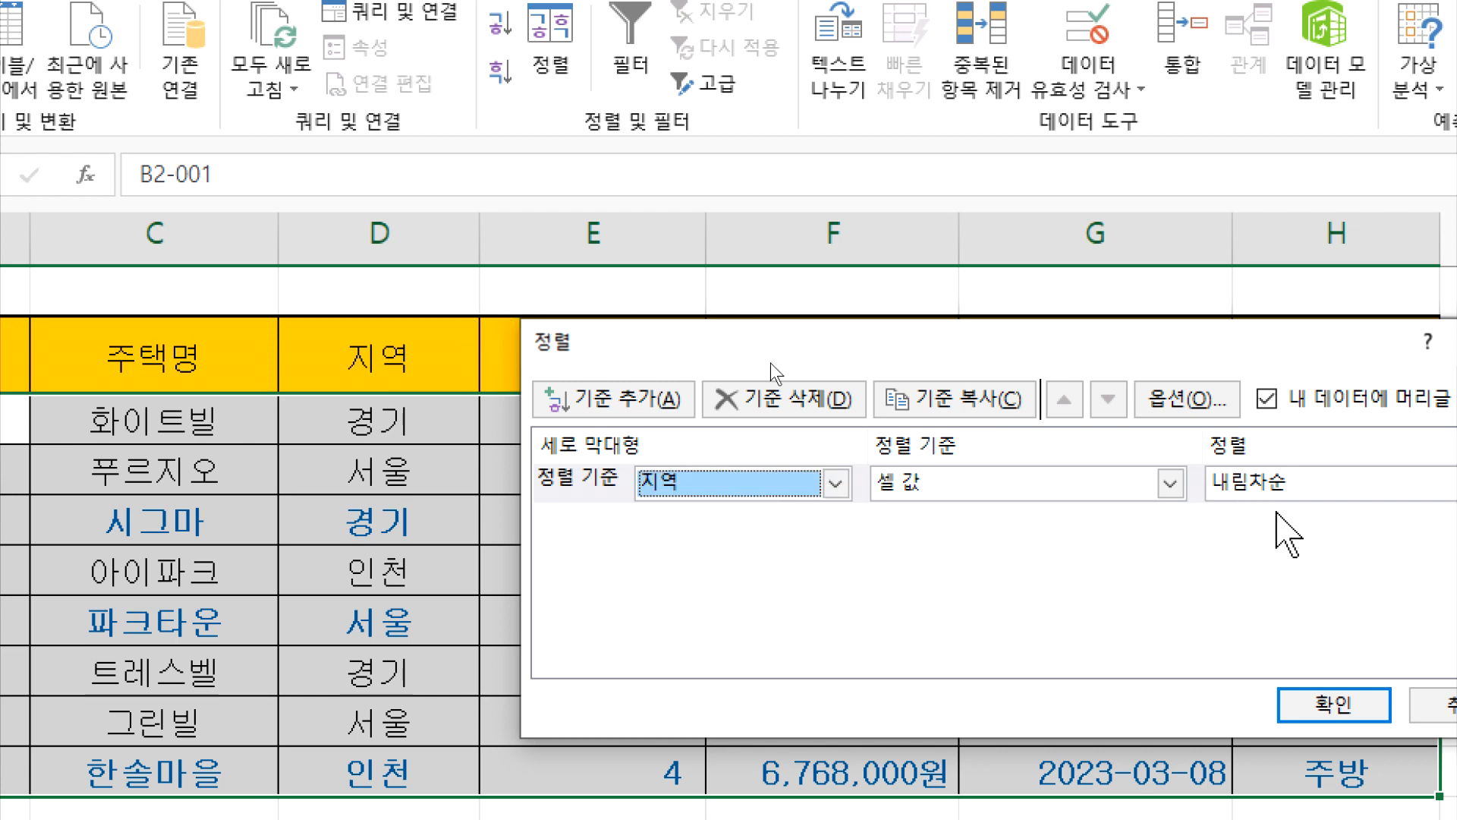
pyautogui.click(1299, 706)
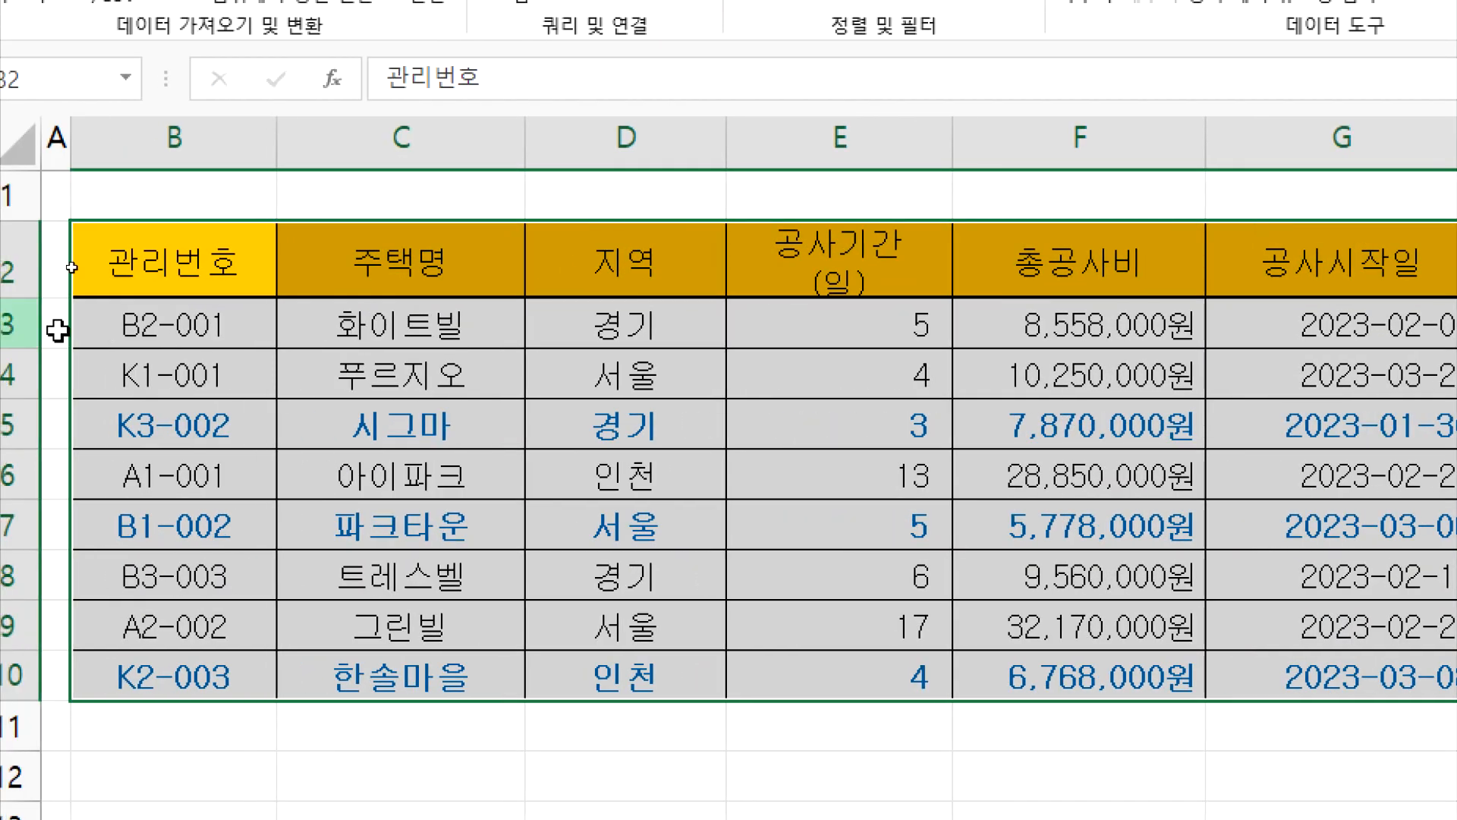
pyautogui.click(645, 327)
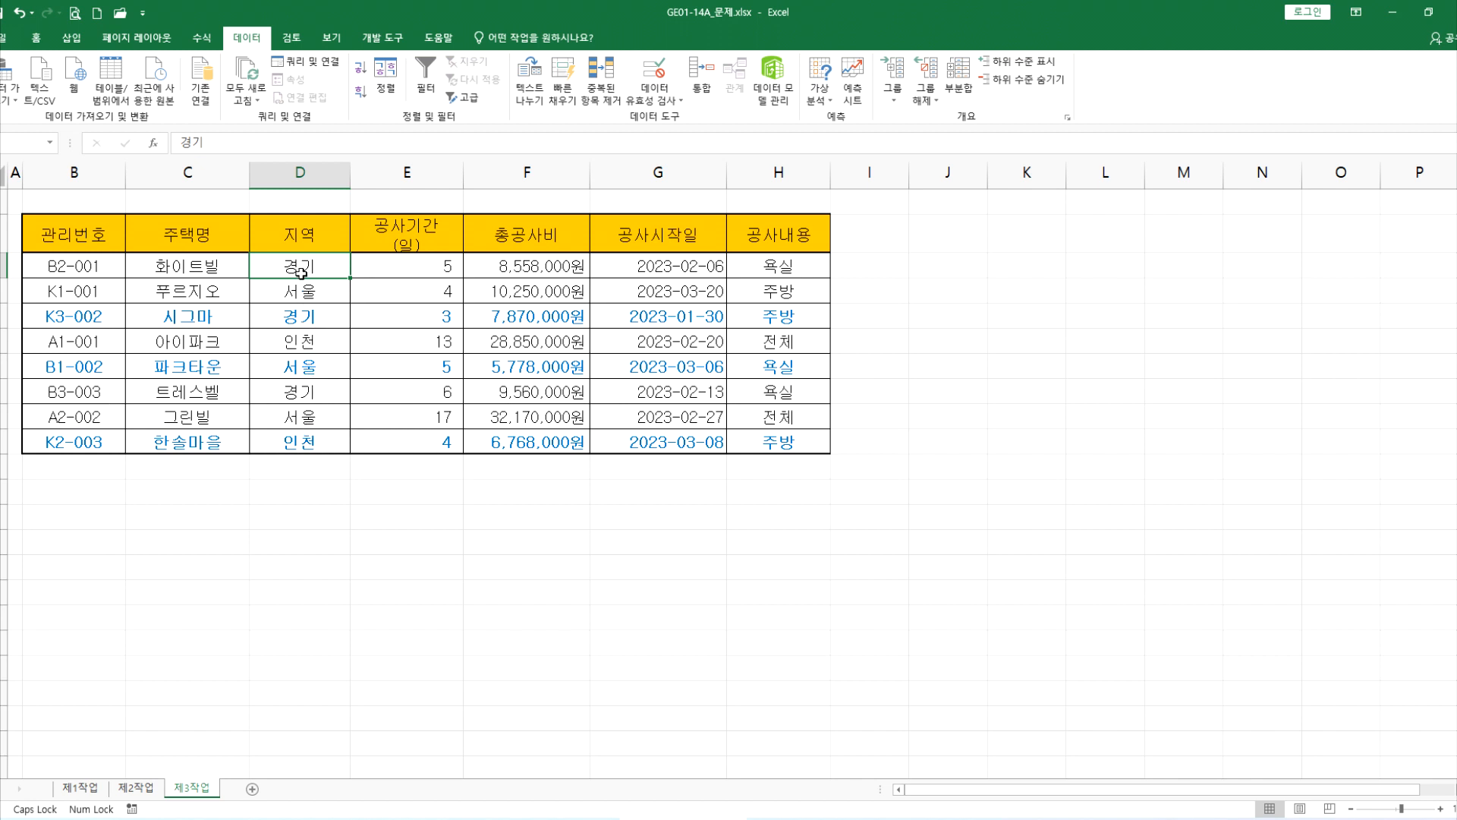
# Try to sort the table B2:H10 again by replacing the sort level with a new one on 지역, 셀 값, 오름차순.
pyautogui.moveTo(85, 244); pyautogui.dragTo(761, 439)
pyautogui.click(385, 75)
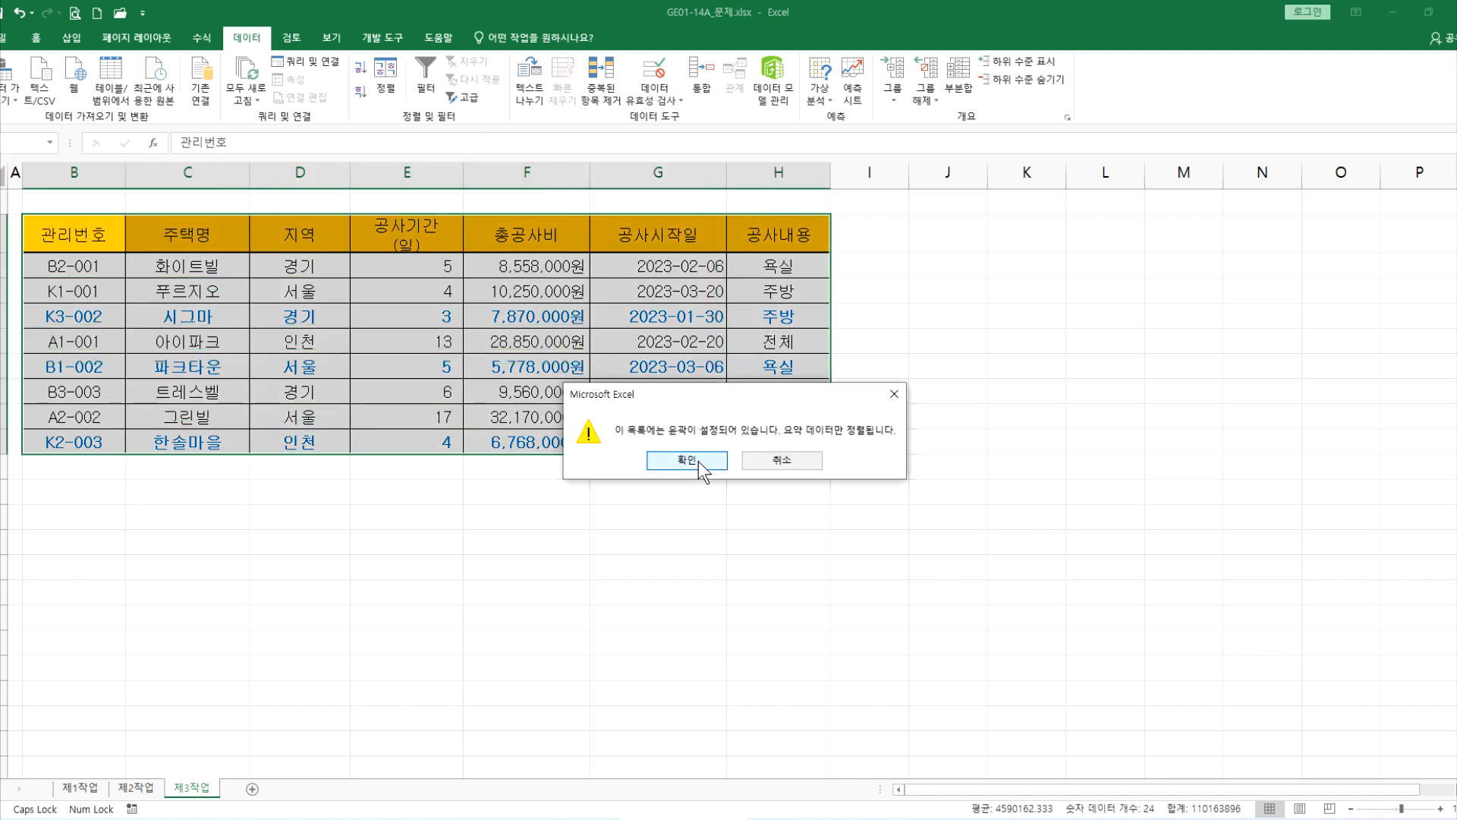
pyautogui.click(698, 461)
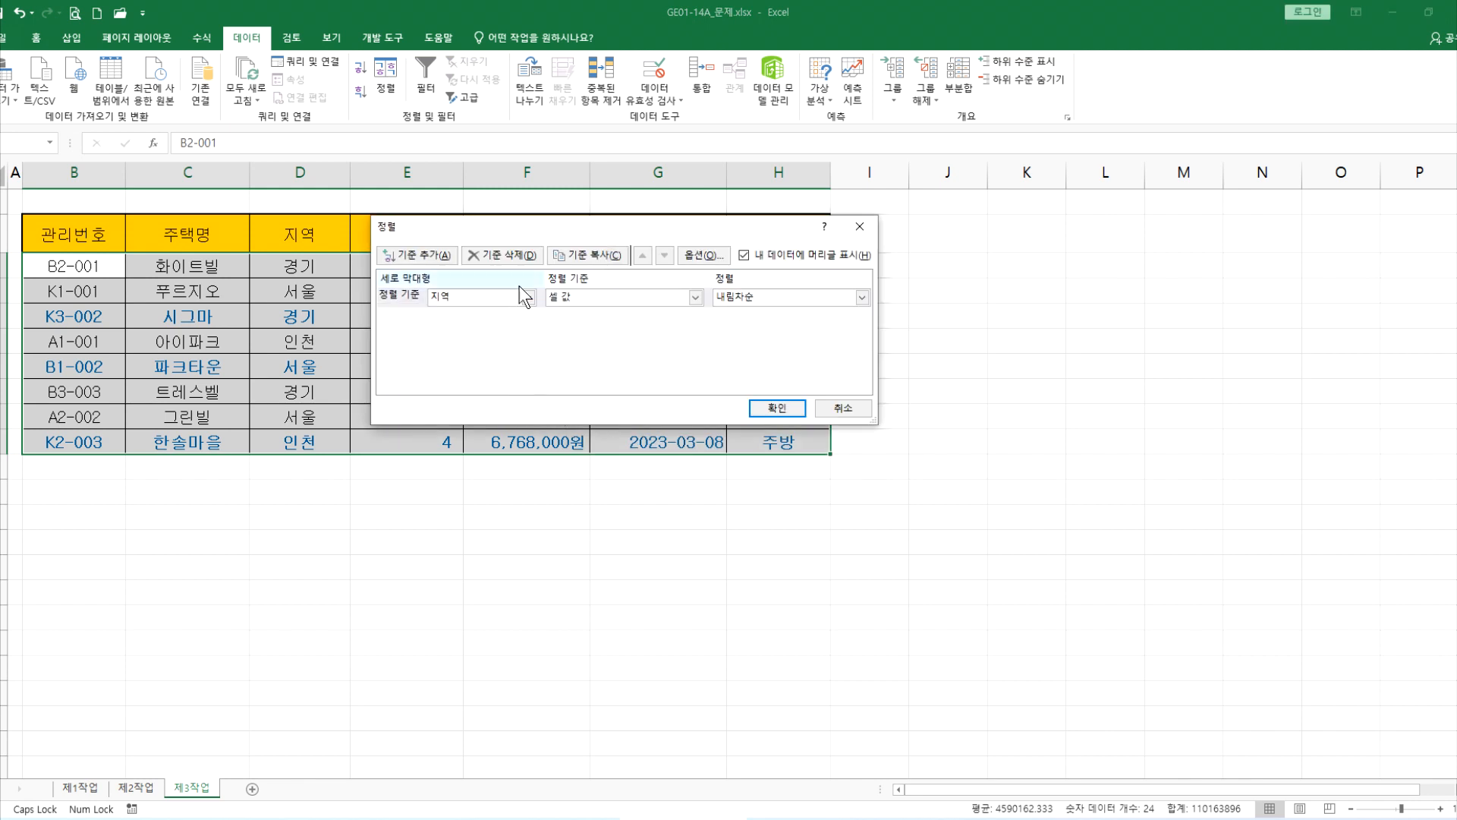
pyautogui.click(487, 255)
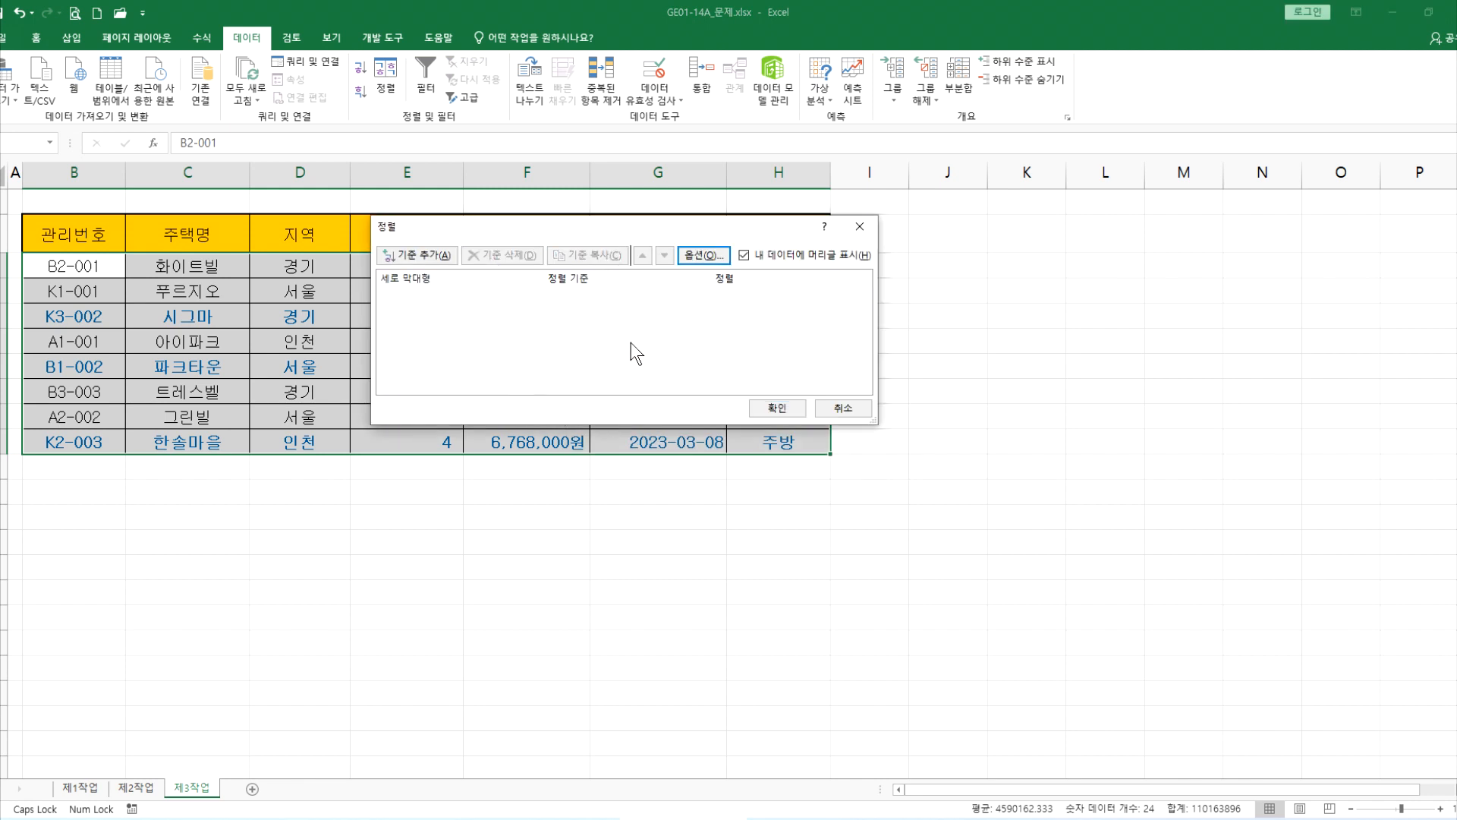
pyautogui.click(417, 255)
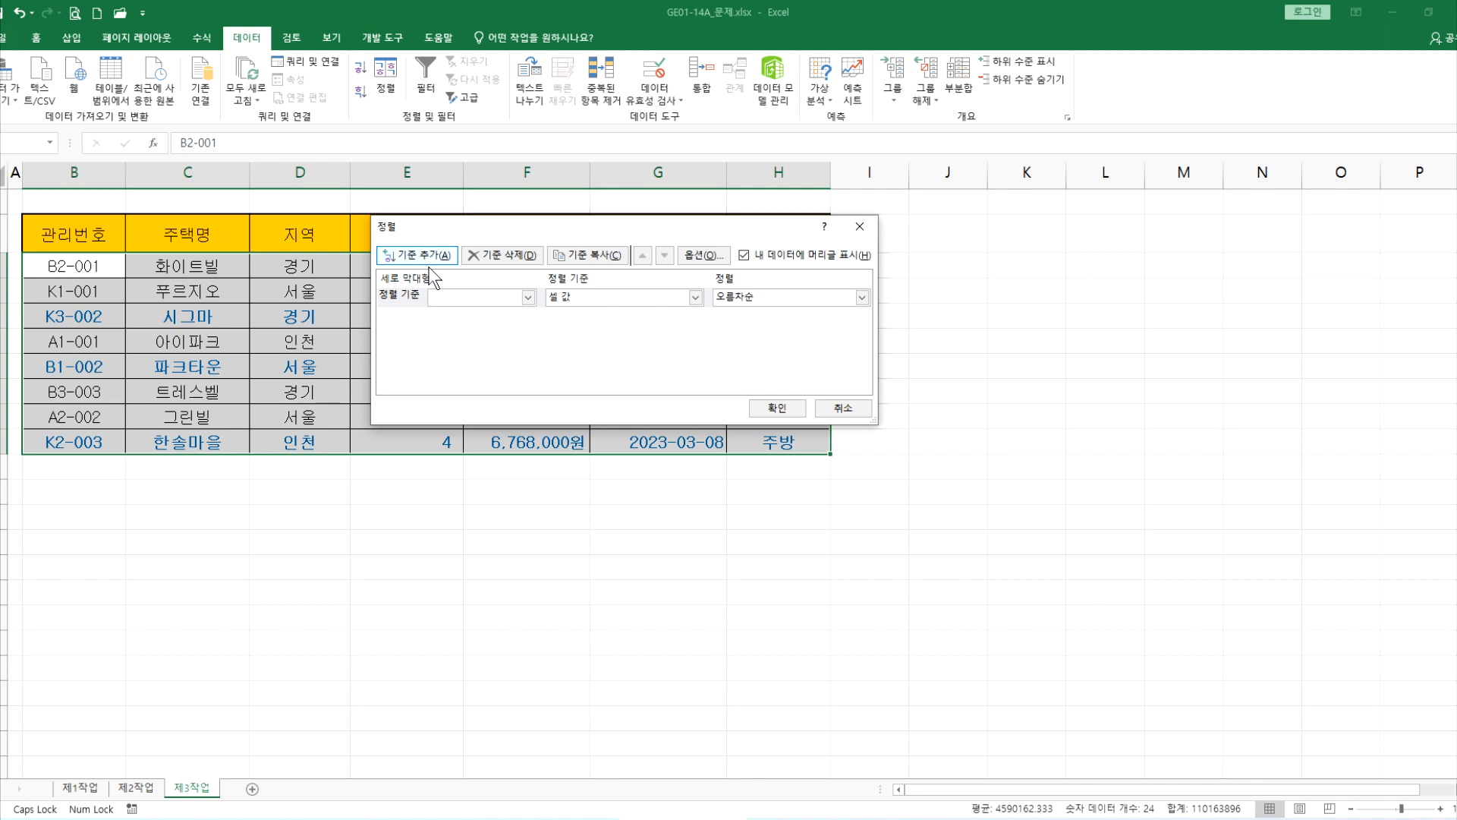
pyautogui.click(455, 297)
pyautogui.click(461, 346)
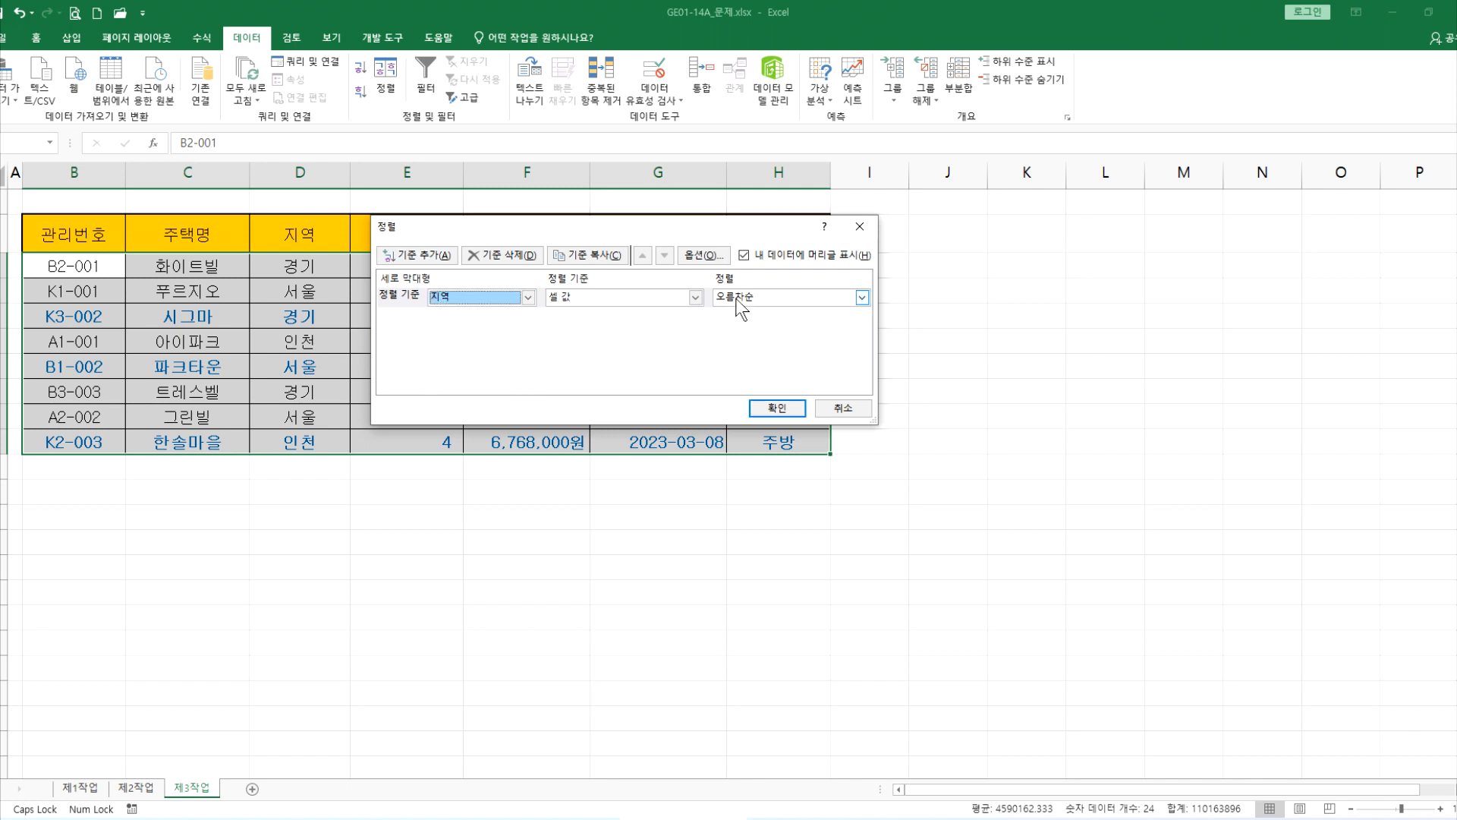
pyautogui.click(777, 408)
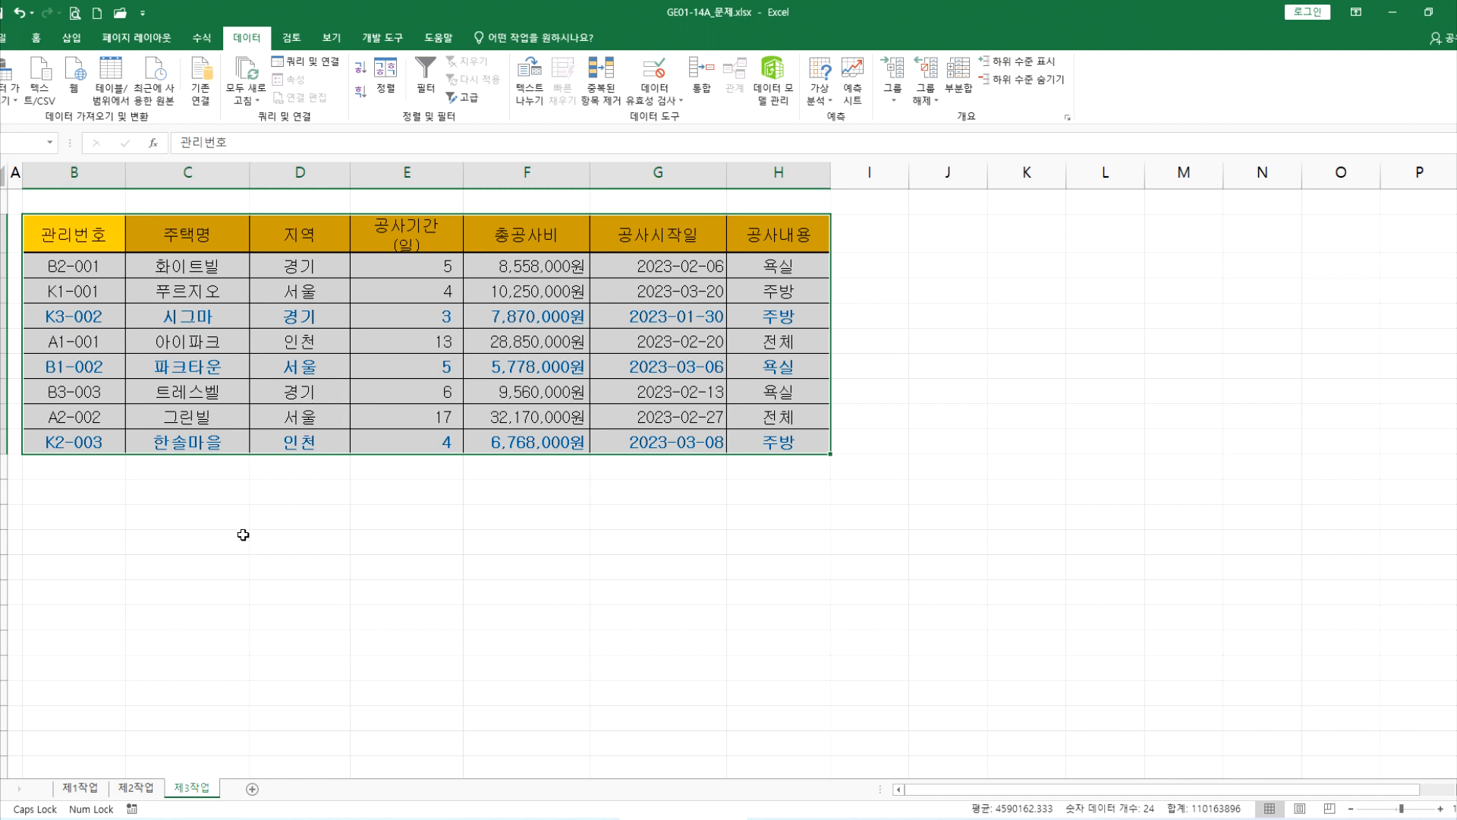
# Delete the 제3작업 sheet and replace it with a new blank sheet named 제3작업.
pyautogui.rightClick(190, 793)
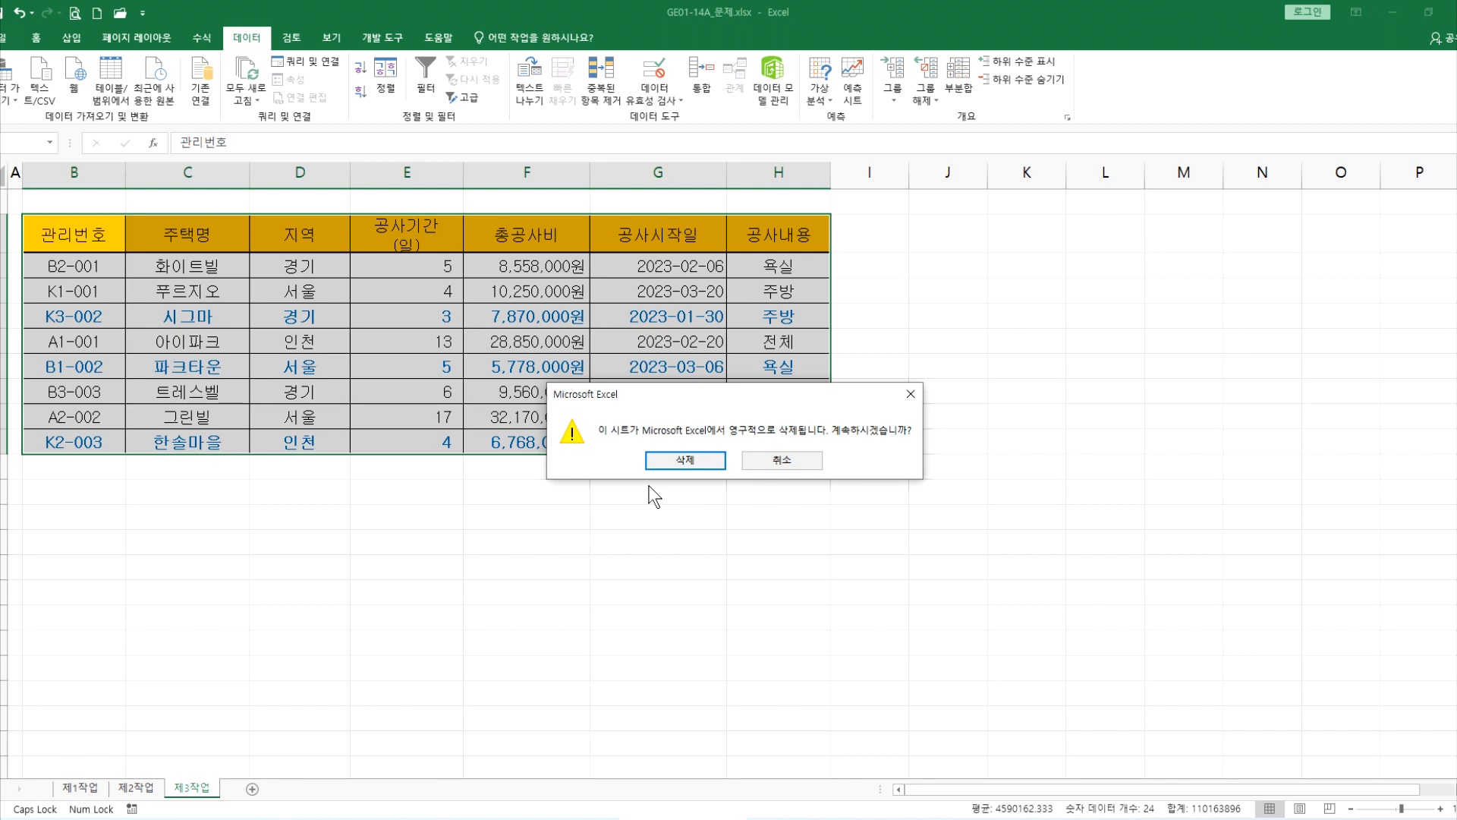
pyautogui.click(672, 463)
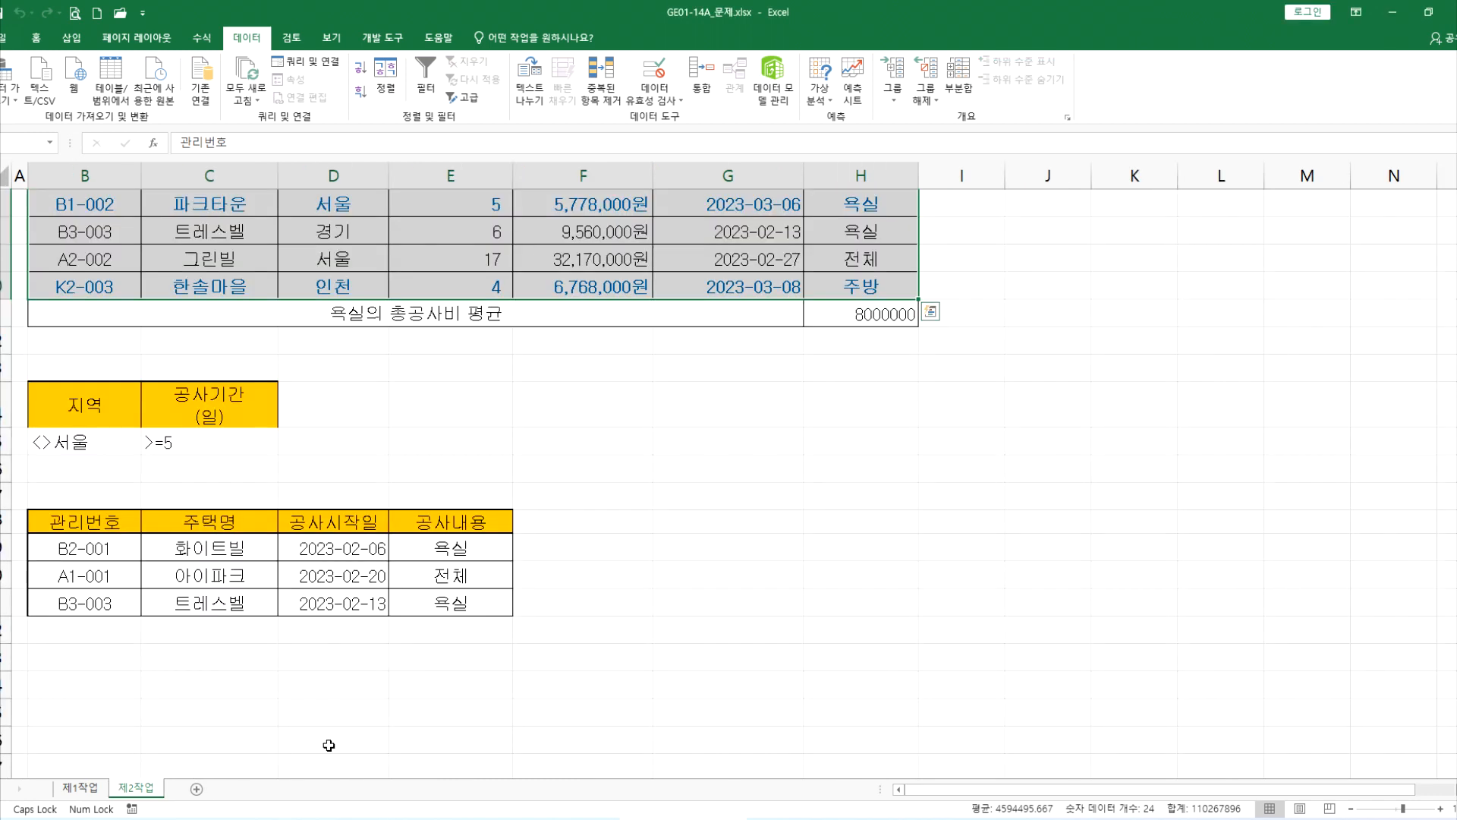
pyautogui.click(194, 789)
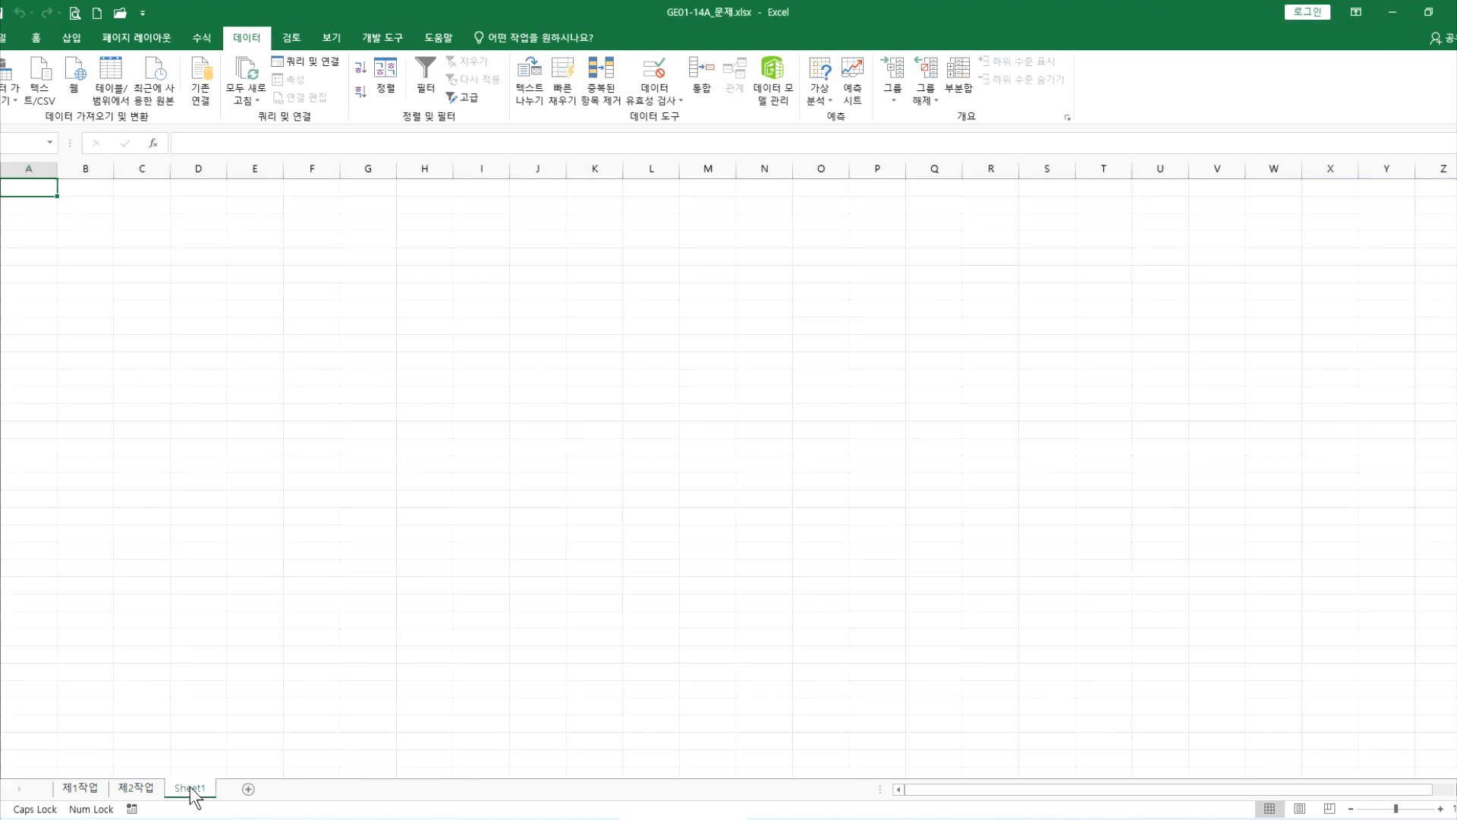
pyautogui.doubleClick(191, 788)
pyautogui.write('ㅈ3작업')
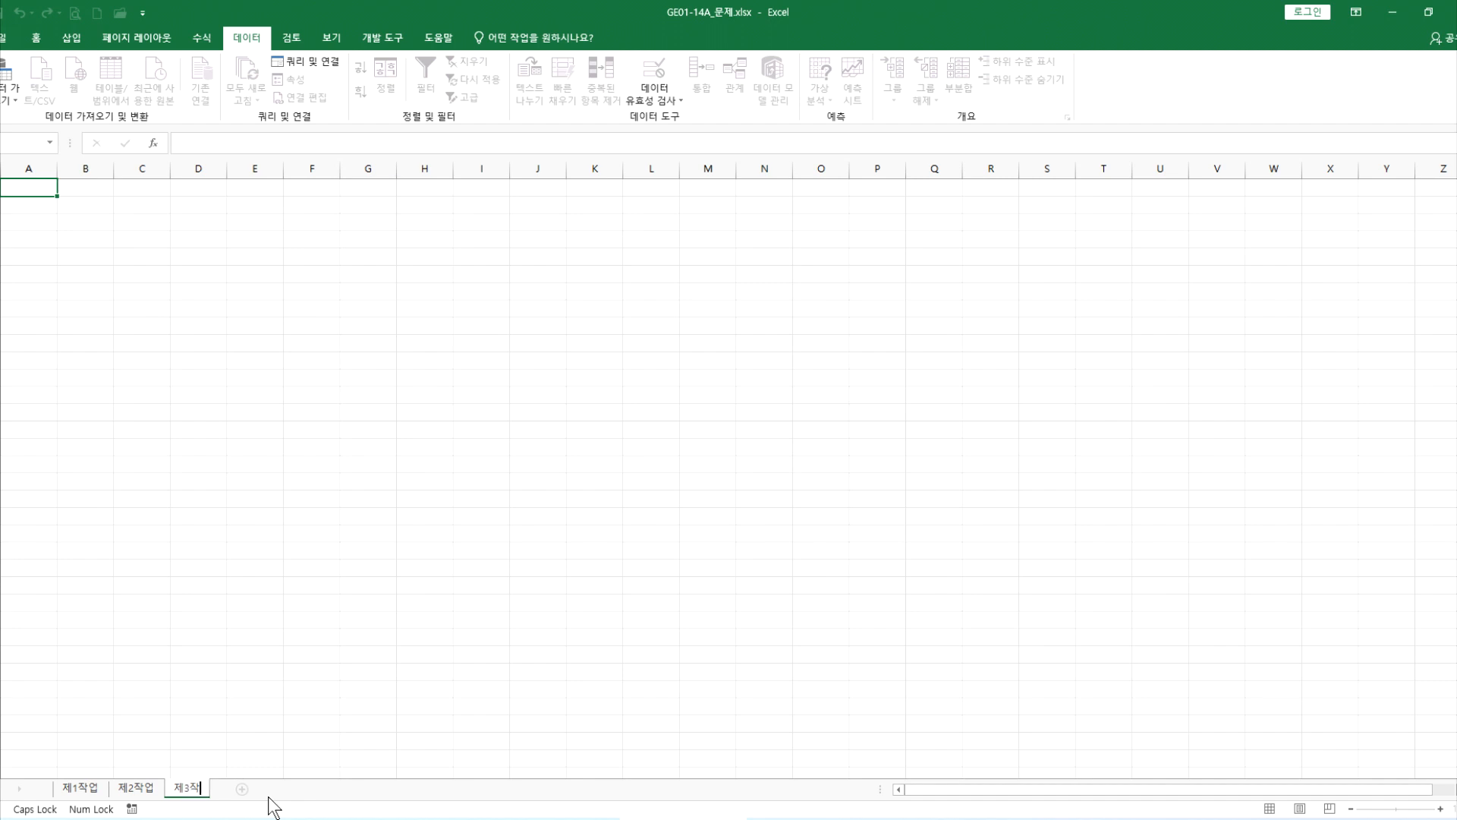
pyautogui.press('Return')
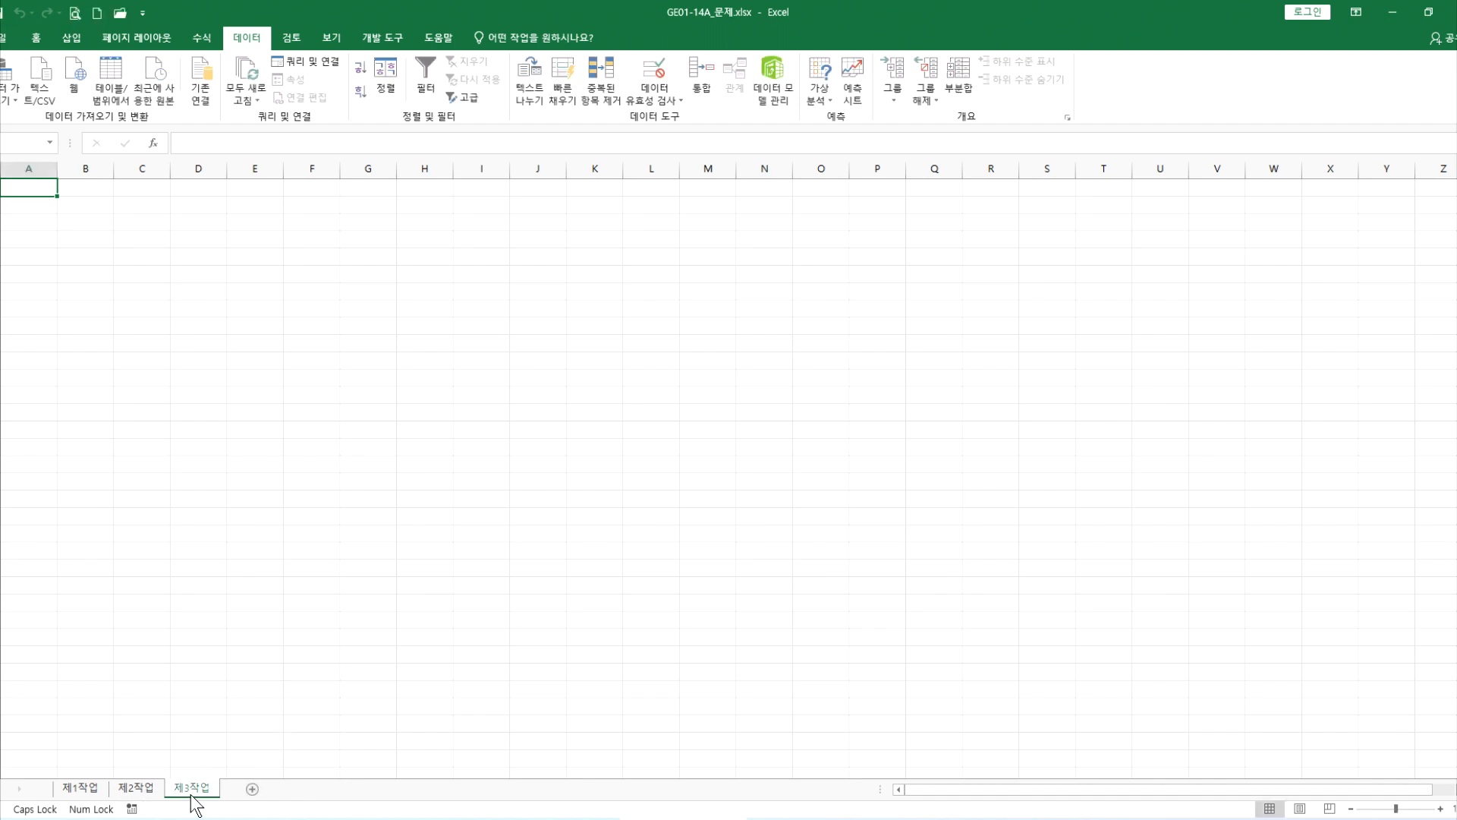
# Copy the 제1작업 table from the 관리번호 header through the 공사내용 column down to the K2-003 row, and return to 제3작업.
pyautogui.click(82, 789)
pyautogui.moveTo(59, 308); pyautogui.dragTo(695, 523)
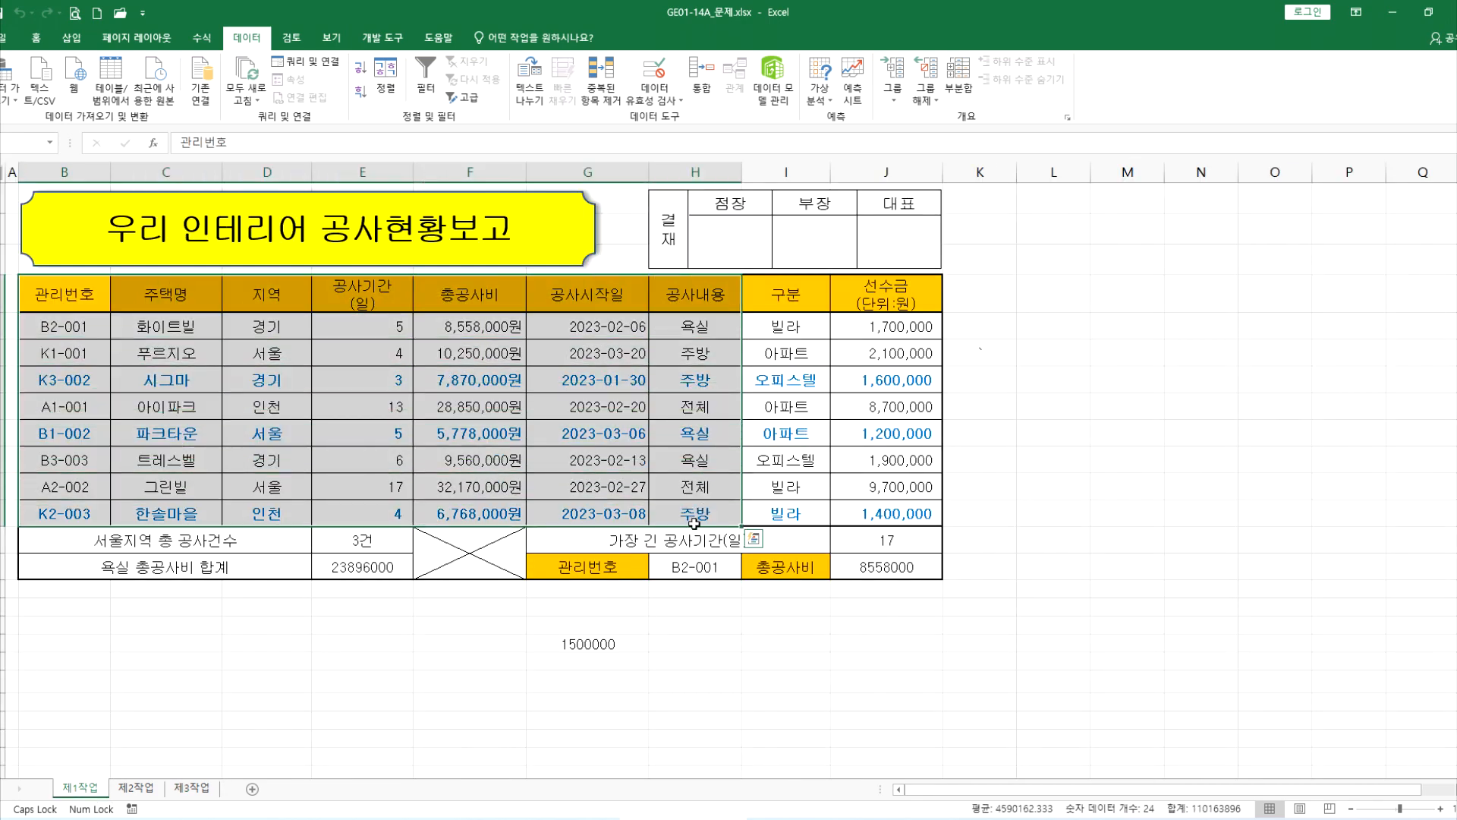
pyautogui.hotkey('ctrl', 'c')
pyautogui.hotkey('ctrl', 'pagedown')
pyautogui.hotkey('ctrl', 'pagedown')
# Set the width of column A on the 제3작업 sheet to 1.
pyautogui.click(42, 208)
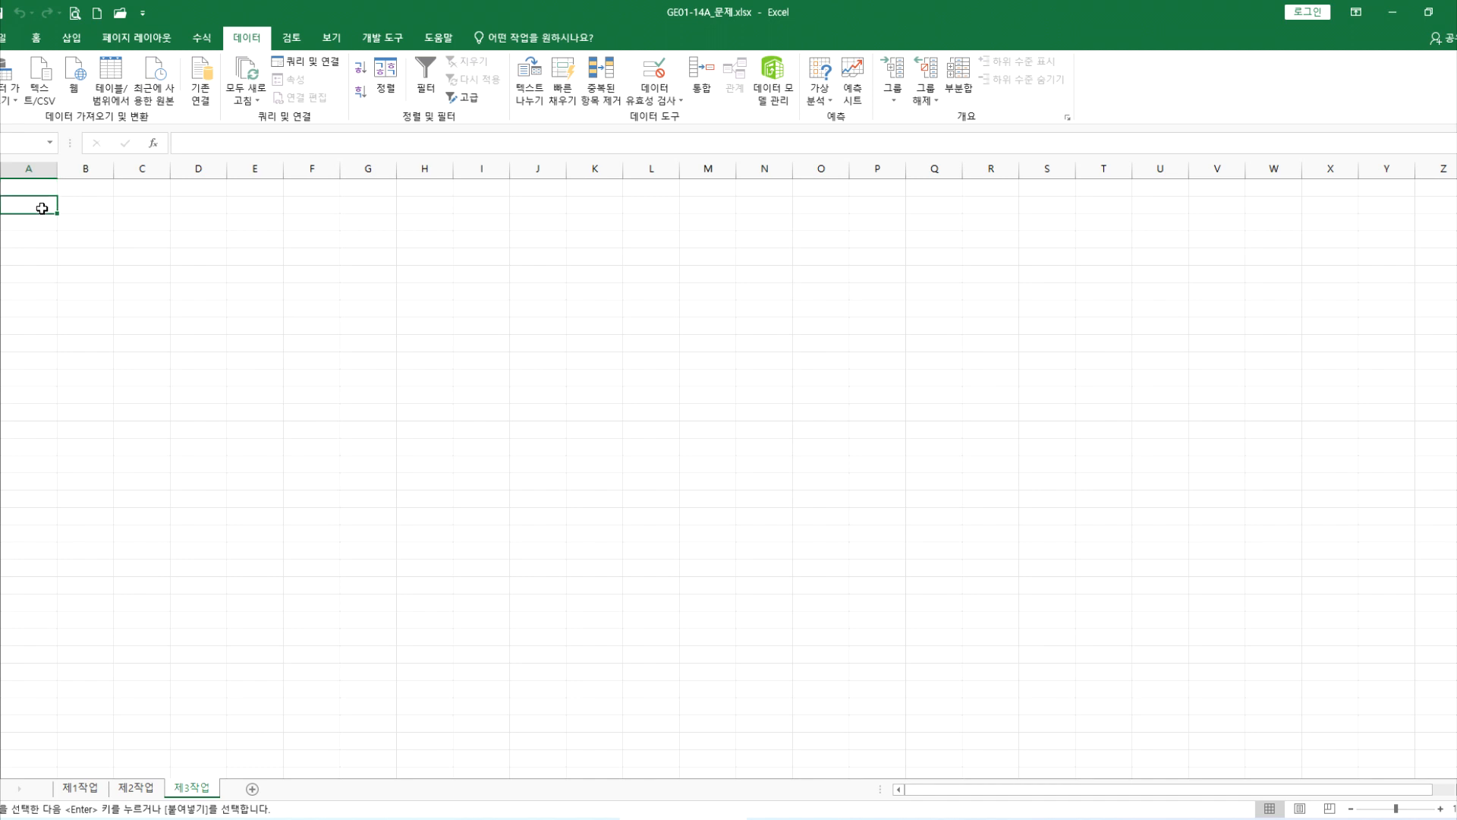
pyautogui.rightClick(48, 170)
pyautogui.click(114, 335)
pyautogui.write('1')
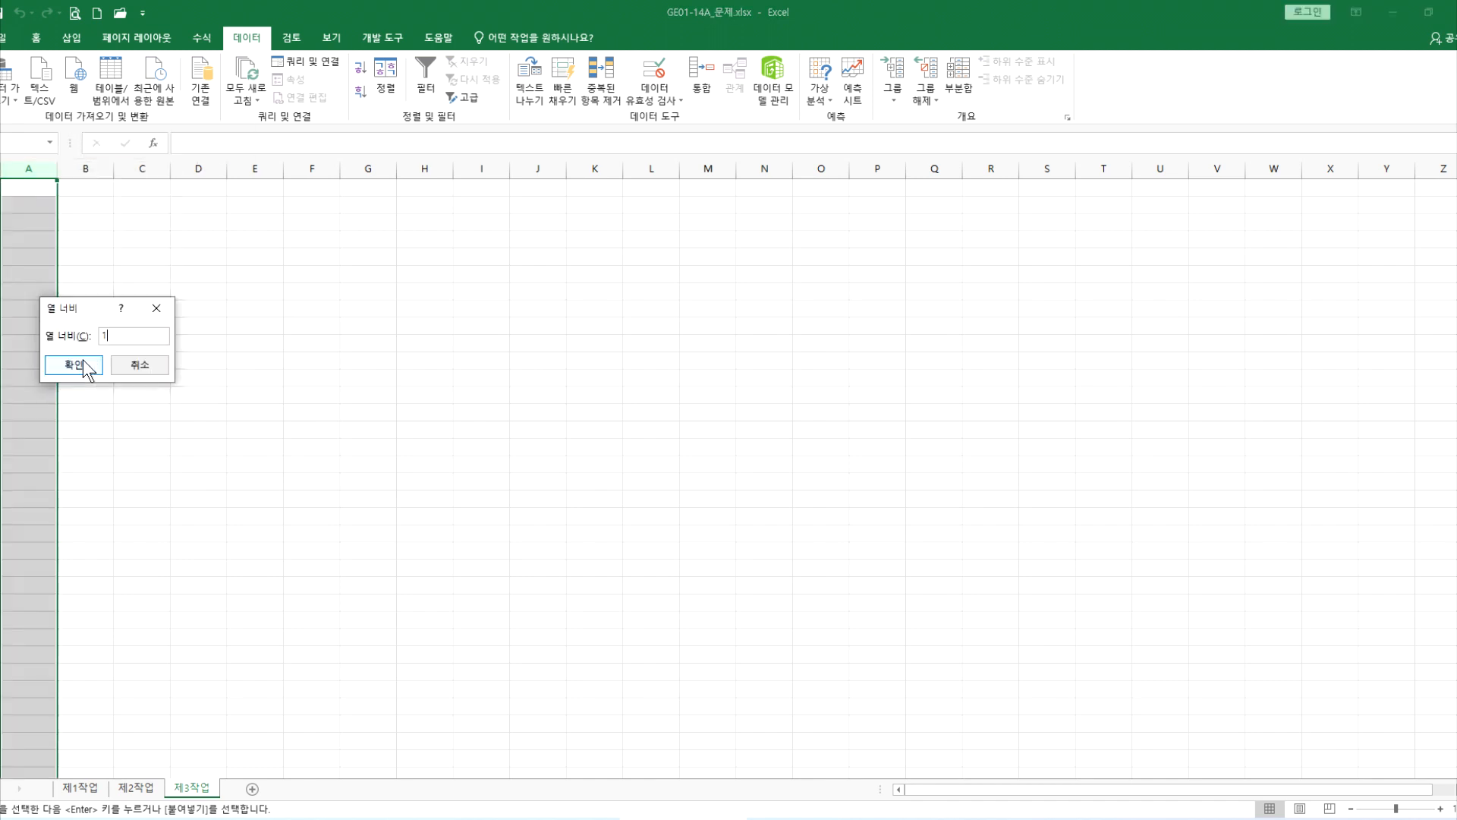
pyautogui.click(88, 370)
# Paste the copied table's column widths (열 너비) at B2 of 제3작업, followed by the table itself.
pyautogui.click(33, 207)
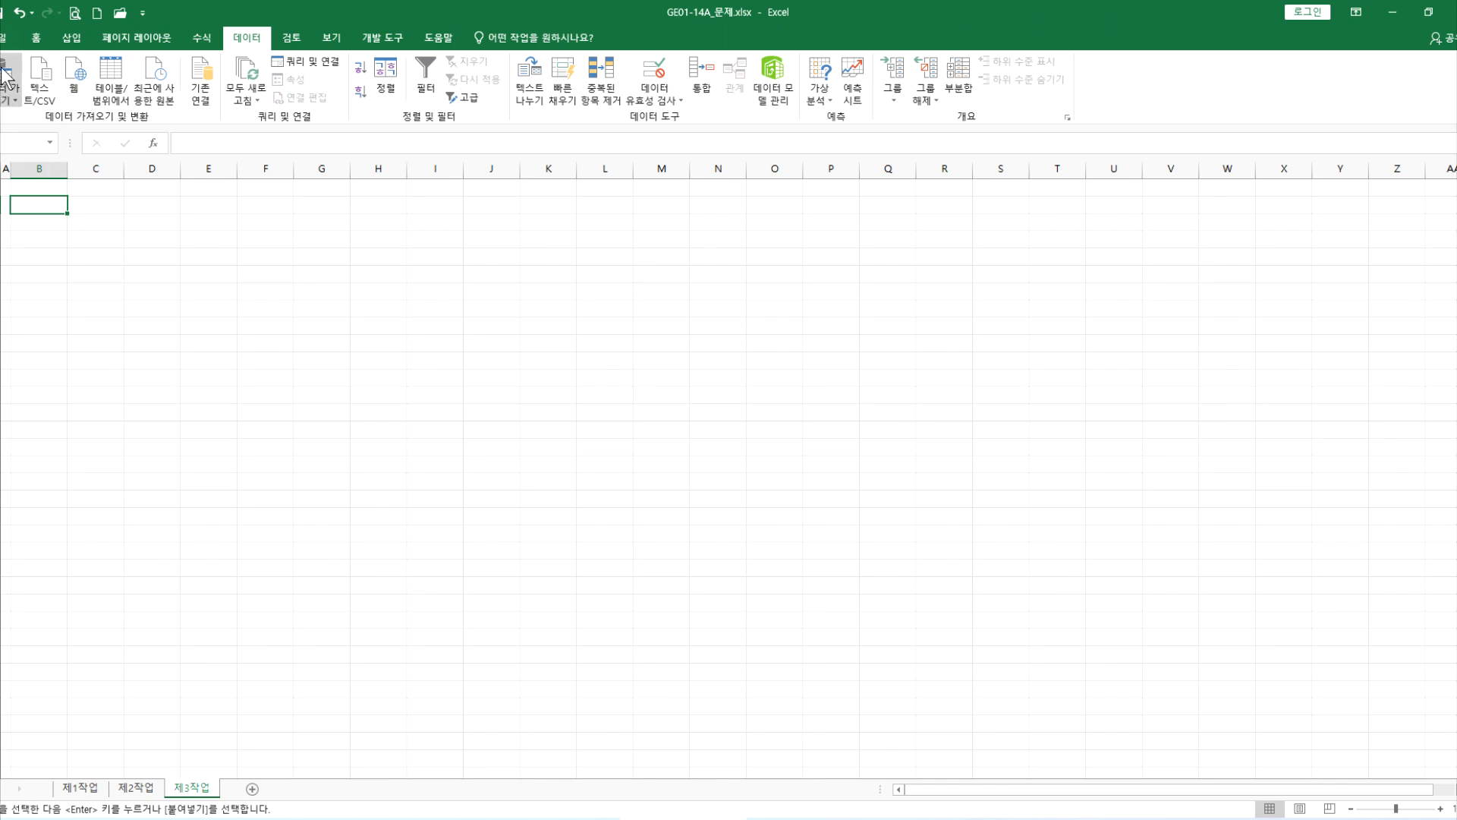
pyautogui.click(36, 38)
pyautogui.click(8, 103)
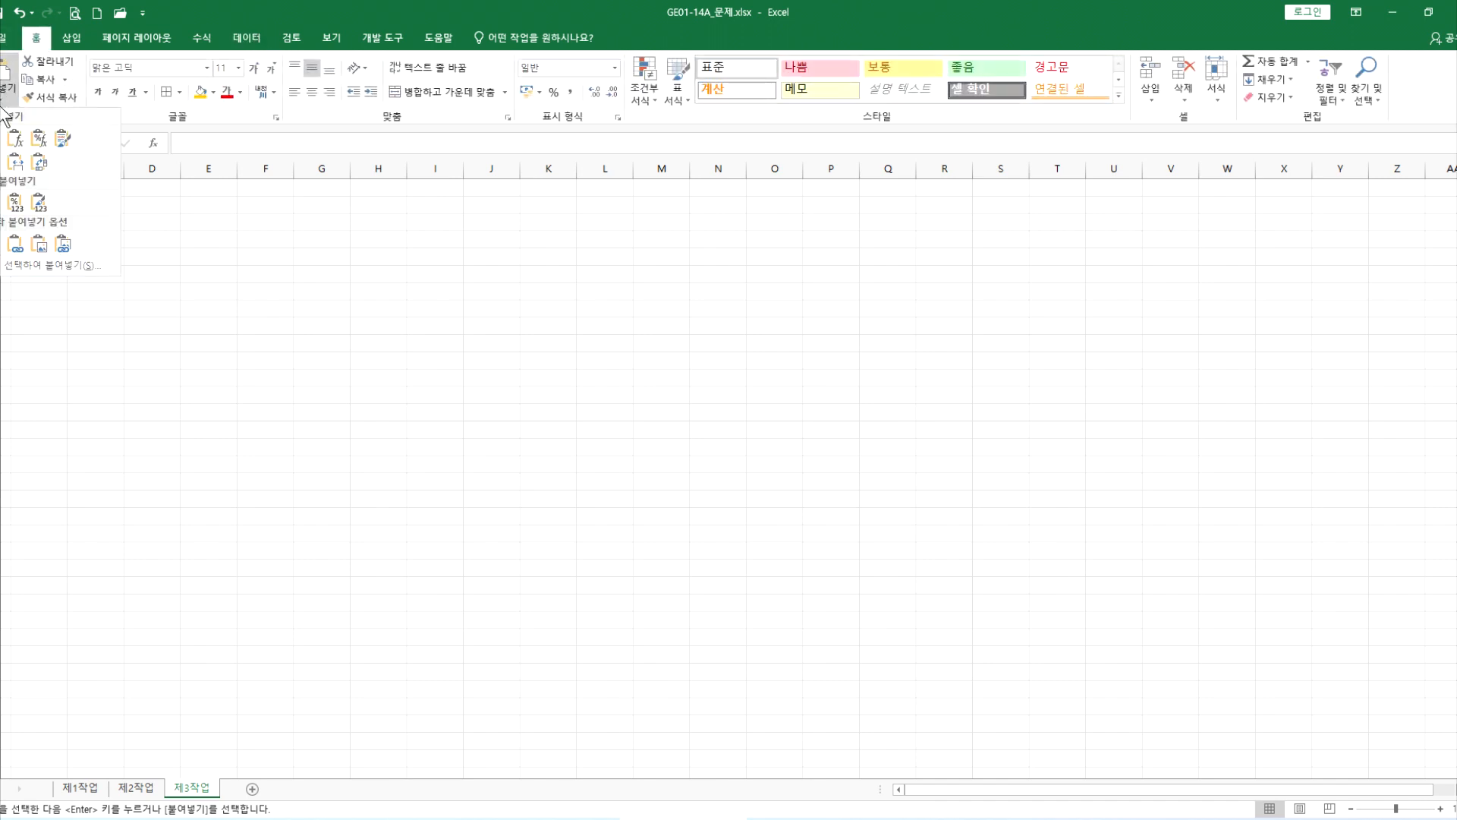
pyautogui.click(68, 266)
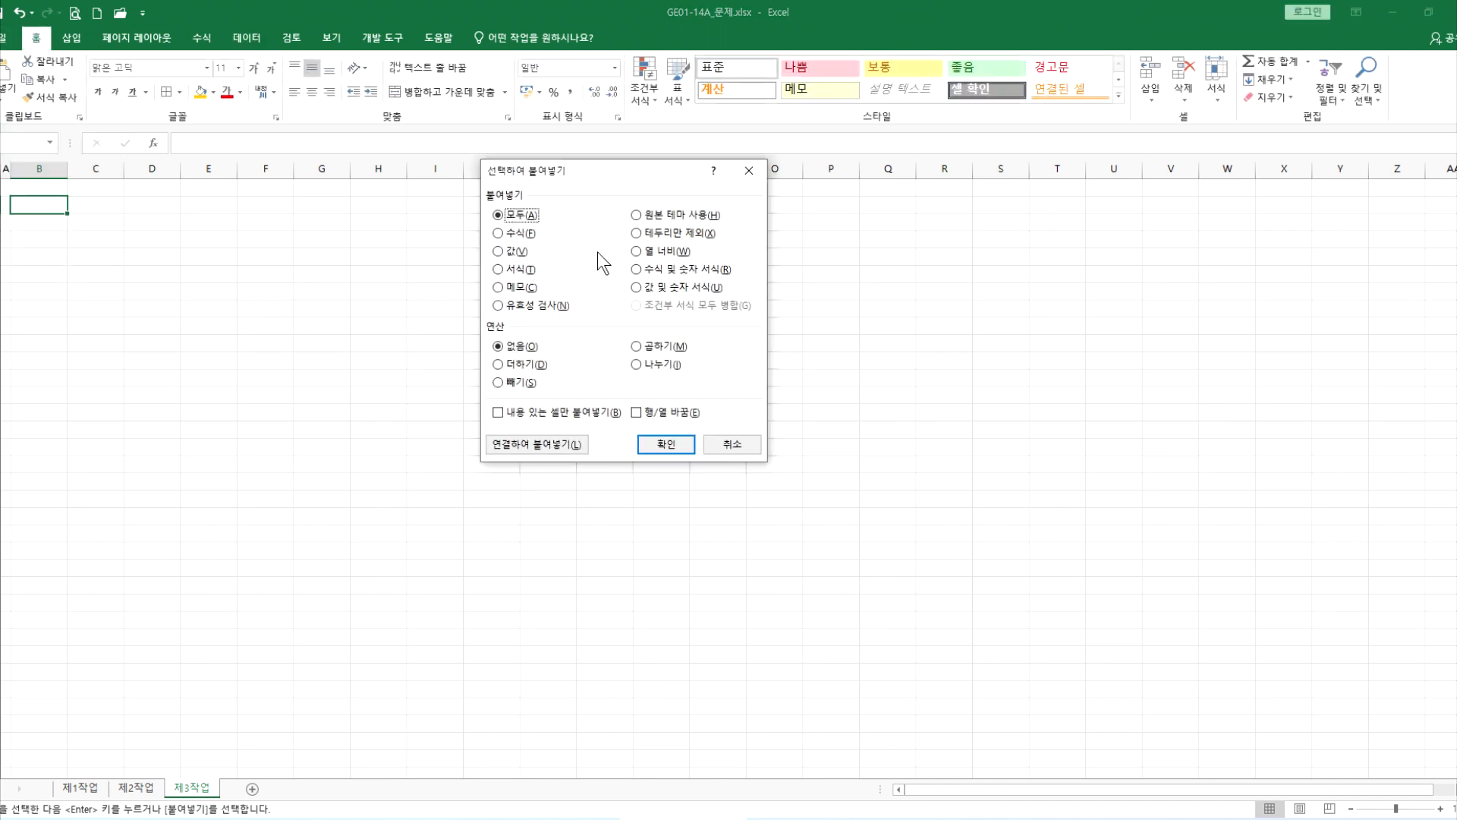
pyautogui.click(636, 251)
pyautogui.click(667, 444)
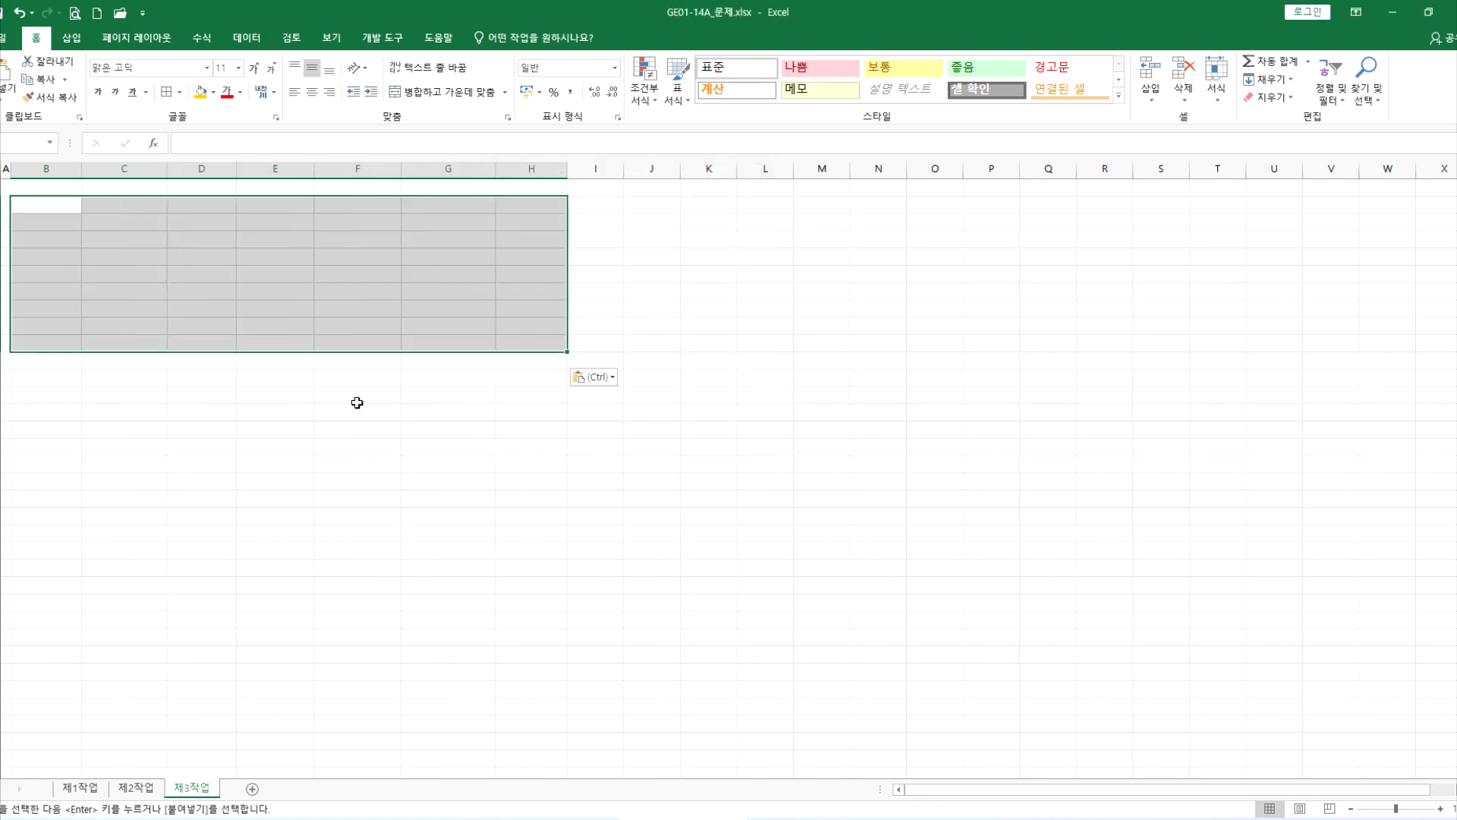
pyautogui.hotkey('ctrl', 'v')
# Try sorting the pasted table by the 지역 column in descending order.
pyautogui.click(201, 236)
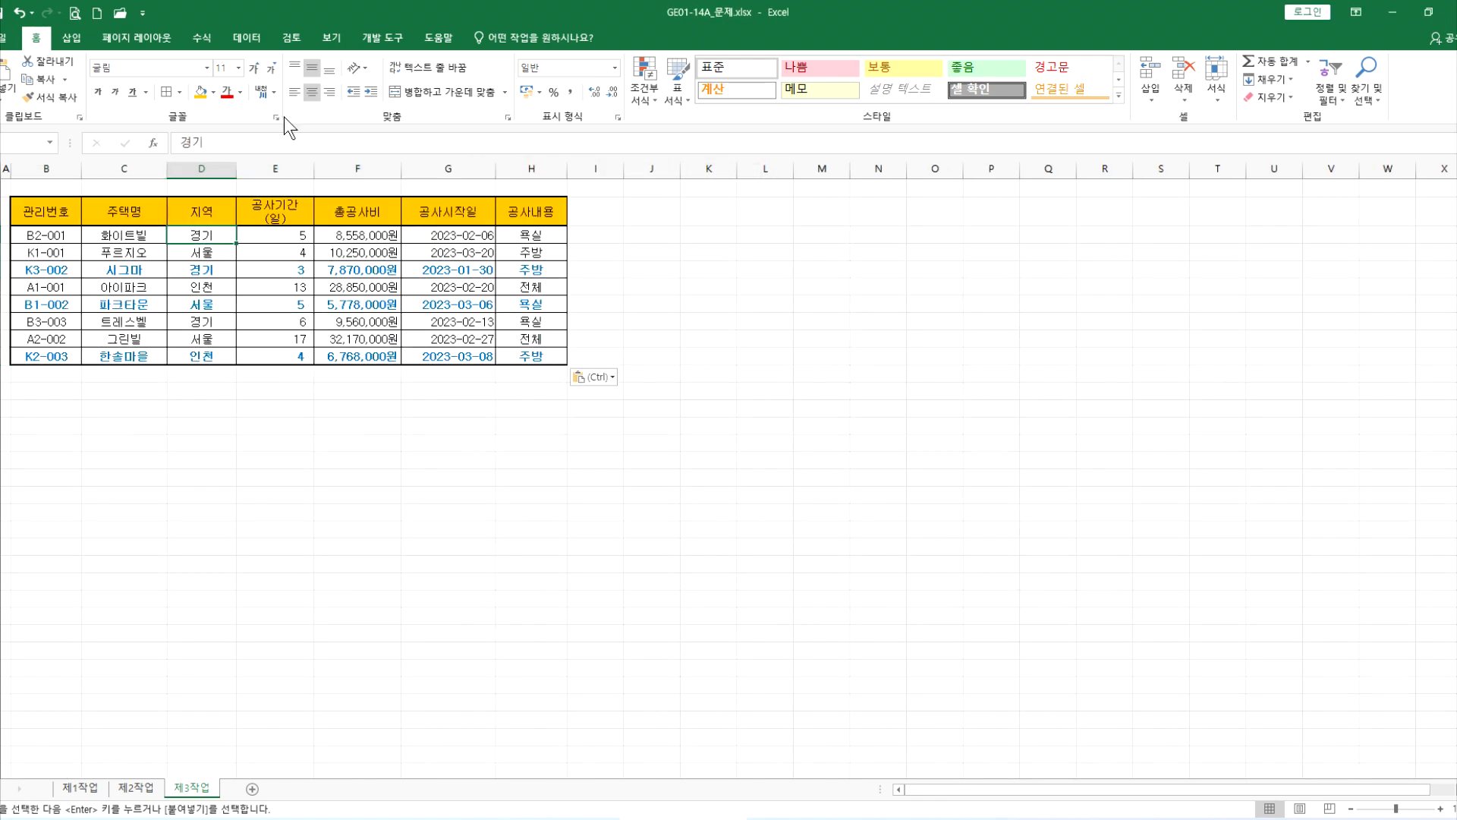
pyautogui.click(258, 38)
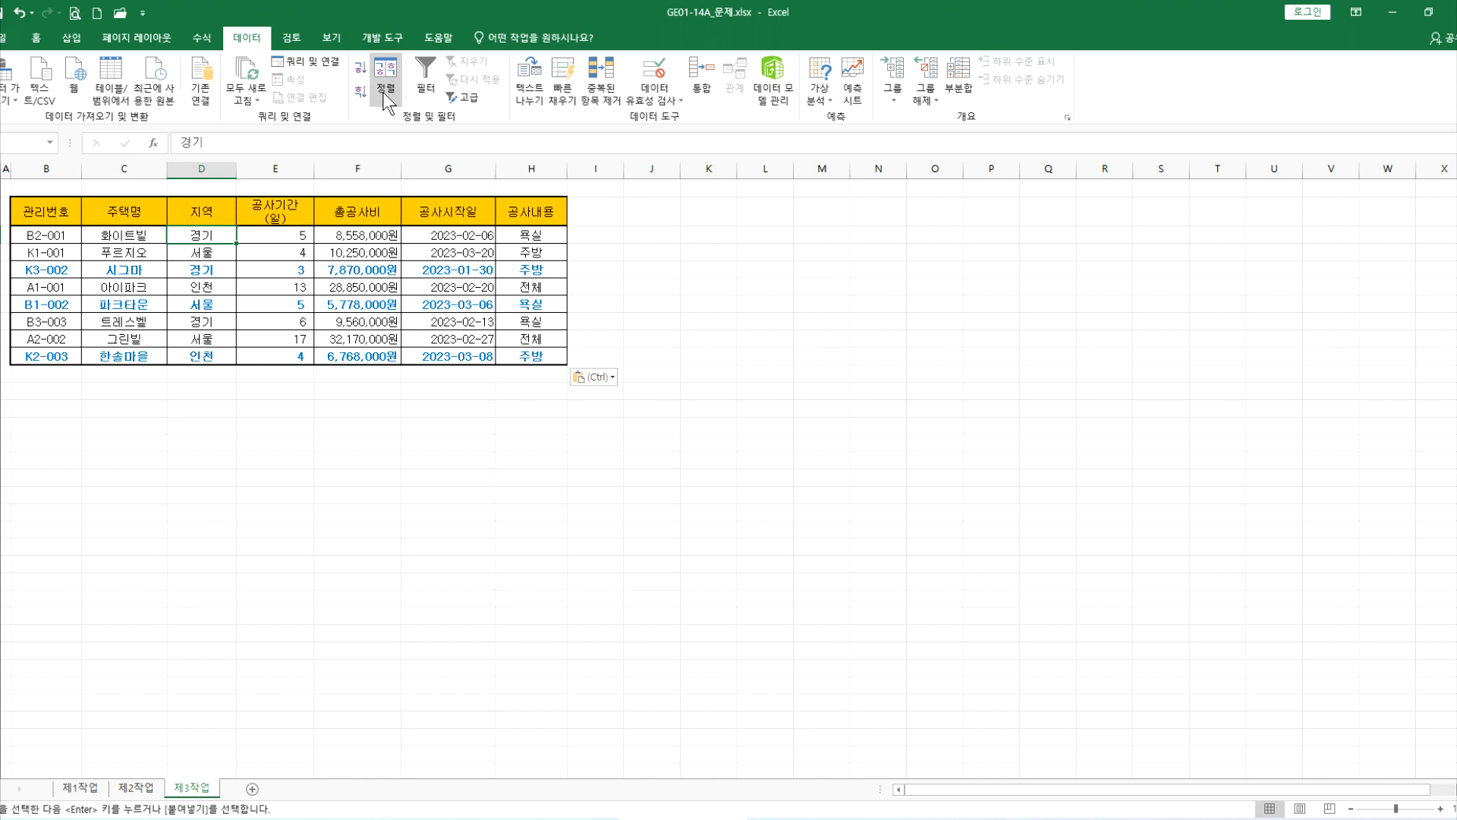
pyautogui.click(361, 92)
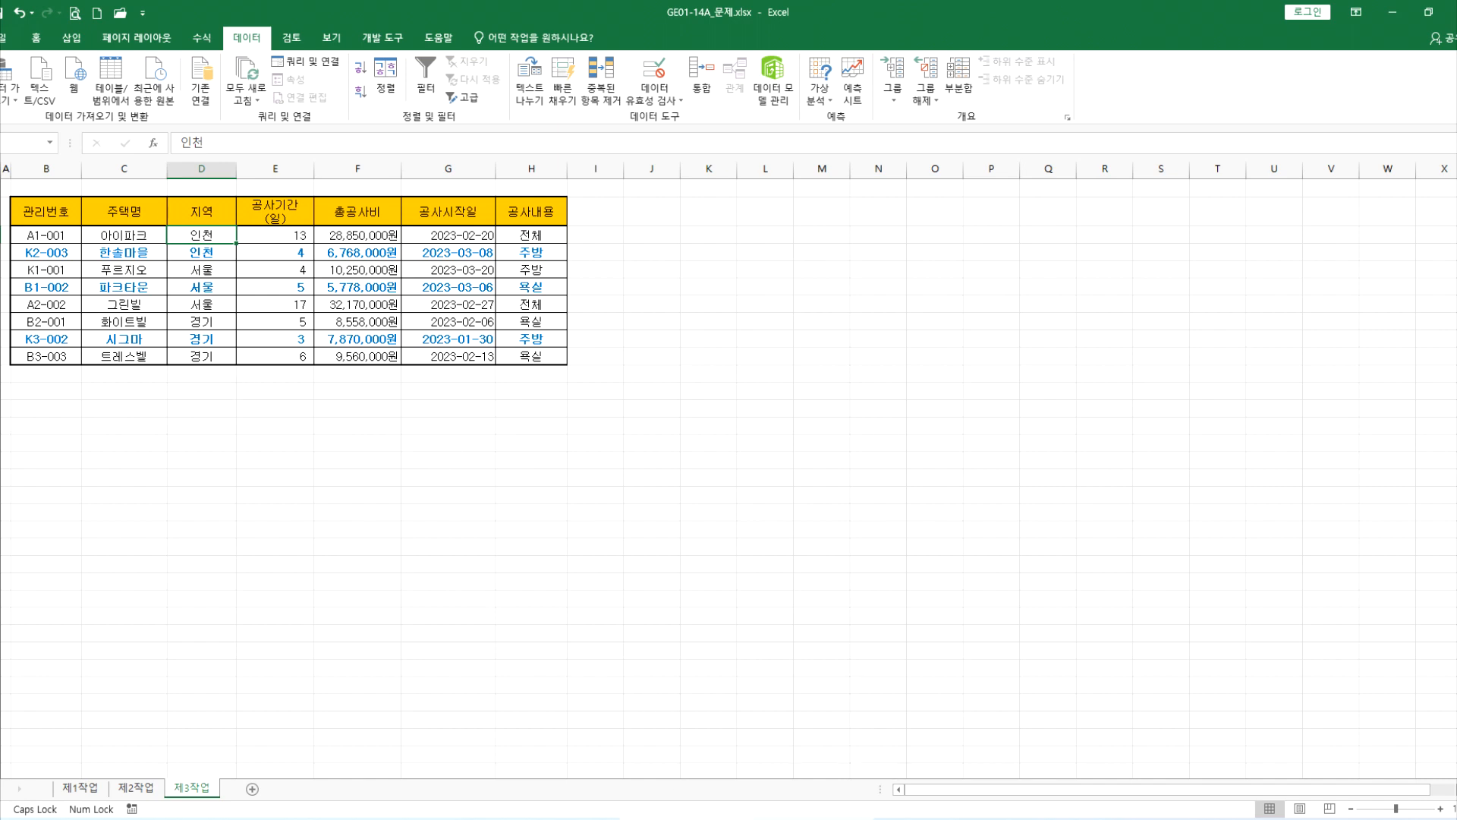
# Switch to the GE01-14A_모범답안.xlsx workbook, examine its 제3작업 subtotal table, and return to GE01-14A_문제.xlsx.
pyautogui.click(417, 684)
pyautogui.click(205, 787)
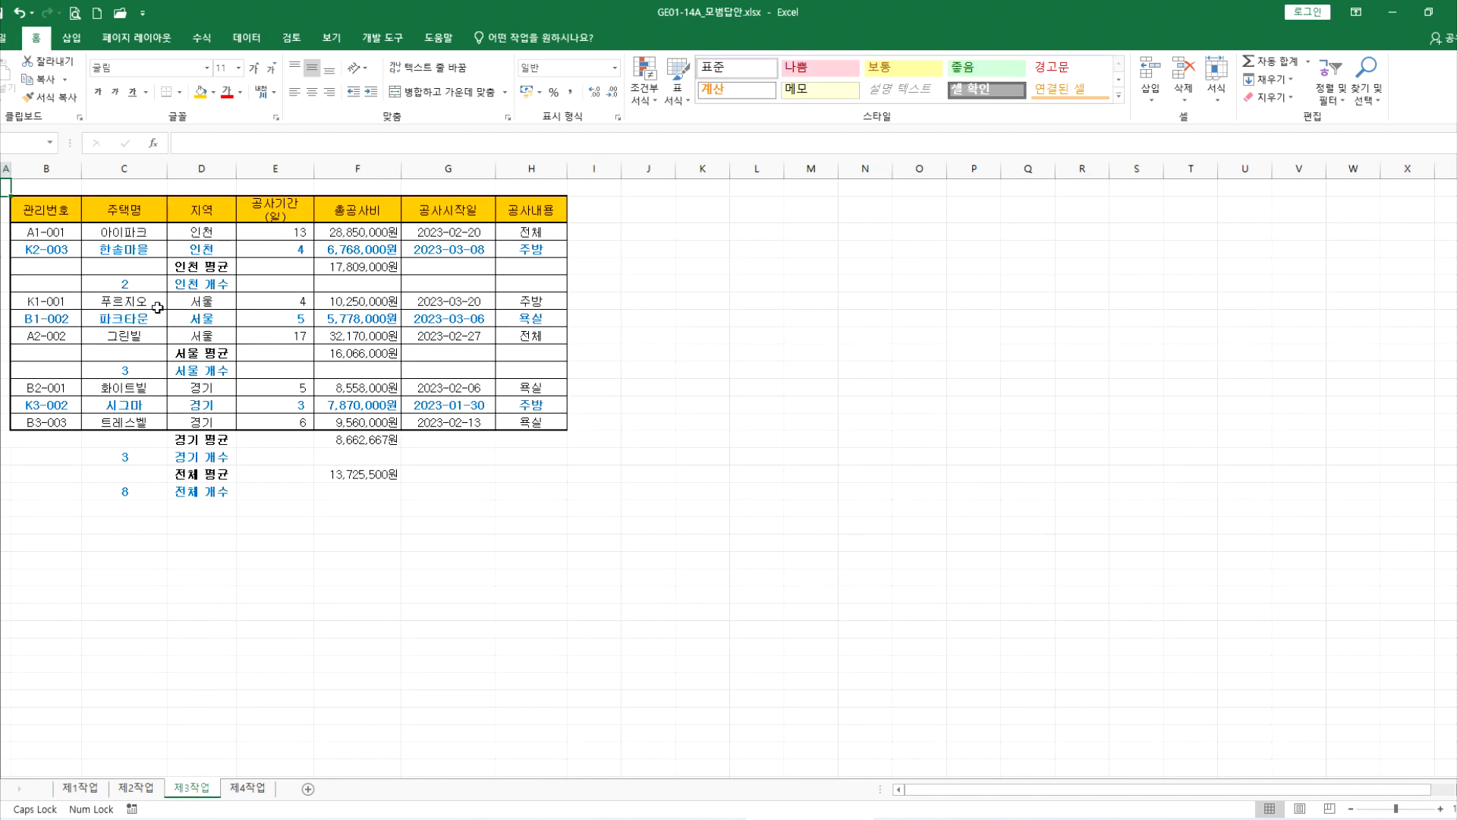
pyautogui.moveTo(47, 169); pyautogui.dragTo(608, 172)
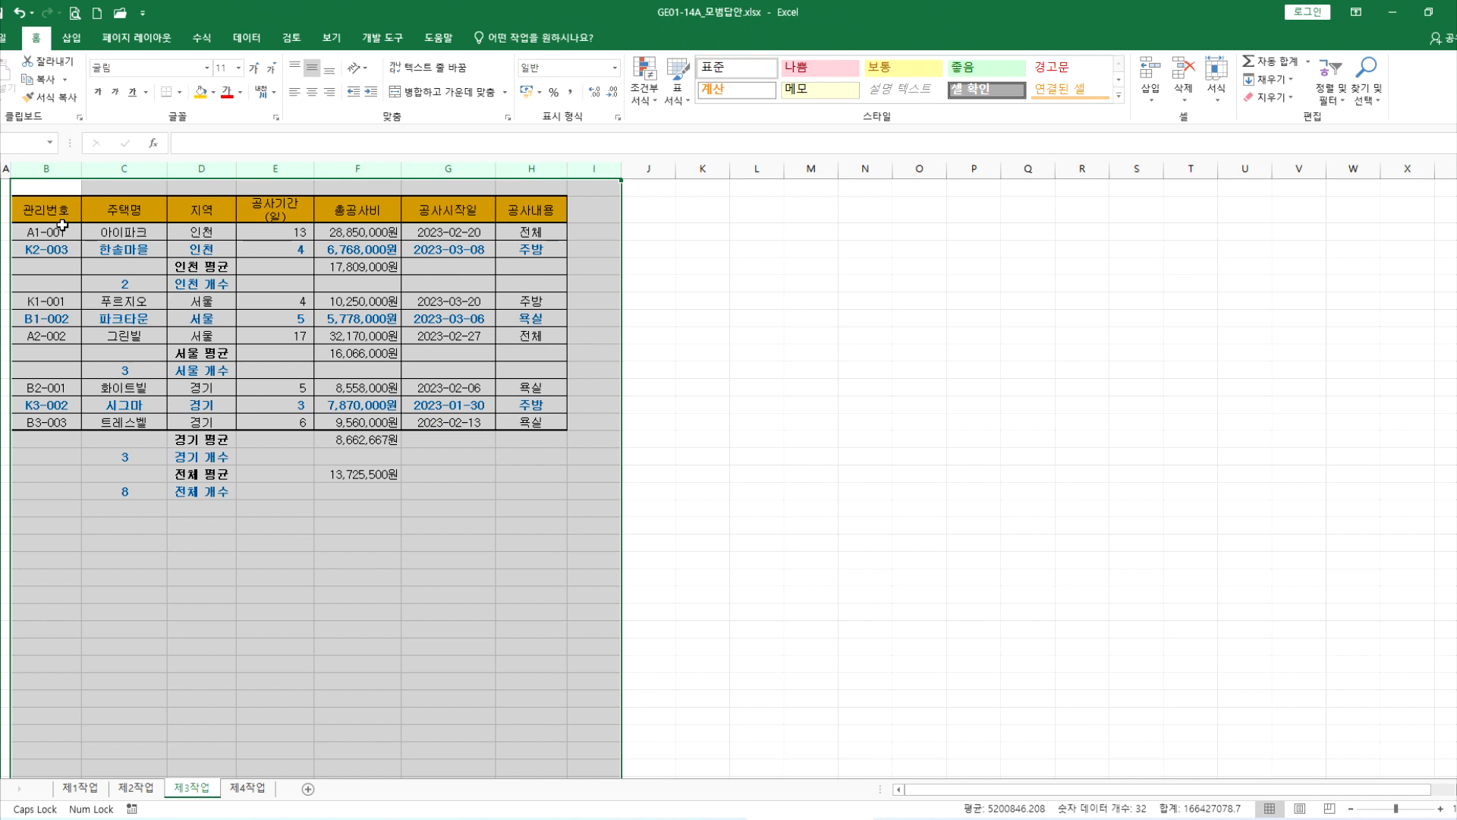
pyautogui.click(199, 251)
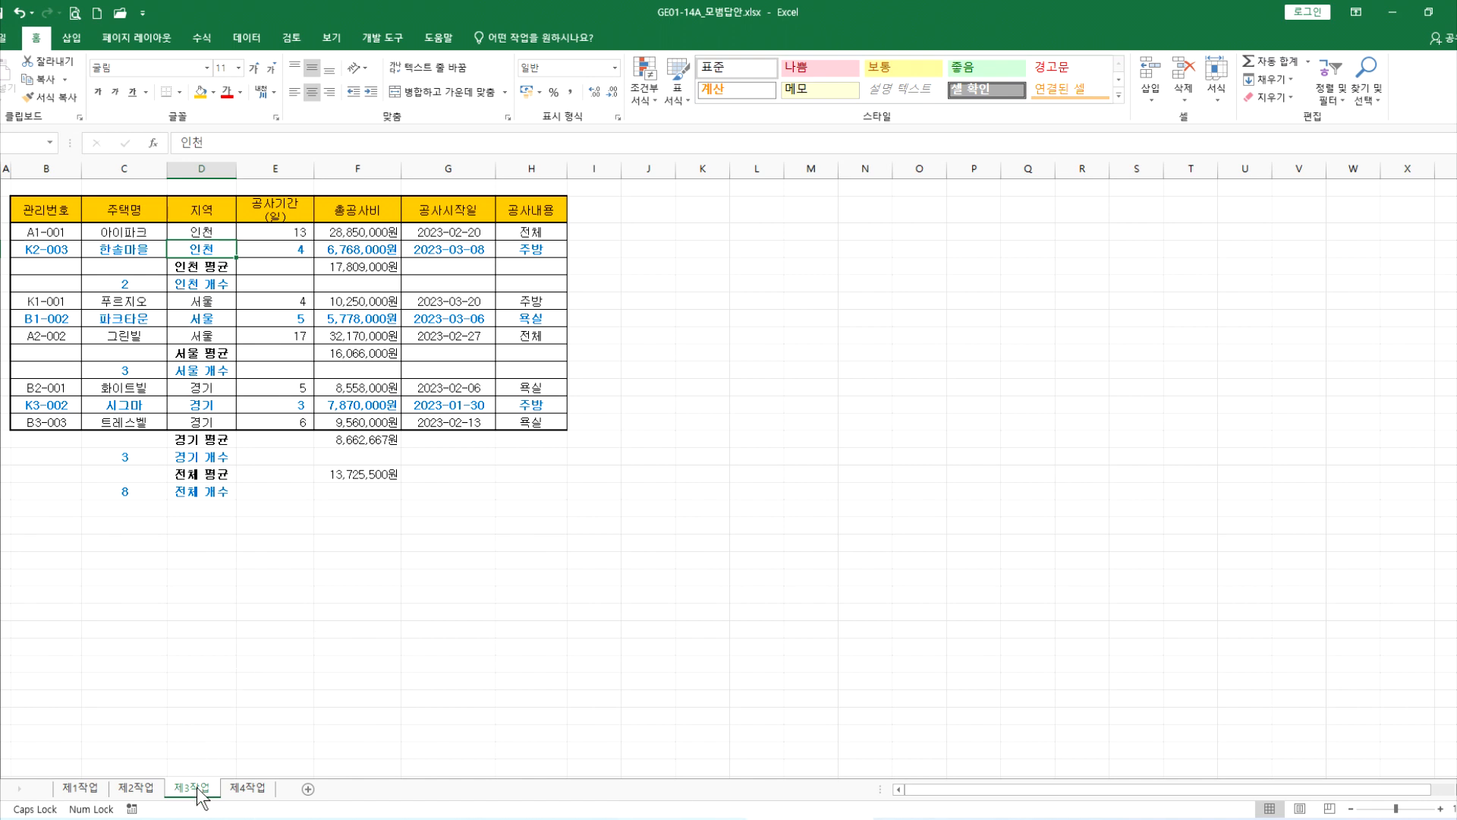
pyautogui.click(581, 776)
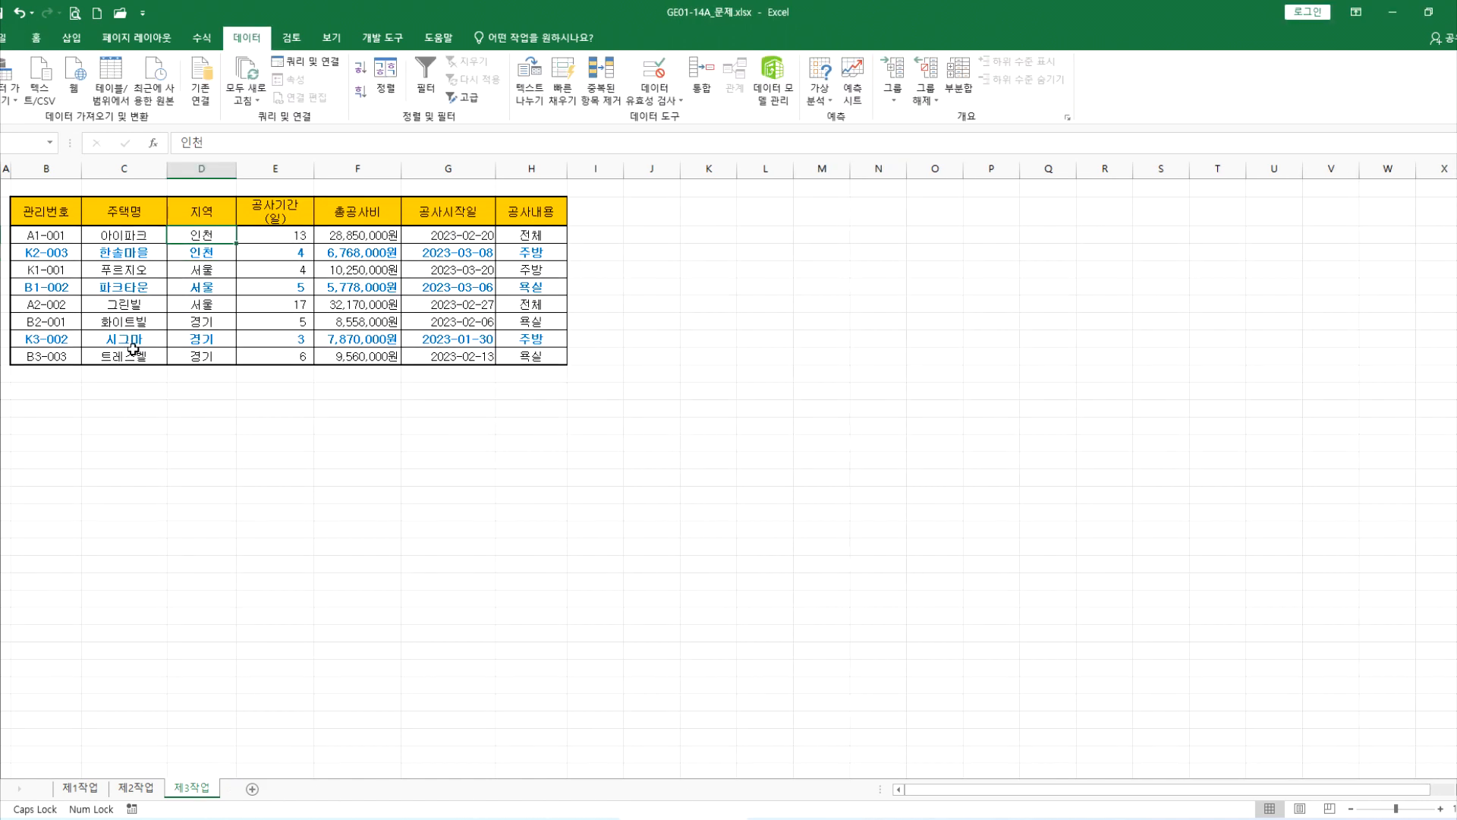
# Undo the 지역 sort and the table paste, and paste the copied table again at B2.
pyautogui.hotkey('ctrl', 'z')
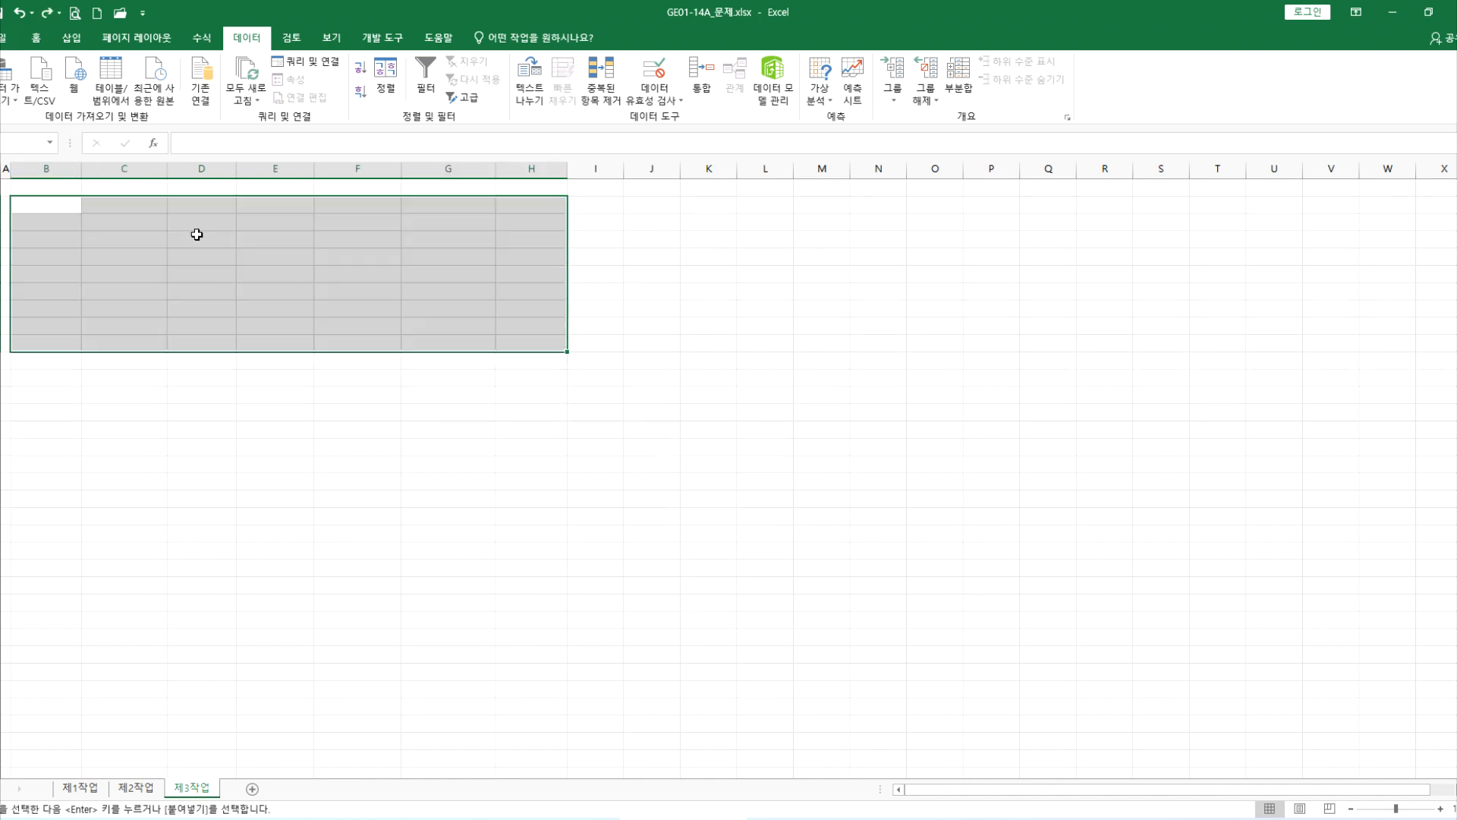
pyautogui.hotkey('ctrl', 'v')
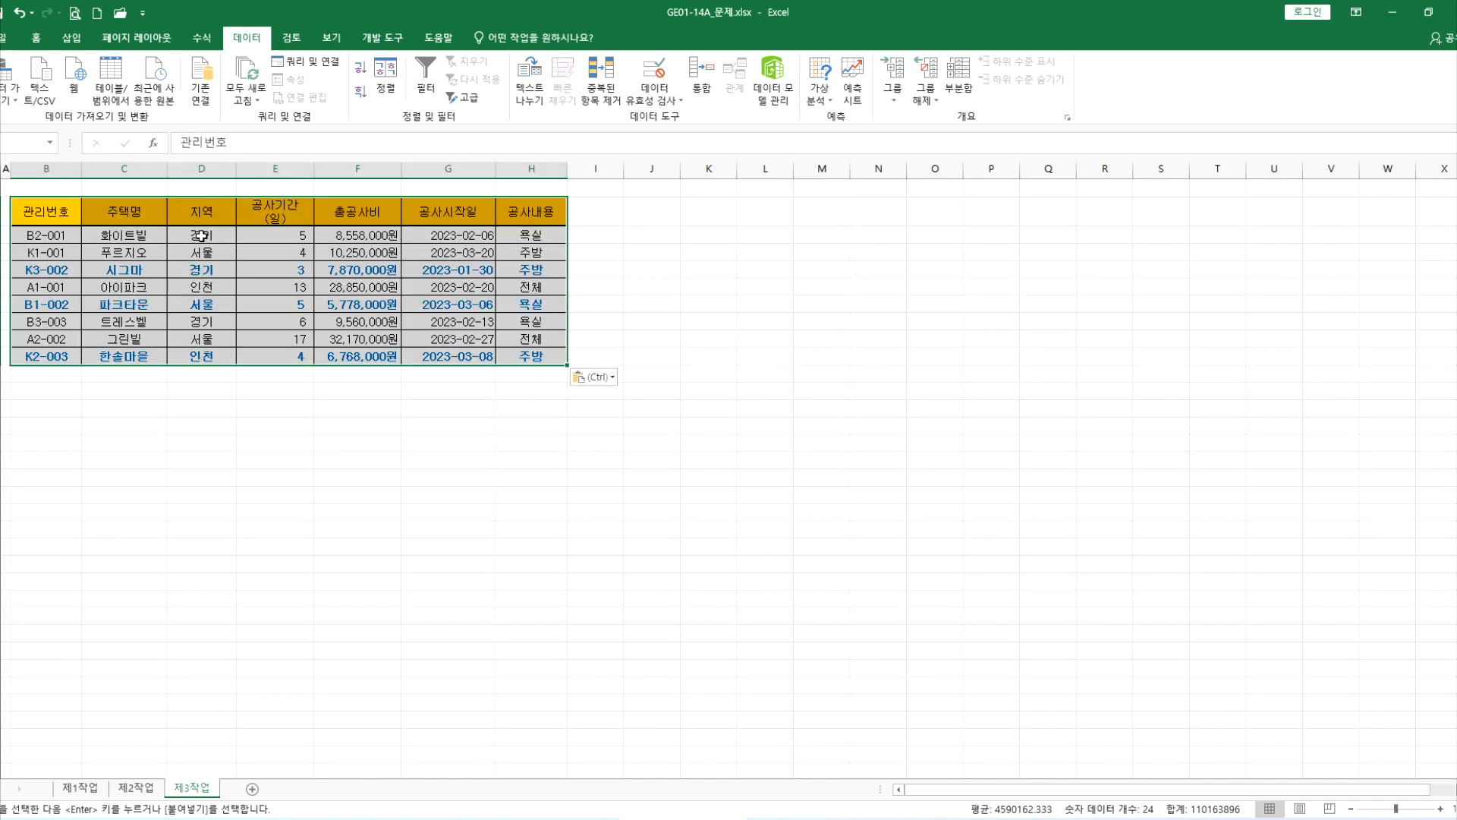
# Sort the 제3작업 table by the 지역 column in ascending order first, and finally in descending order.
pyautogui.click(201, 236)
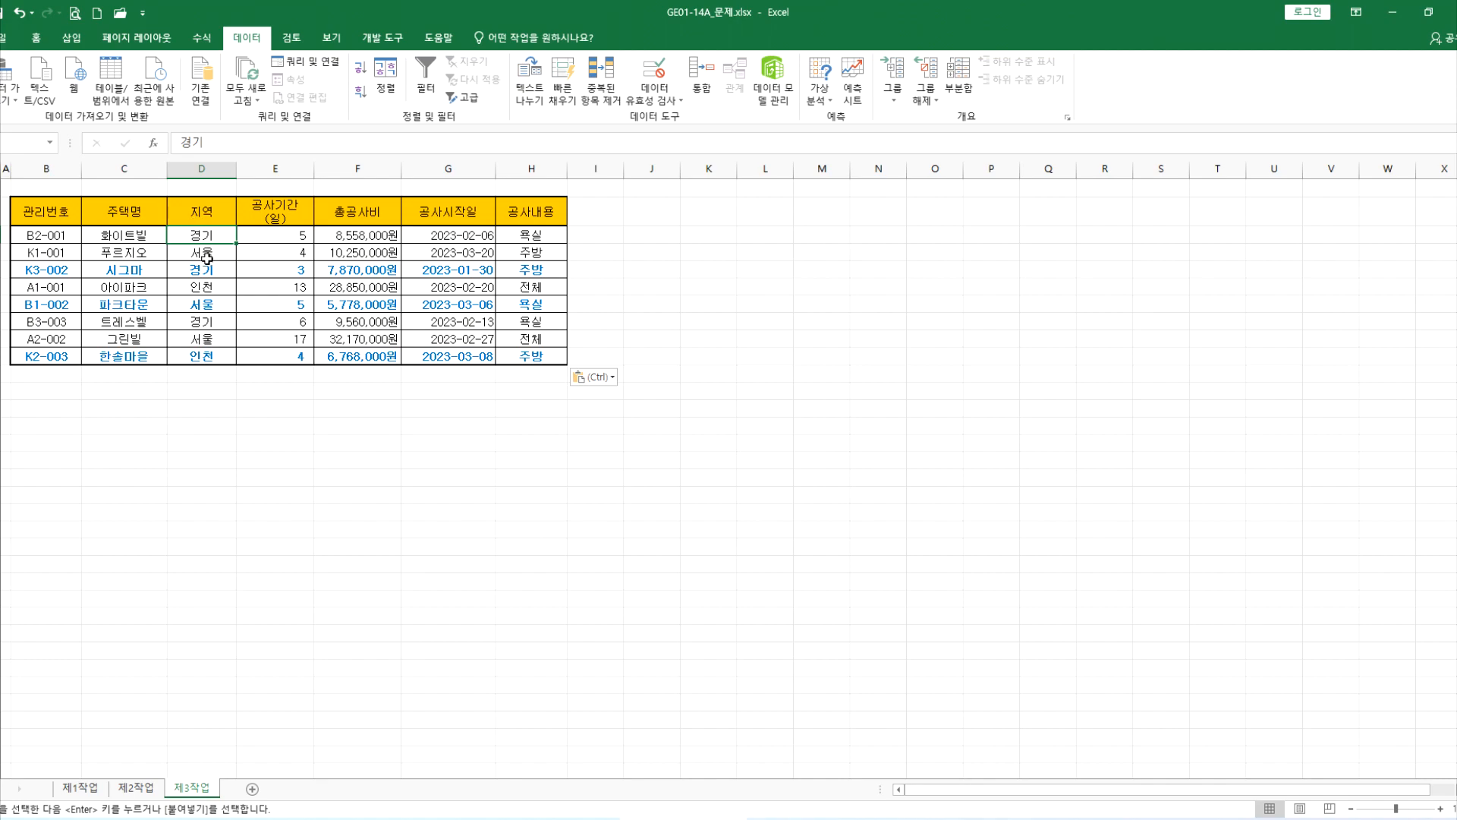
pyautogui.click(199, 287)
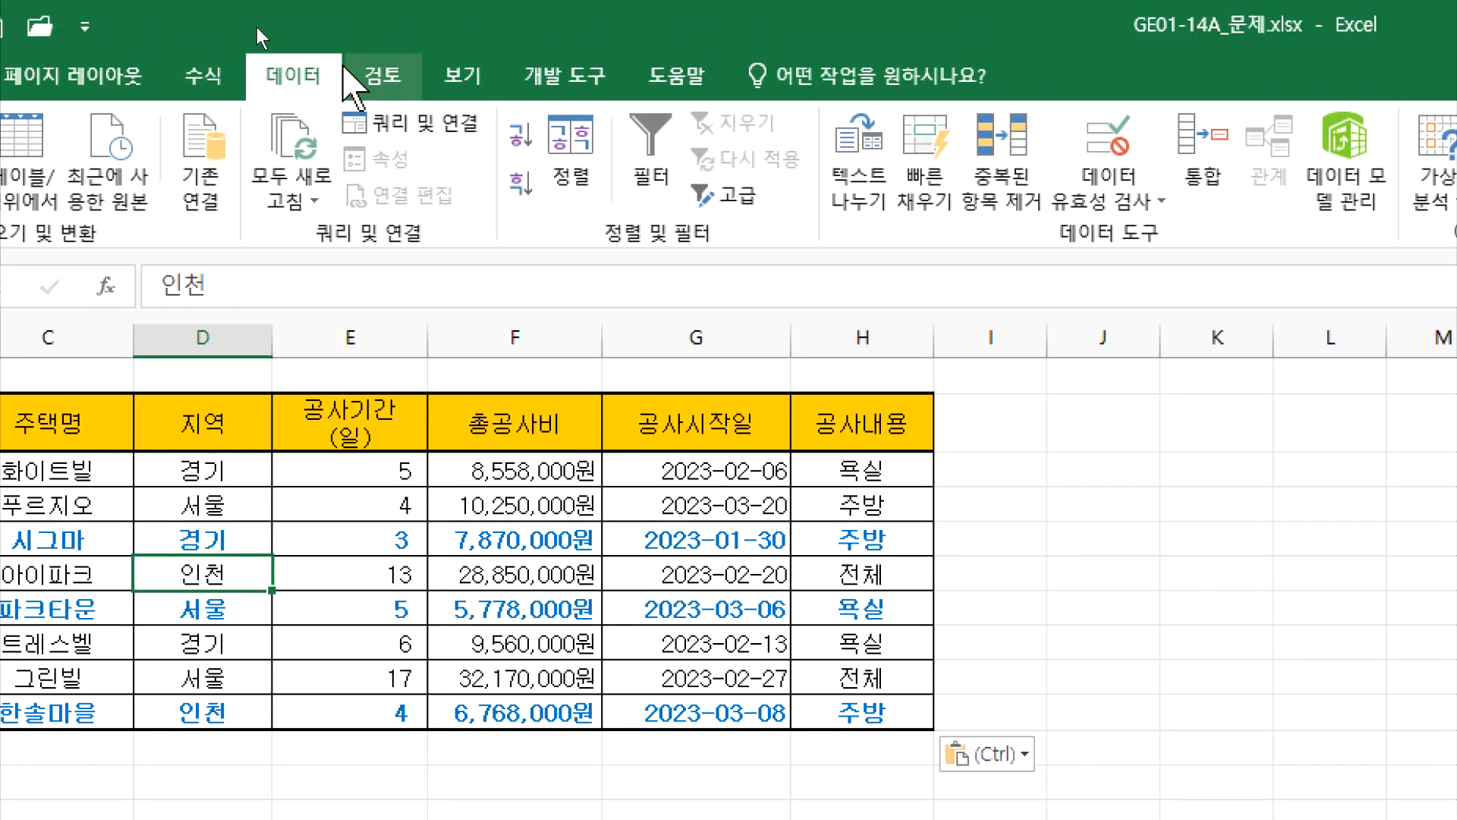
pyautogui.click(520, 135)
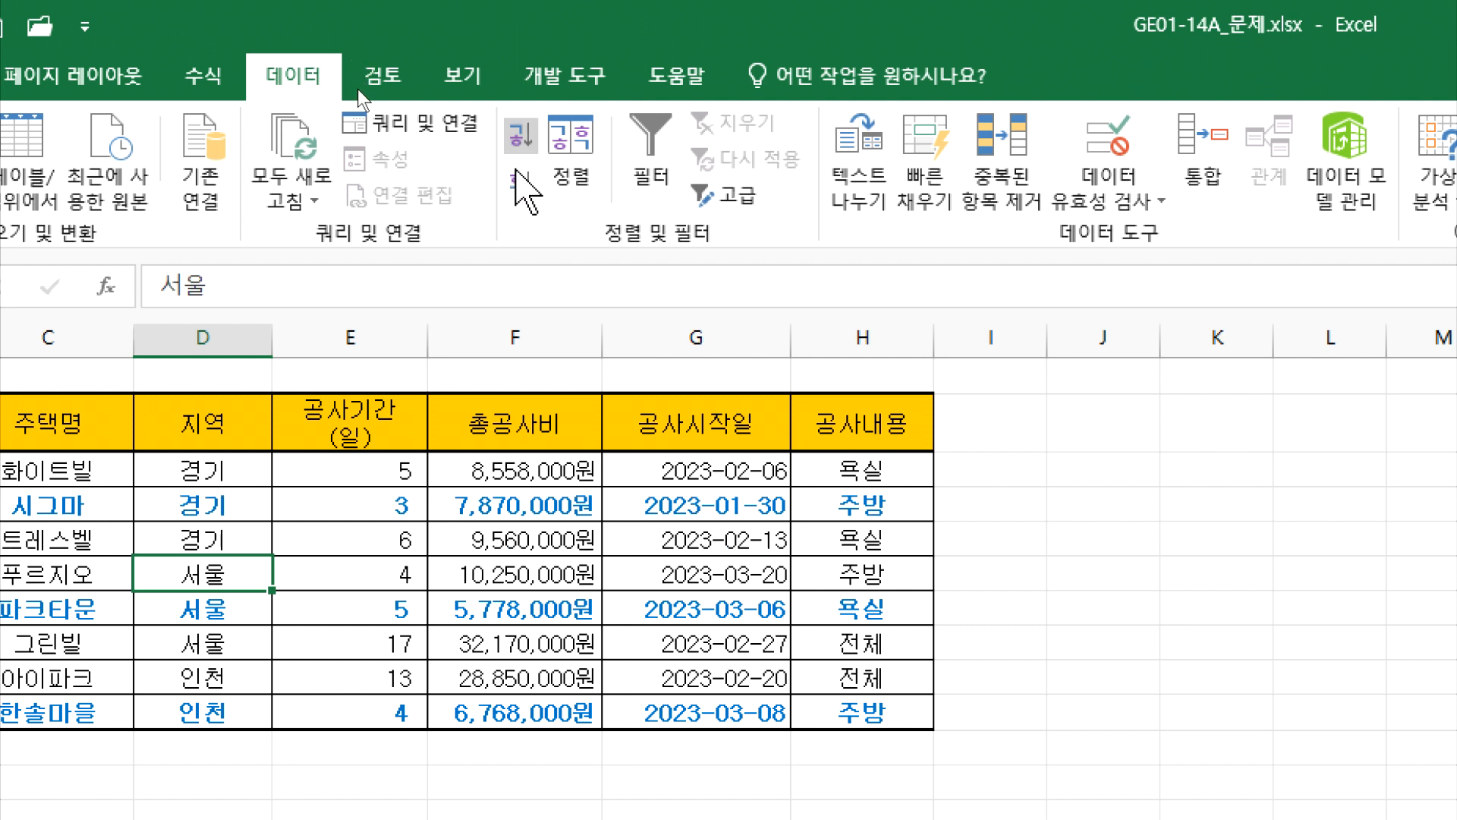
pyautogui.click(518, 183)
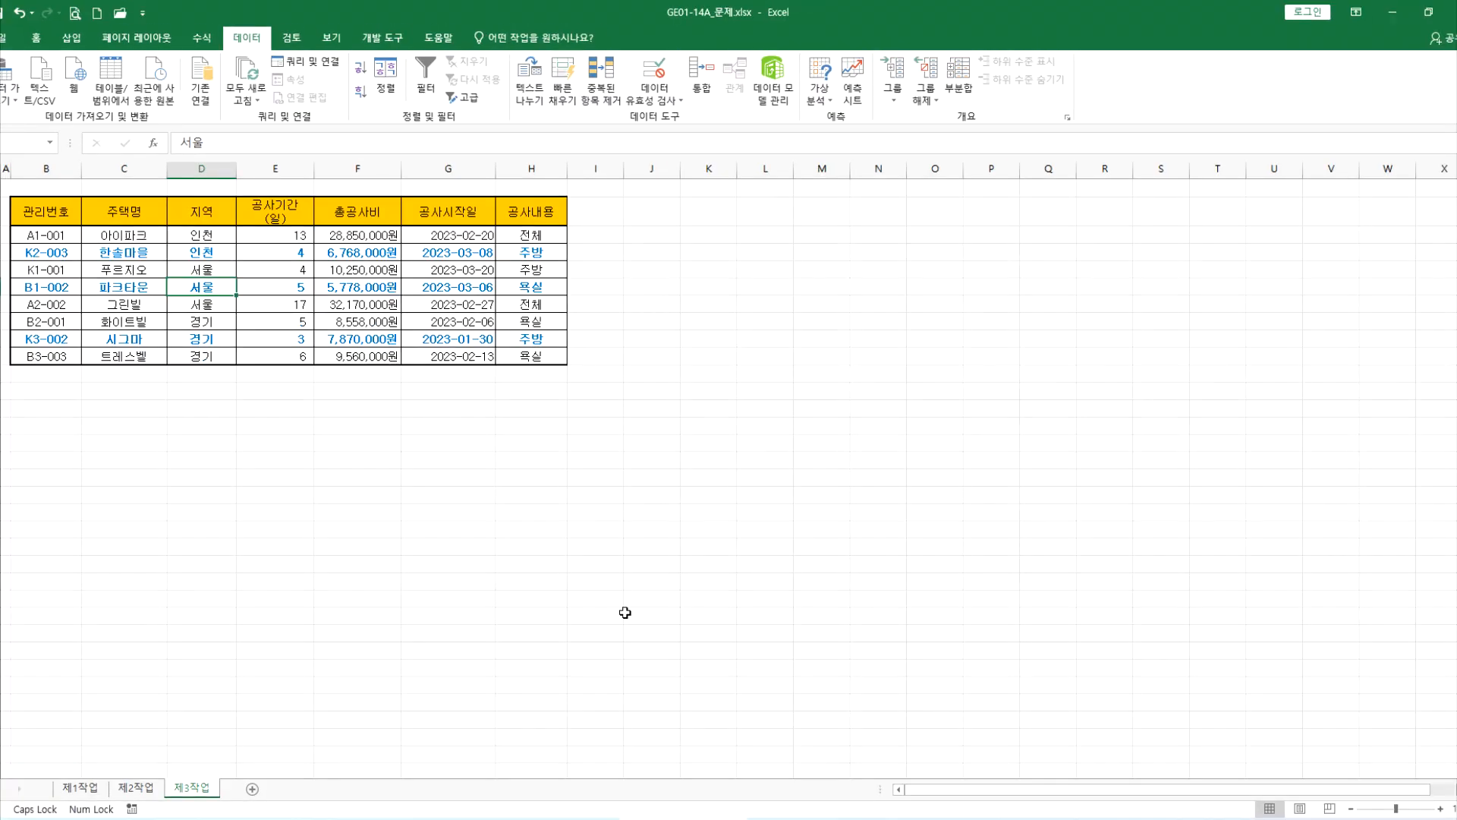
# Switch to the PDF and read 제3작업 condition (1) on sorting and the 부분합 for 주택명 and 총공사비.
pyautogui.click(1017, 813)
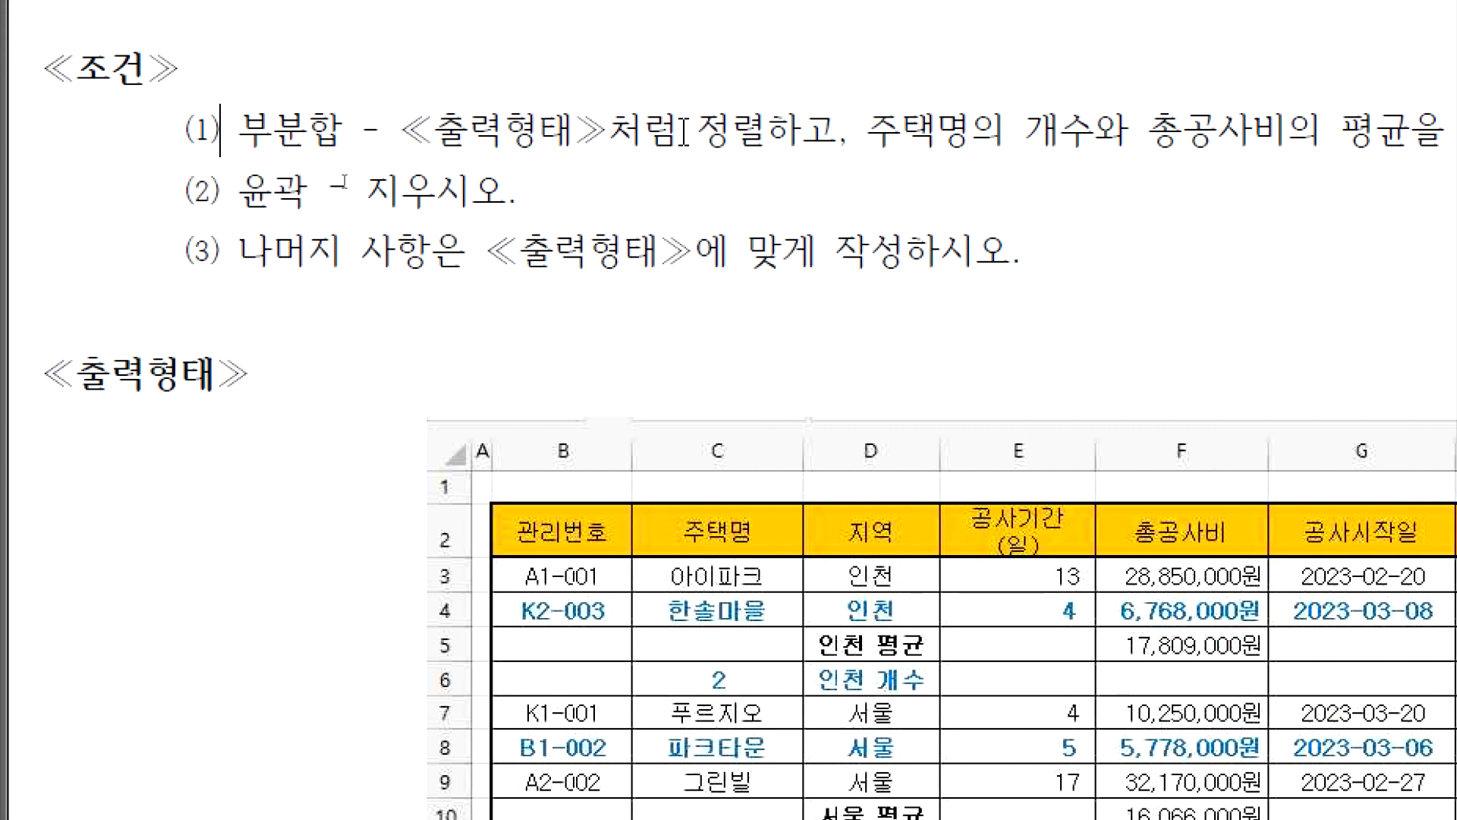
pyautogui.hotkey('shift', 'Right')
pyautogui.hotkey('shift', 'Right')
pyautogui.hotkey('shift', 'Right')
pyautogui.hotkey('shift', 'Right')
pyautogui.hotkey('shift', 'Right')
pyautogui.hotkey('shift', 'Right')
pyautogui.hotkey('shift', 'Right')
pyautogui.hotkey('shift', 'Right')
pyautogui.hotkey('shift', 'Right')
pyautogui.hotkey('shift', 'Right')
pyautogui.hotkey('shift', 'Right')
pyautogui.hotkey('shift', 'Right')
pyautogui.hotkey('shift', 'Right')
pyautogui.hotkey('shift', 'Right')
pyautogui.hotkey('shift', 'Right')
pyautogui.hotkey('shift', 'Right')
pyautogui.hotkey('shift', 'Right')
pyautogui.hotkey('shift', 'Right')
pyautogui.hotkey('shift', 'Right')
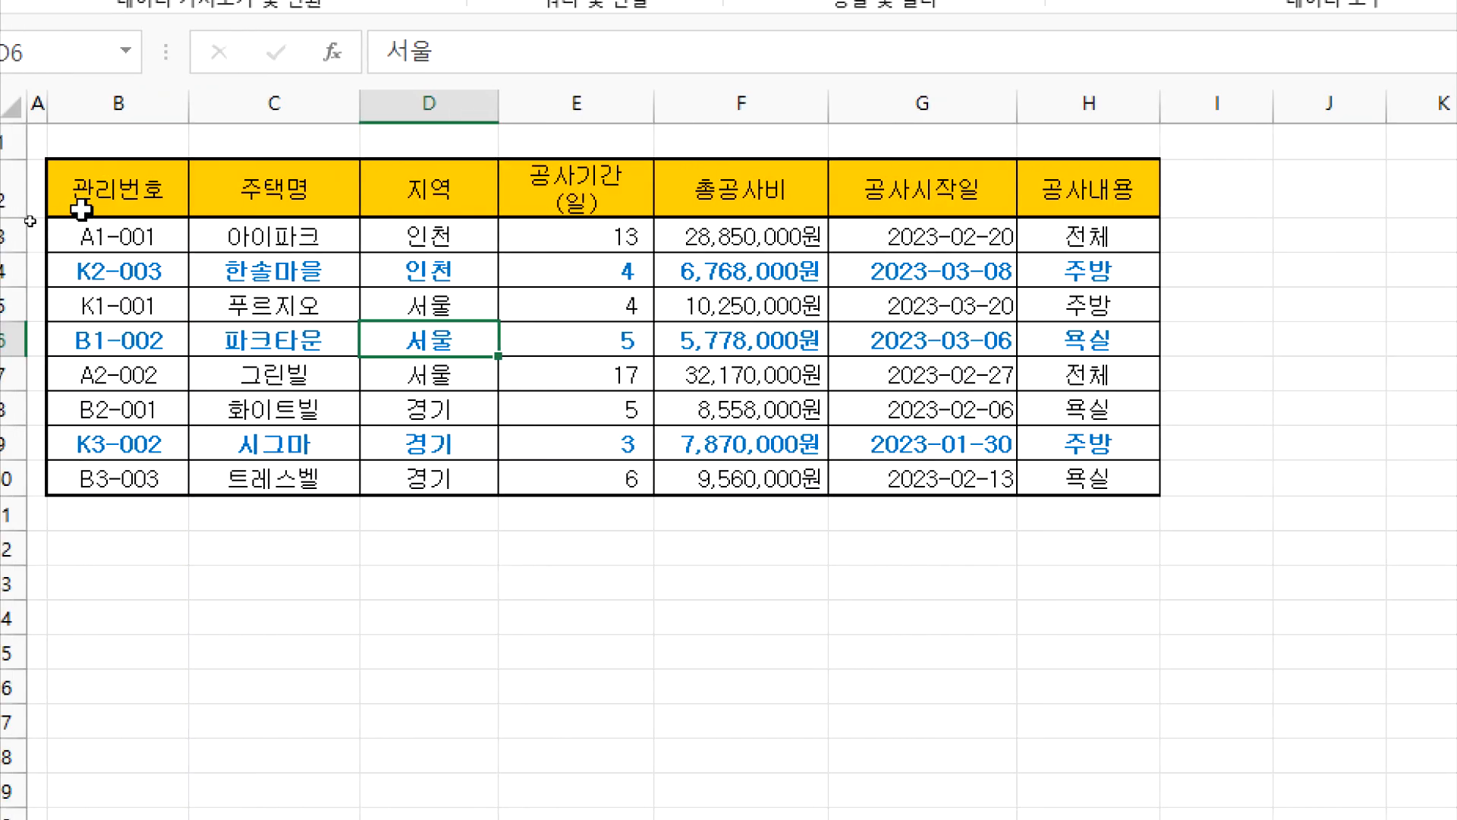
# Start a Subtotal on the whole table from 관리번호 to 공사내용, including its header row, and group it by 지역.
pyautogui.moveTo(81, 209); pyautogui.dragTo(1078, 478)
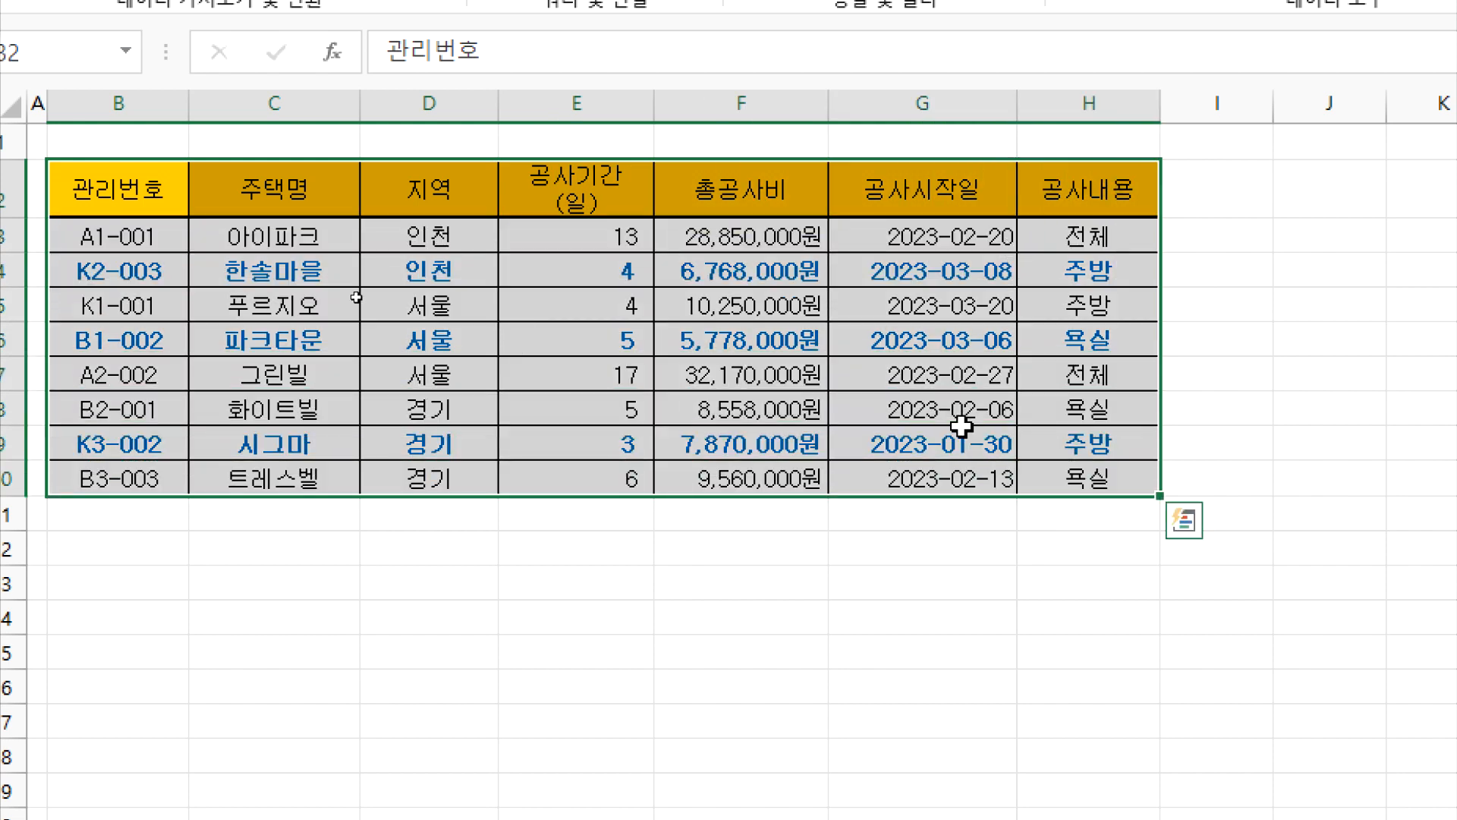
pyautogui.click(579, 292)
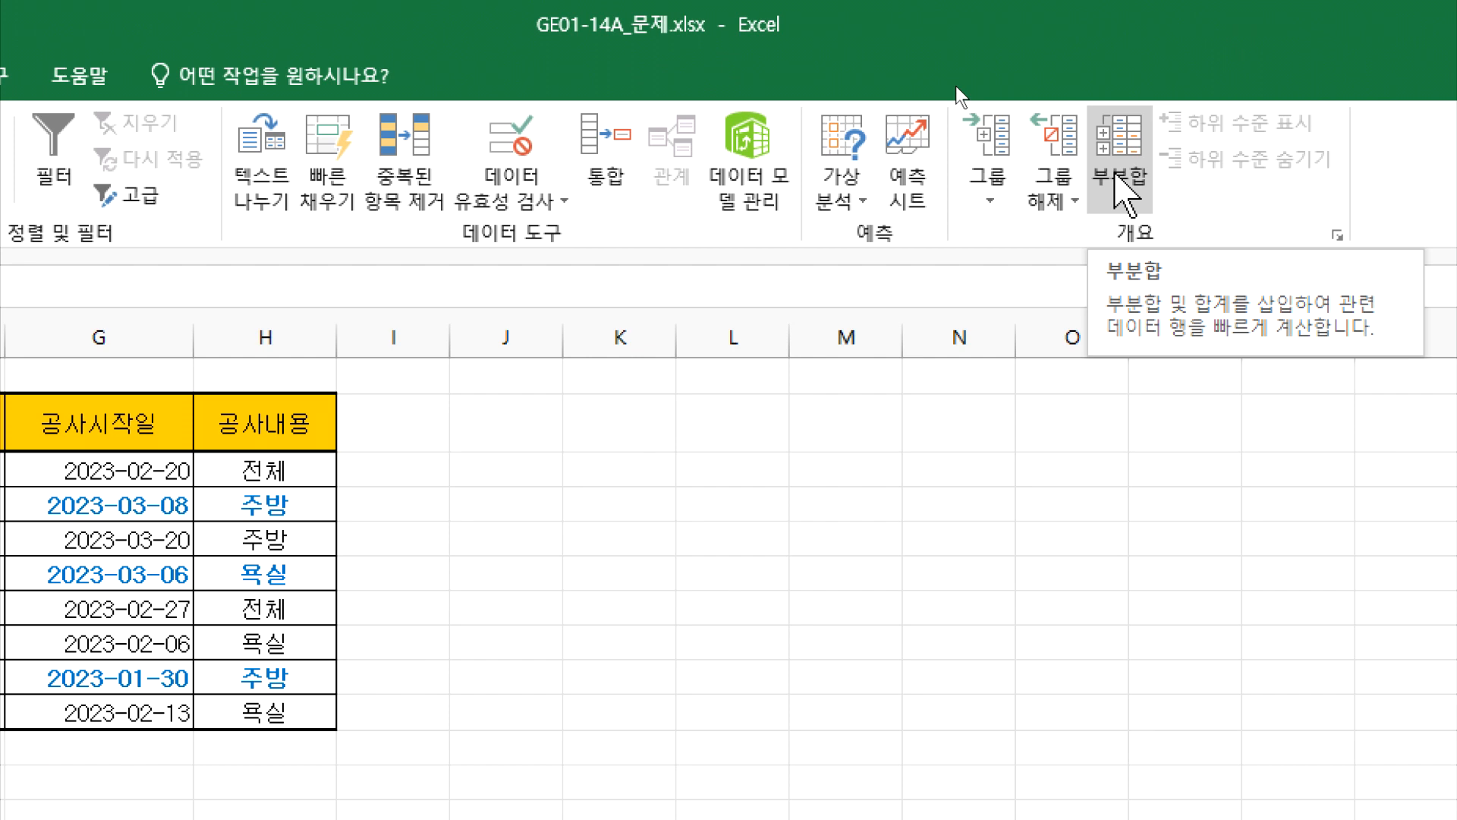
pyautogui.click(1116, 181)
pyautogui.moveTo(410, 341); pyautogui.dragTo(240, 374)
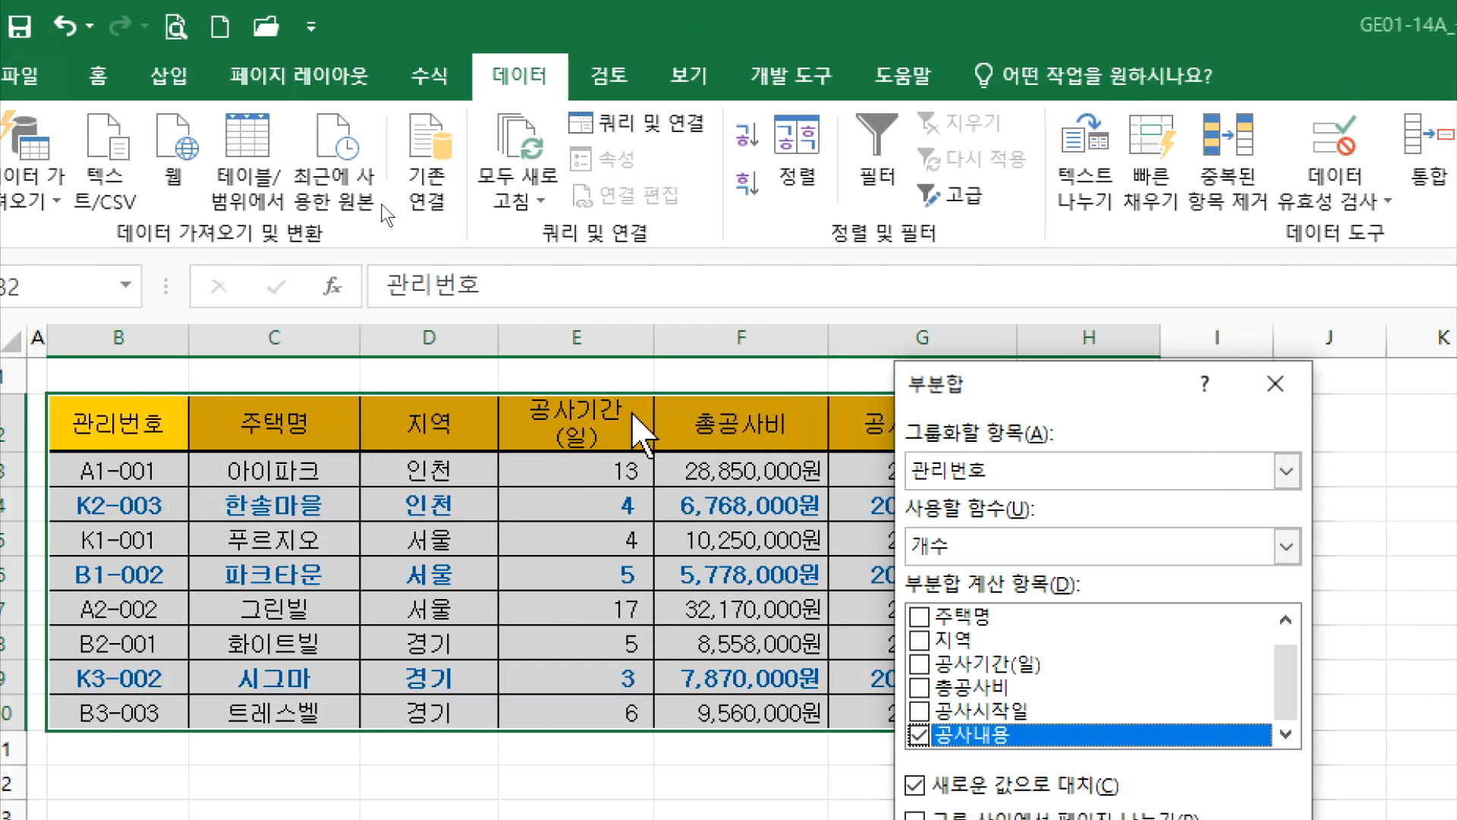
pyautogui.moveTo(819, 395); pyautogui.dragTo(687, 331)
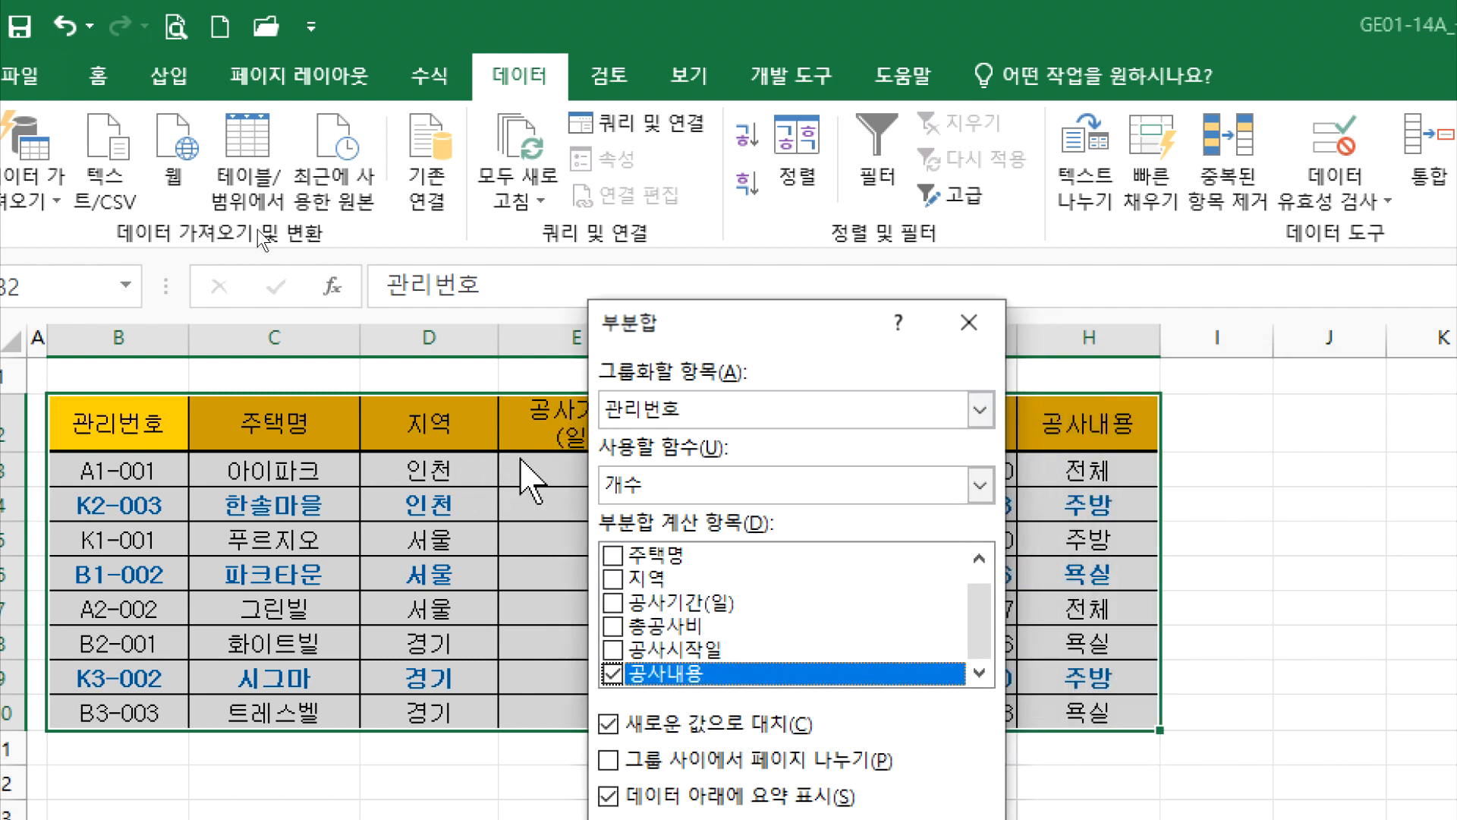
pyautogui.click(637, 412)
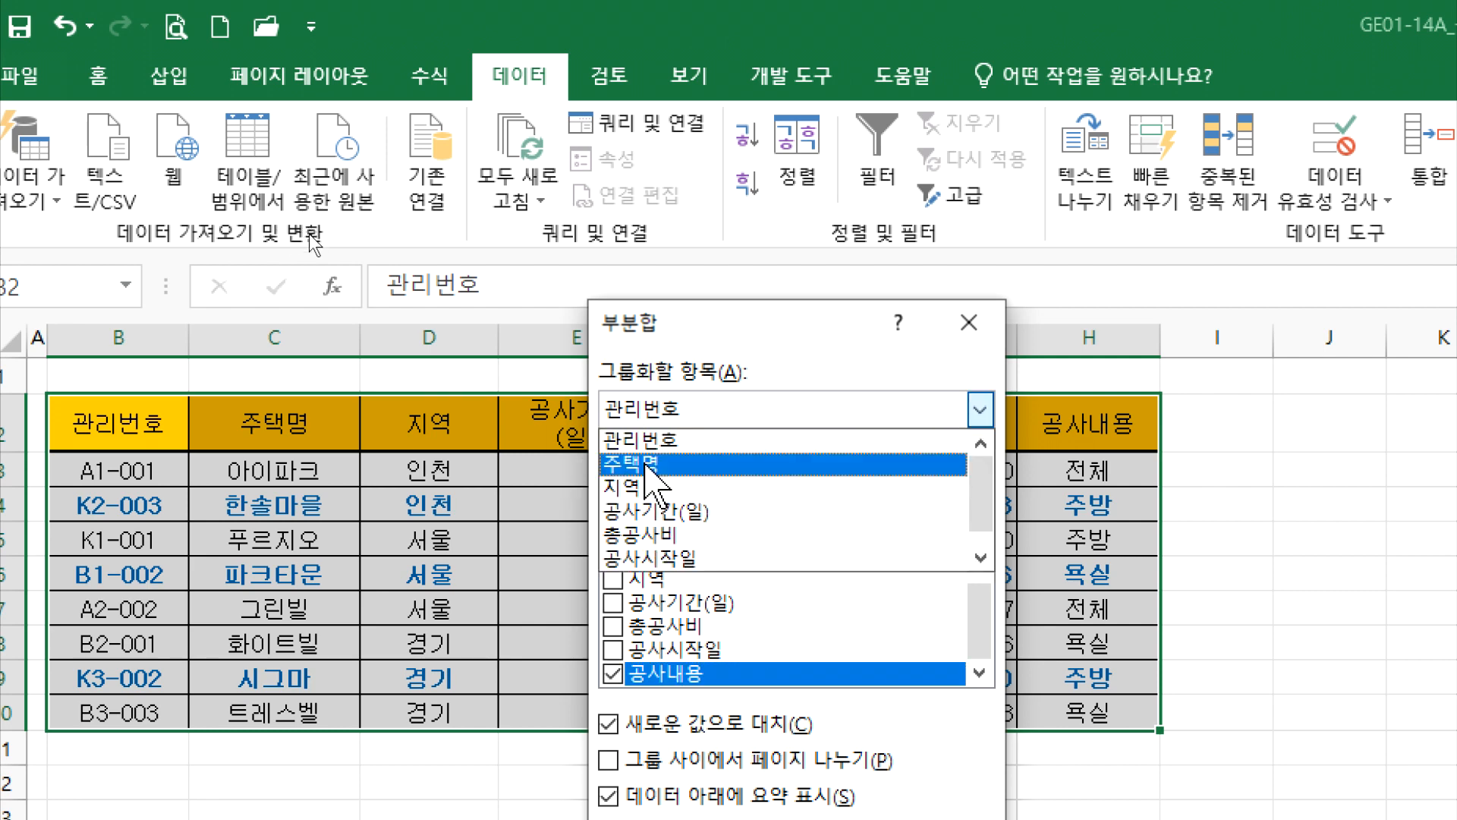
pyautogui.click(643, 486)
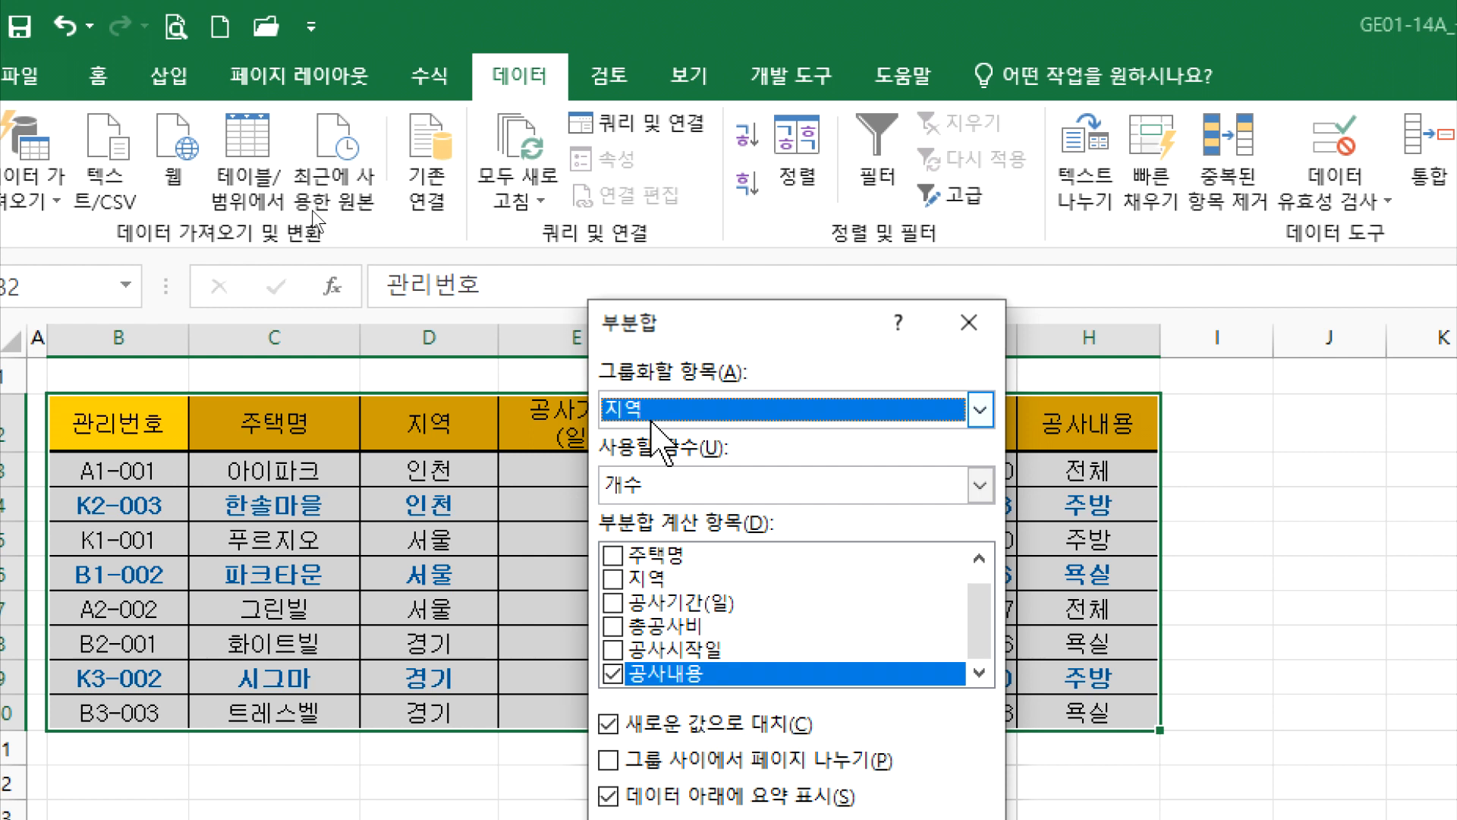
pyautogui.click(651, 422)
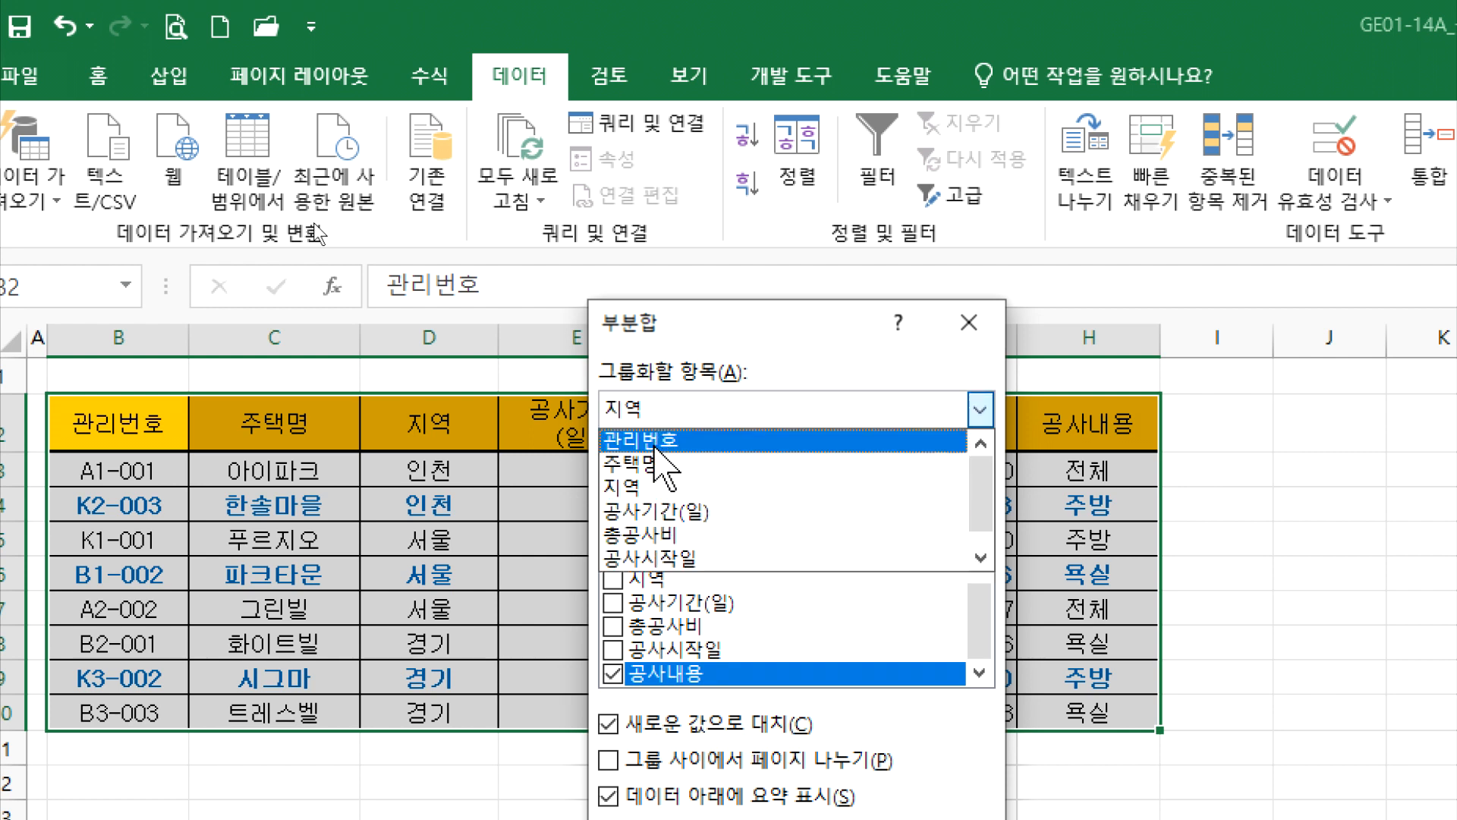
pyautogui.click(654, 441)
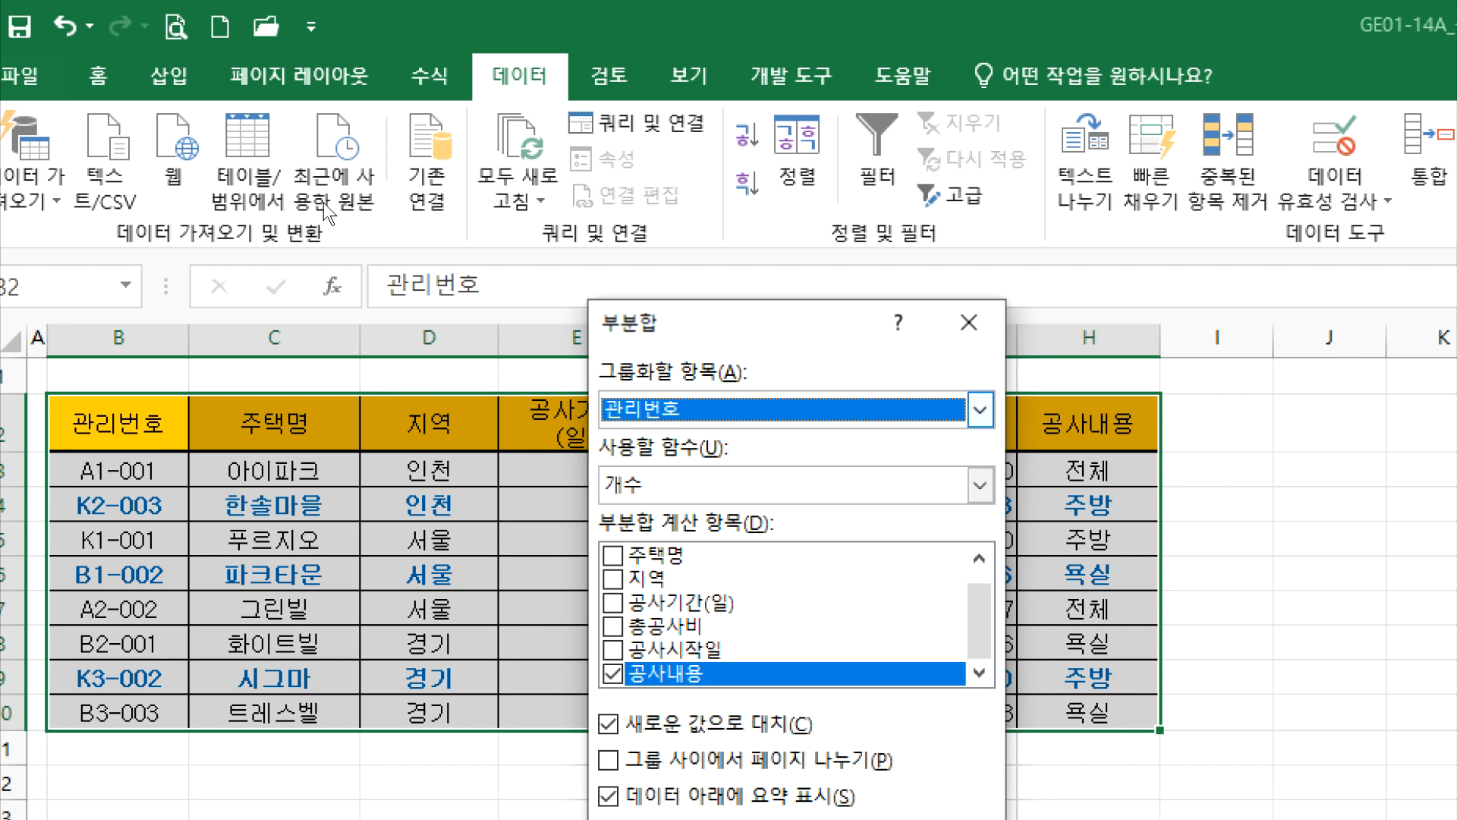
pyautogui.click(672, 413)
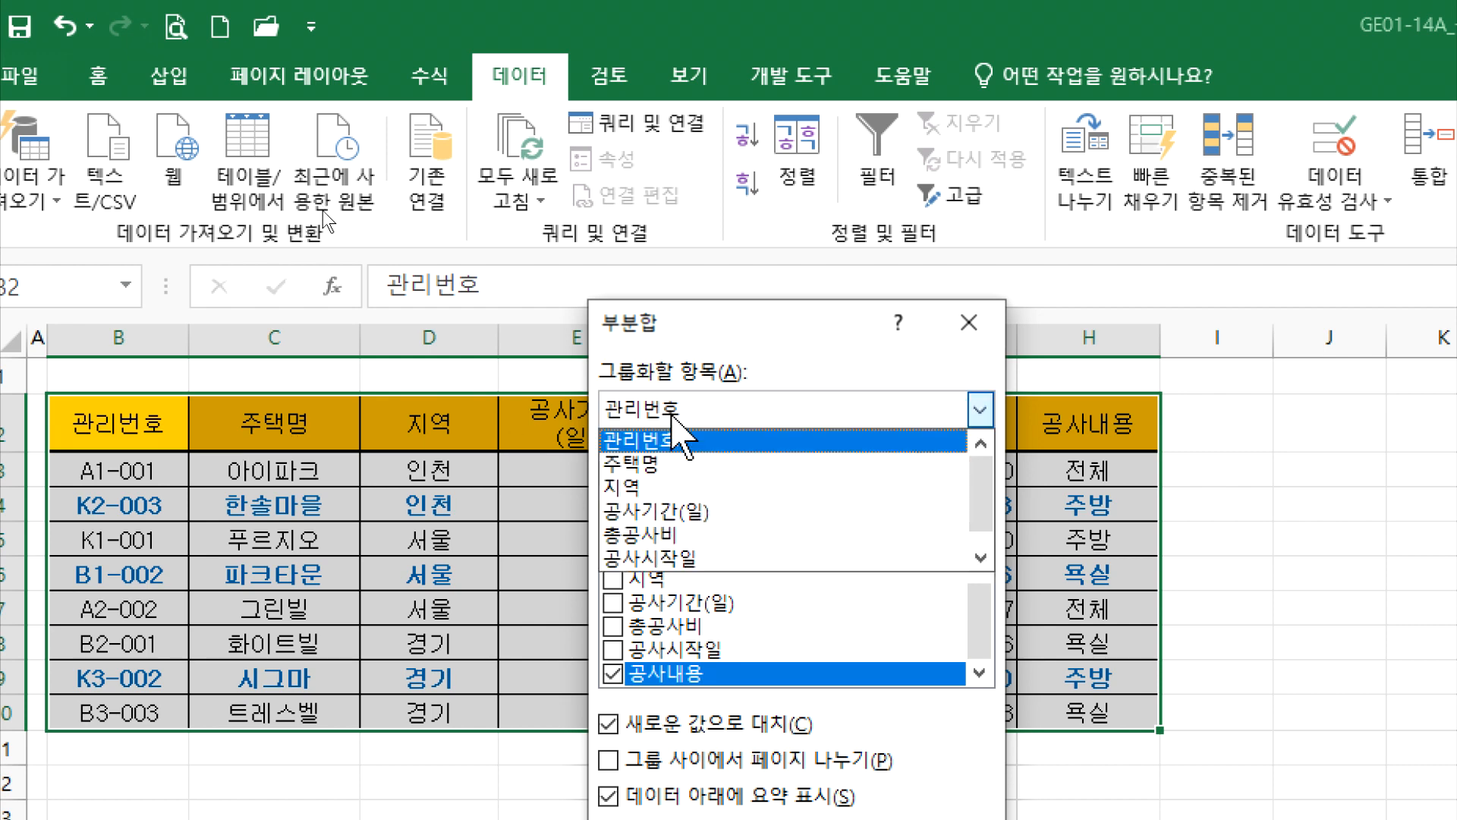
pyautogui.click(652, 481)
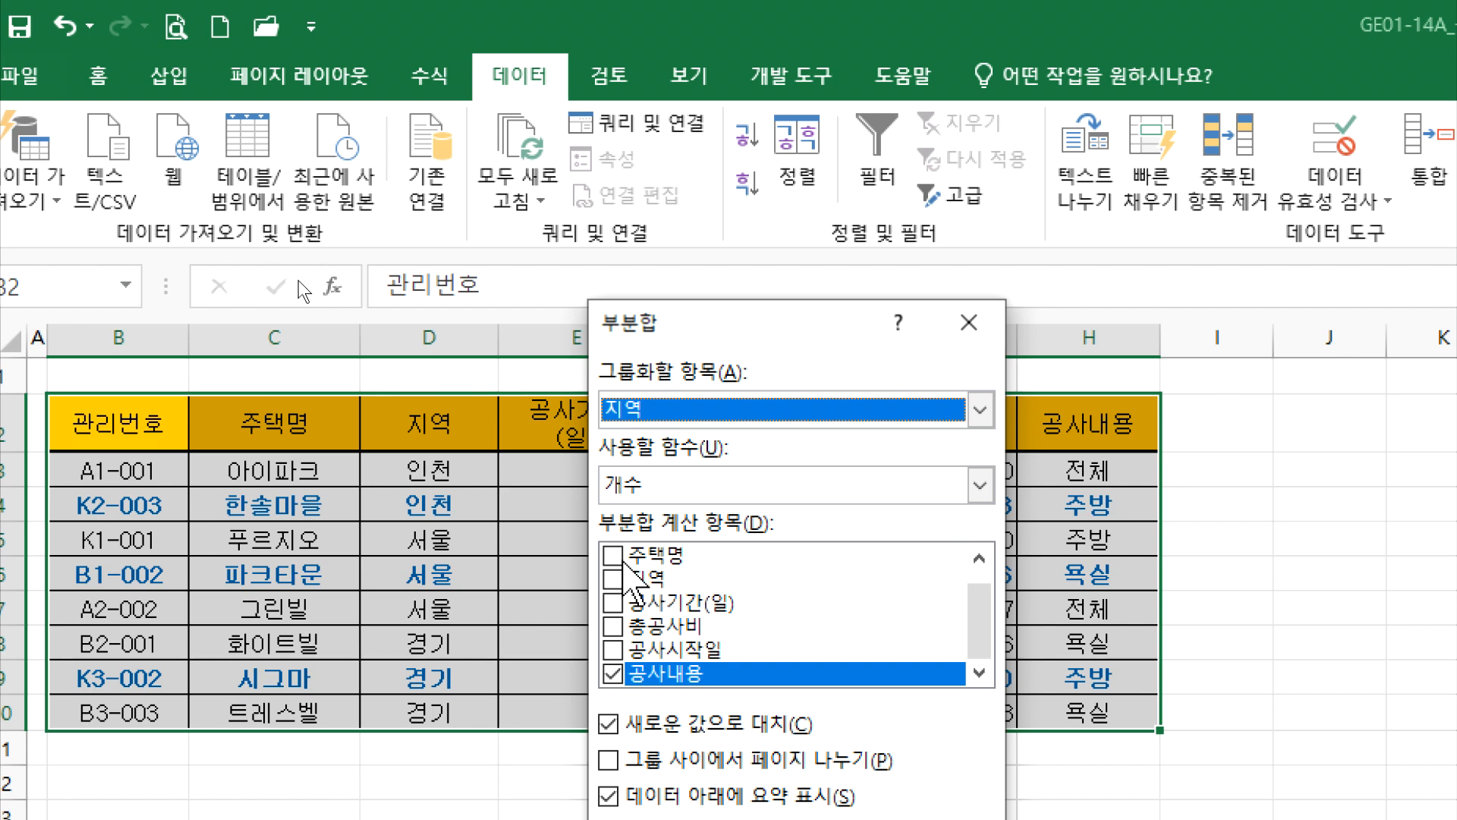
# Apply the 개수 subtotal to 주택명 only, excluding 공사내용 from the calculated items.
pyautogui.click(632, 556)
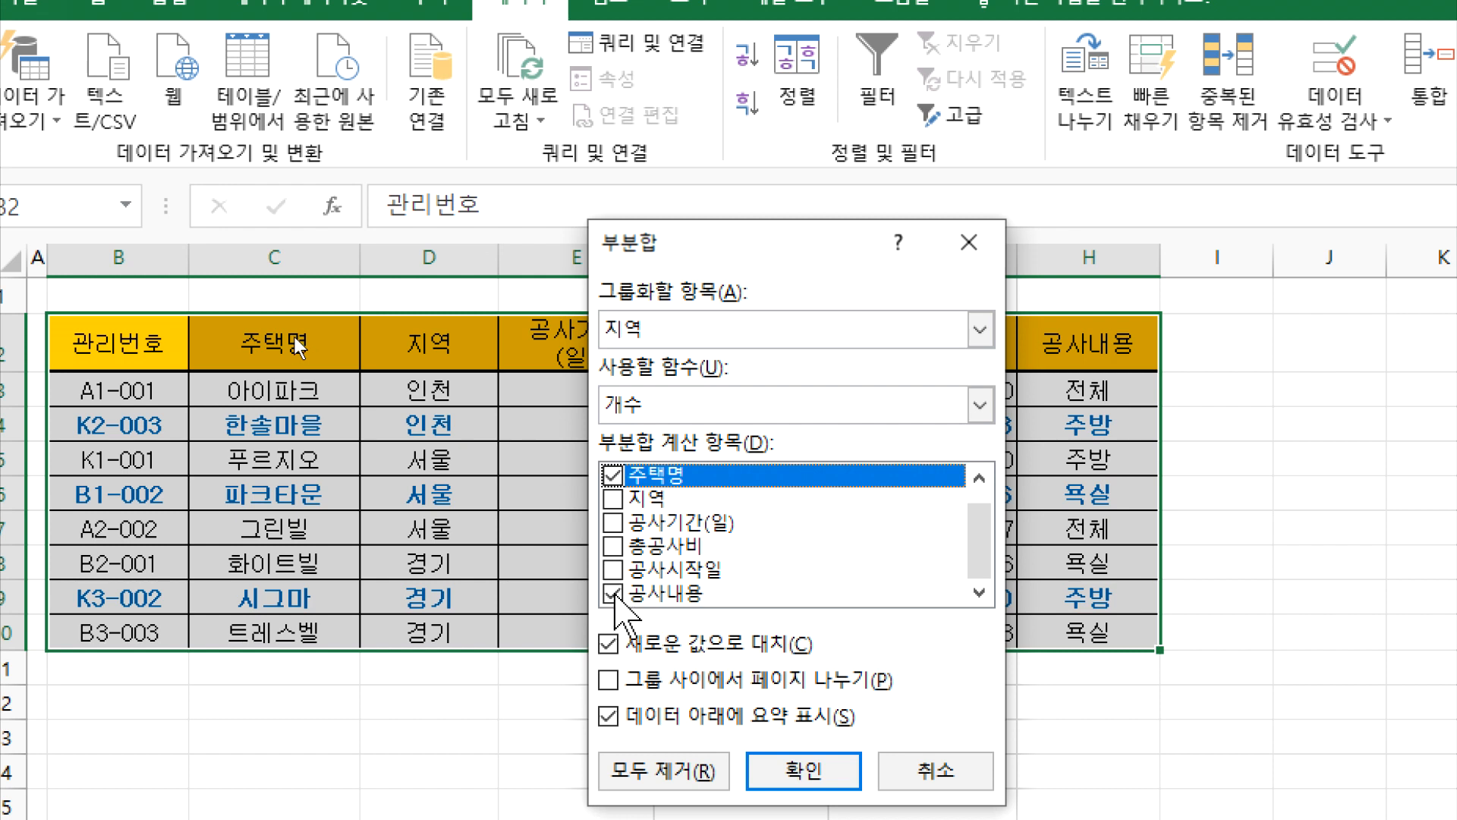
pyautogui.click(613, 593)
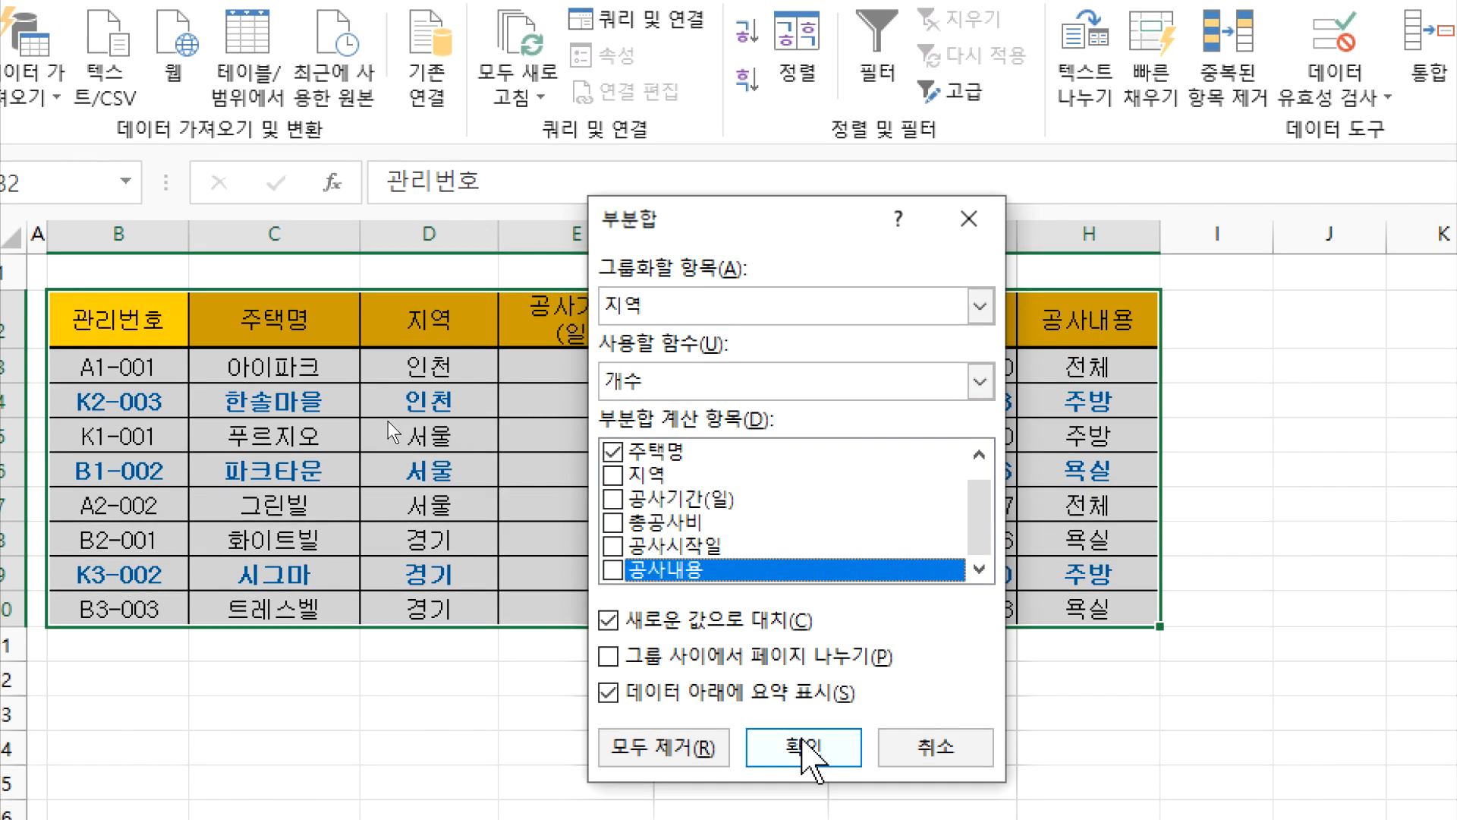
pyautogui.click(802, 746)
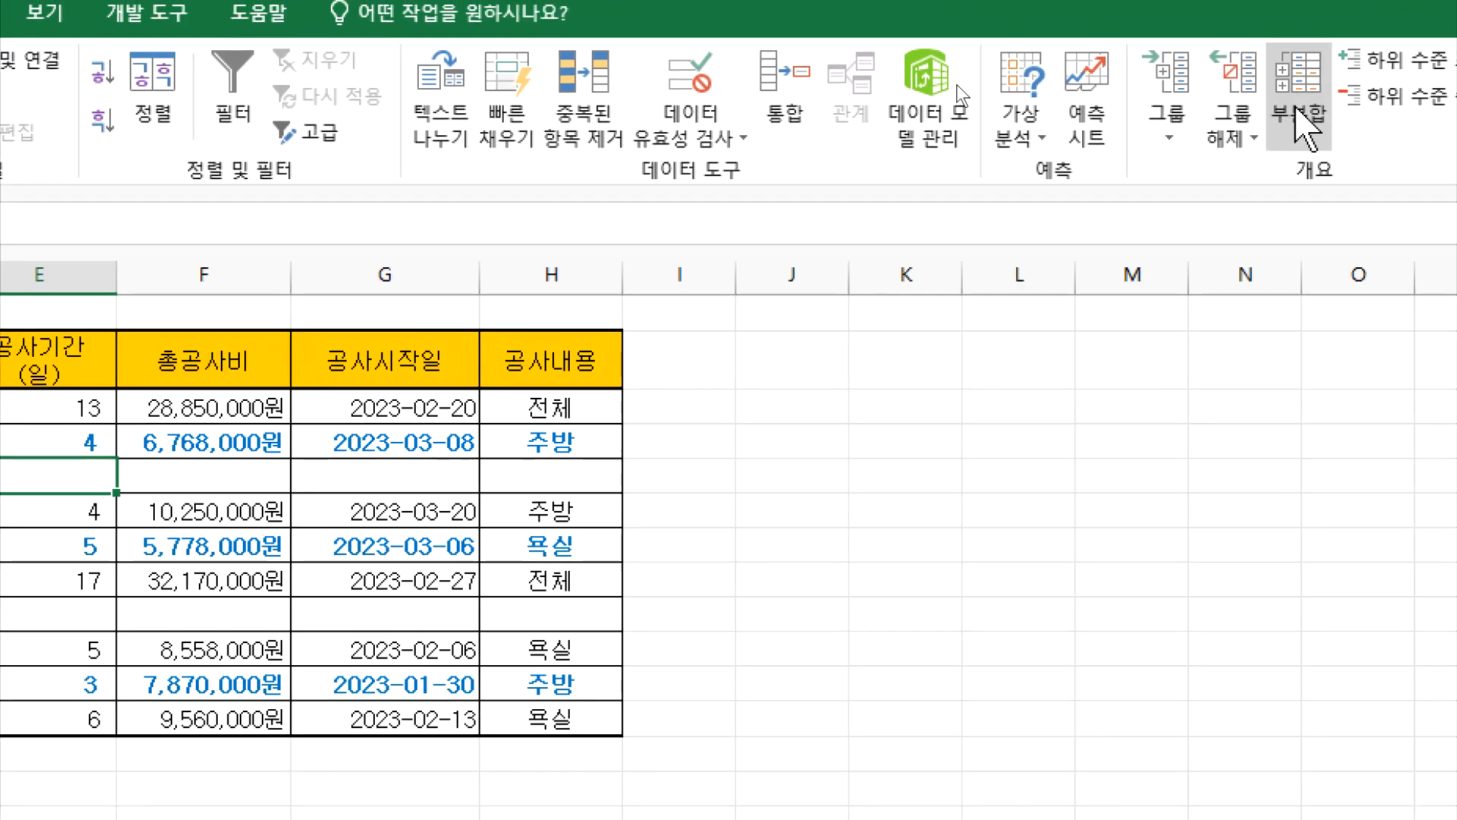
# Start a second Subtotal on the table and make 총공사비 the calculated item instead of 주택명.
pyautogui.click(1302, 114)
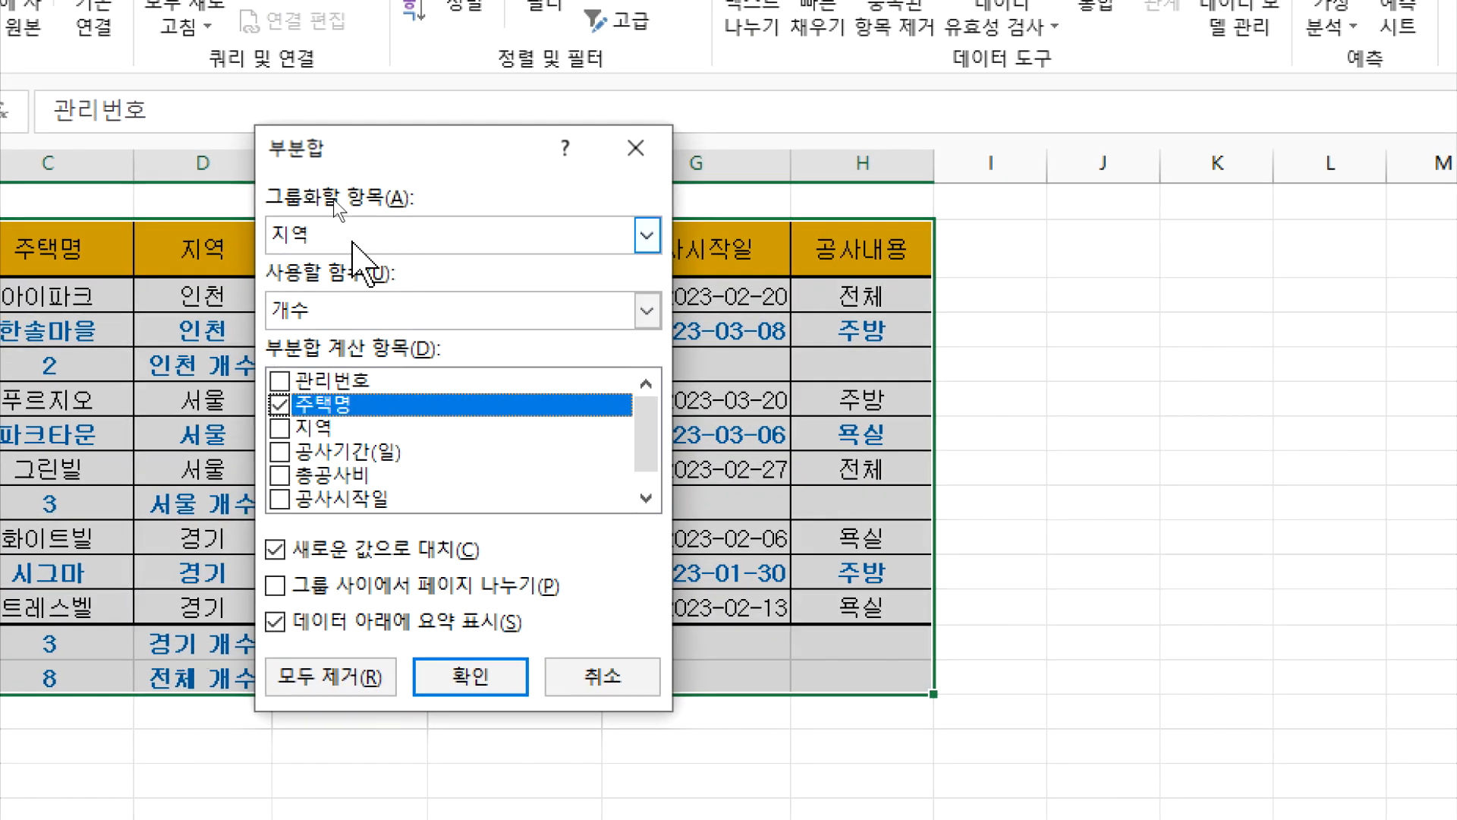
pyautogui.moveTo(390, 147); pyautogui.dragTo(657, 138)
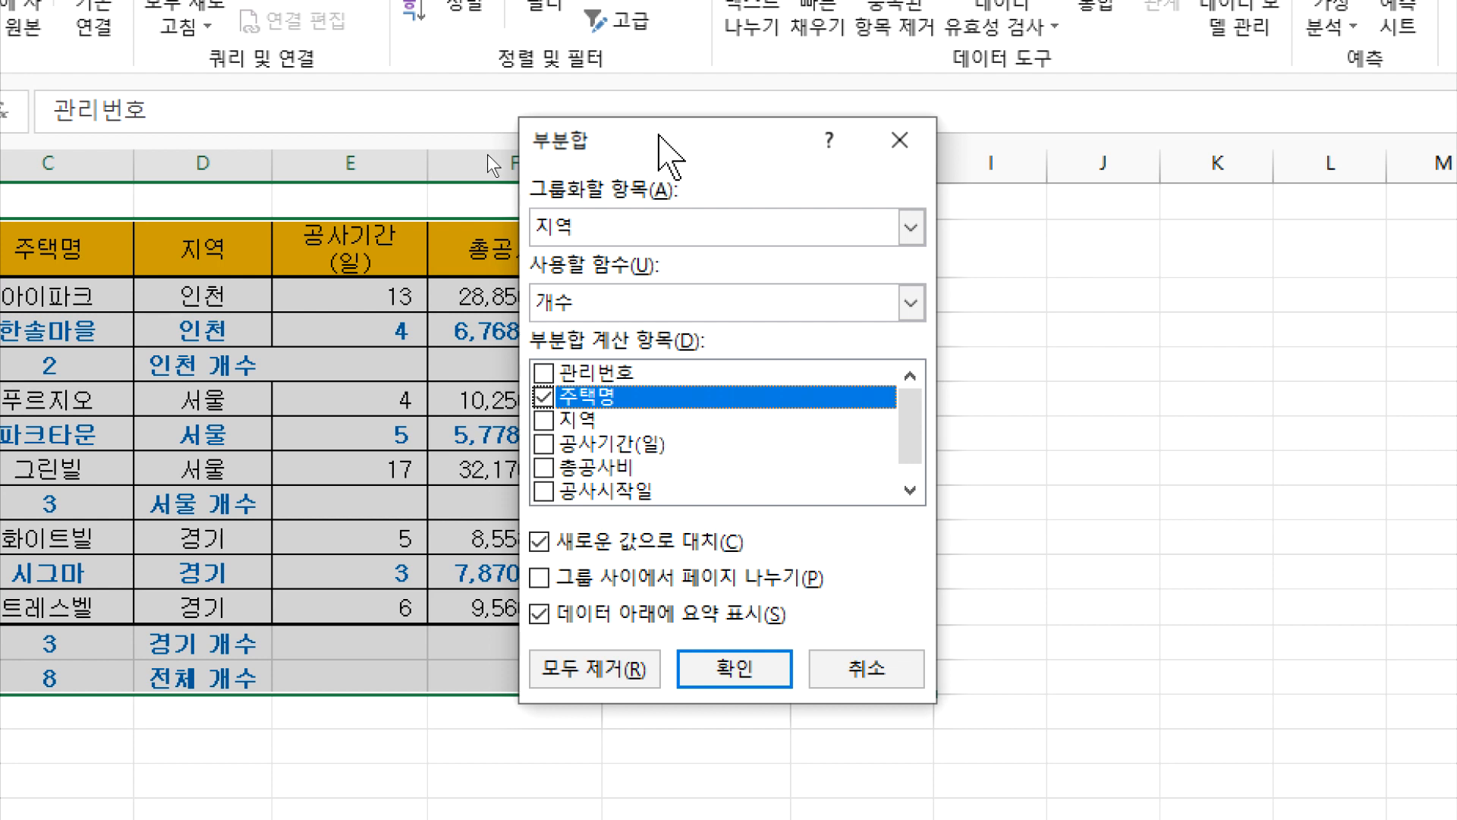
pyautogui.click(545, 467)
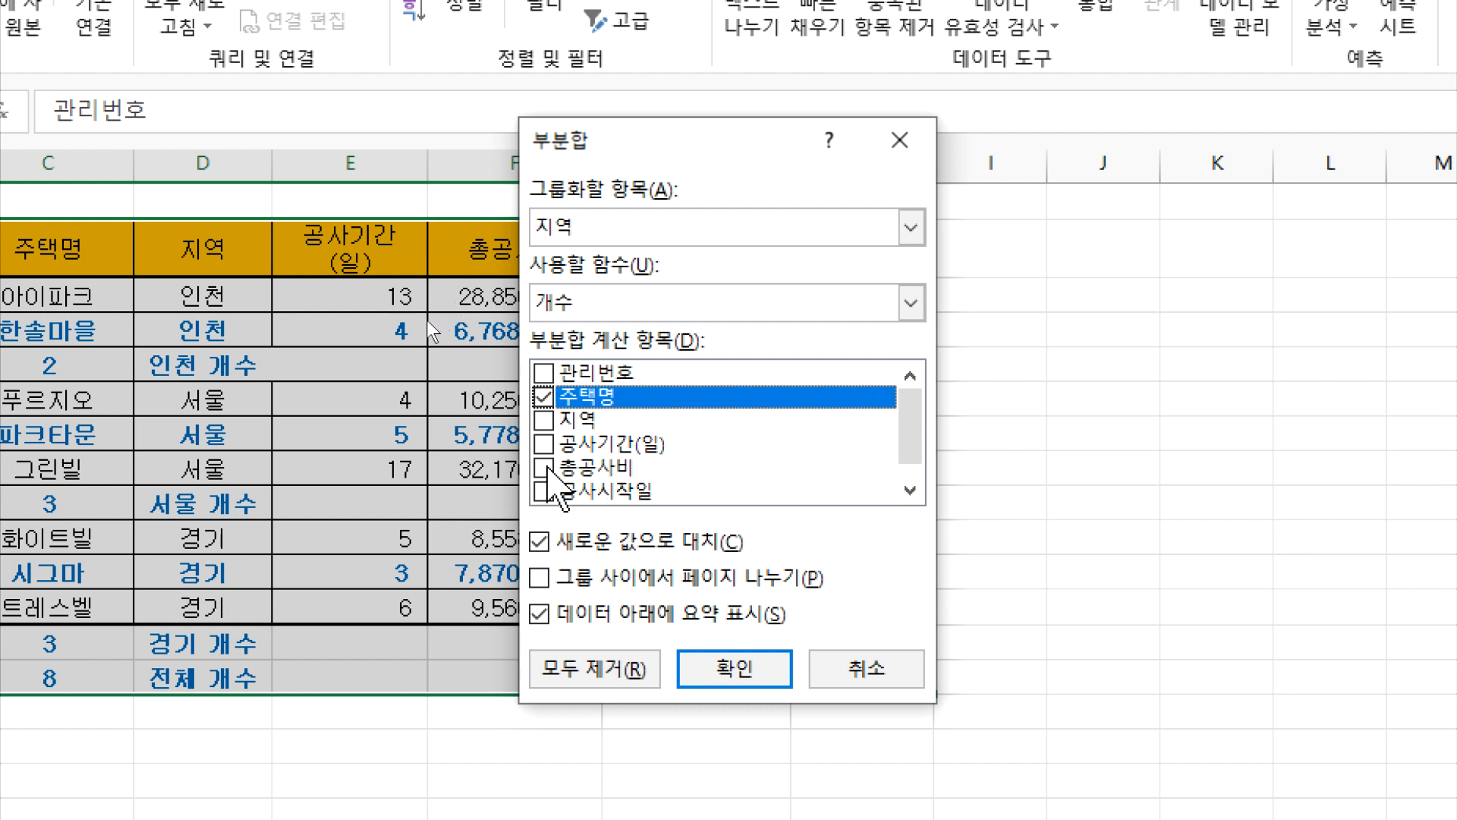
pyautogui.click(571, 402)
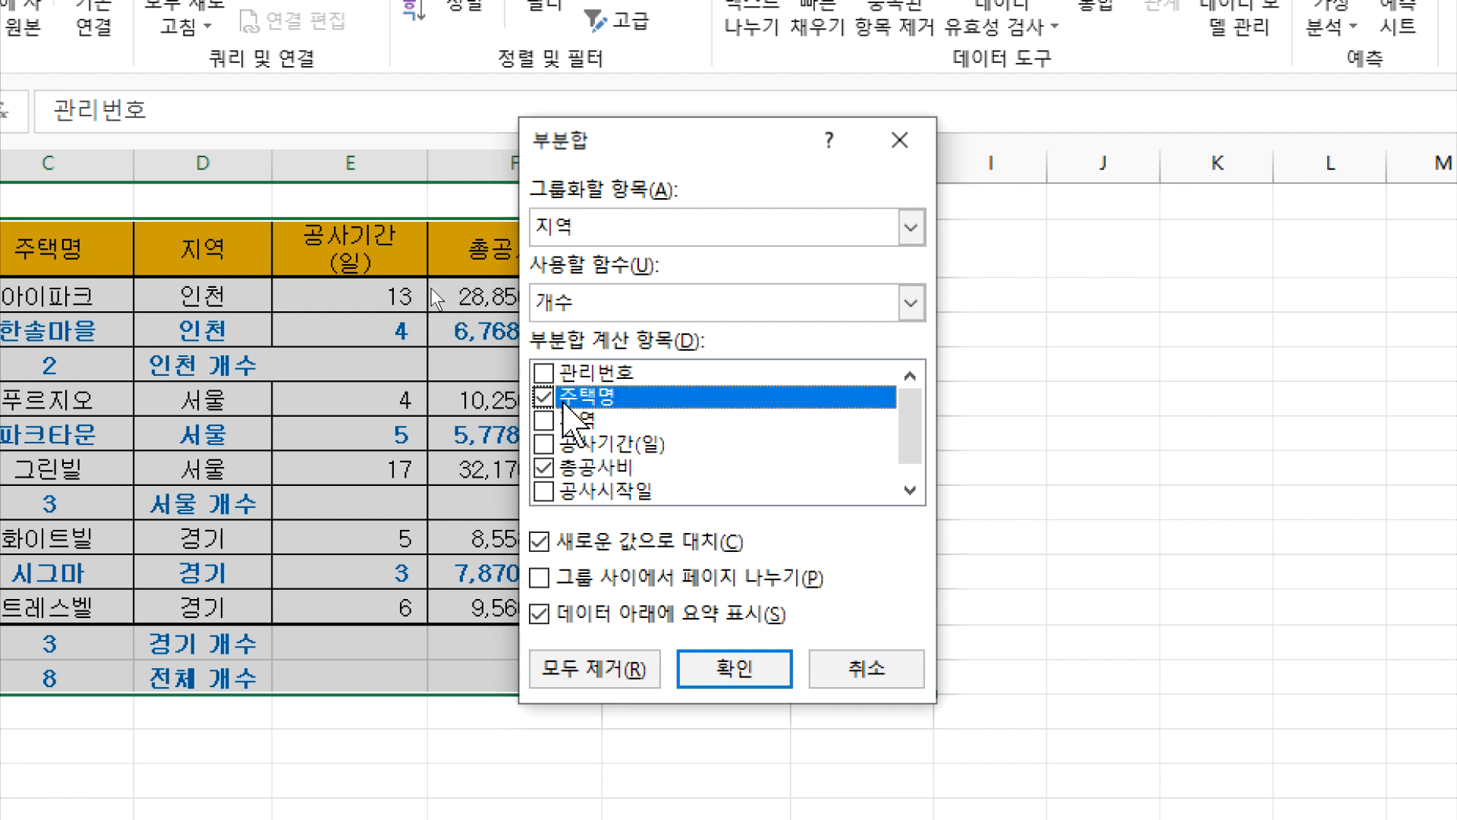
pyautogui.click(544, 397)
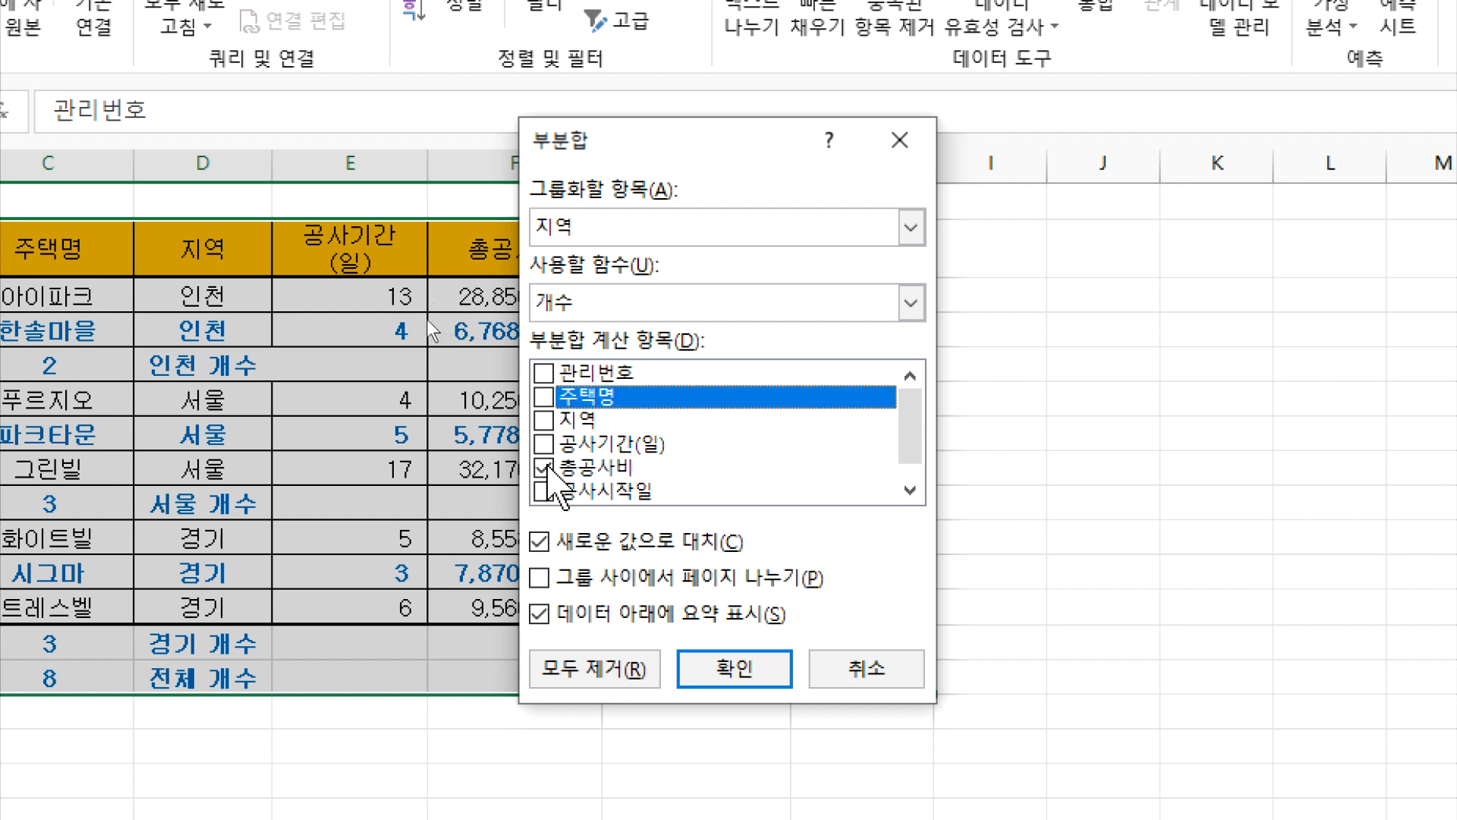
pyautogui.click(577, 467)
# Set the second subtotal's function to 평균, keeping only 총공사비 as the calculated item.
pyautogui.click(569, 303)
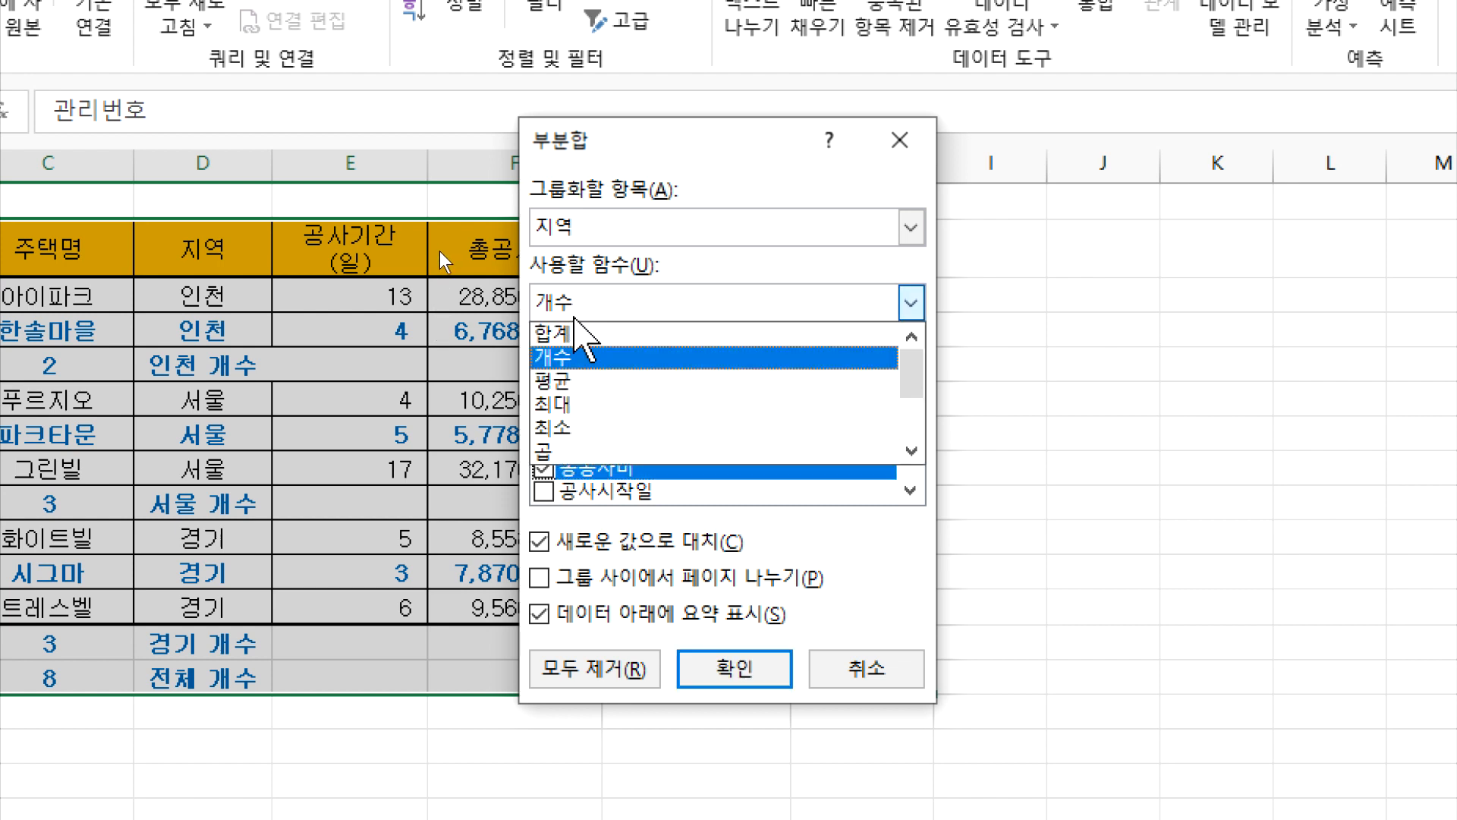
pyautogui.click(586, 375)
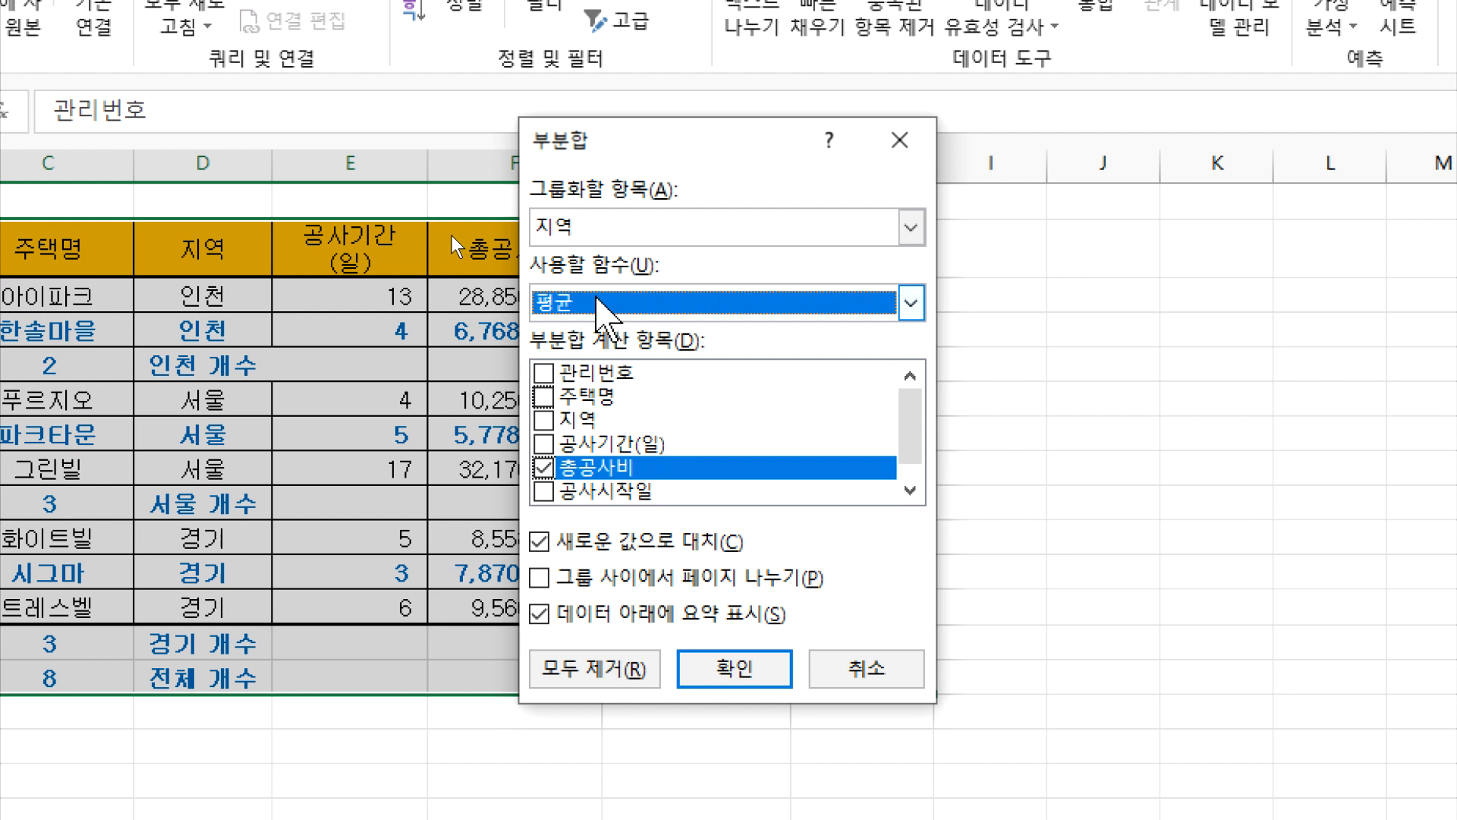
pyautogui.click(599, 303)
pyautogui.click(588, 357)
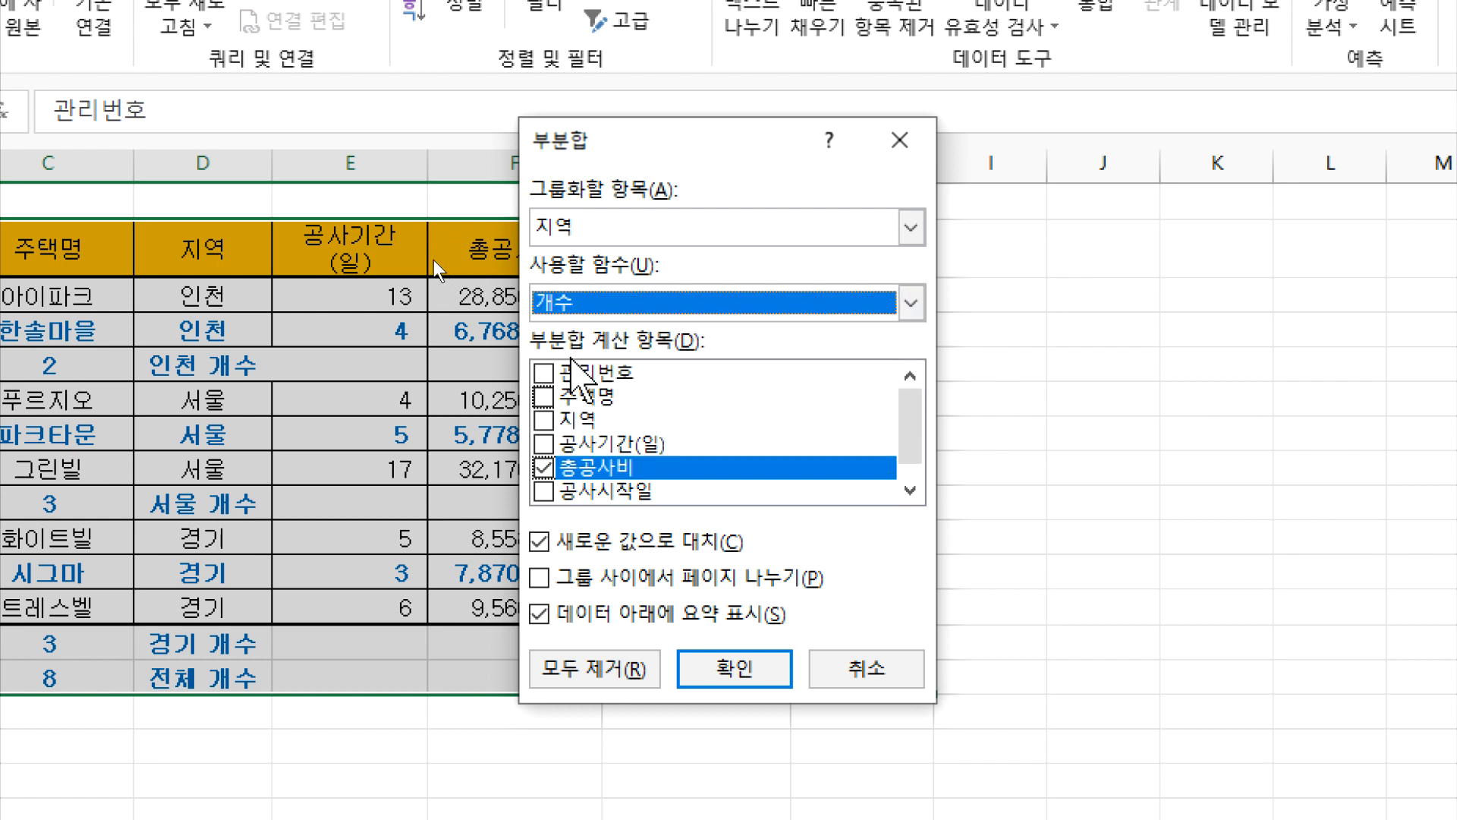
pyautogui.click(540, 307)
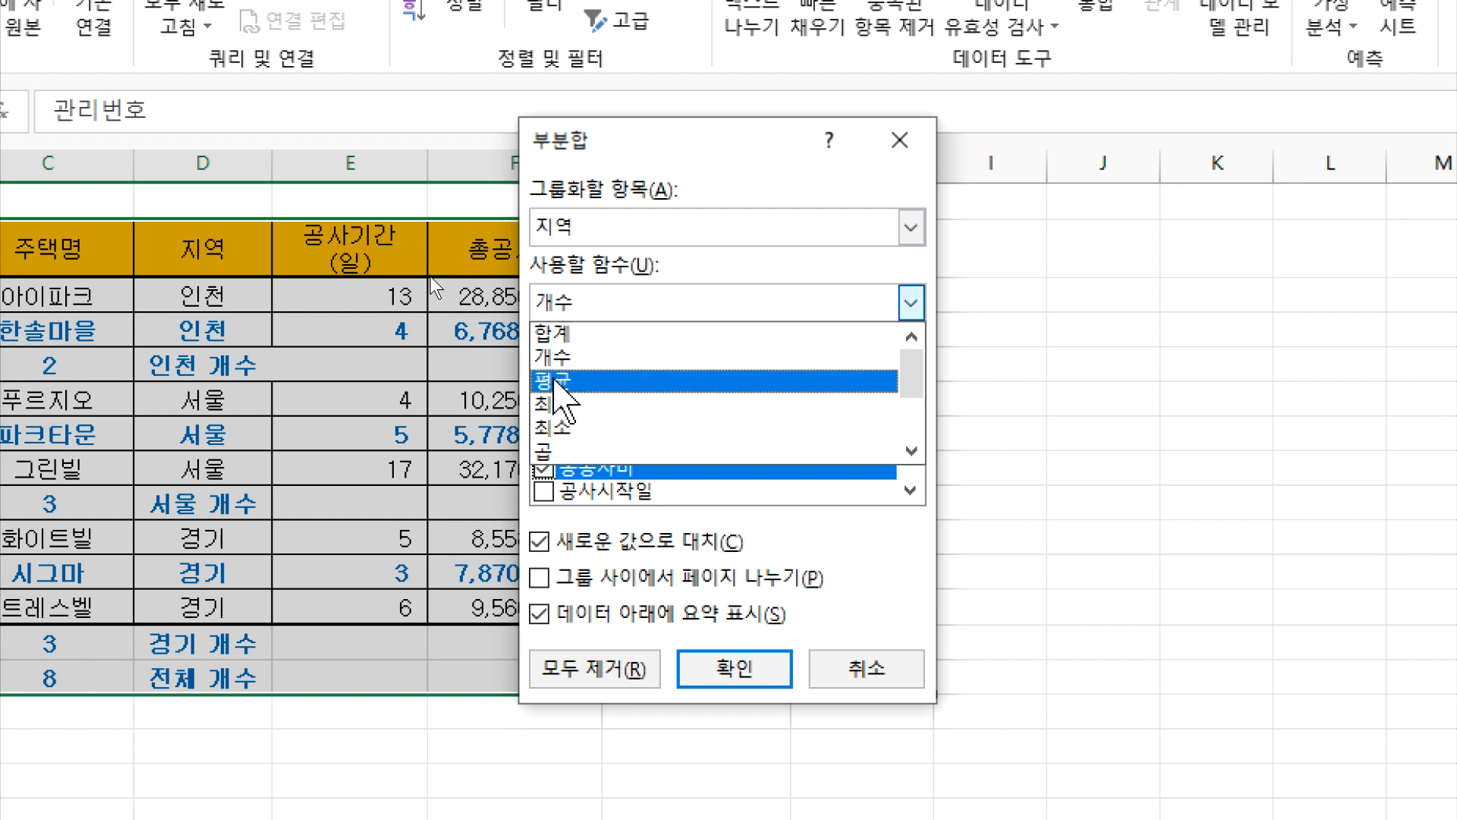
pyautogui.click(562, 374)
pyautogui.click(544, 395)
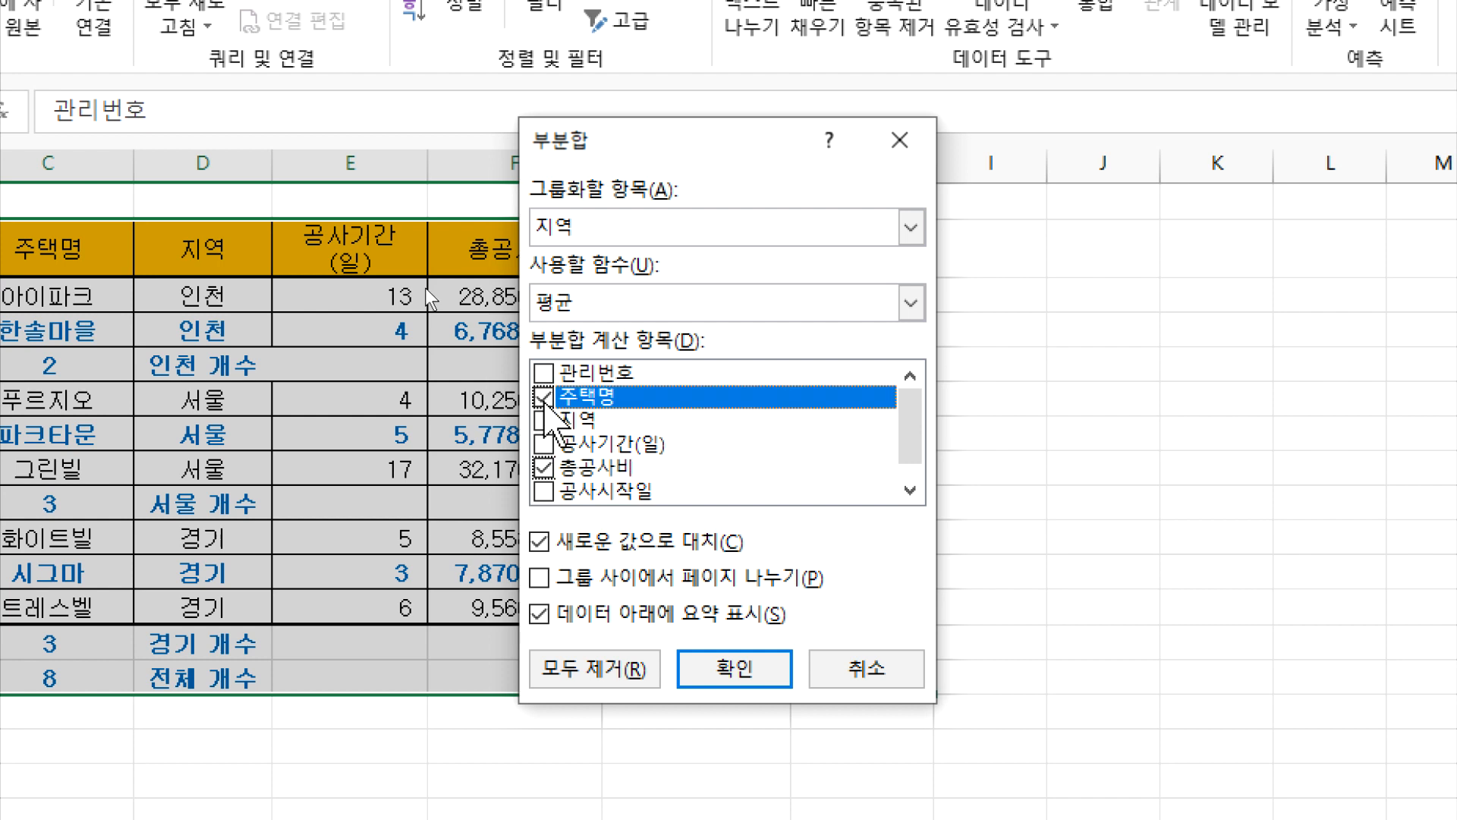
pyautogui.click(544, 396)
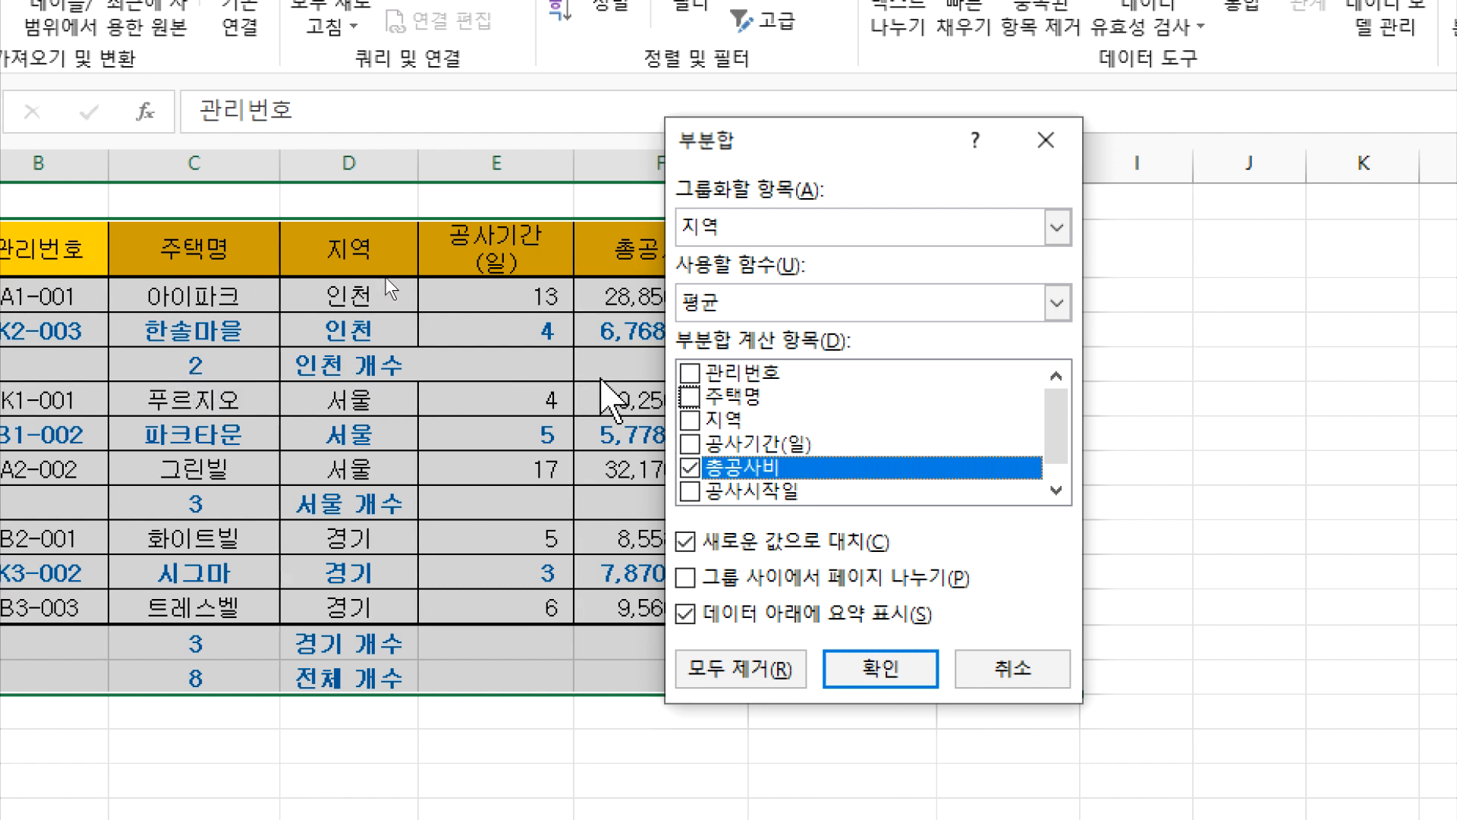
# Turn off 새로운 값으로 대치 and apply the 총공사비 average subtotal alongside the existing count subtotal.
pyautogui.click(687, 541)
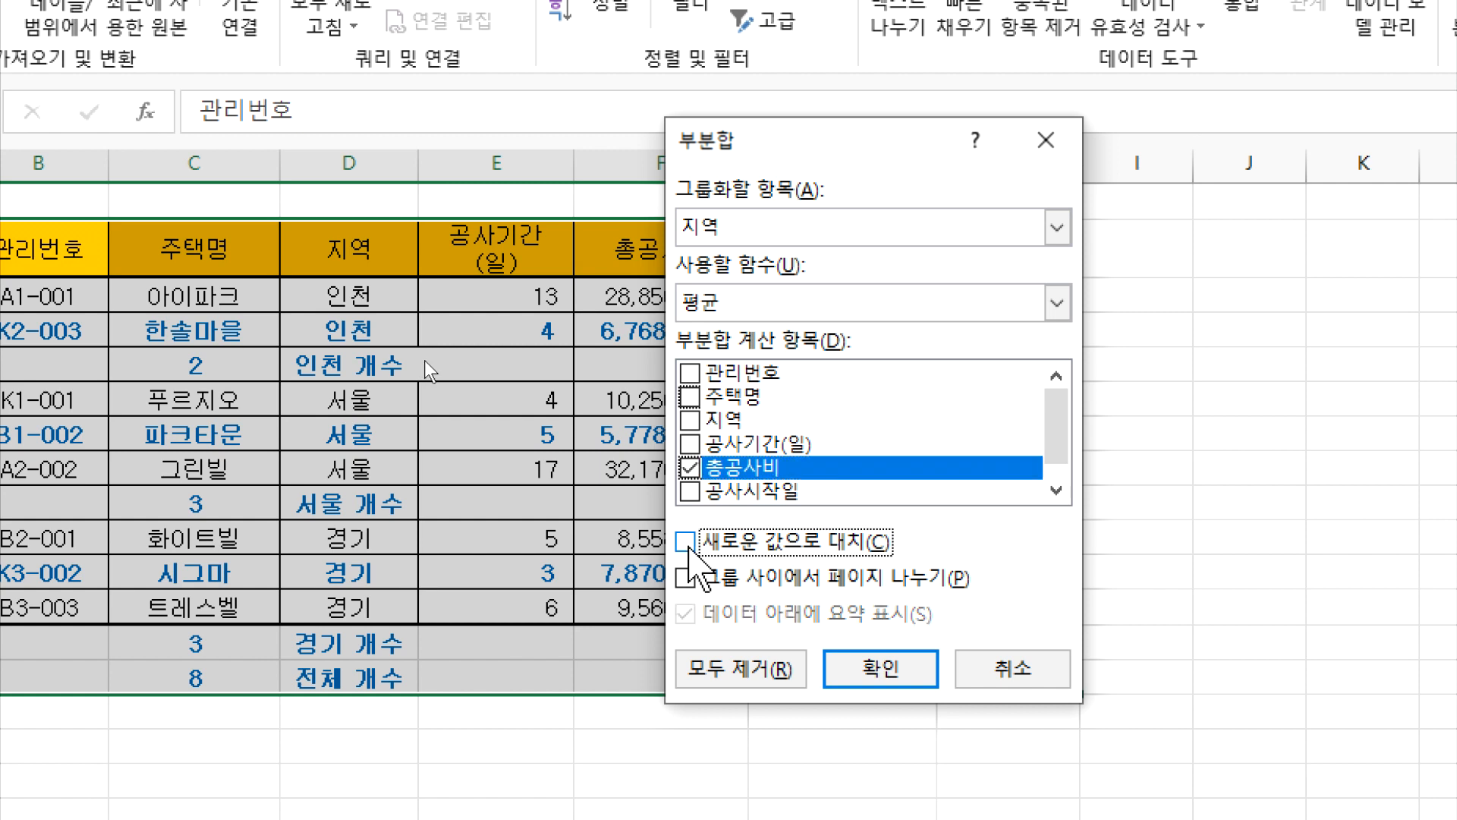
pyautogui.click(687, 542)
pyautogui.click(687, 542)
pyautogui.click(877, 669)
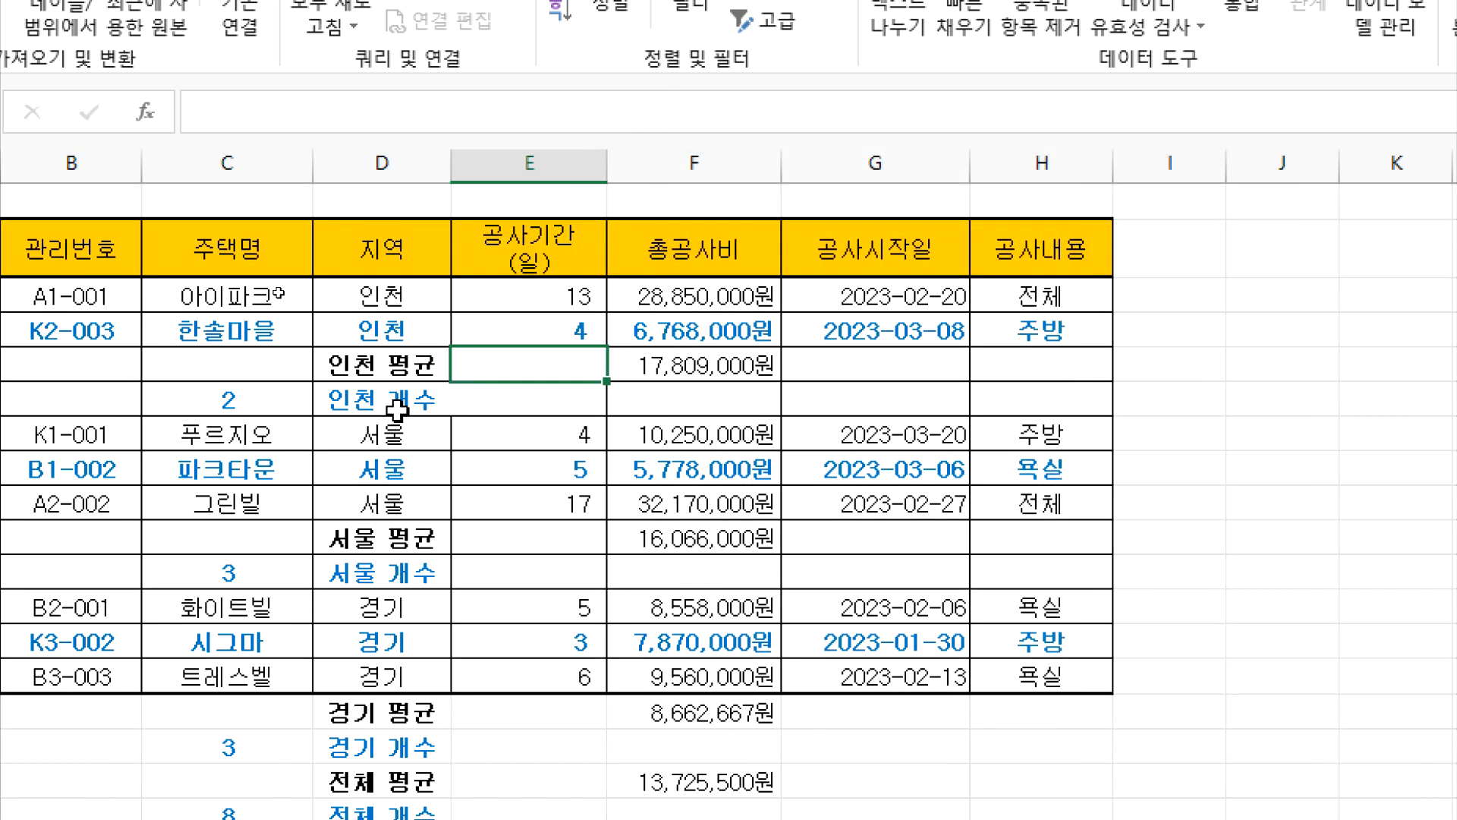